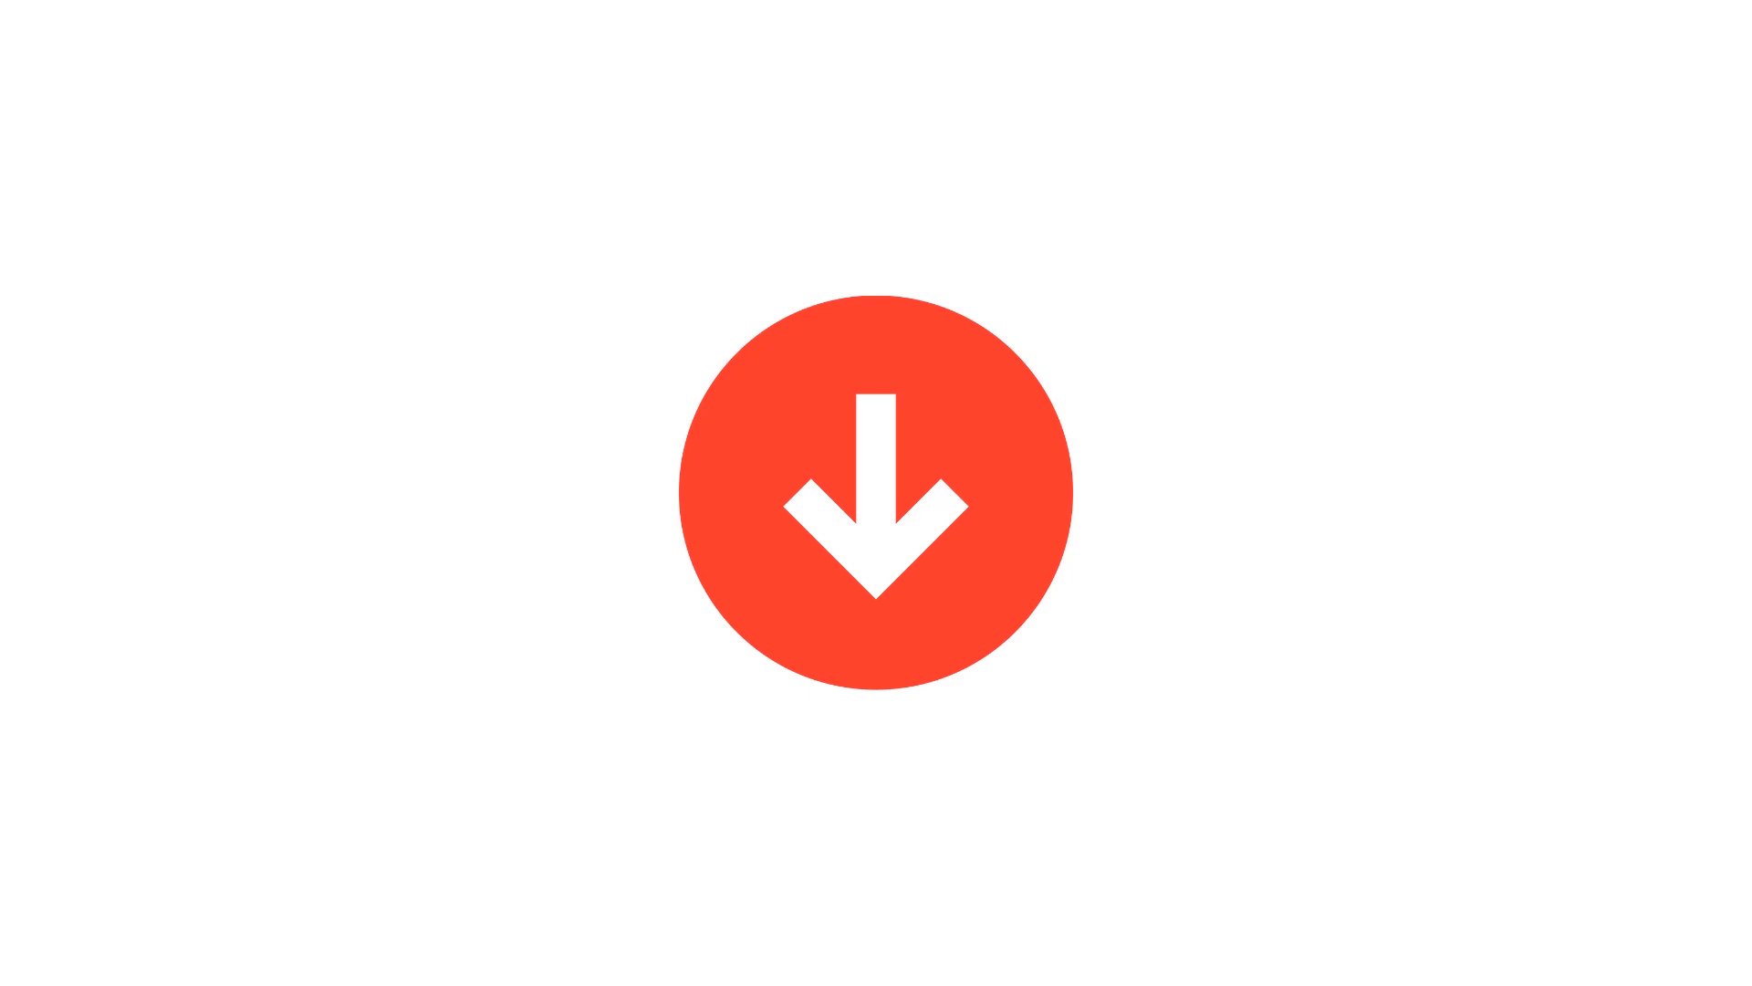
Leave the slideshow and bring forward the Chrome window showing the Publisher Rocket homepage
mouse_move(1271, 981)
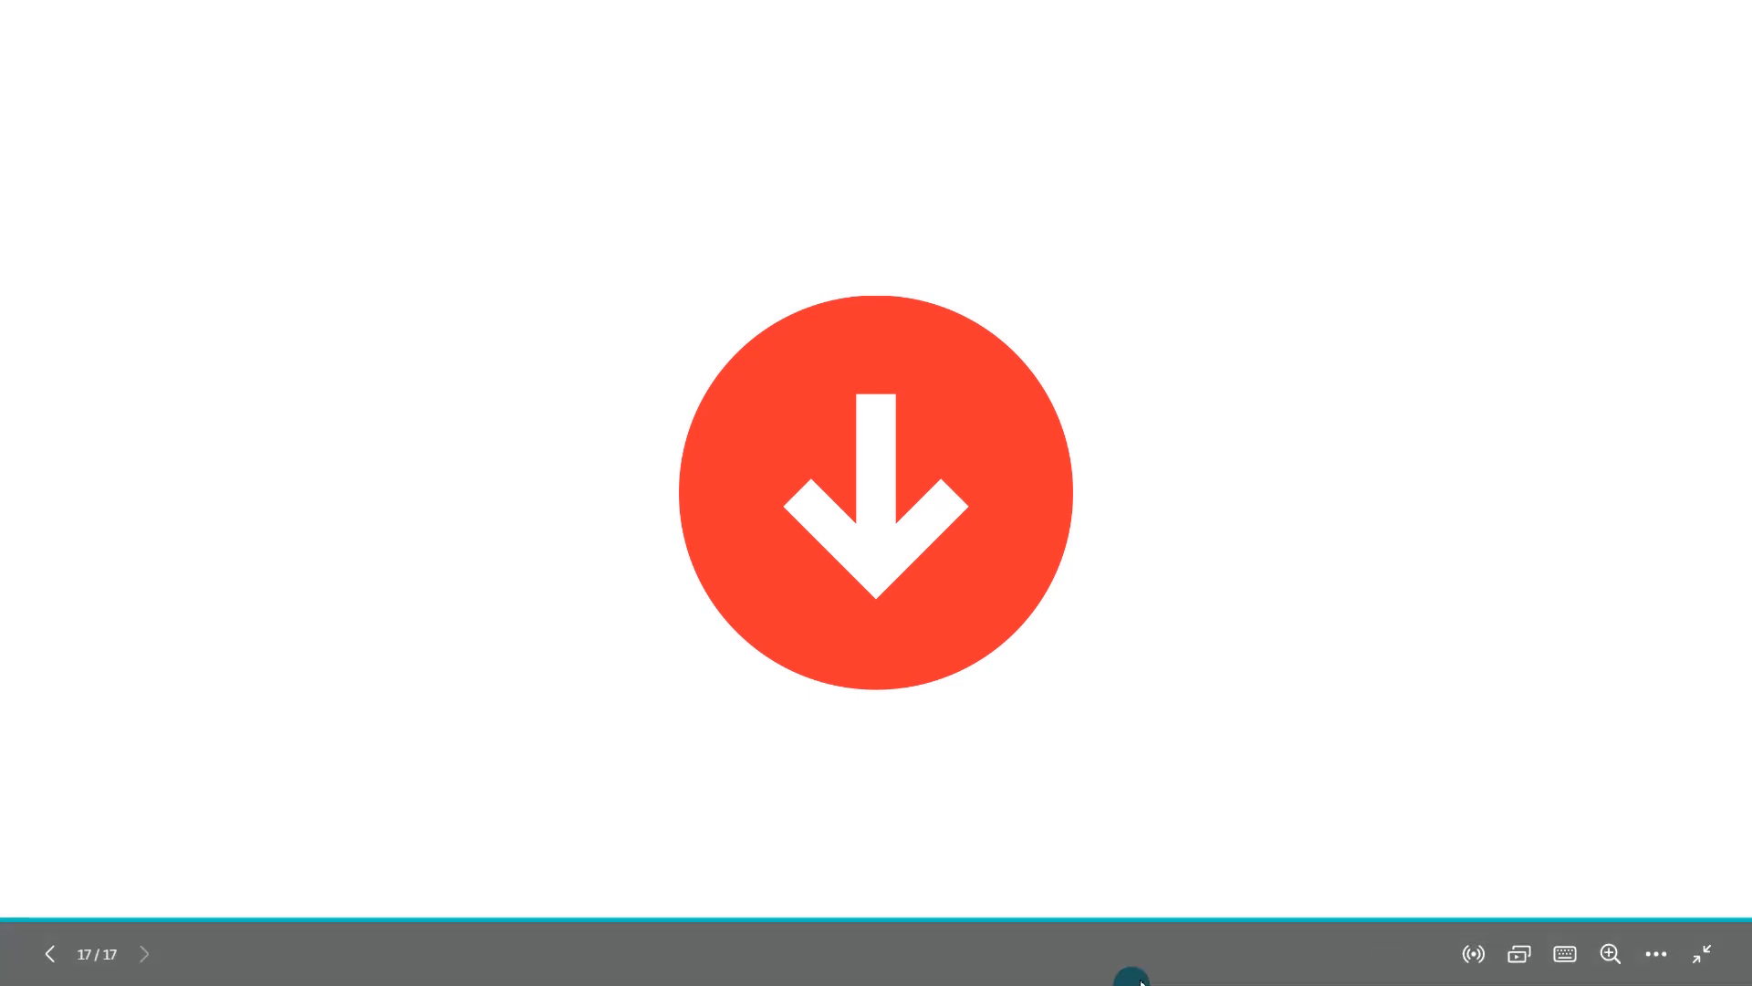
key("super")
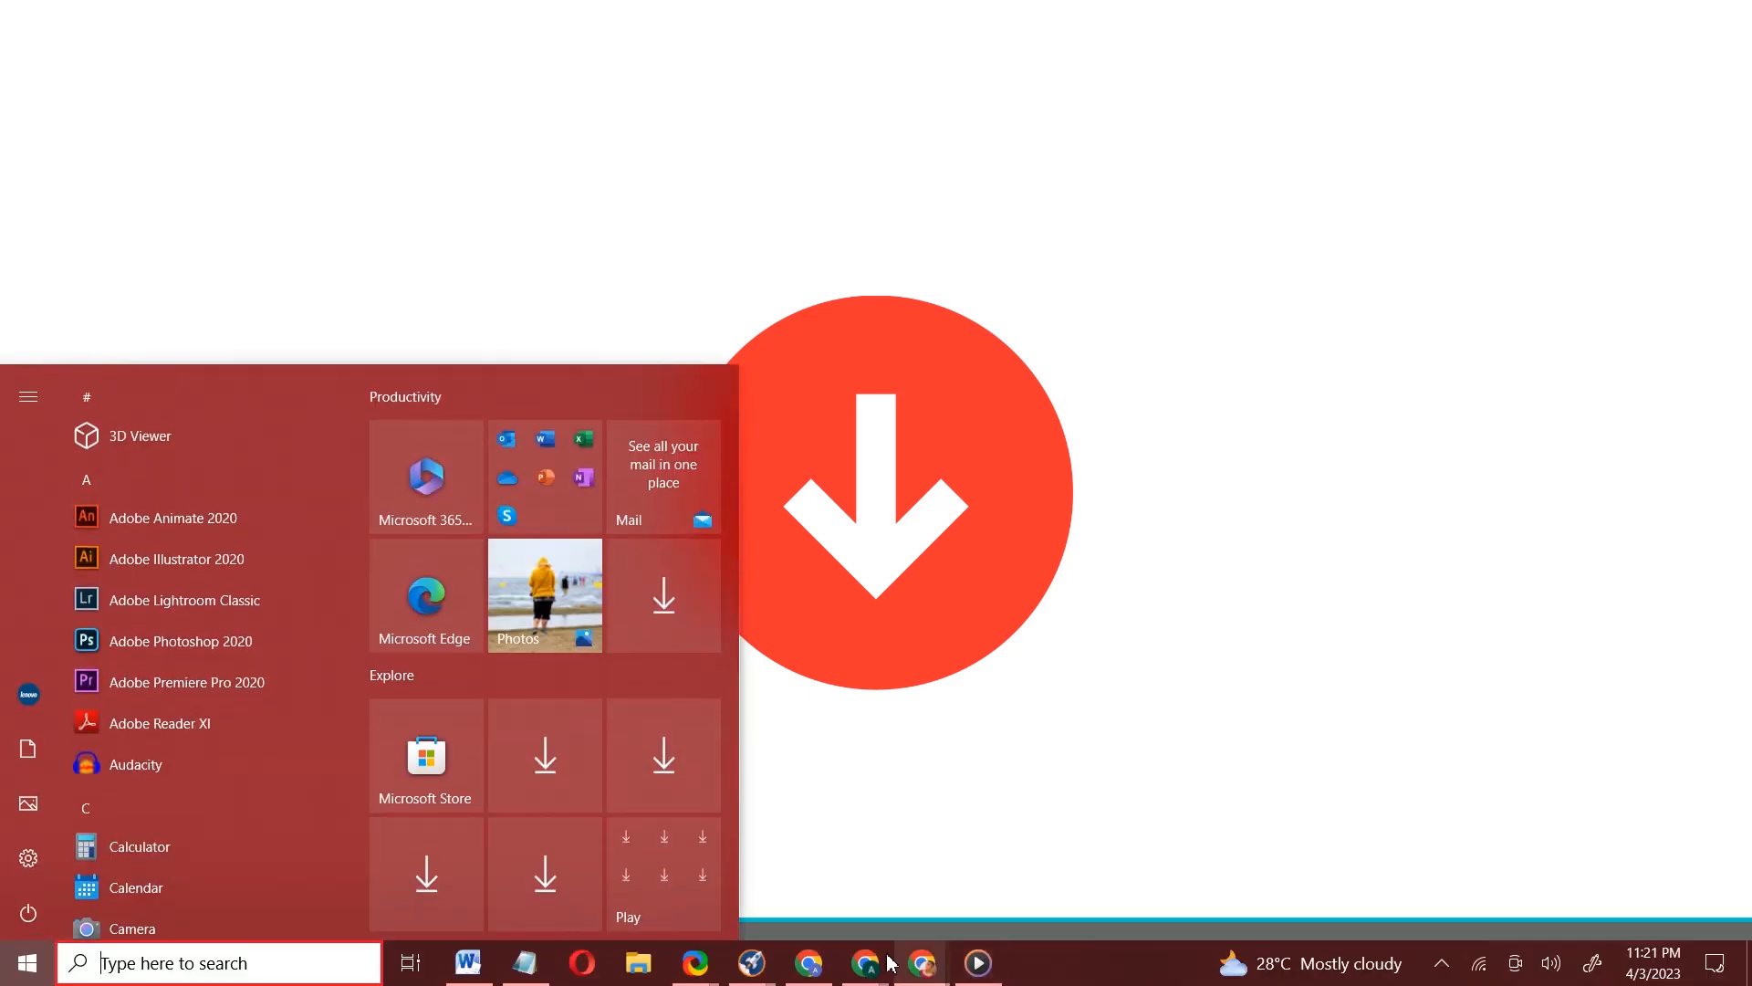
mouse_move(894, 960)
left_click(925, 928)
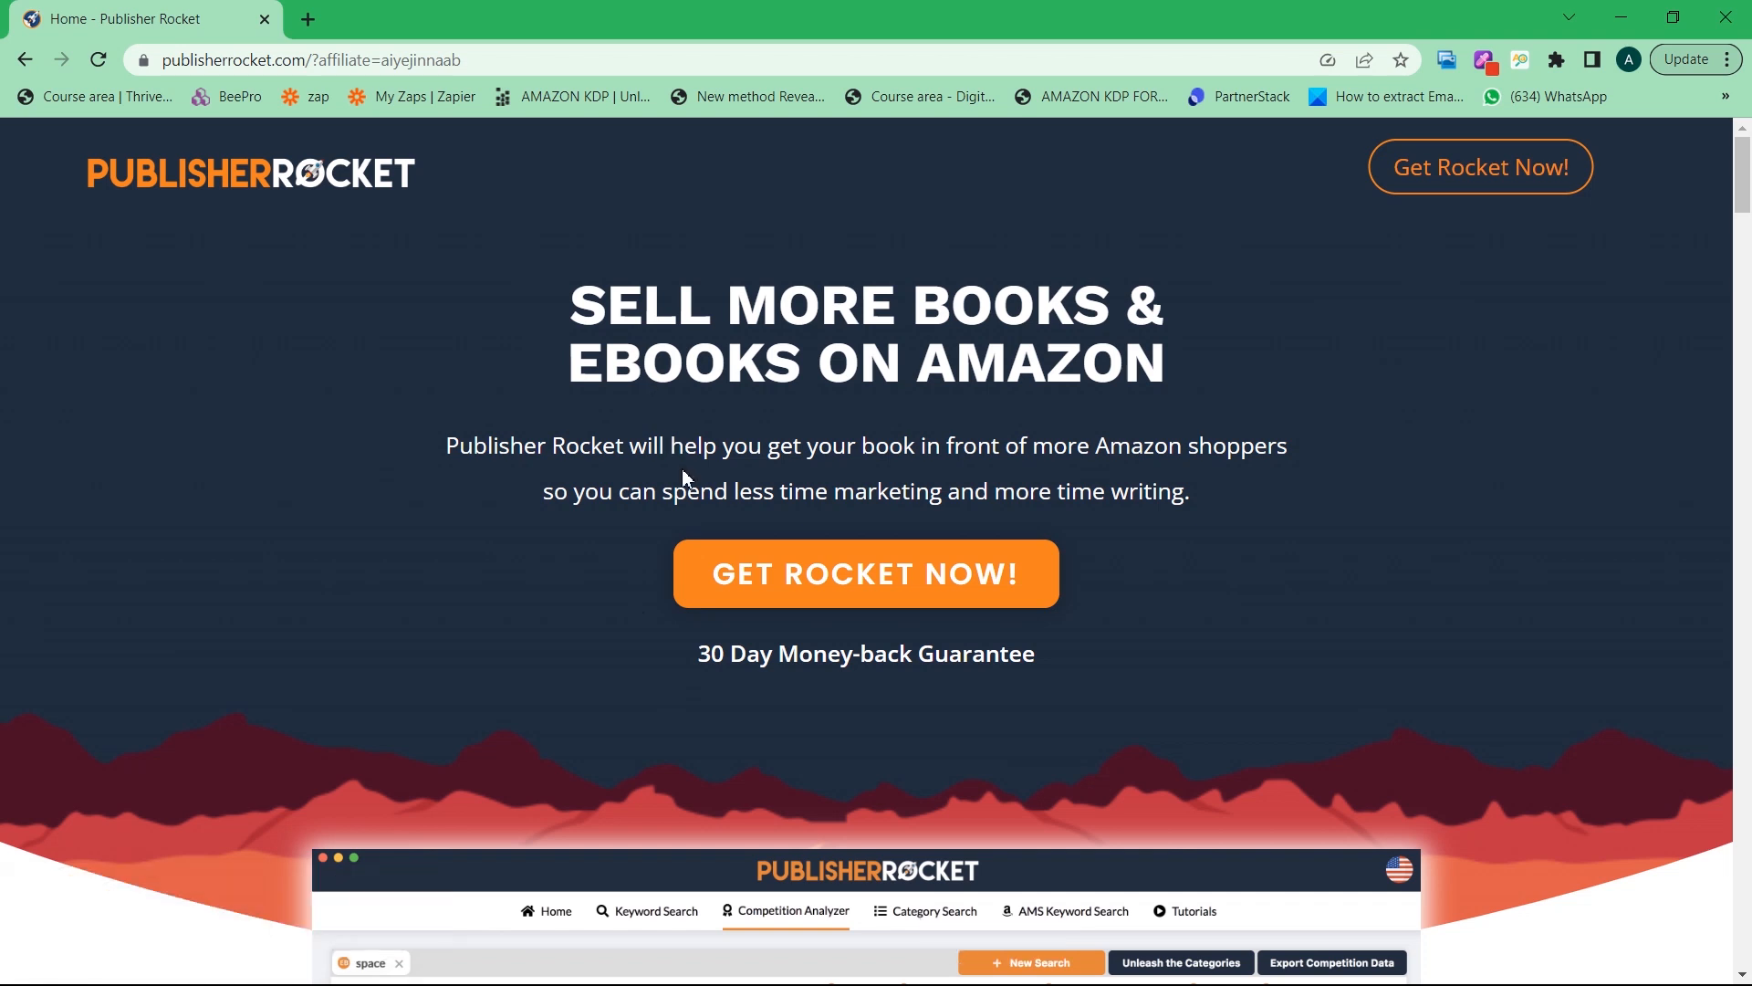
Browse the homepage feature sections, then open the GET ROCKET NOW! purchase page
scroll(684, 474, "down", 10)
scroll(712, 548, "down", 5)
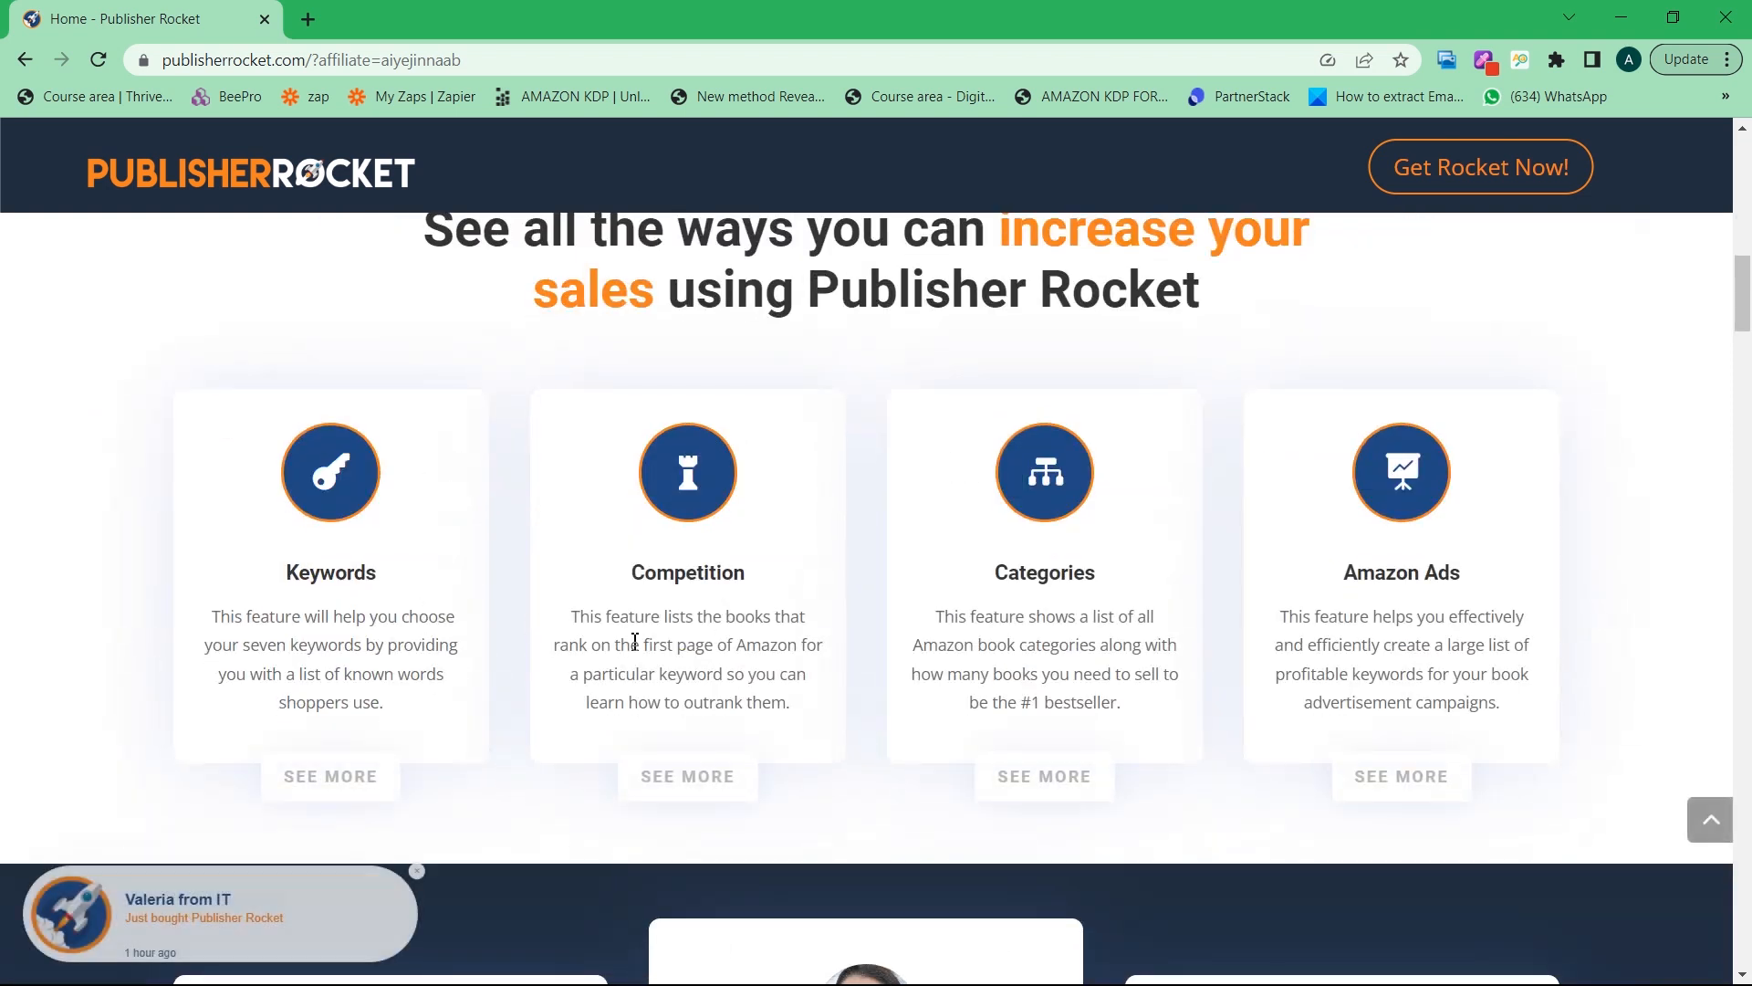
scroll(639, 652, "down", 7)
scroll(714, 660, "down", 15)
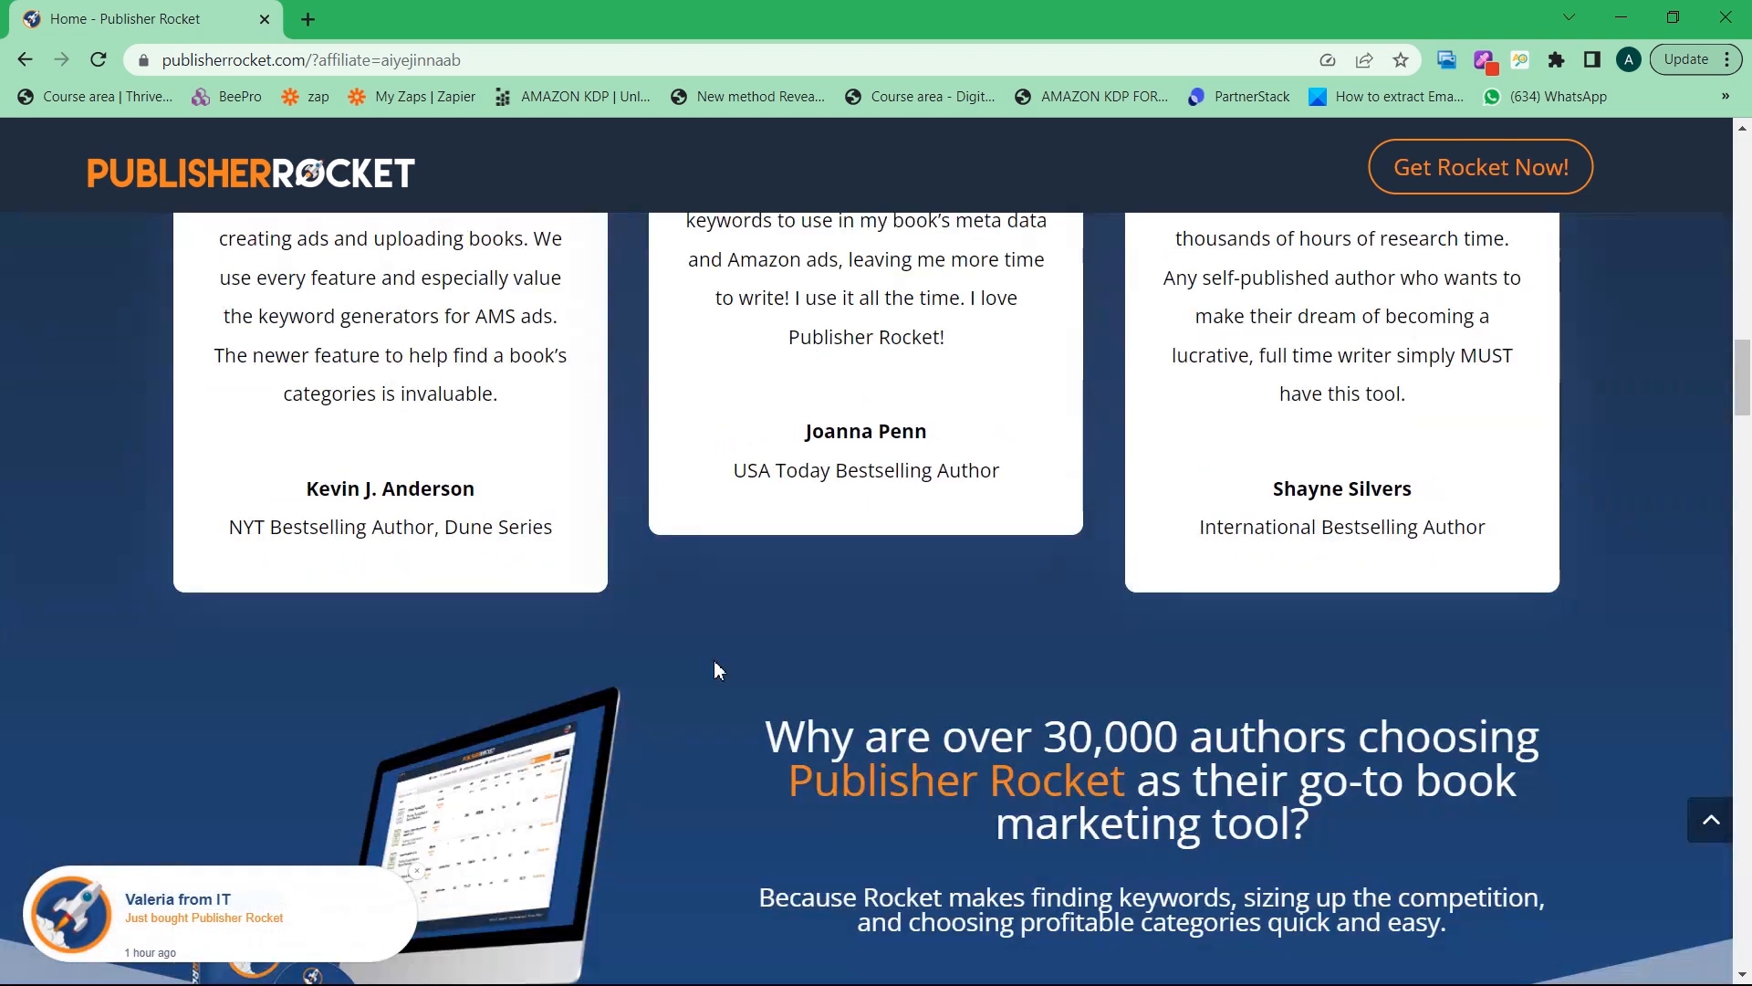
scroll(727, 675, "down", 7)
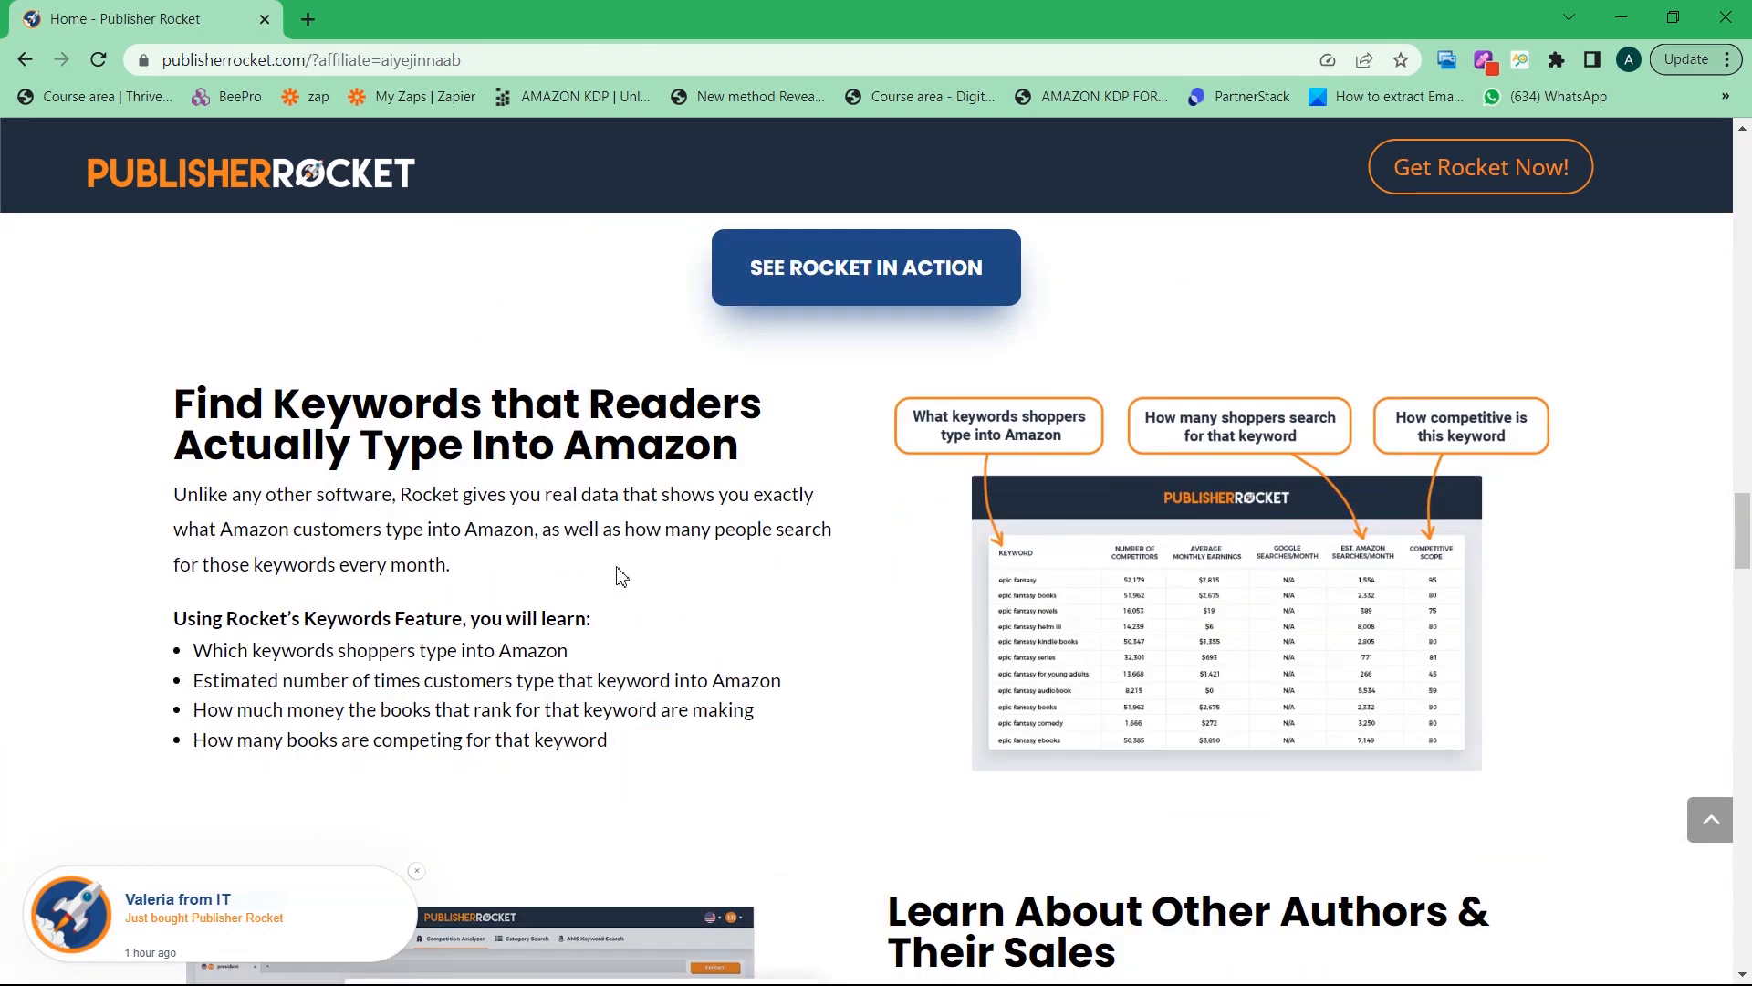
scroll(725, 547, "down", 4)
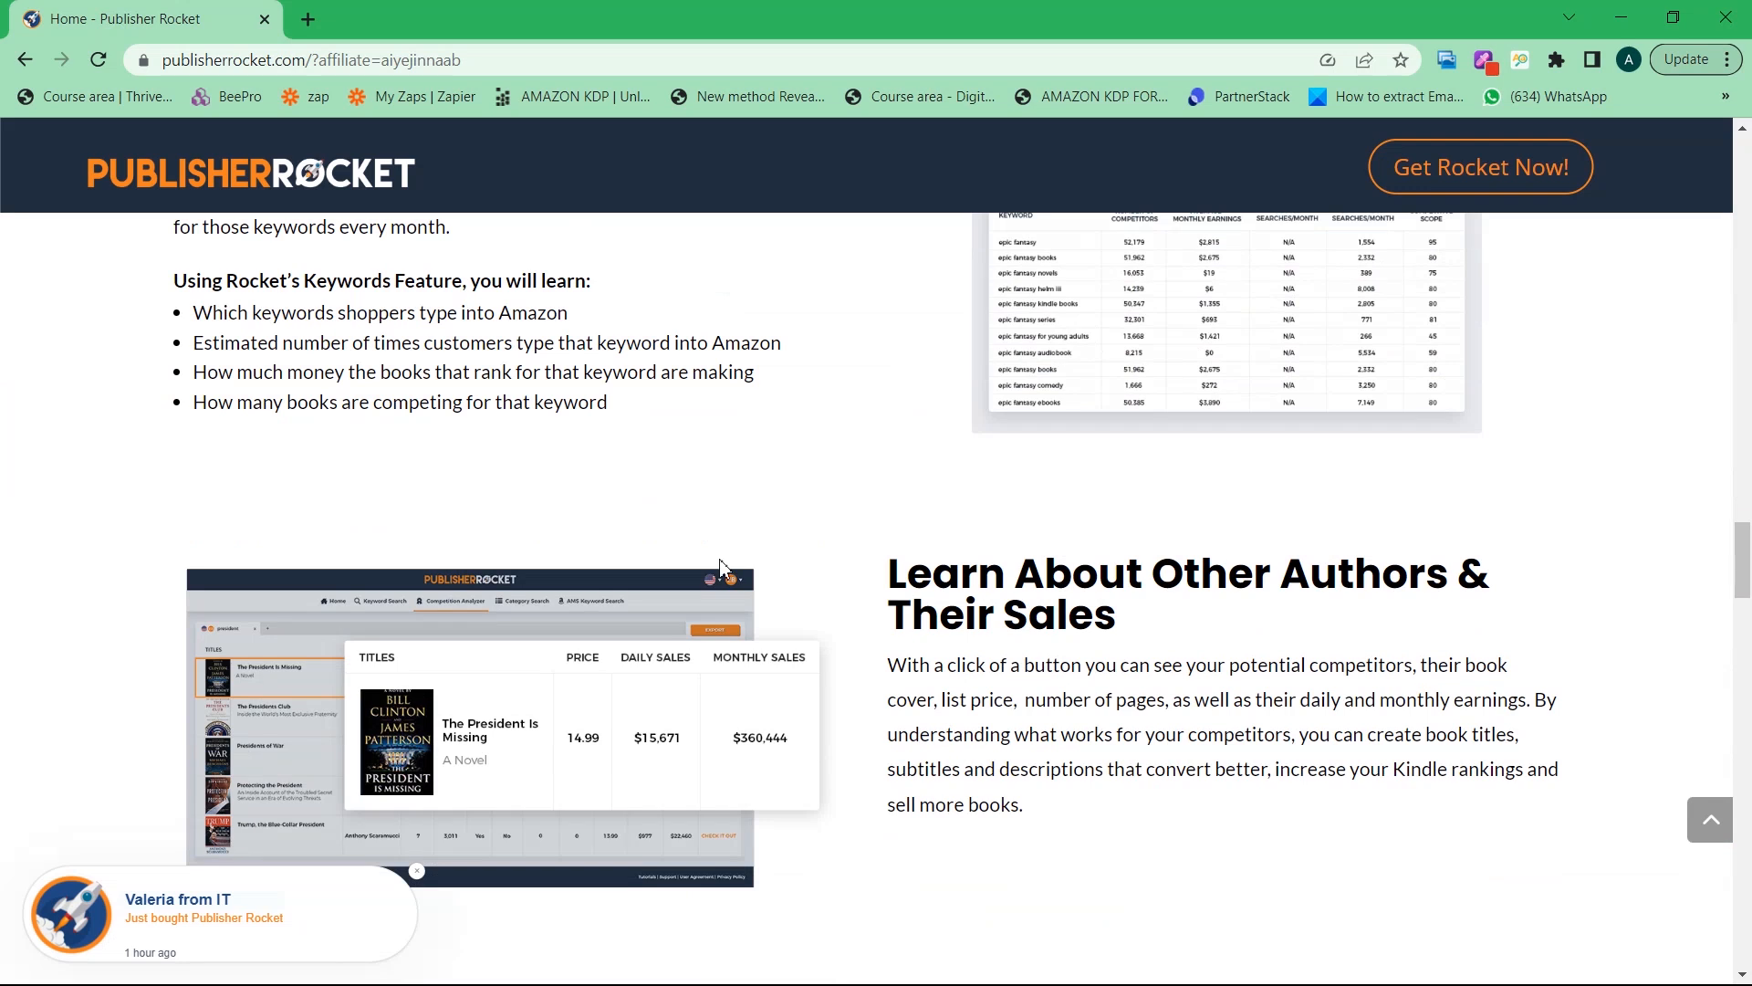
scroll(717, 563, "up", 20)
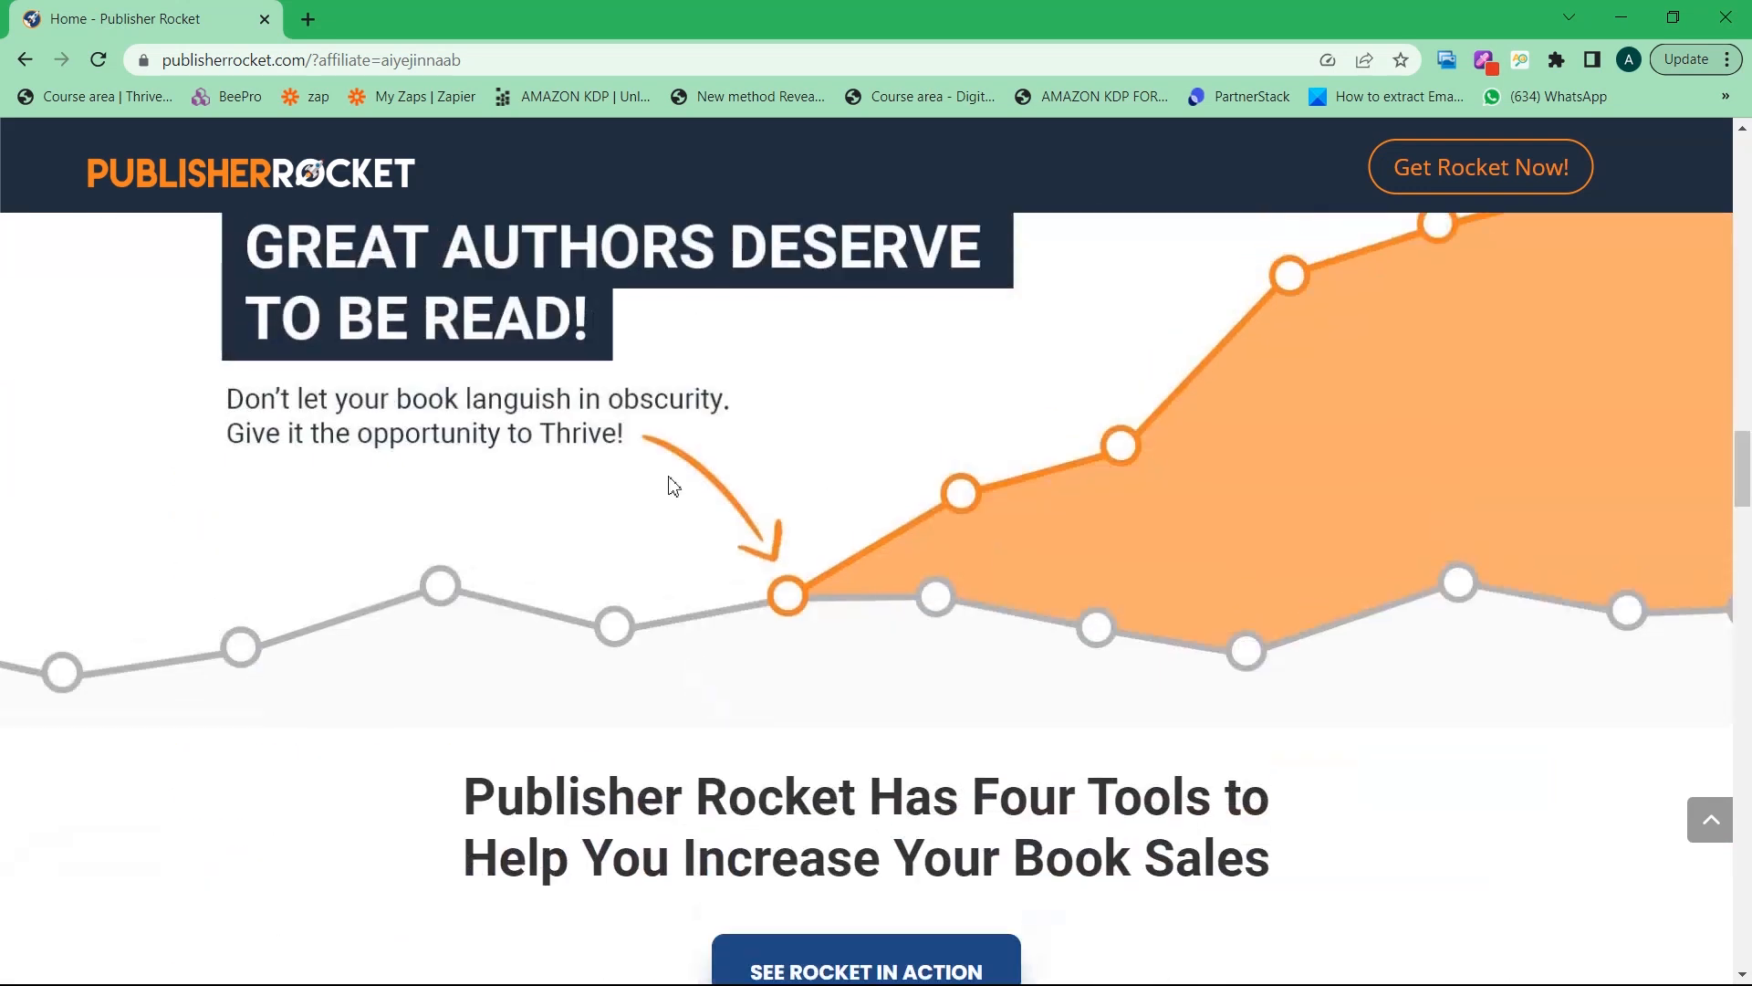
scroll(668, 484, "up", 10)
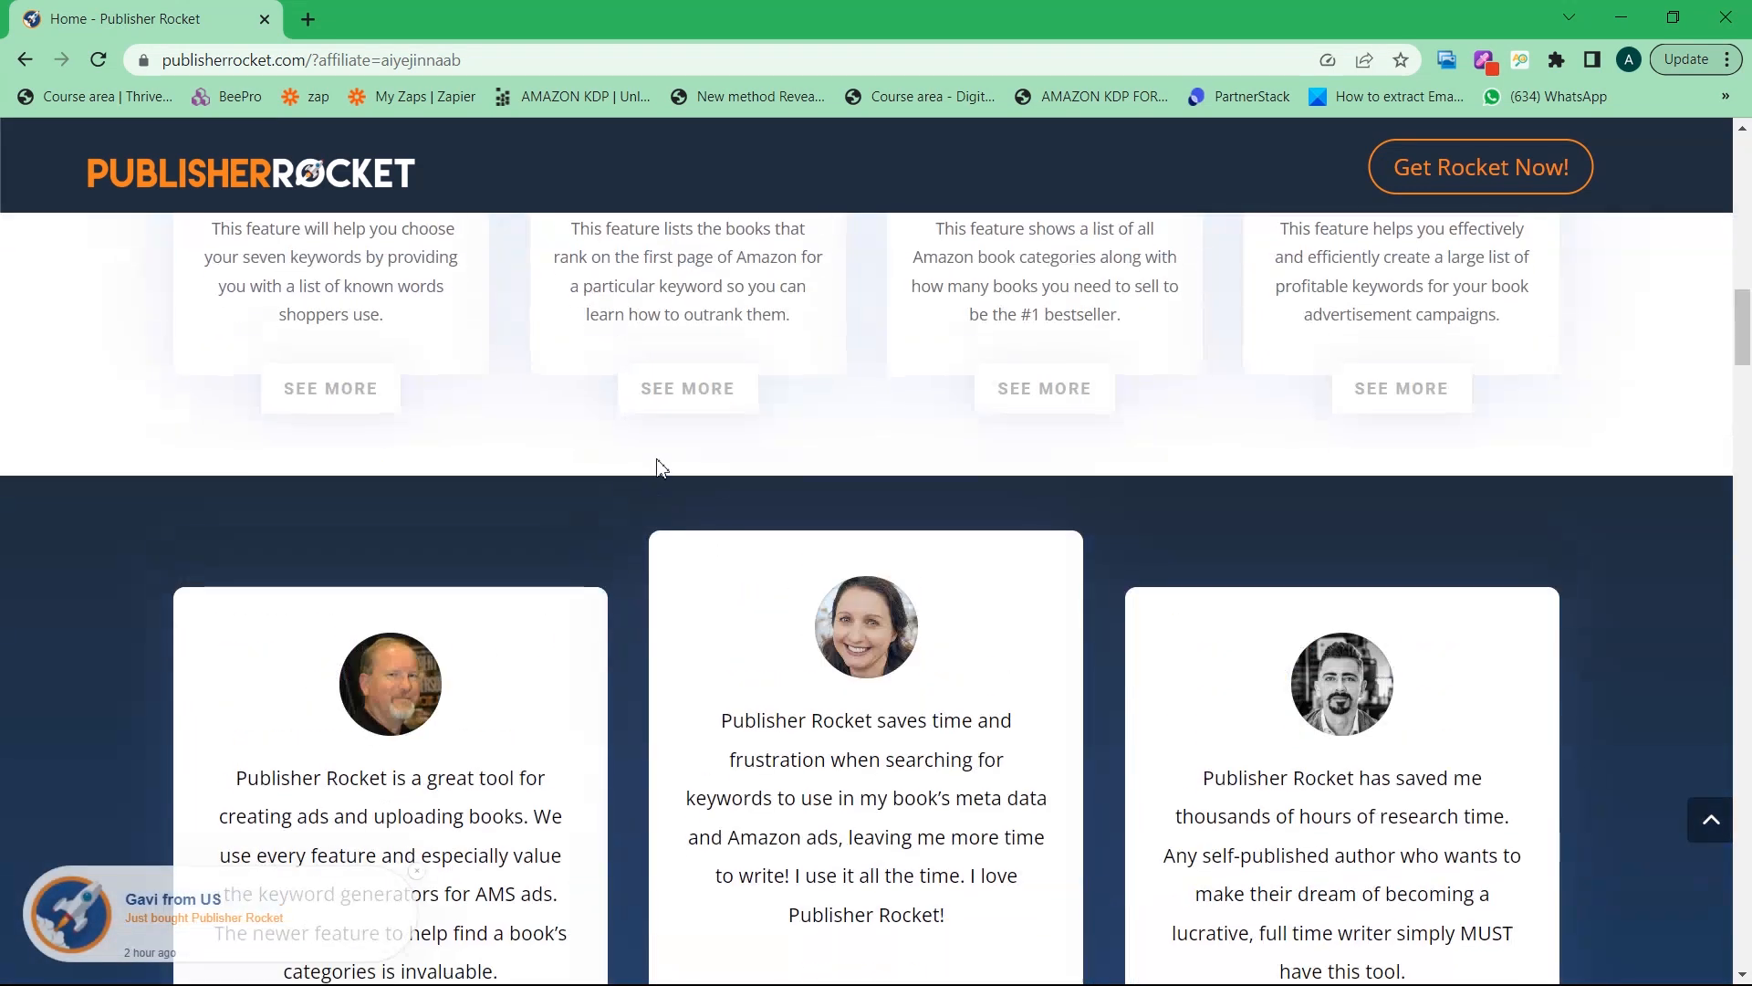
scroll(661, 460, "up", 10)
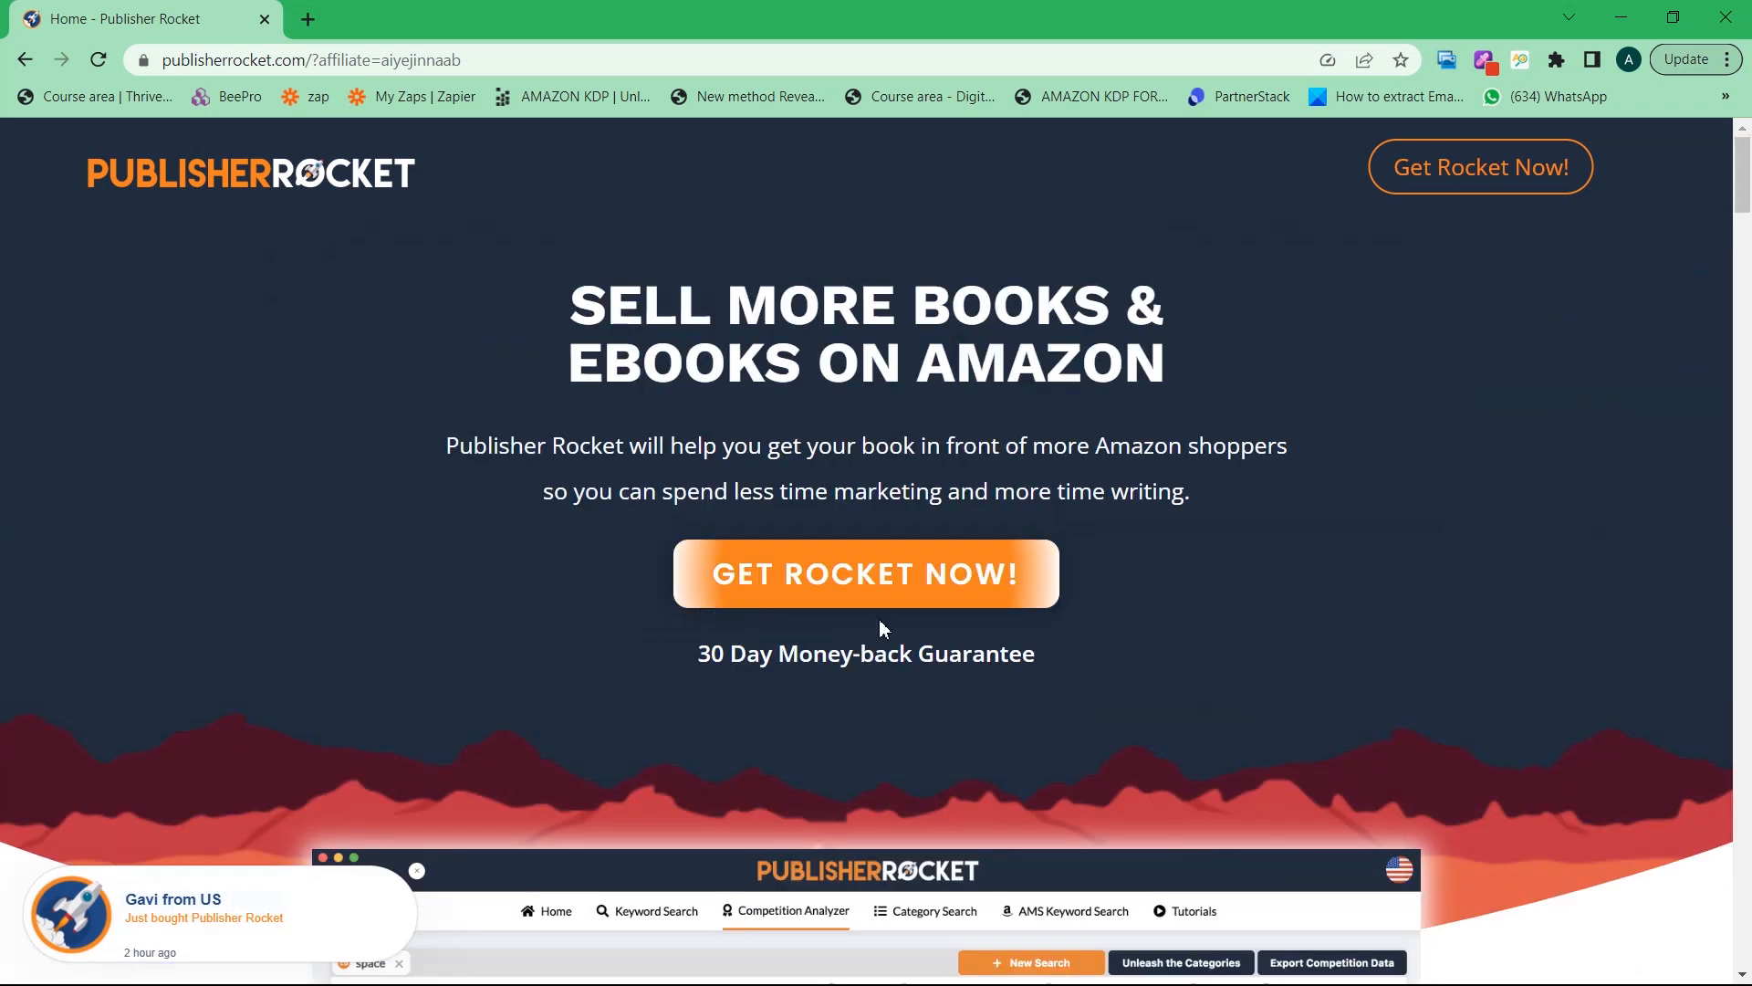
left_click(844, 580)
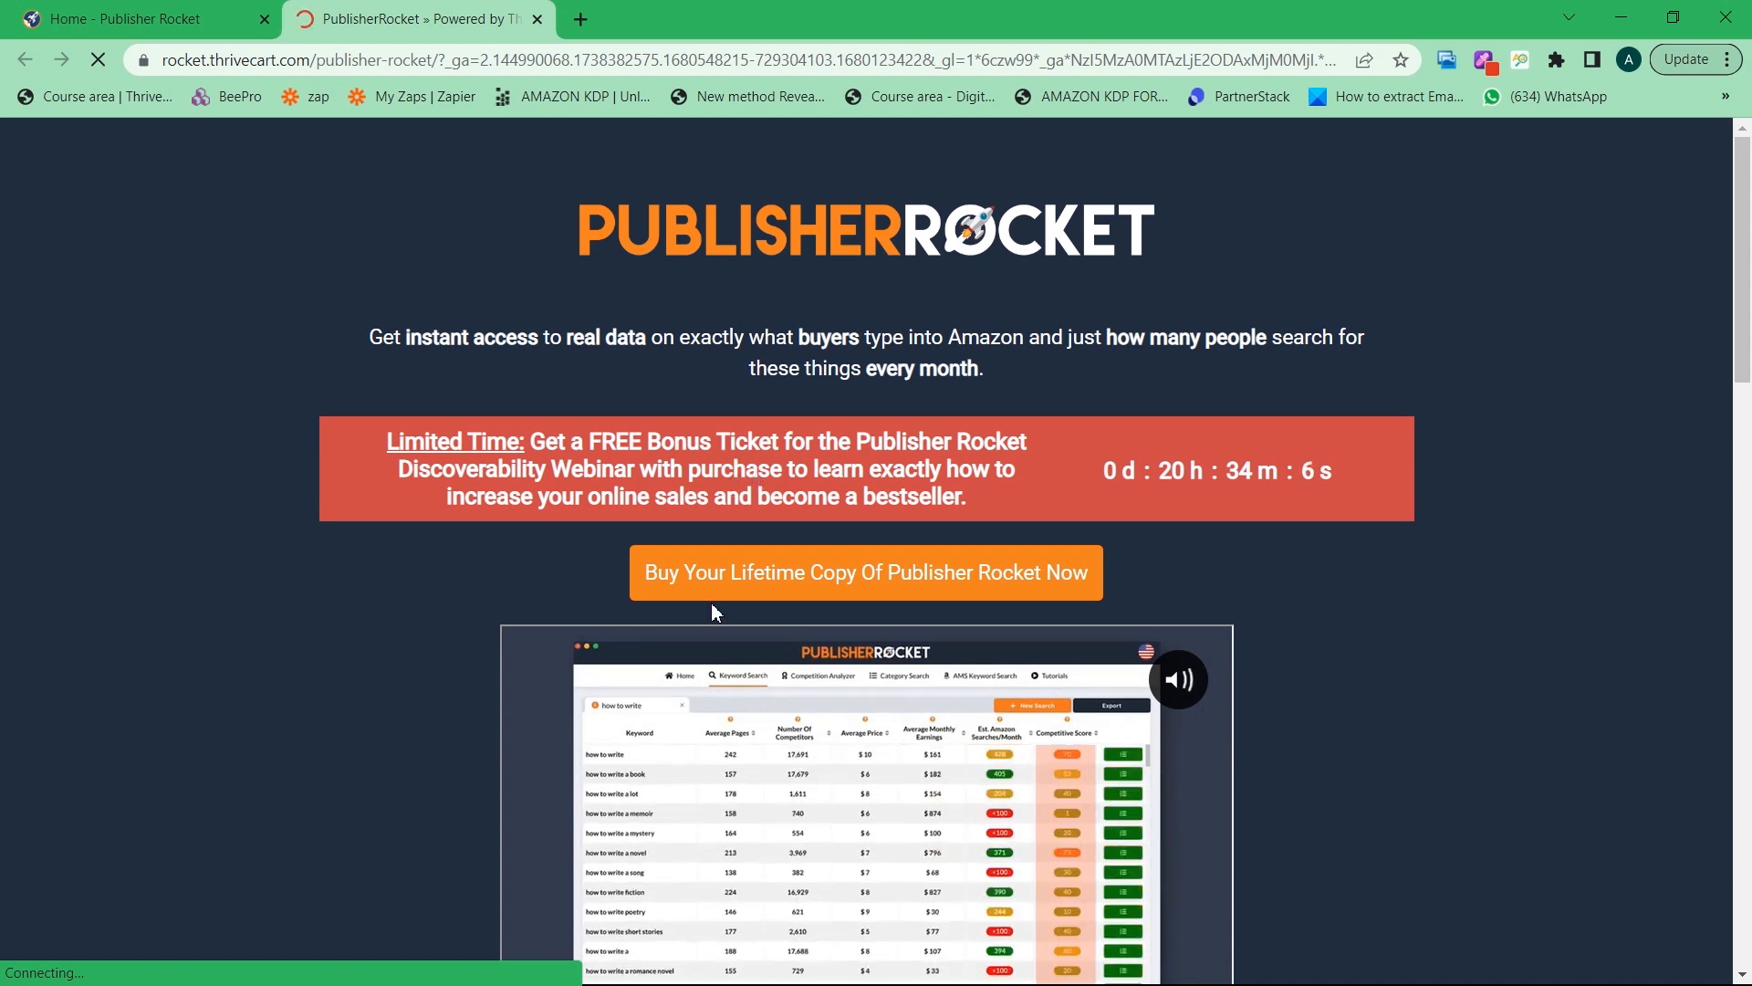
Scroll past the checkout video to the $97 lifetime-access signup and payment form
scroll(502, 719, "down", 5)
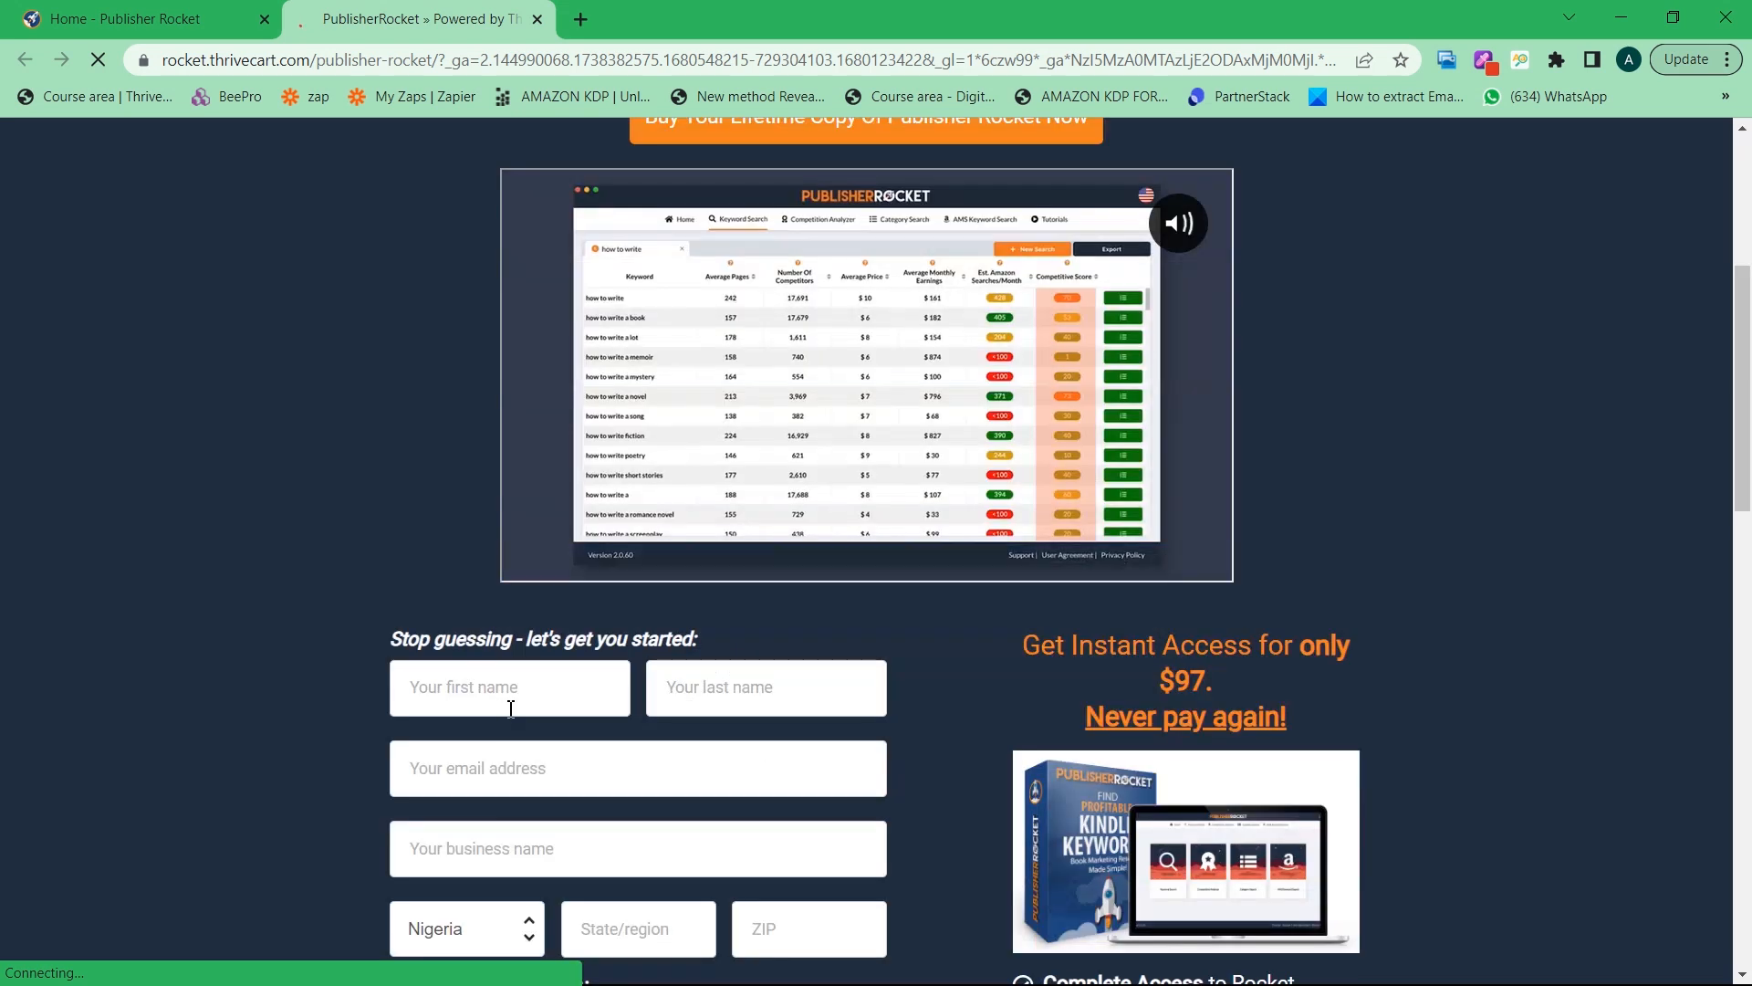
scroll(462, 693, "up", 5)
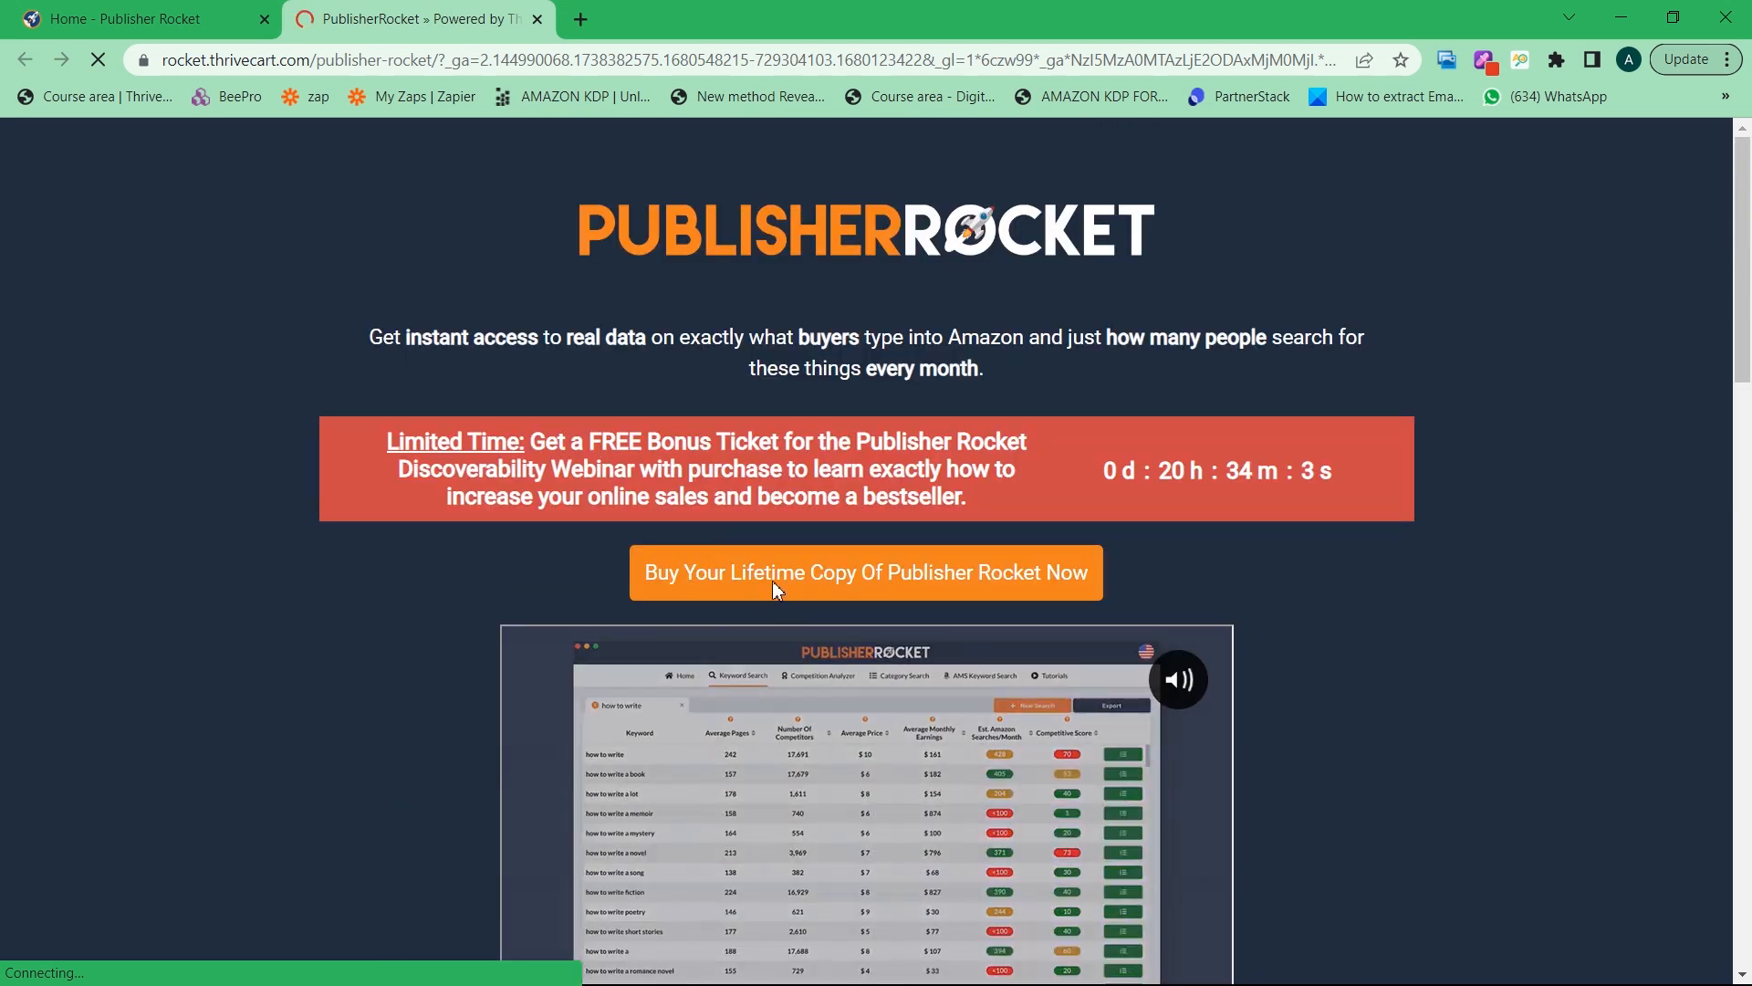
scroll(777, 591, "down", 10)
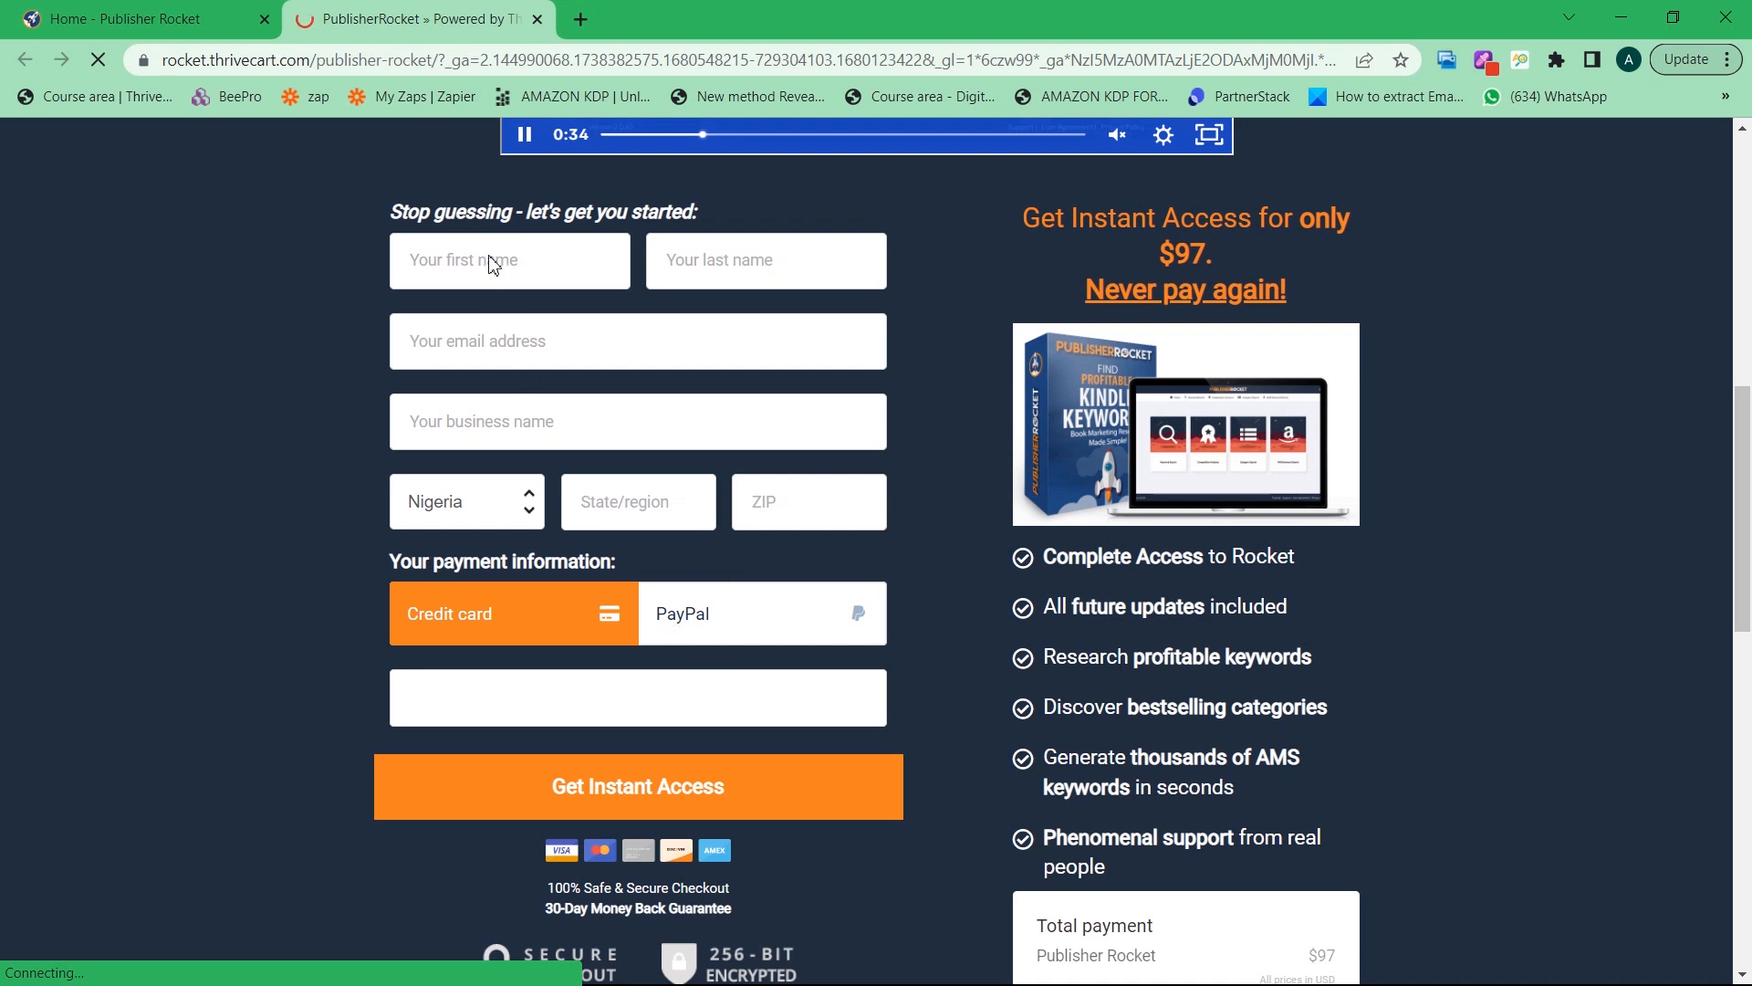
Enter the buyer's first name and last name in the order form fields
left_click(510, 275)
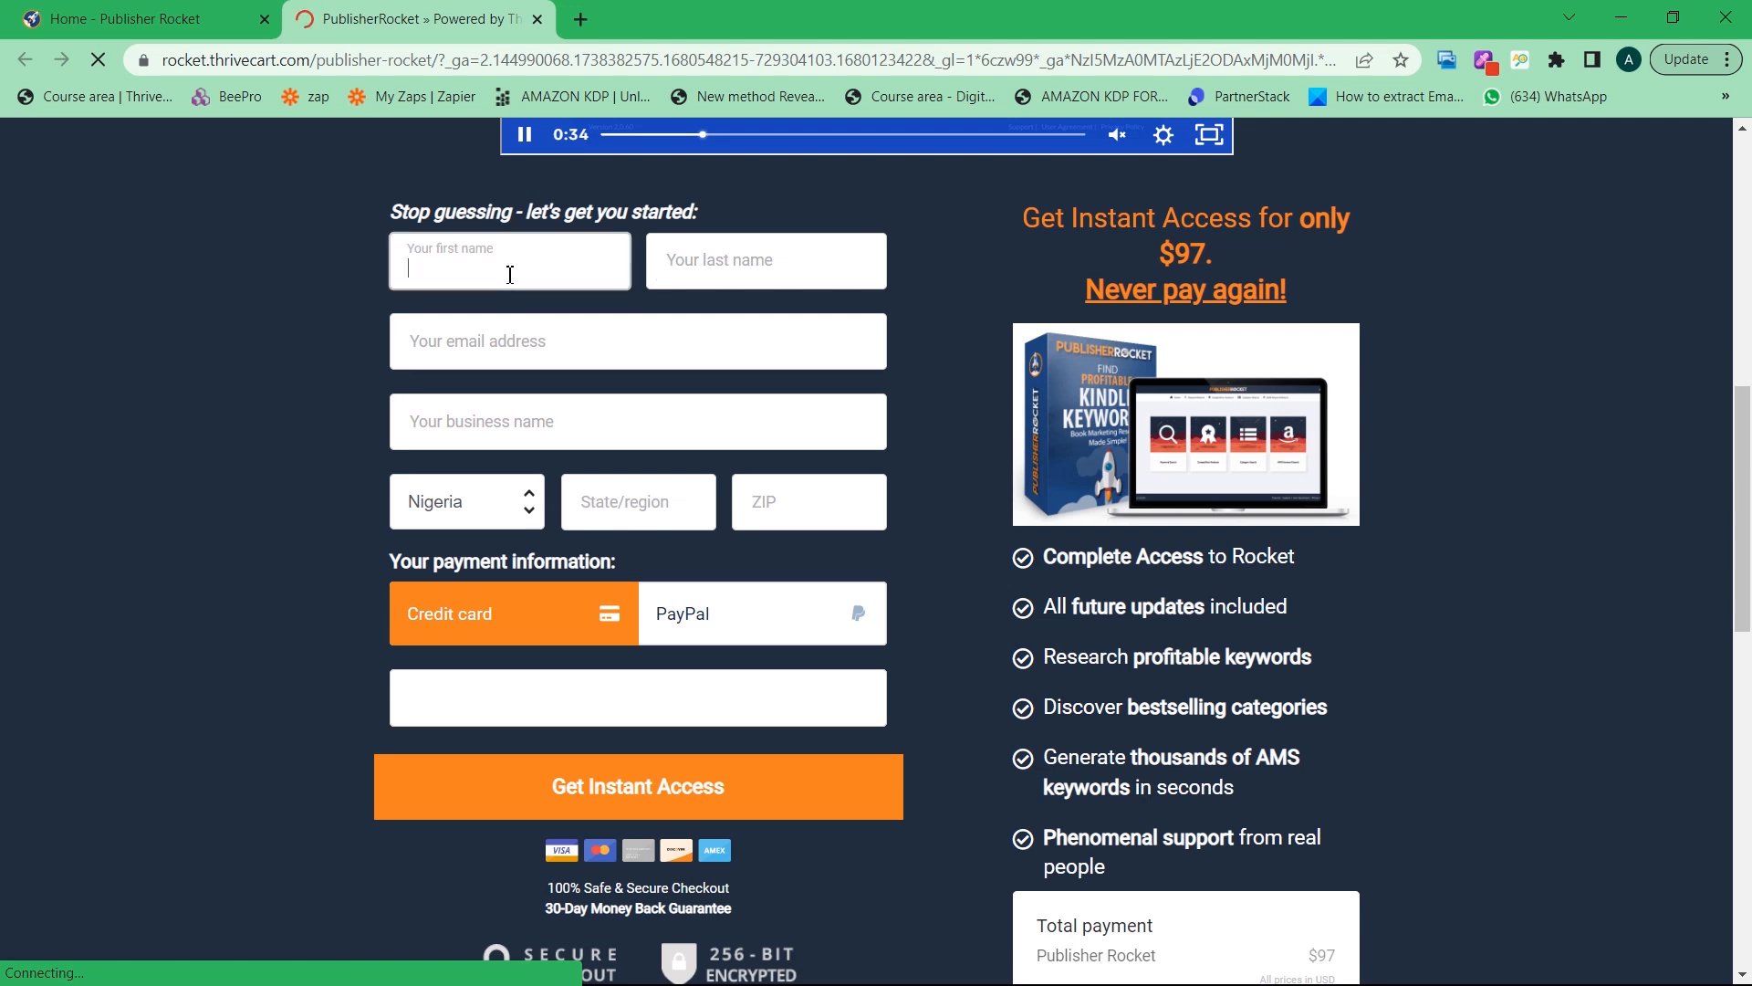
left_click(699, 269)
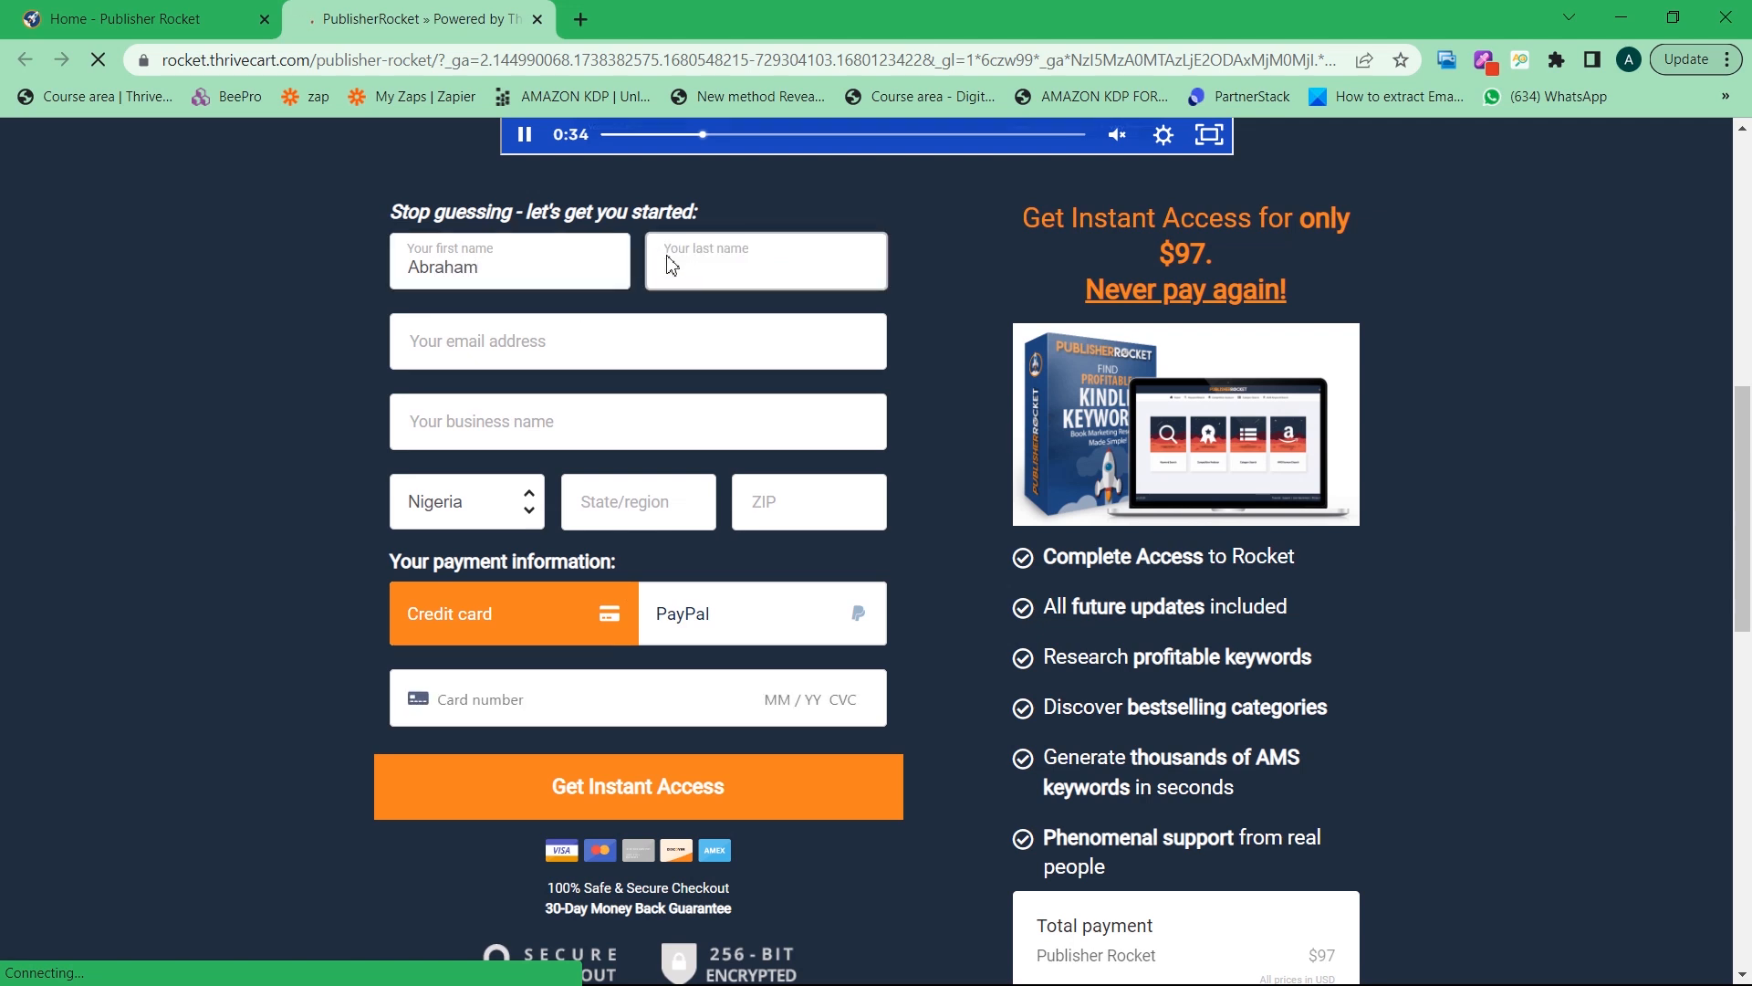
Choose Sierra Leone as the order country and open a new blank tab
left_click(459, 506)
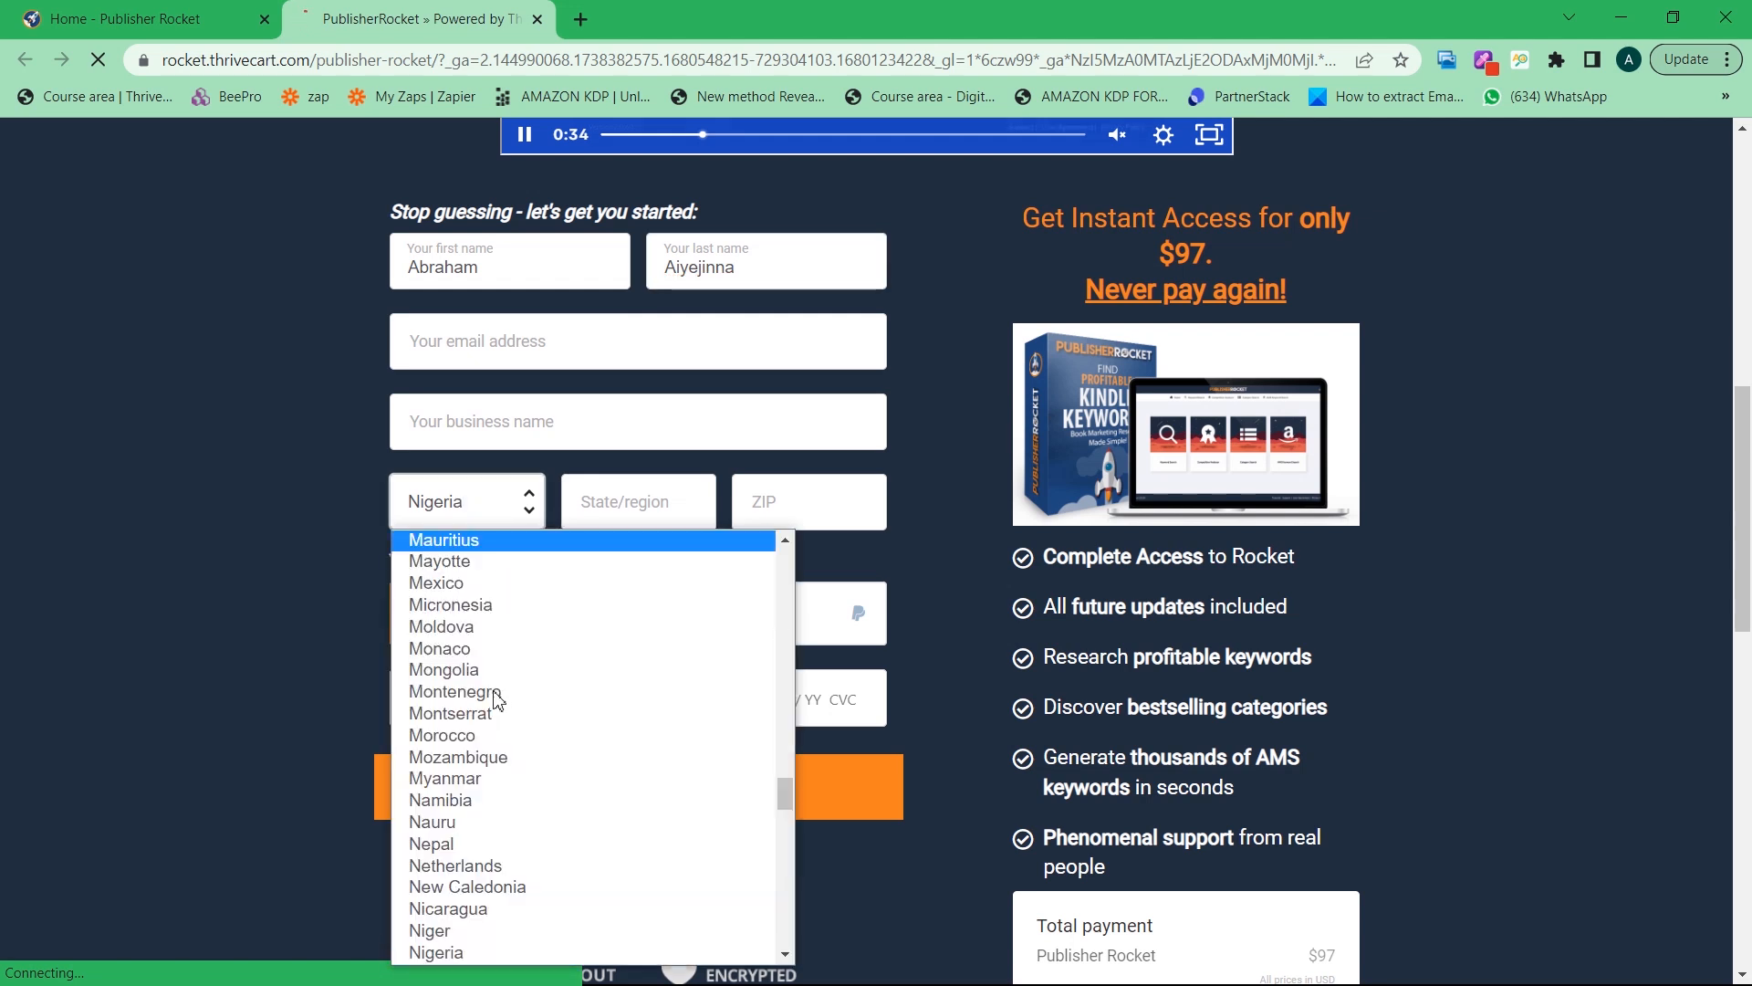
scroll(481, 639, "down", 10)
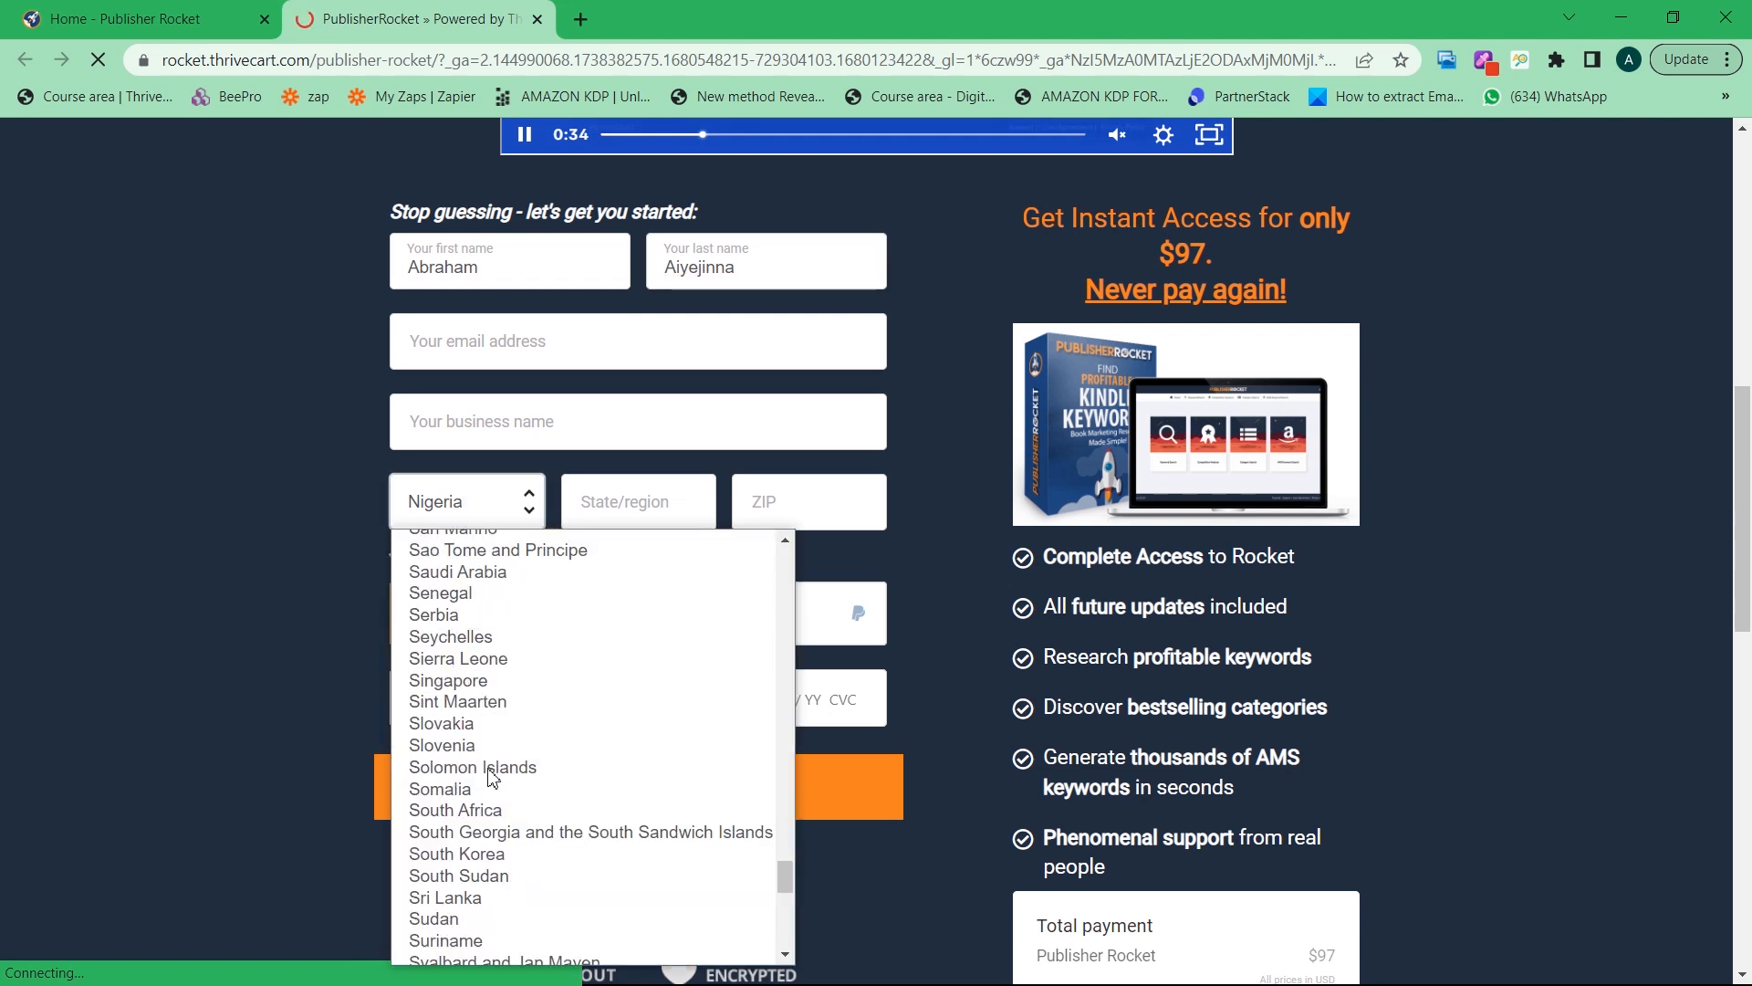
left_click(488, 659)
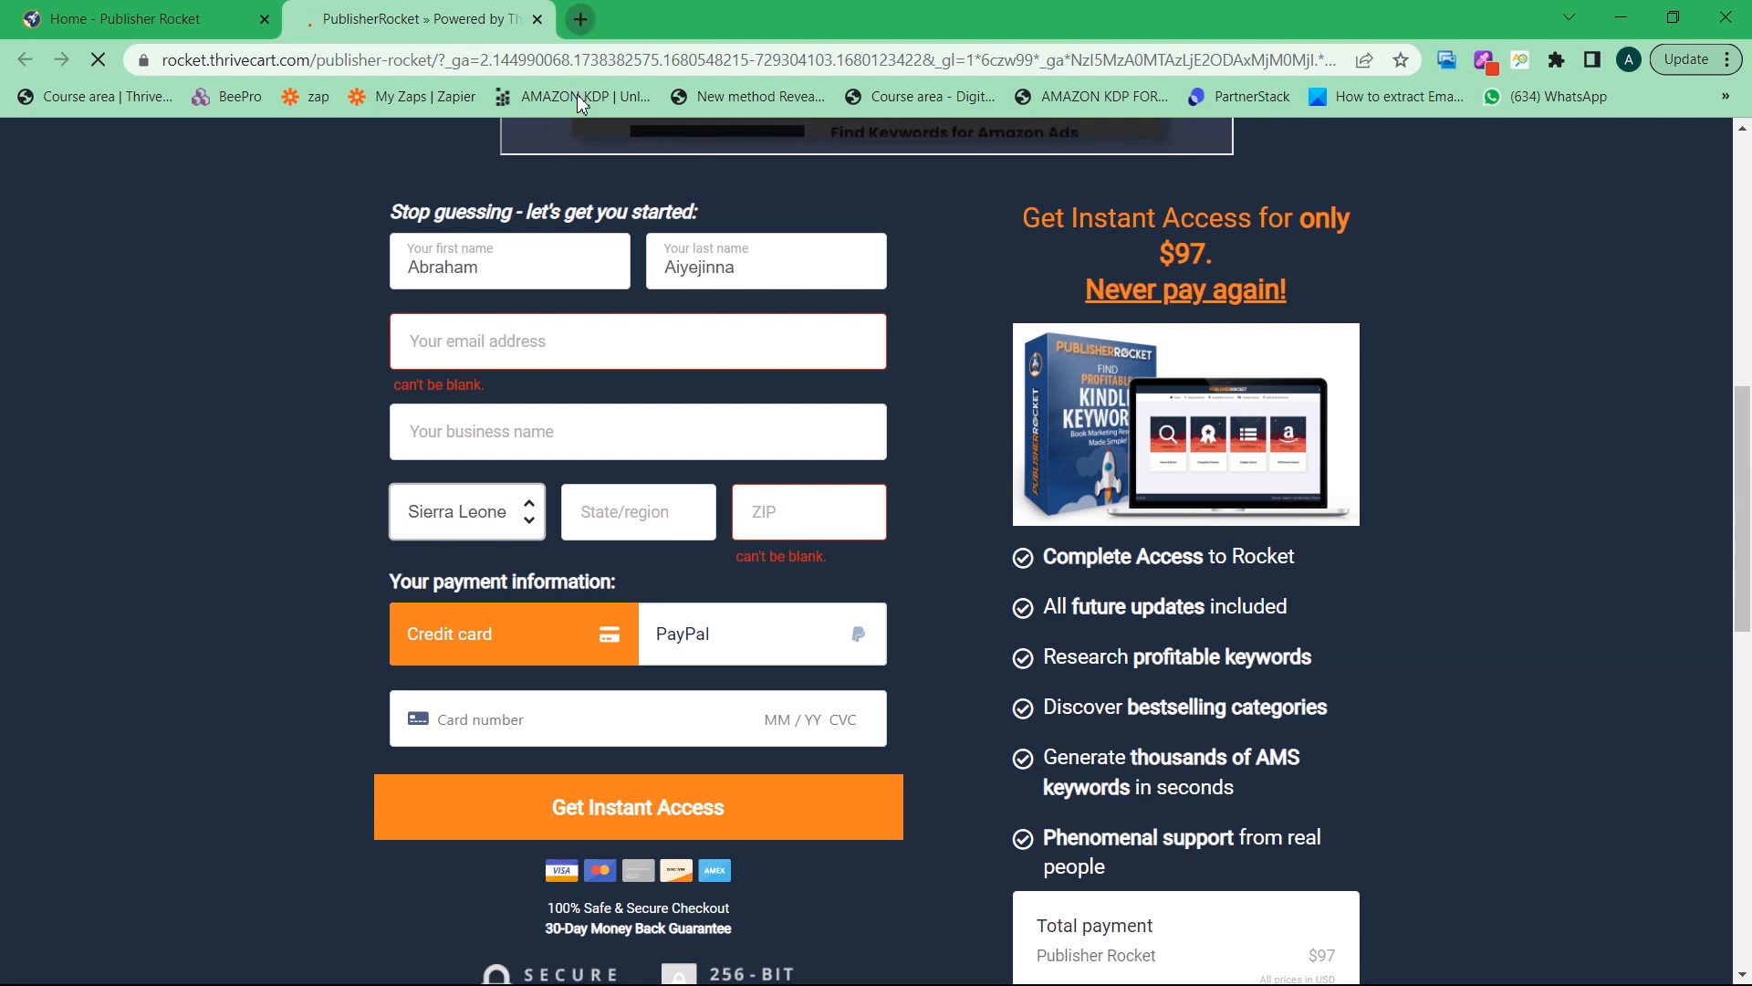
key("ctrl+t")
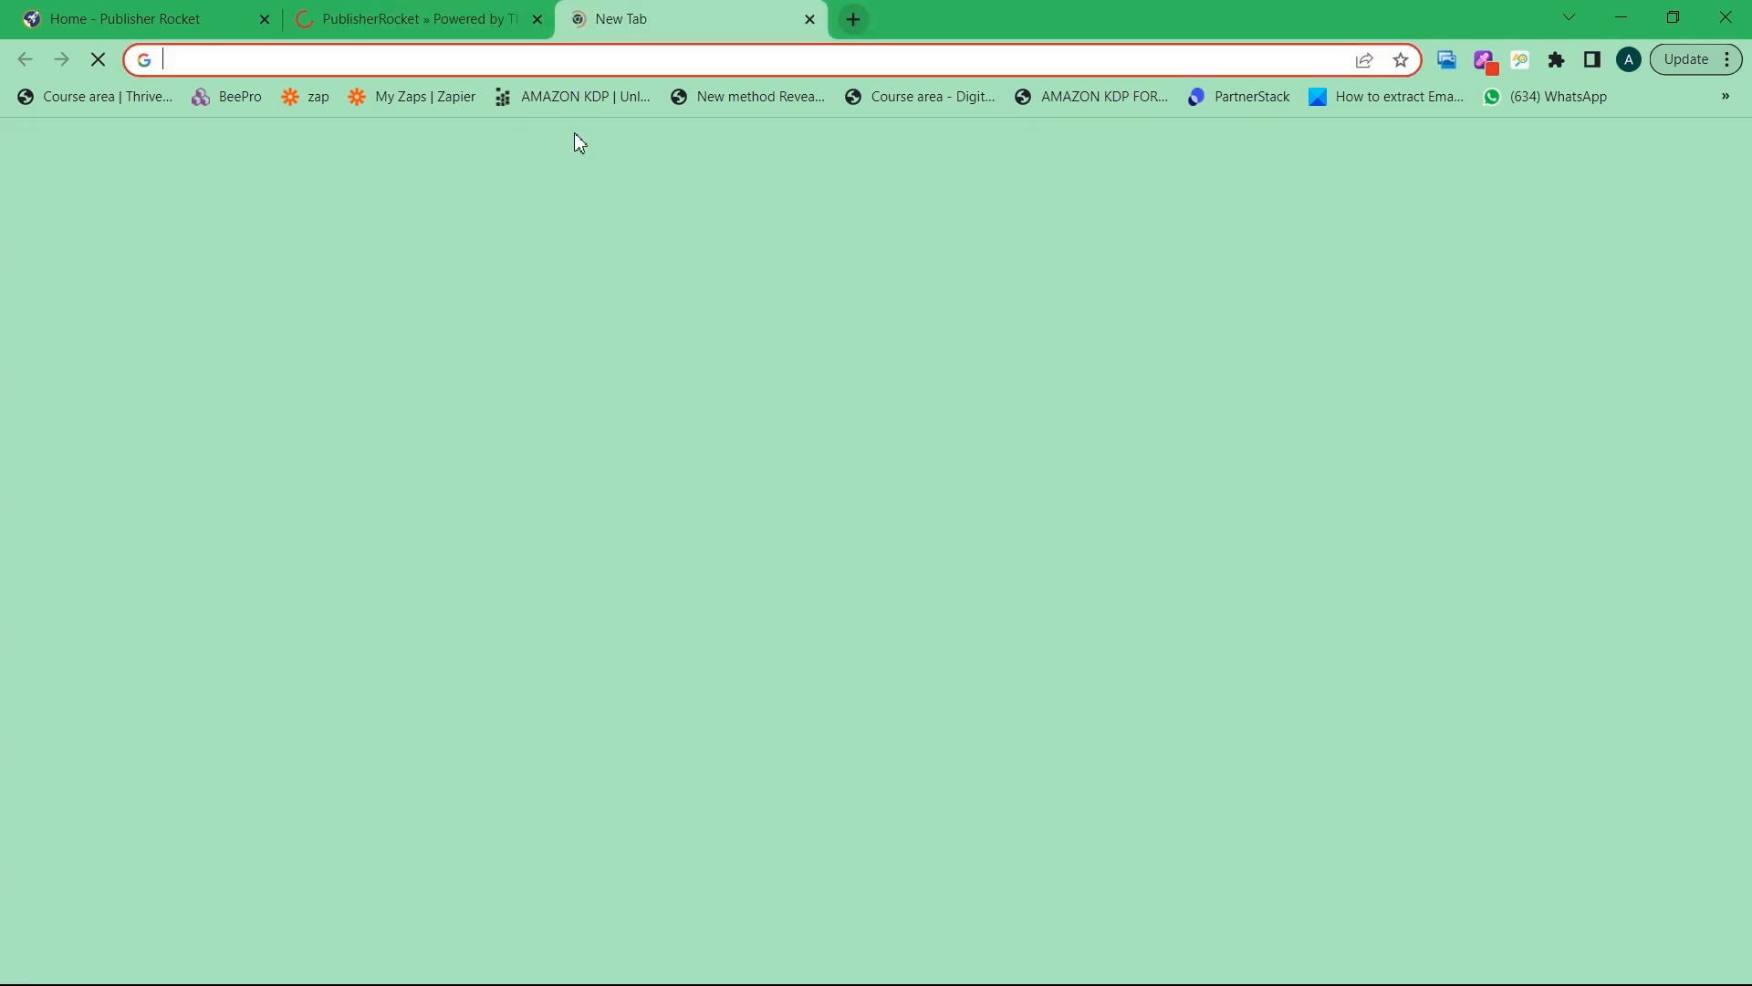
Search Google for 'washington DC zipcode', then clear the query from the search box
left_click(369, 58)
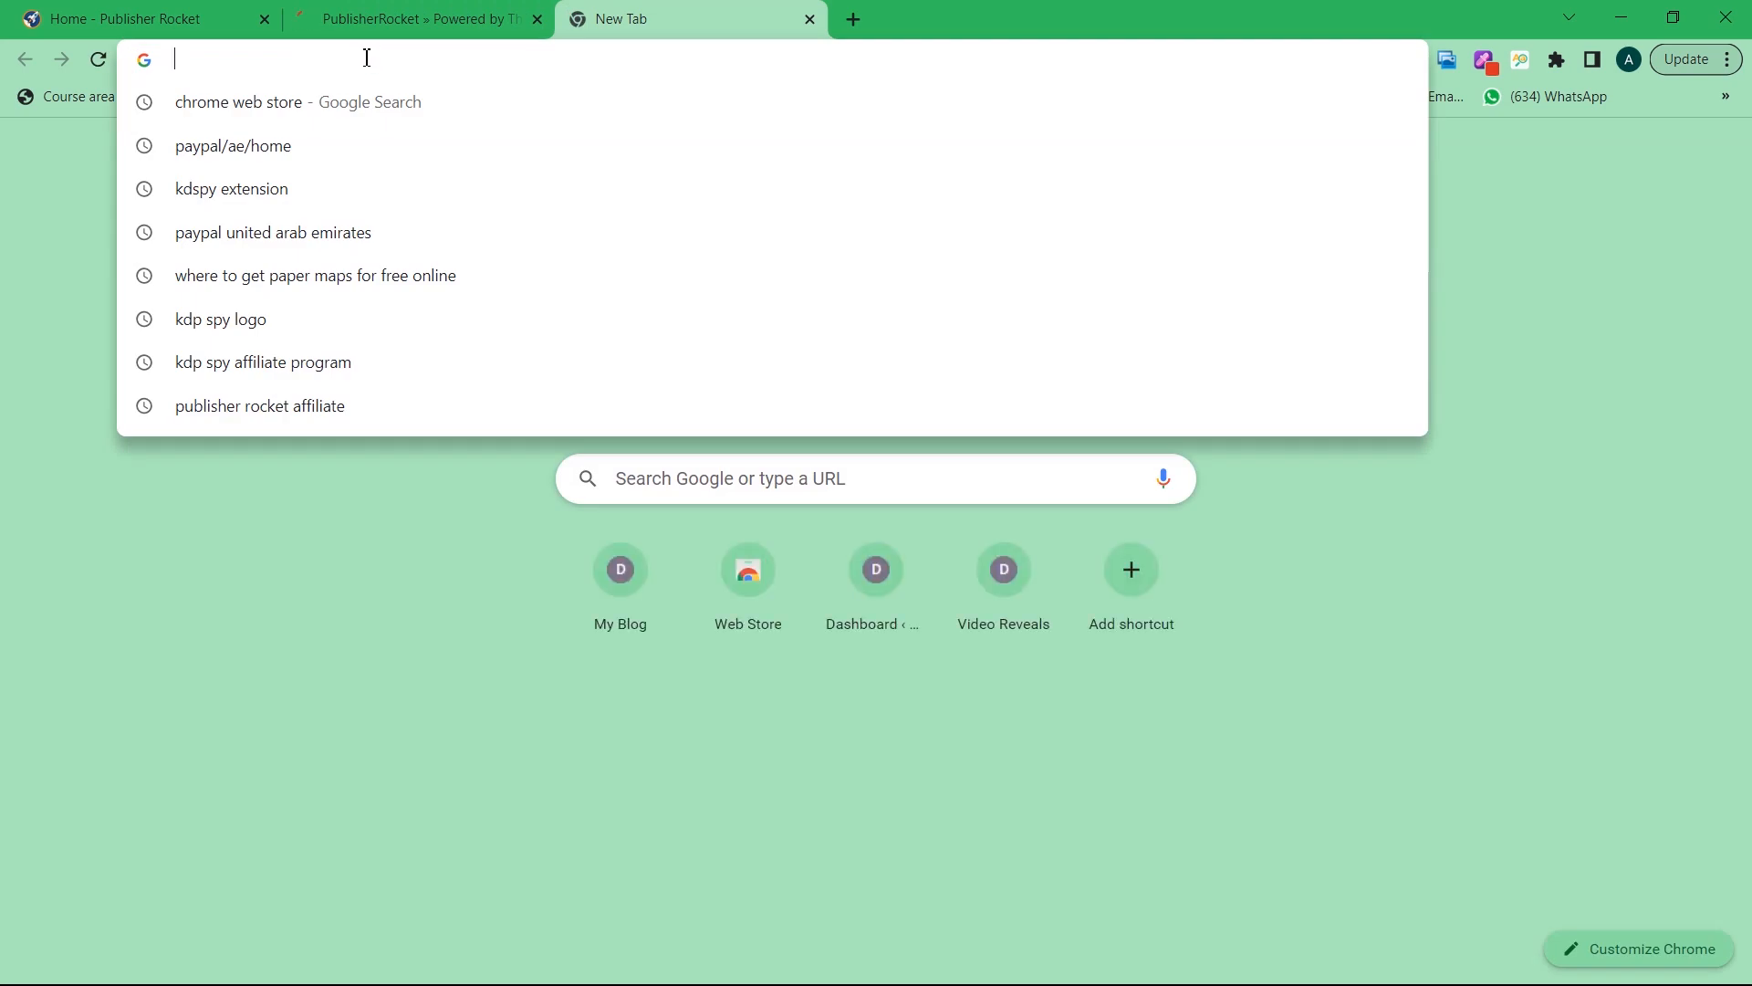
type("wash")
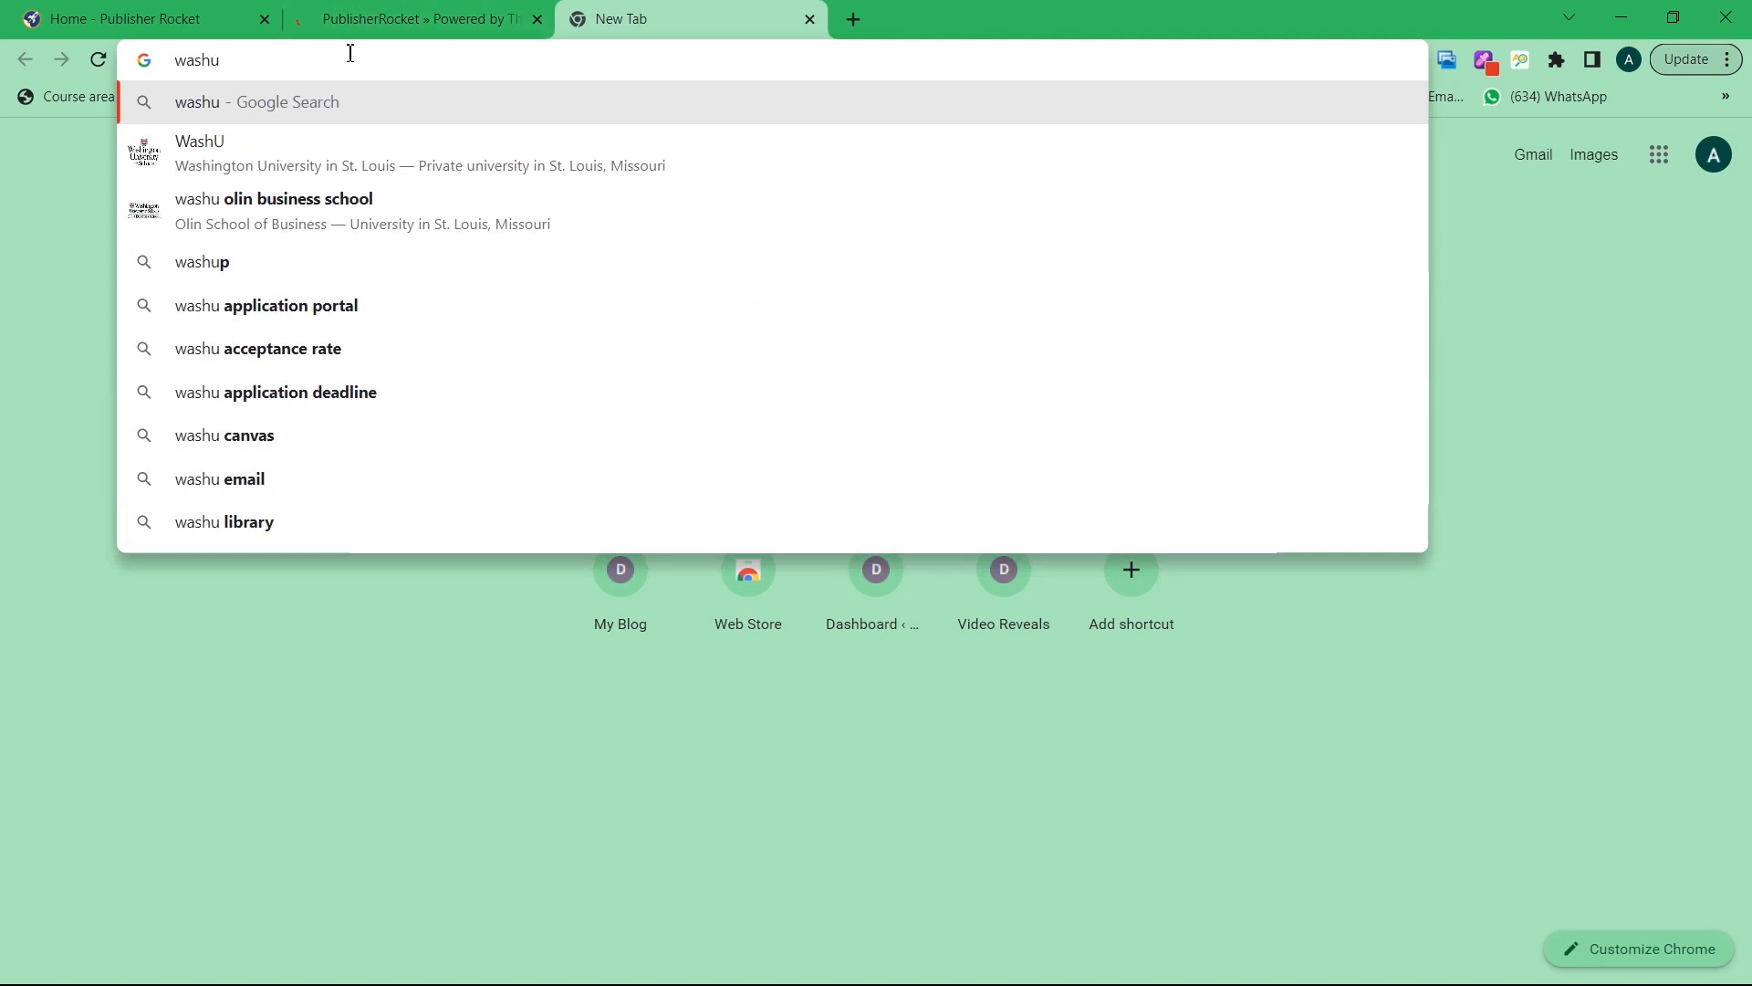
type("ing")
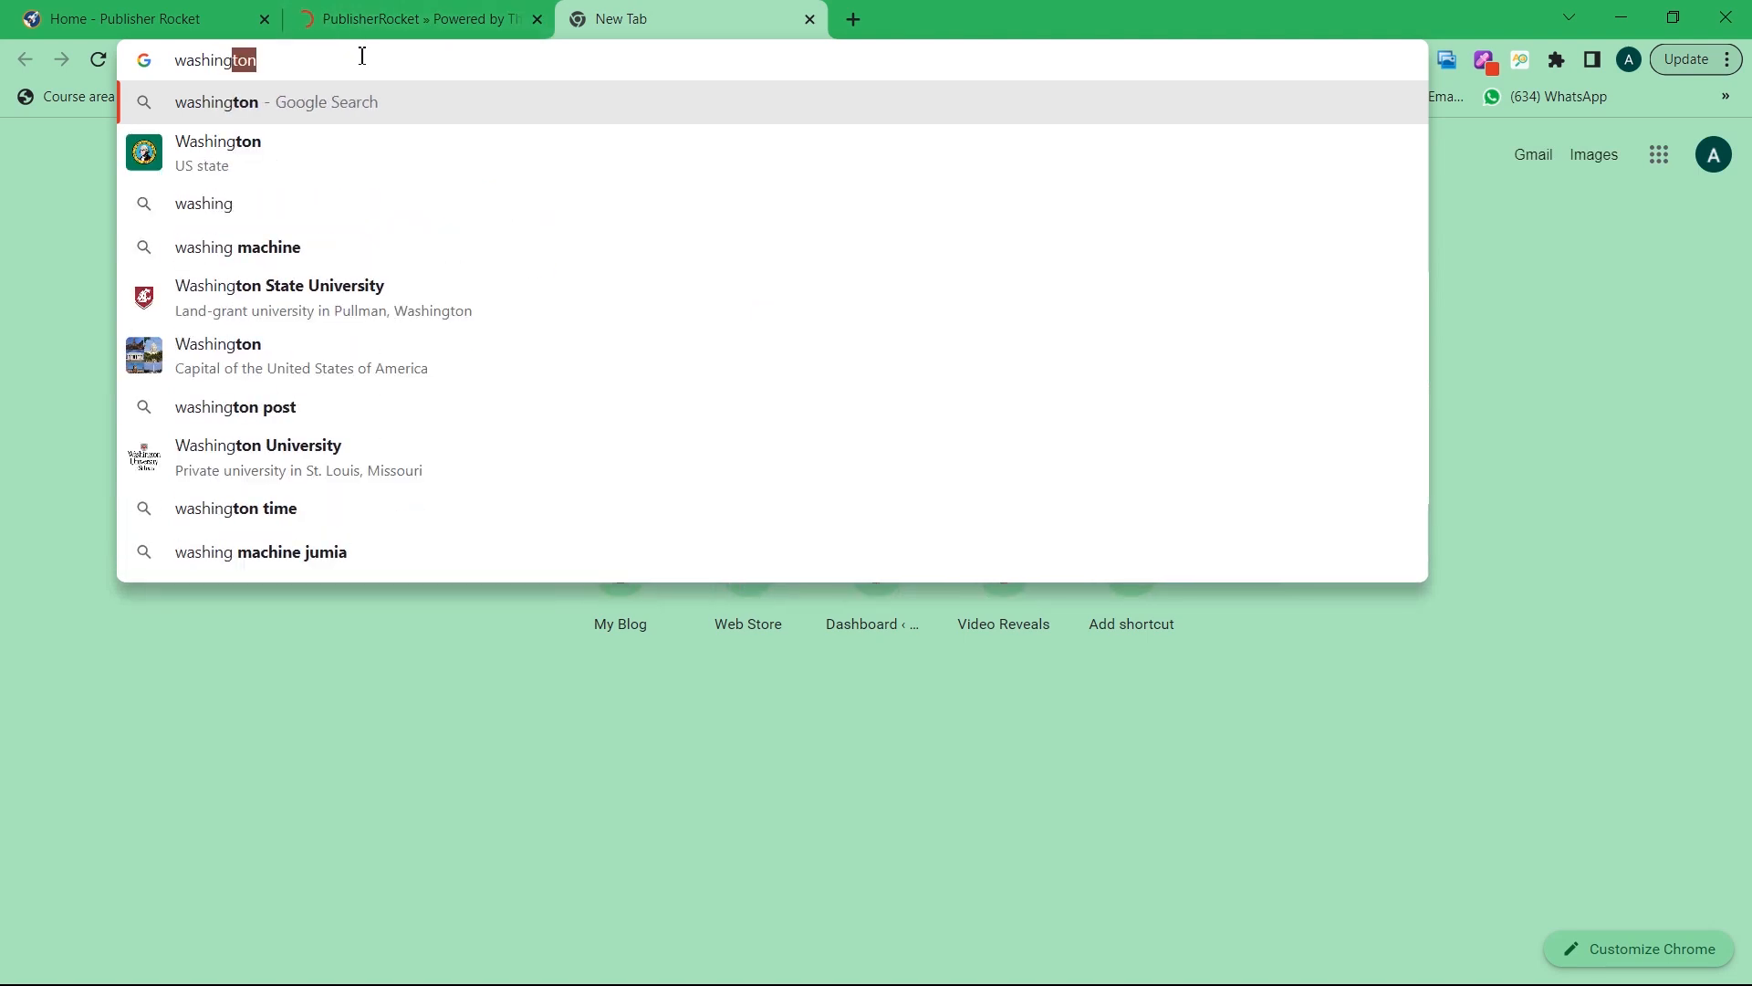
type("ton ")
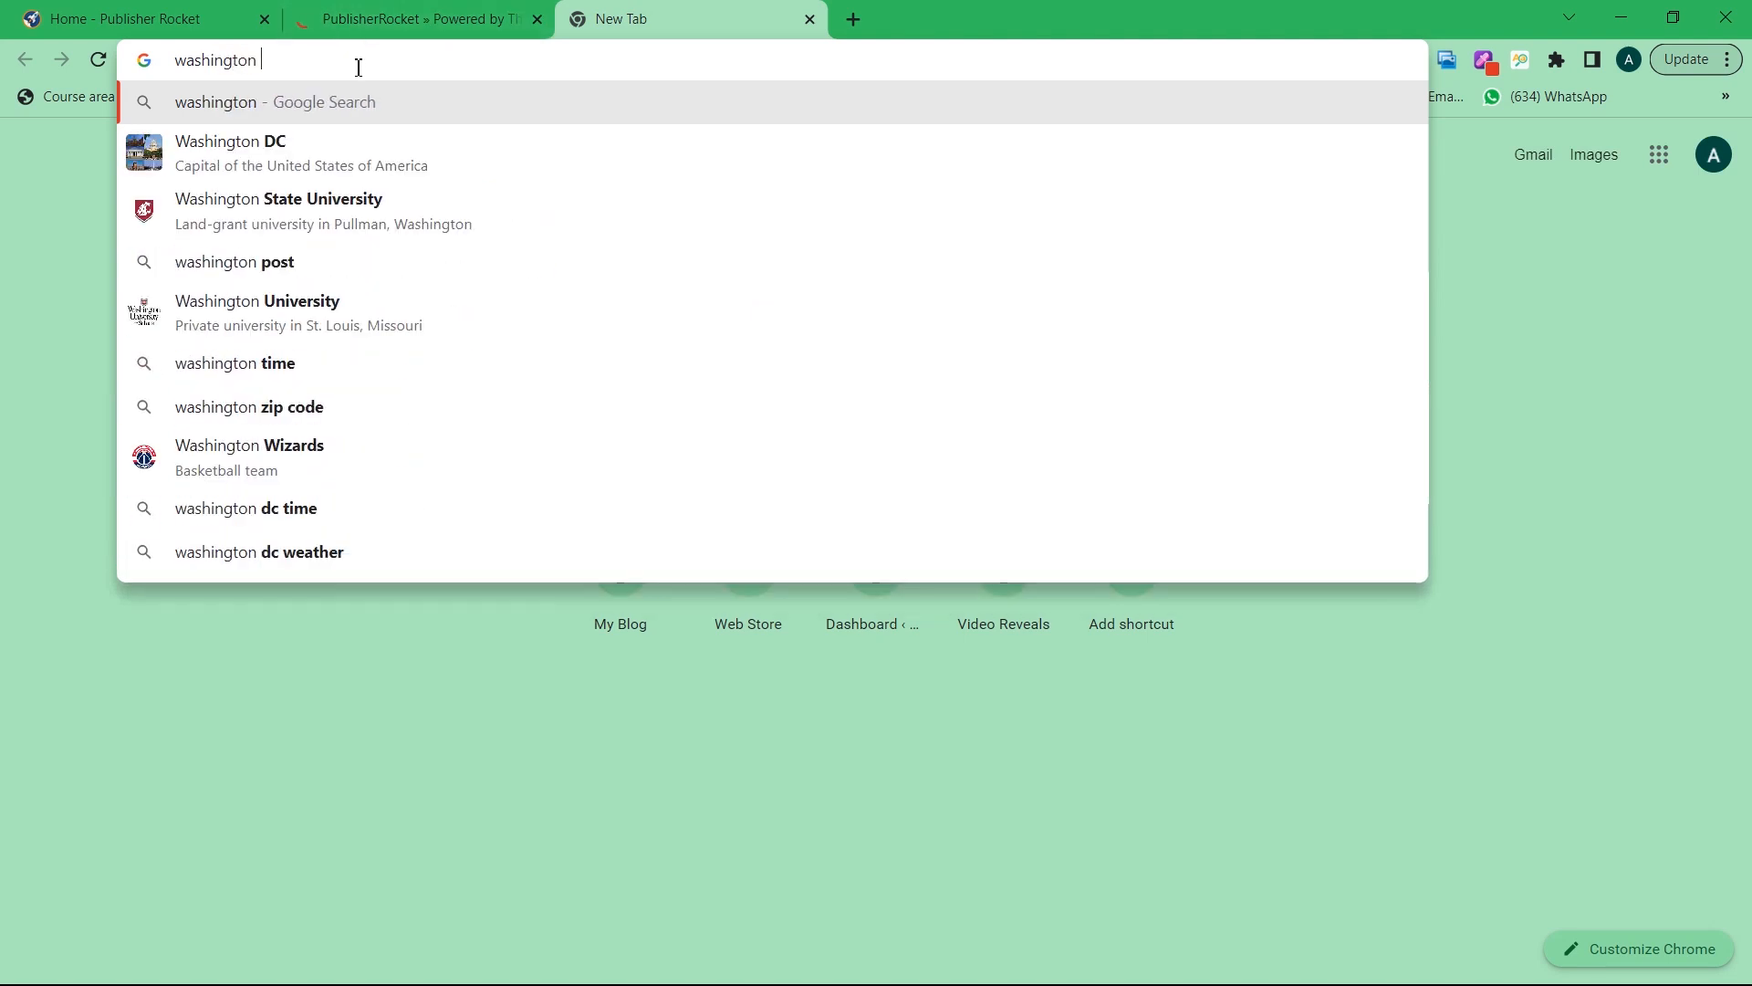
type("DC")
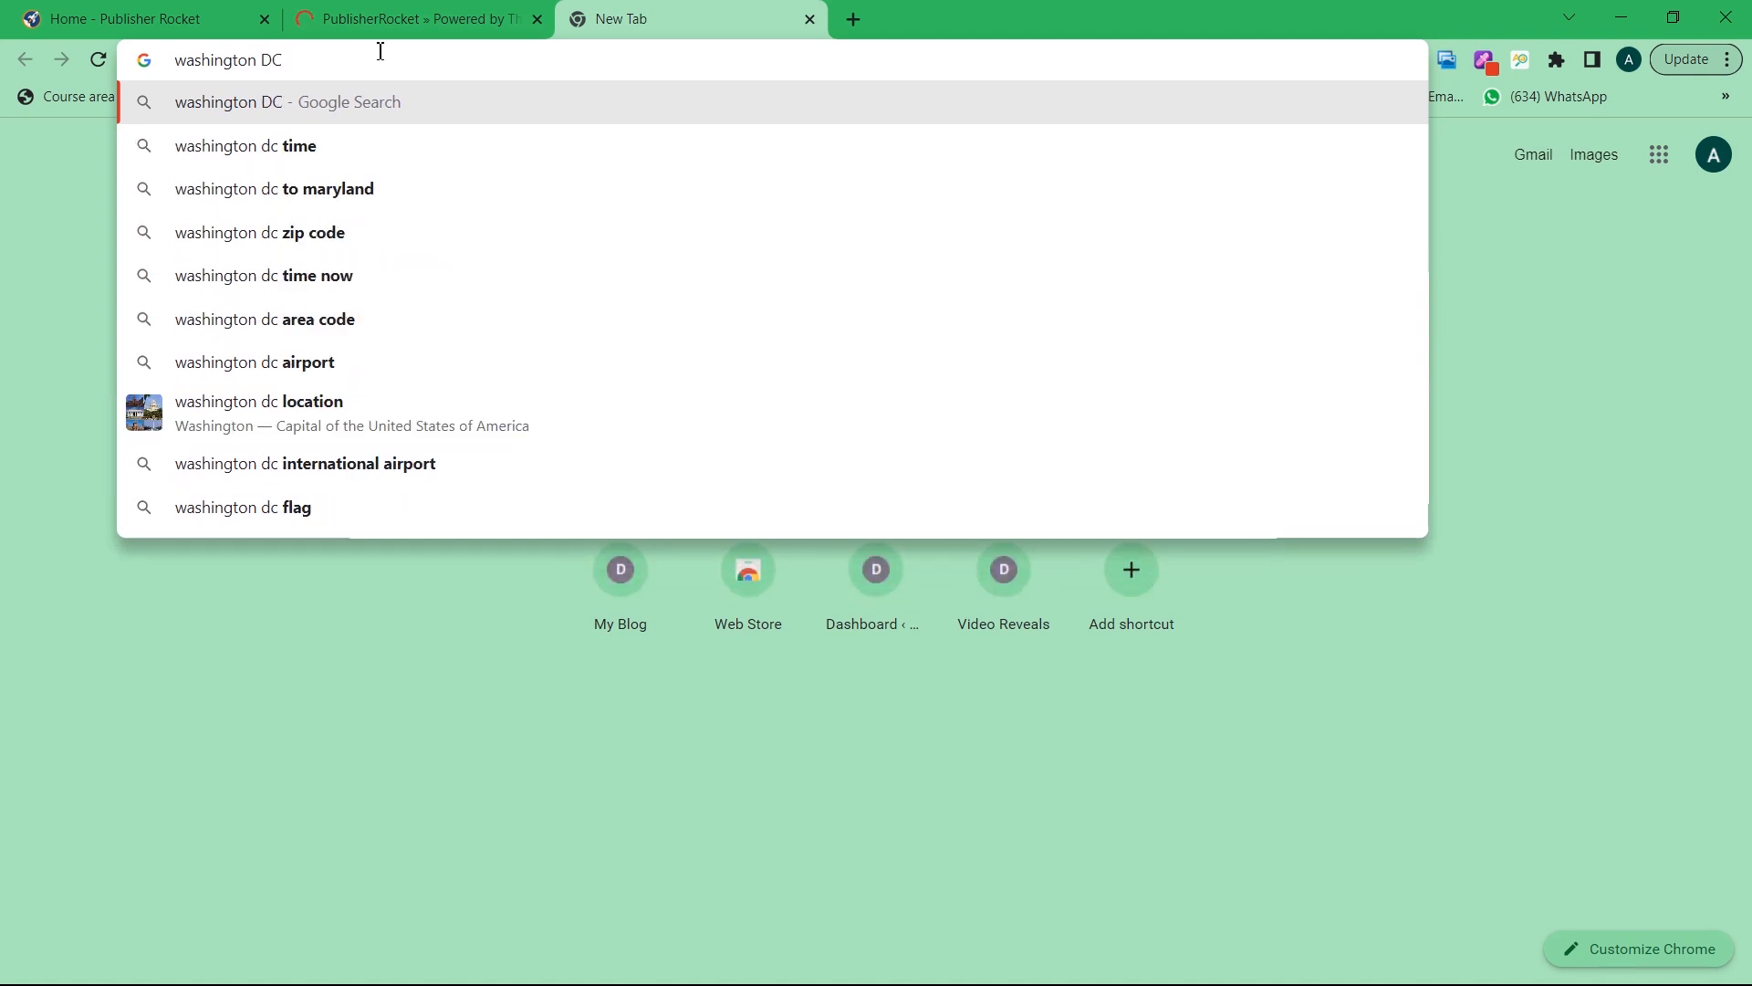
type(" zipcode")
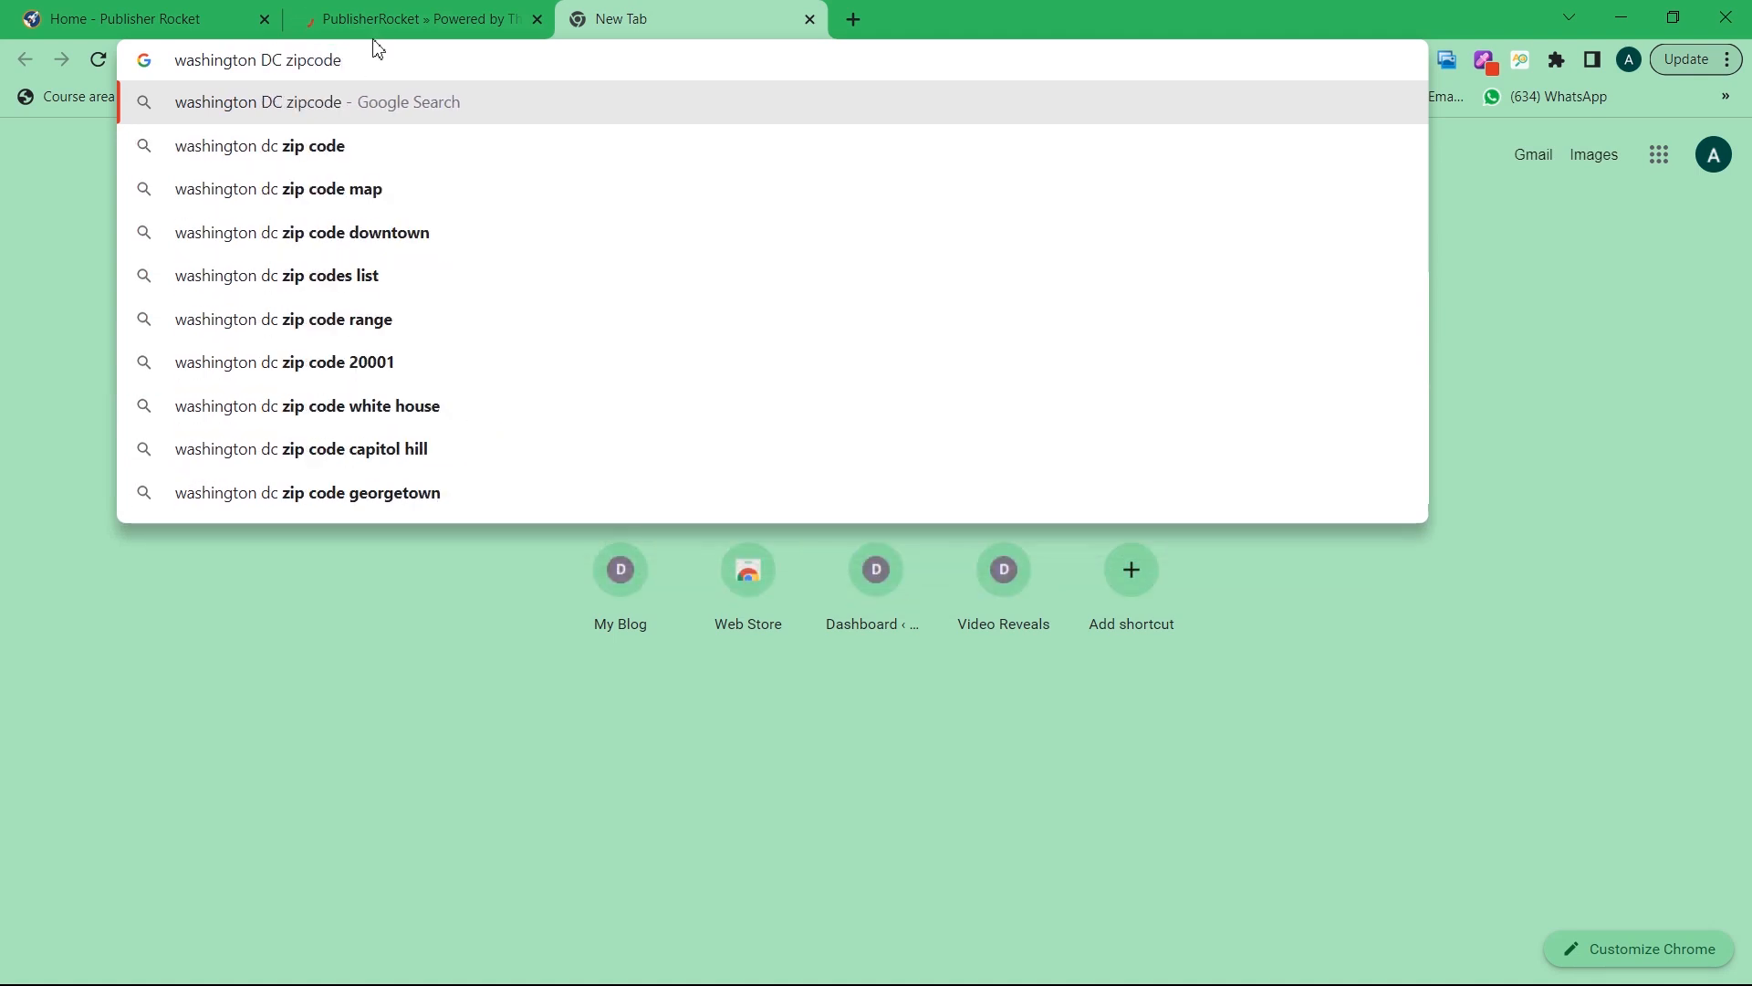
key("Return")
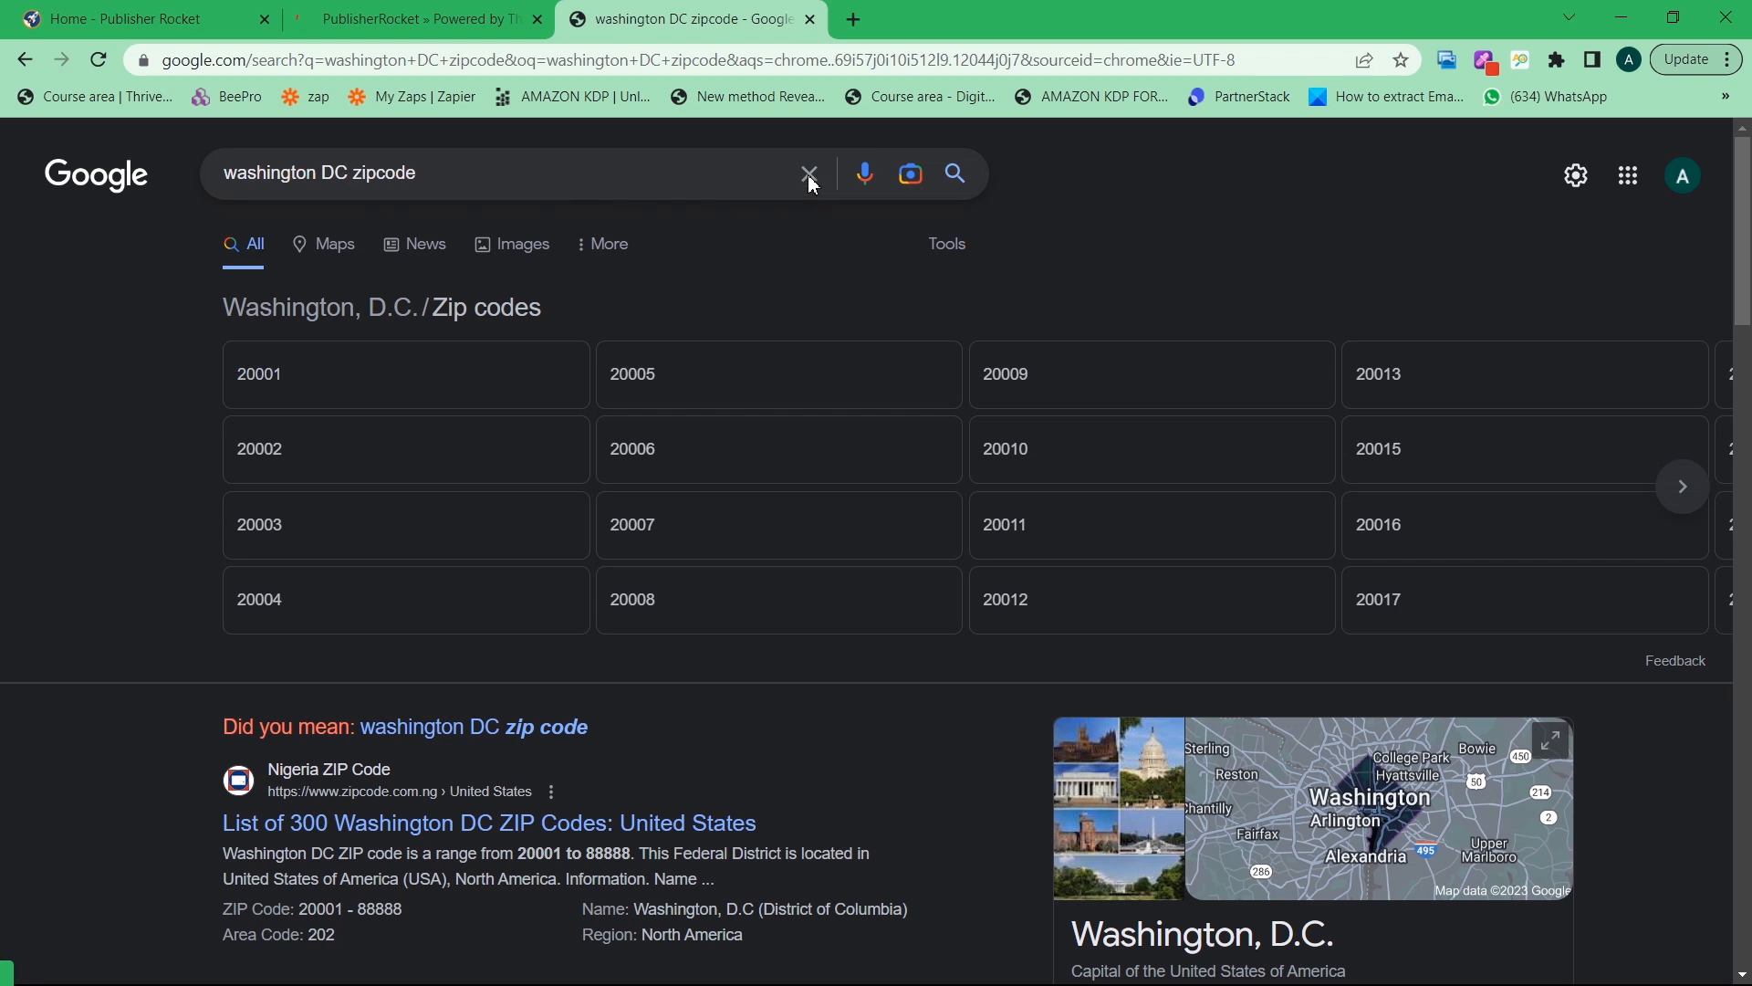
left_click(344, 176)
key("ctrl+a")
key("BackSpace")
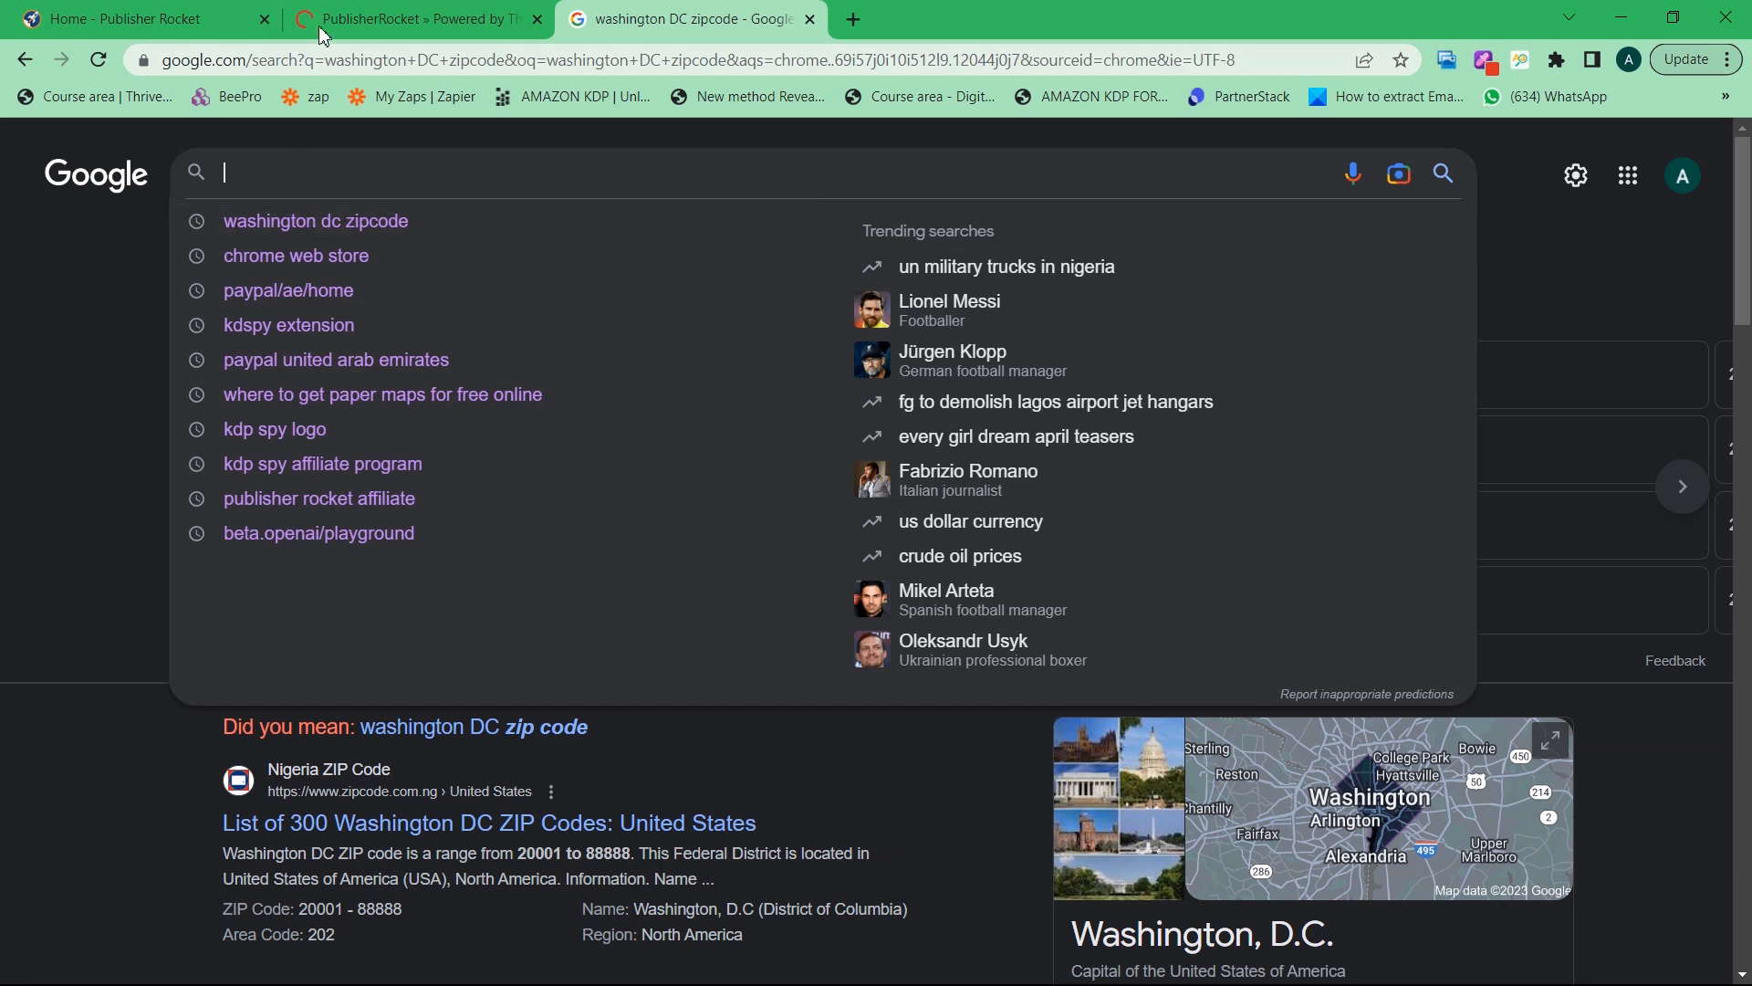
Return to the checkout tab and switch payment from PayPal back to credit card
left_click(415, 20)
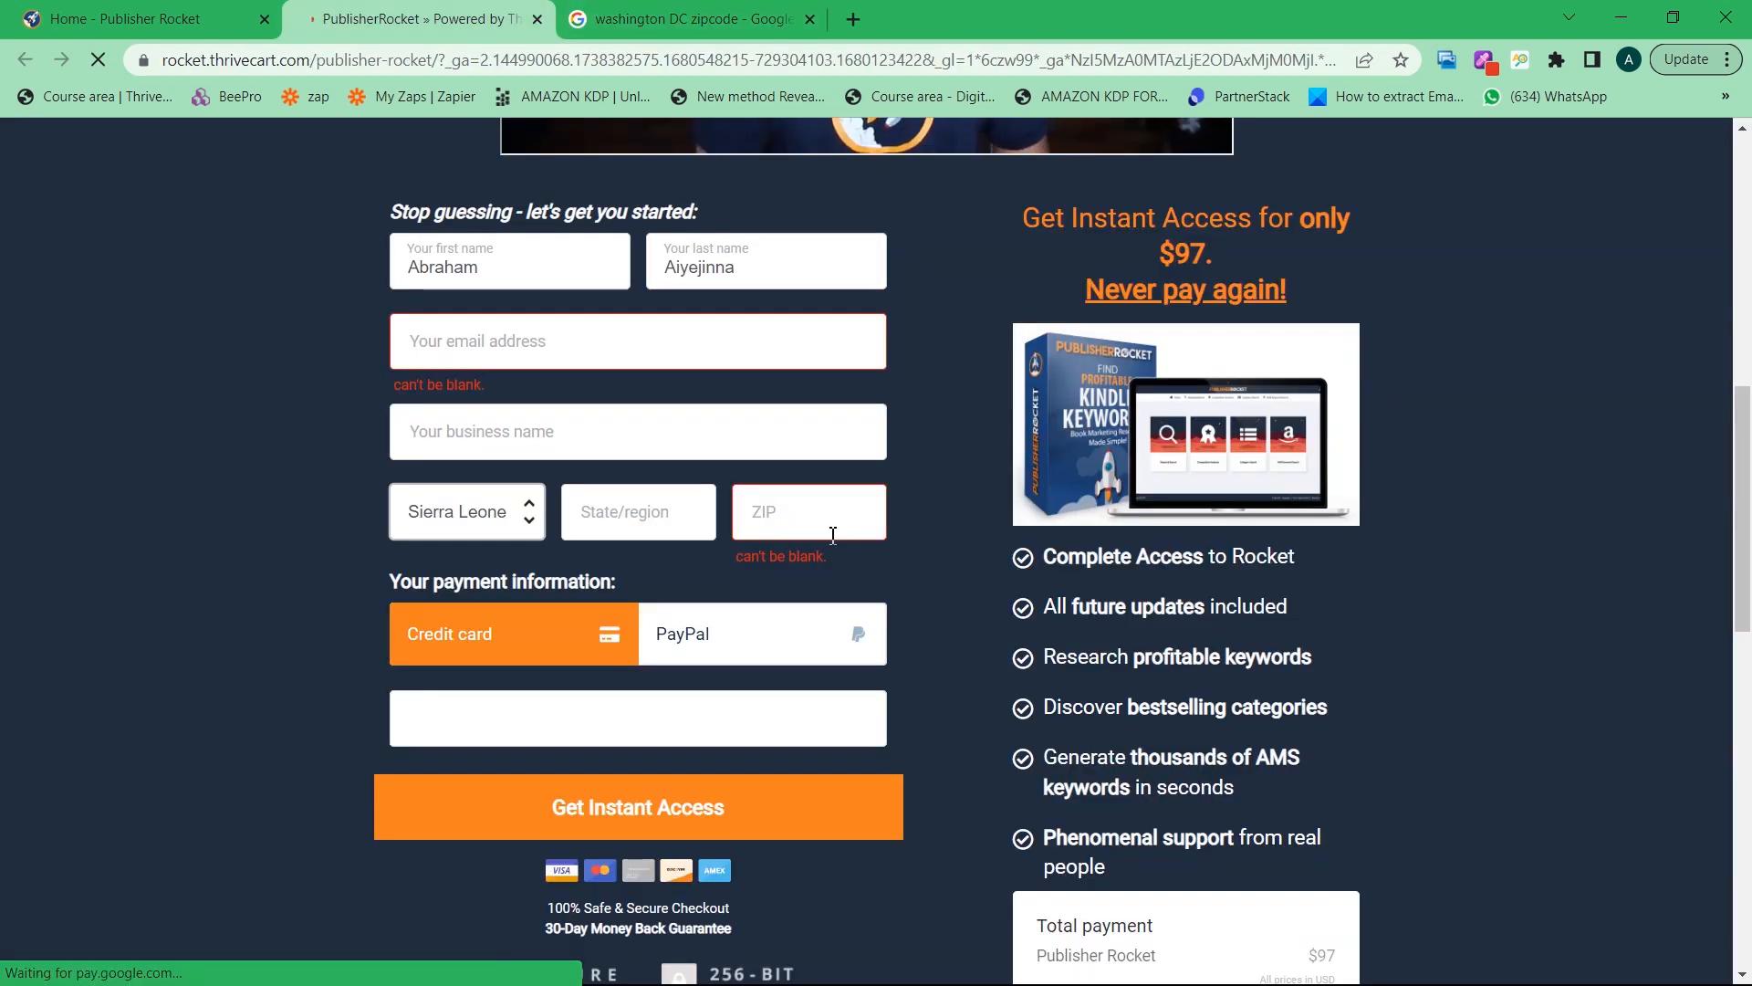
scroll(750, 540, "down", 1)
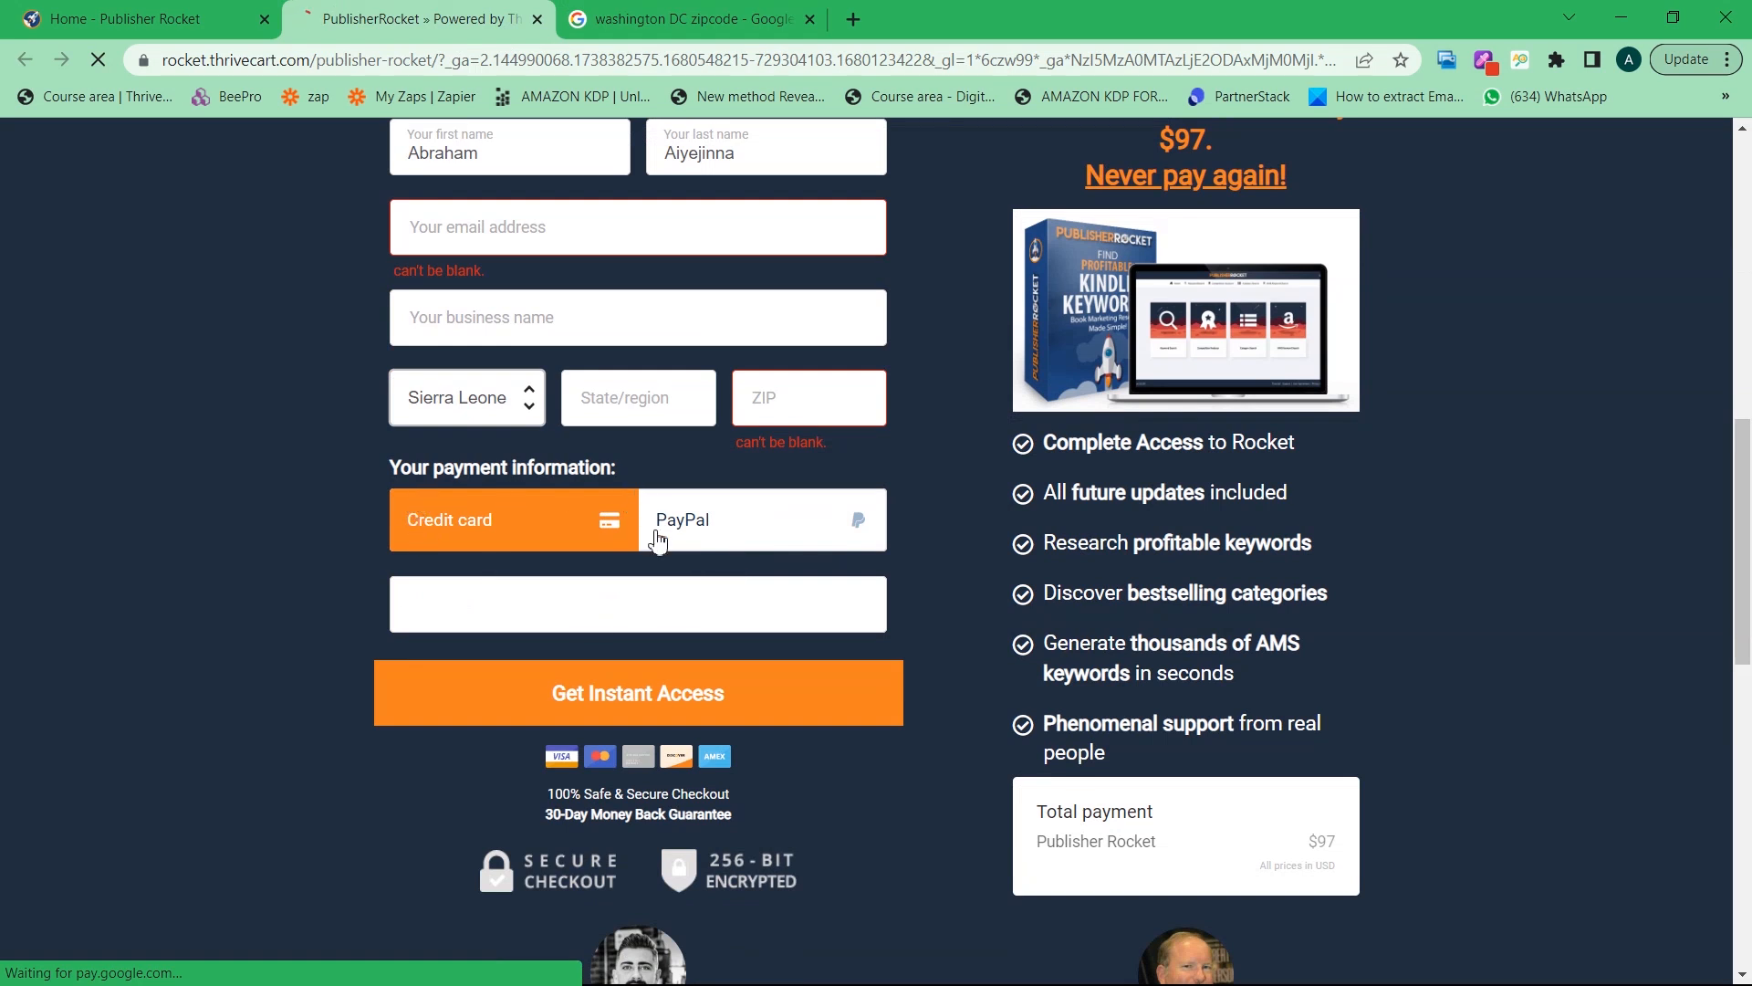
left_click(709, 531)
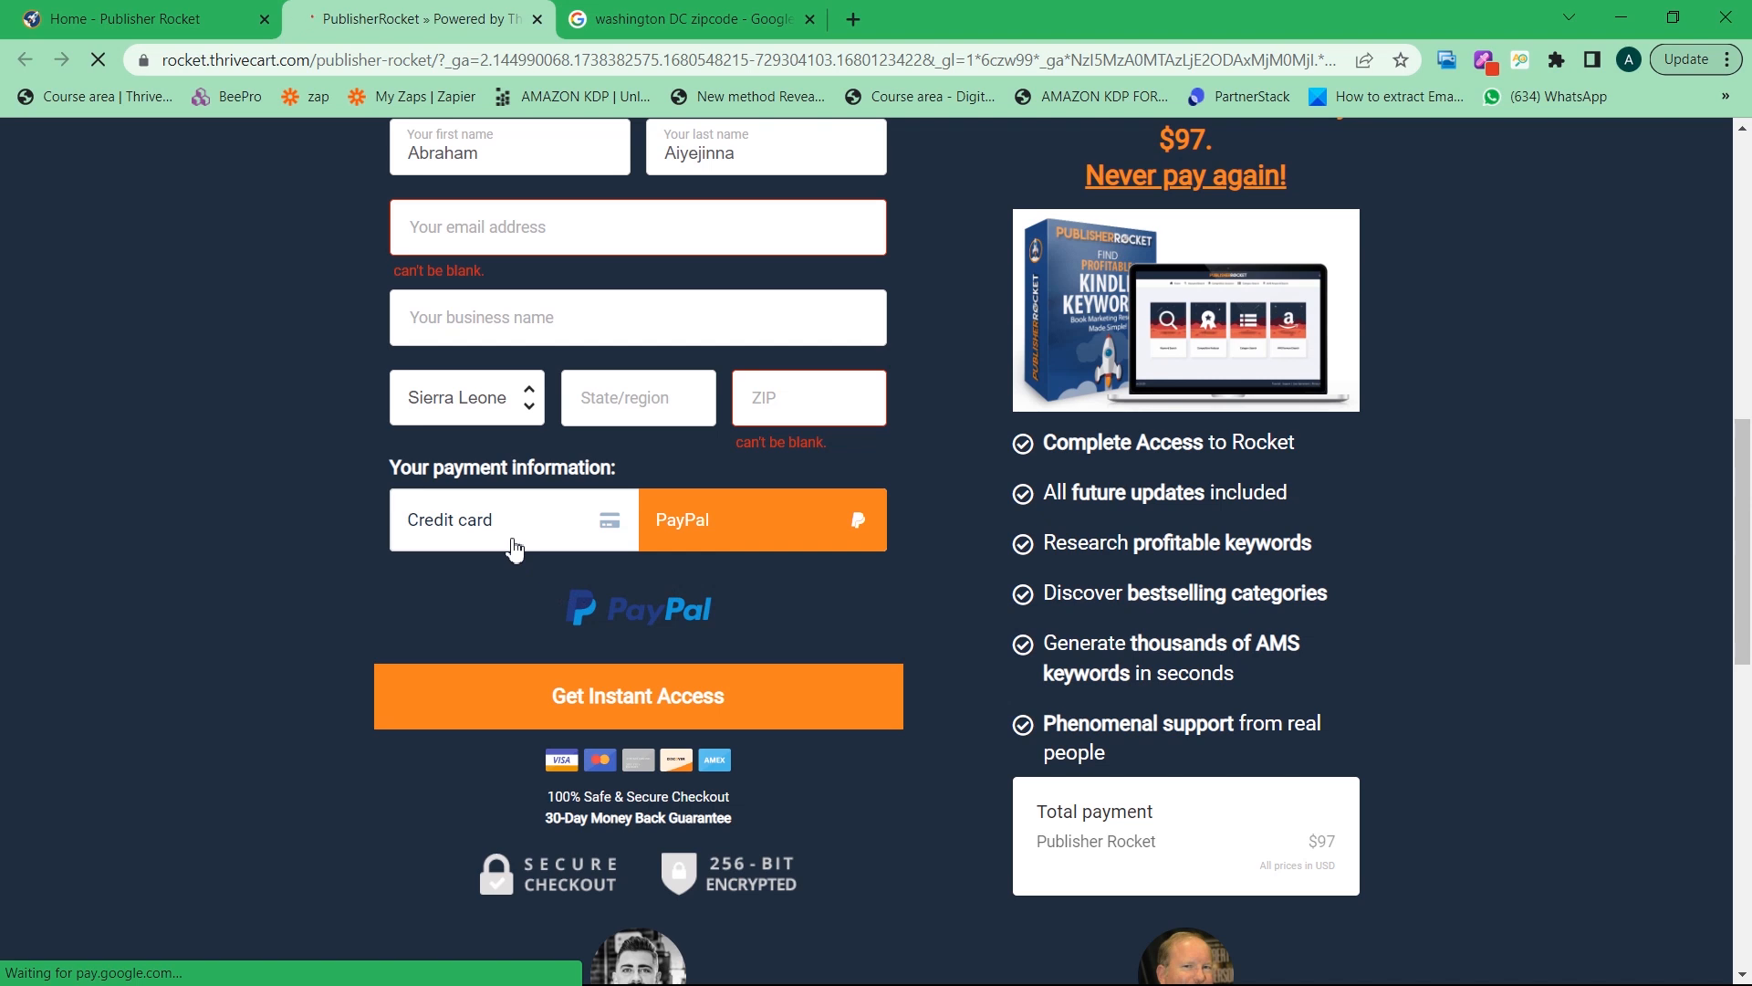
left_click(515, 545)
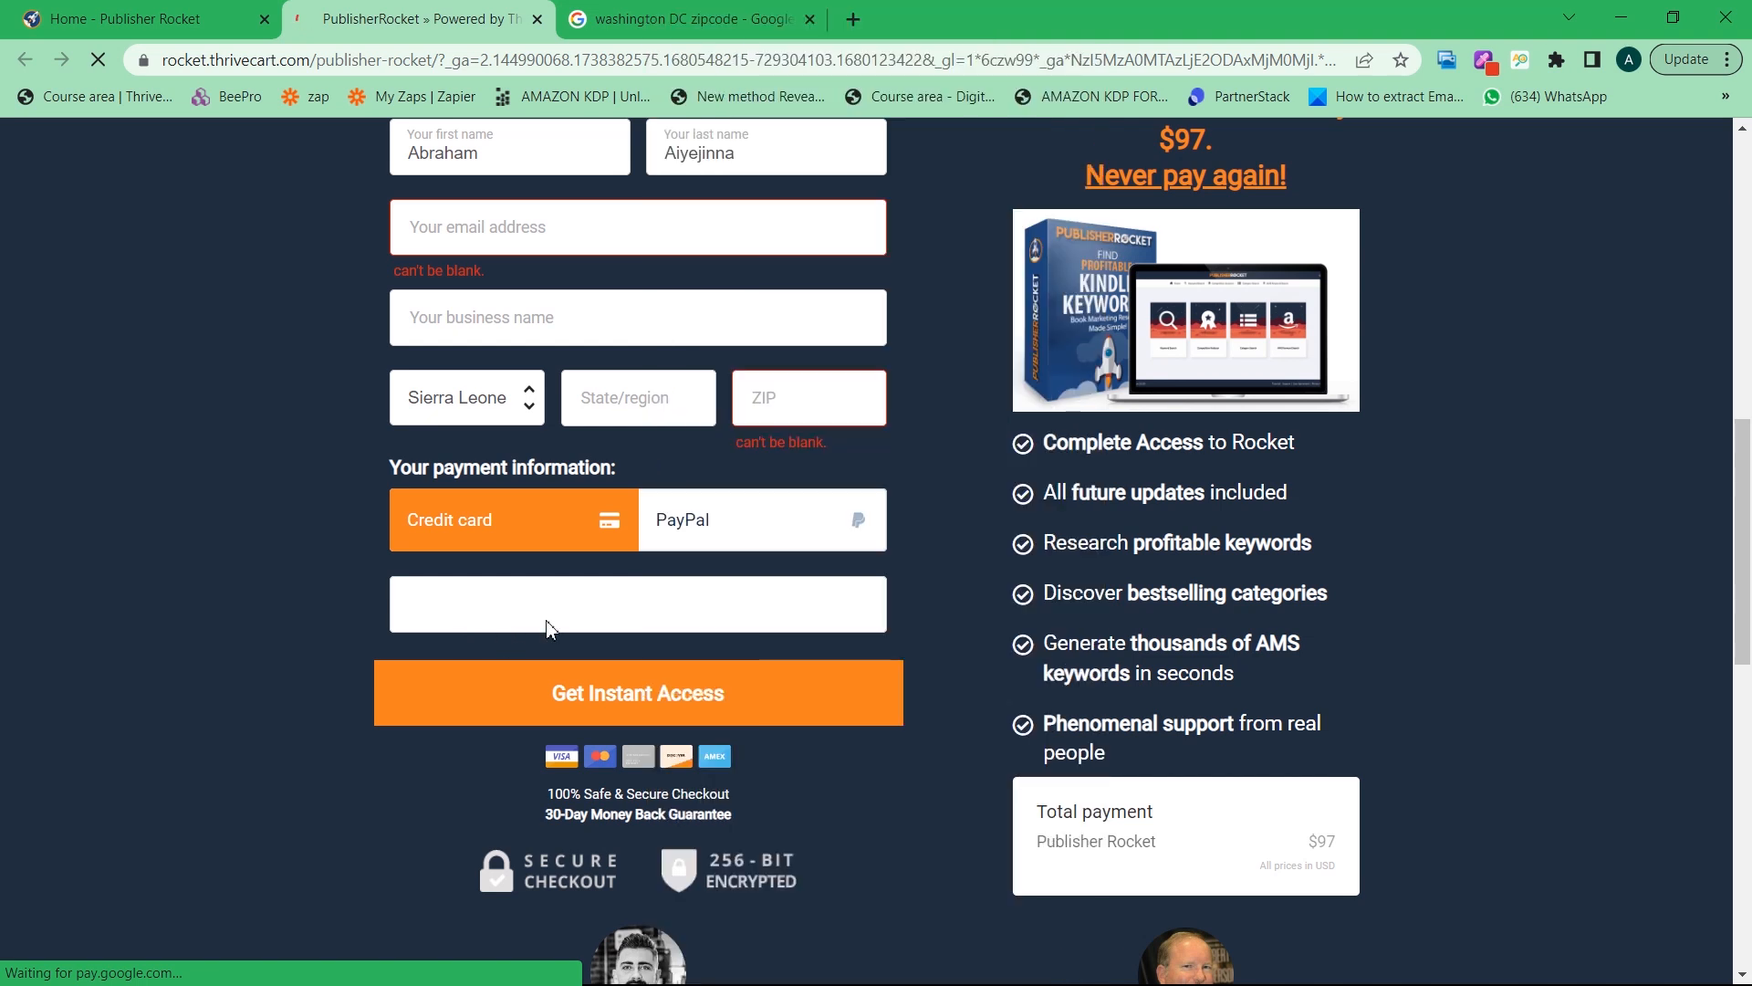
Show Chrome's saved Mastercard autofill suggestion on the card number field
left_click(502, 627)
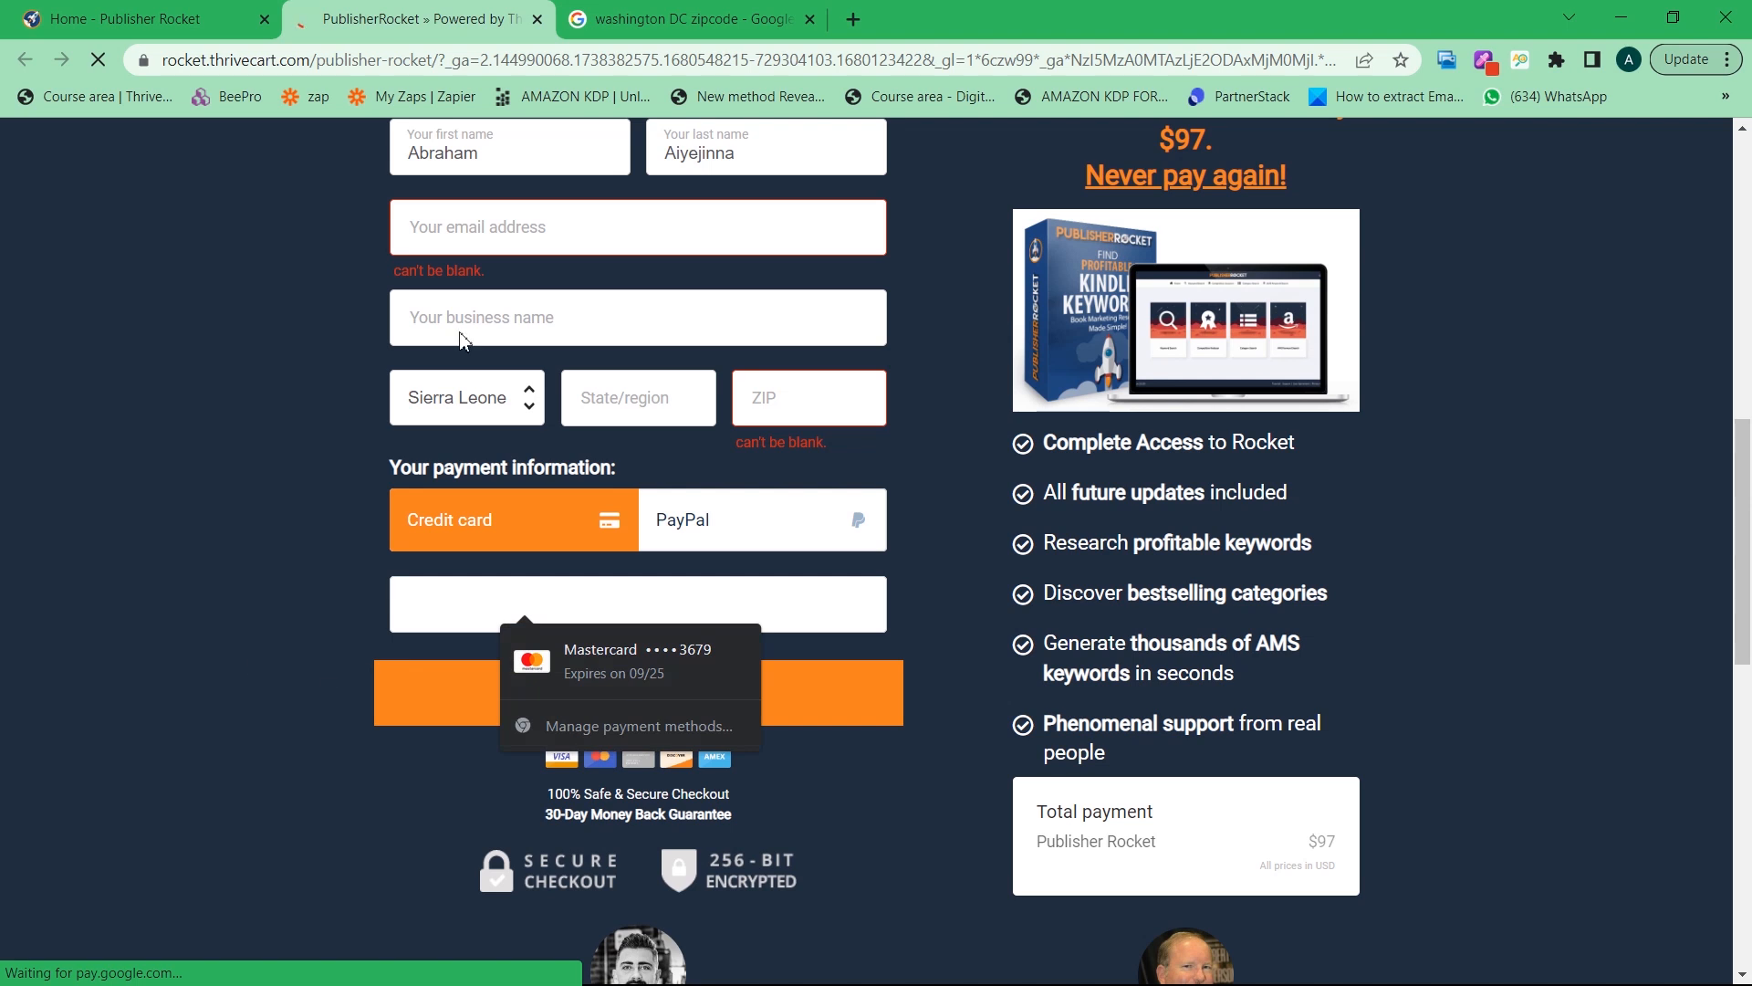
scroll(801, 712, "down", 5)
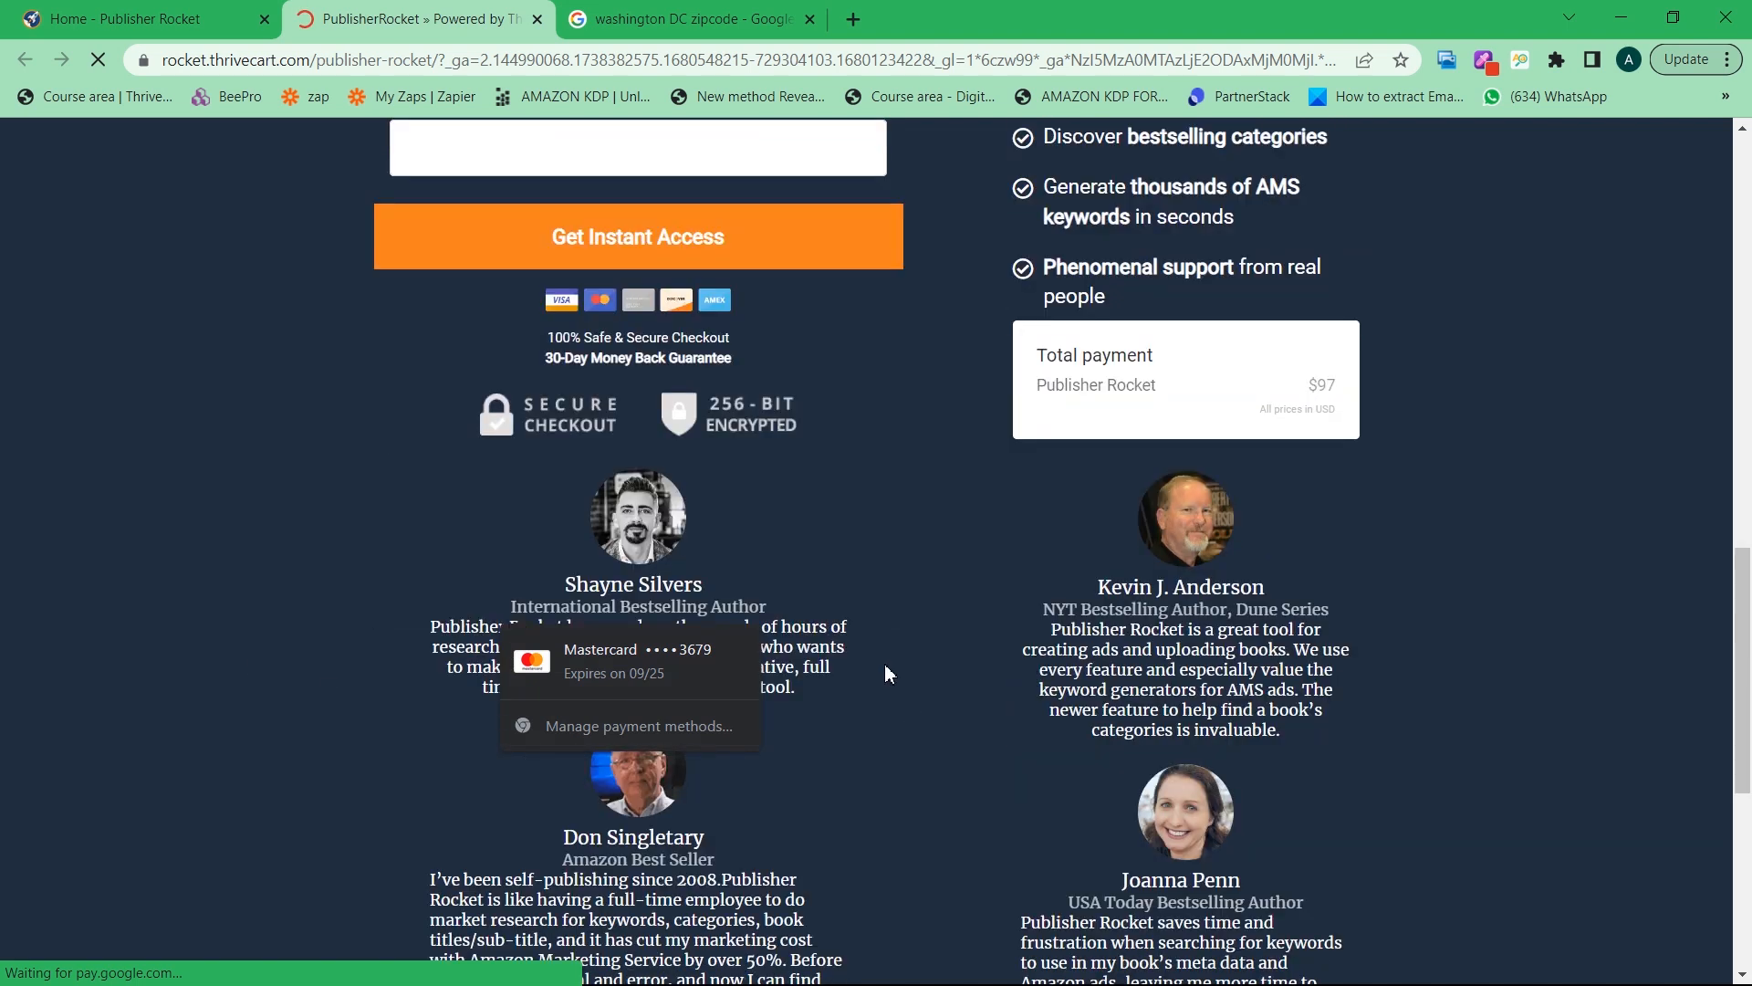
scroll(436, 465, "up", 5)
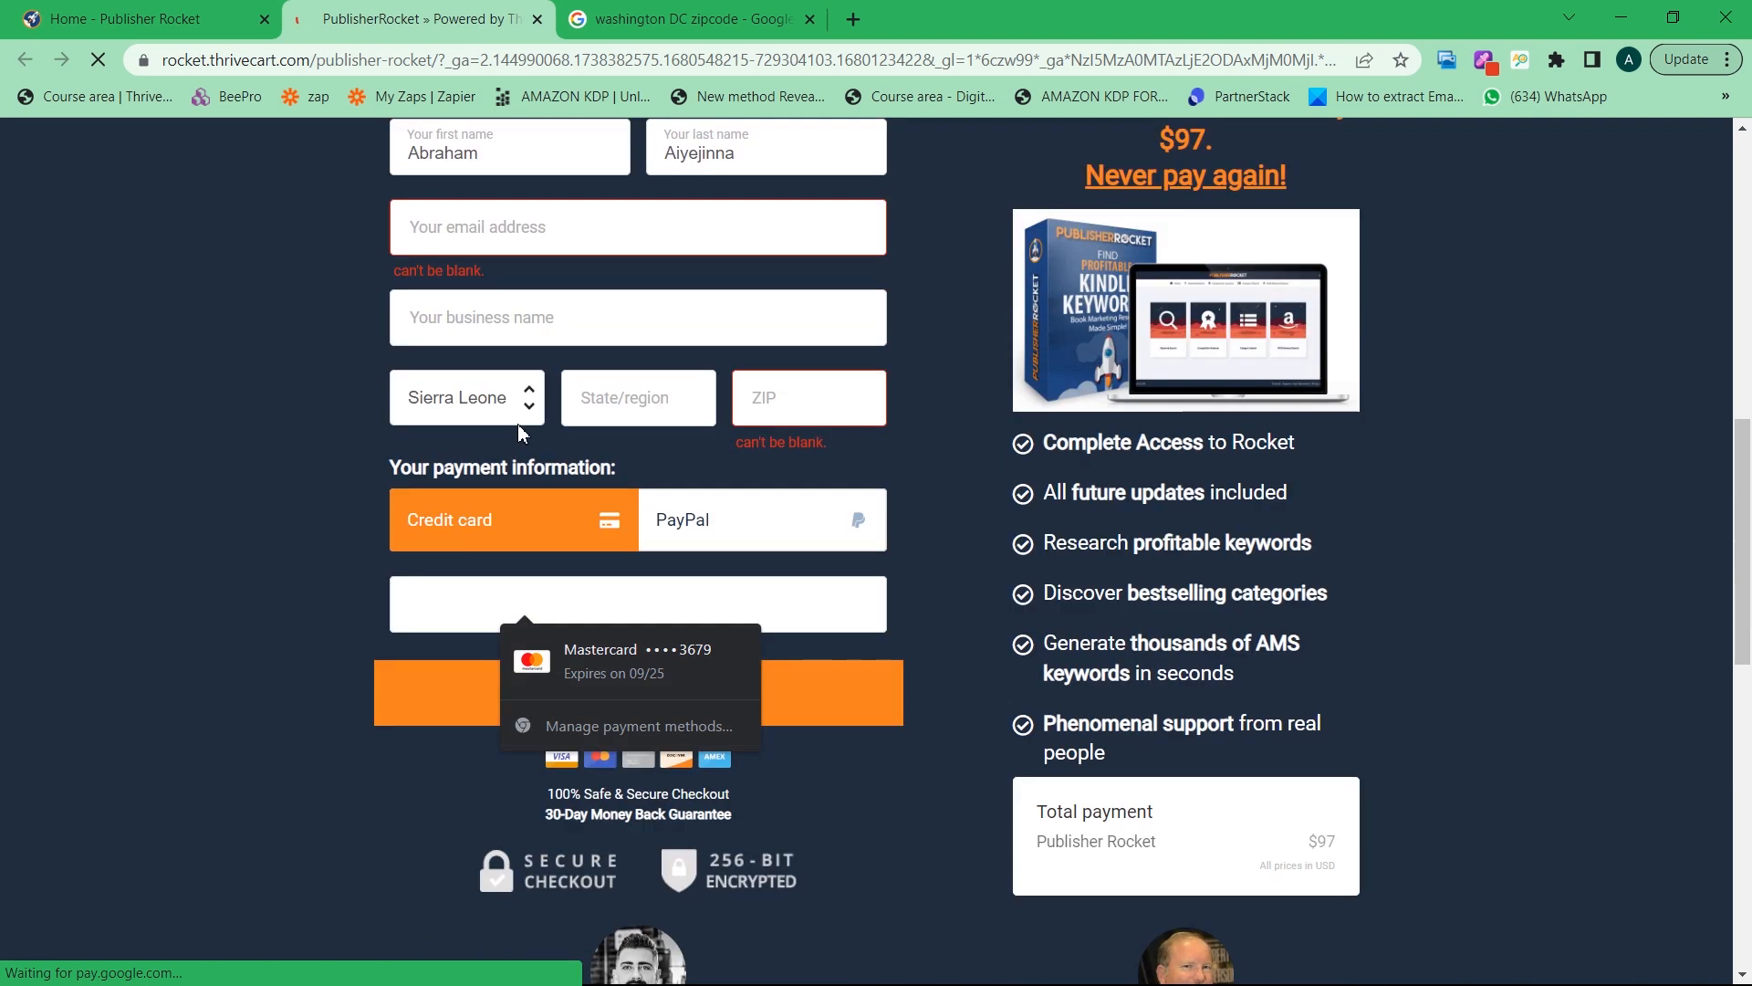
Close the saved-card dropdown via the business name field, leaving card number, expiry and CVC empty
left_click(579, 331)
scroll(547, 457, "down", 1)
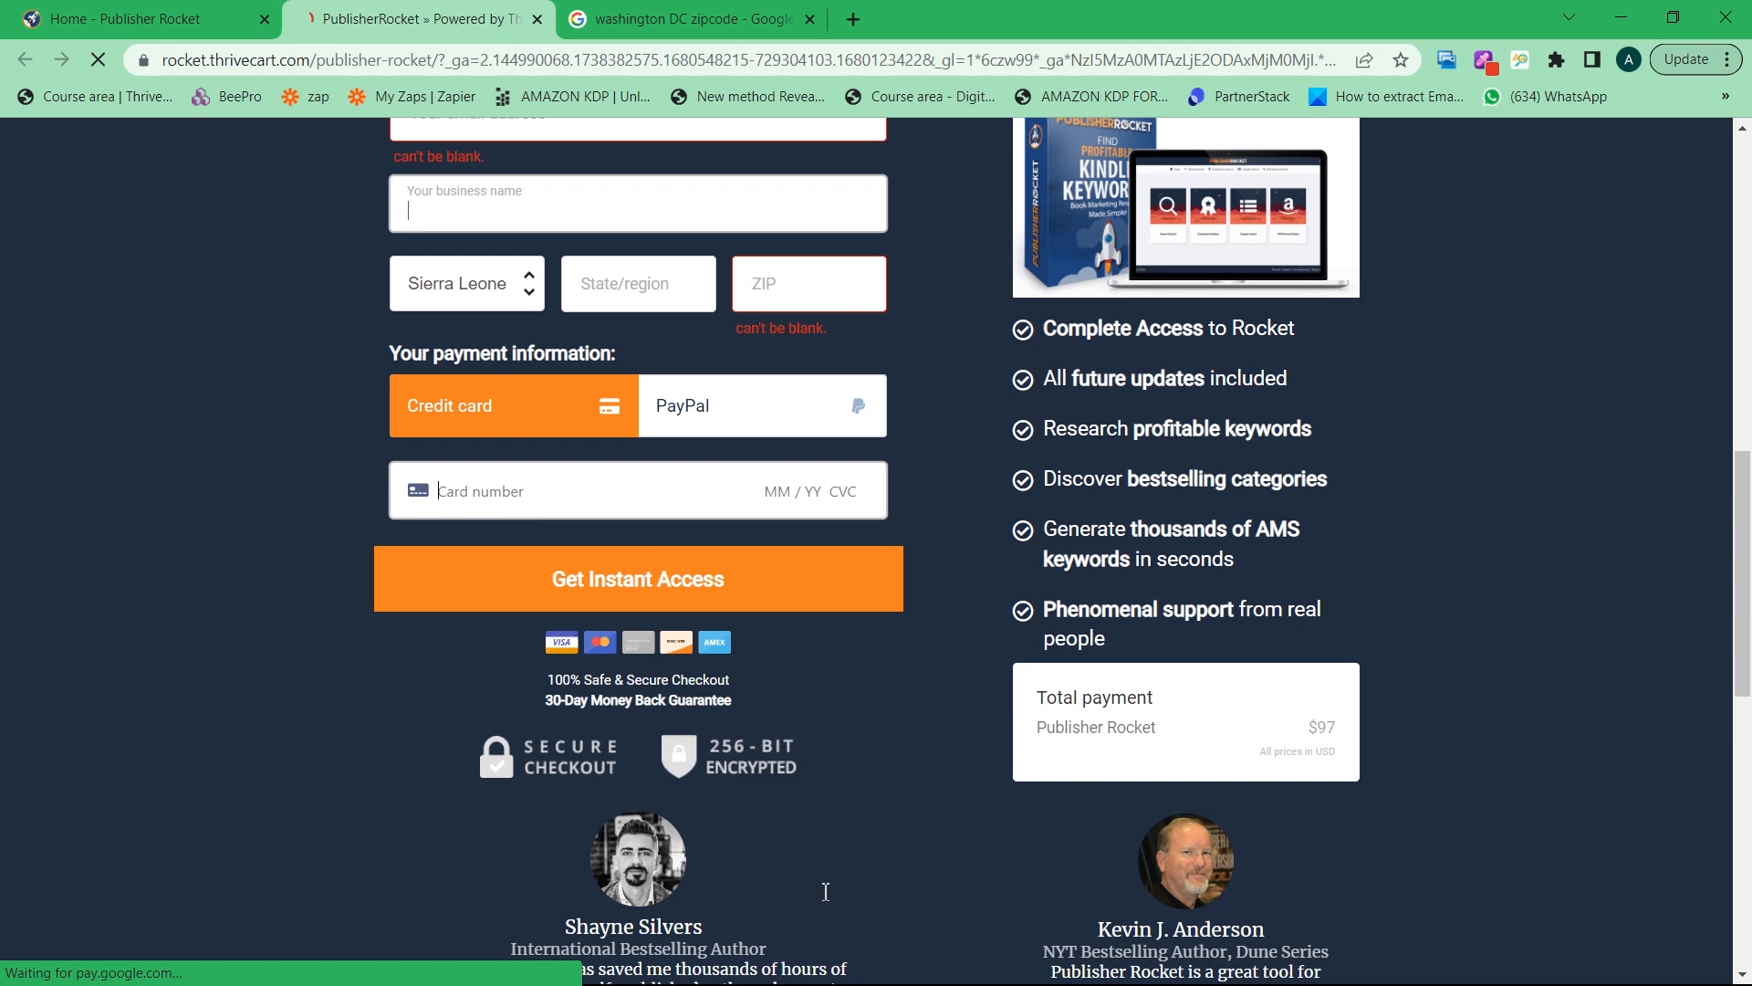
Use the Start menu to launch the Publisher Rocket 2.0.66 desktop app
key("super")
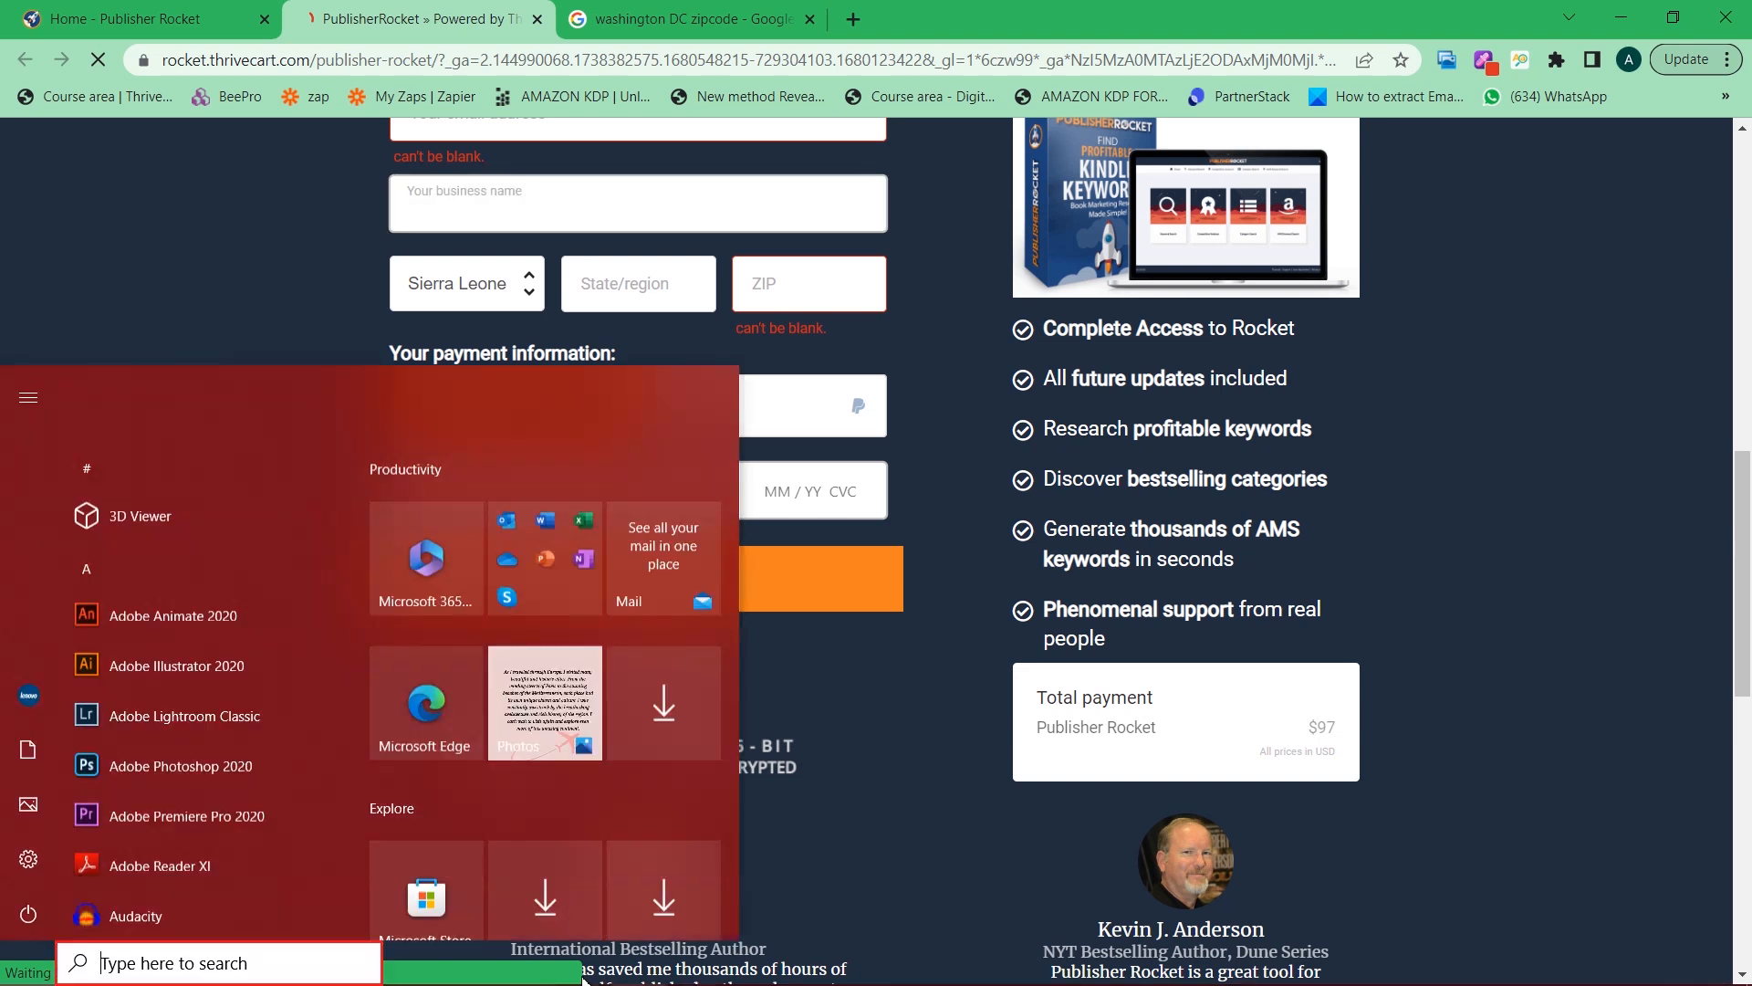
key("super")
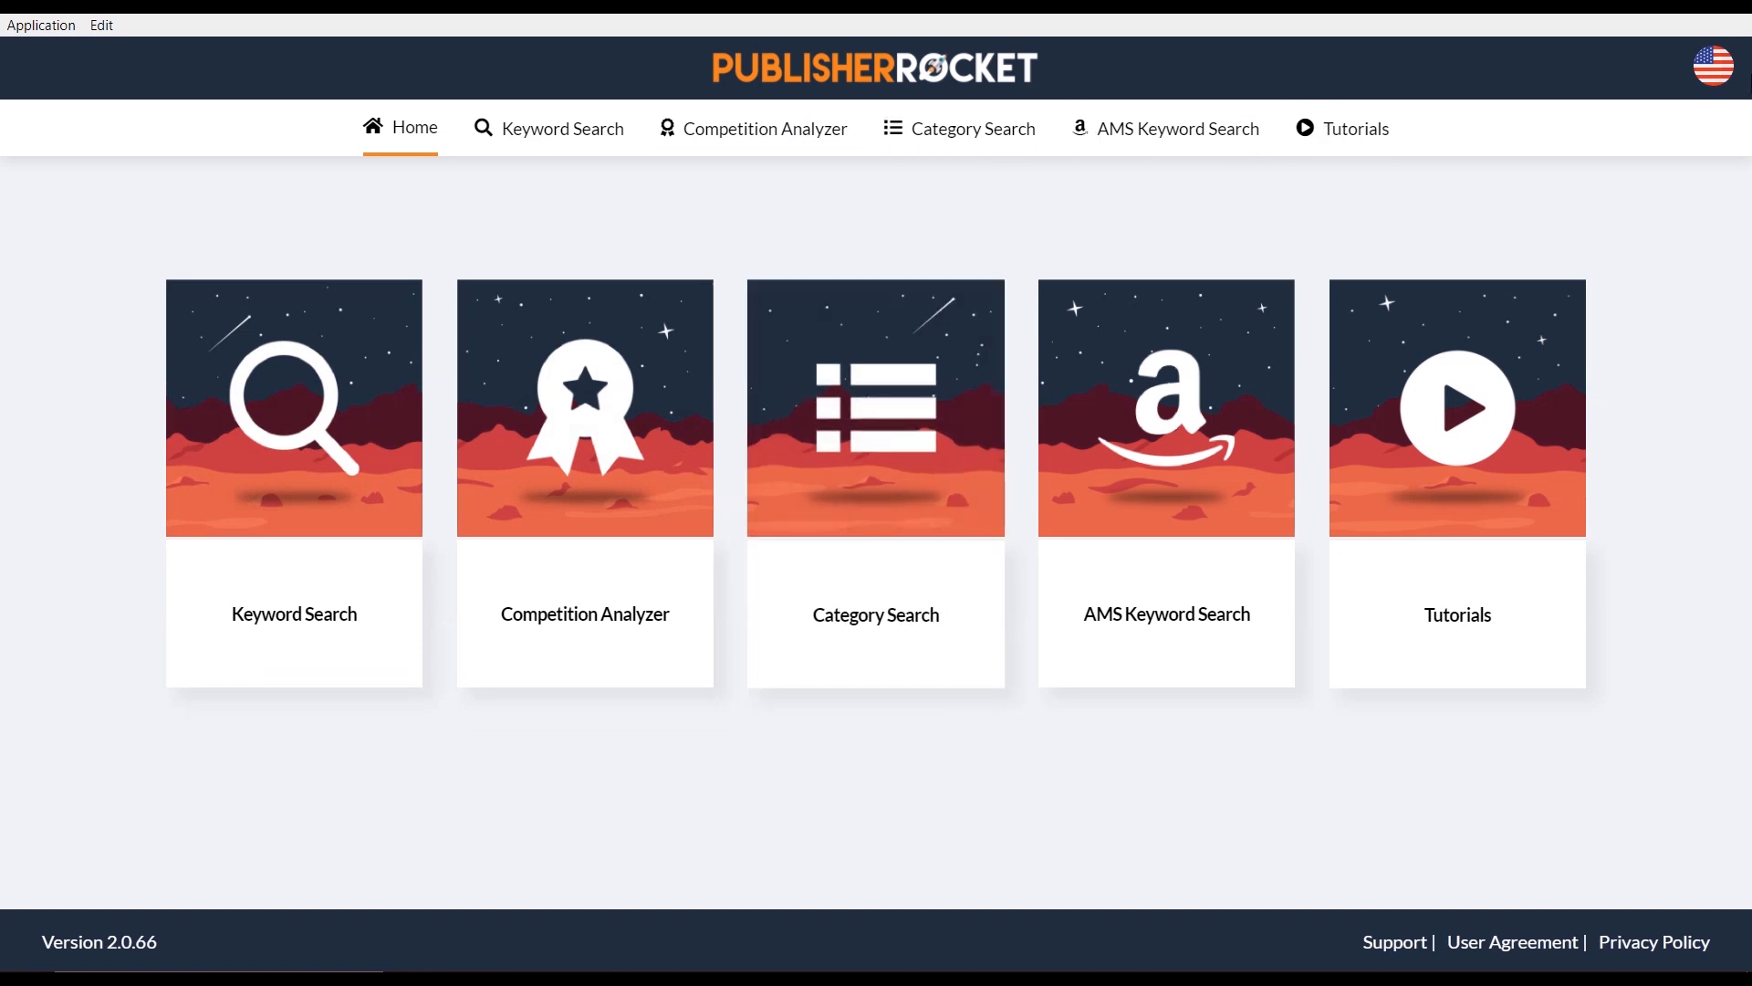
Check Publisher Rocket's market settings (USA, English, Books), then close the panel
left_click(1710, 77)
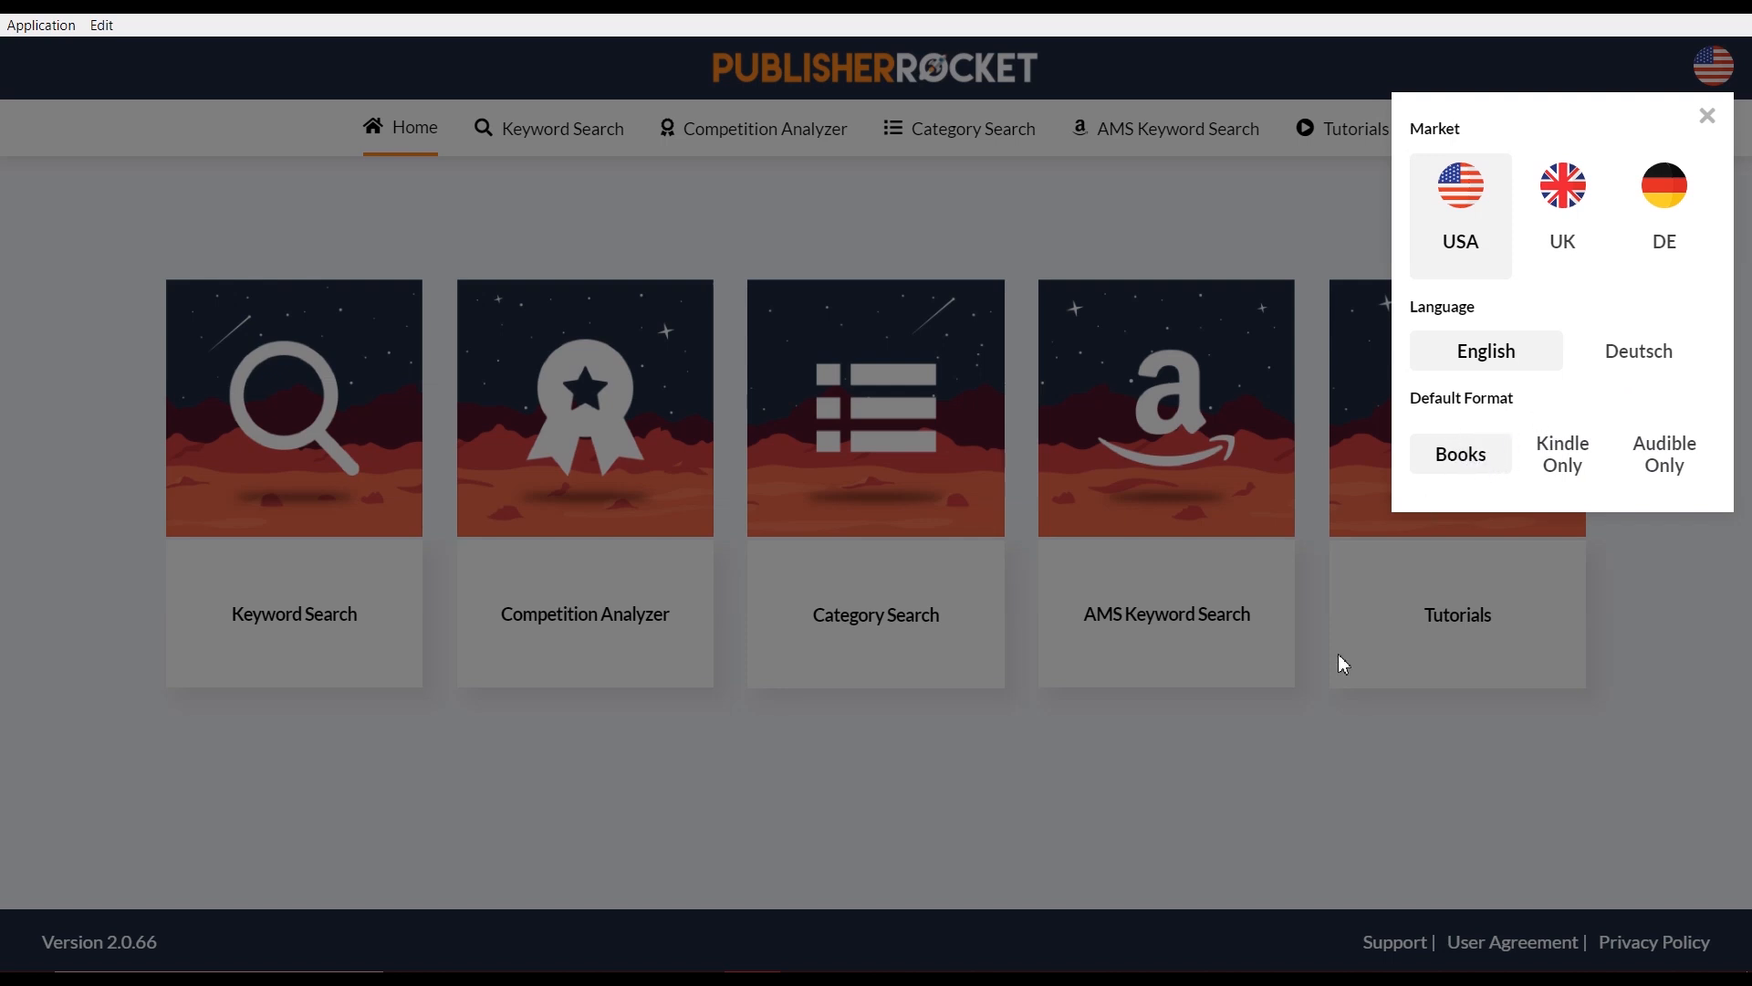
left_click(1311, 756)
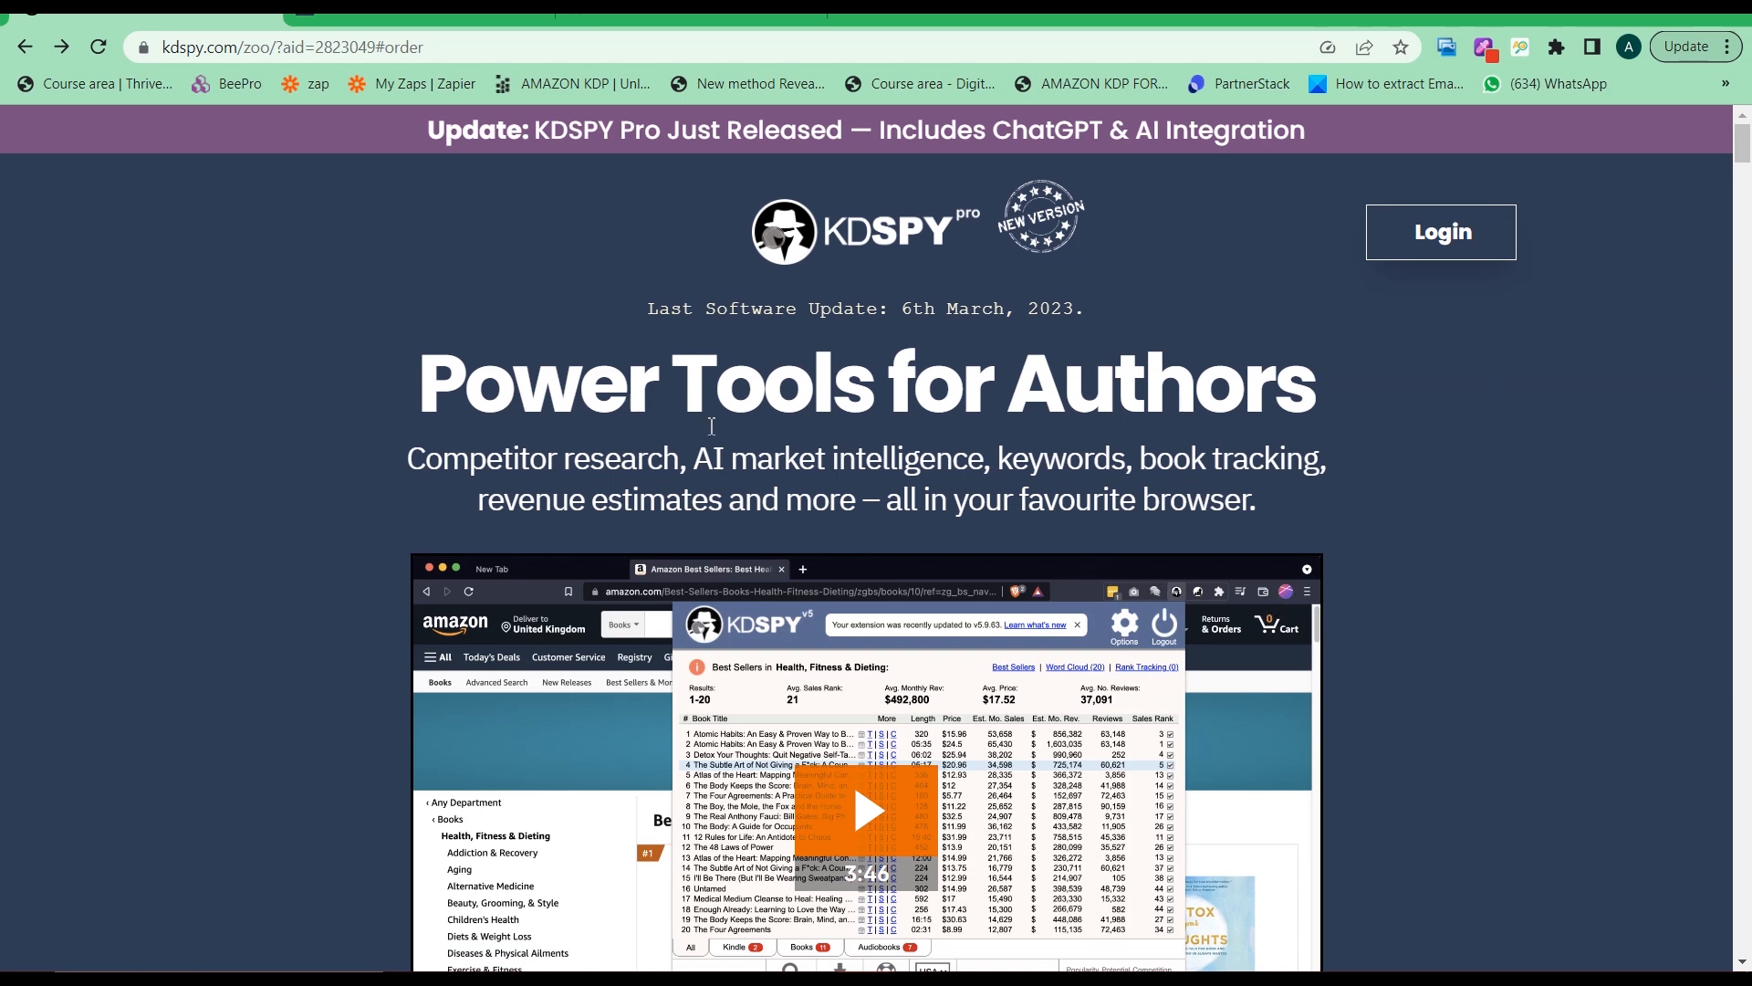
Go to the KDSPY Pro order section via 'Click here to start spying' and add it to the cart
scroll(716, 424, "down", 2)
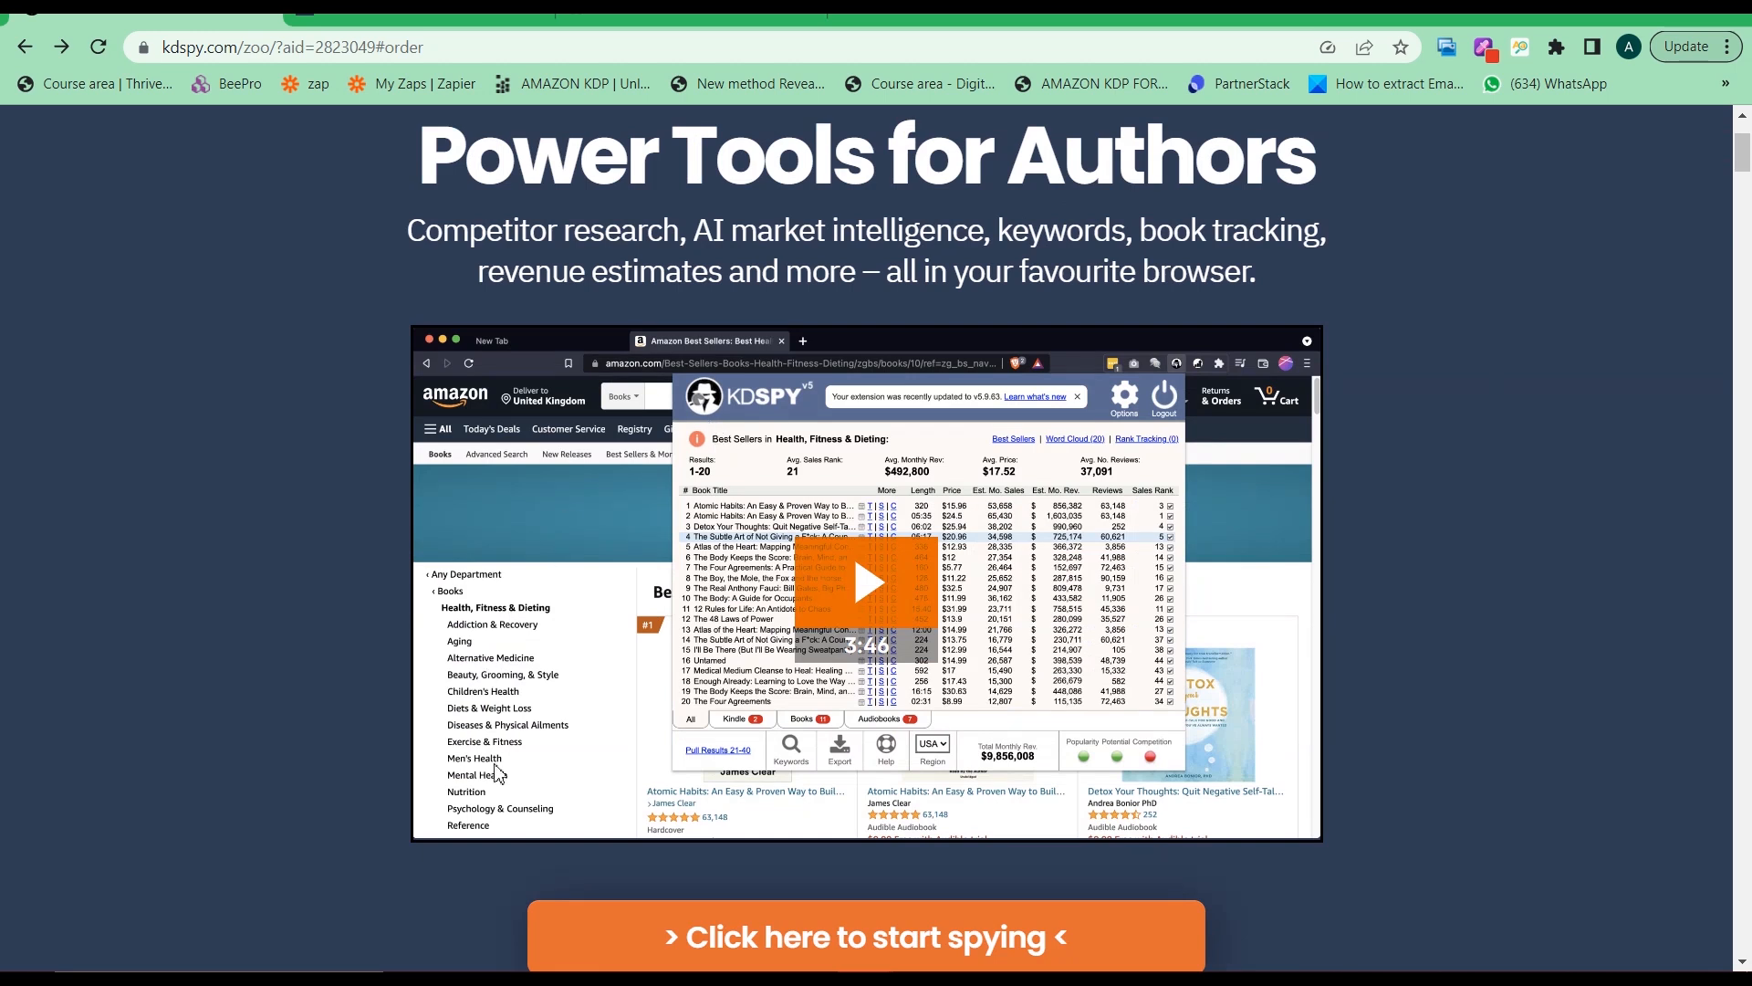
scroll(604, 833, "down", 1)
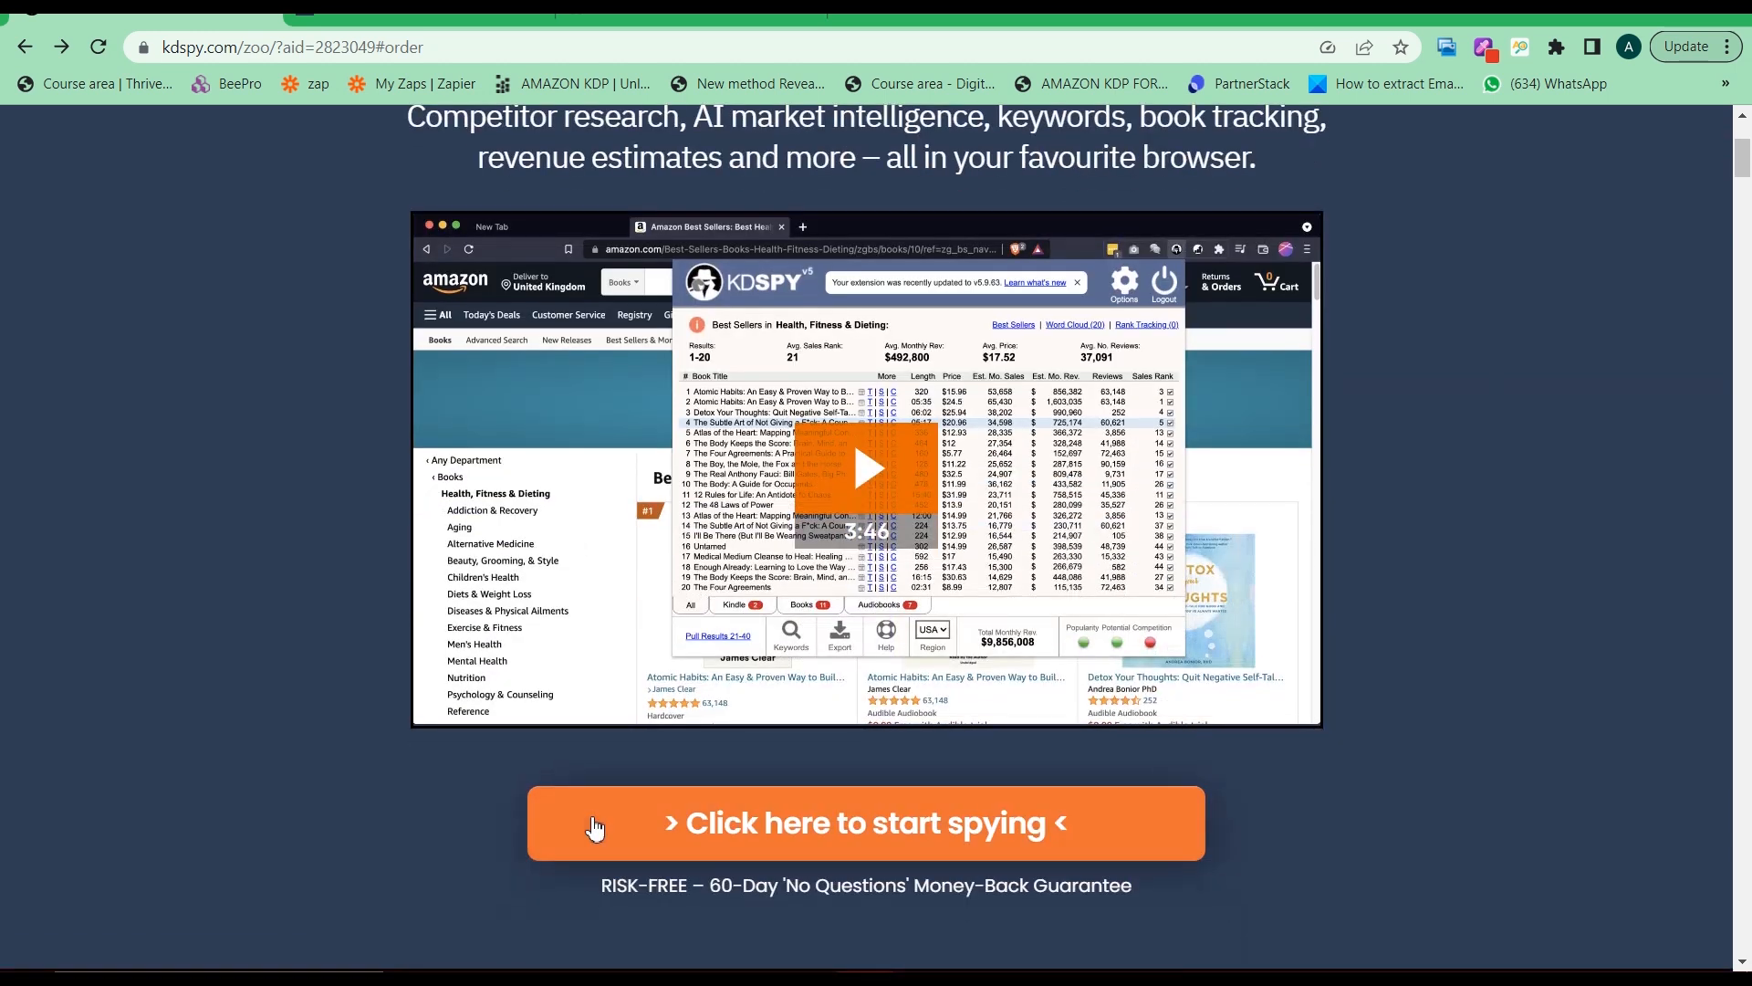
left_click(673, 839)
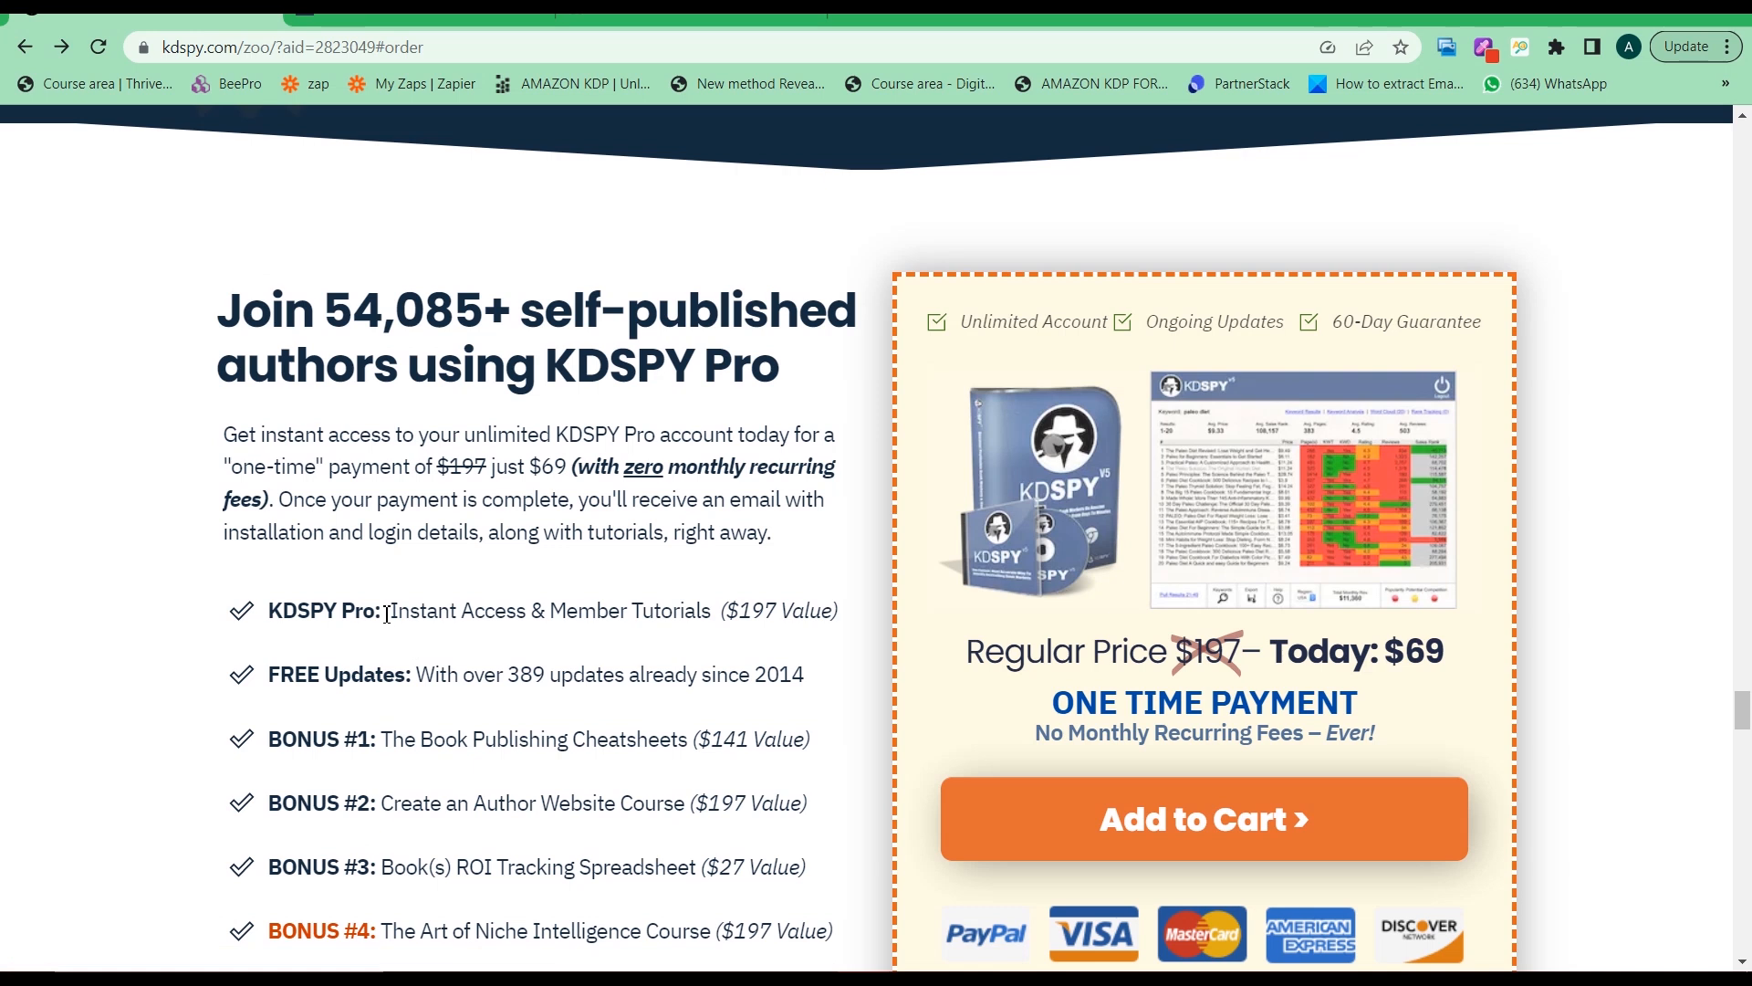
scroll(345, 506, "down", 1)
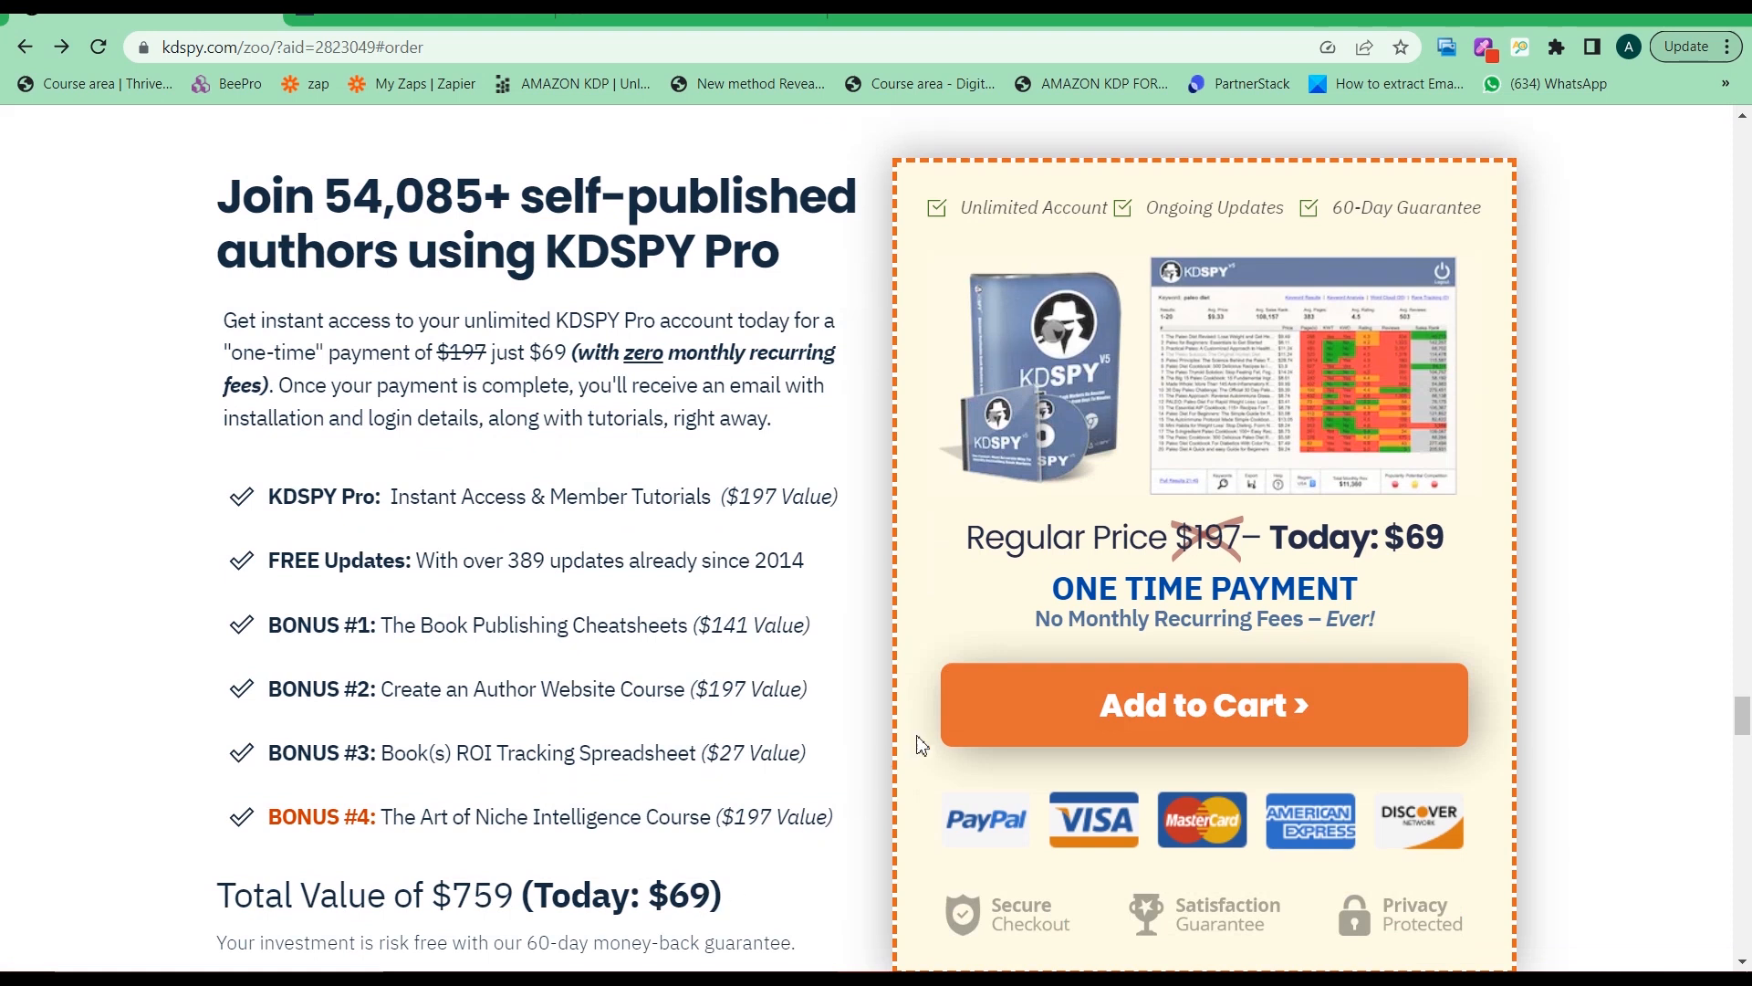
left_click(1022, 723)
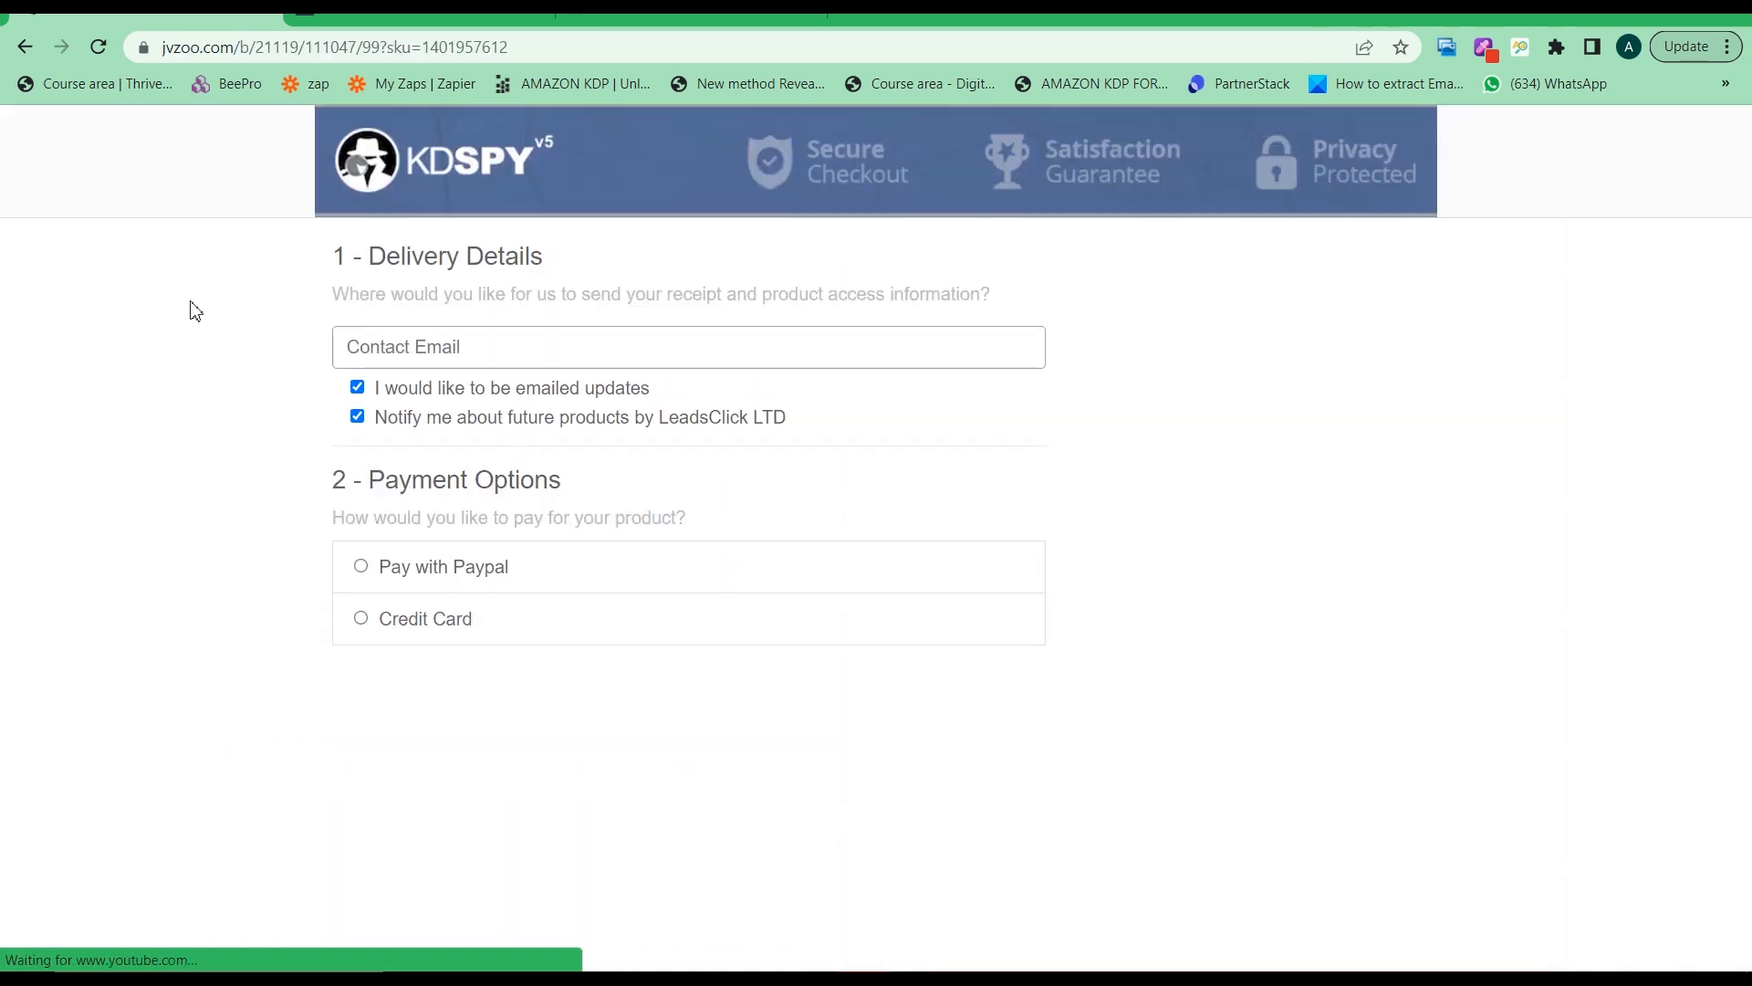
Choose credit card instead of PayPal and start on the contact email field
left_click(452, 569)
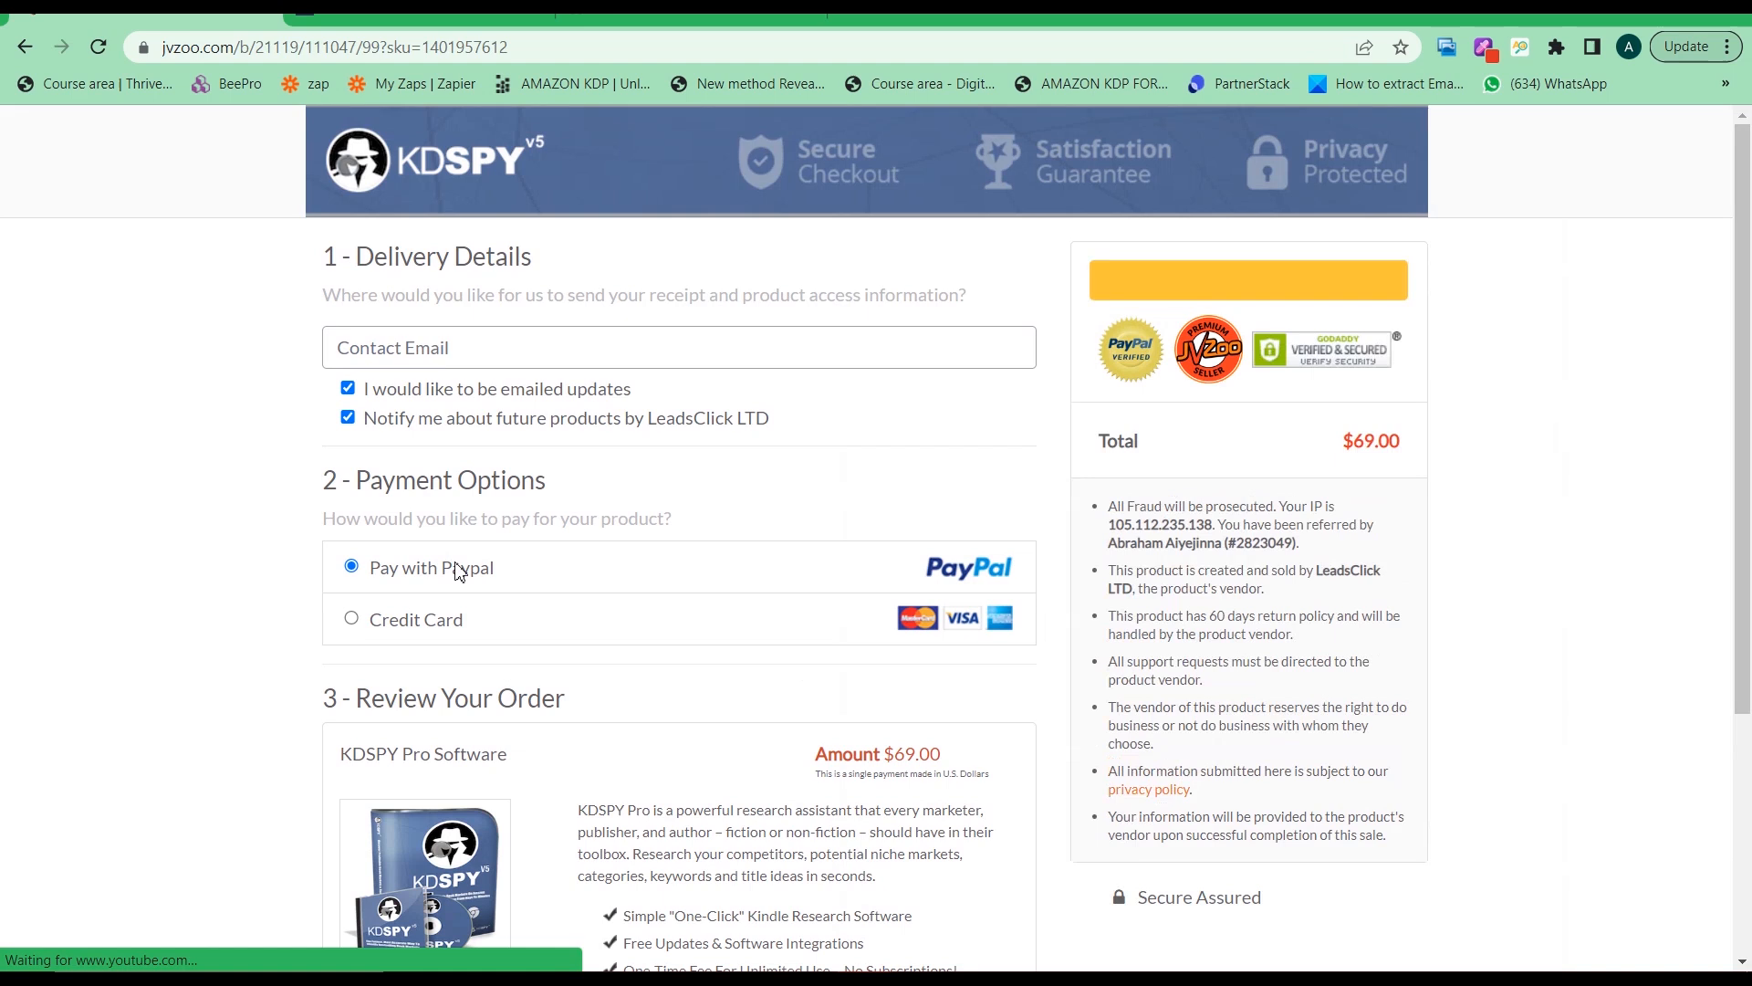
left_click(465, 634)
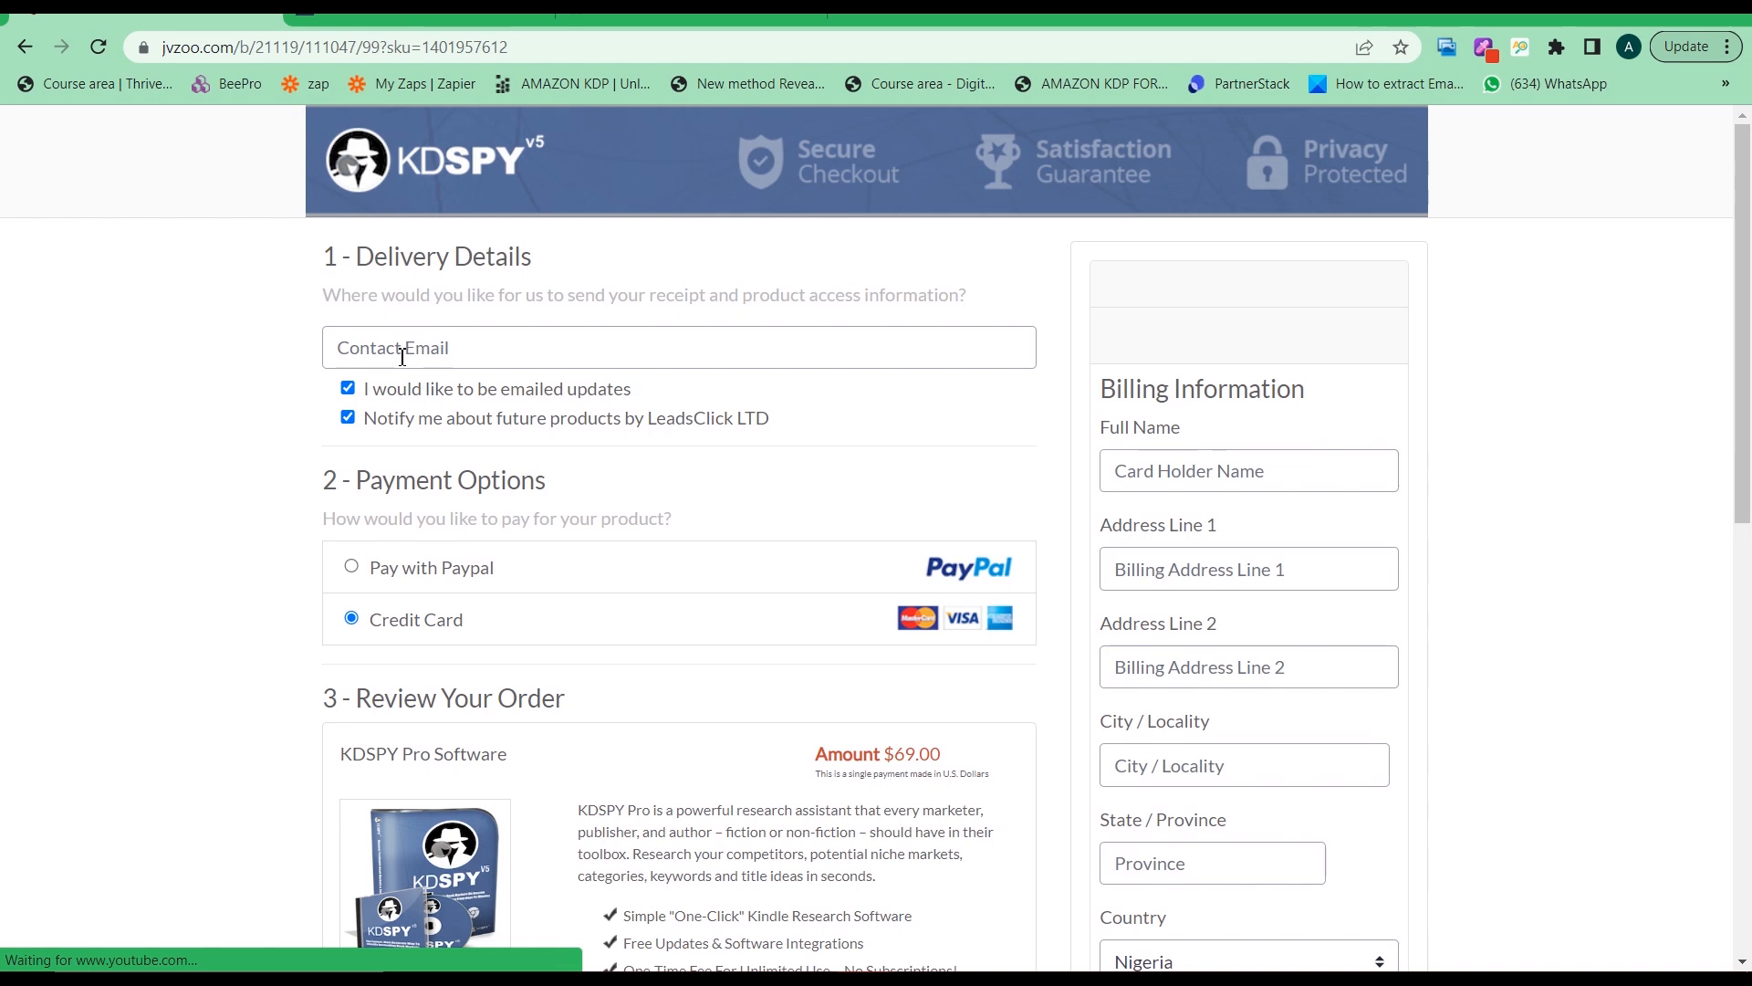
left_click(403, 356)
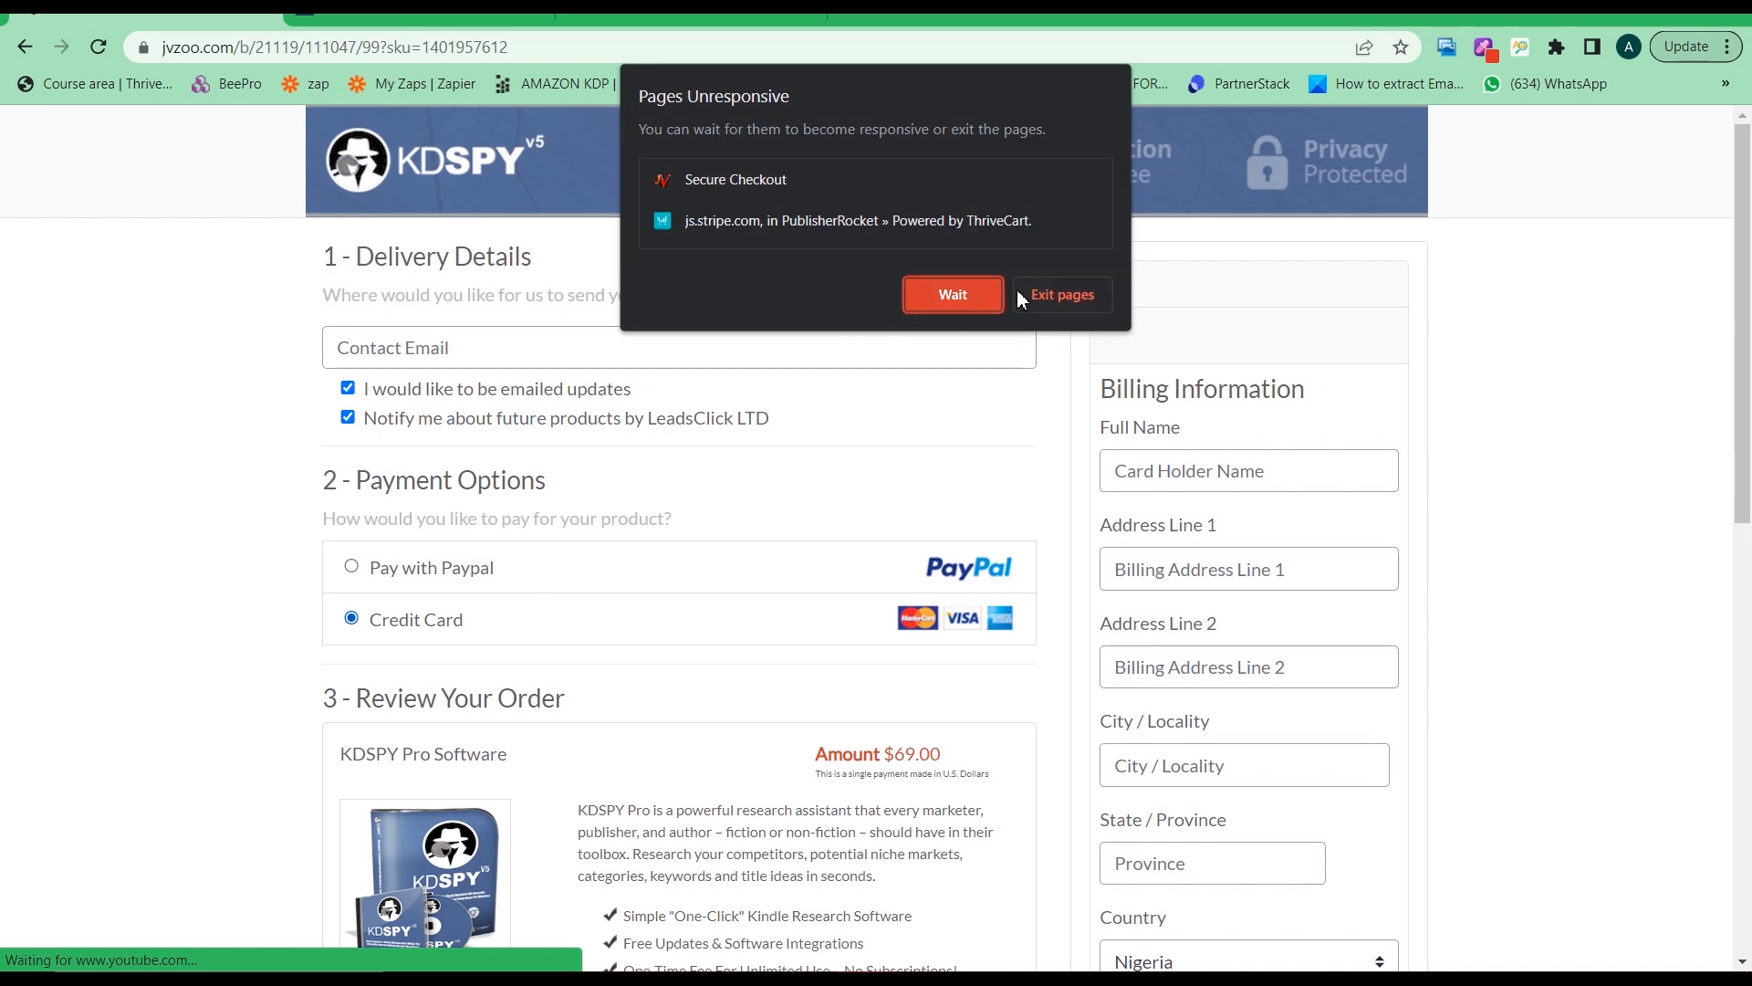
Wait out the unresponsive checkout pages, then switch to the publishingaltitude.com tab
left_click(984, 298)
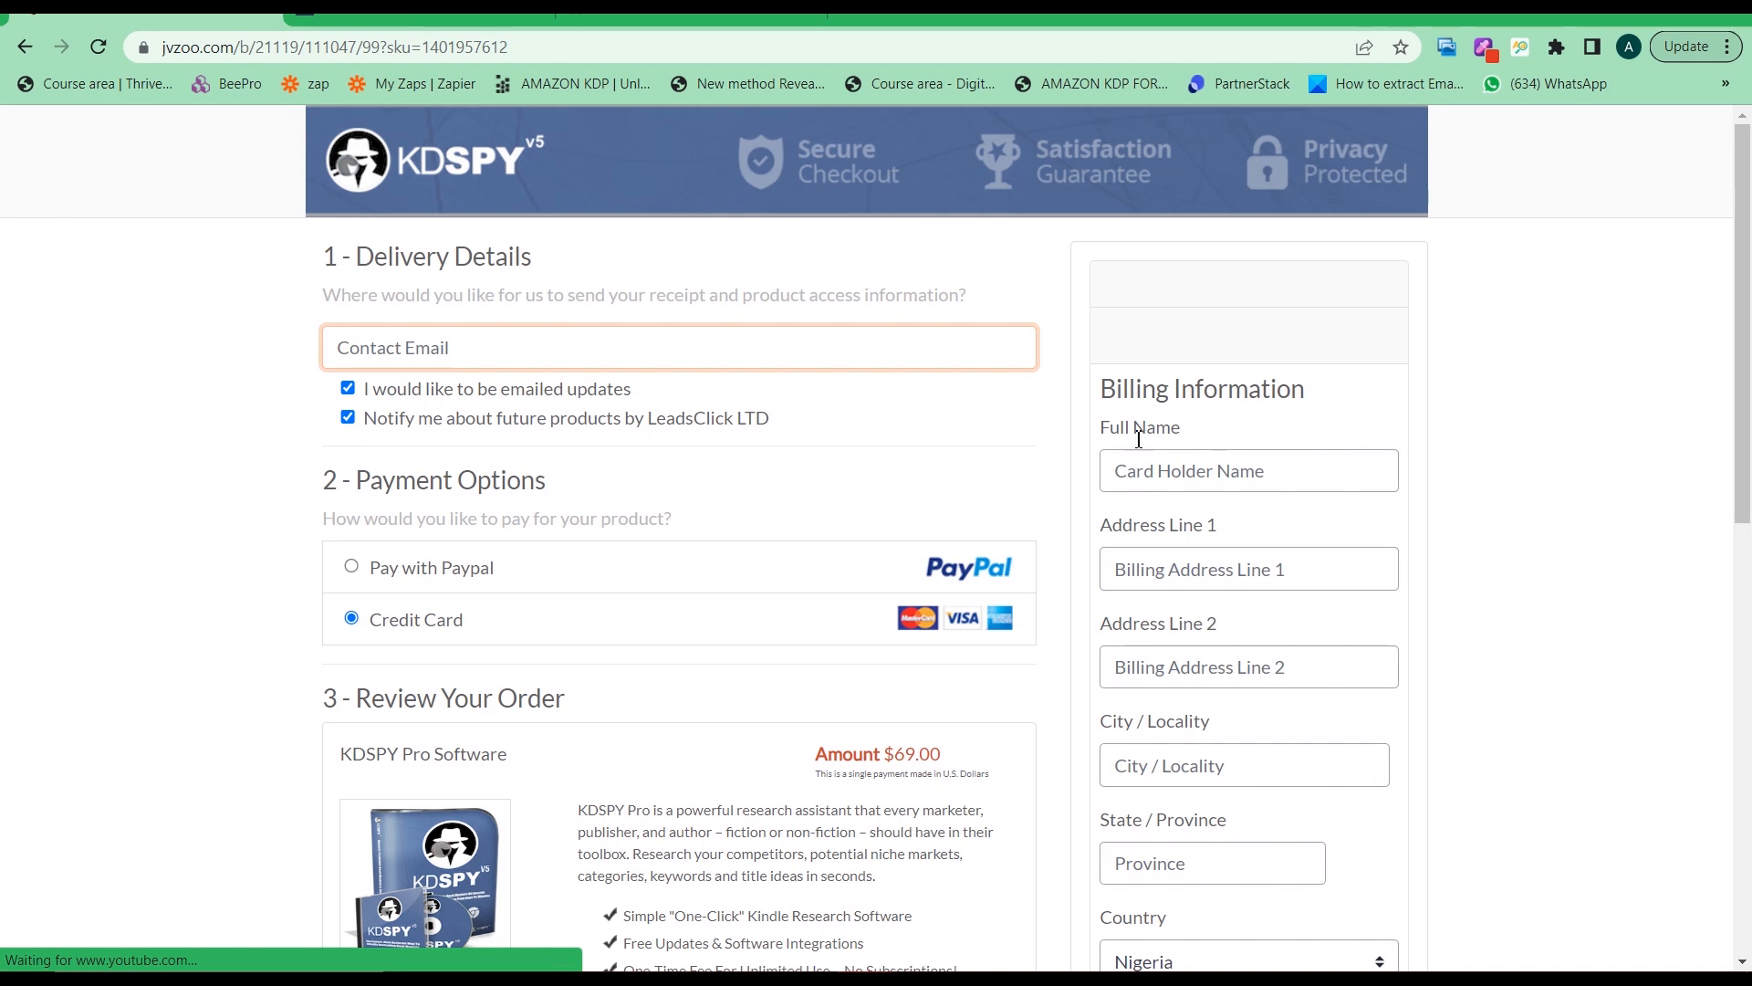
scroll(1145, 470, "down", 1)
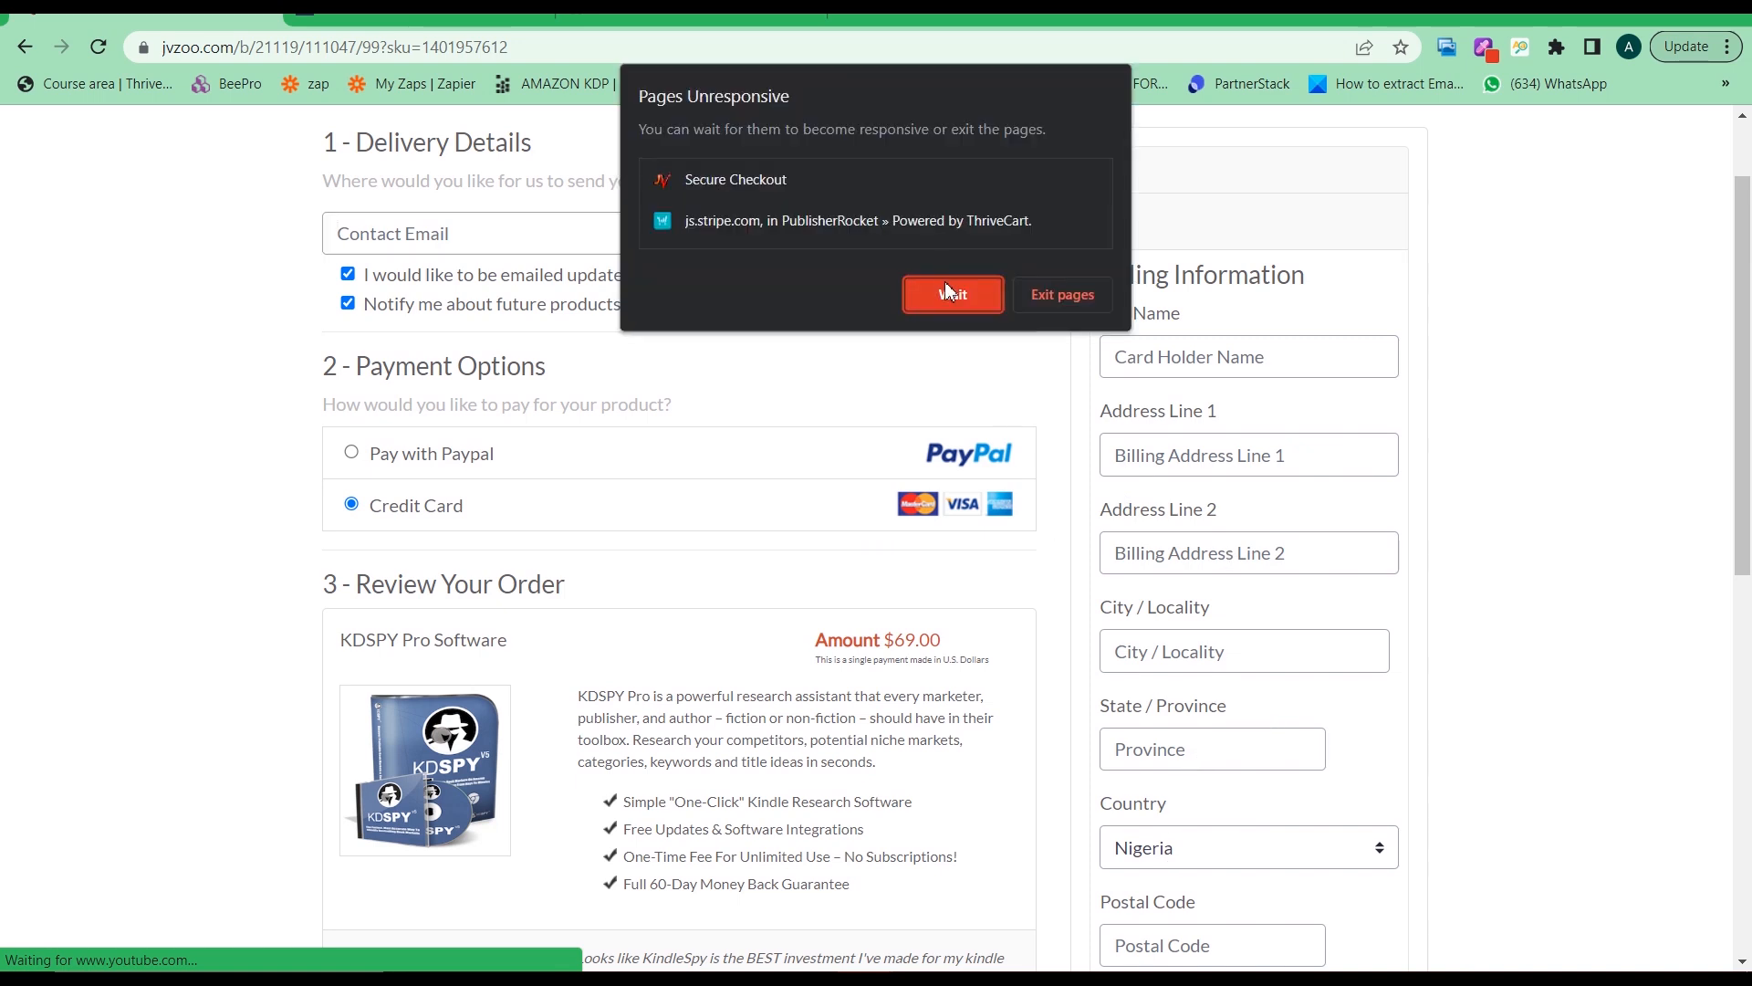
left_click(949, 288)
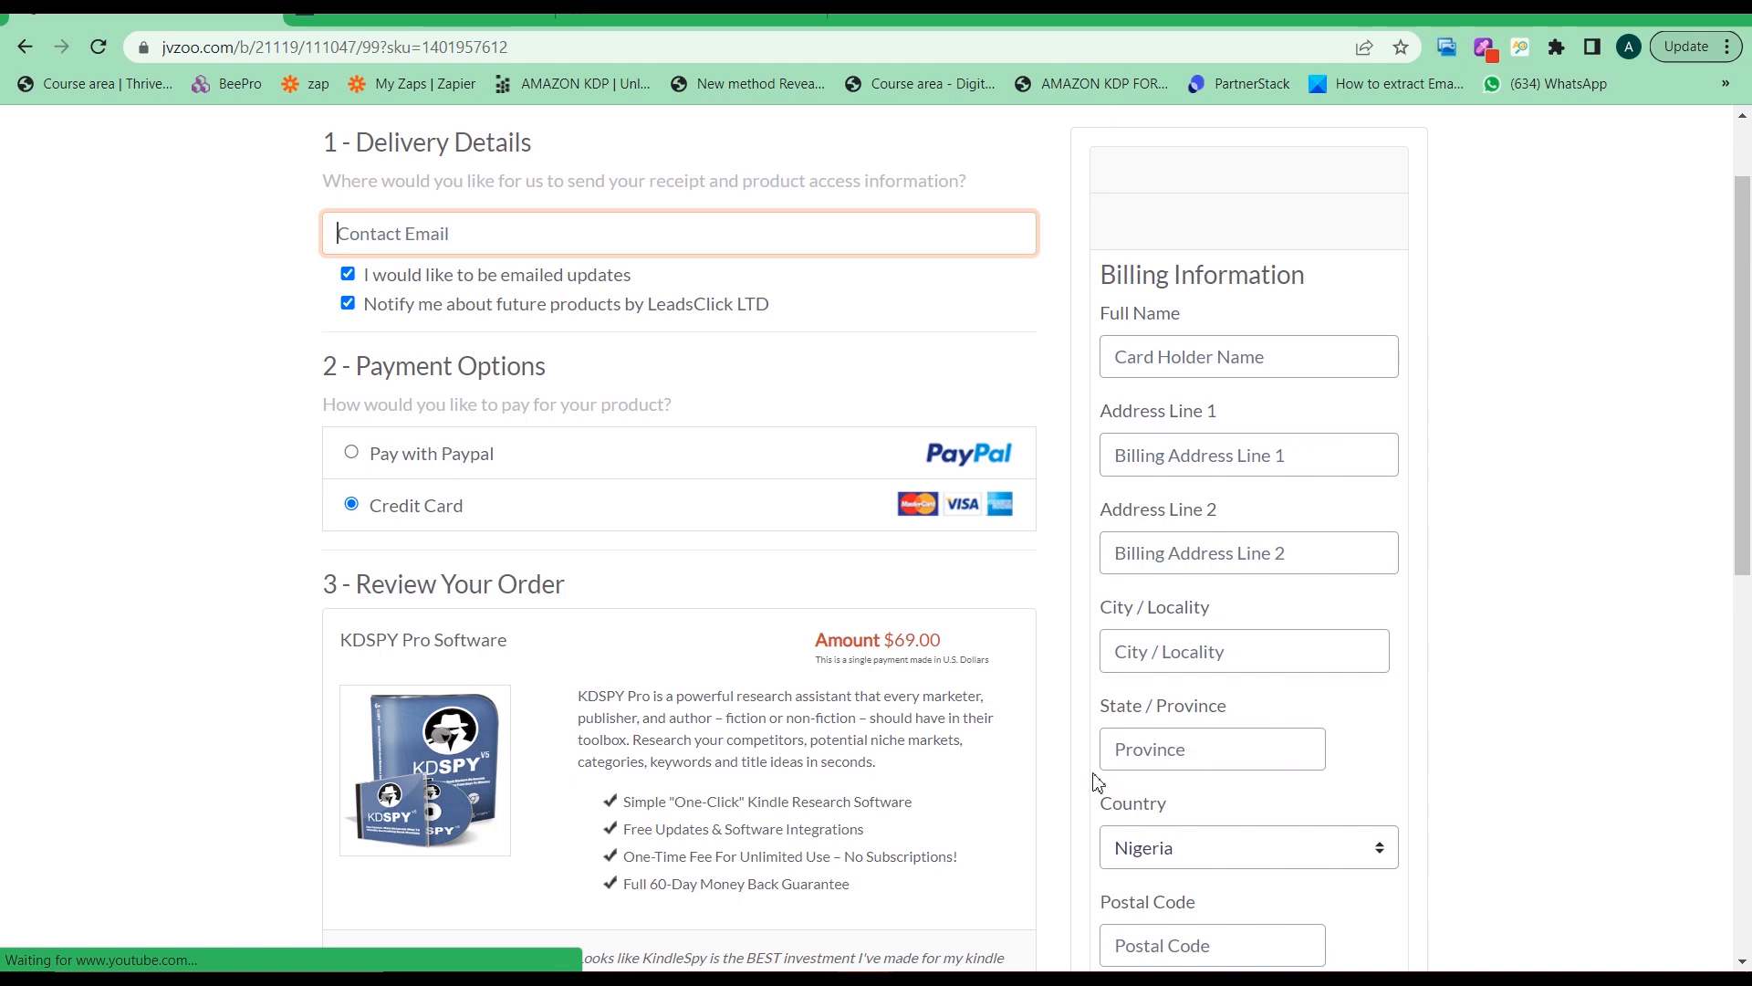
scroll(1150, 780, "down", 1)
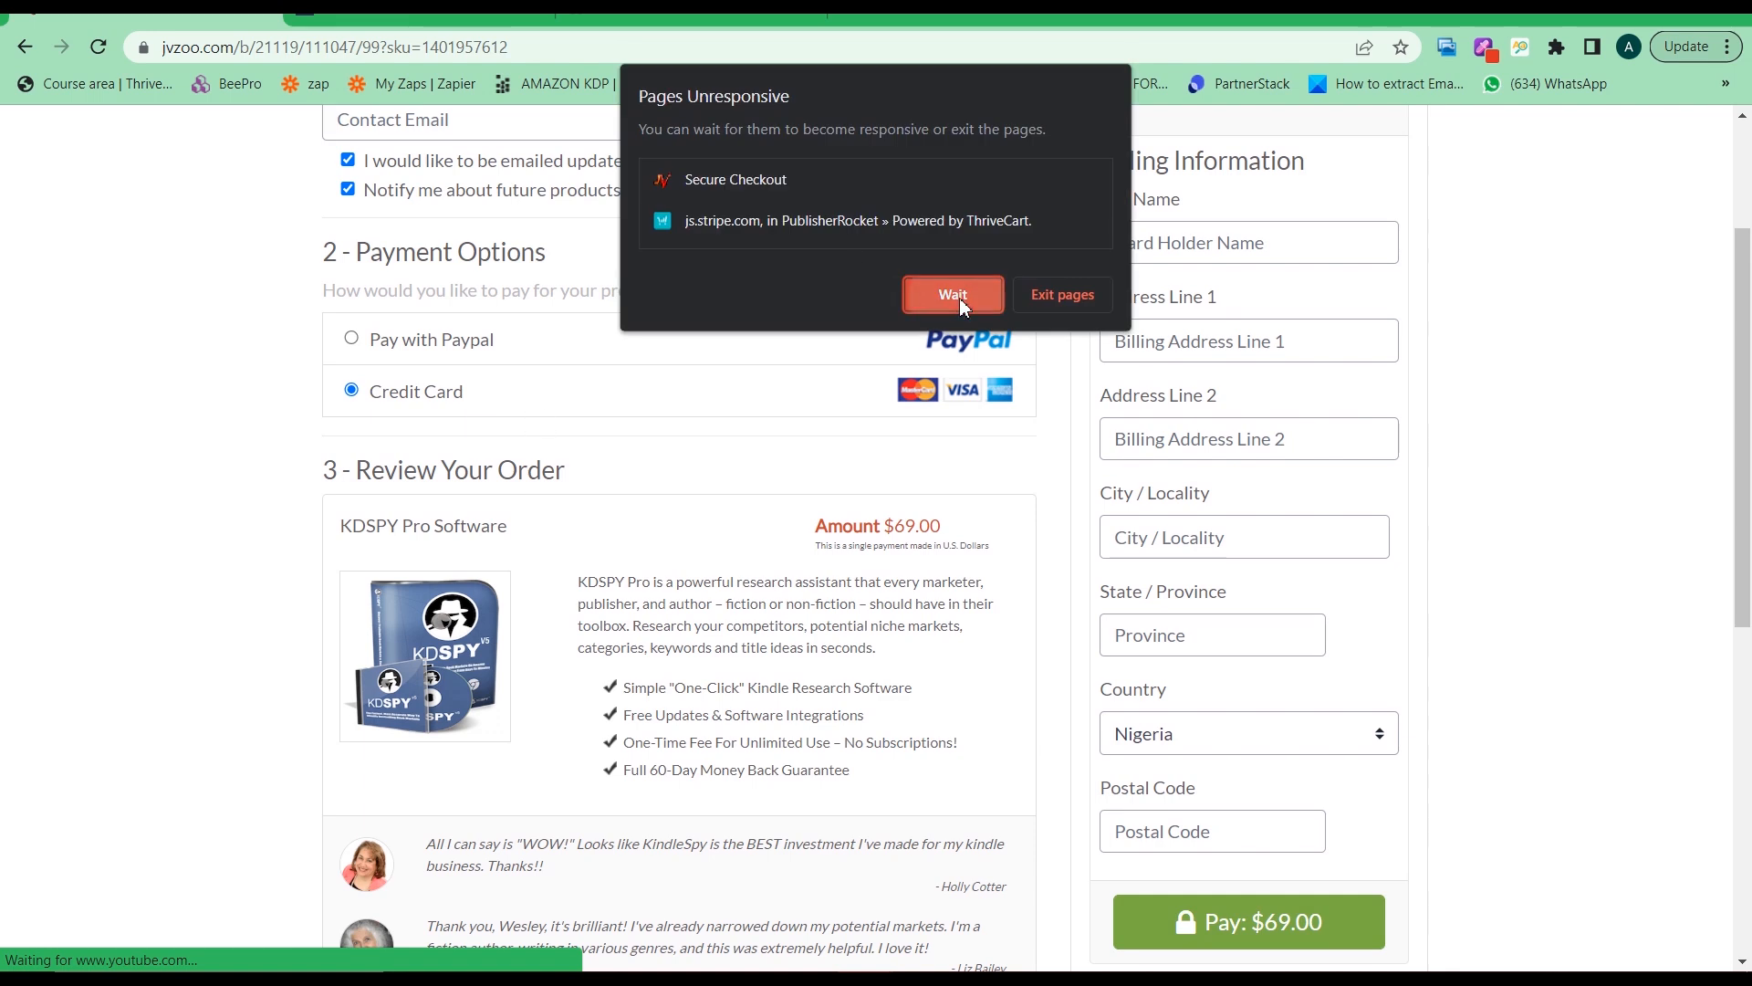
left_click(958, 297)
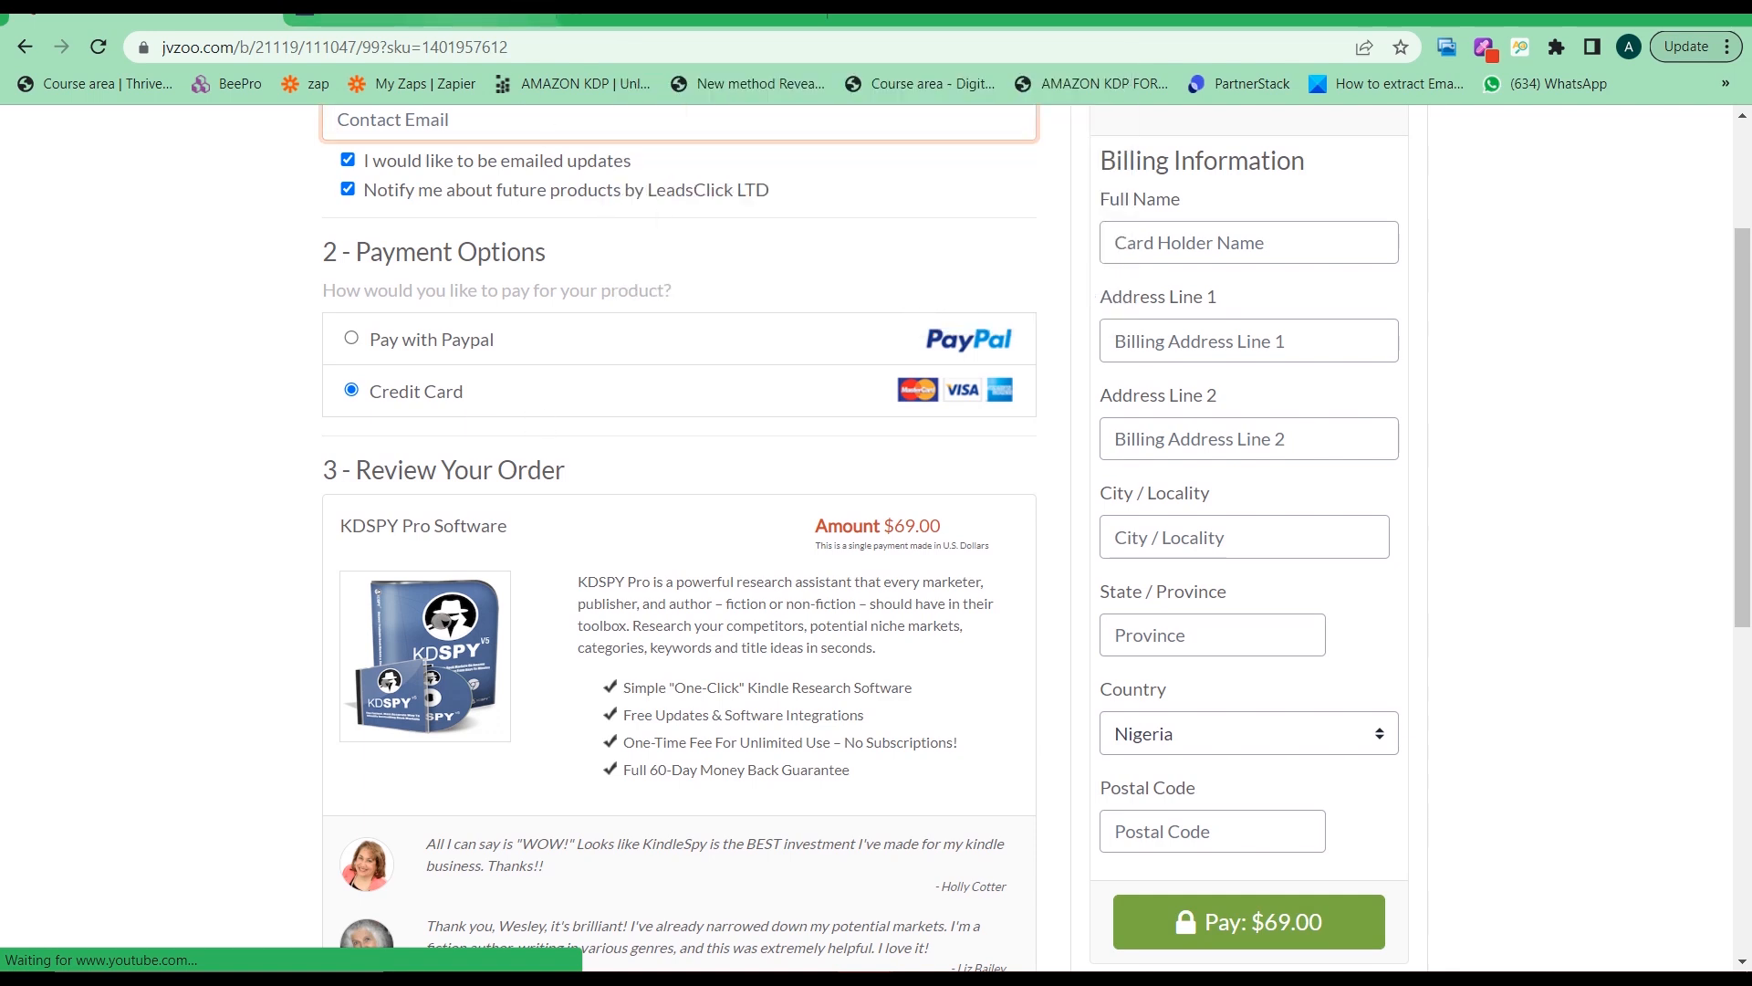
left_click(403, 19)
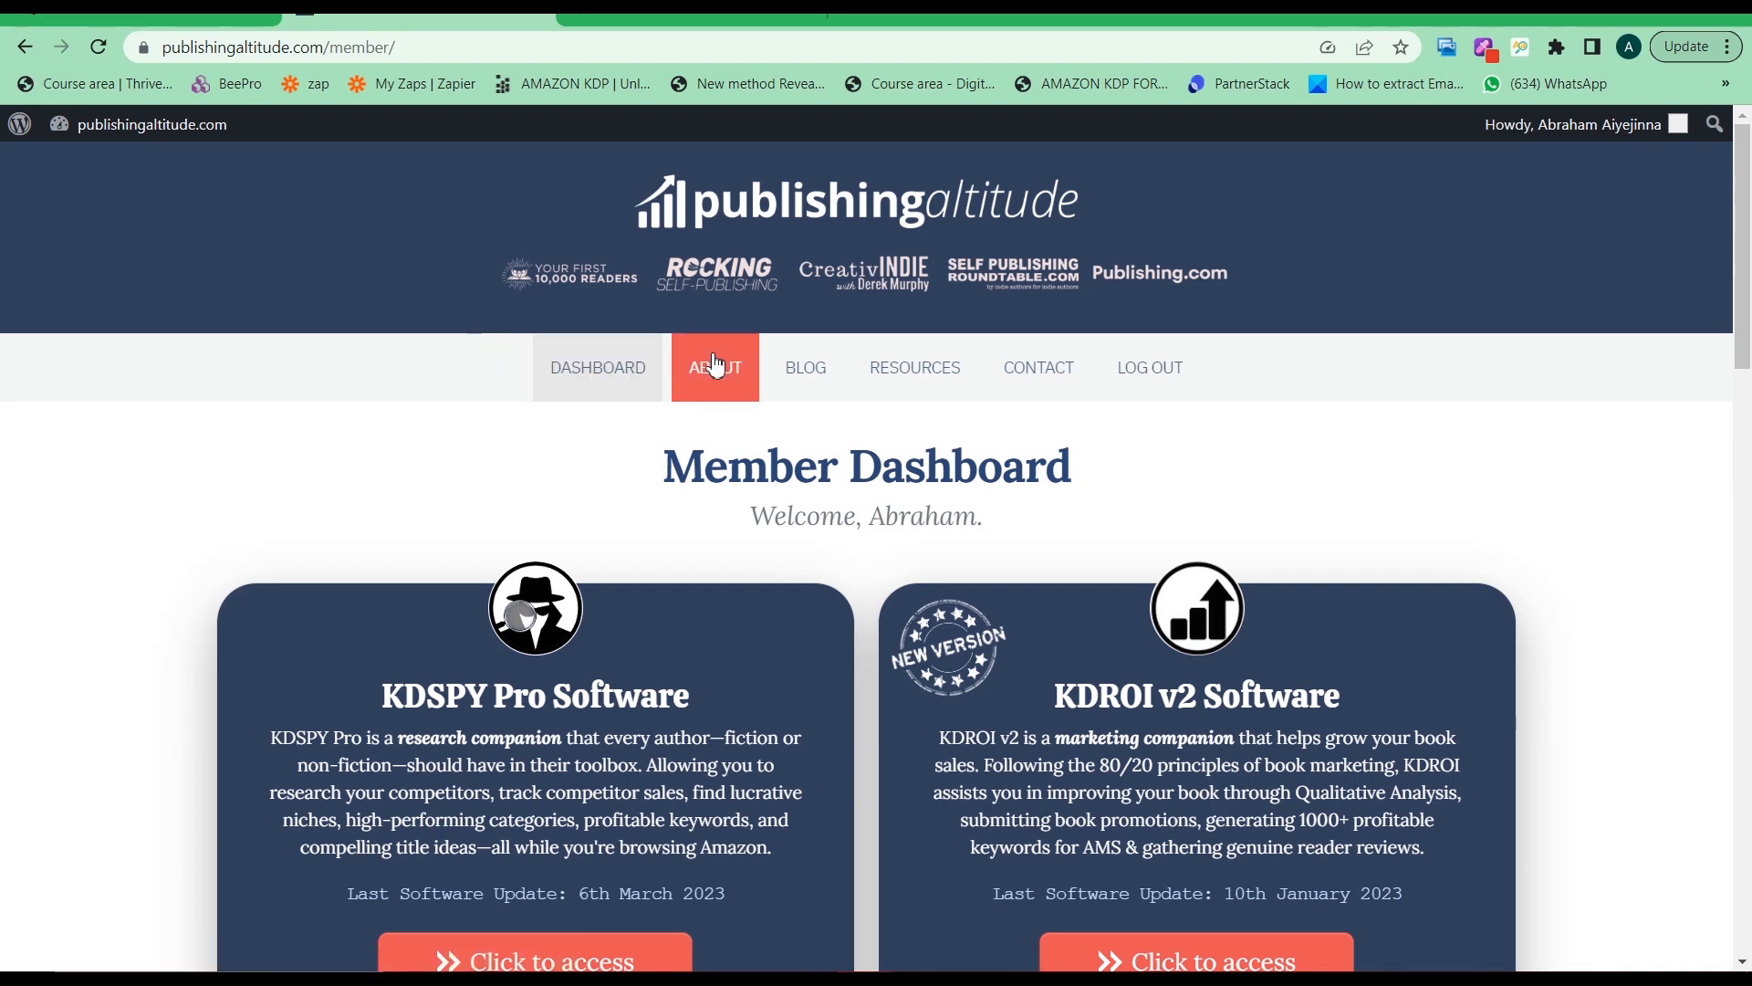
scroll(395, 450, "down", 1)
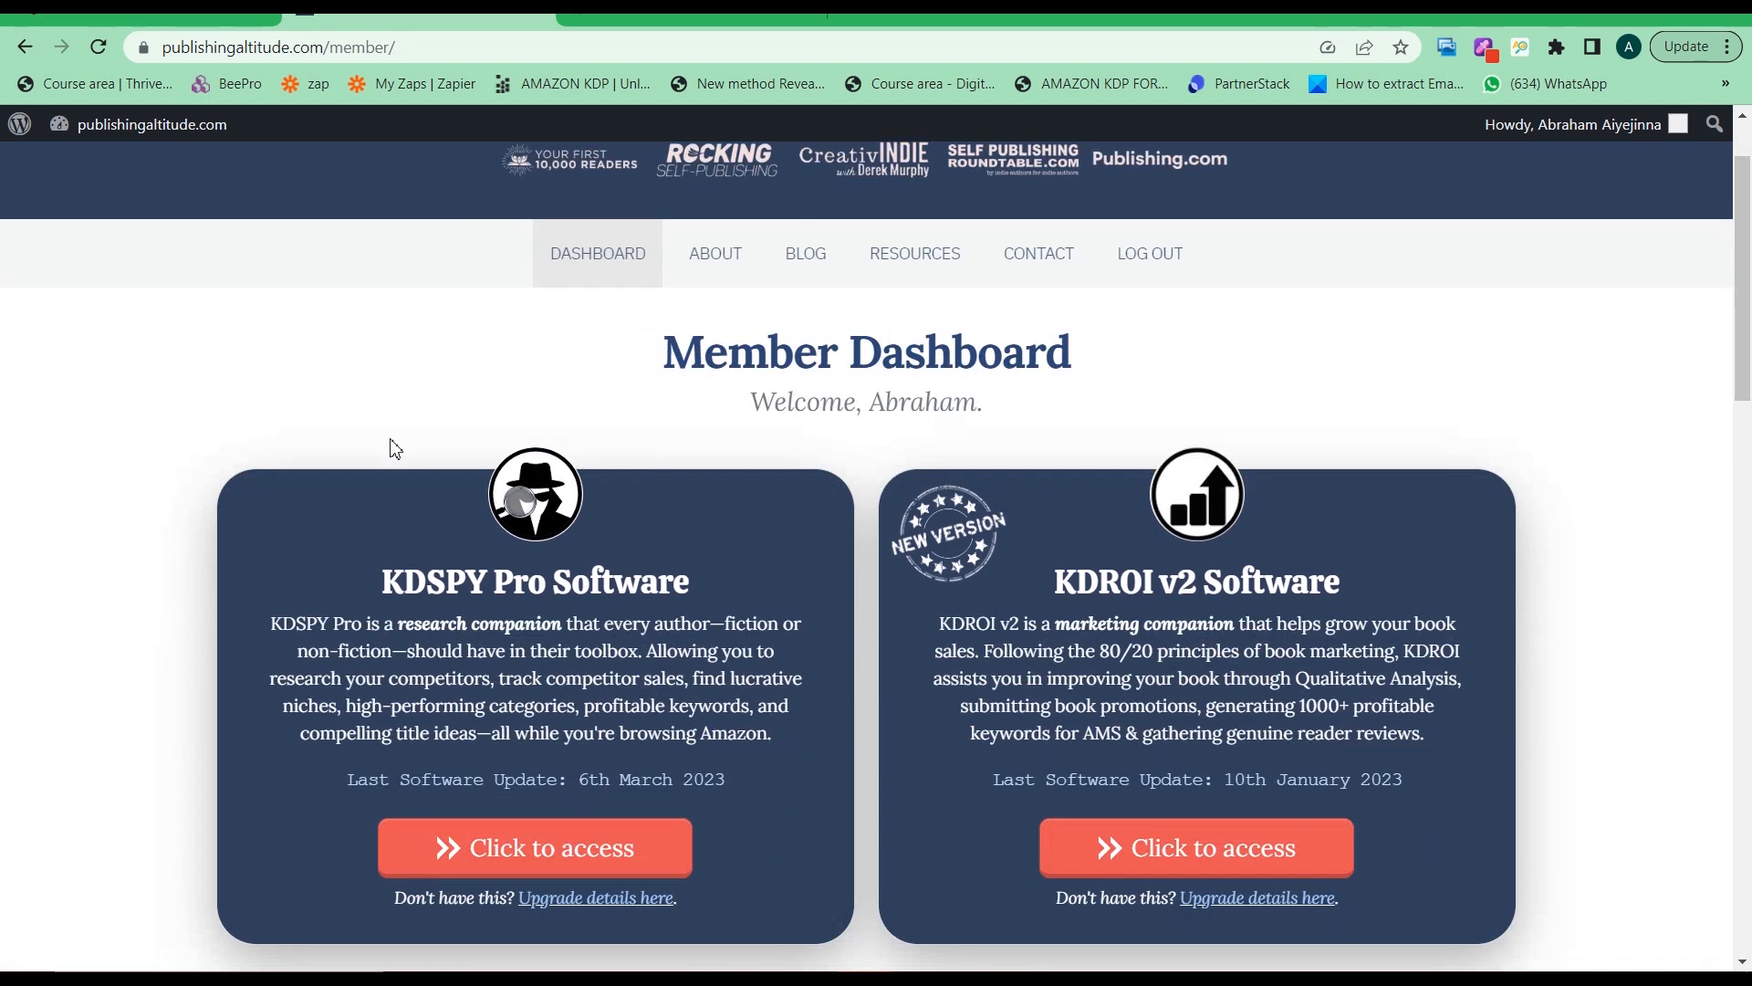
scroll(394, 452, "down", 1)
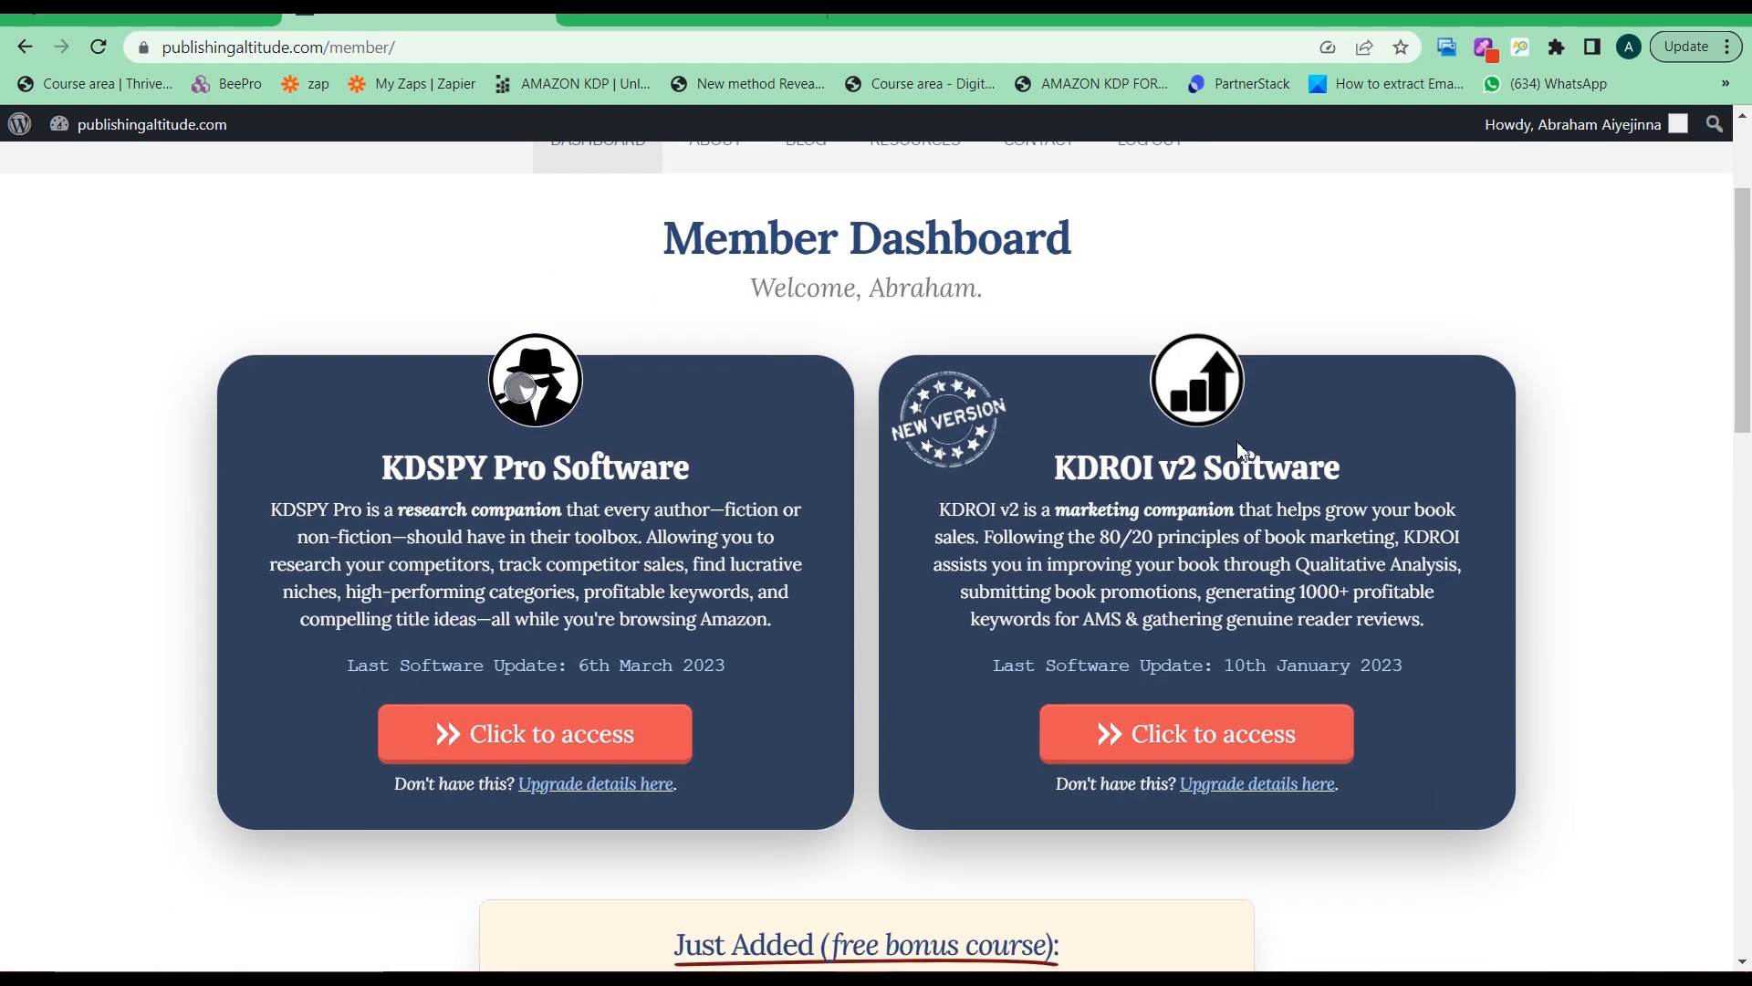
scroll(811, 600, "down", 2)
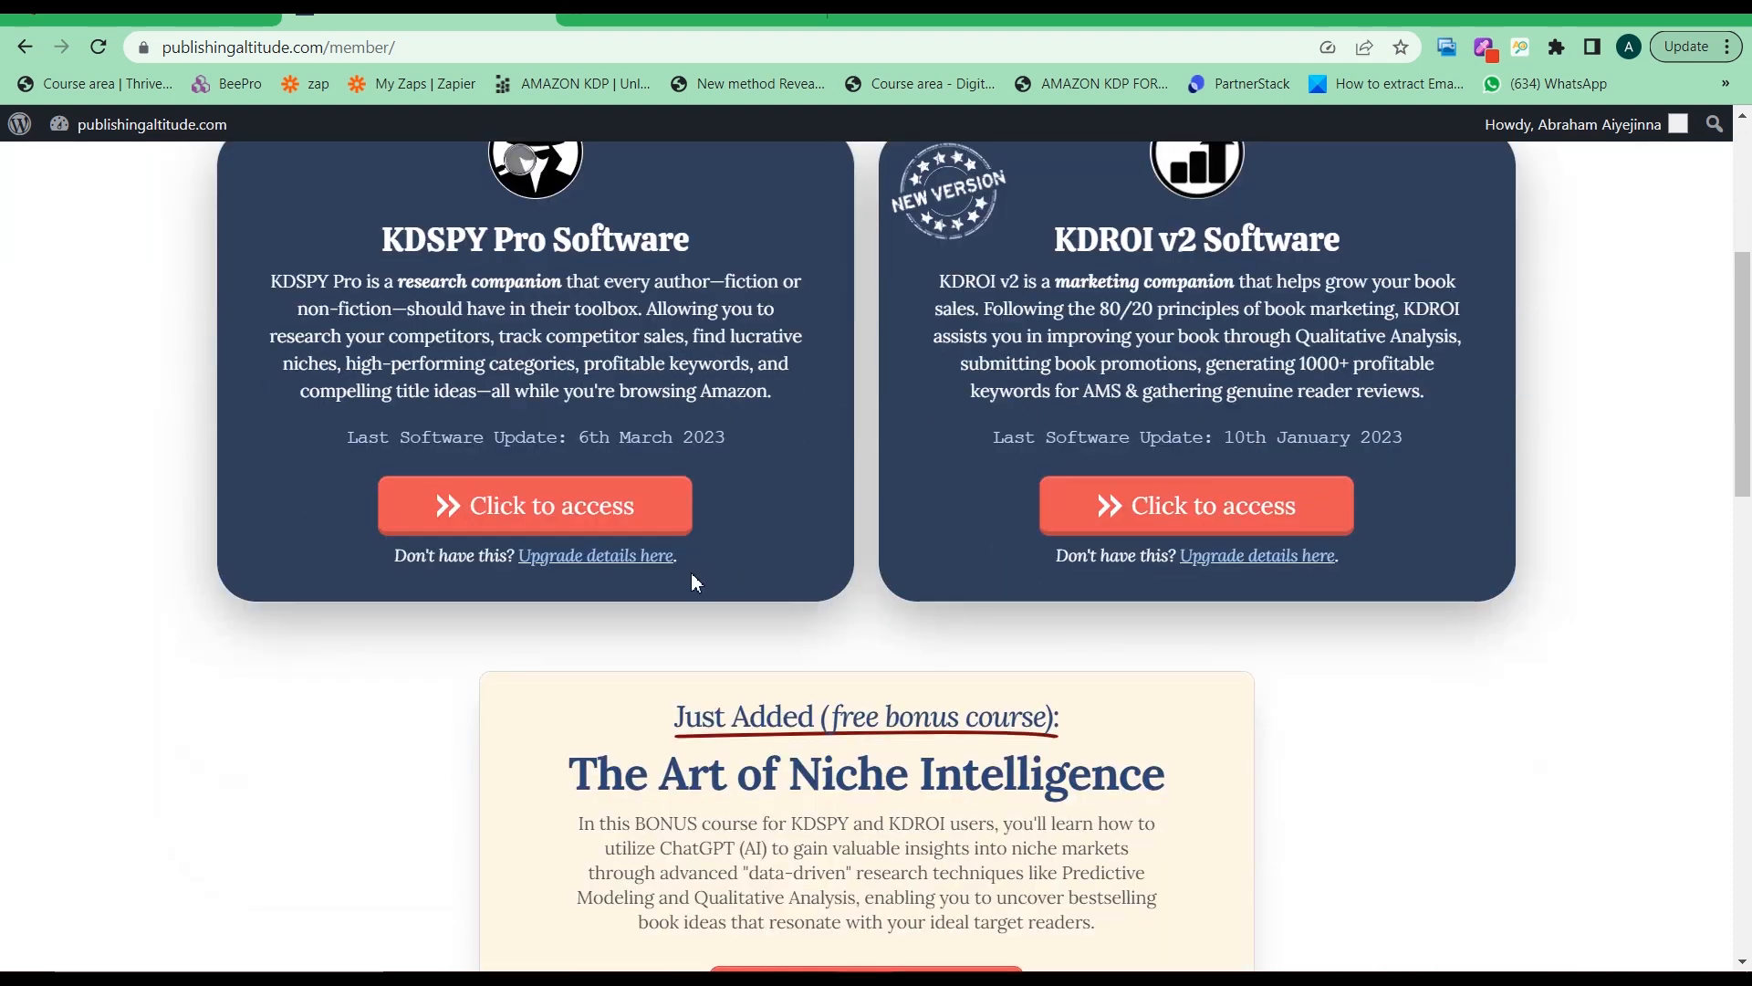
scroll(694, 581, "down", 3)
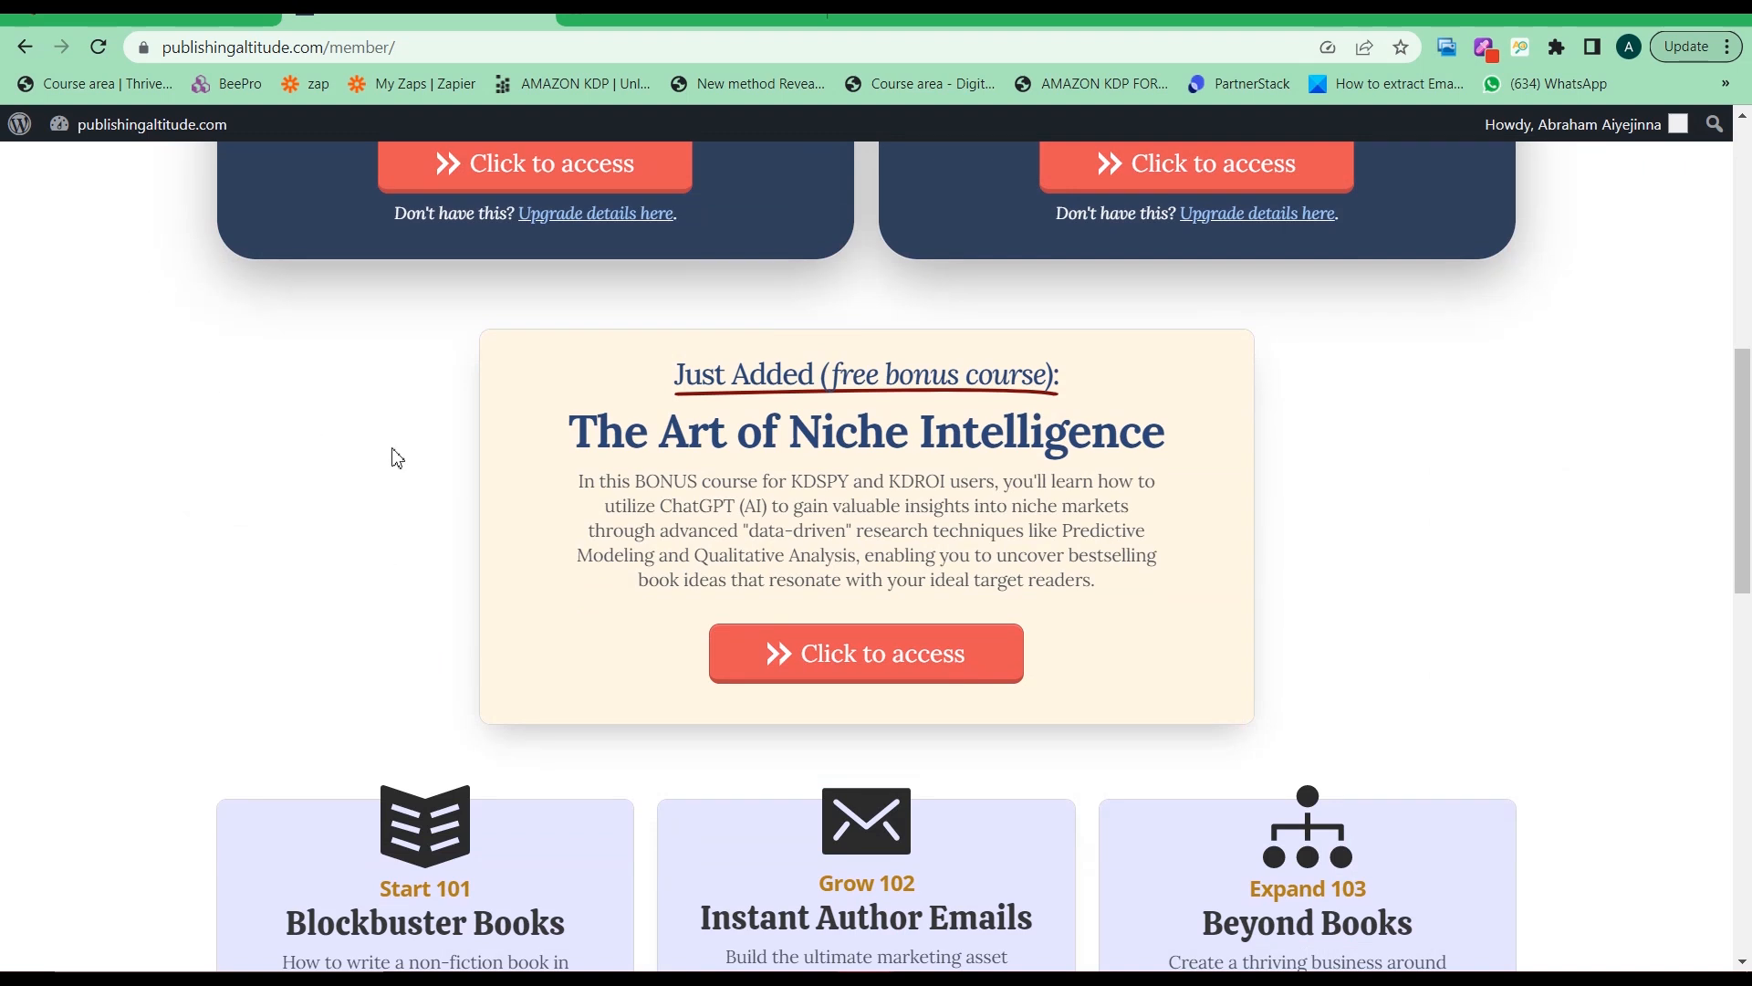
scroll(438, 484, "down", 2)
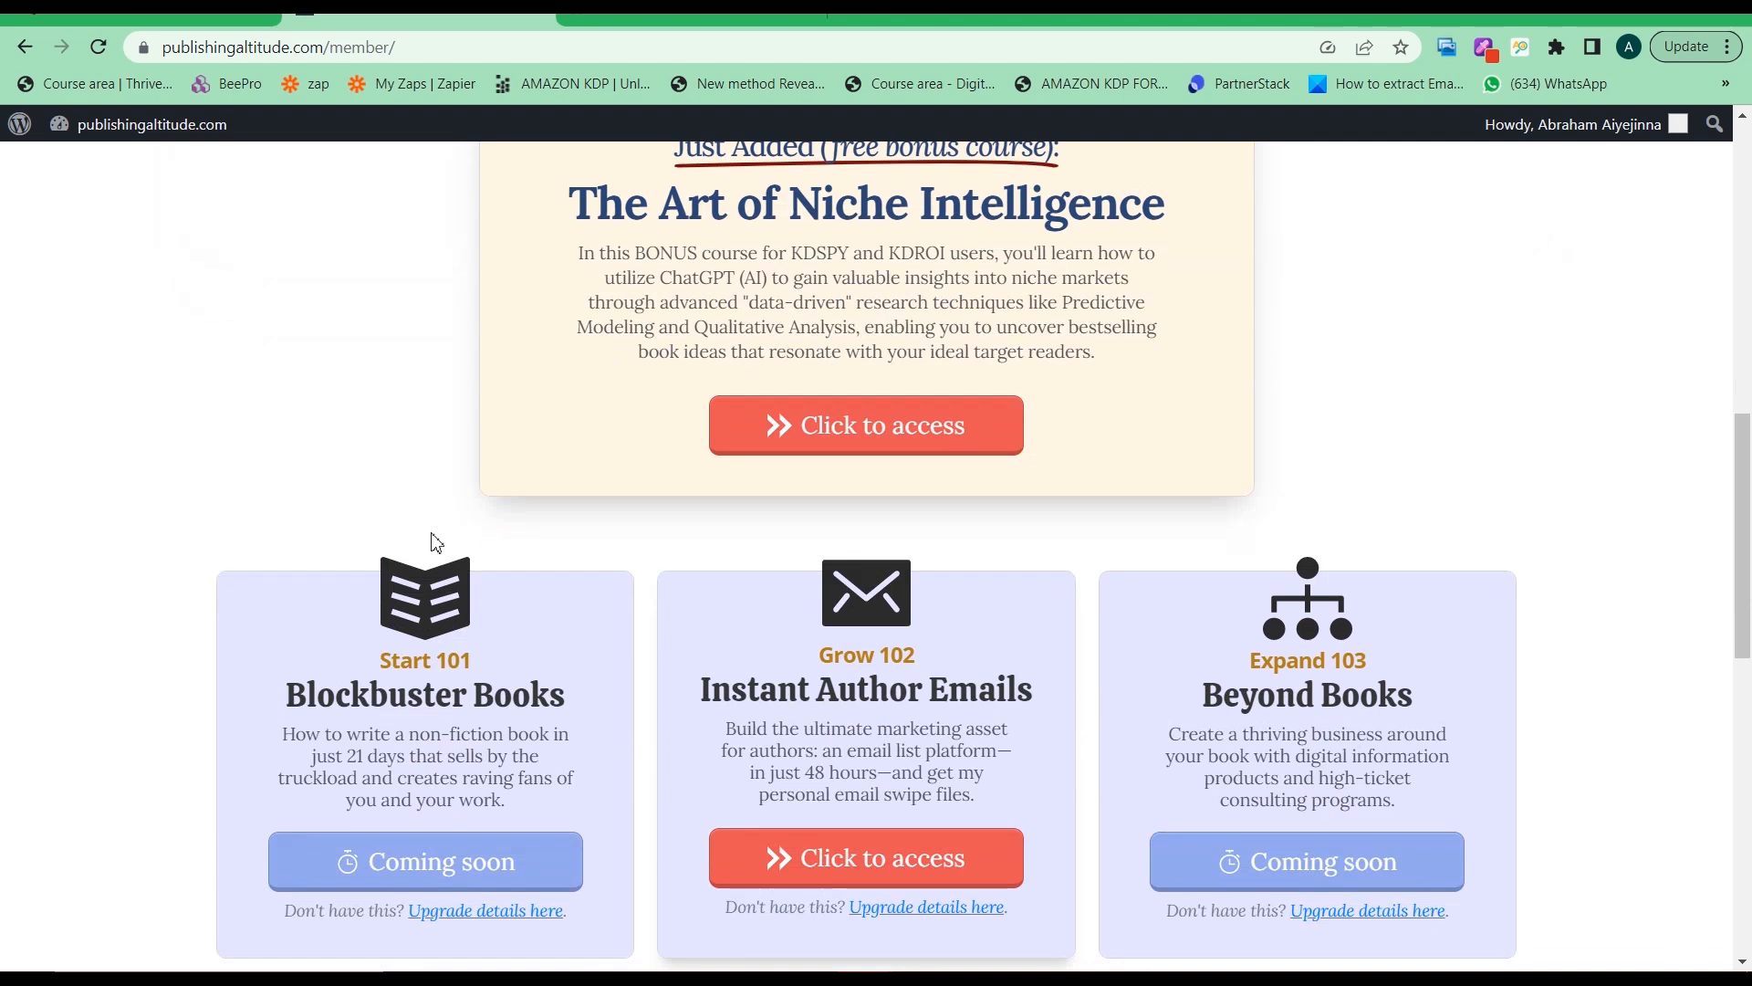
scroll(432, 538, "up", 2)
scroll(429, 537, "up", 6)
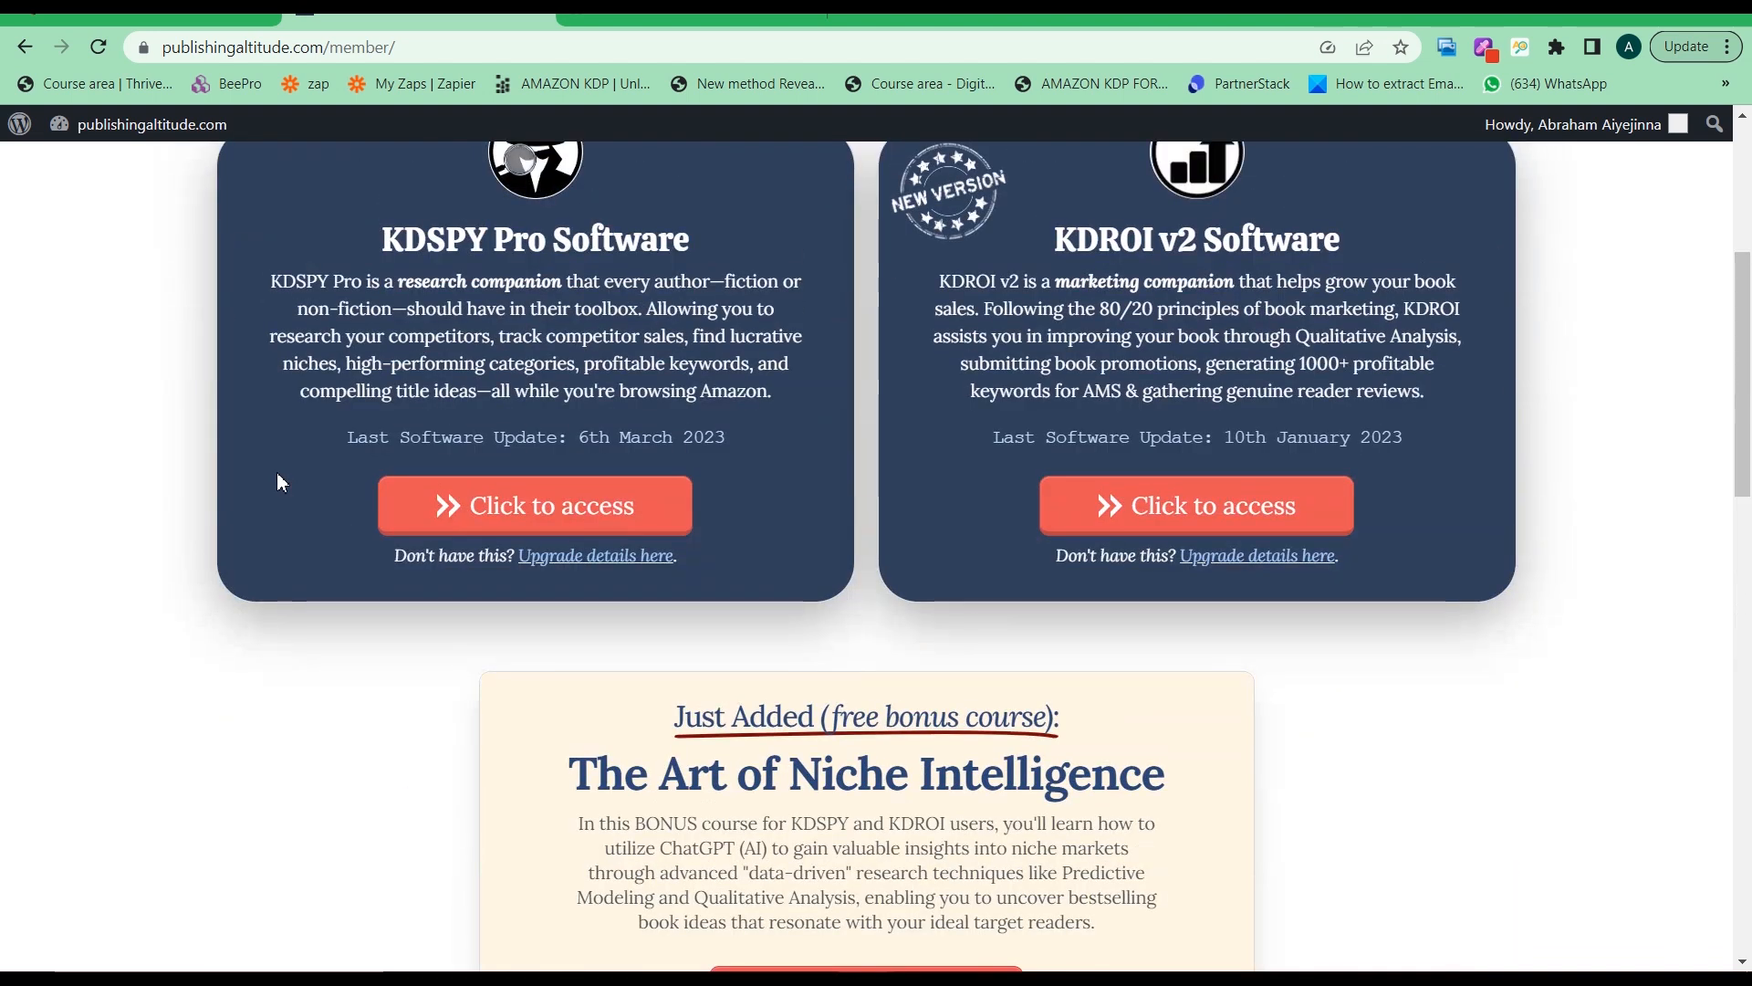
scroll(368, 882, "down", 1)
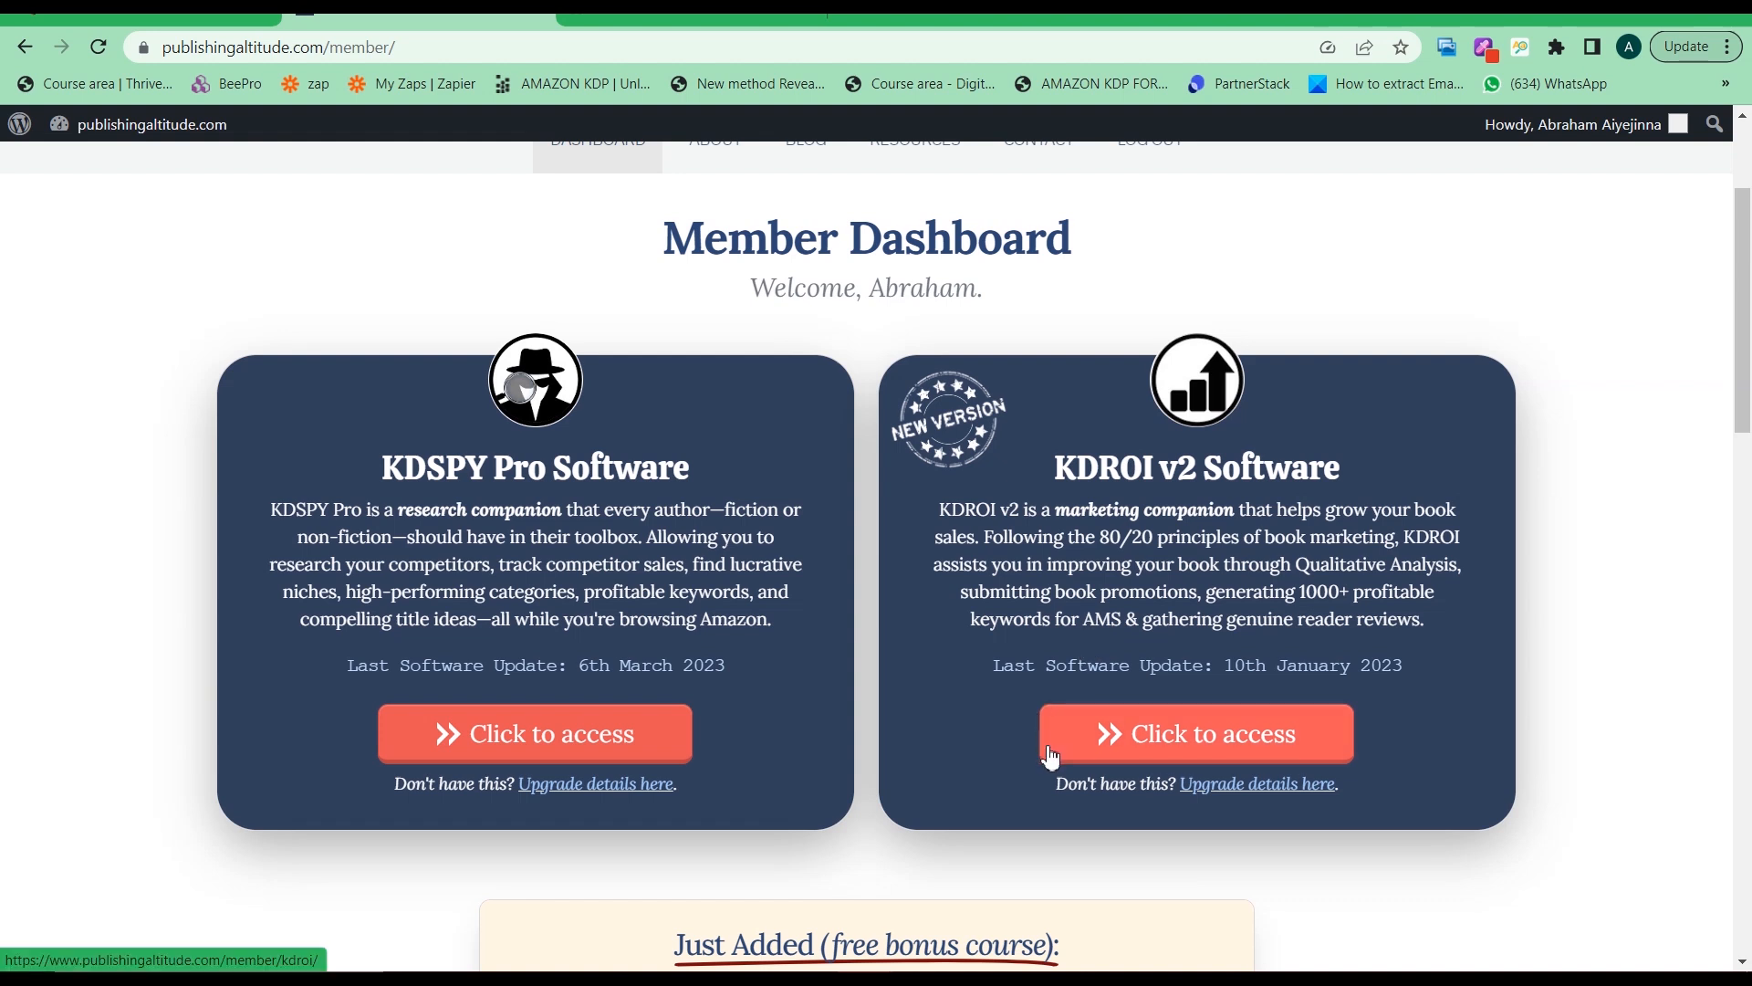
Open the KDSPY Pro member page and scroll to Installation Details with the Chrome, Firefox and Brave videos
left_click(610, 754)
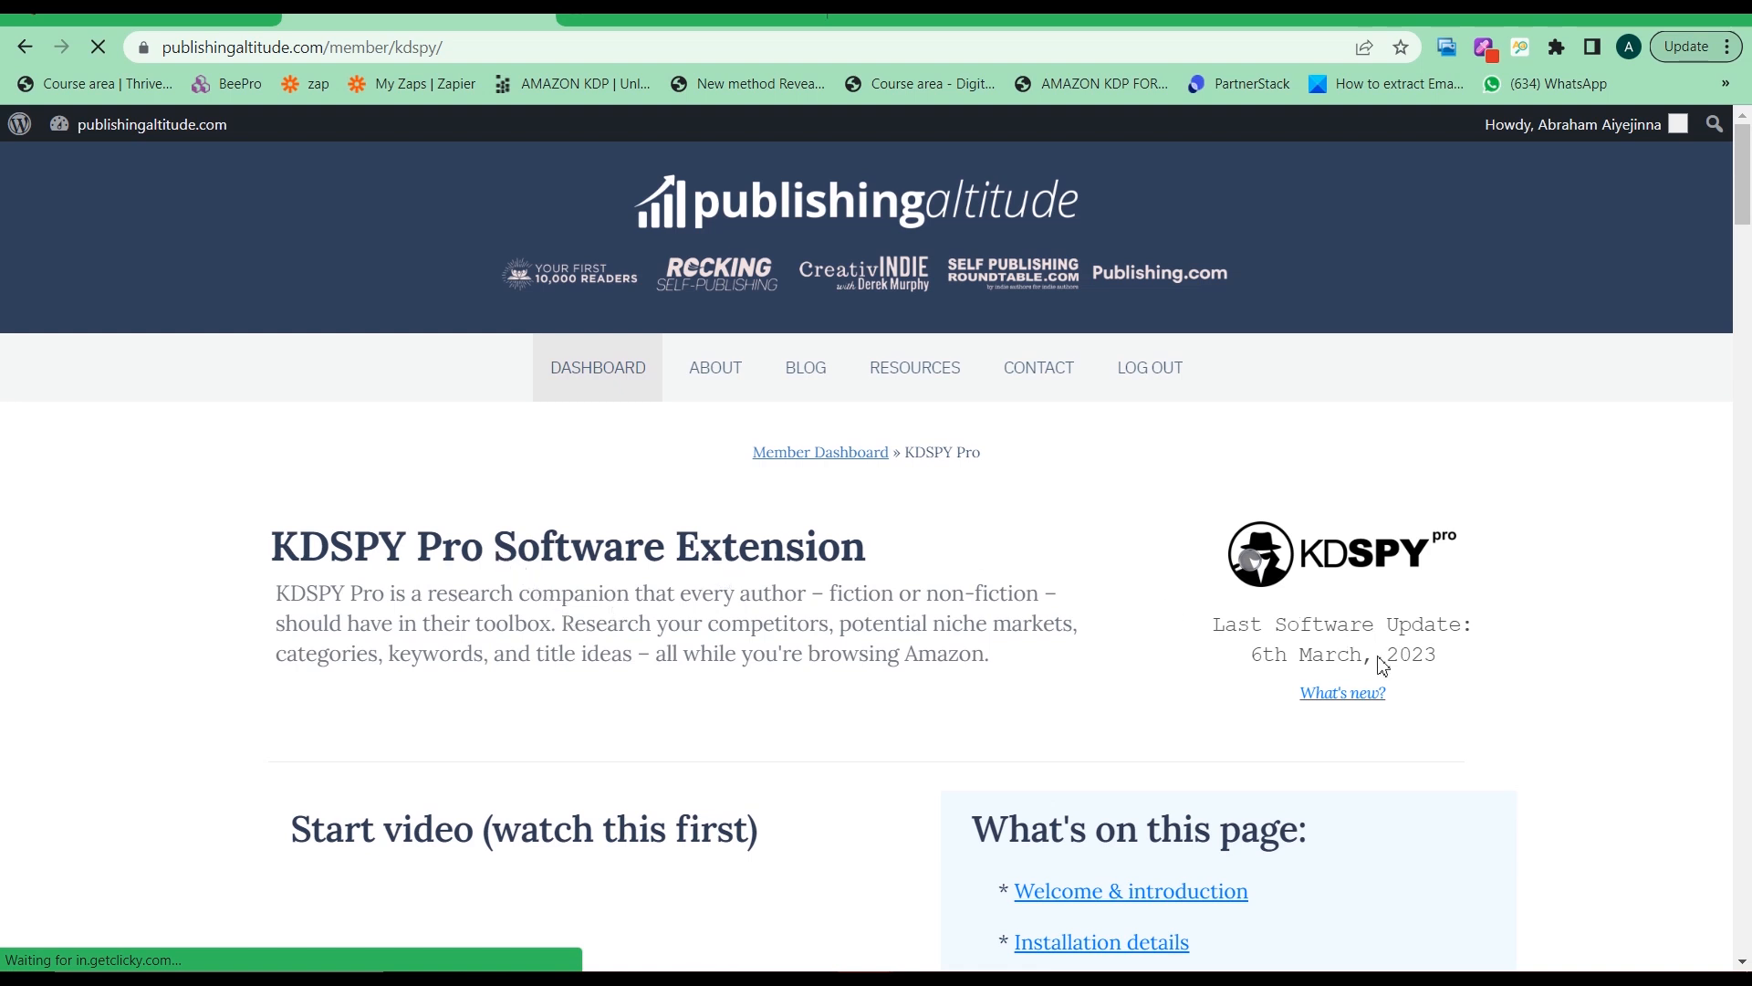
left_click_drag(1204, 636, 1263, 656)
scroll(1263, 655, "down", 4)
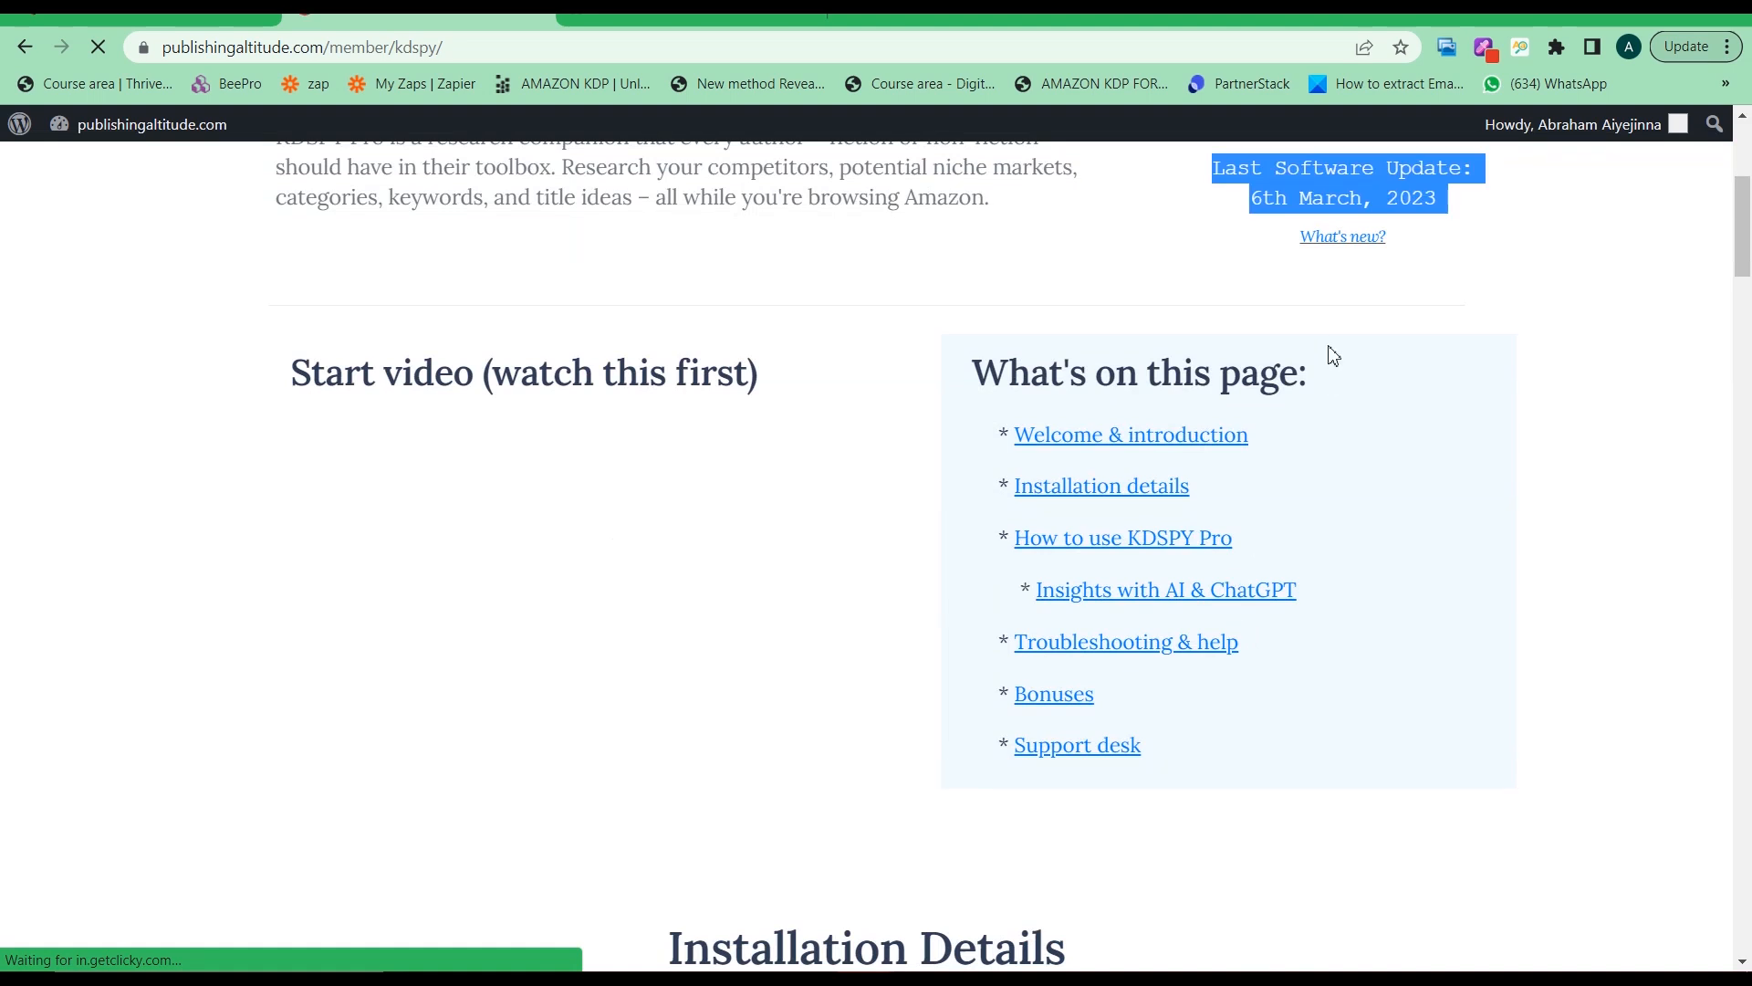
scroll(1333, 356, "up", 4)
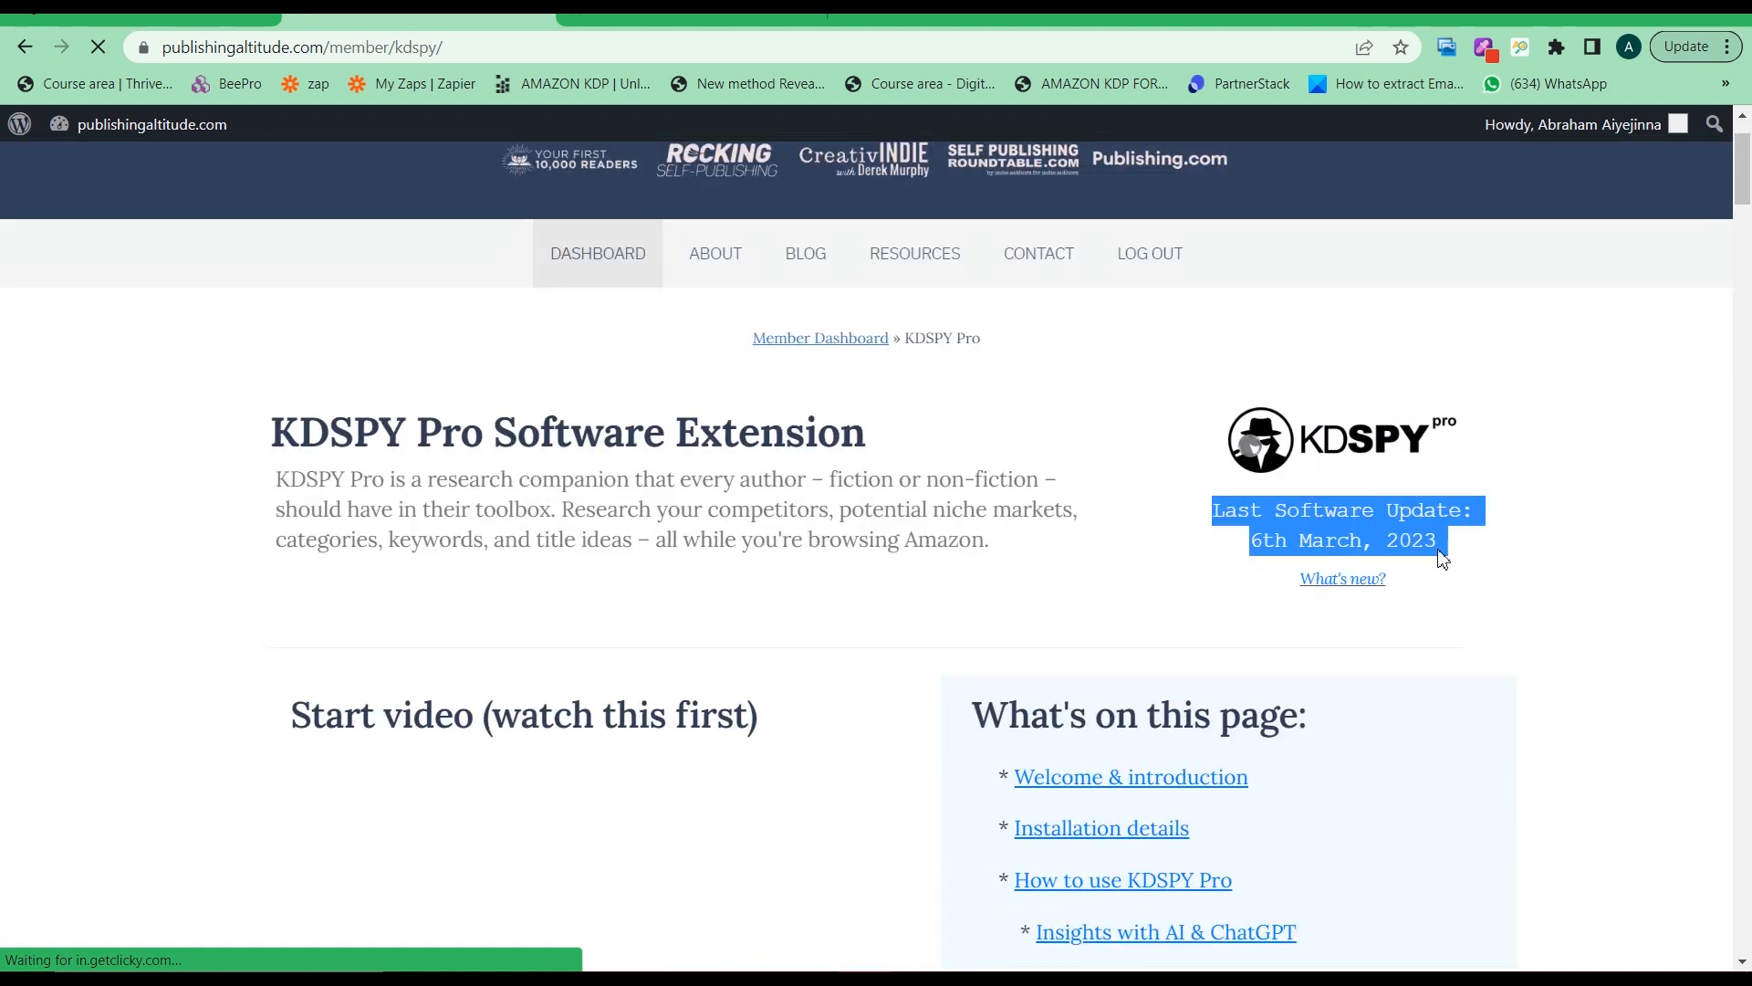
left_click(1475, 570)
scroll(1186, 584, "down", 4)
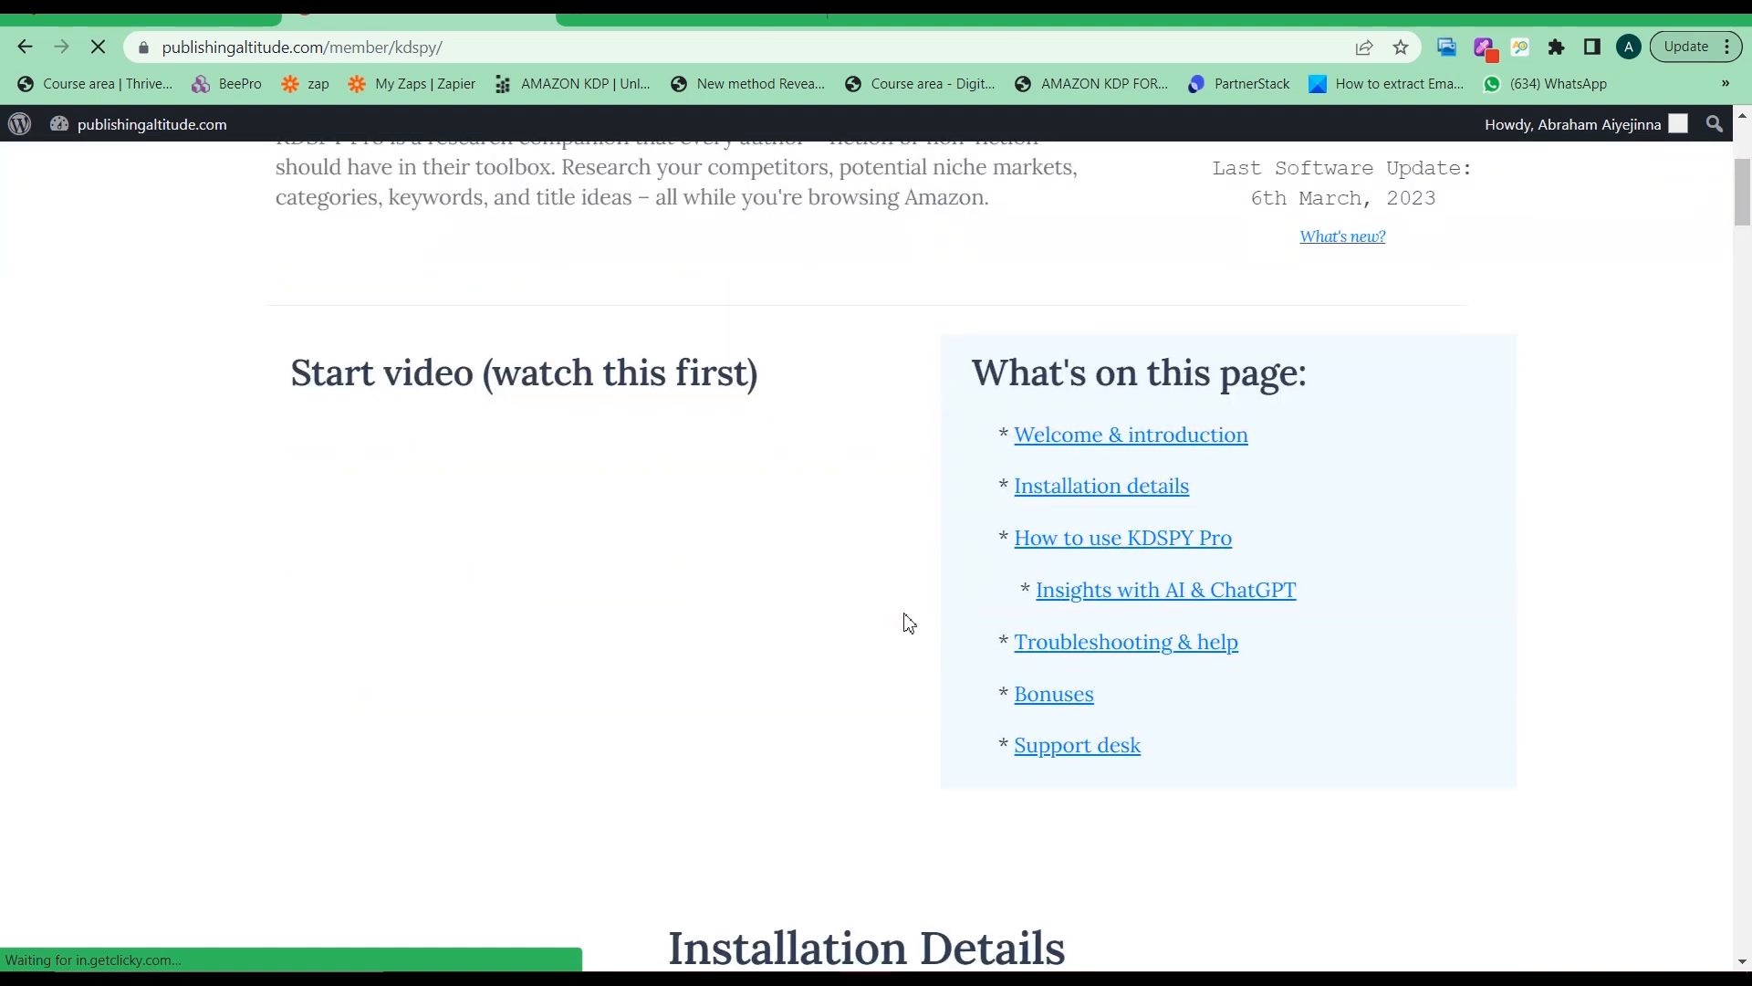
scroll(902, 618, "down", 4)
scroll(886, 626, "up", 5)
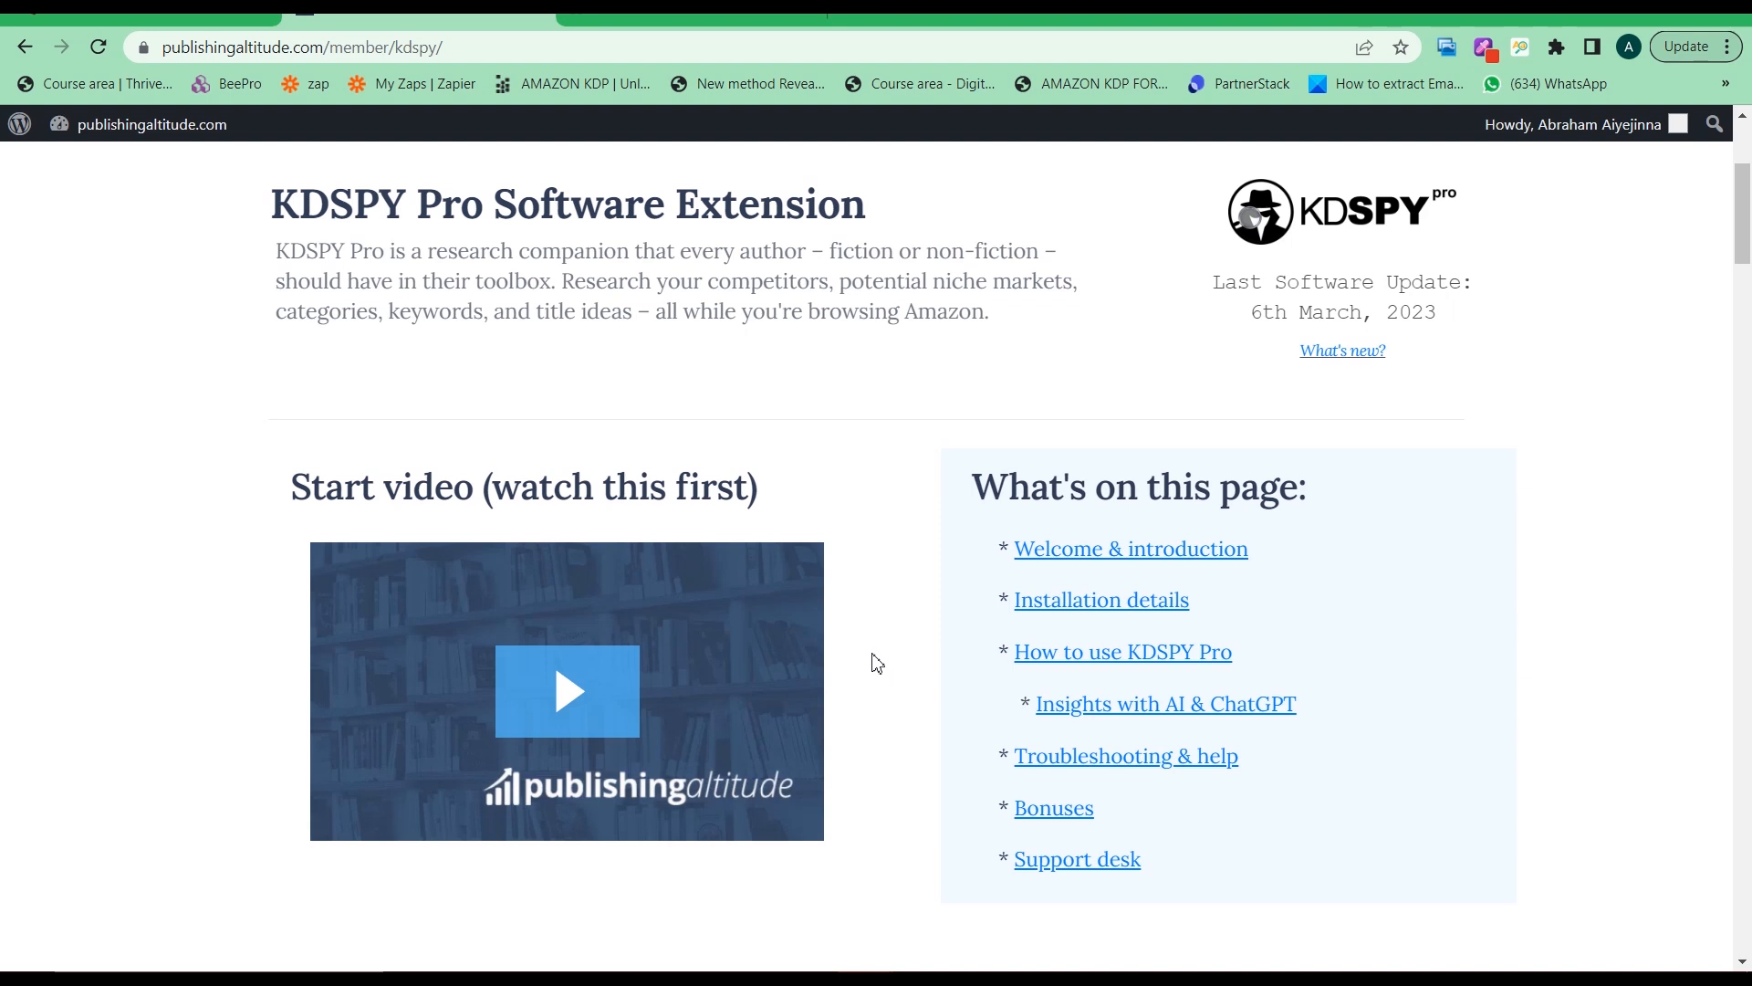
scroll(855, 626, "down", 1)
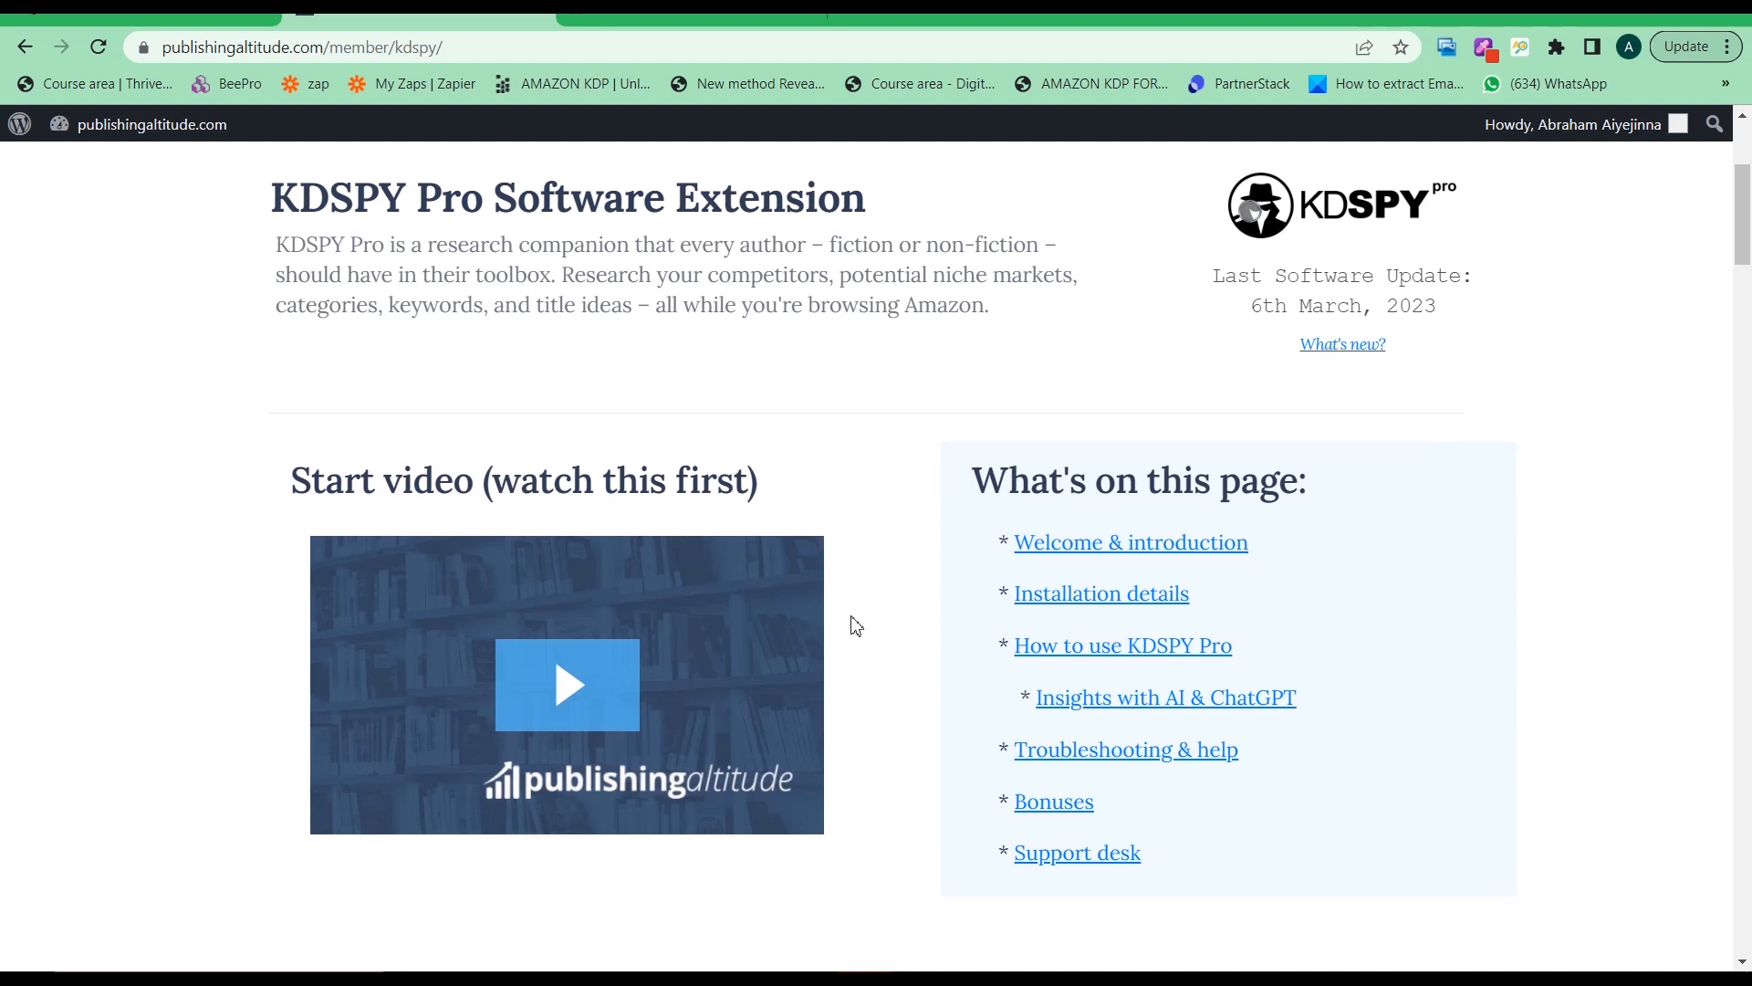
scroll(856, 625, "down", 8)
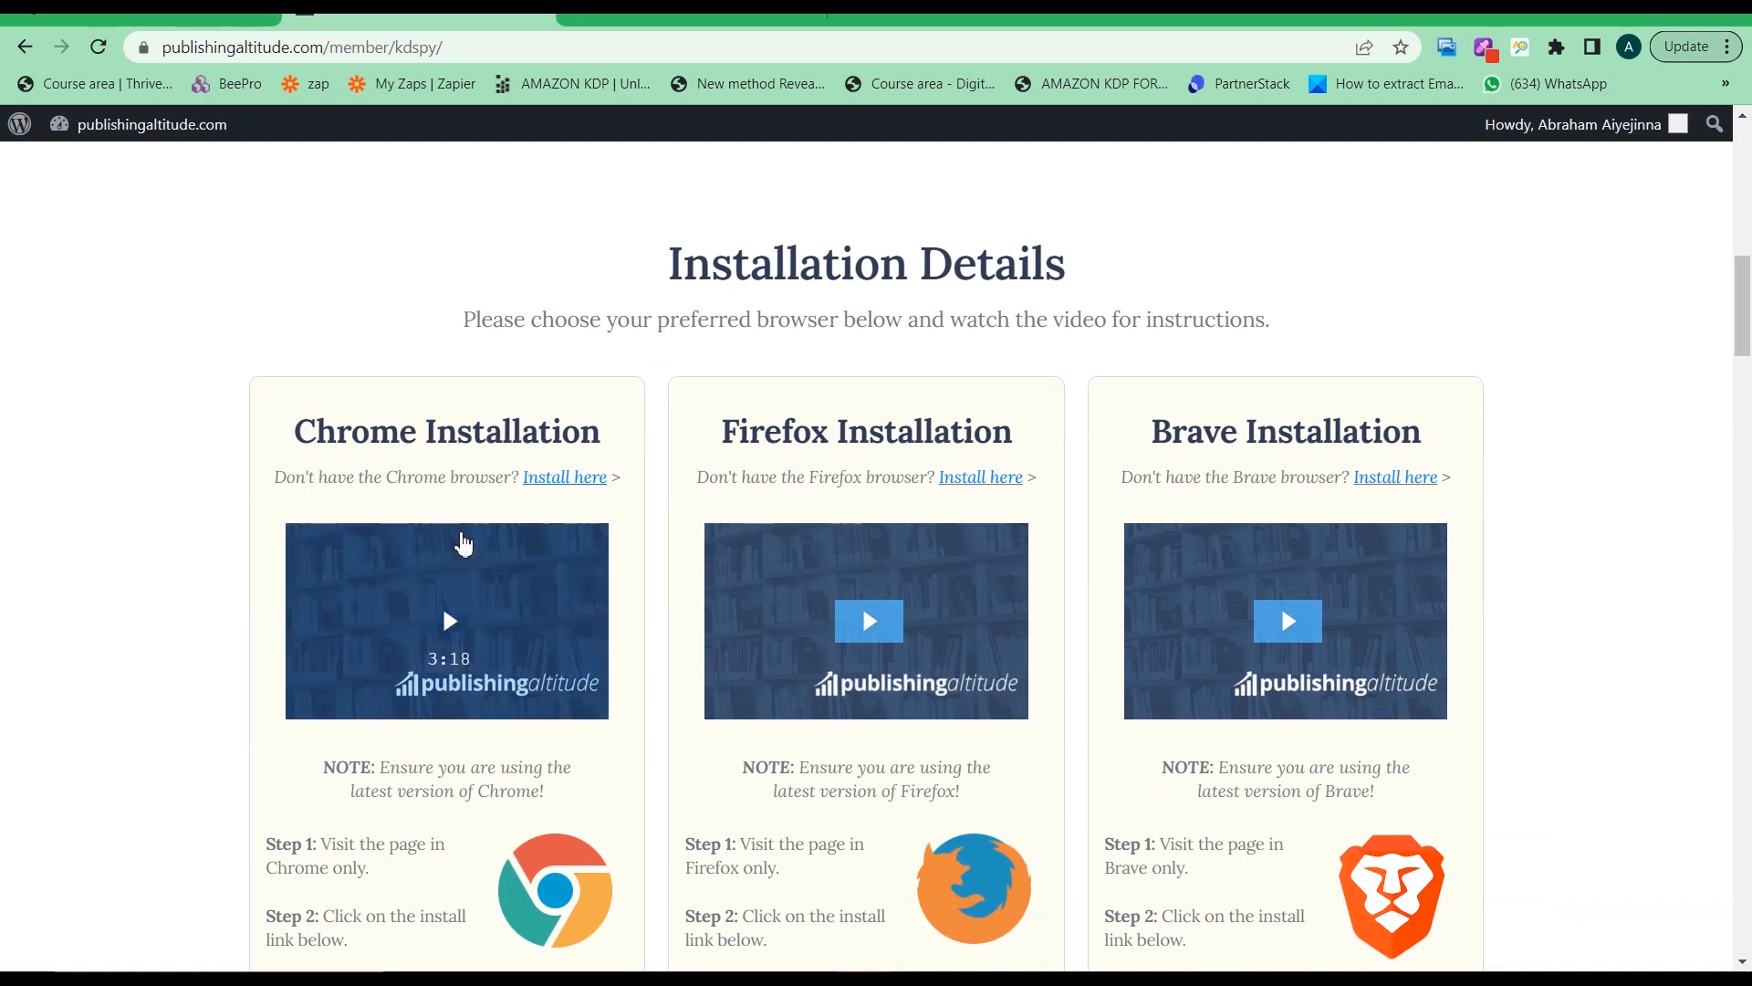
scroll(435, 673, "down", 1)
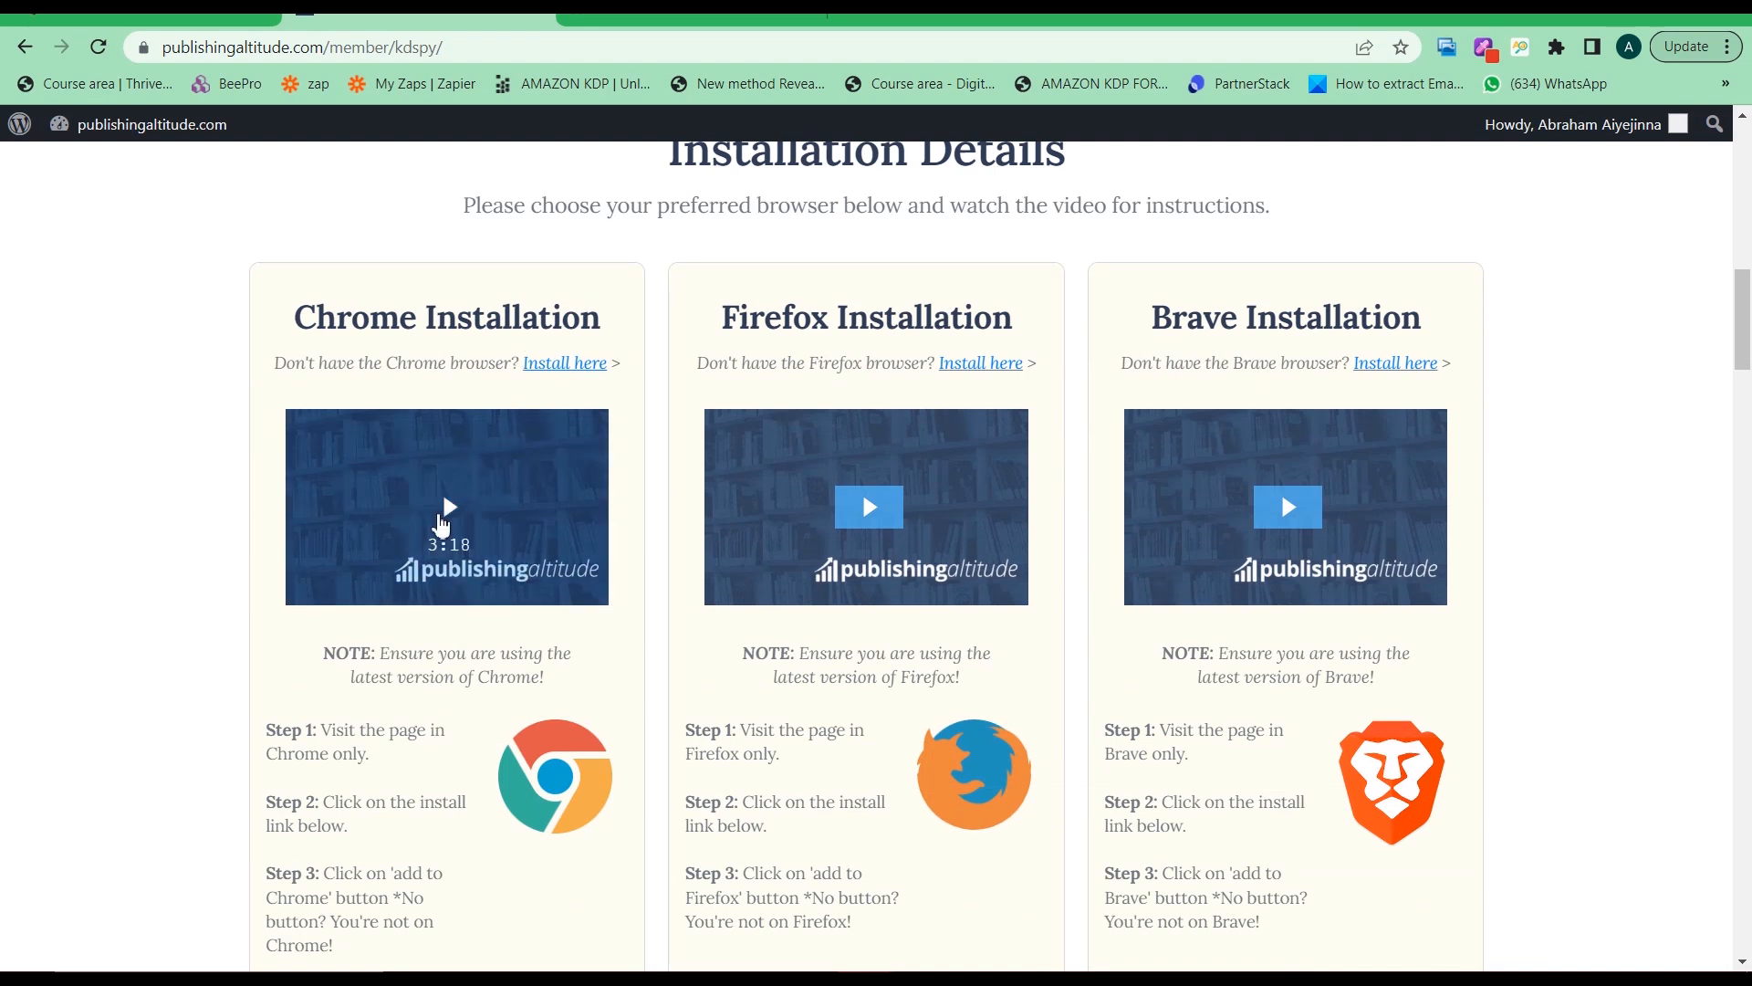
scroll(442, 772, "down", 2)
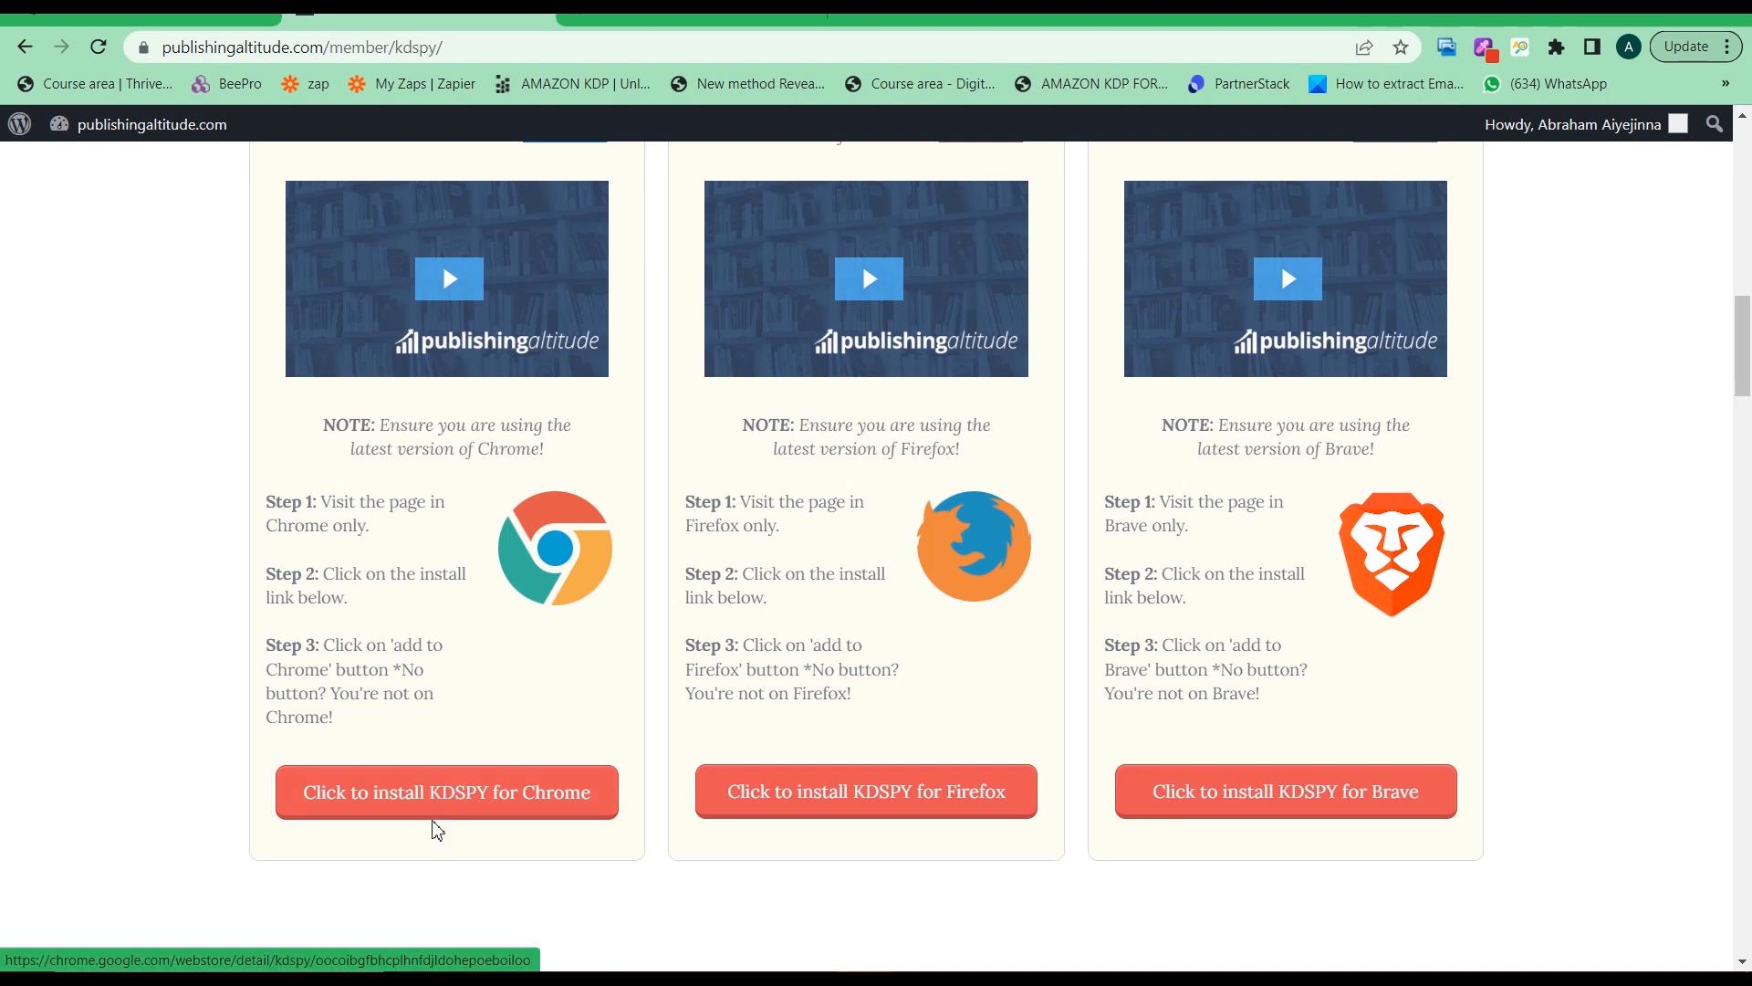
scroll(791, 682, "up", 1)
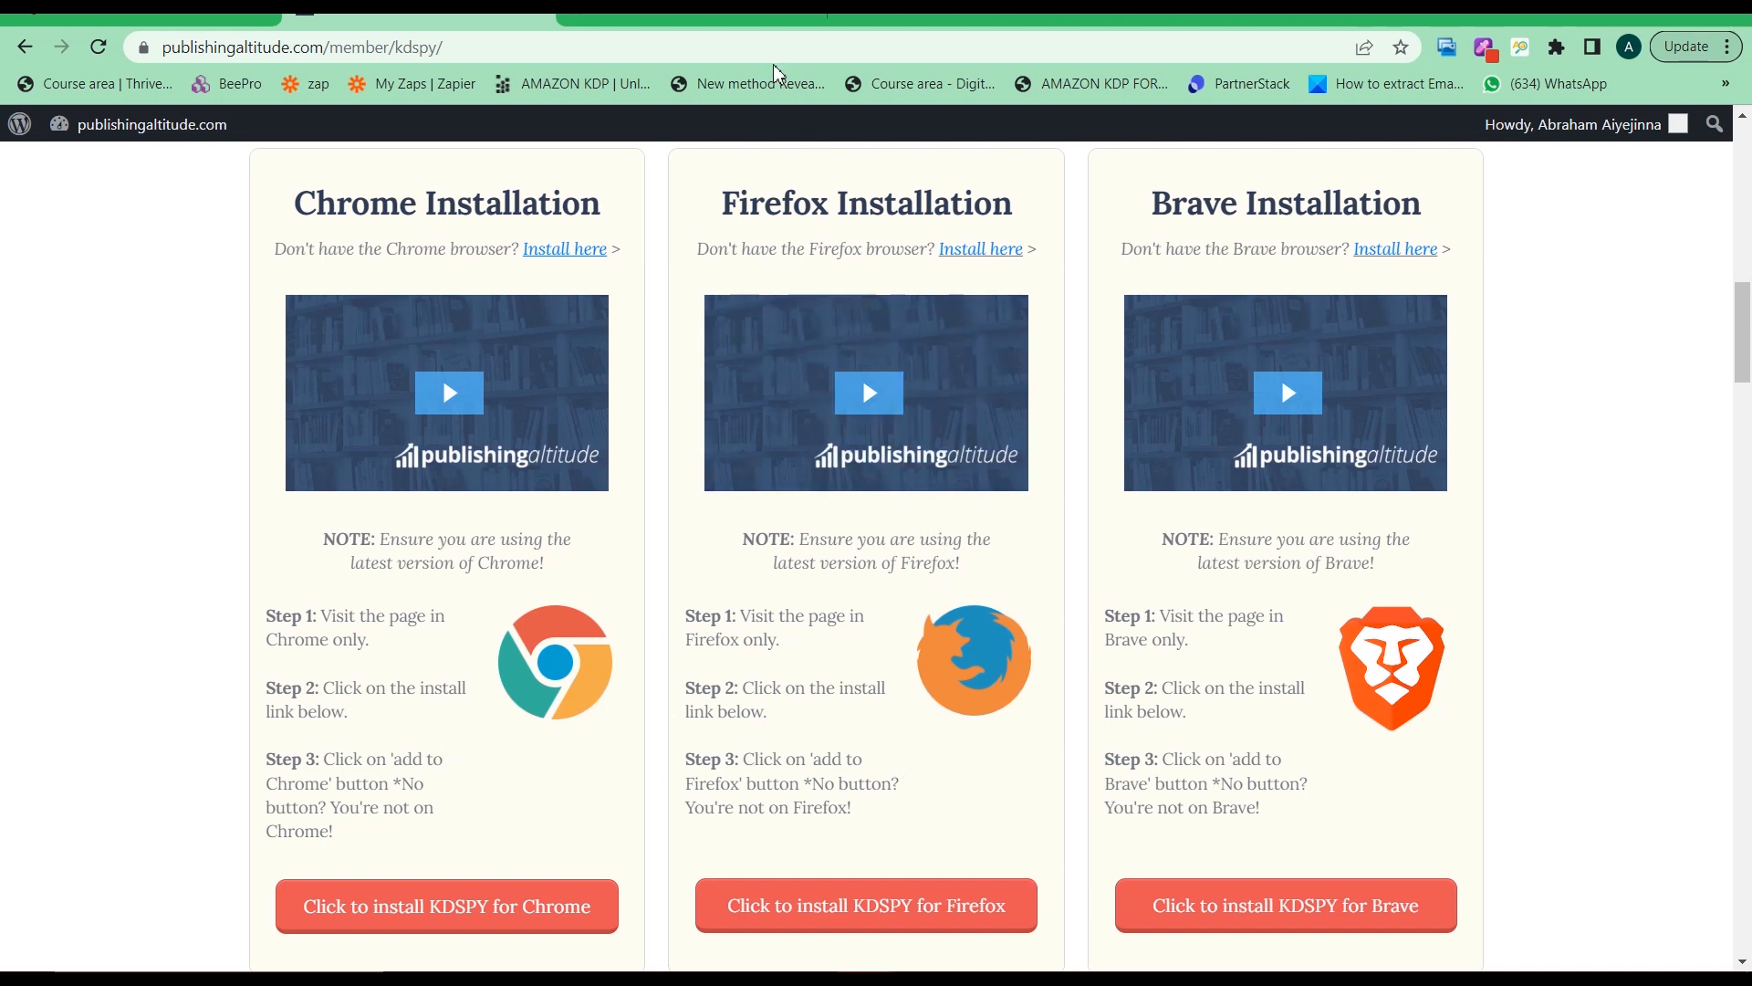
Glance at the Web Store tab, then search Google for the KDSPY extension in a new tab
left_click(746, 23)
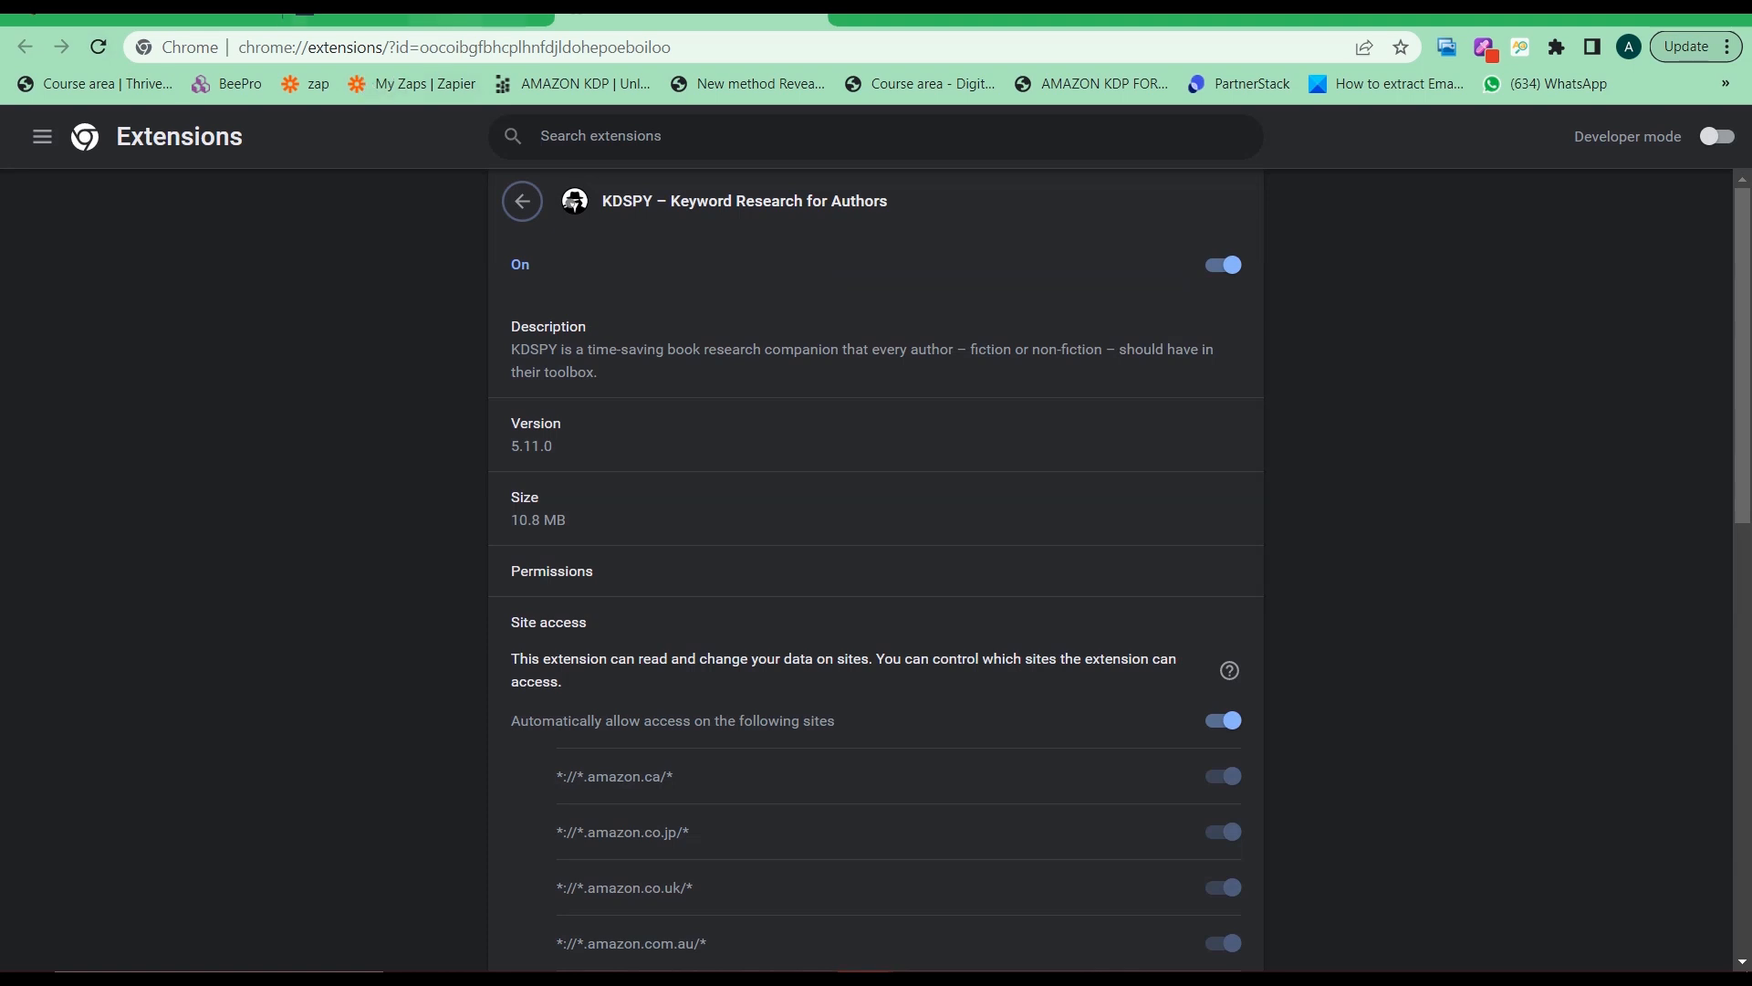
left_click(436, 22)
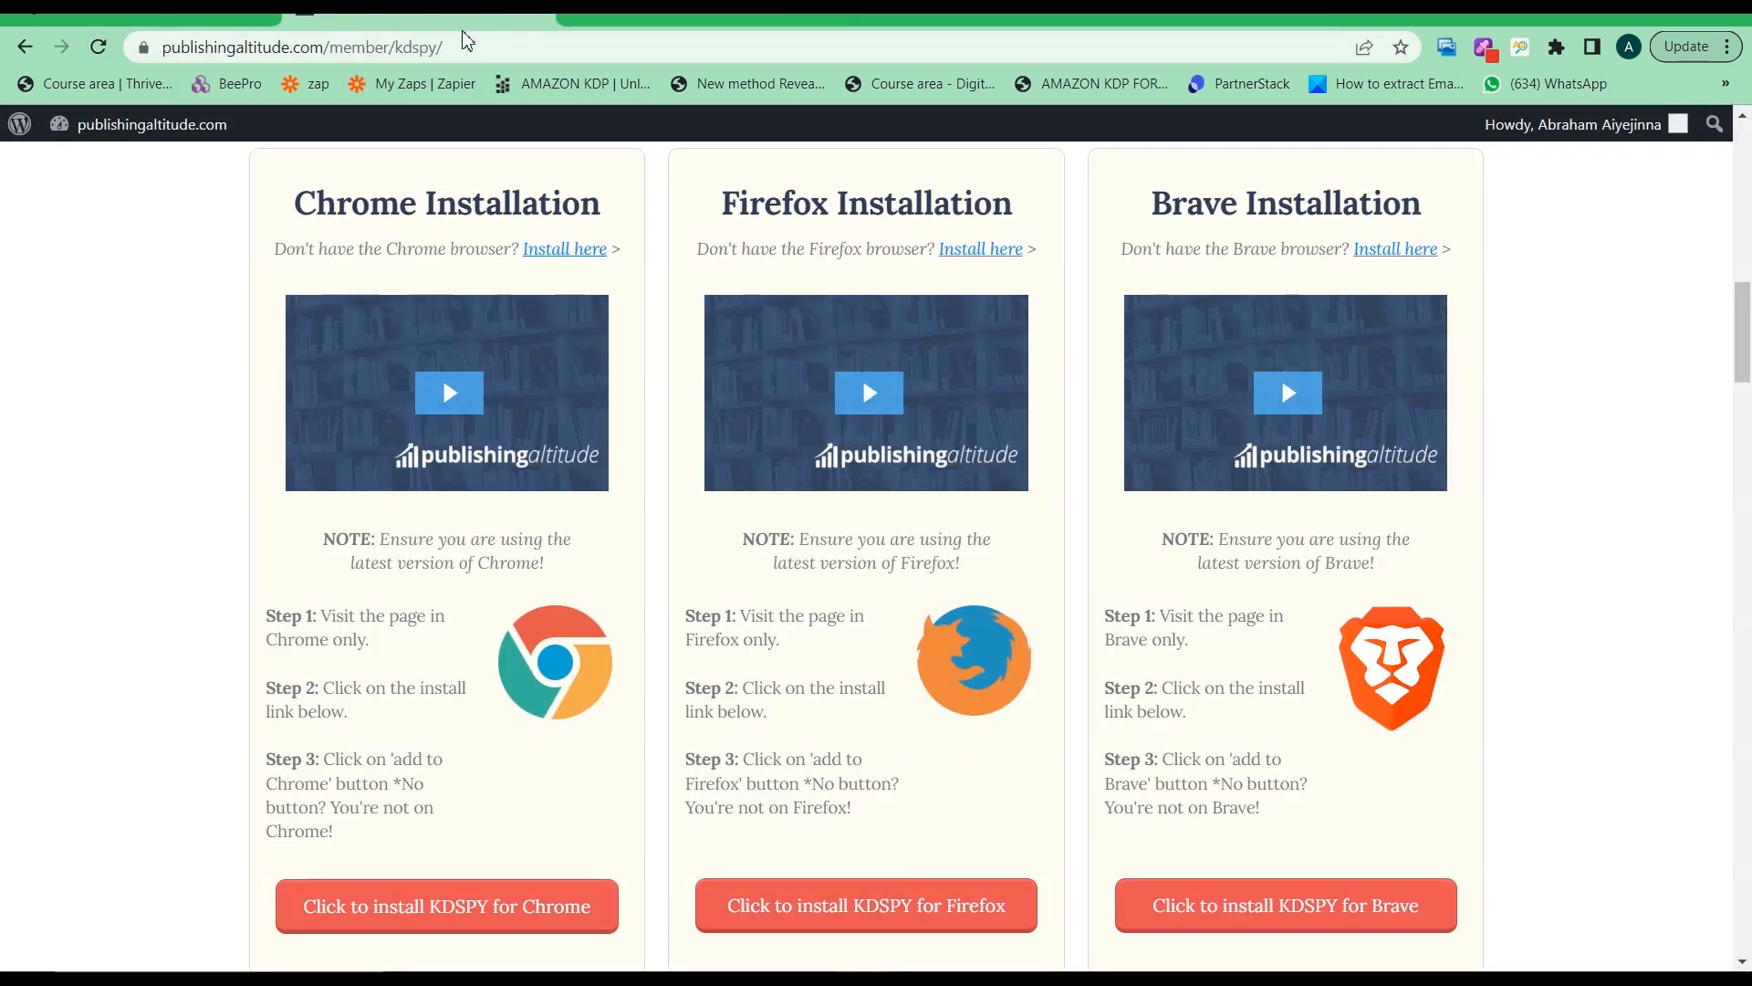
left_click(580, 18)
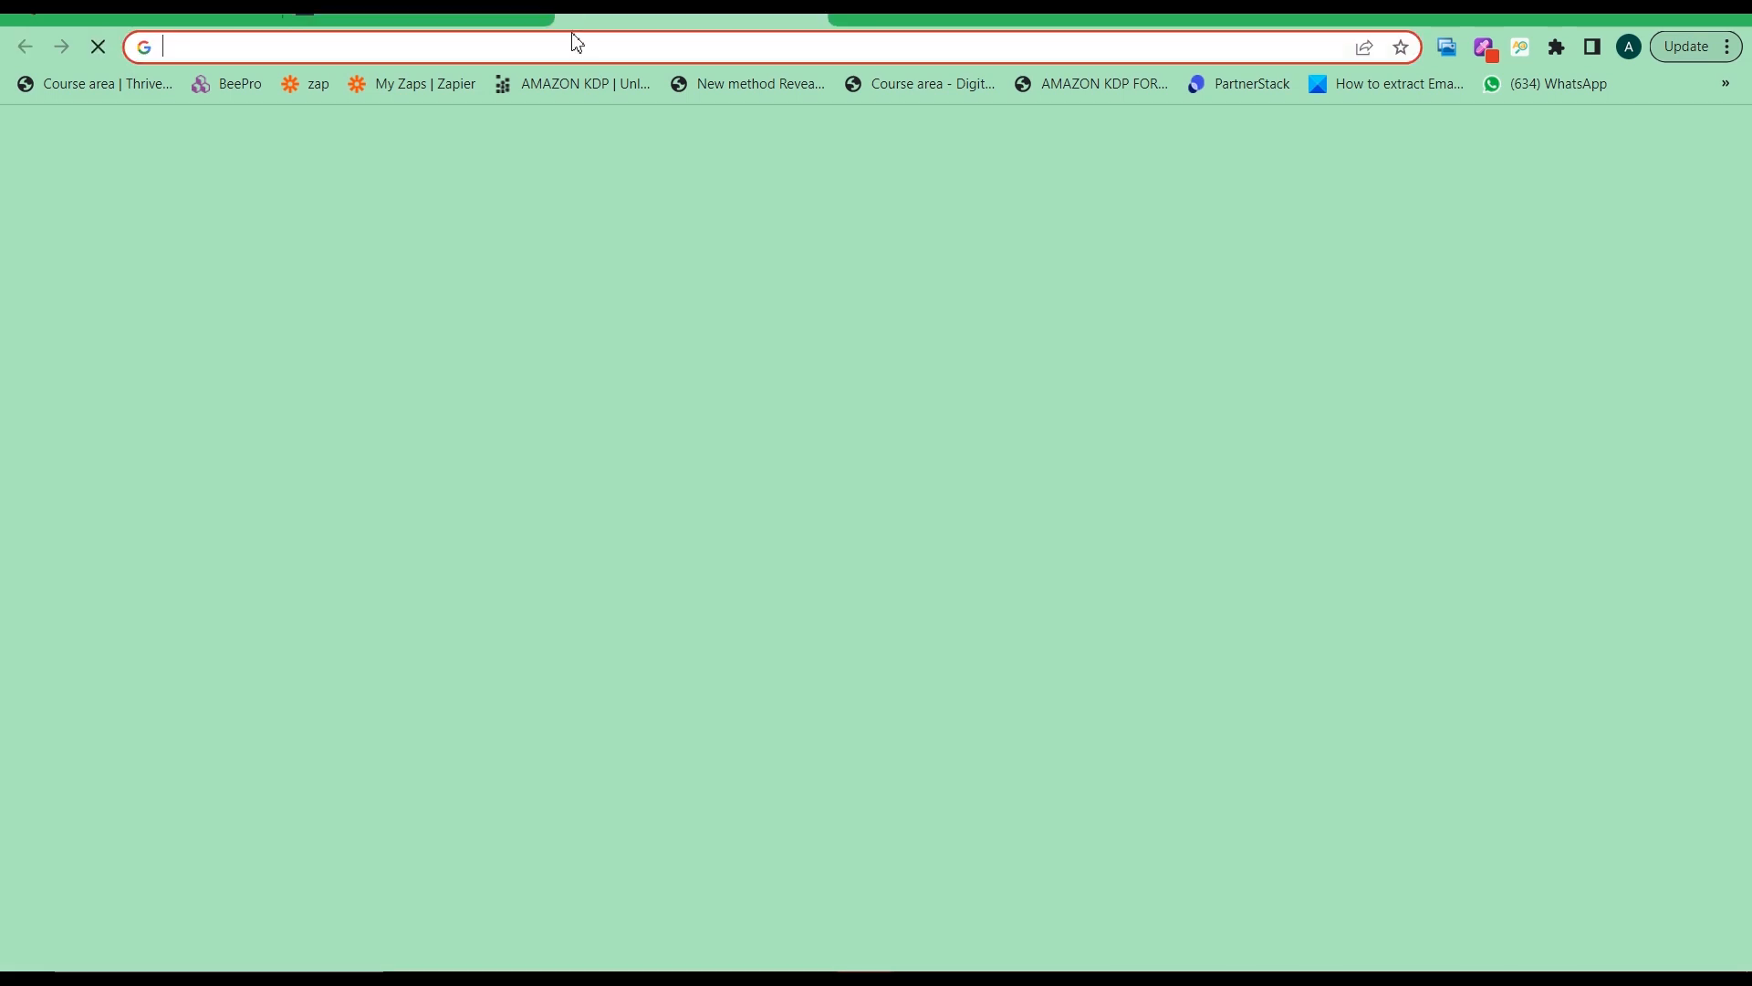
type("kdp")
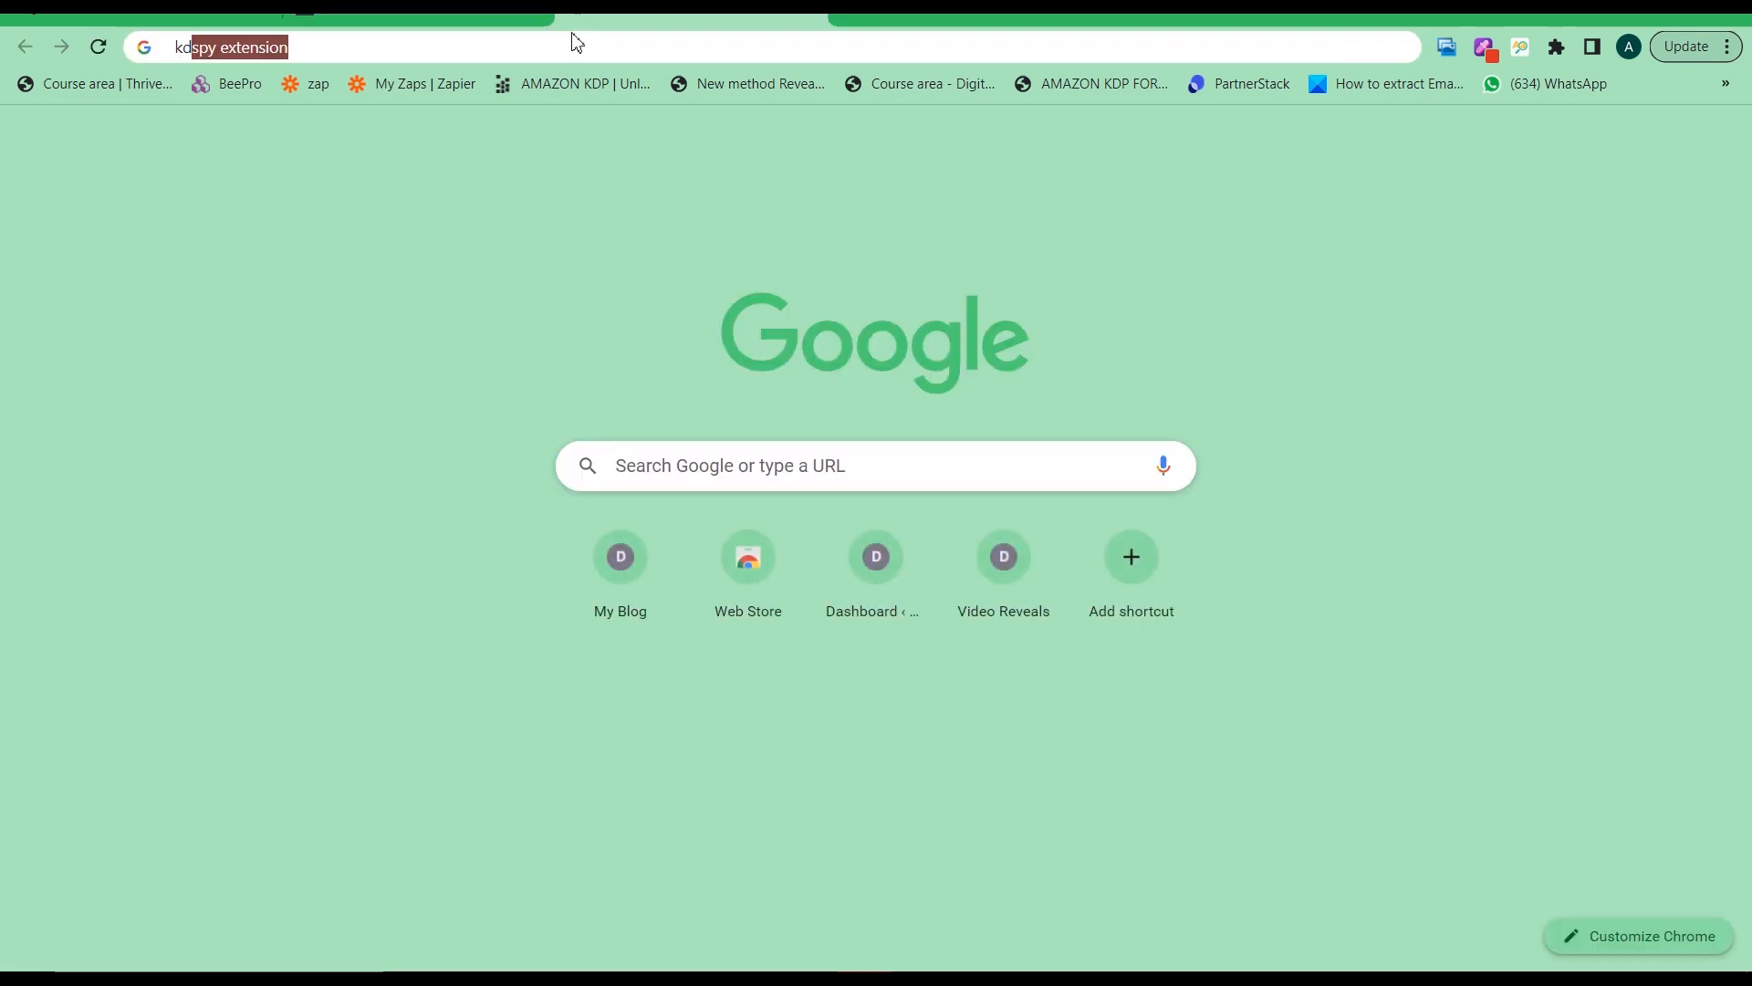
type("spy")
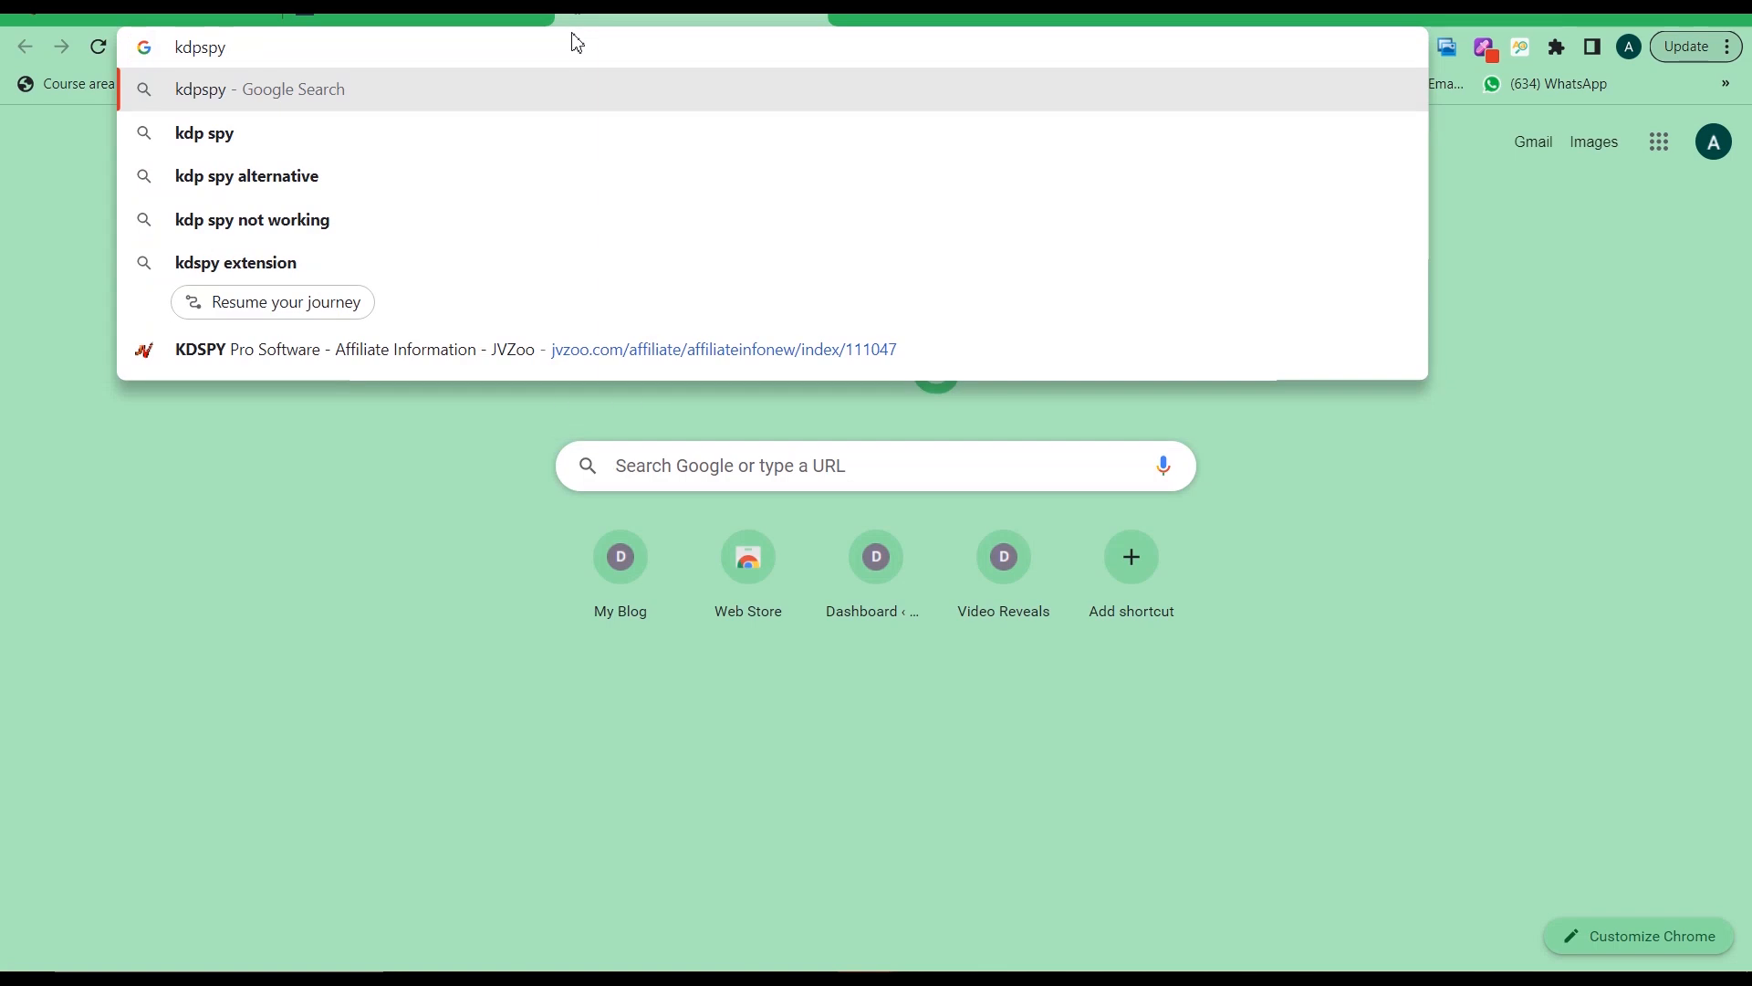
left_click(426, 301)
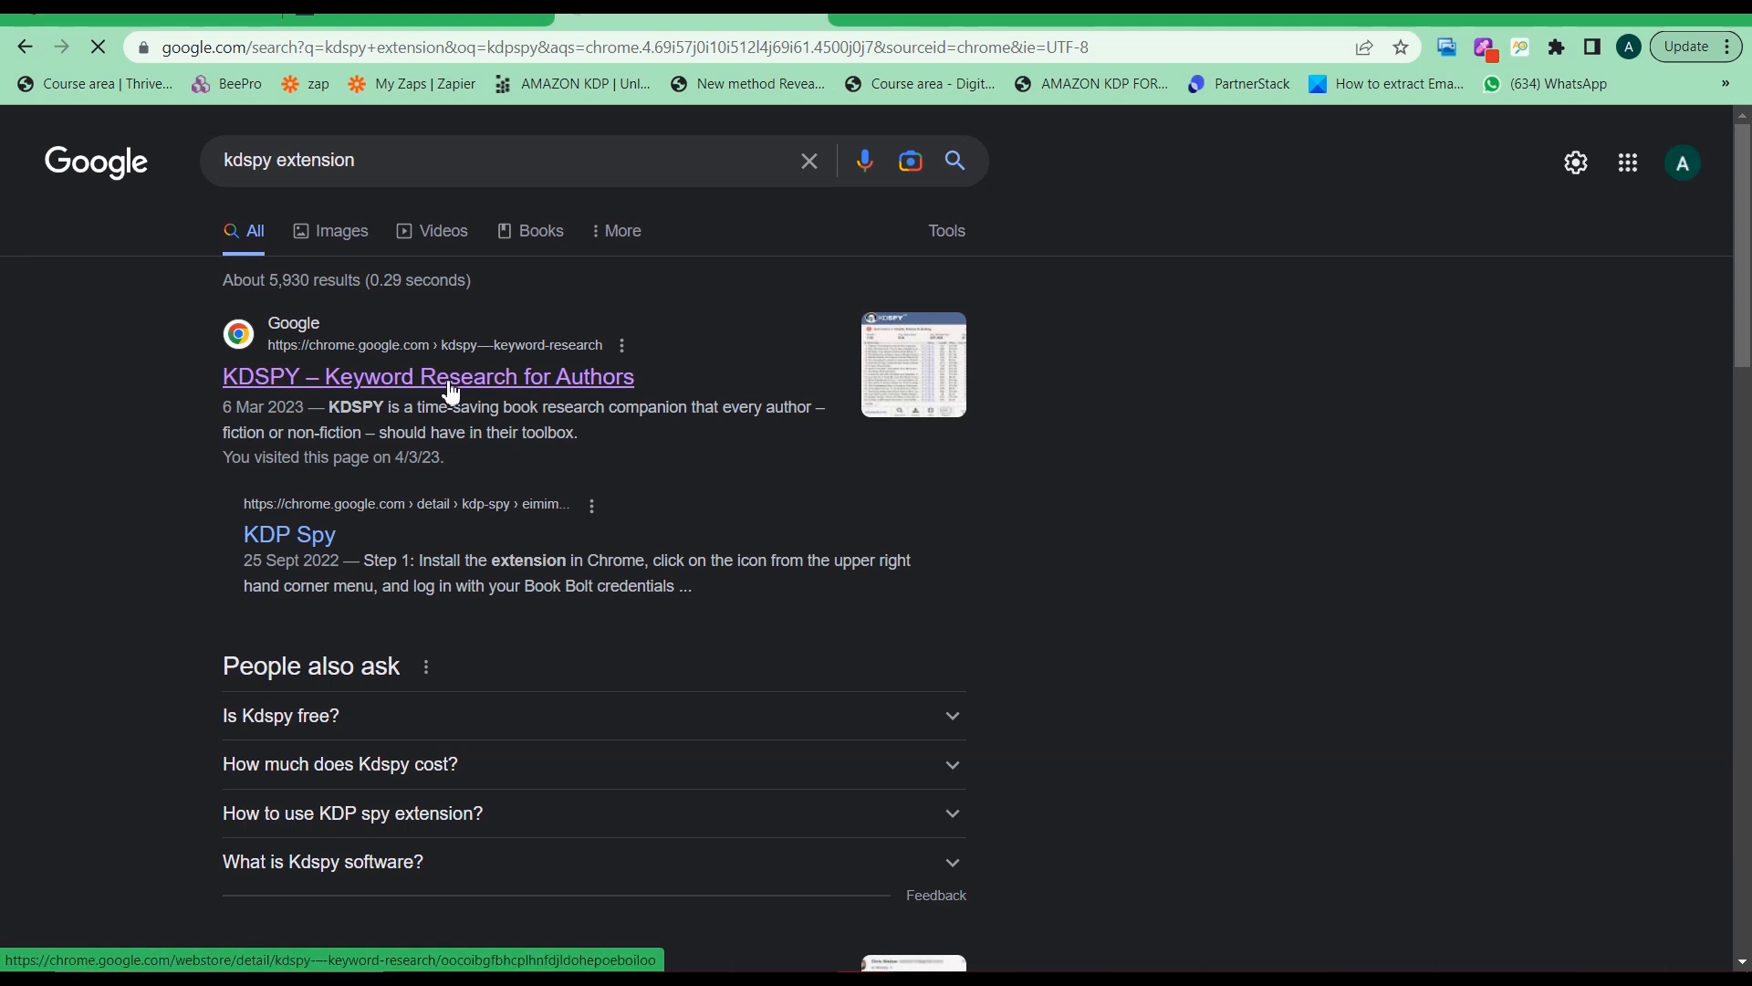
Return to the KDSPY installation page and scroll to the Chrome, Firefox and Brave install links
left_click(418, 17)
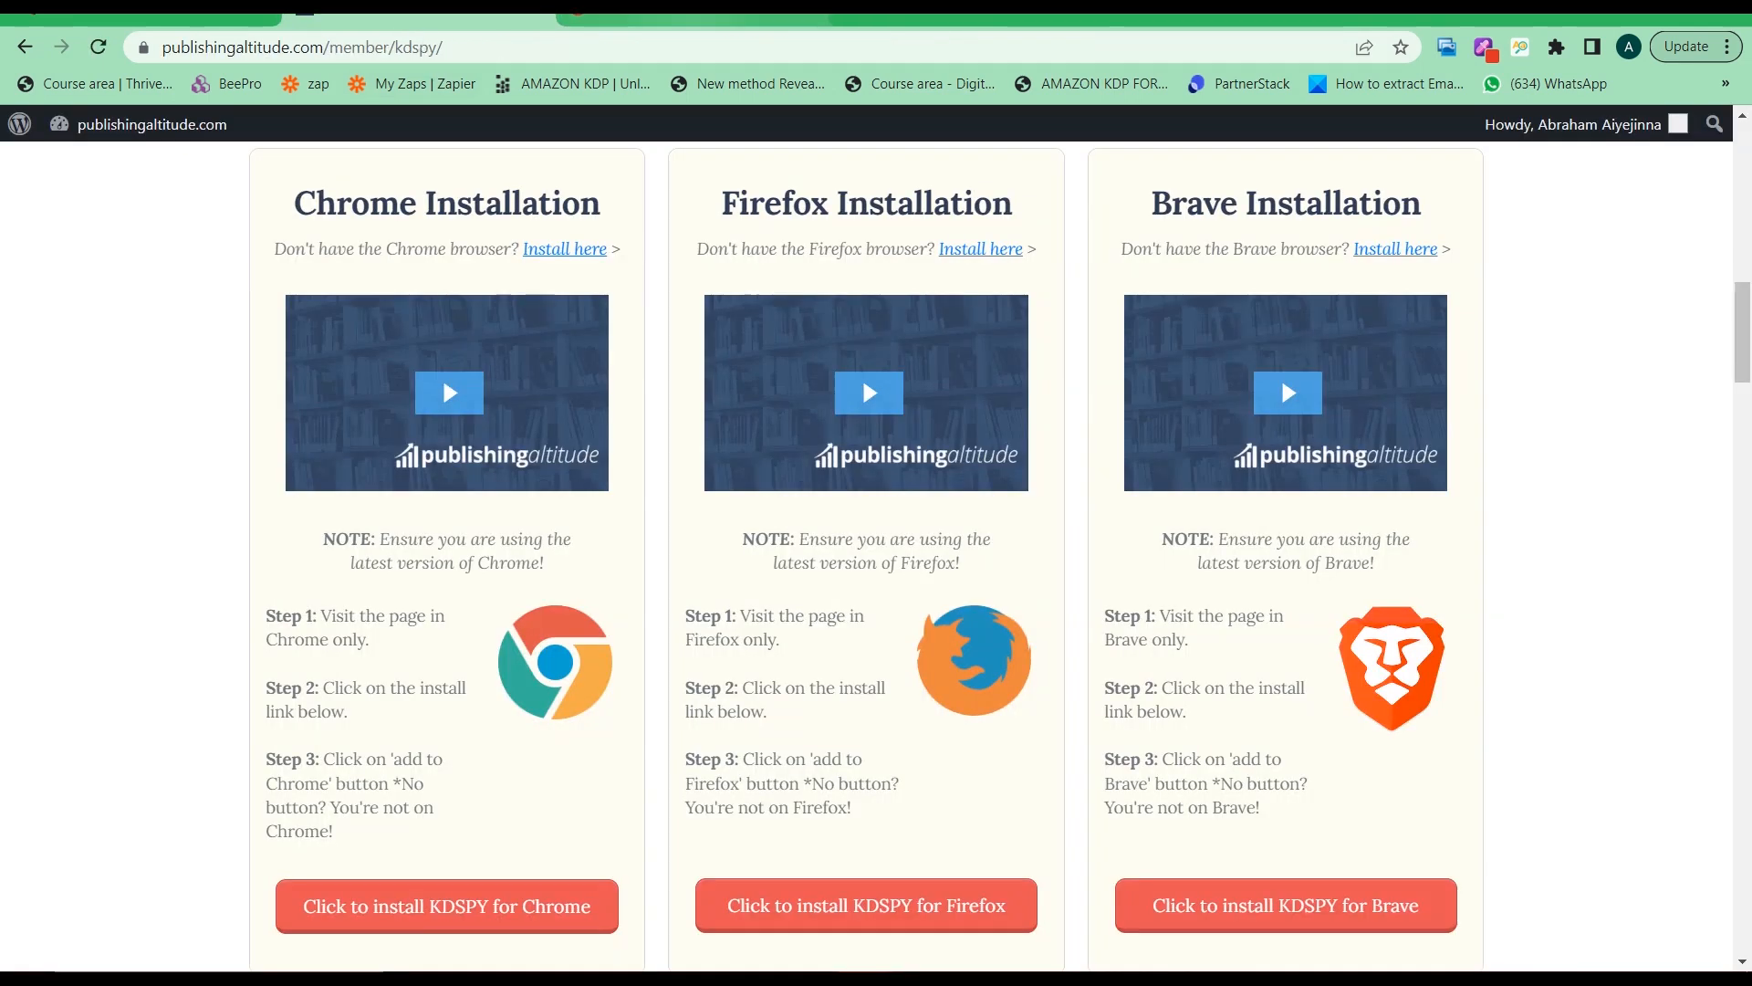
left_click(703, 16)
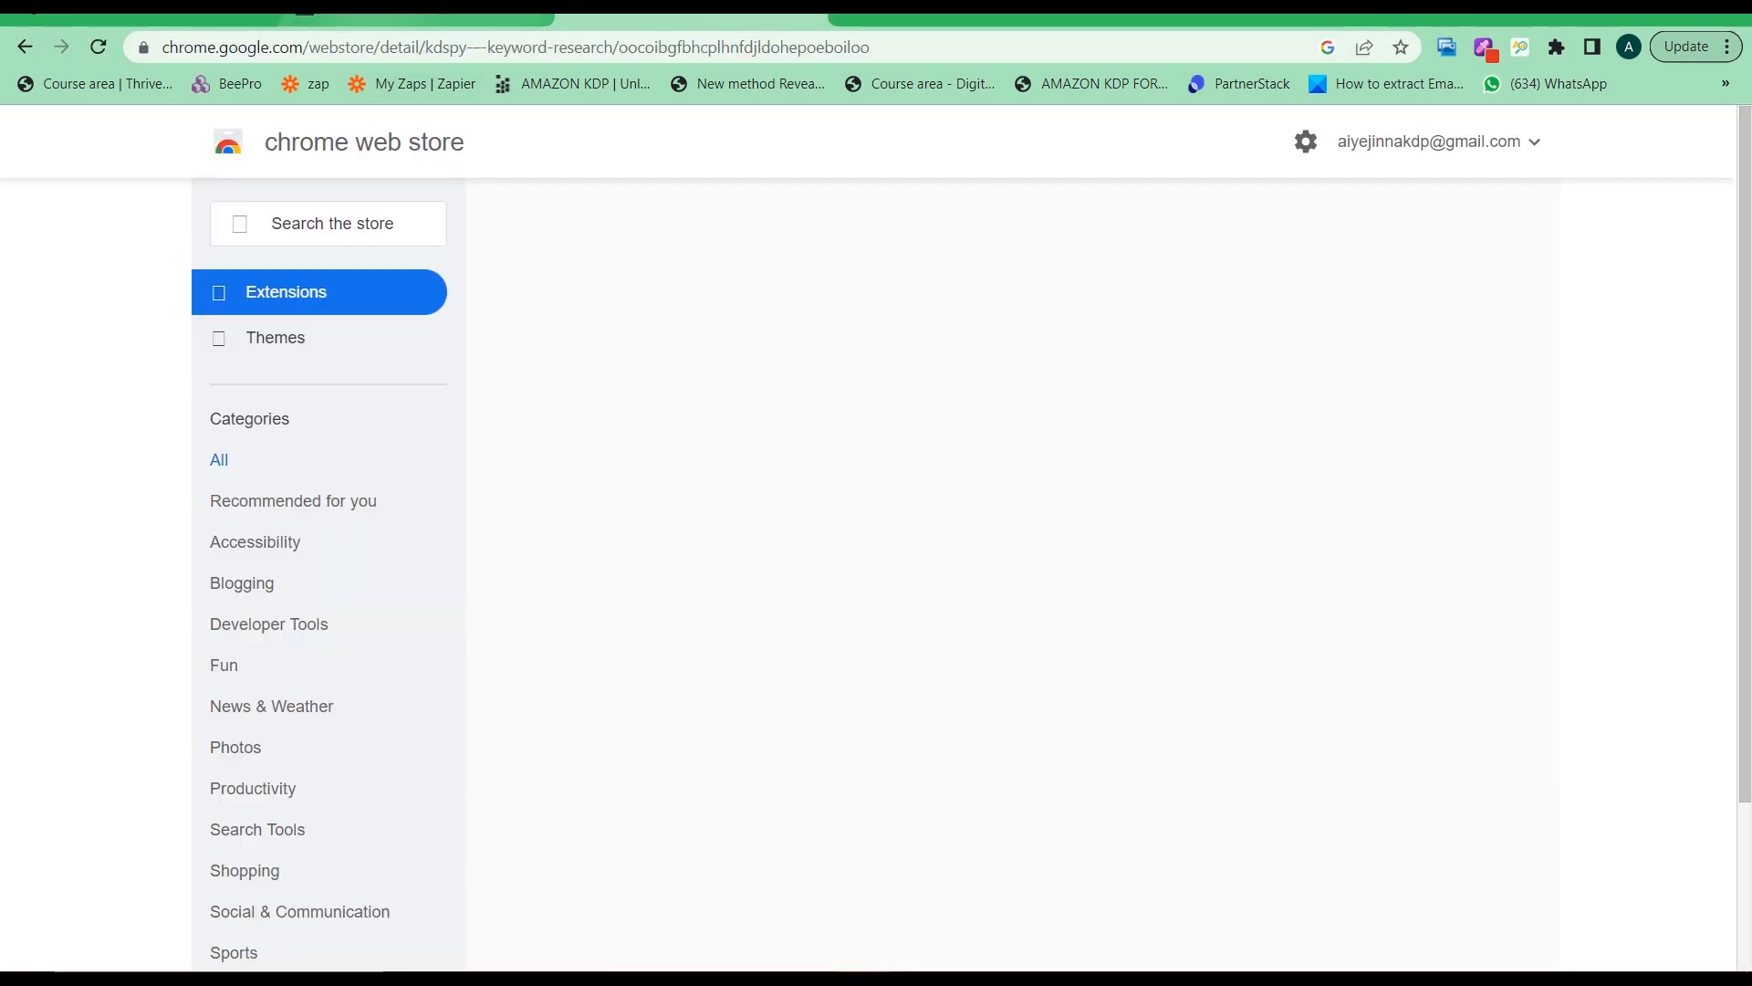
left_click(411, 17)
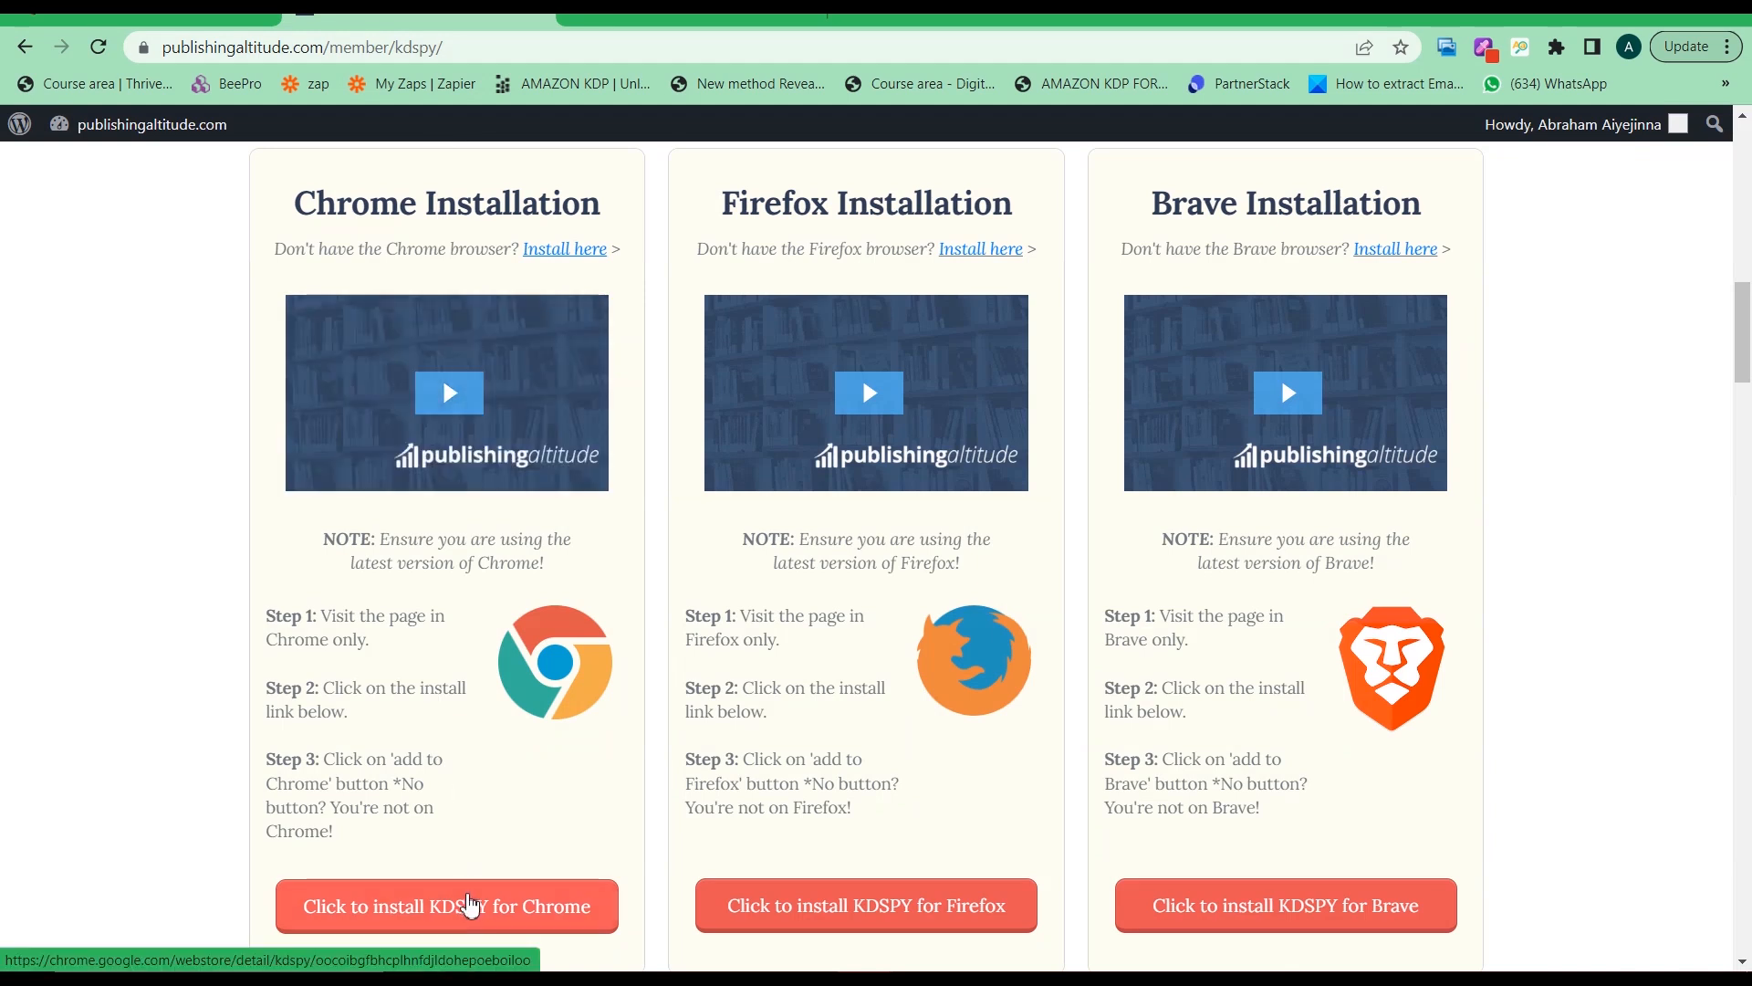
scroll(466, 904, "down", 1)
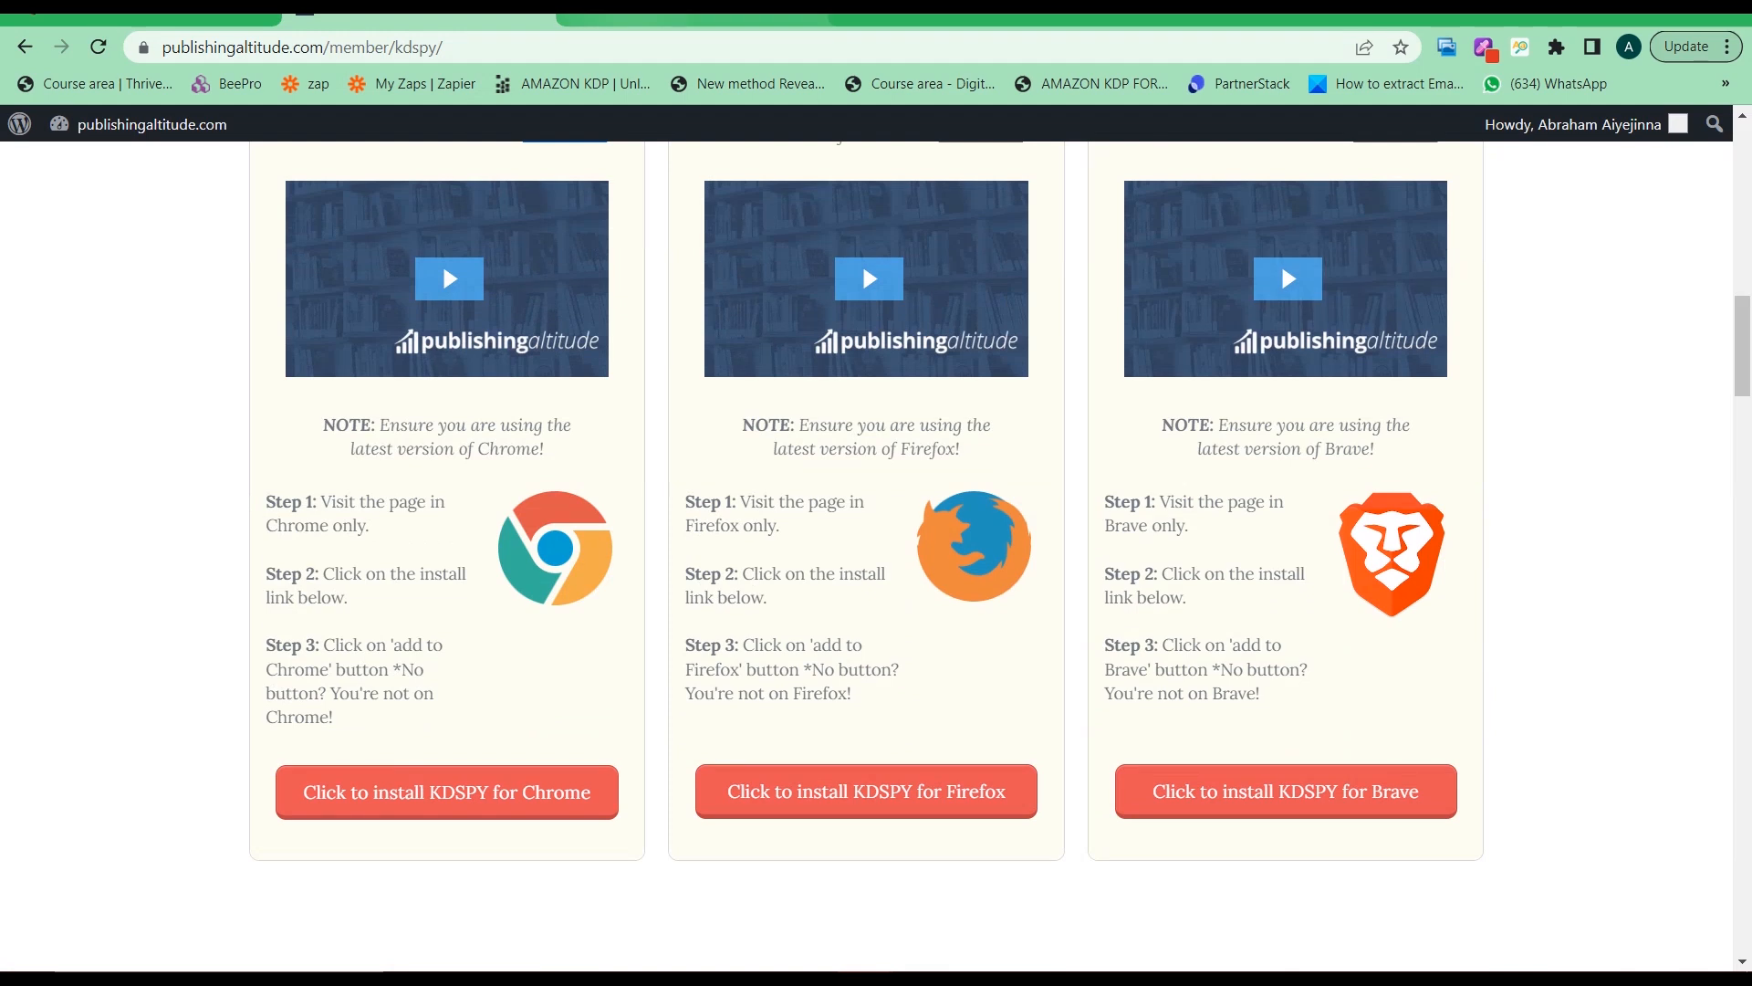
Remove the KDSPY – Keyword Research for Authors extension from the Extensions menu and confirm
left_click(1556, 52)
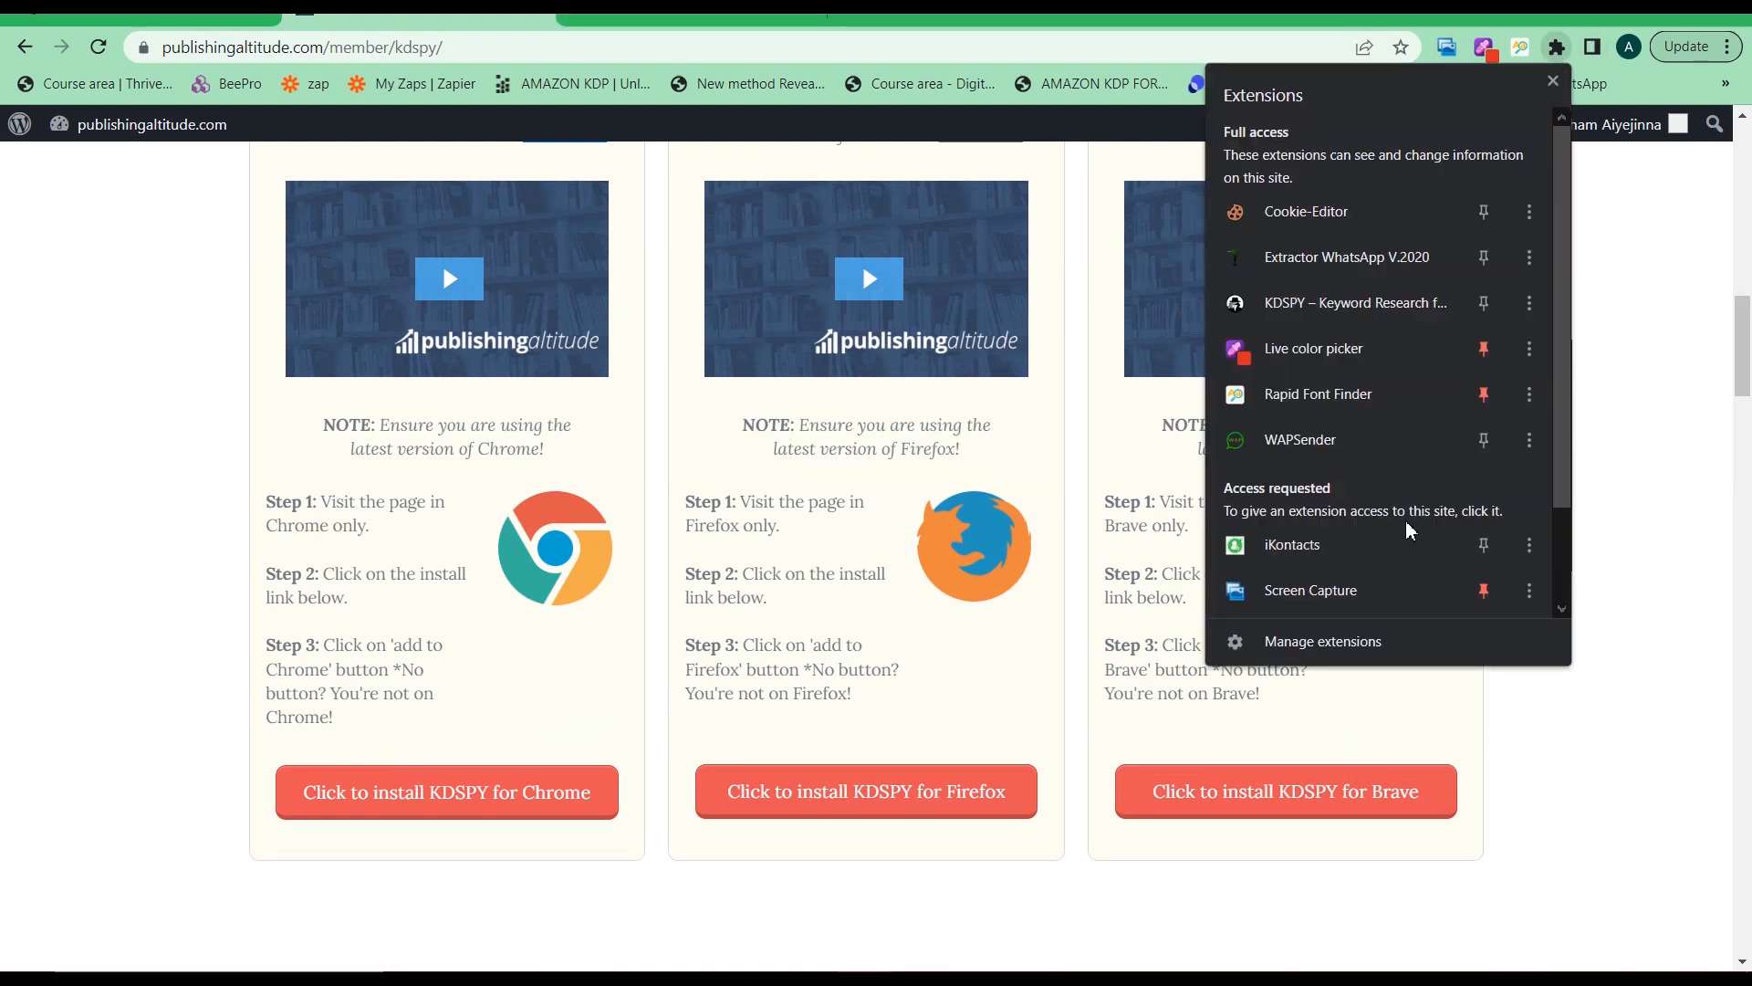
scroll(1409, 532, "down", 2)
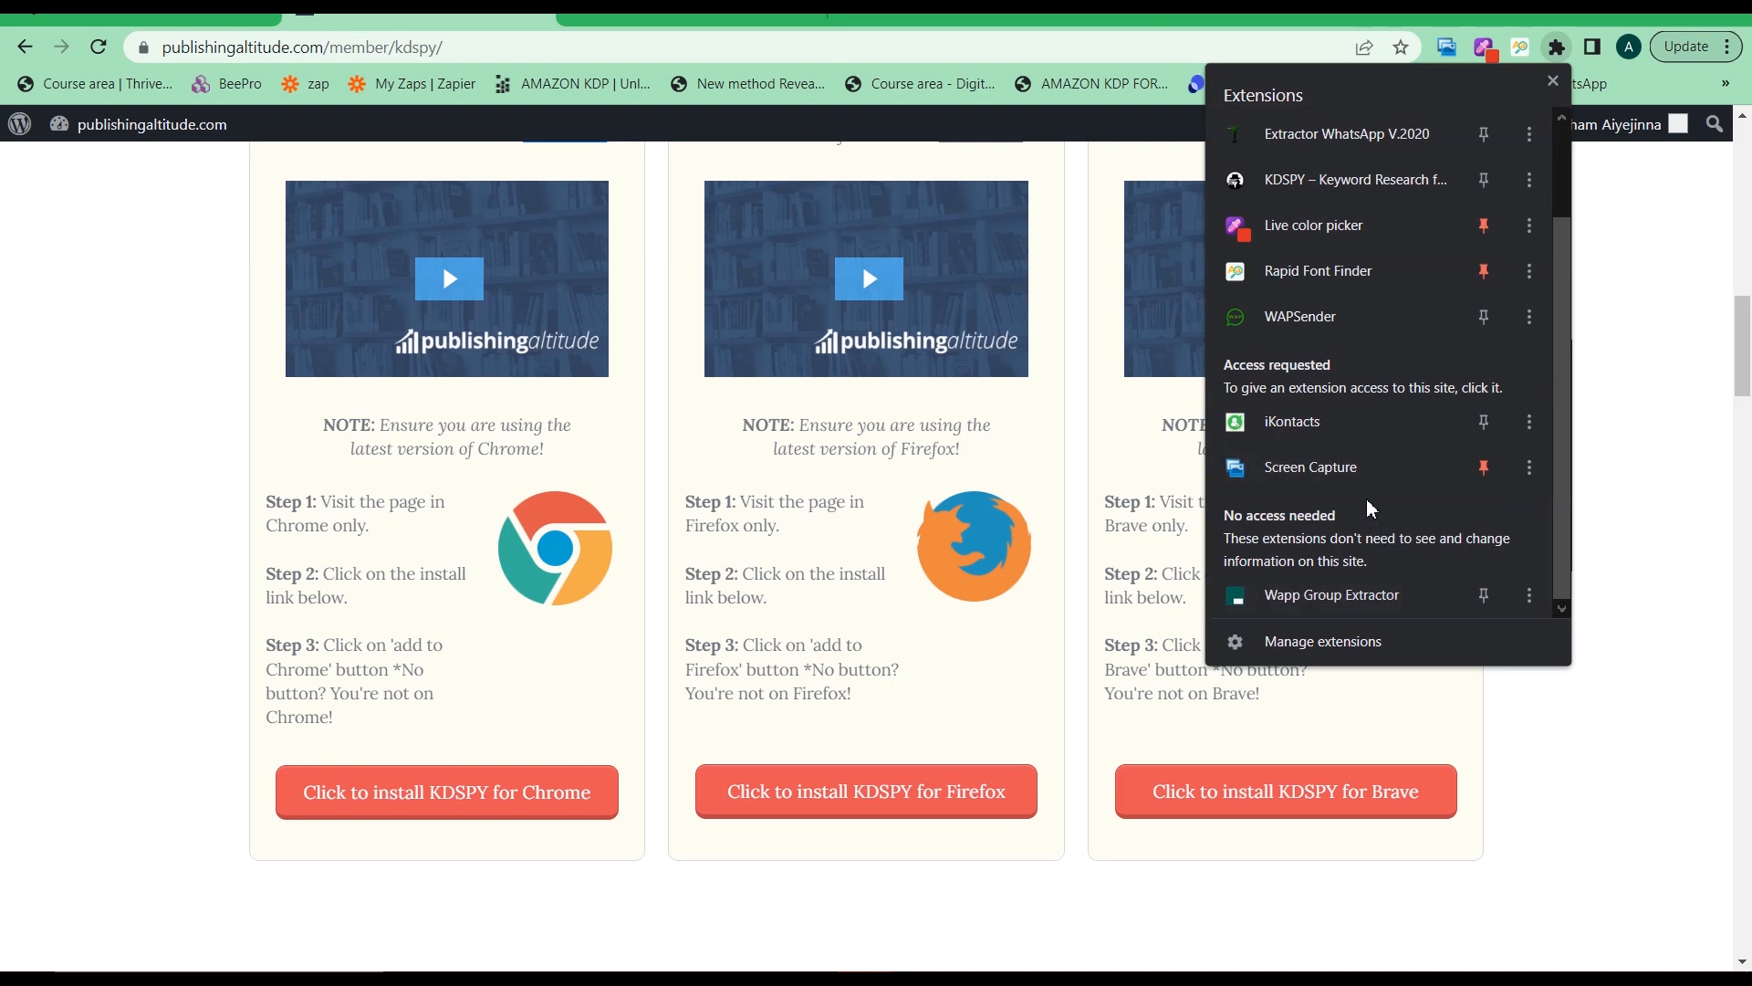
scroll(1369, 506, "up", 2)
scroll(1365, 471, "down", 2)
scroll(1440, 511, "up", 2)
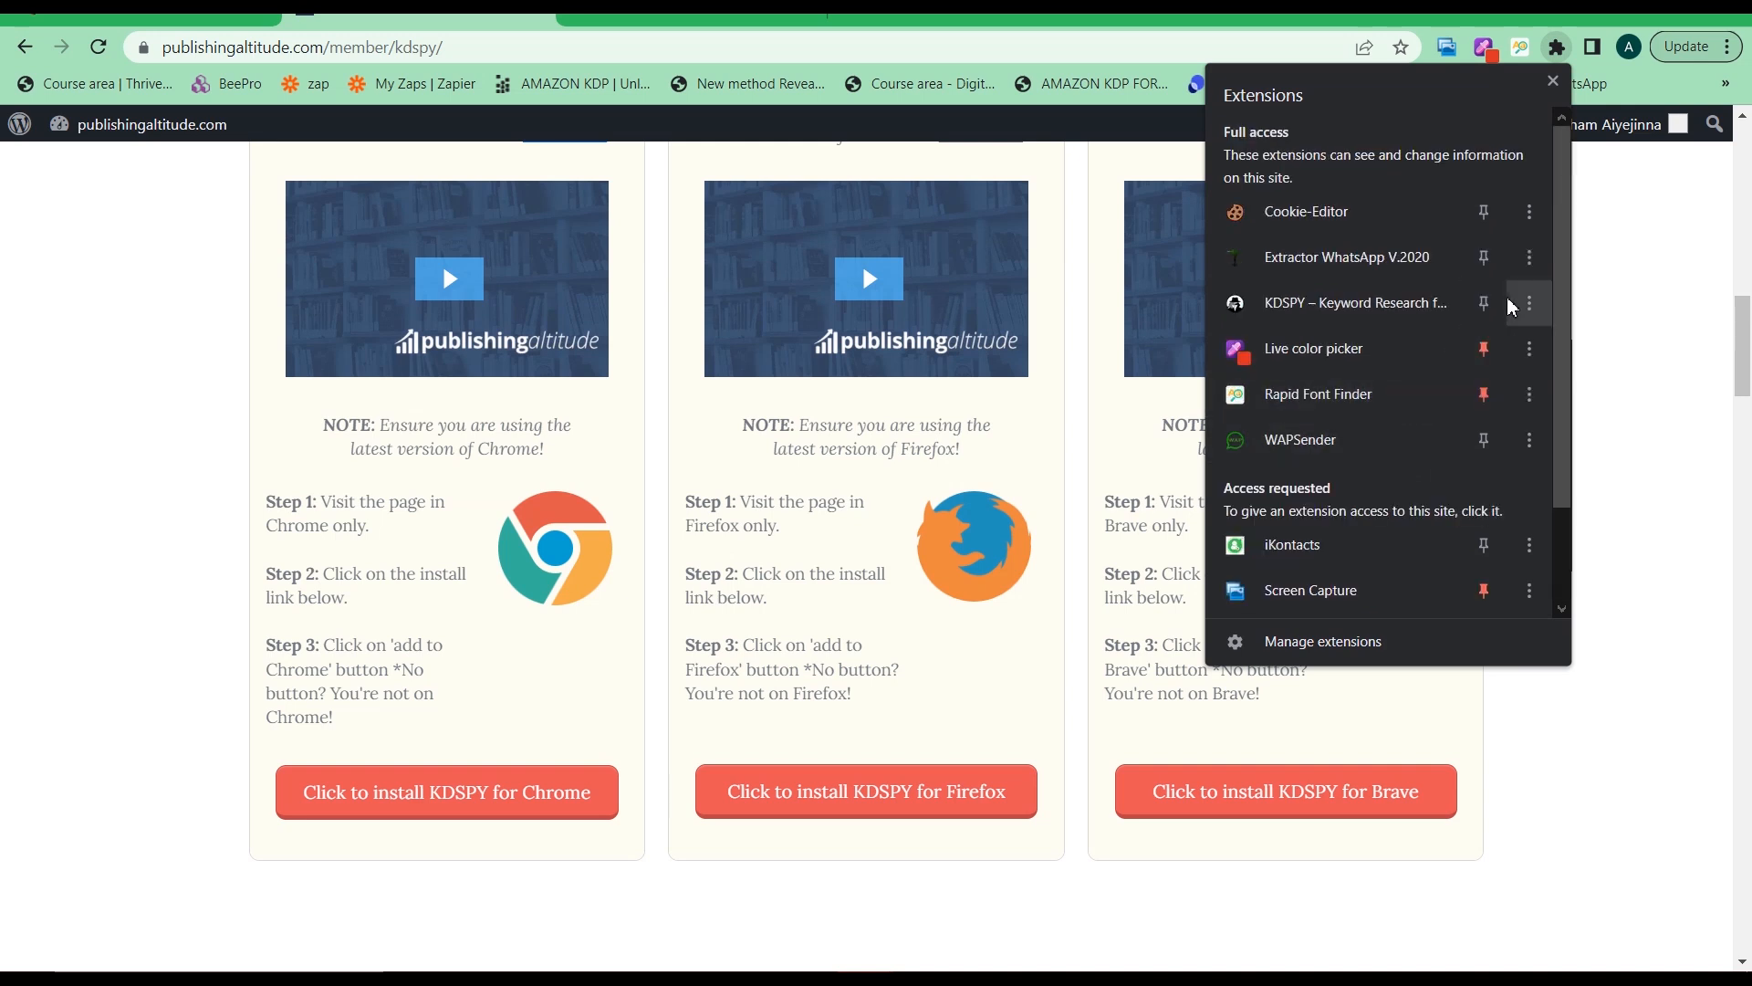
left_click(1531, 308)
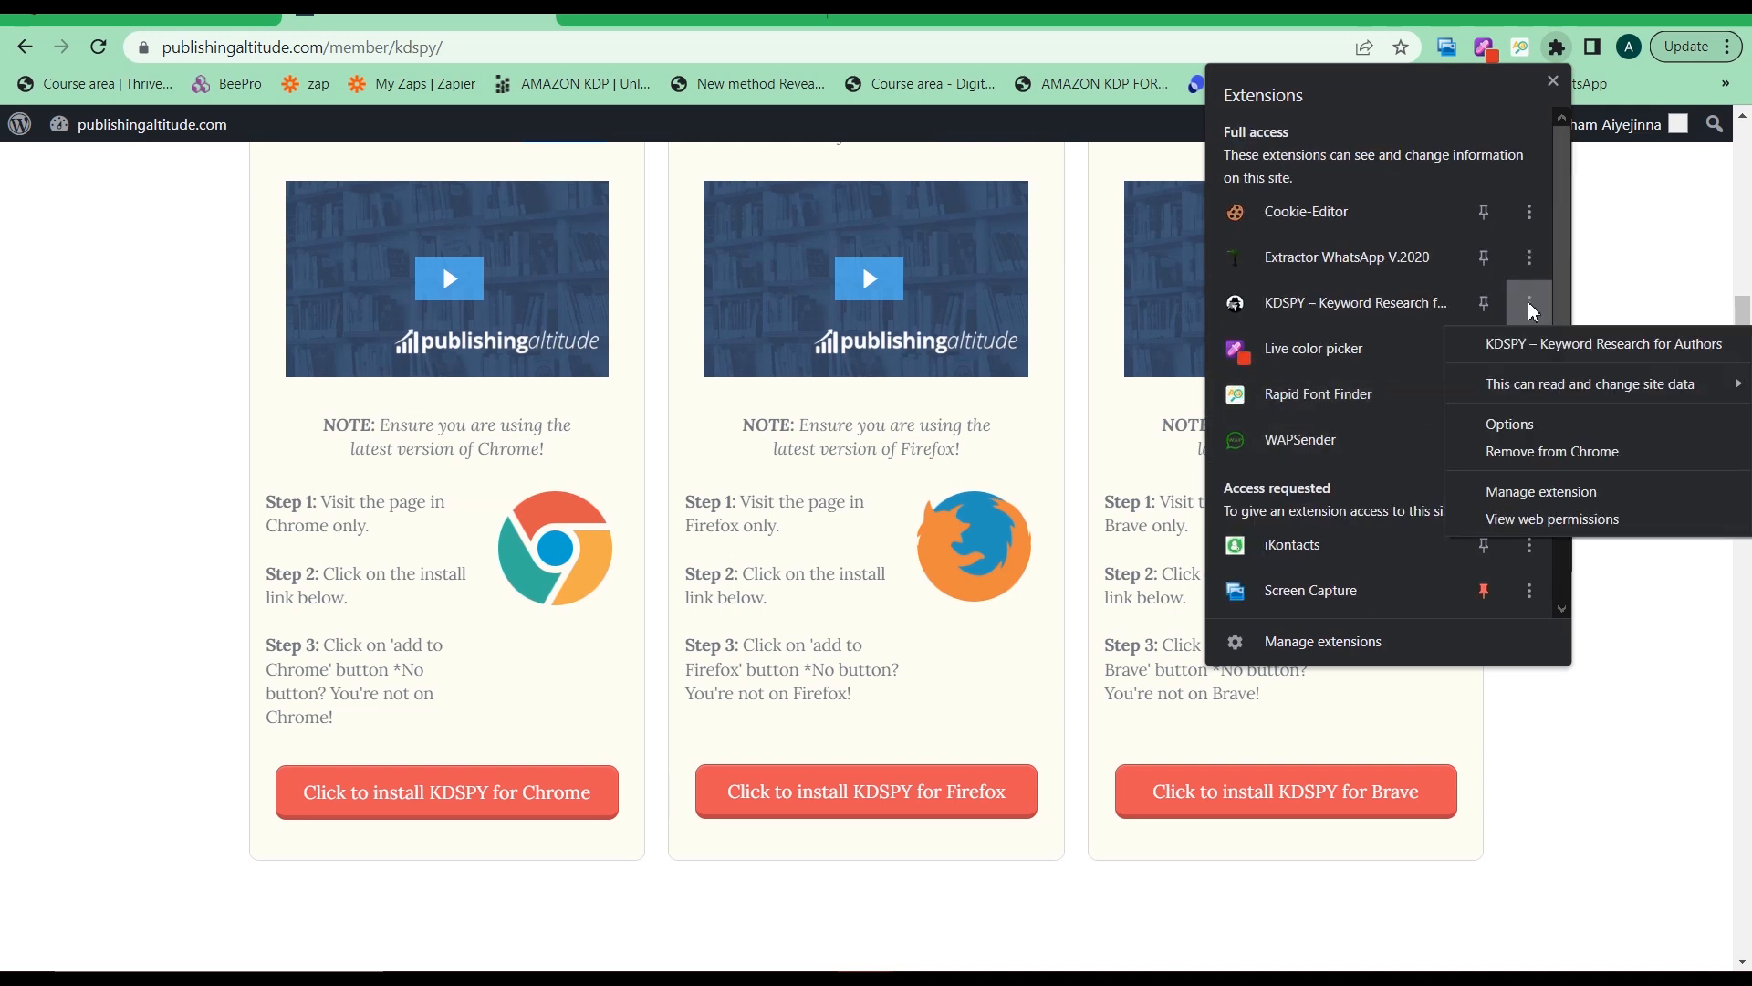
left_click(1546, 452)
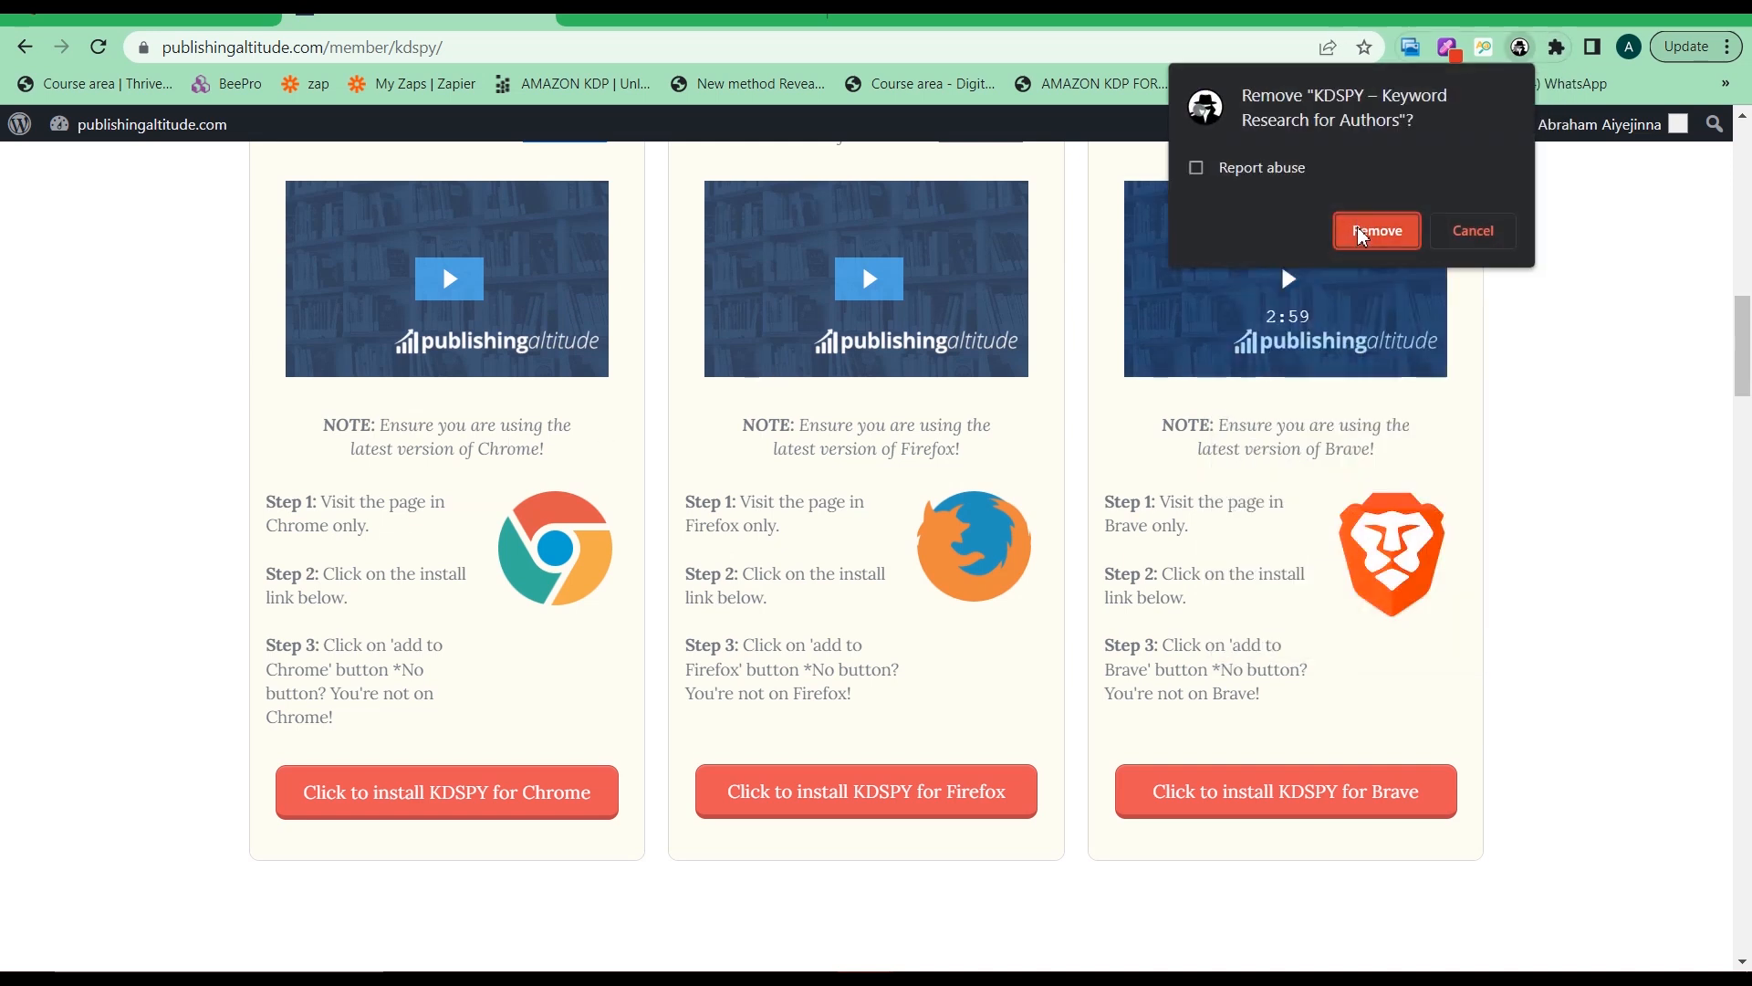
left_click(1362, 236)
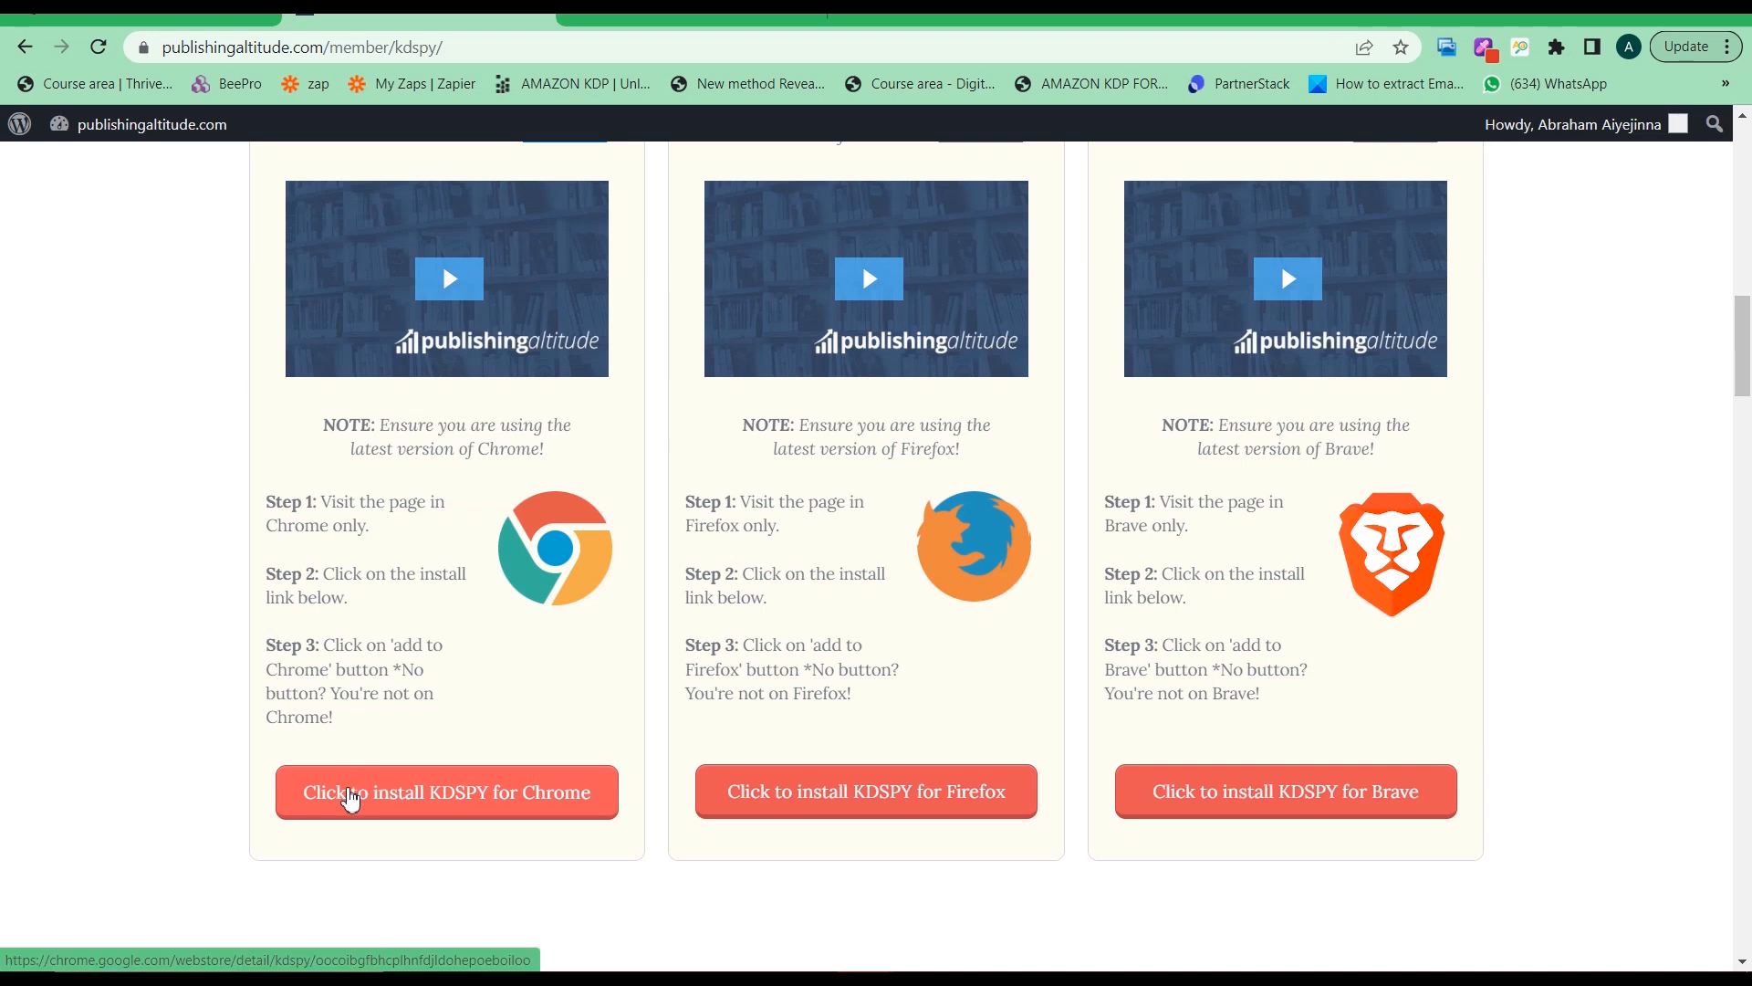
Open KDSPY's Chrome Web Store listing from the install link and add the extension to Chrome
left_click(351, 799)
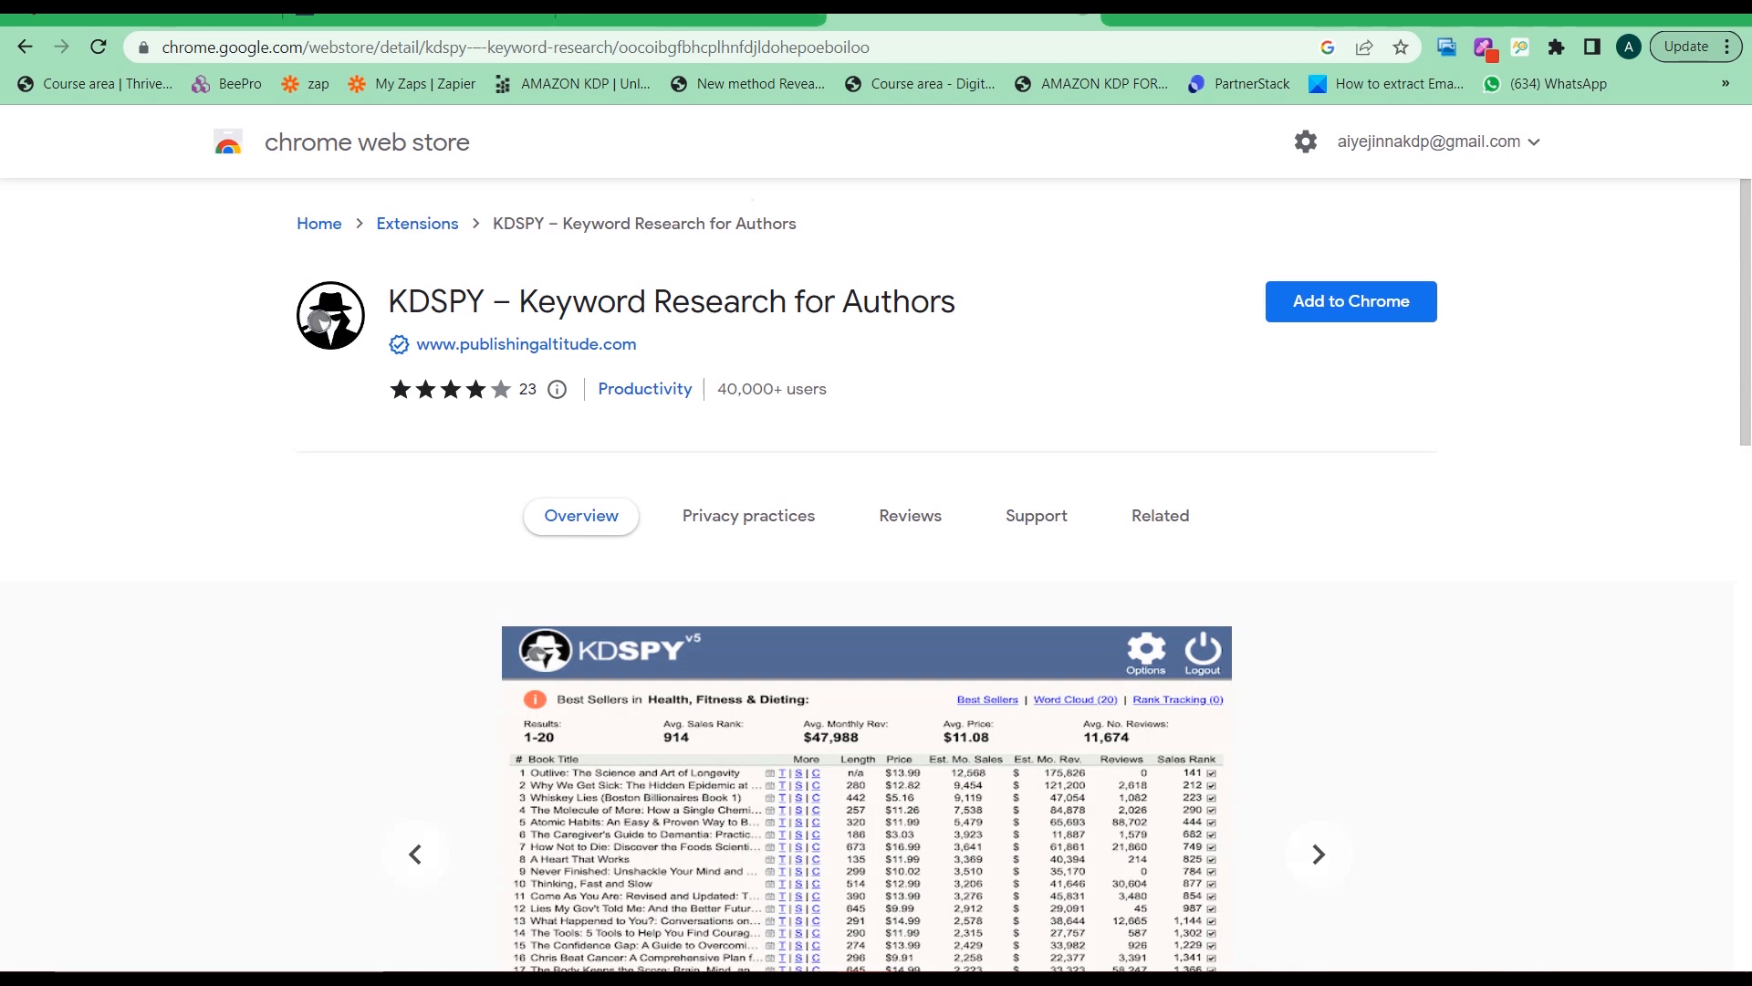
left_click(1082, 11)
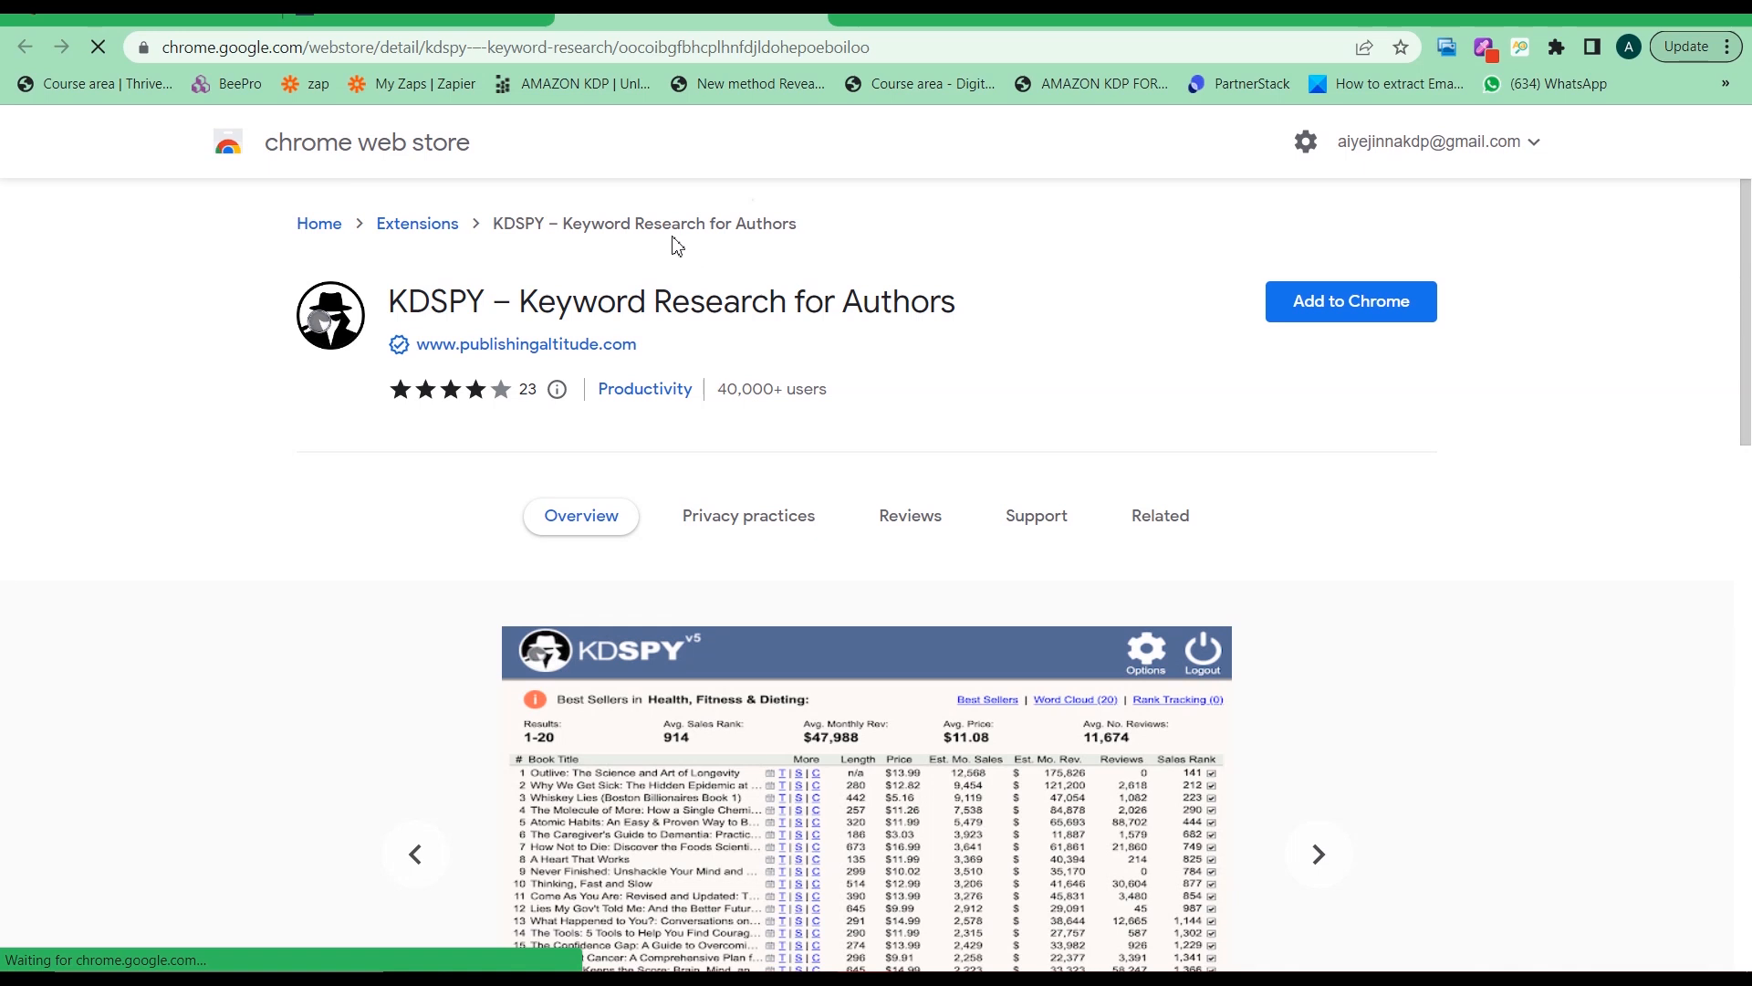
left_click(1391, 324)
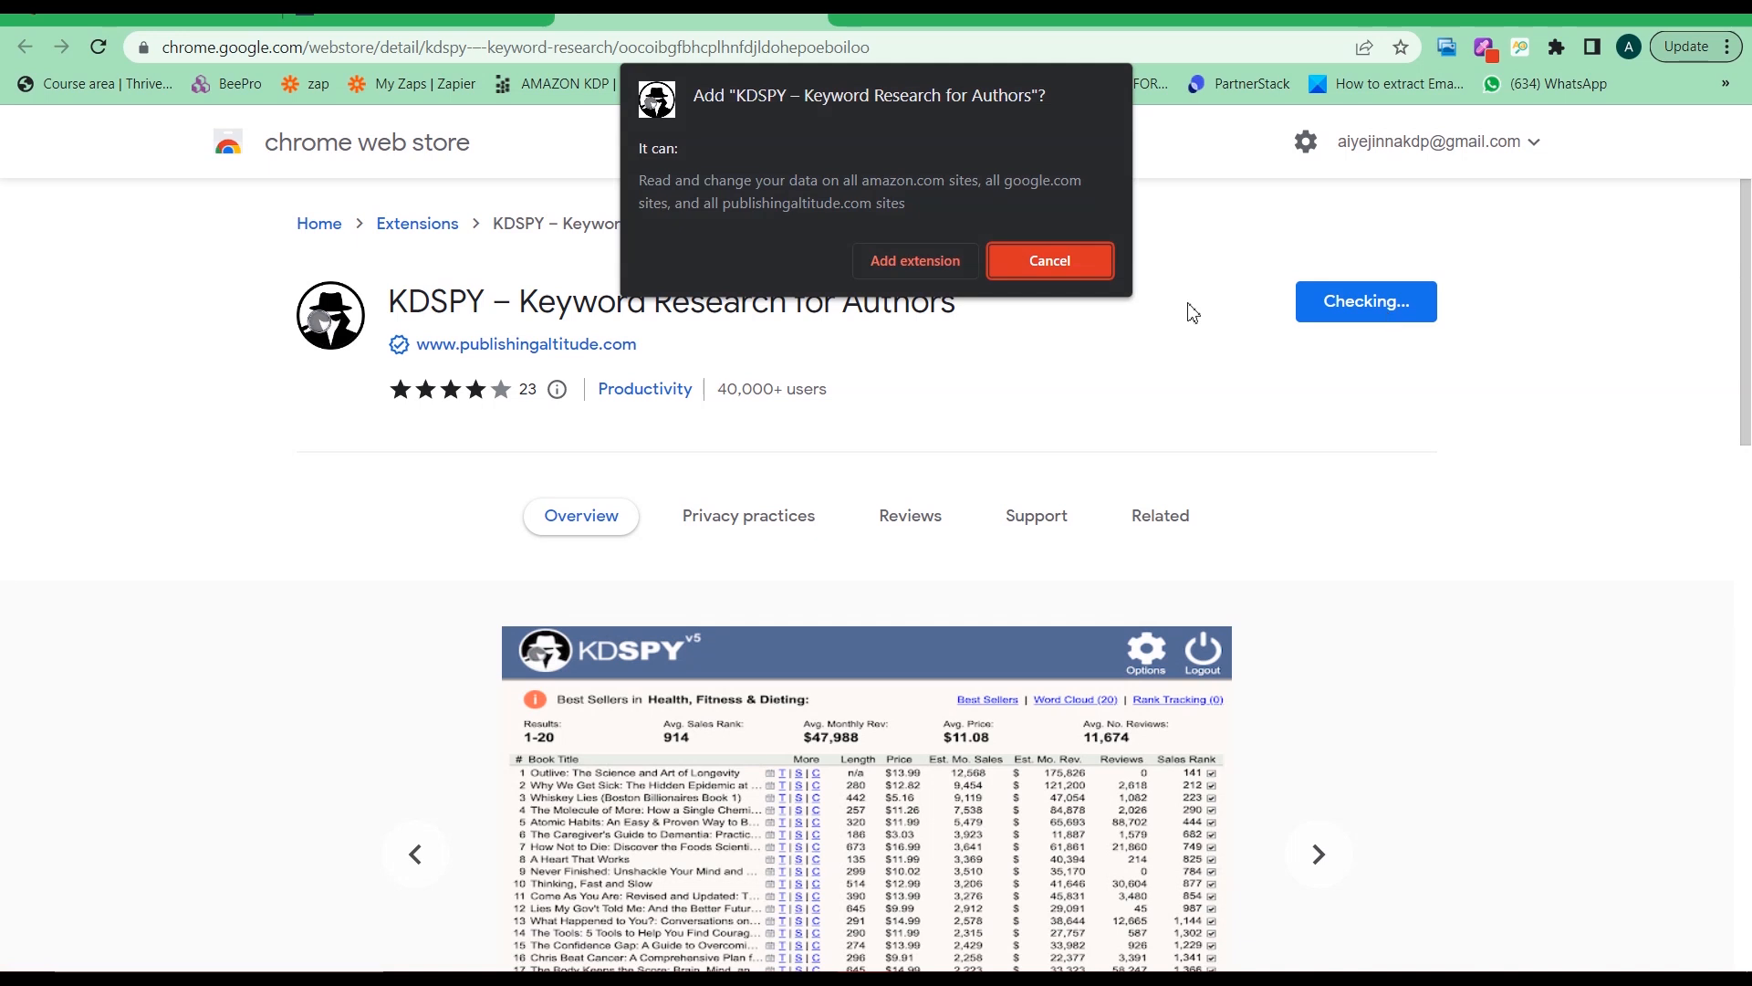
left_click(915, 262)
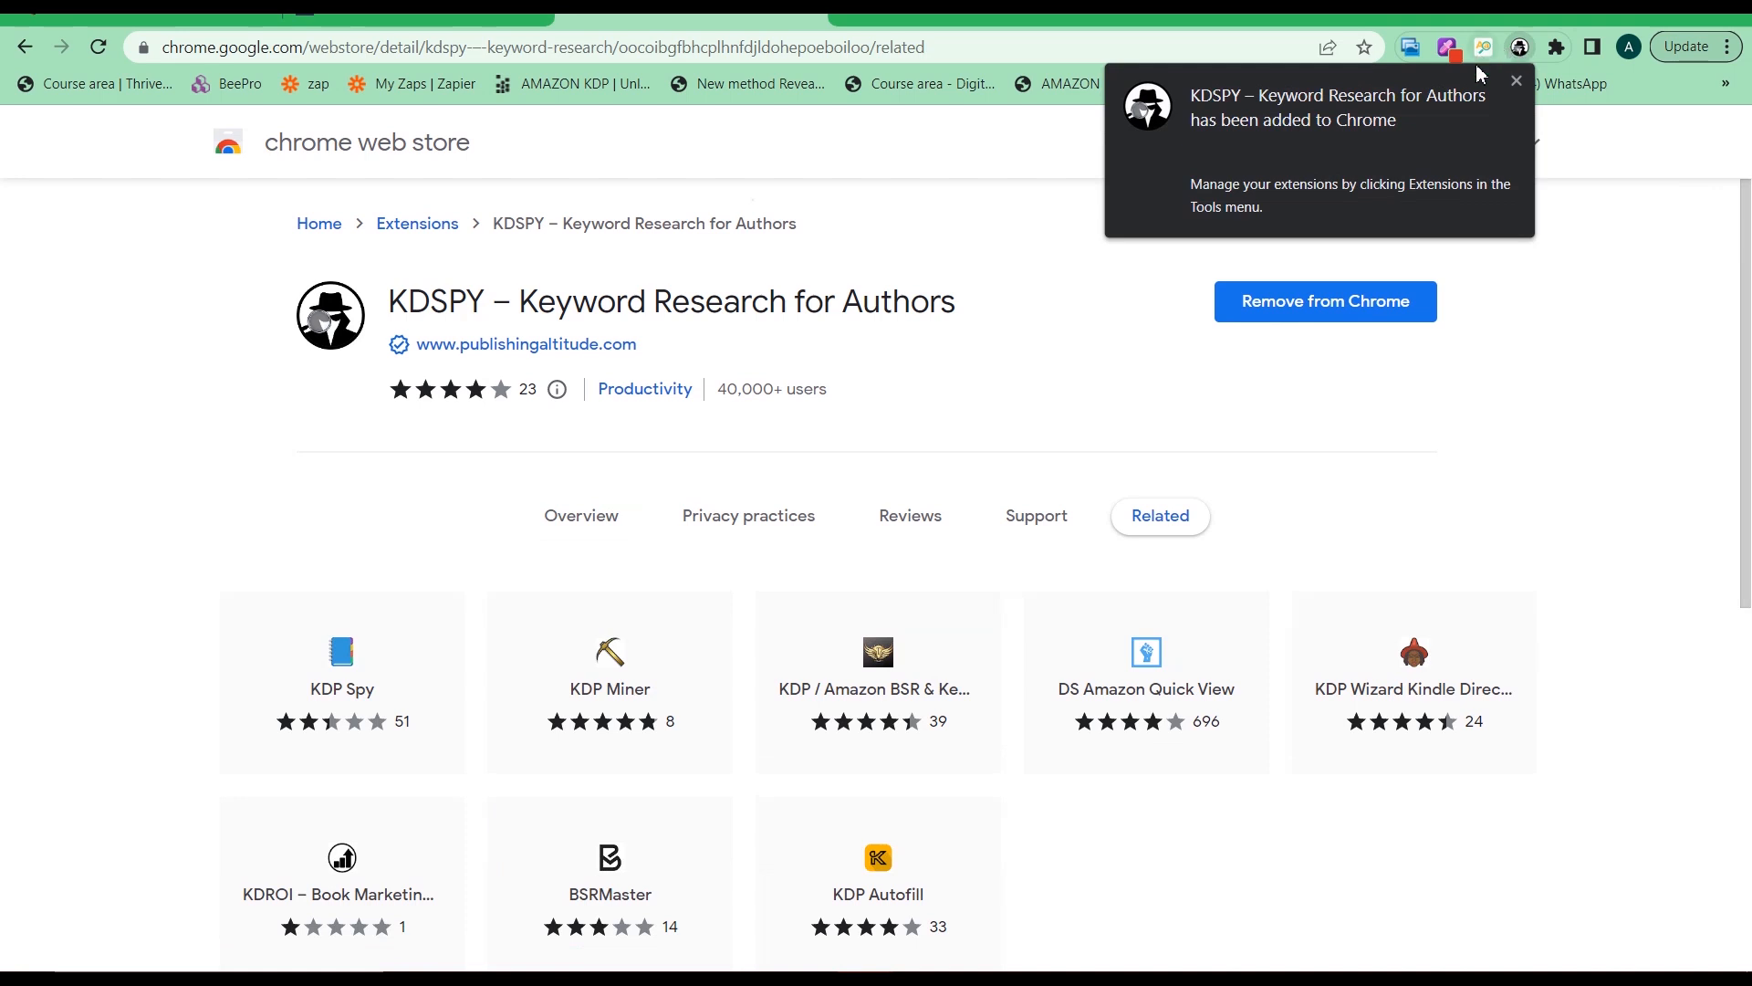
Dismiss the extension-added notice and open the Extensions page via the main menu's More tools
left_click(1517, 81)
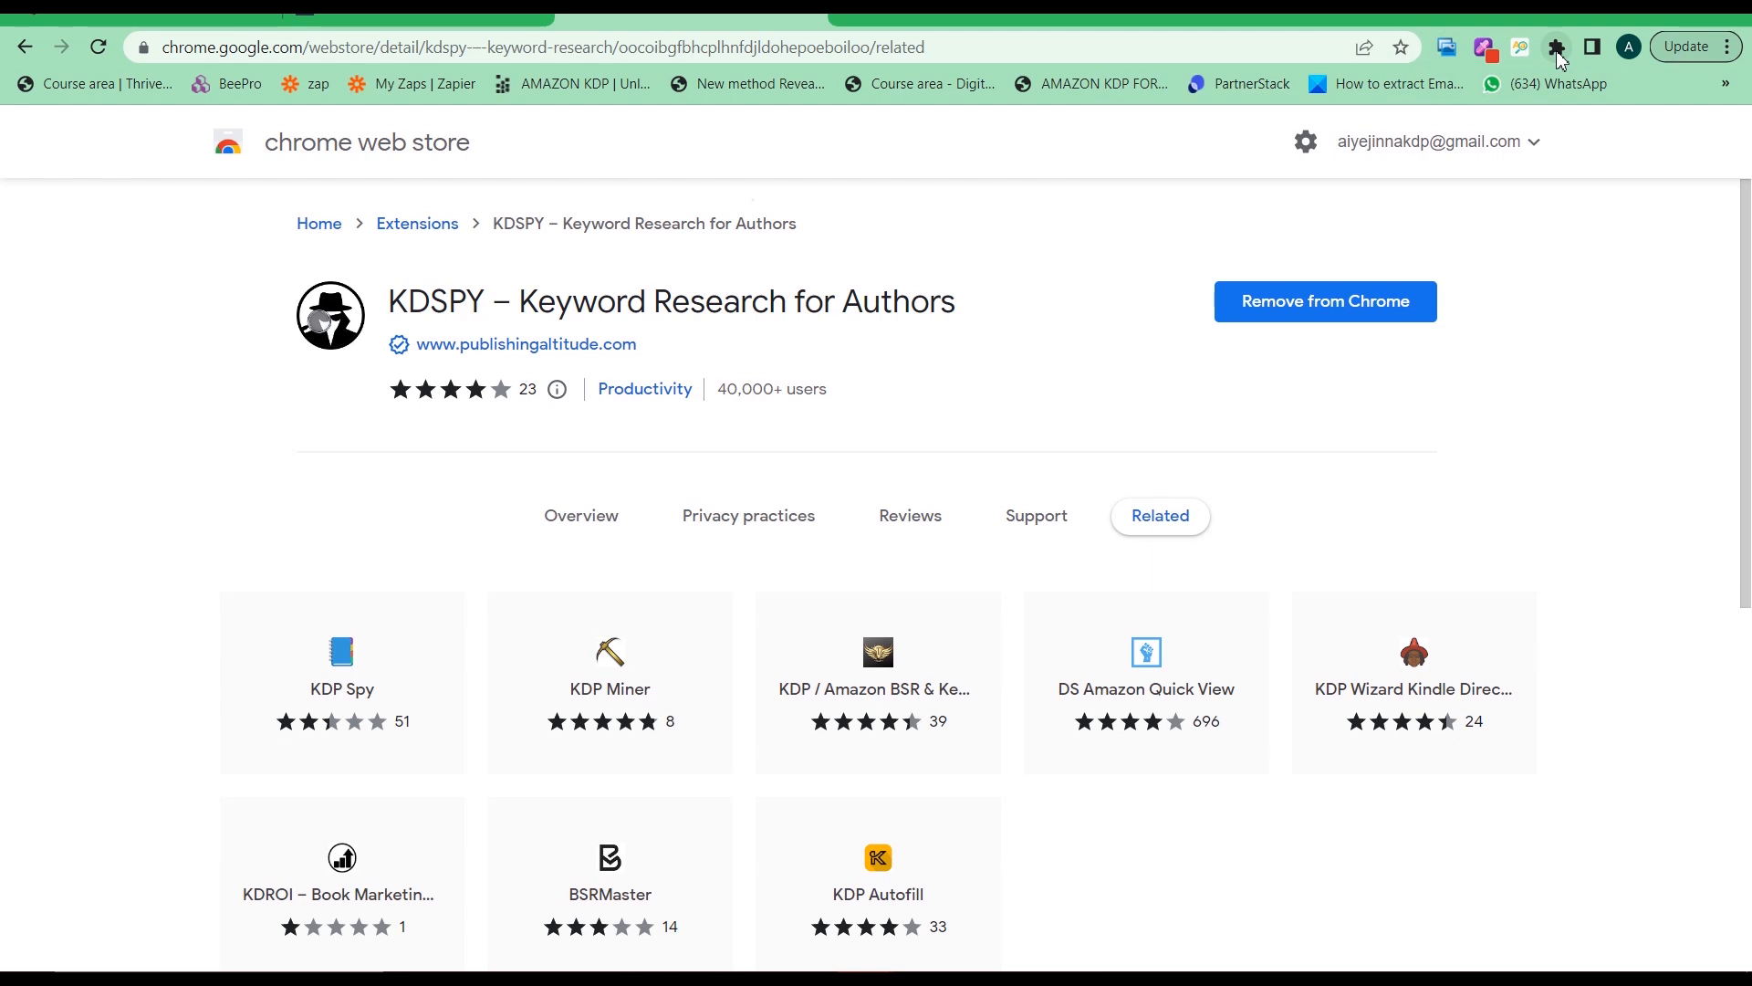
left_click(1727, 47)
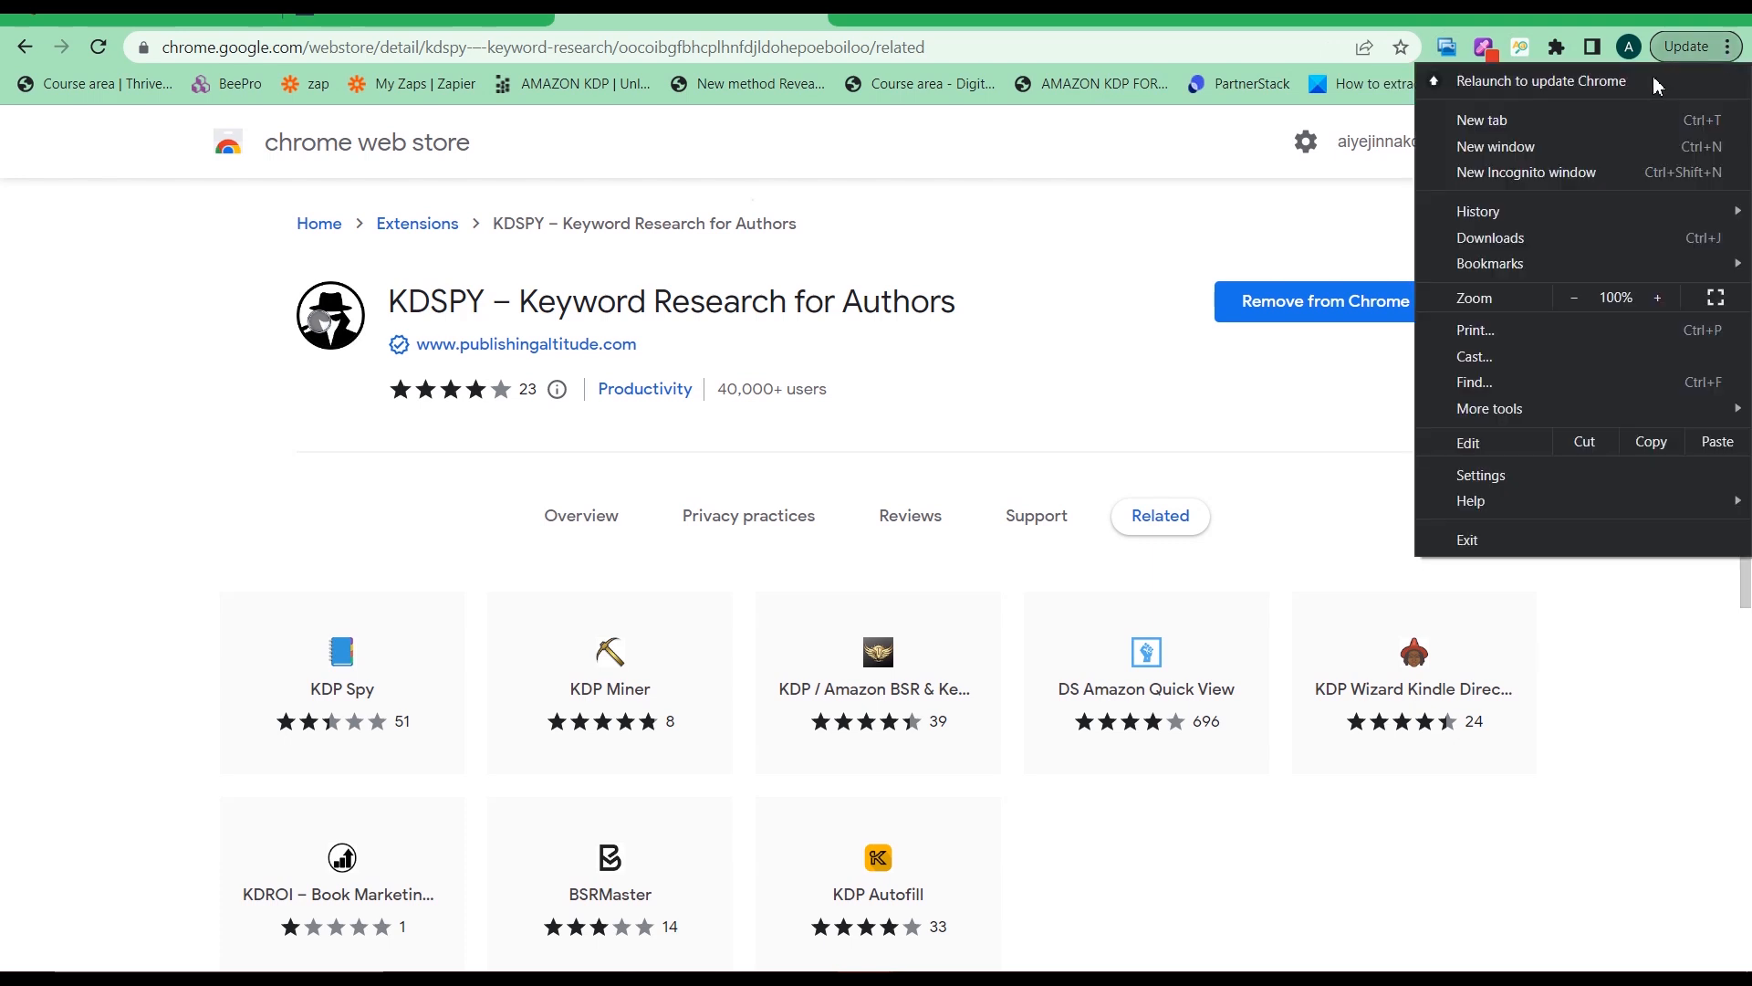
left_click(1544, 483)
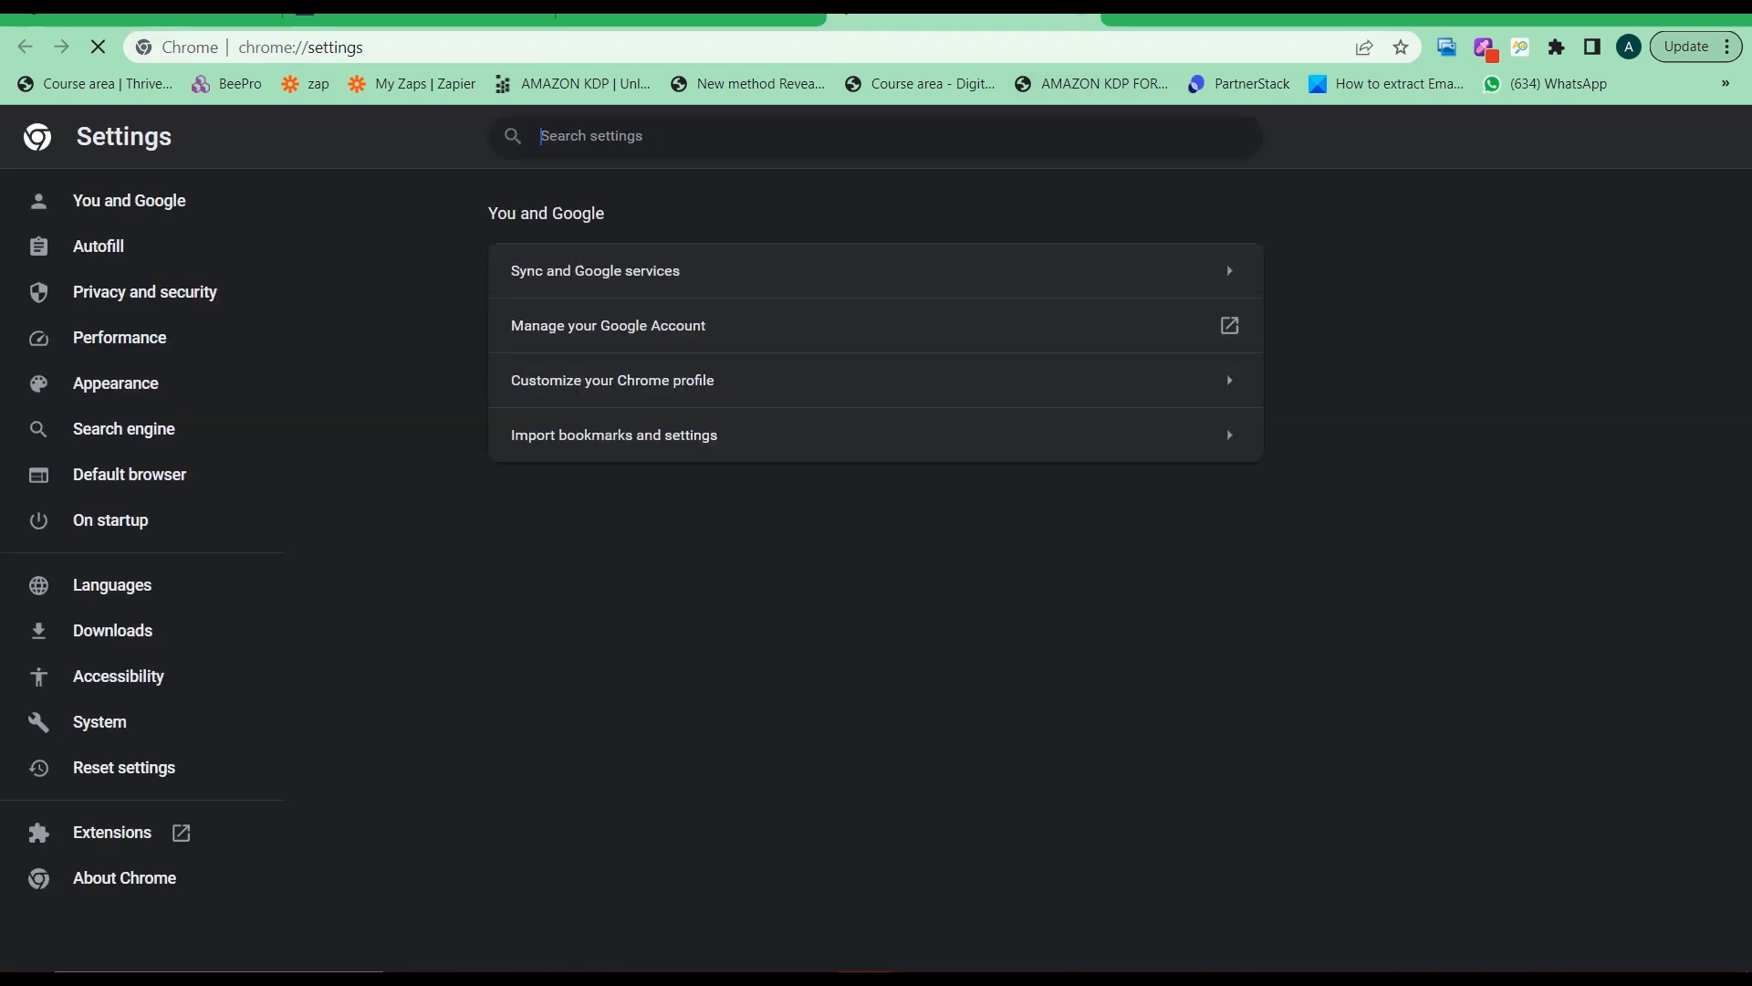
left_click(1081, 15)
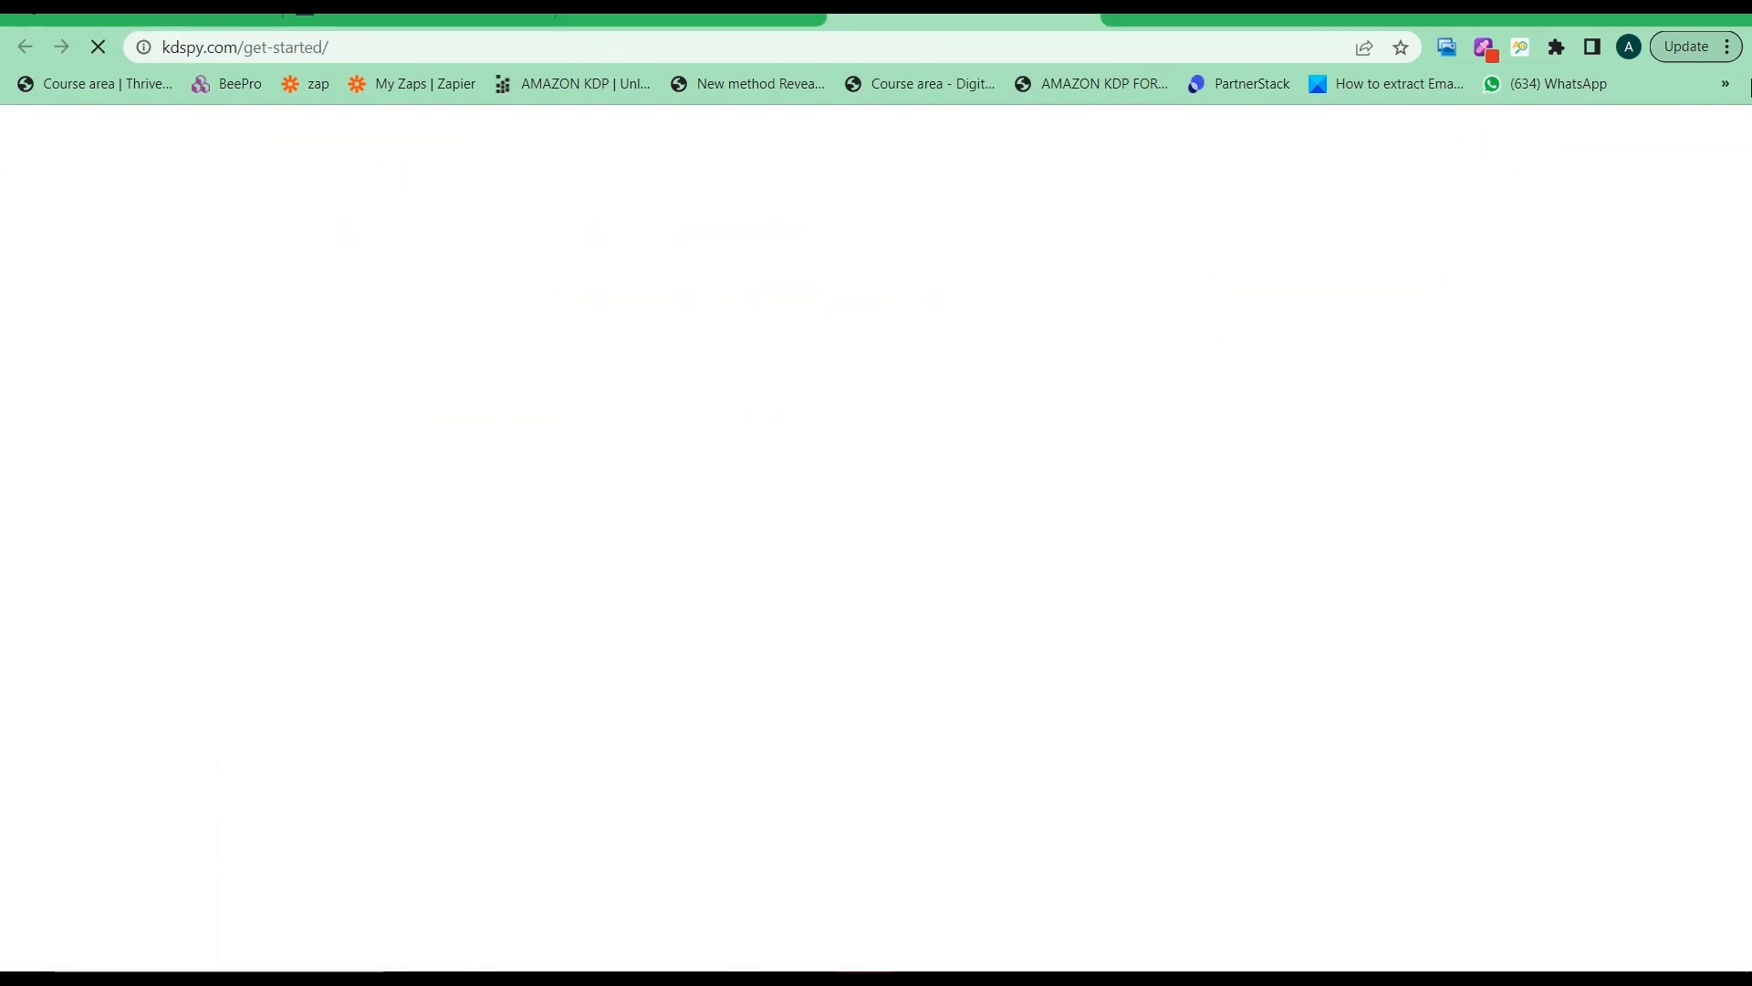
left_click(1728, 47)
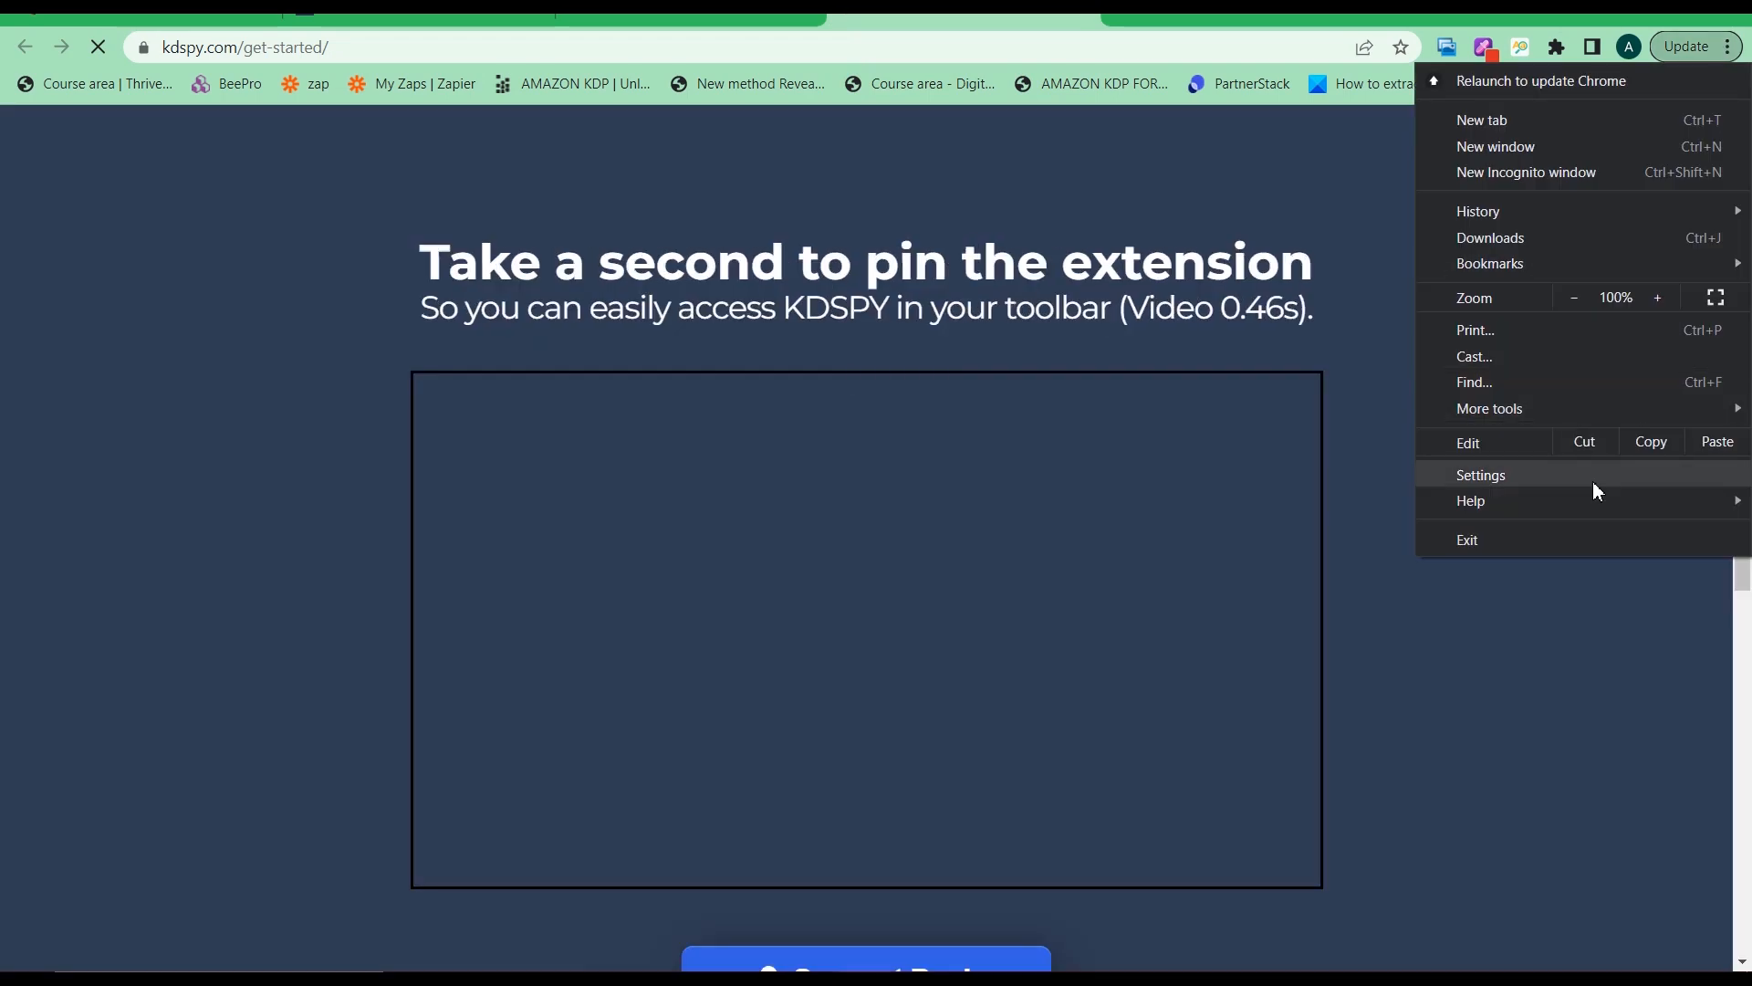
mouse_move(1493, 414)
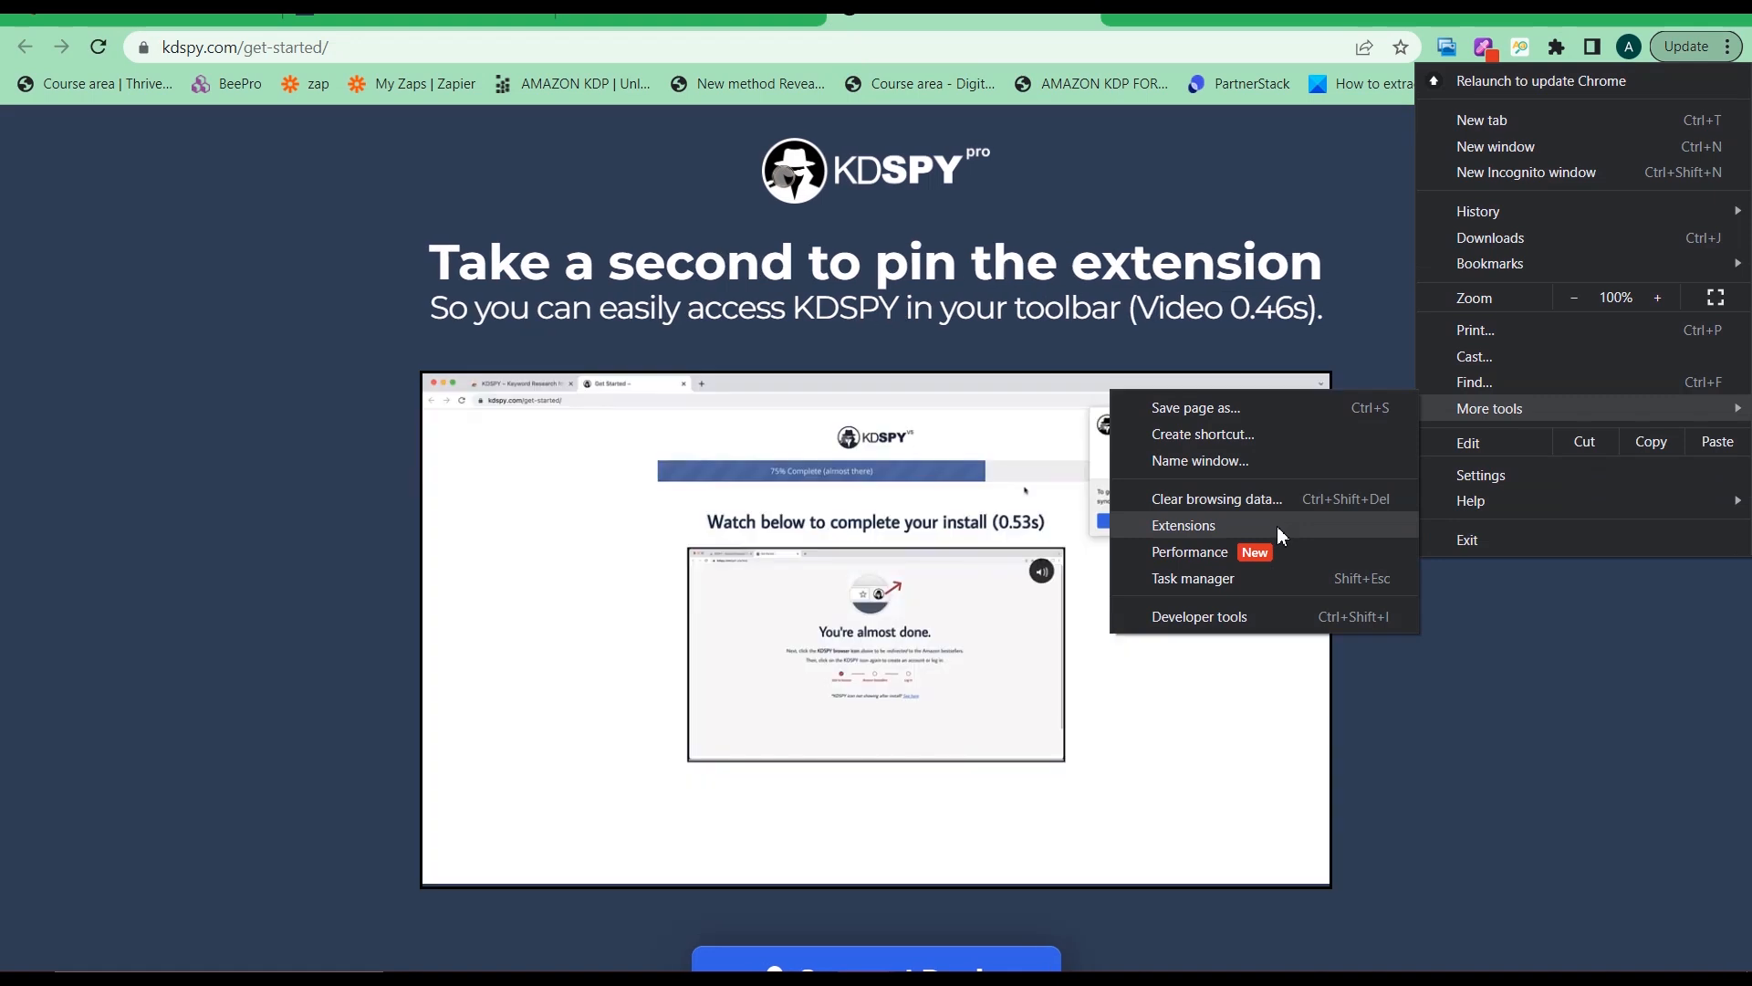
left_click(1563, 56)
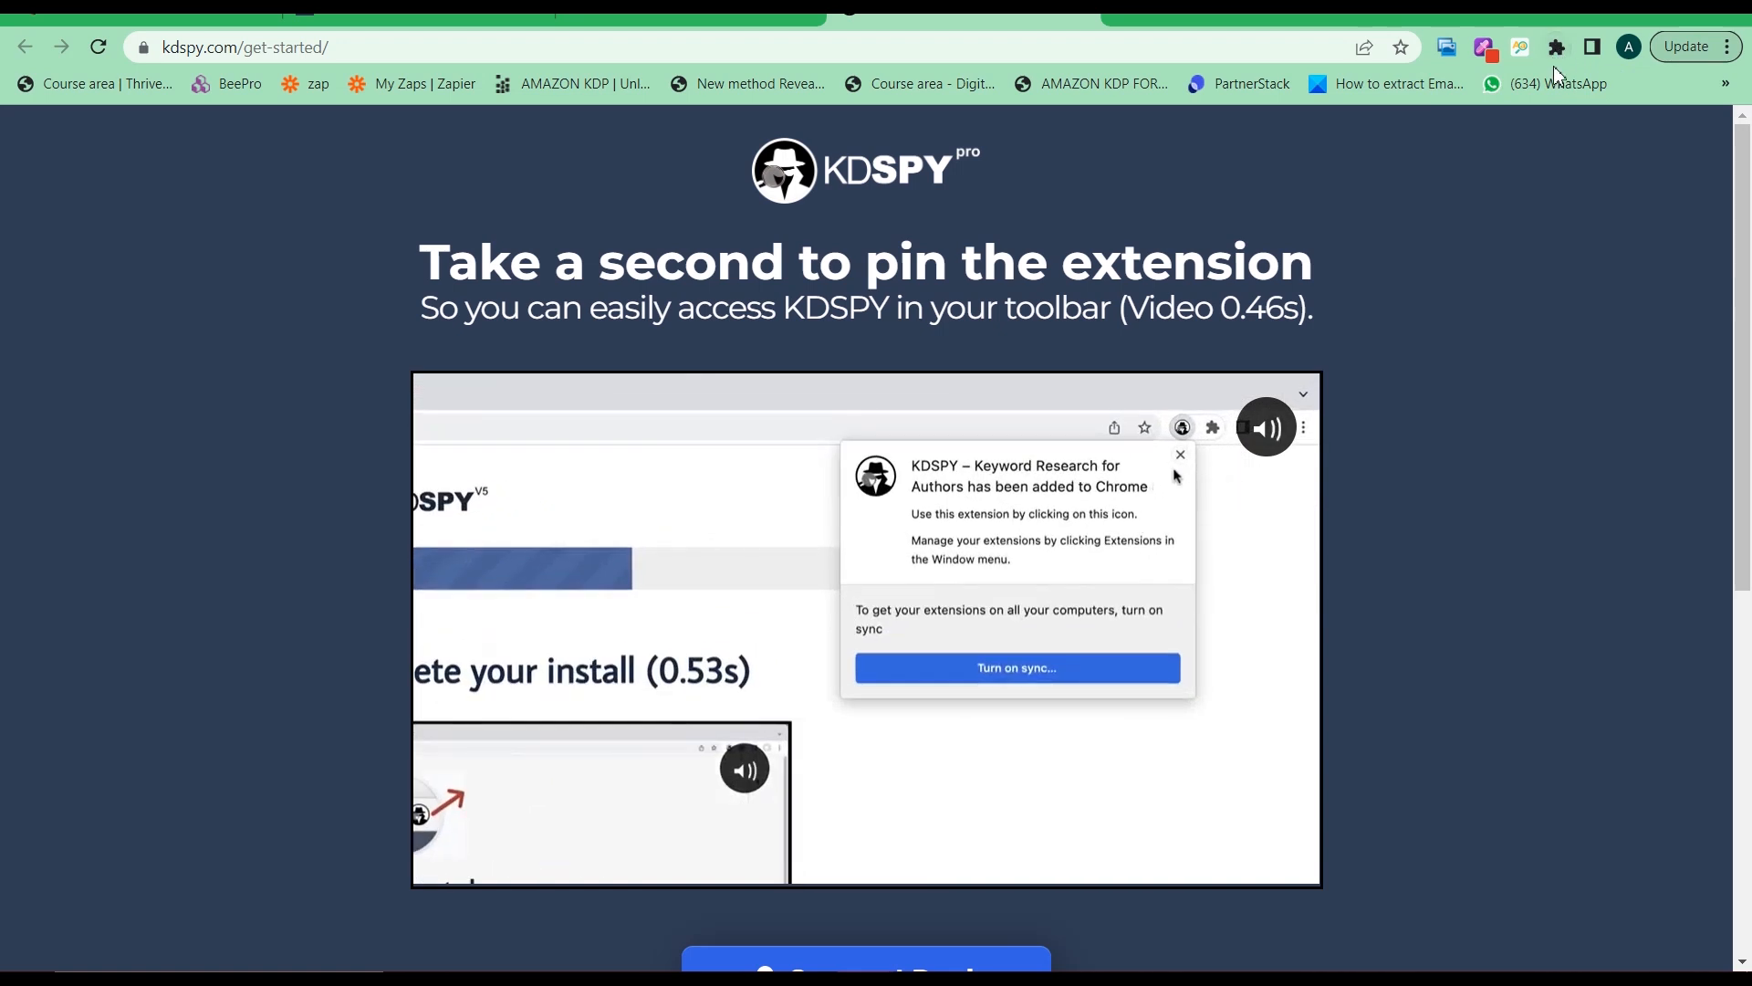
left_click(1730, 53)
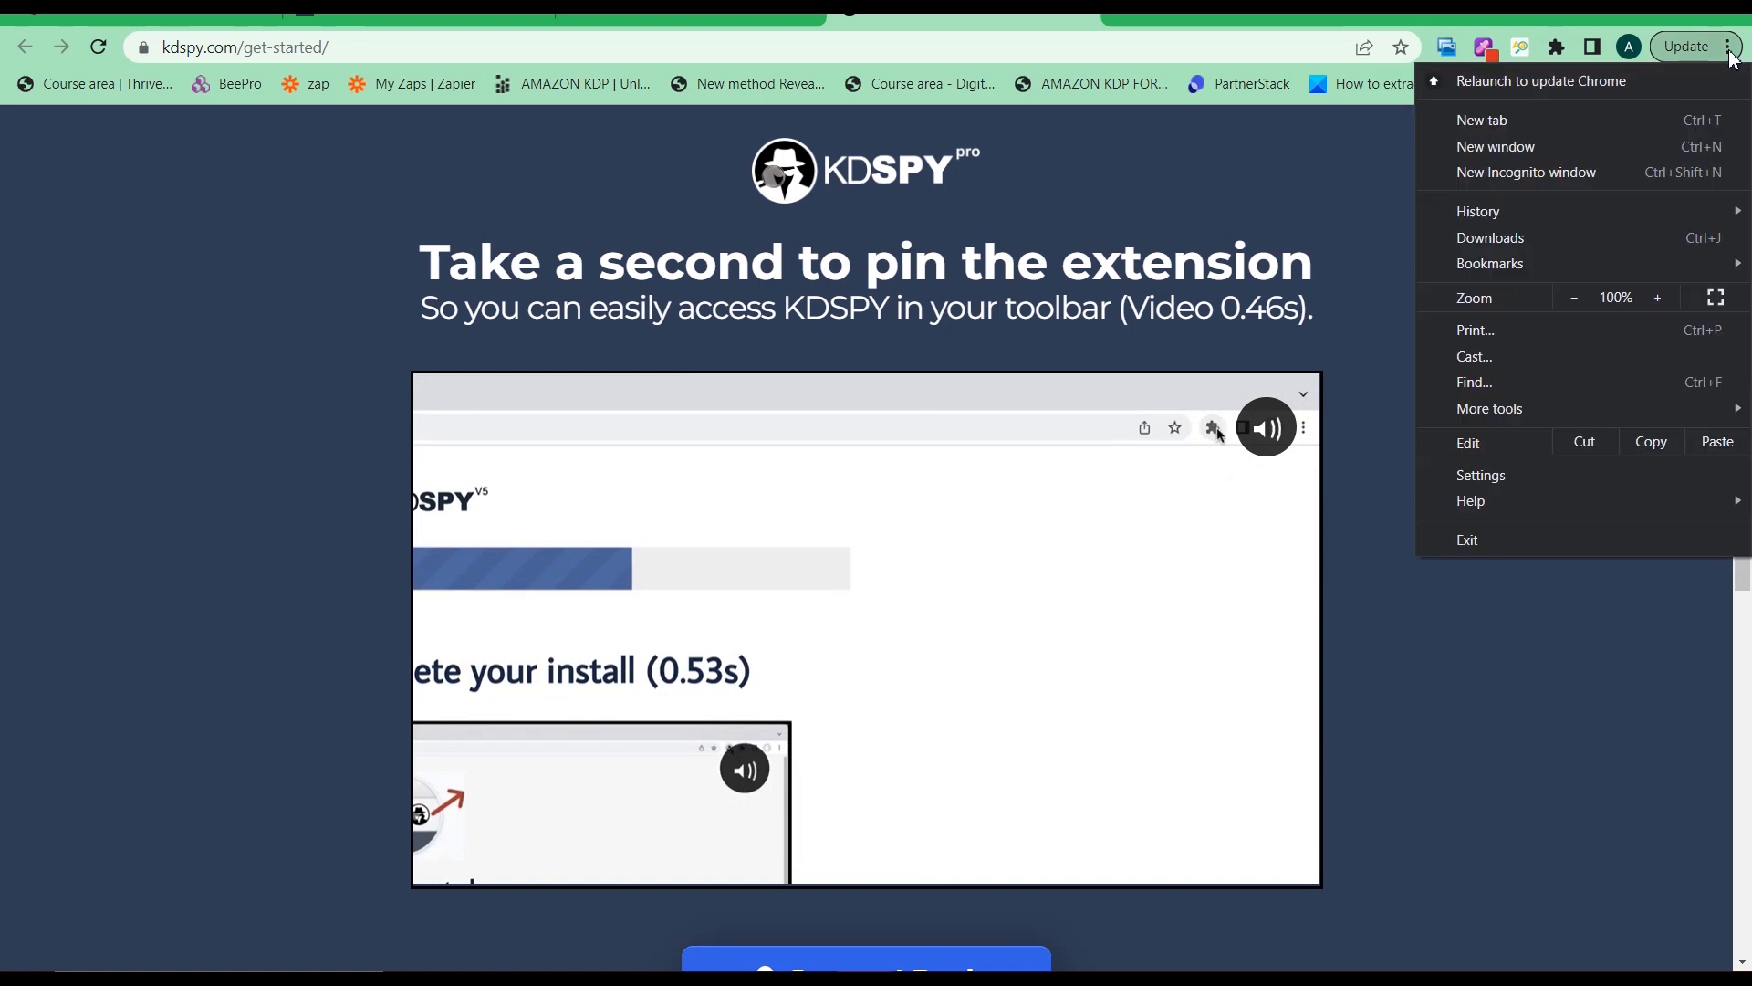
mouse_move(1536, 415)
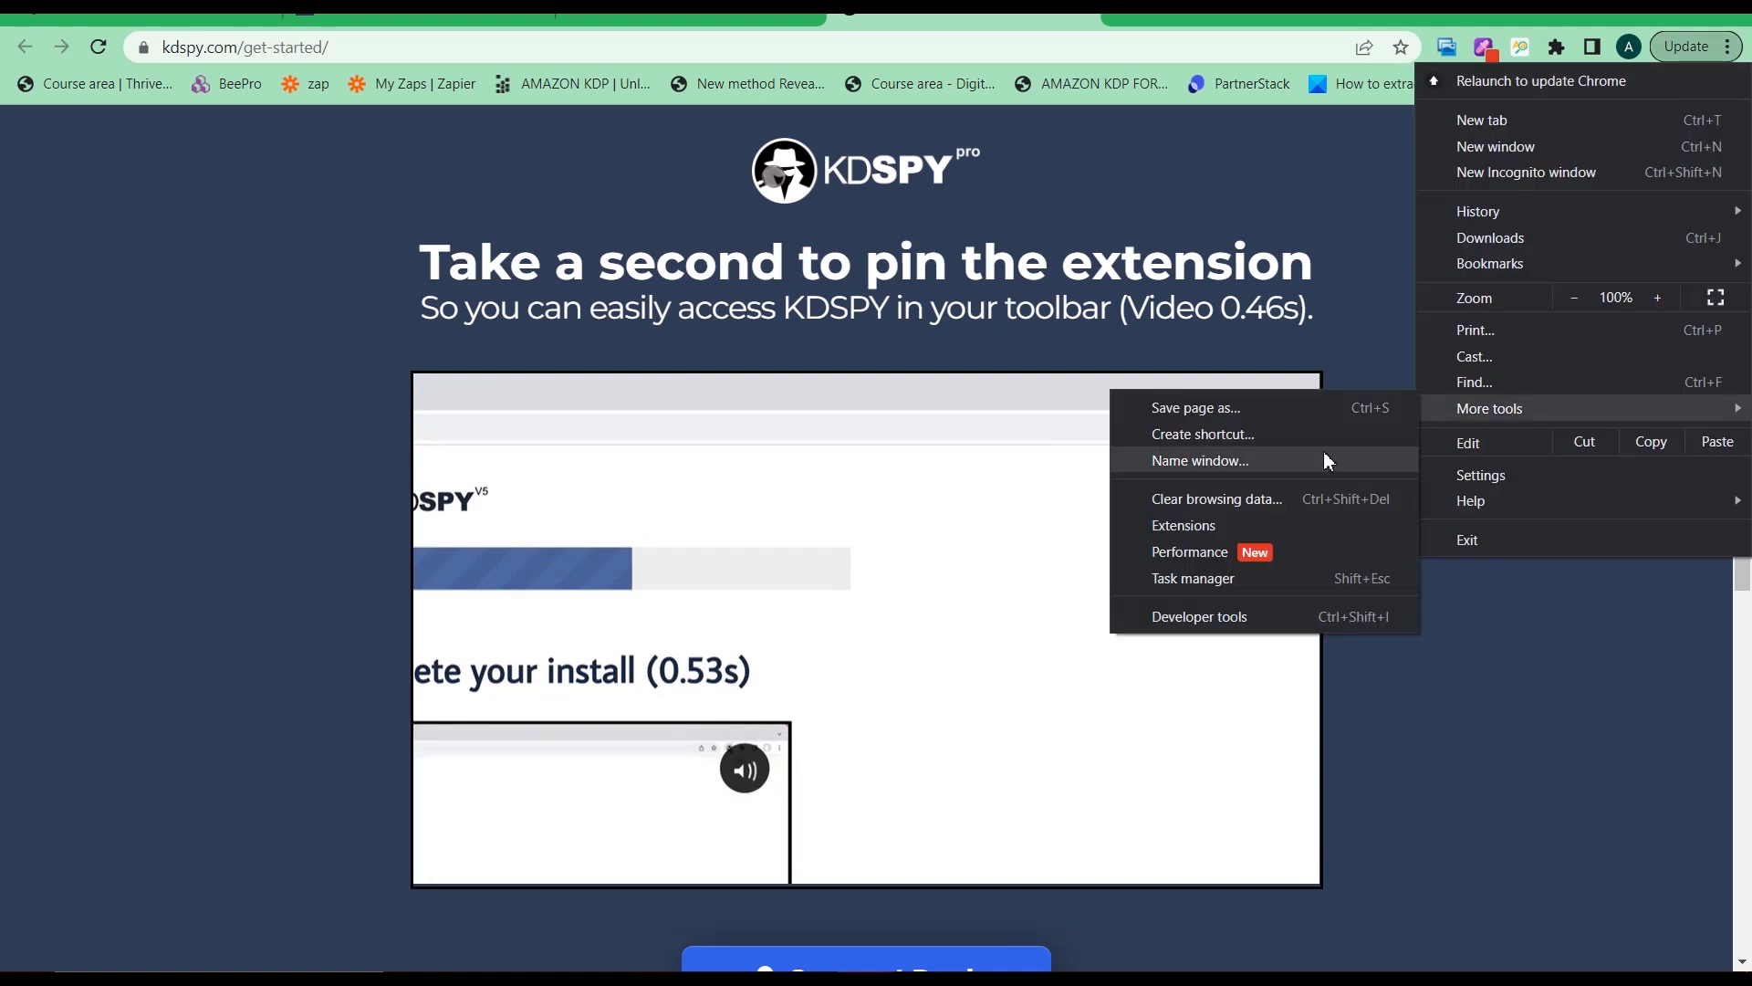
left_click(1274, 530)
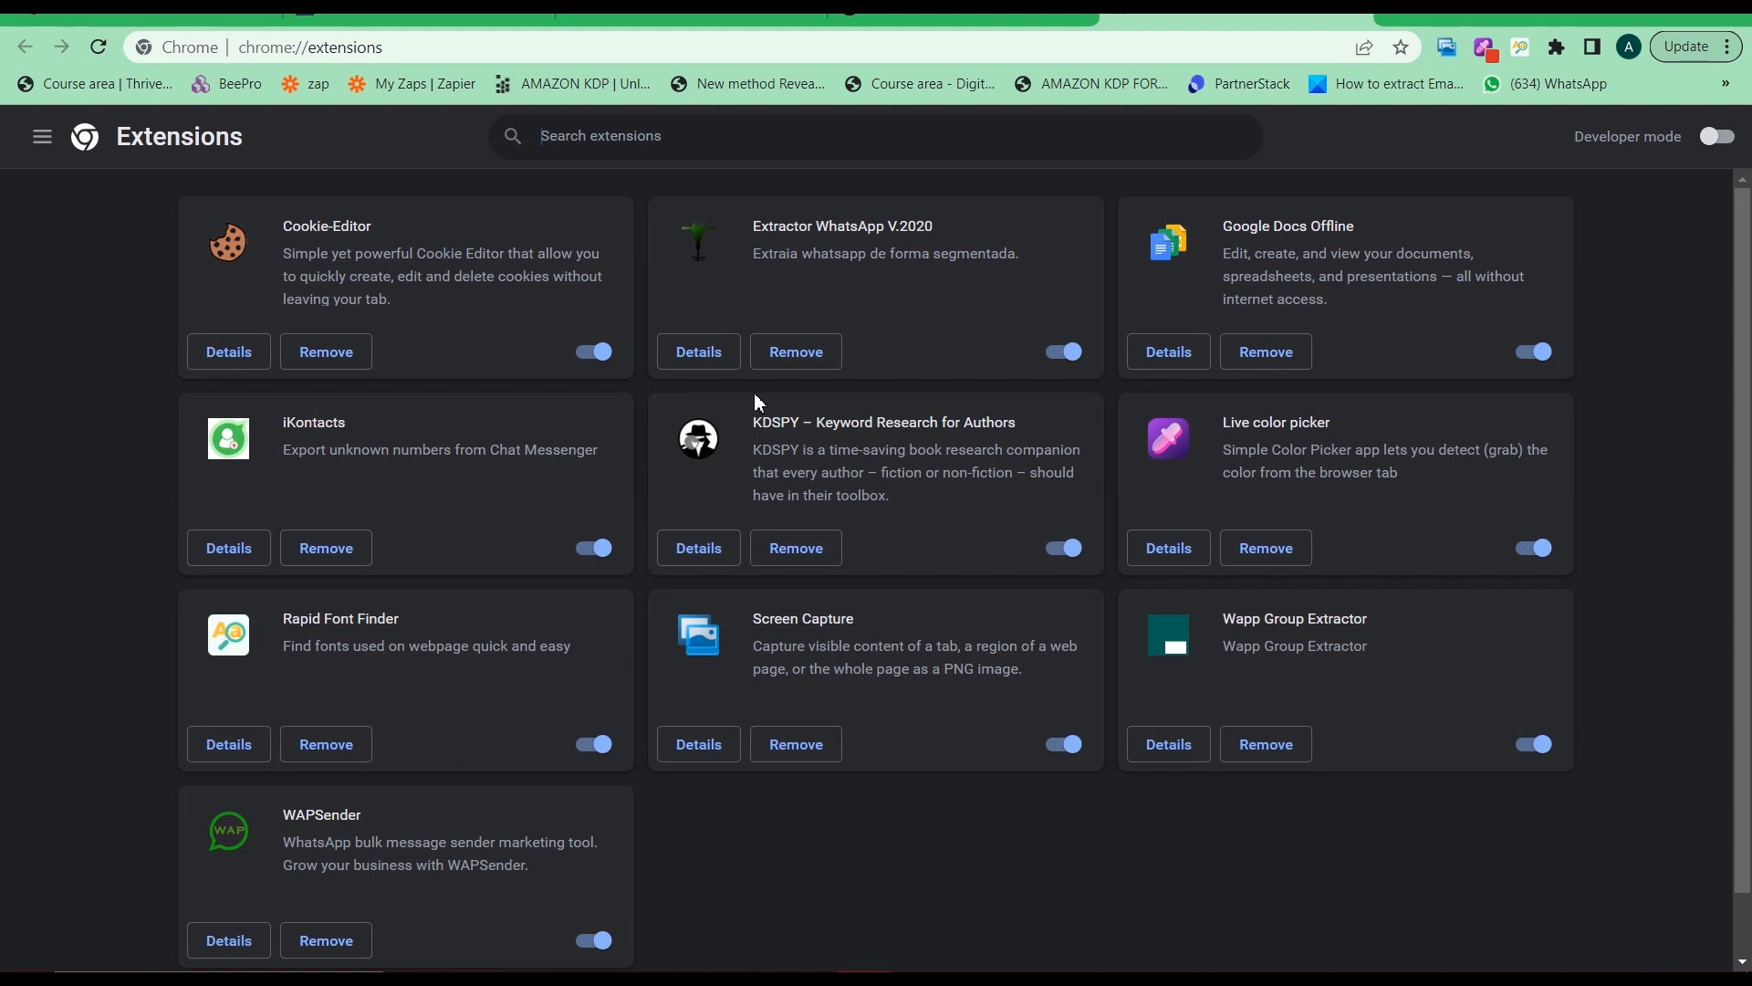
scroll(932, 584, "down", 1)
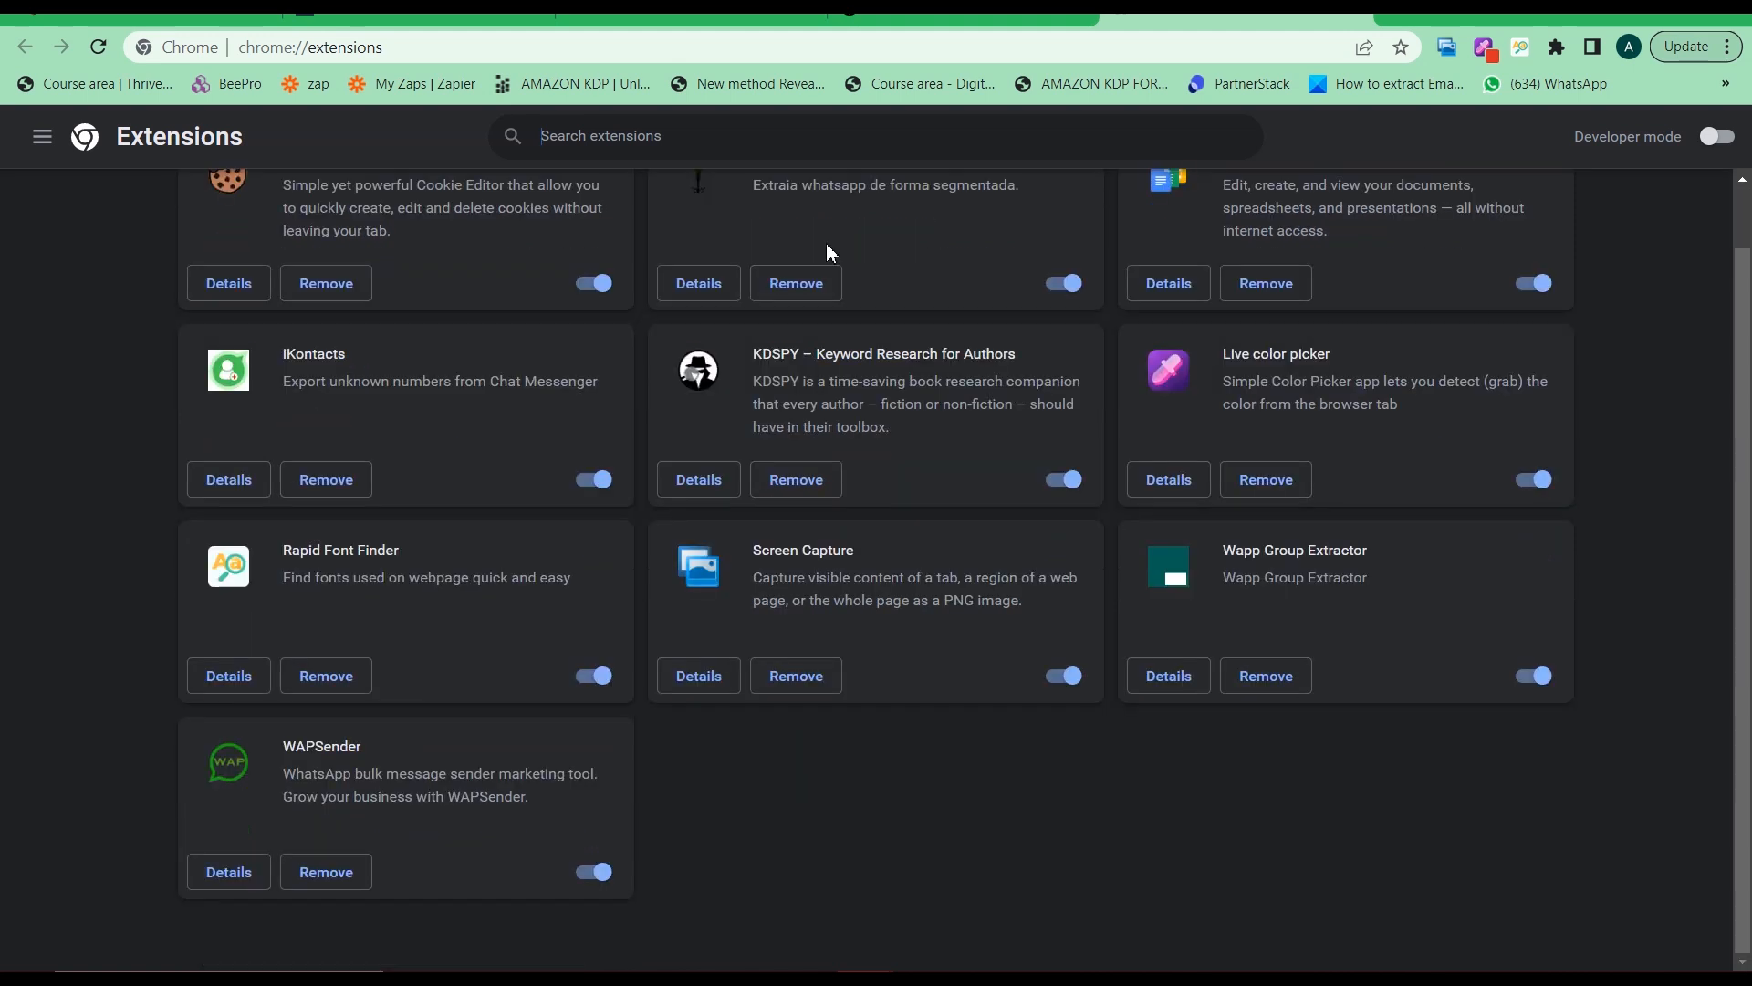
left_click(703, 490)
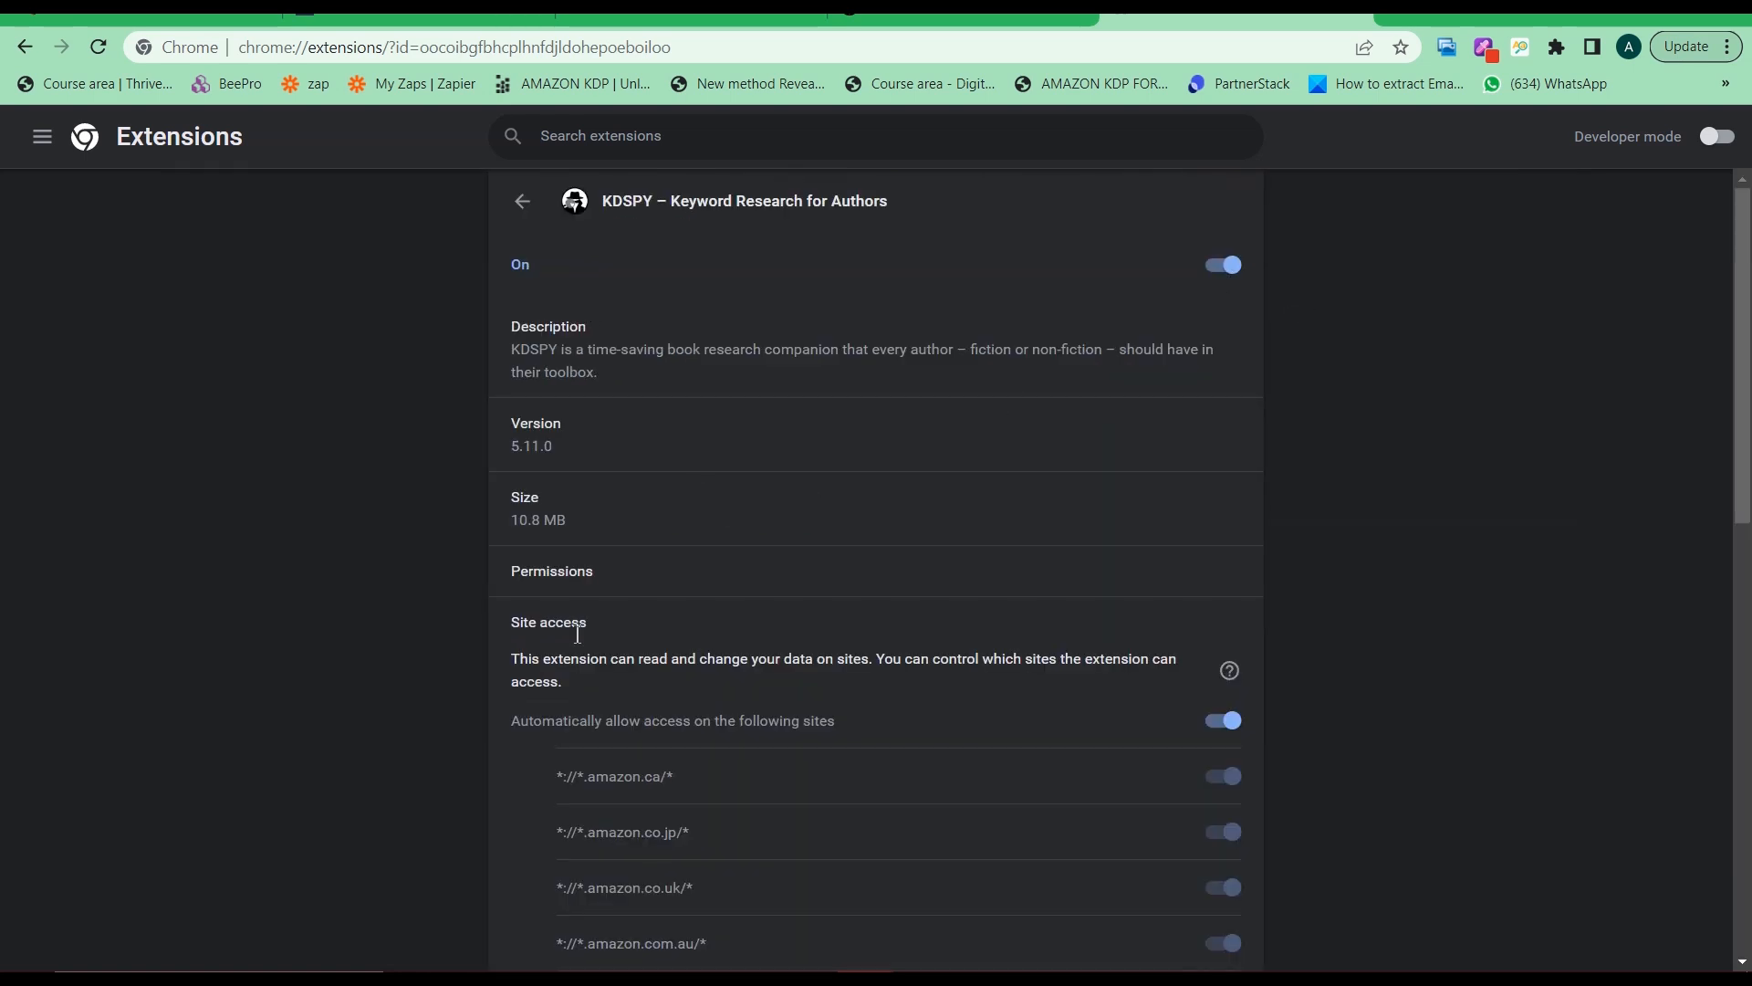
scroll(665, 616, "down", 3)
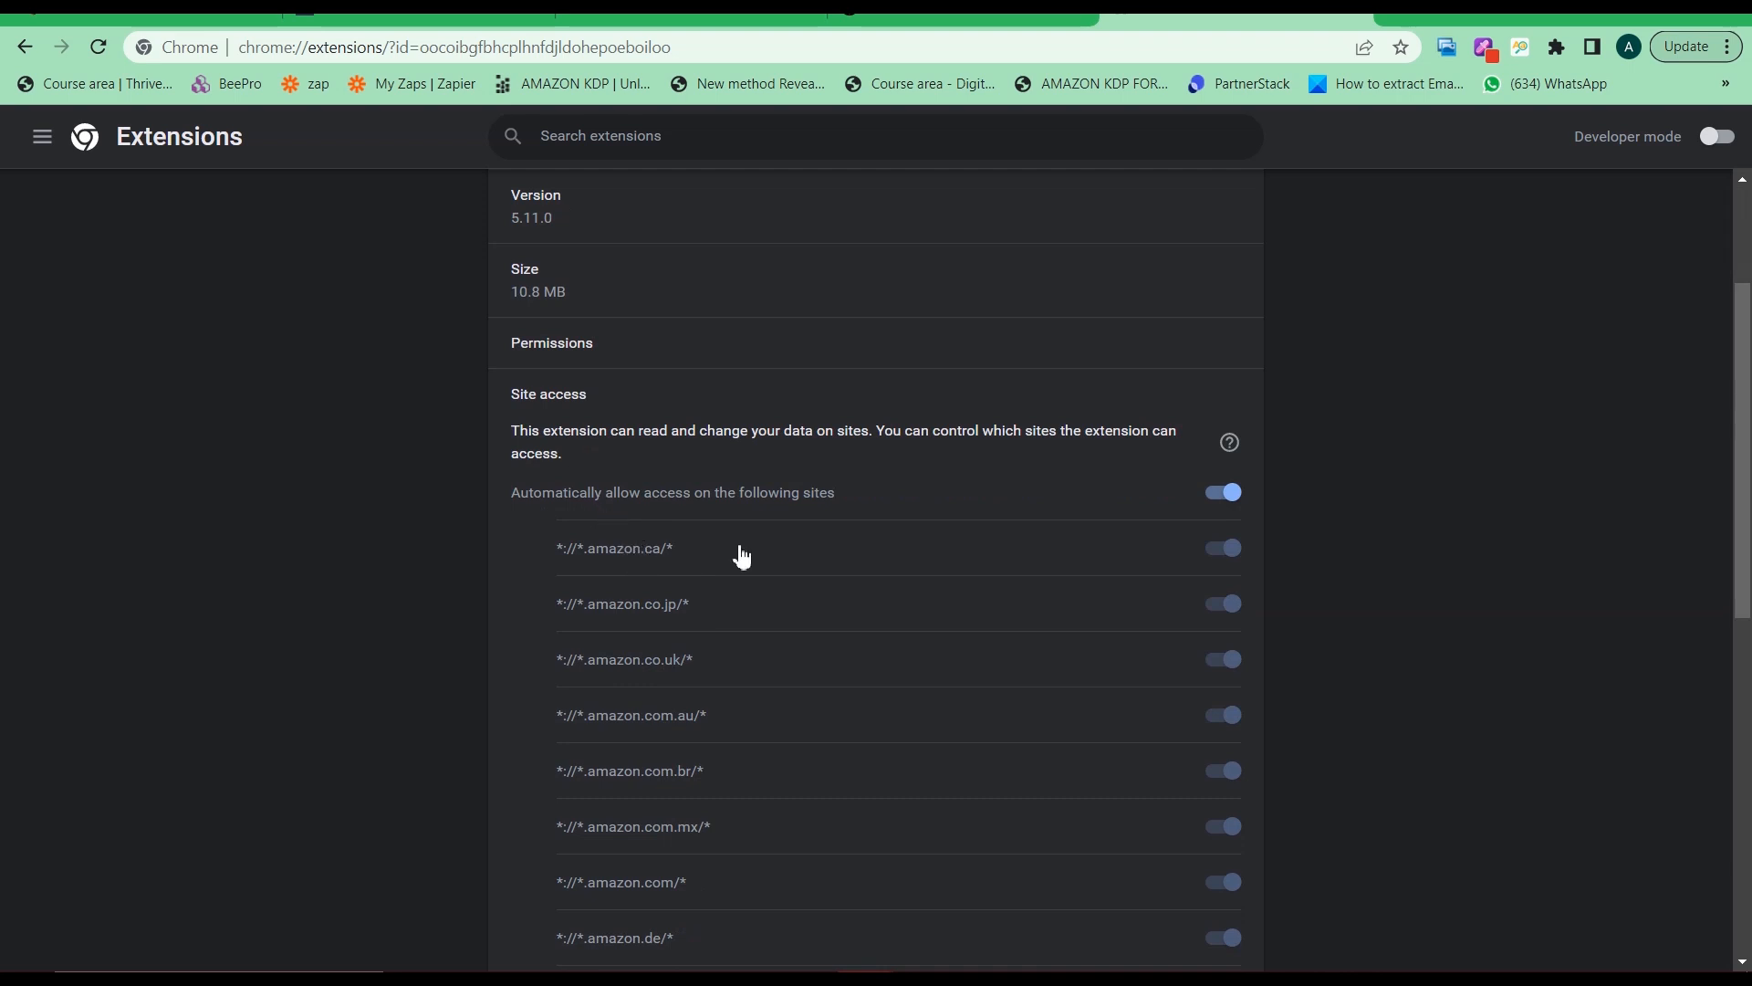
scroll(892, 633, "down", 2)
scroll(708, 505, "down", 3)
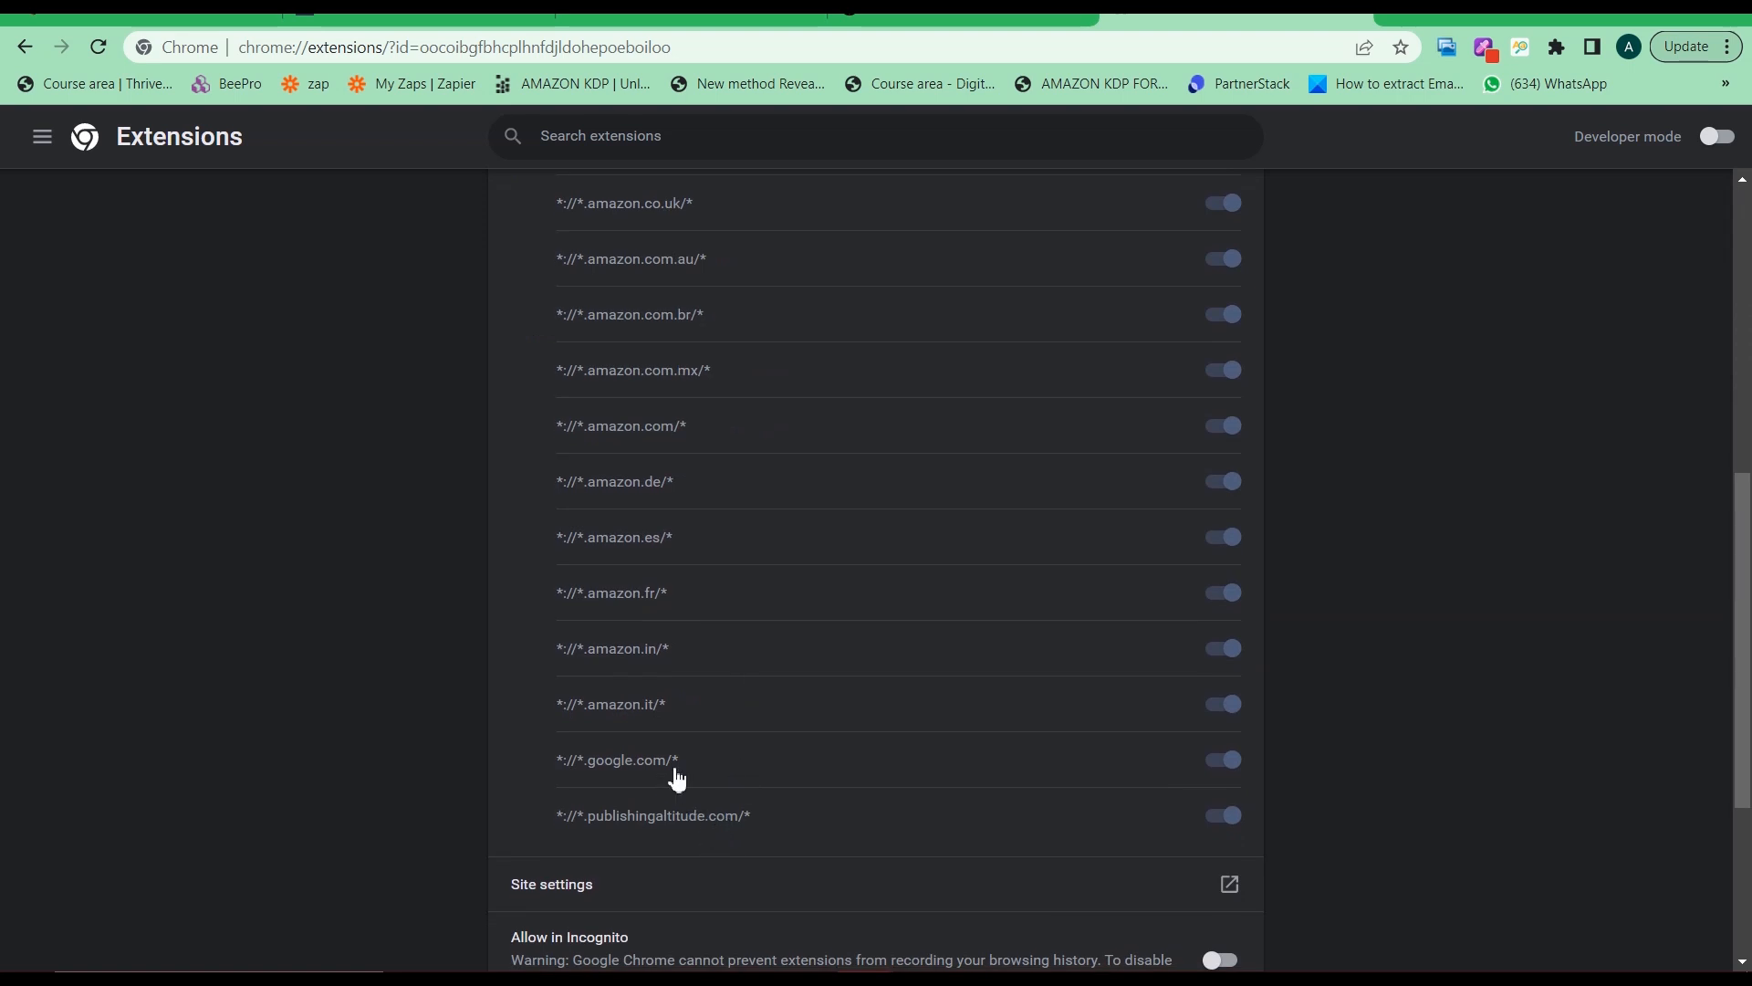
scroll(759, 708, "up", 3)
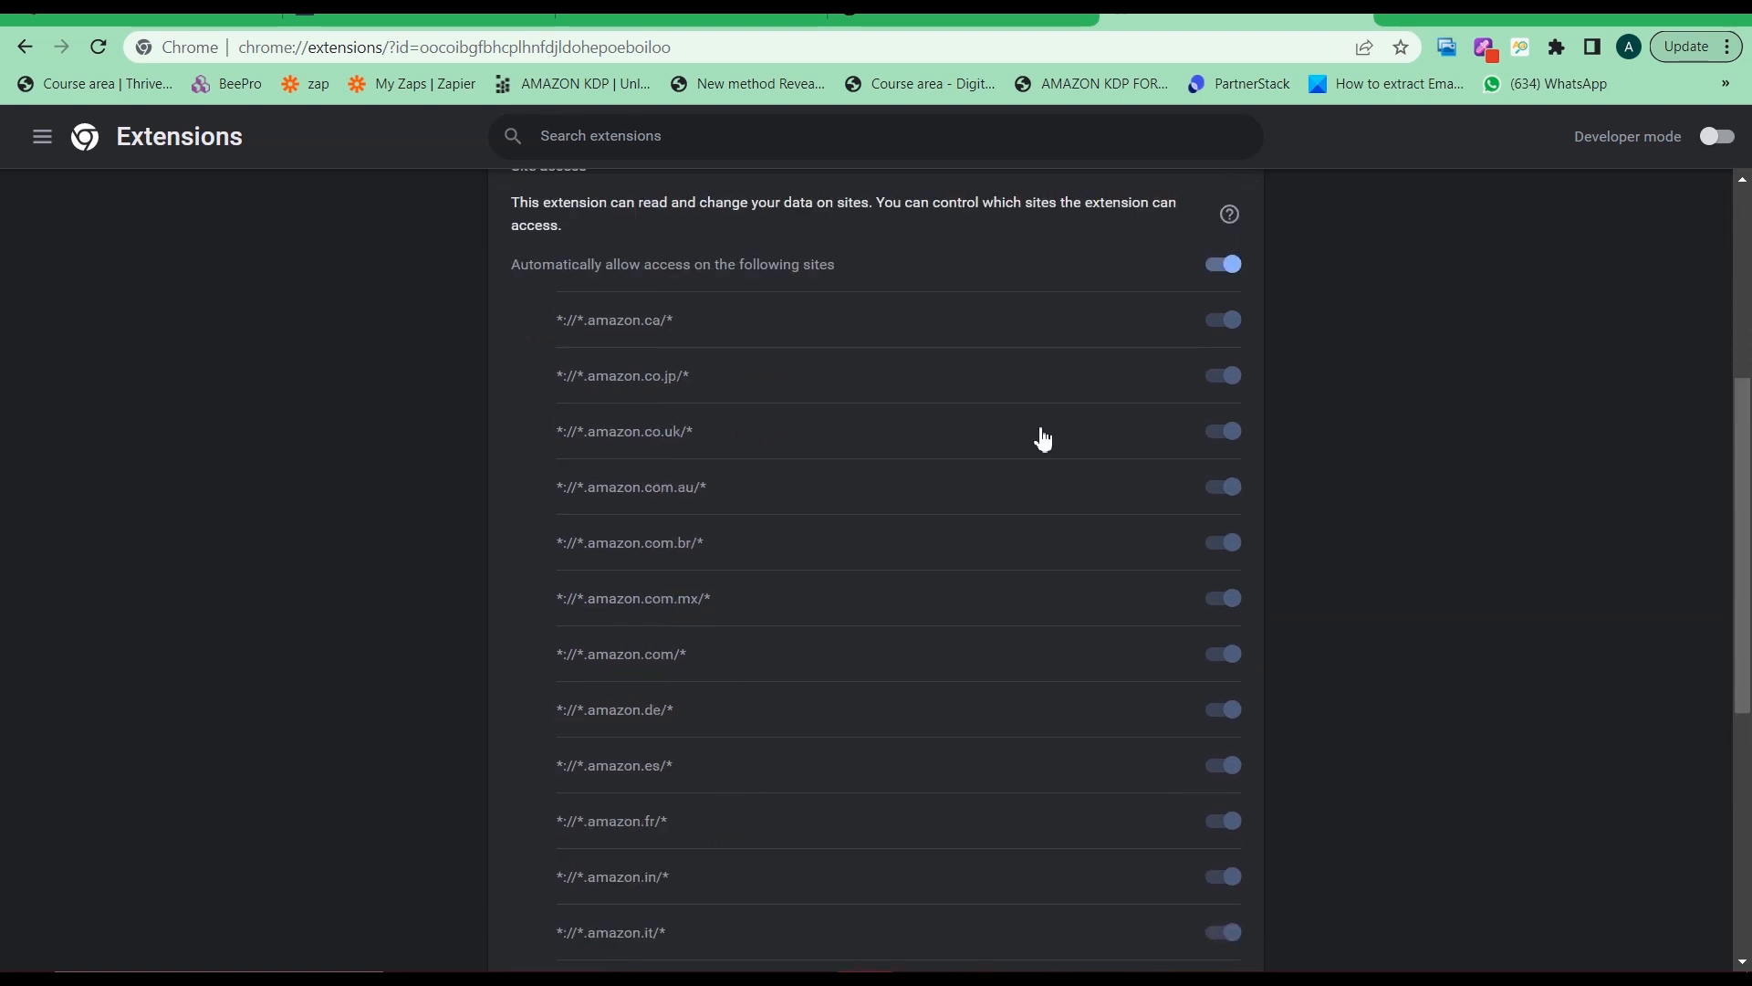
scroll(1041, 438, "down", 6)
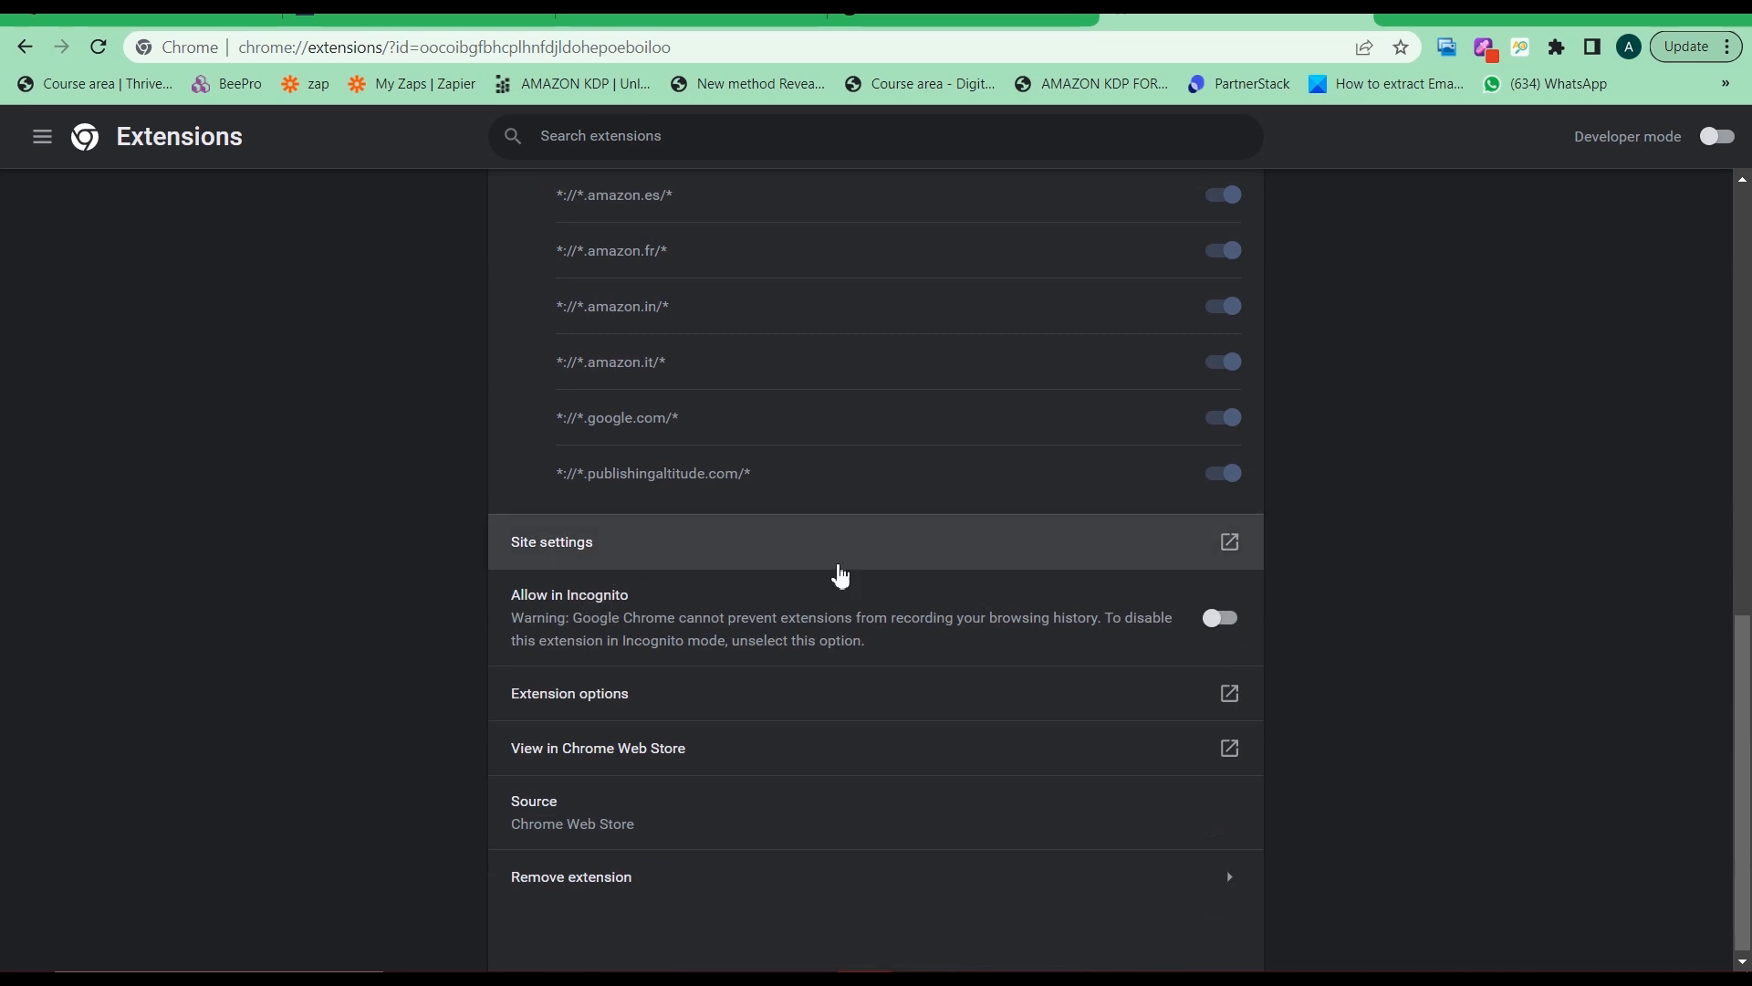
scroll(775, 612, "down", 1)
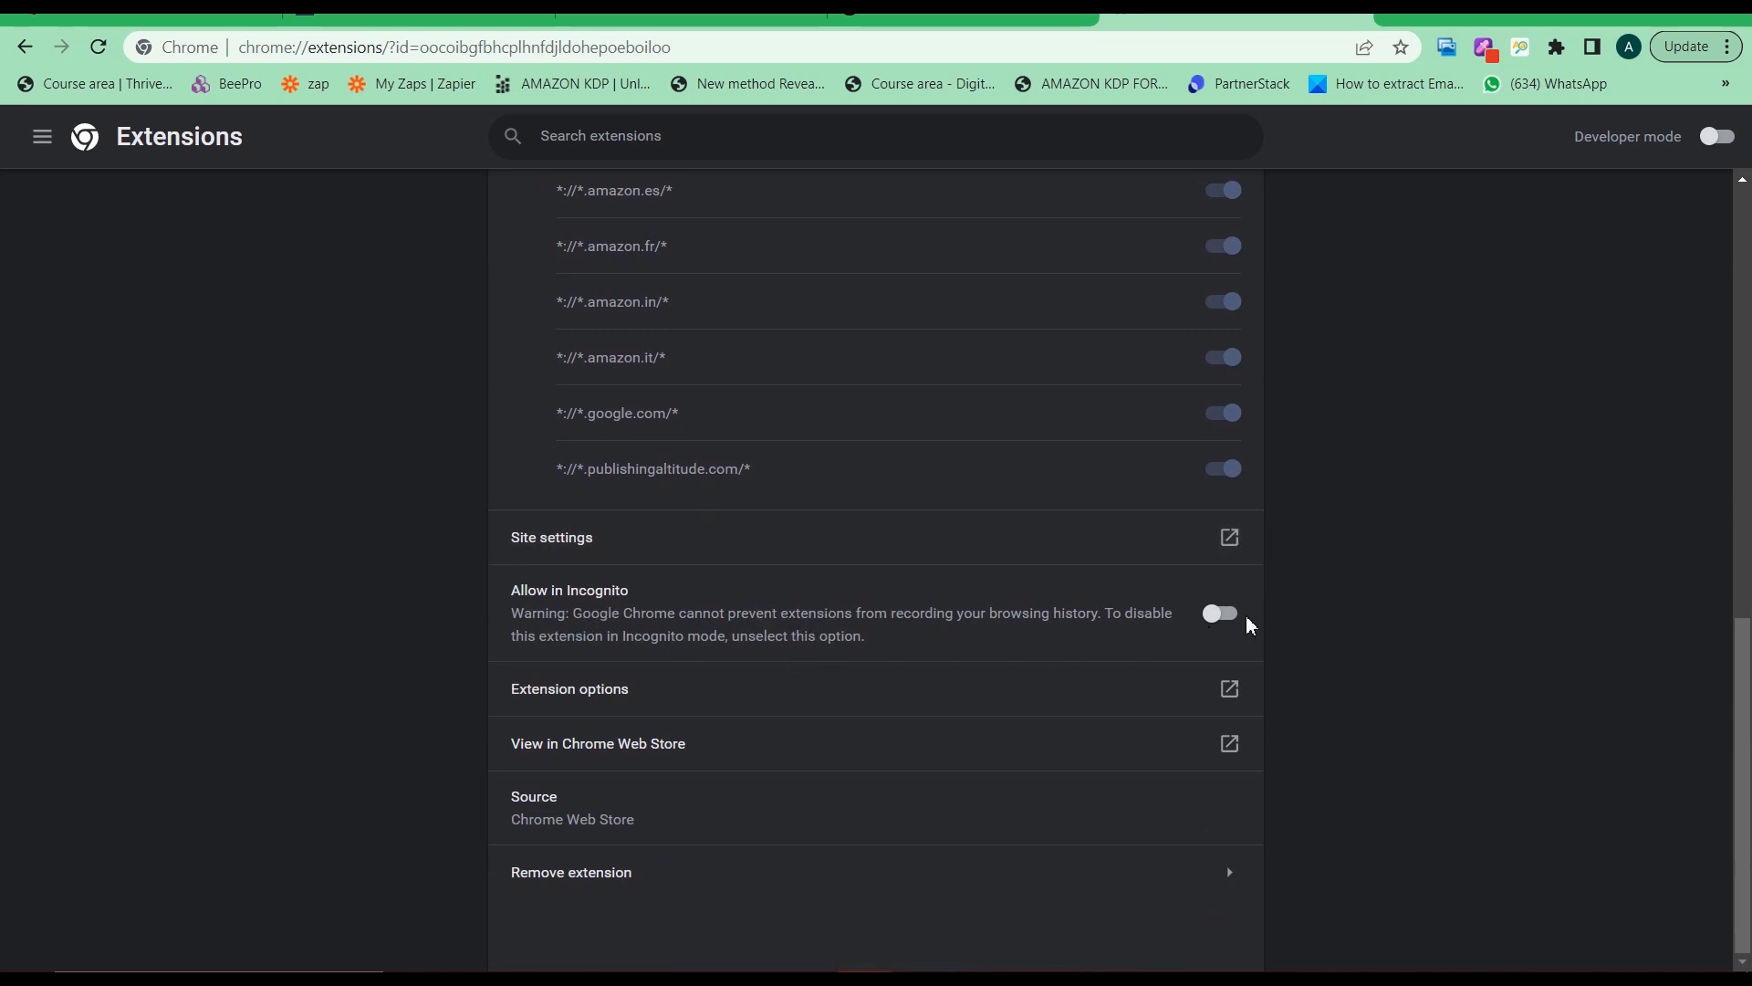
Turn on Allow in Incognito for KDSPY, open an Incognito window, then switch to Publisher Rocket
left_click(1224, 621)
key("ctrl+shift+n")
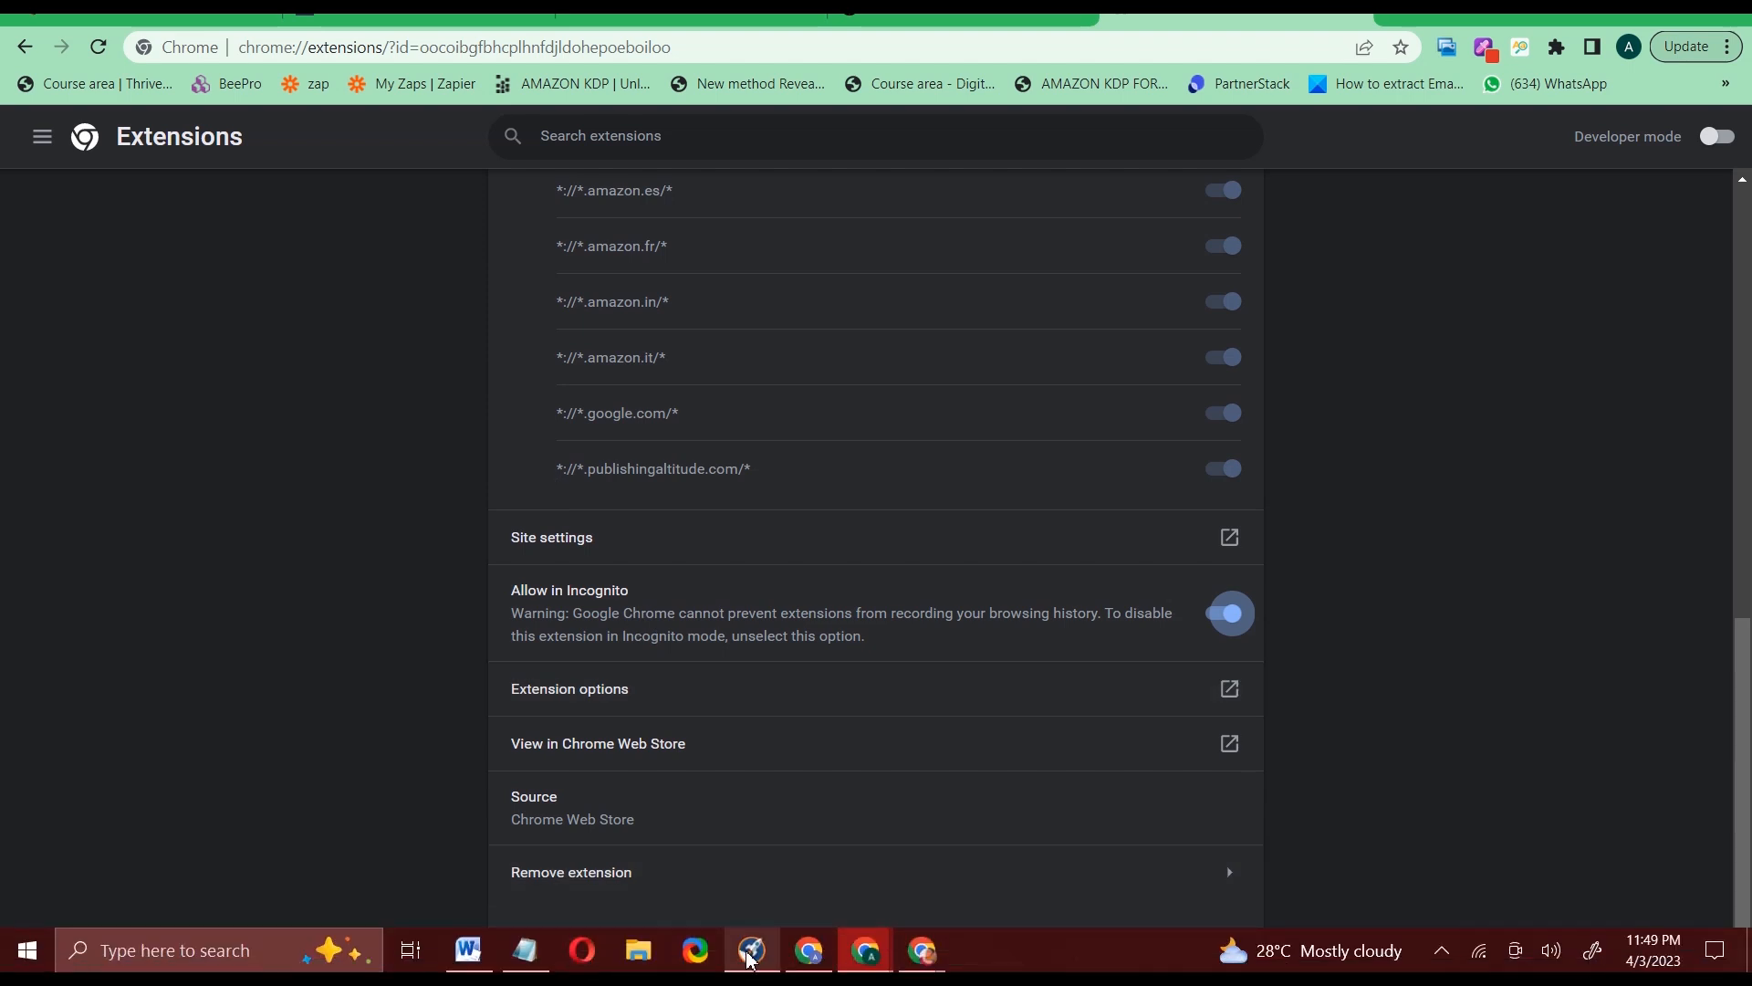
left_click(747, 952)
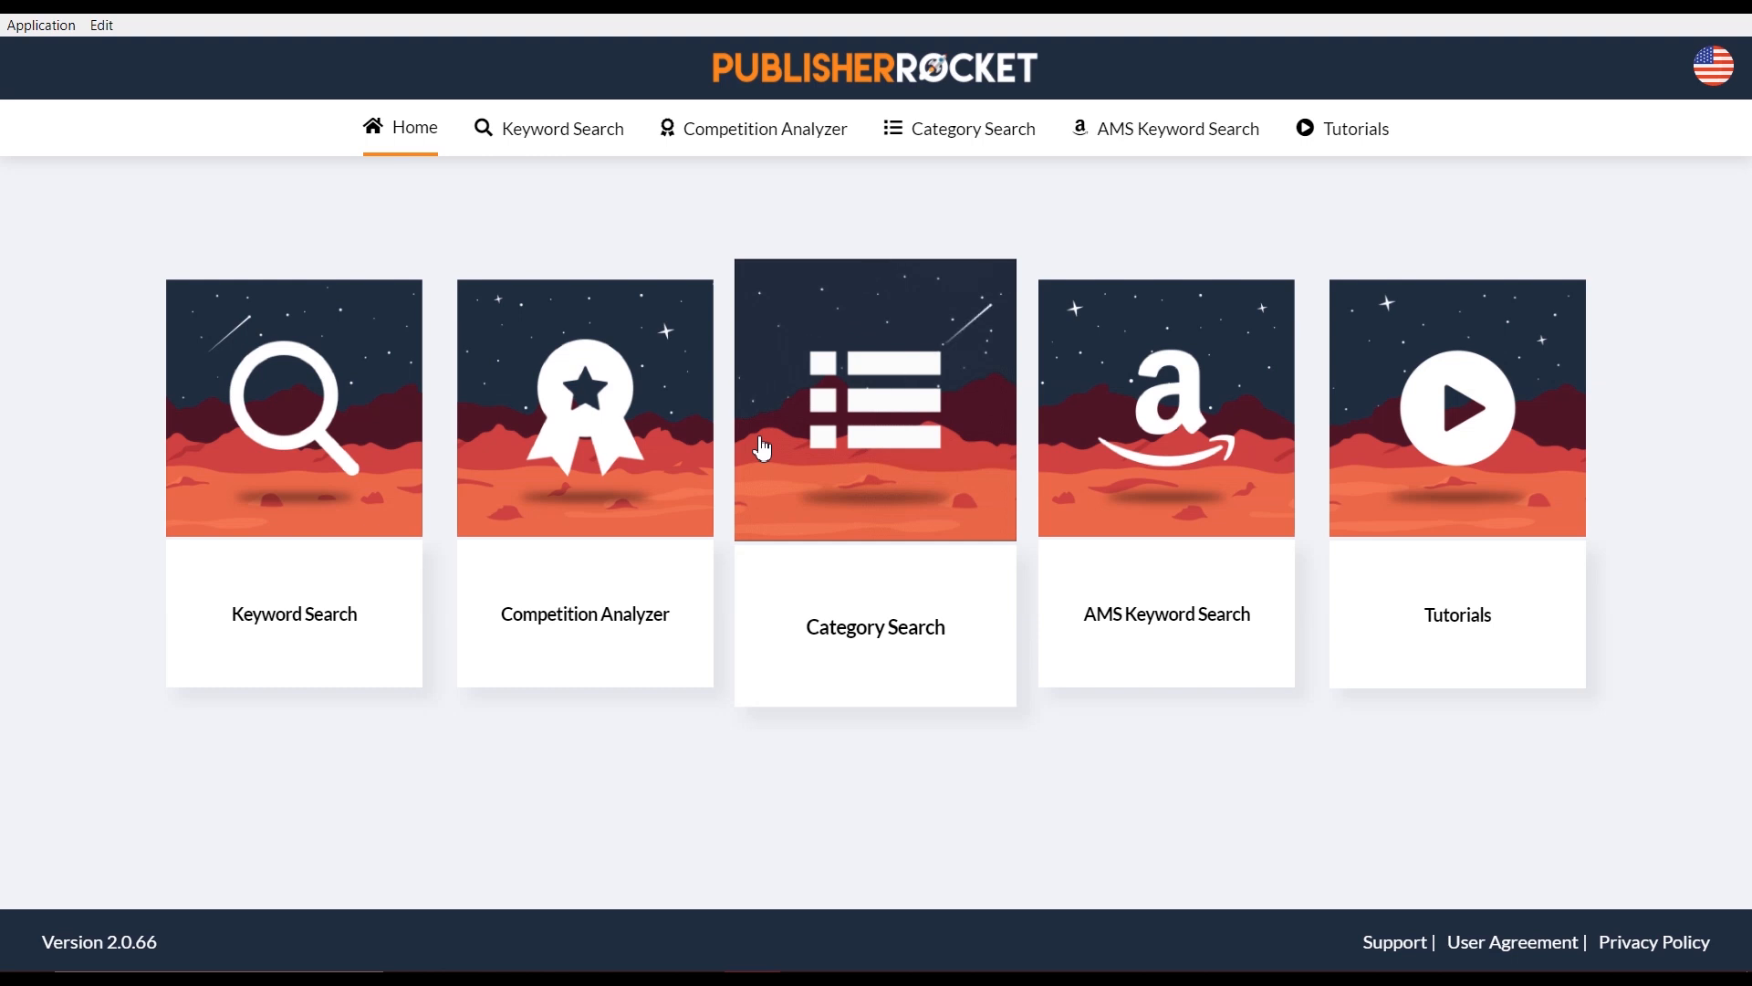
Run a Books keyword search for the pasted phrase 'travel guide united kingdom'
left_click(349, 444)
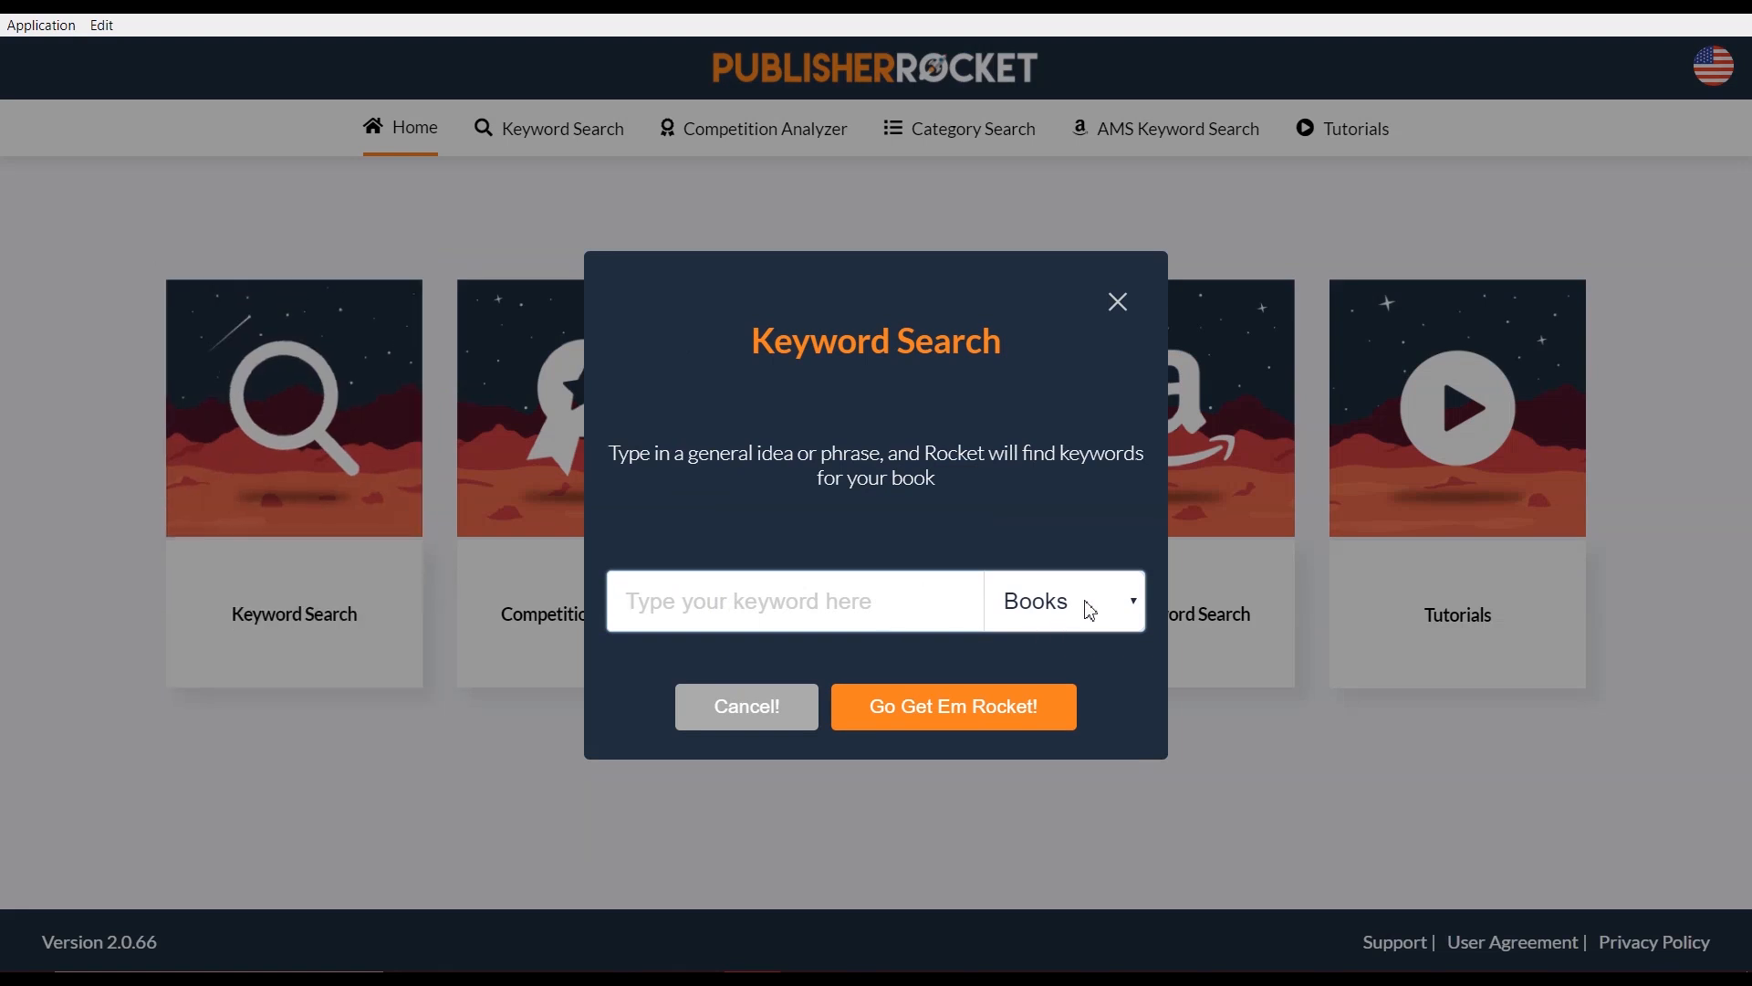
left_click(1090, 611)
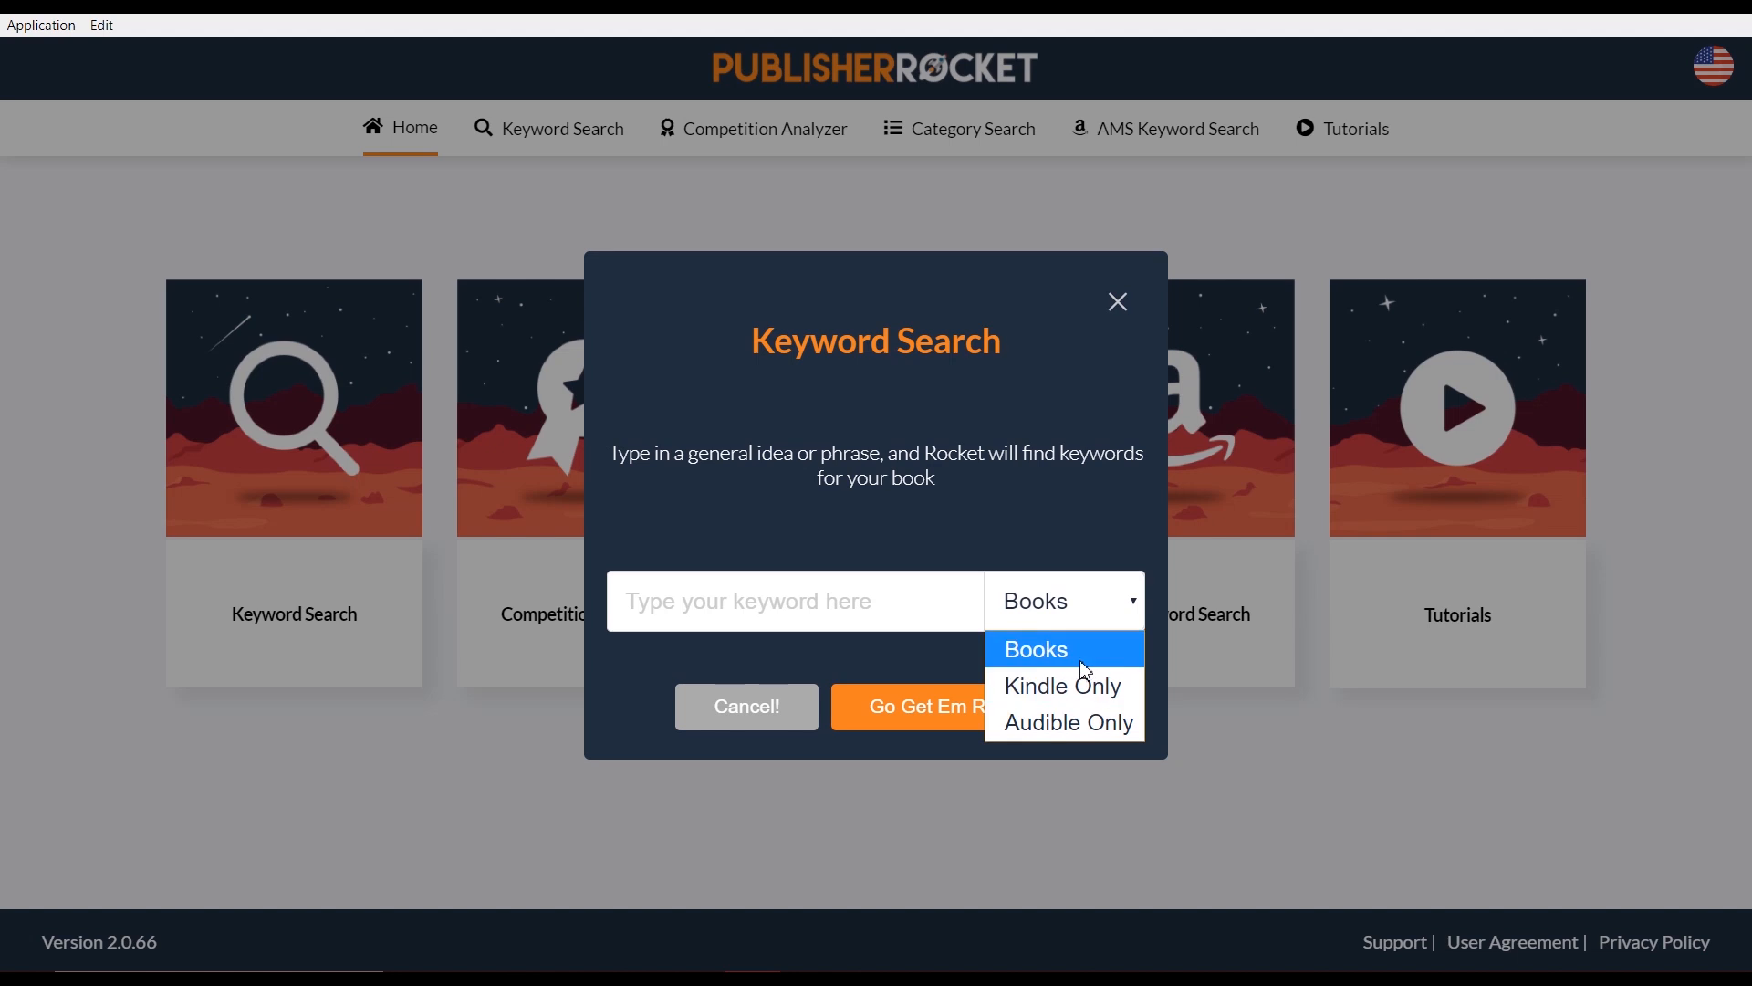
left_click(1081, 663)
left_click(924, 602)
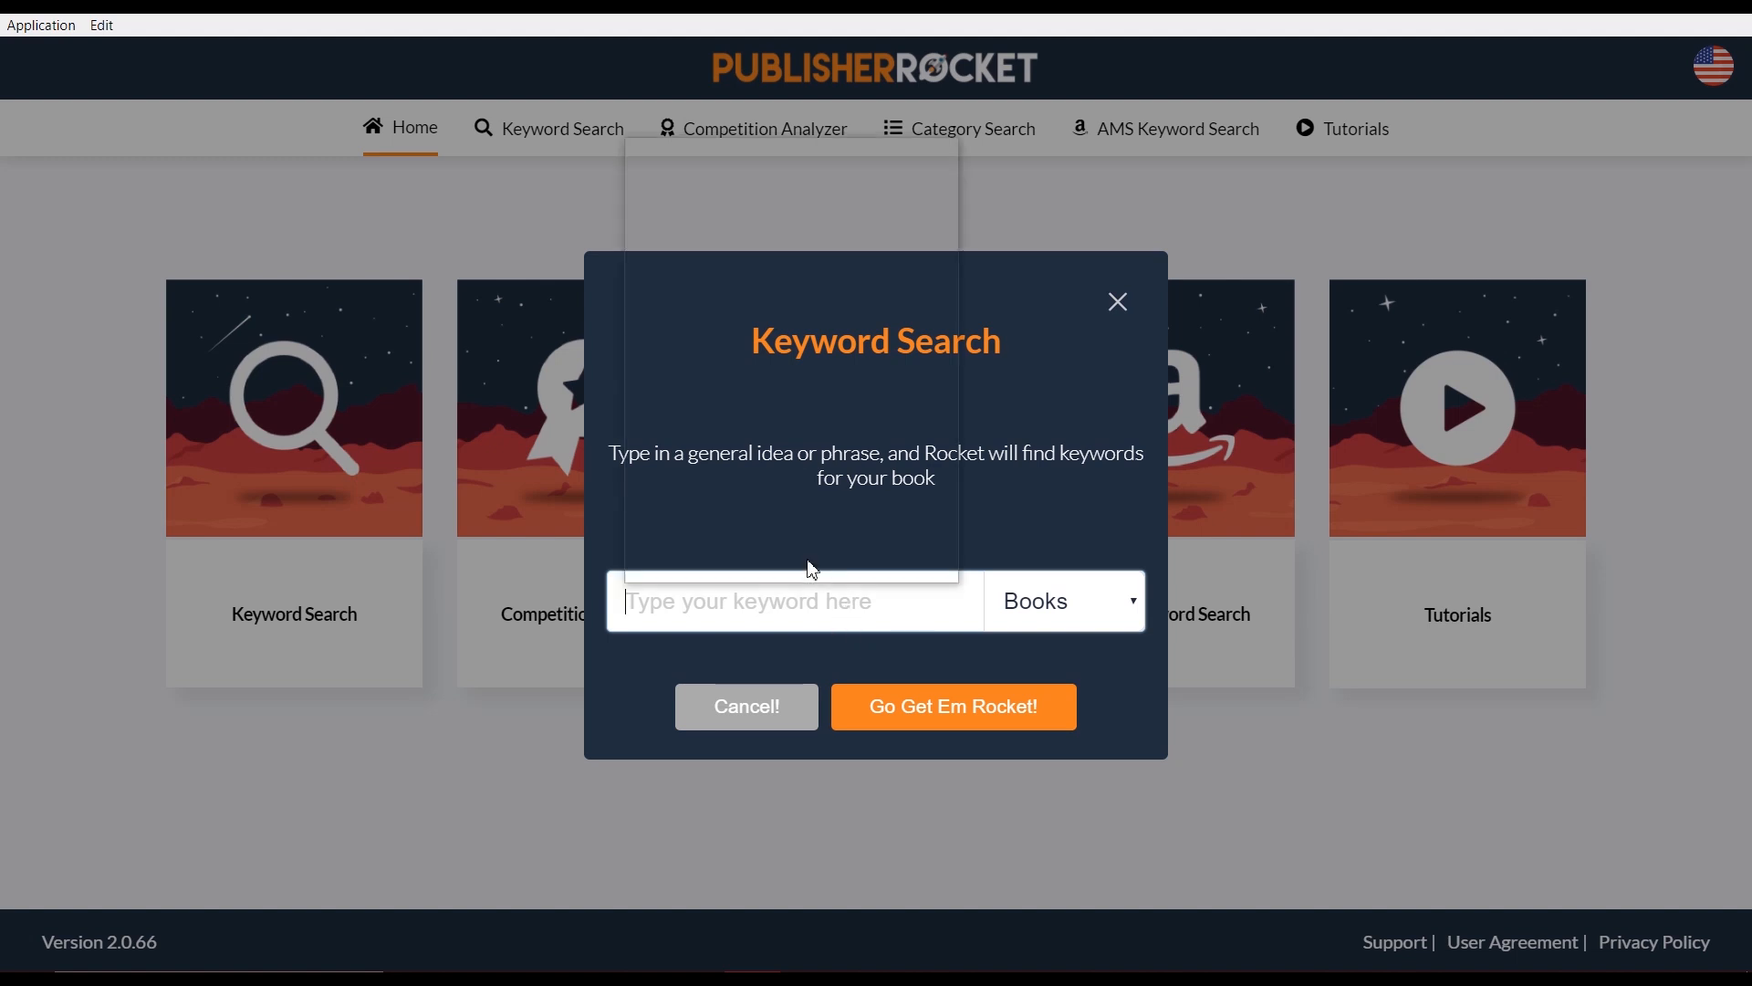
key("super+v")
left_click(762, 330)
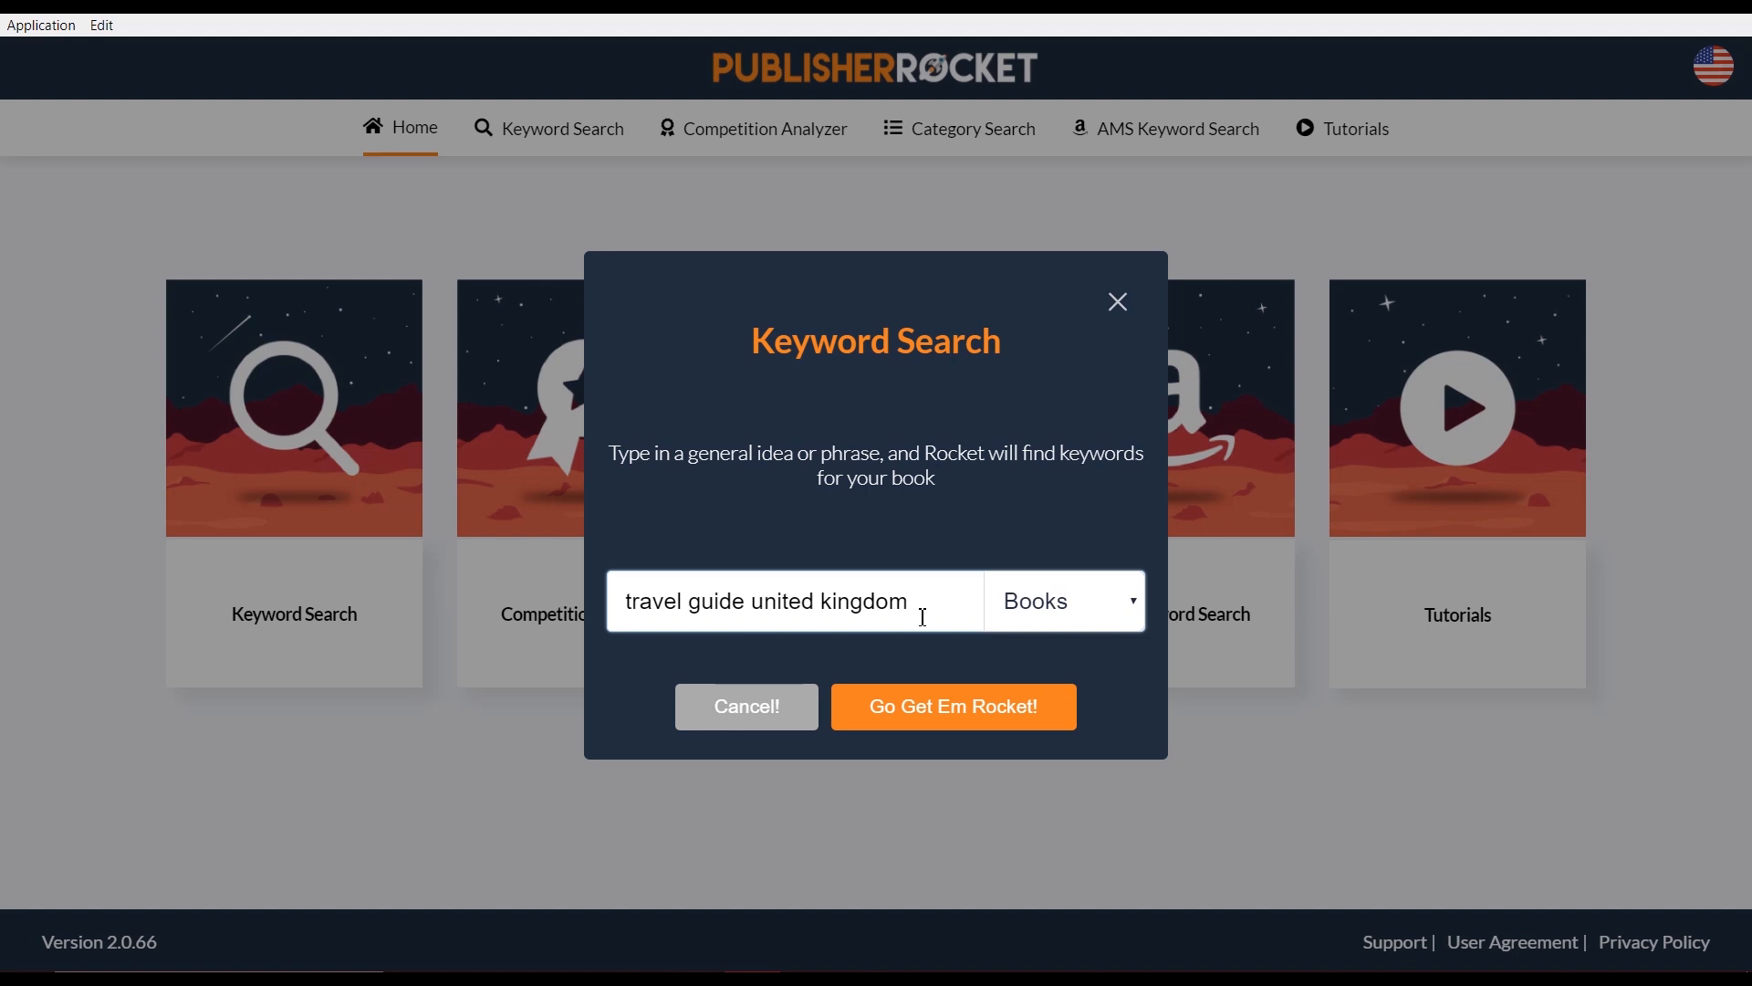
left_click(939, 721)
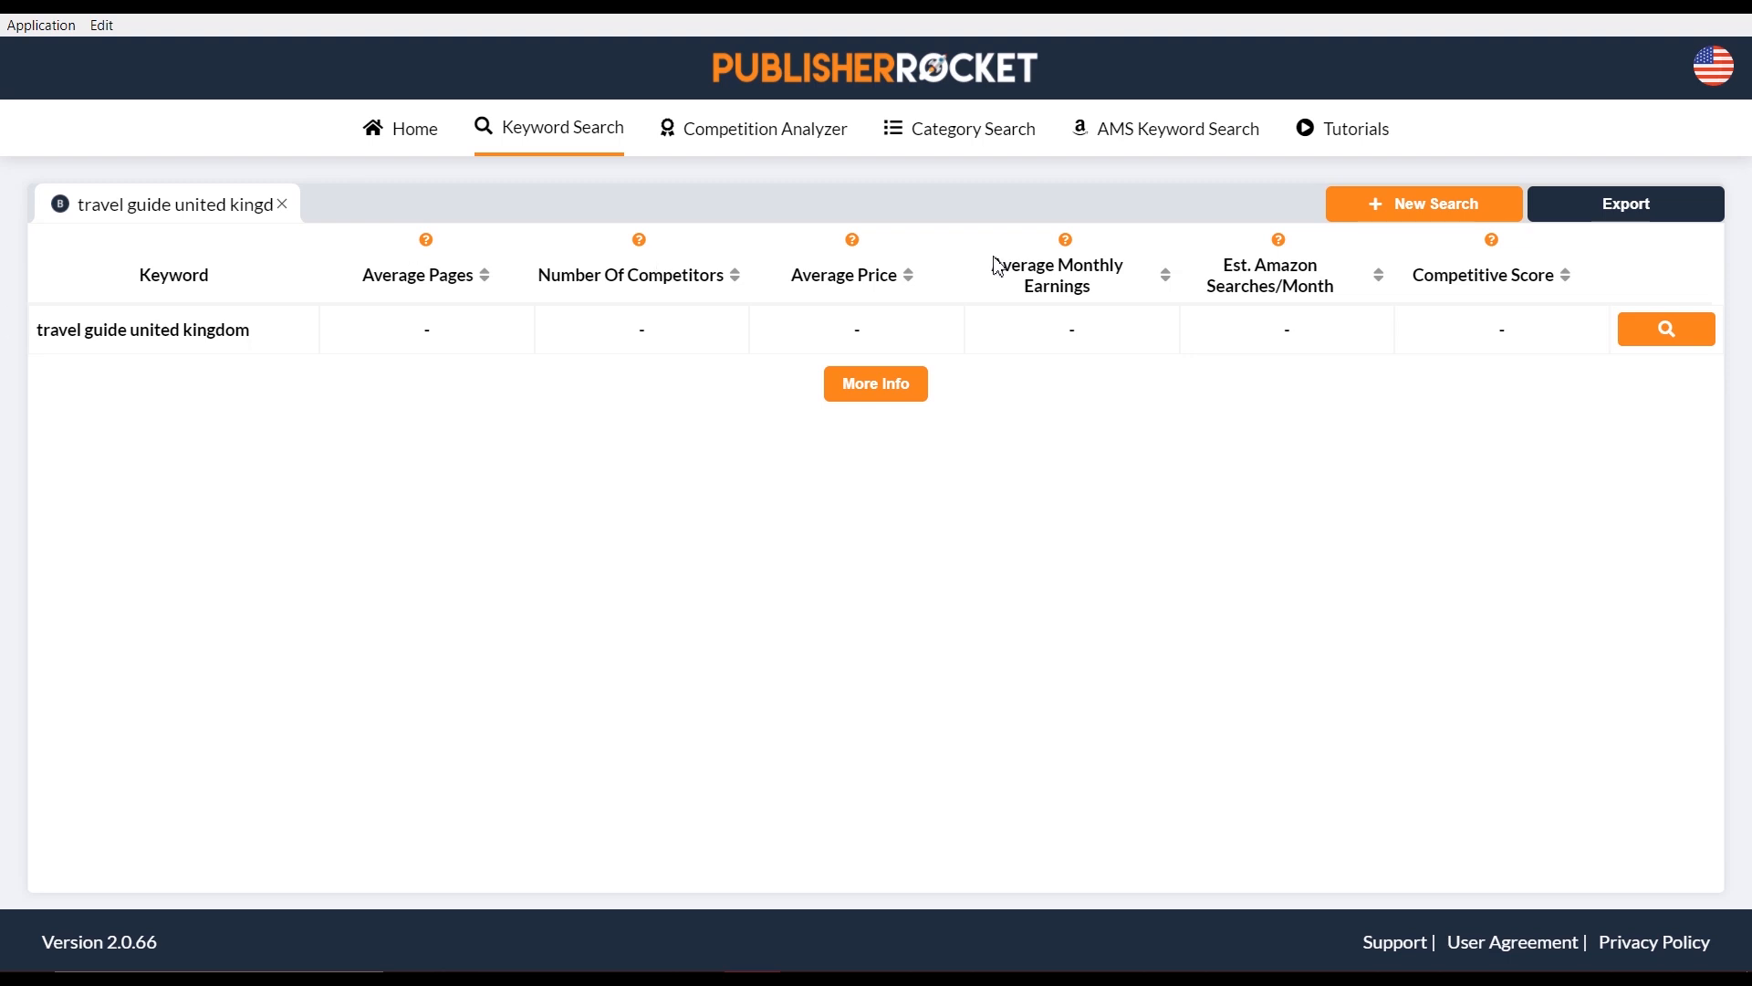
Start a new Publisher Rocket keyword search for 'travel'
left_click(1347, 217)
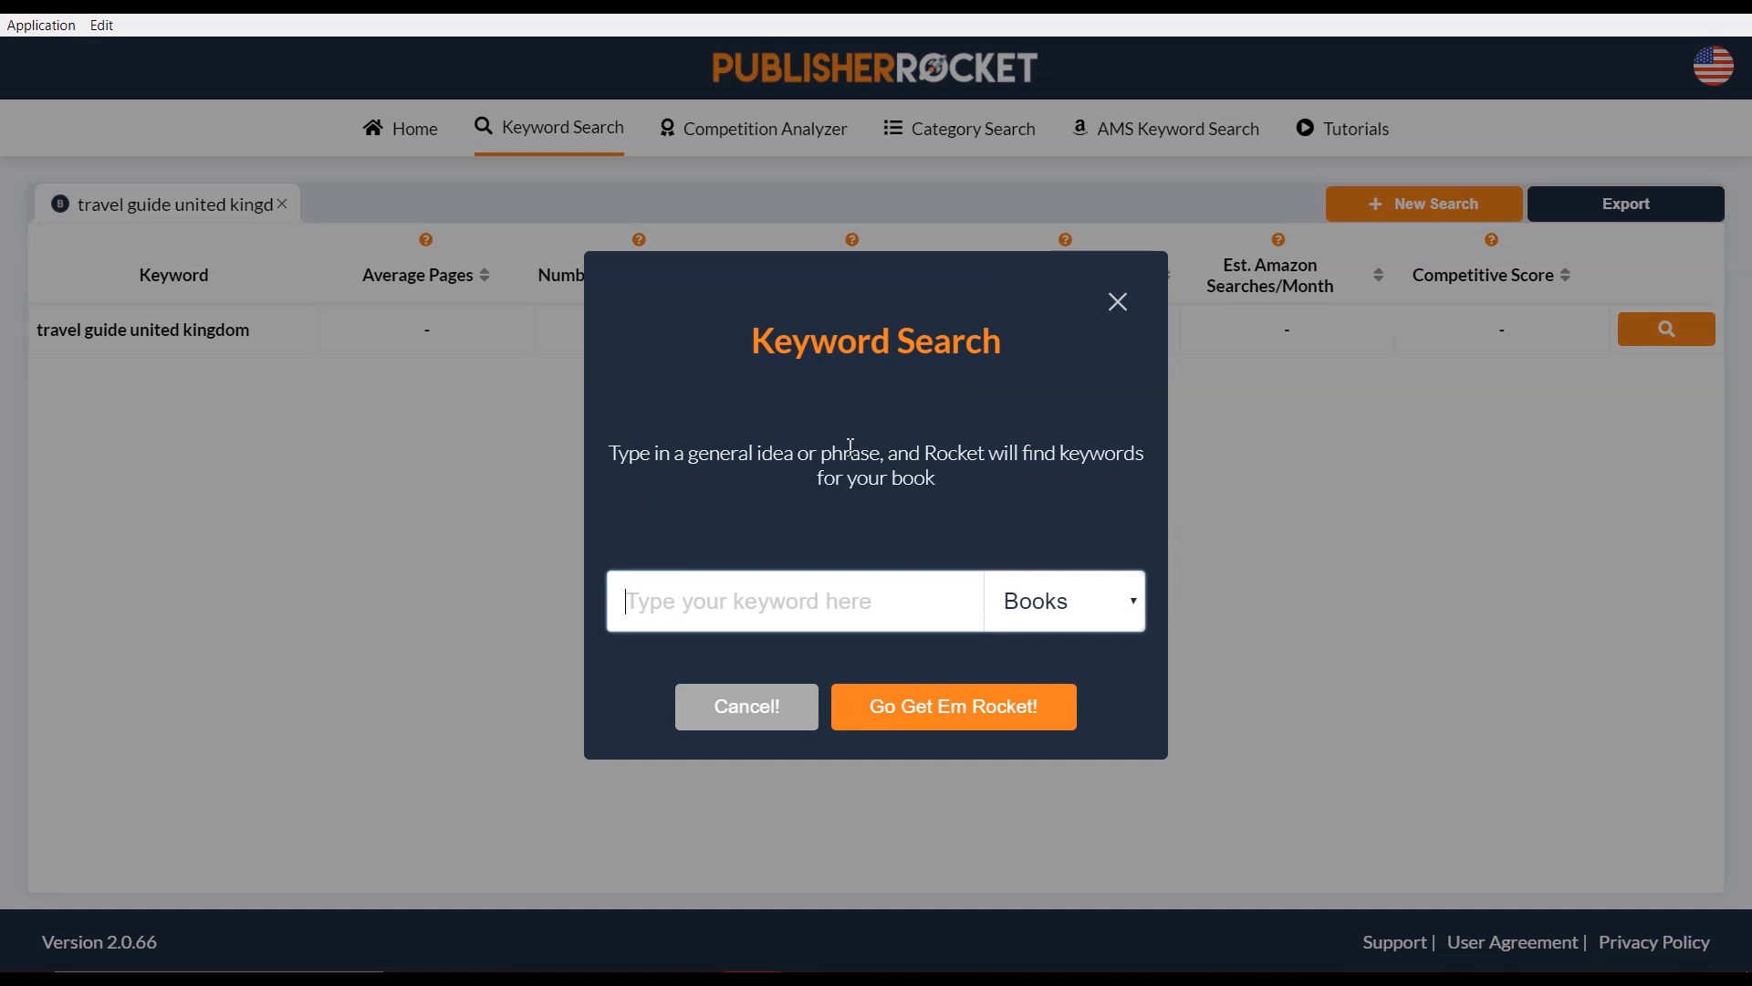
type("travel")
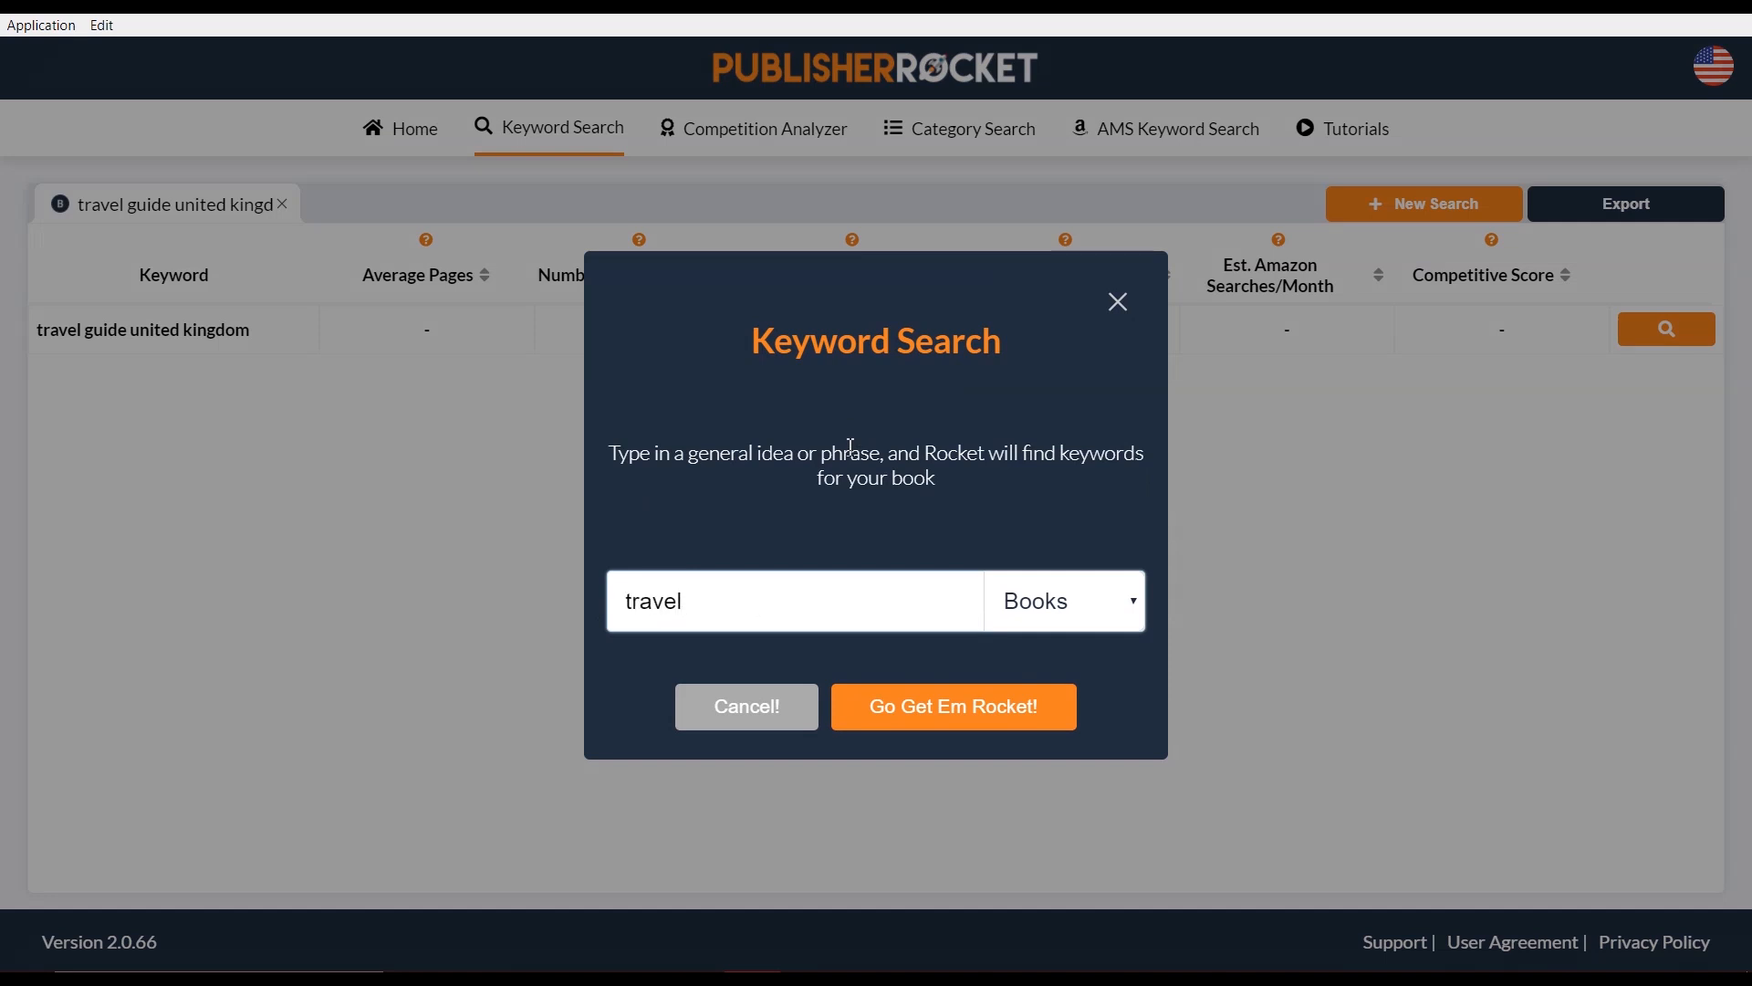
key("Return")
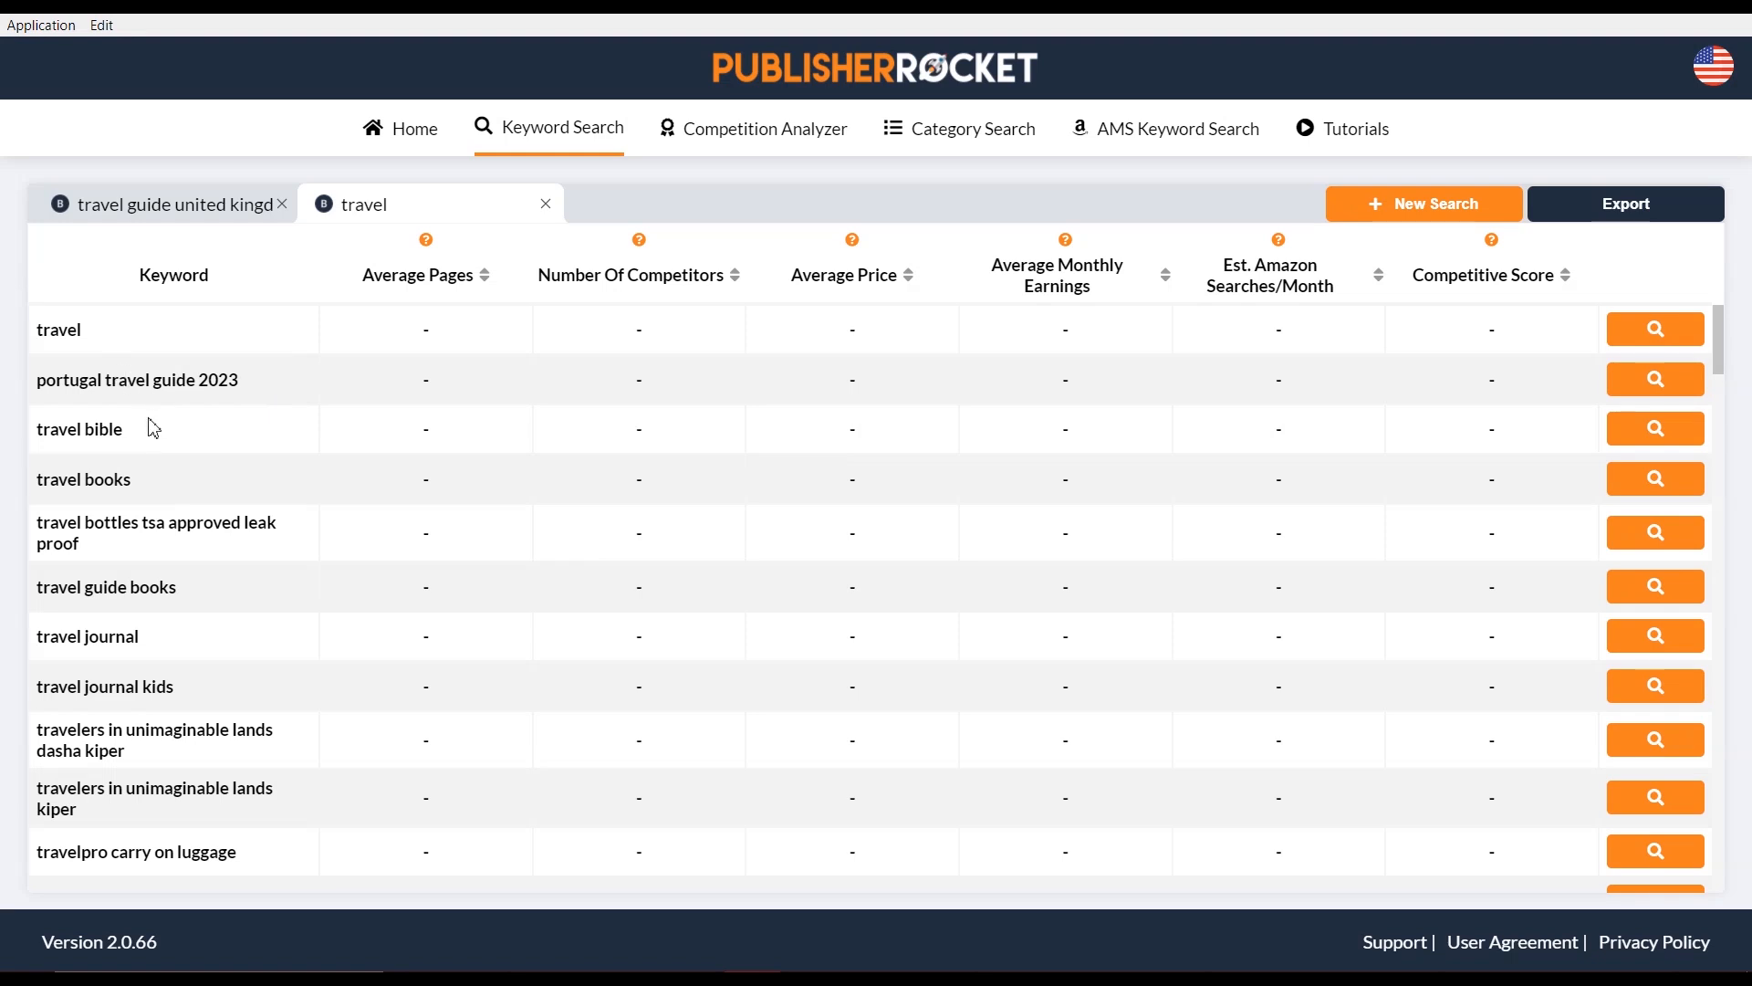
Review the related travel keywords, then compare with the 'travel guide united kingdom' results tab
scroll(155, 447, "down", 1)
scroll(160, 466, "down", 6)
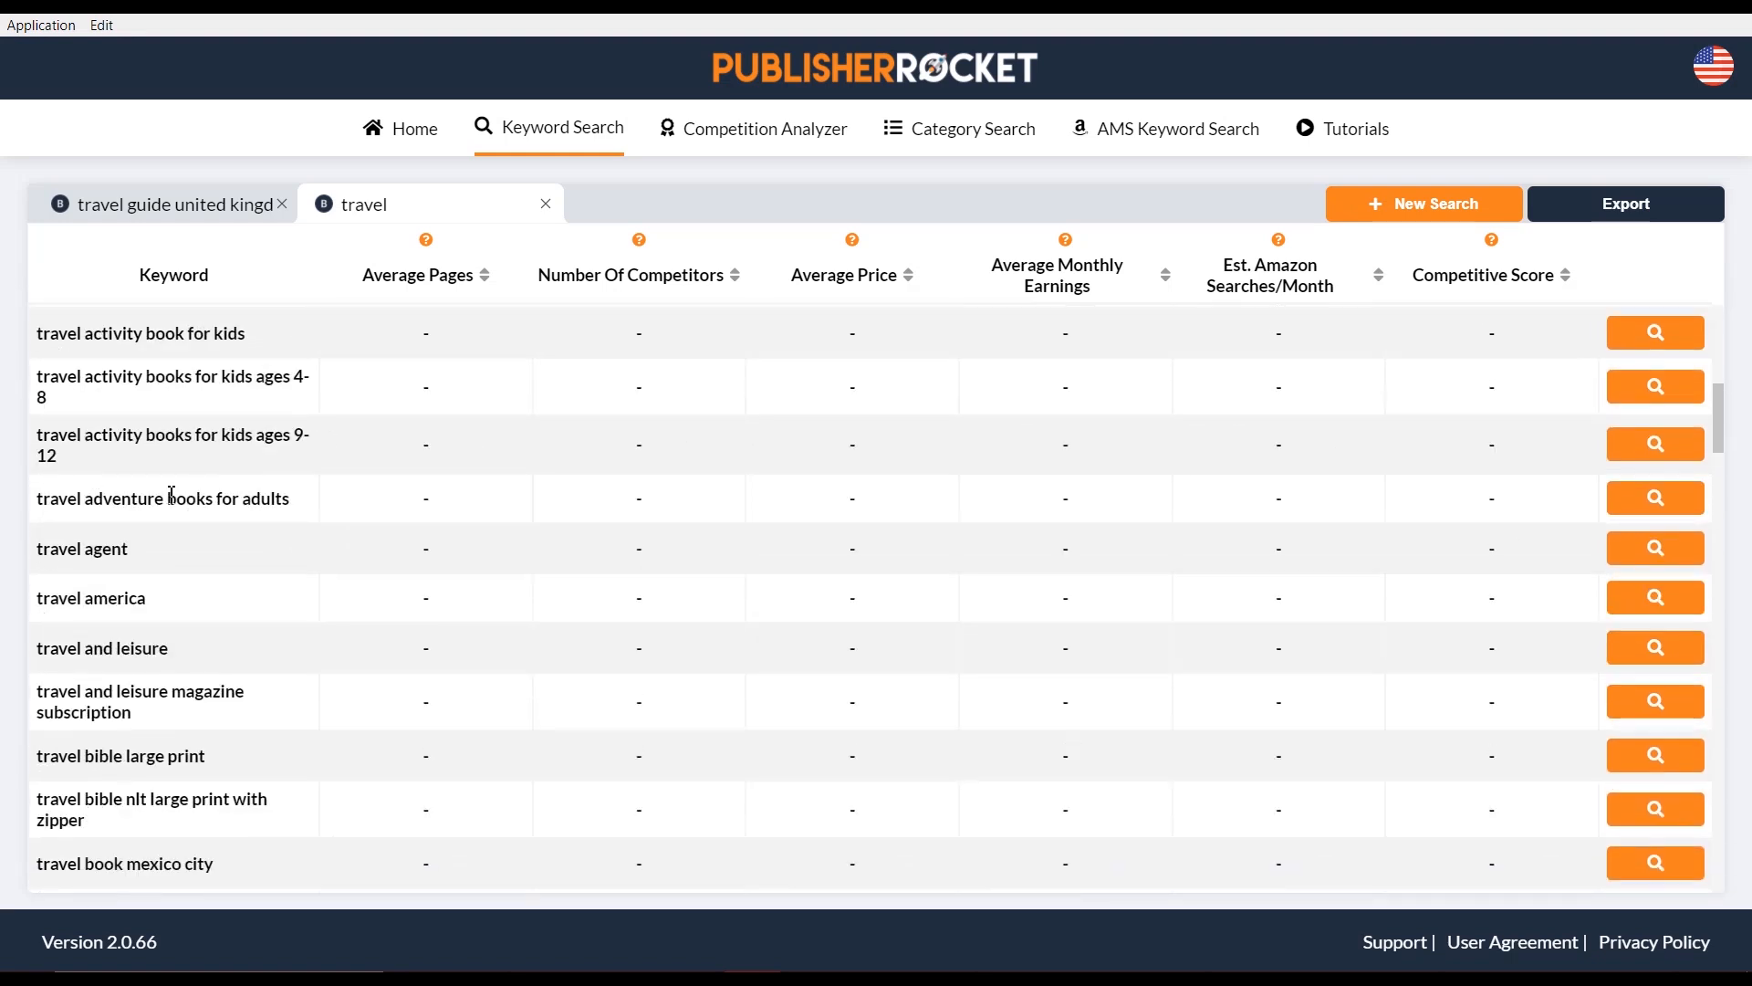
scroll(166, 536, "down", 15)
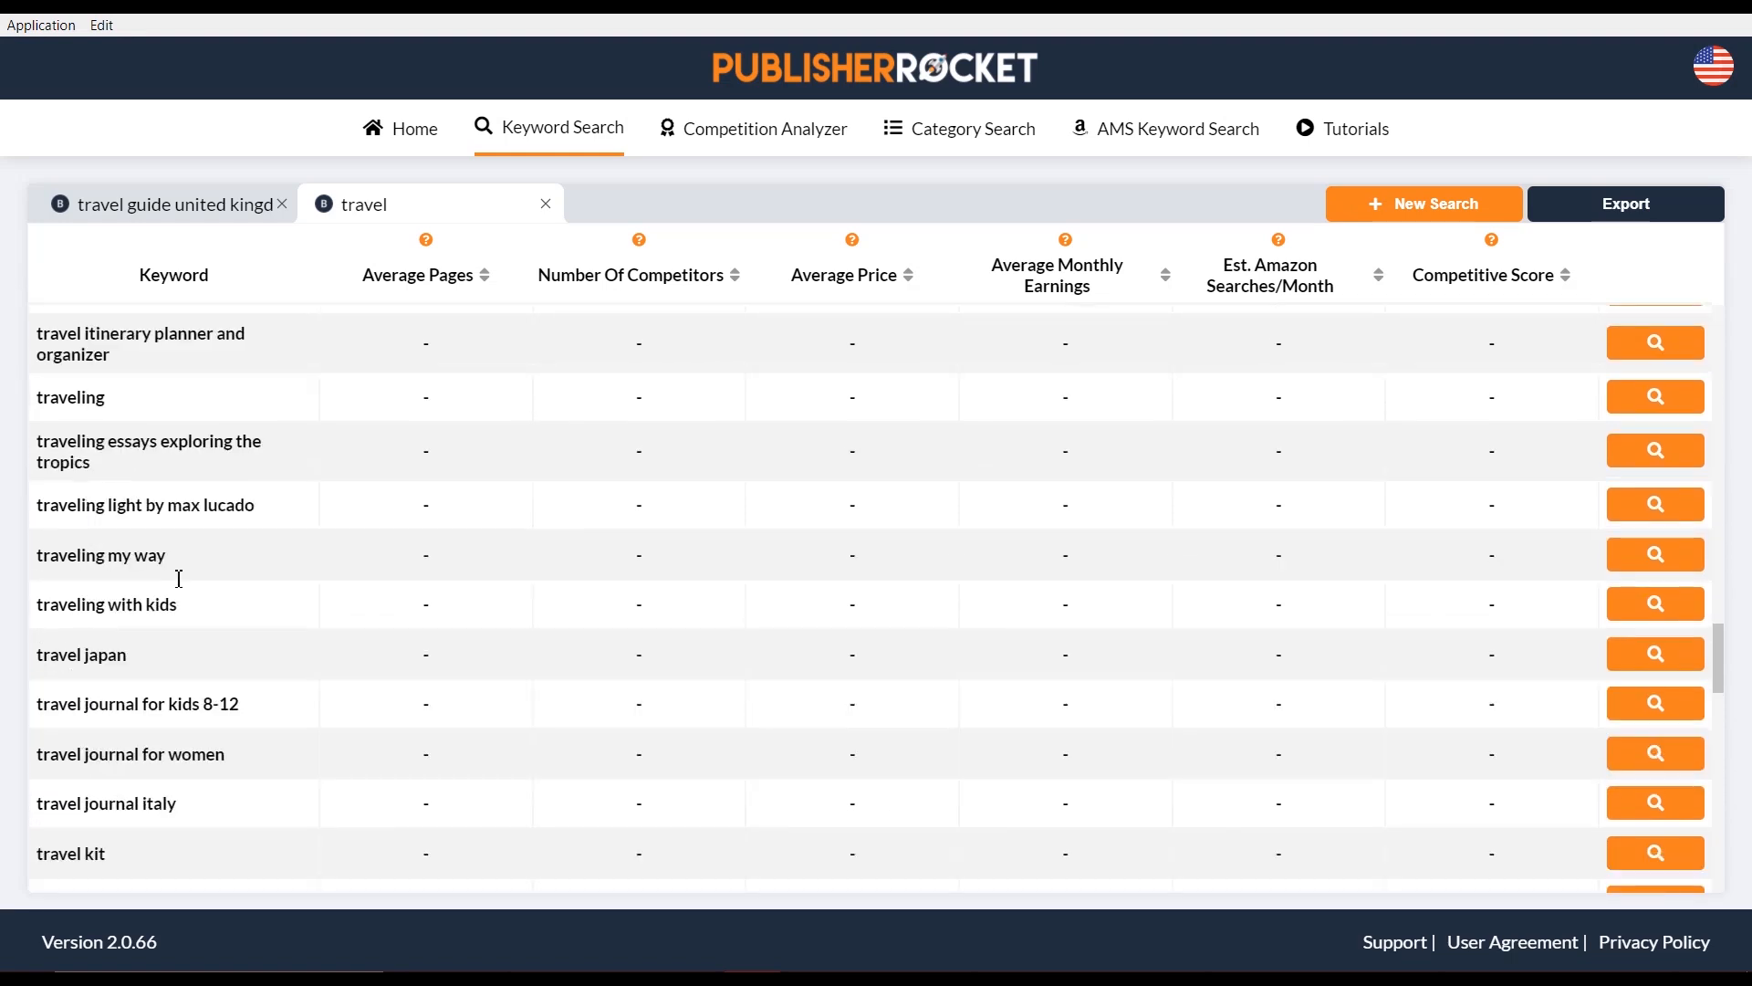
scroll(192, 596, "down", 10)
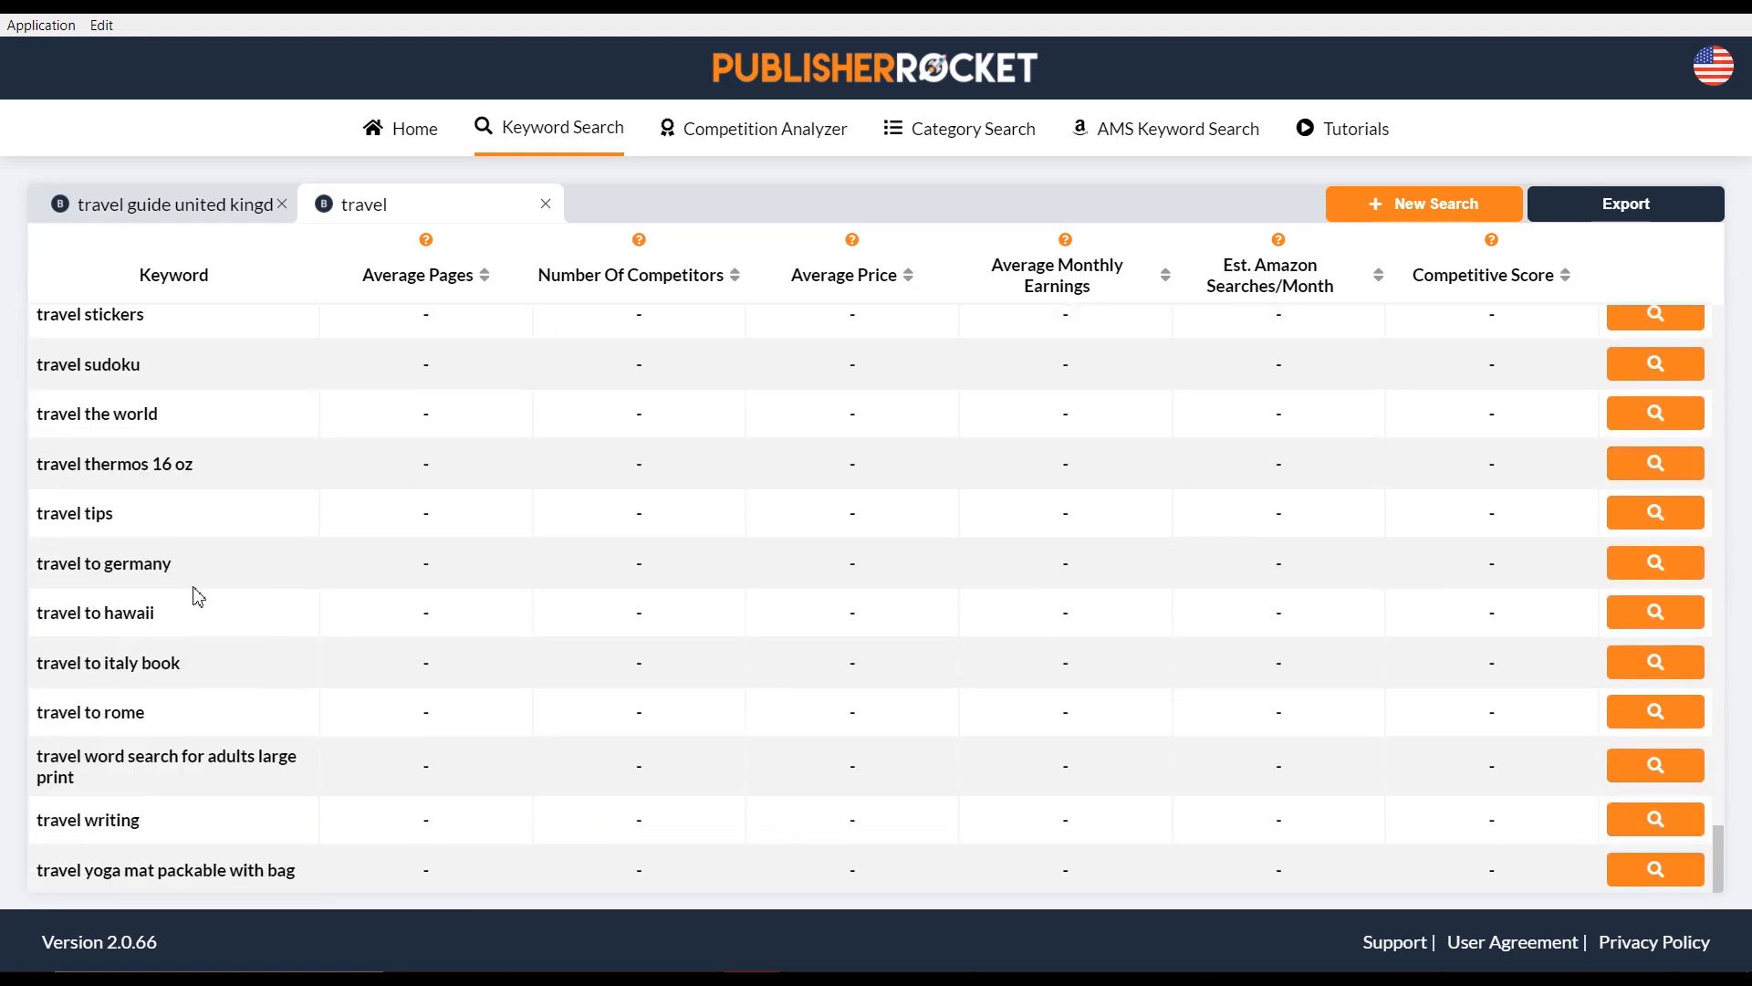
scroll(216, 573, "up", 9)
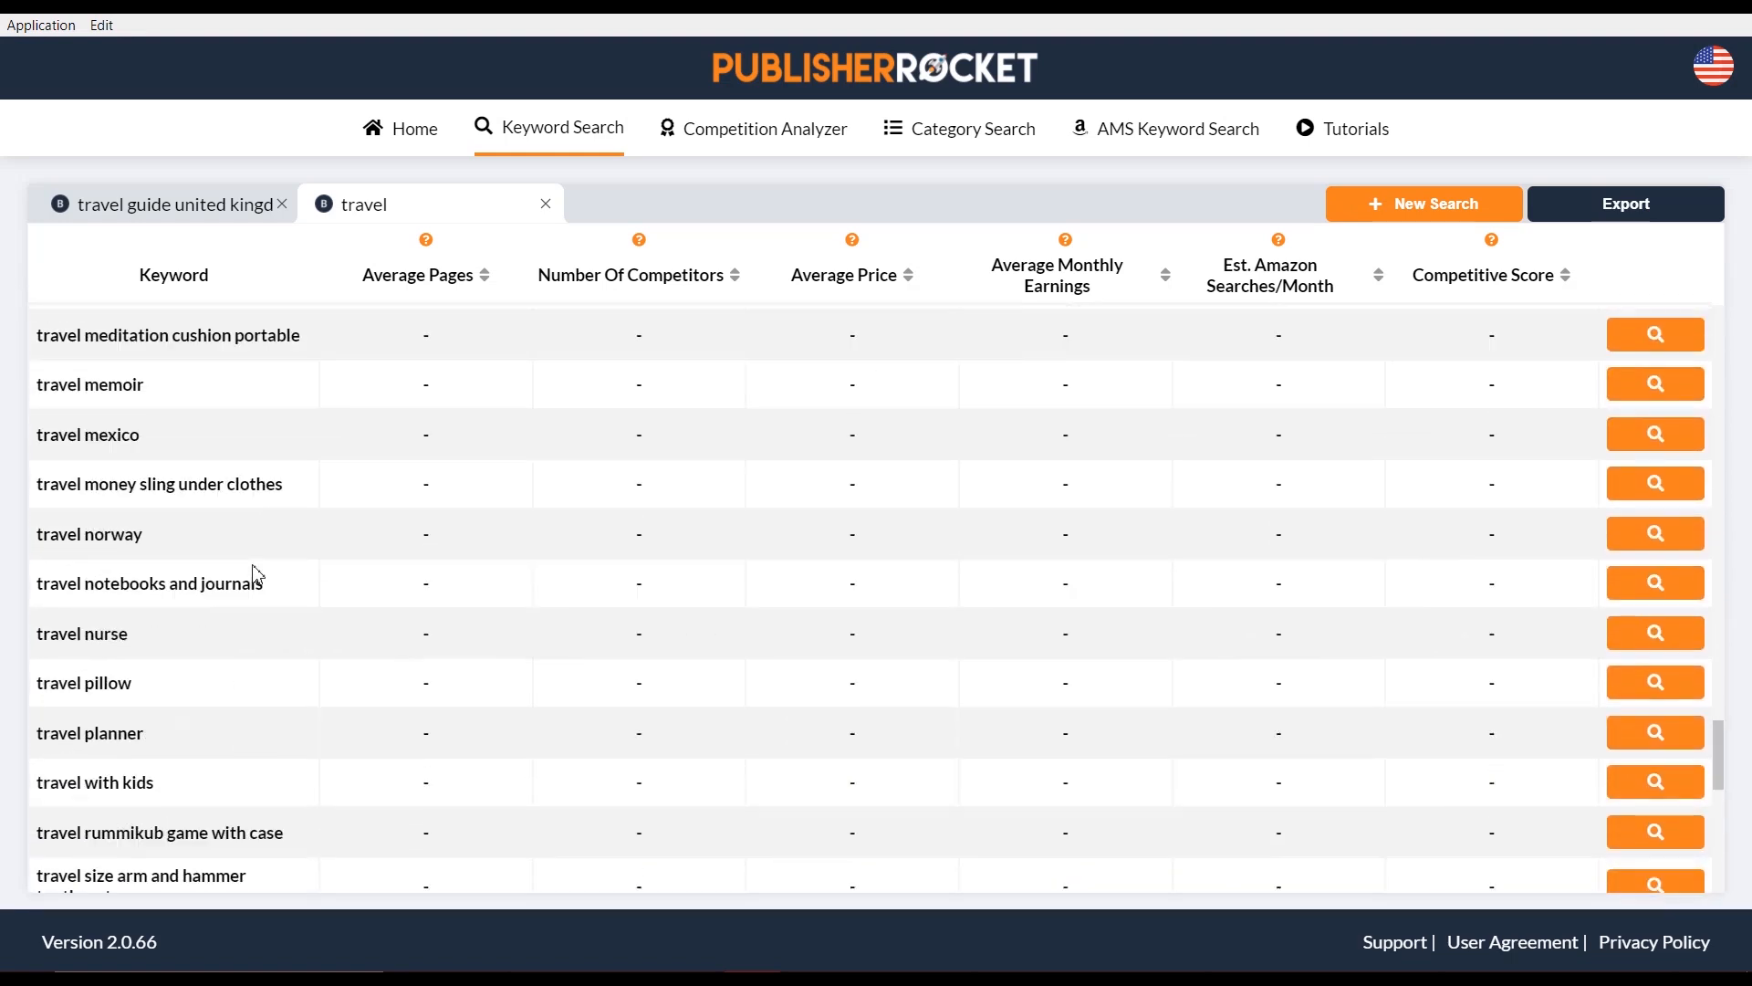
scroll(254, 573, "up", 15)
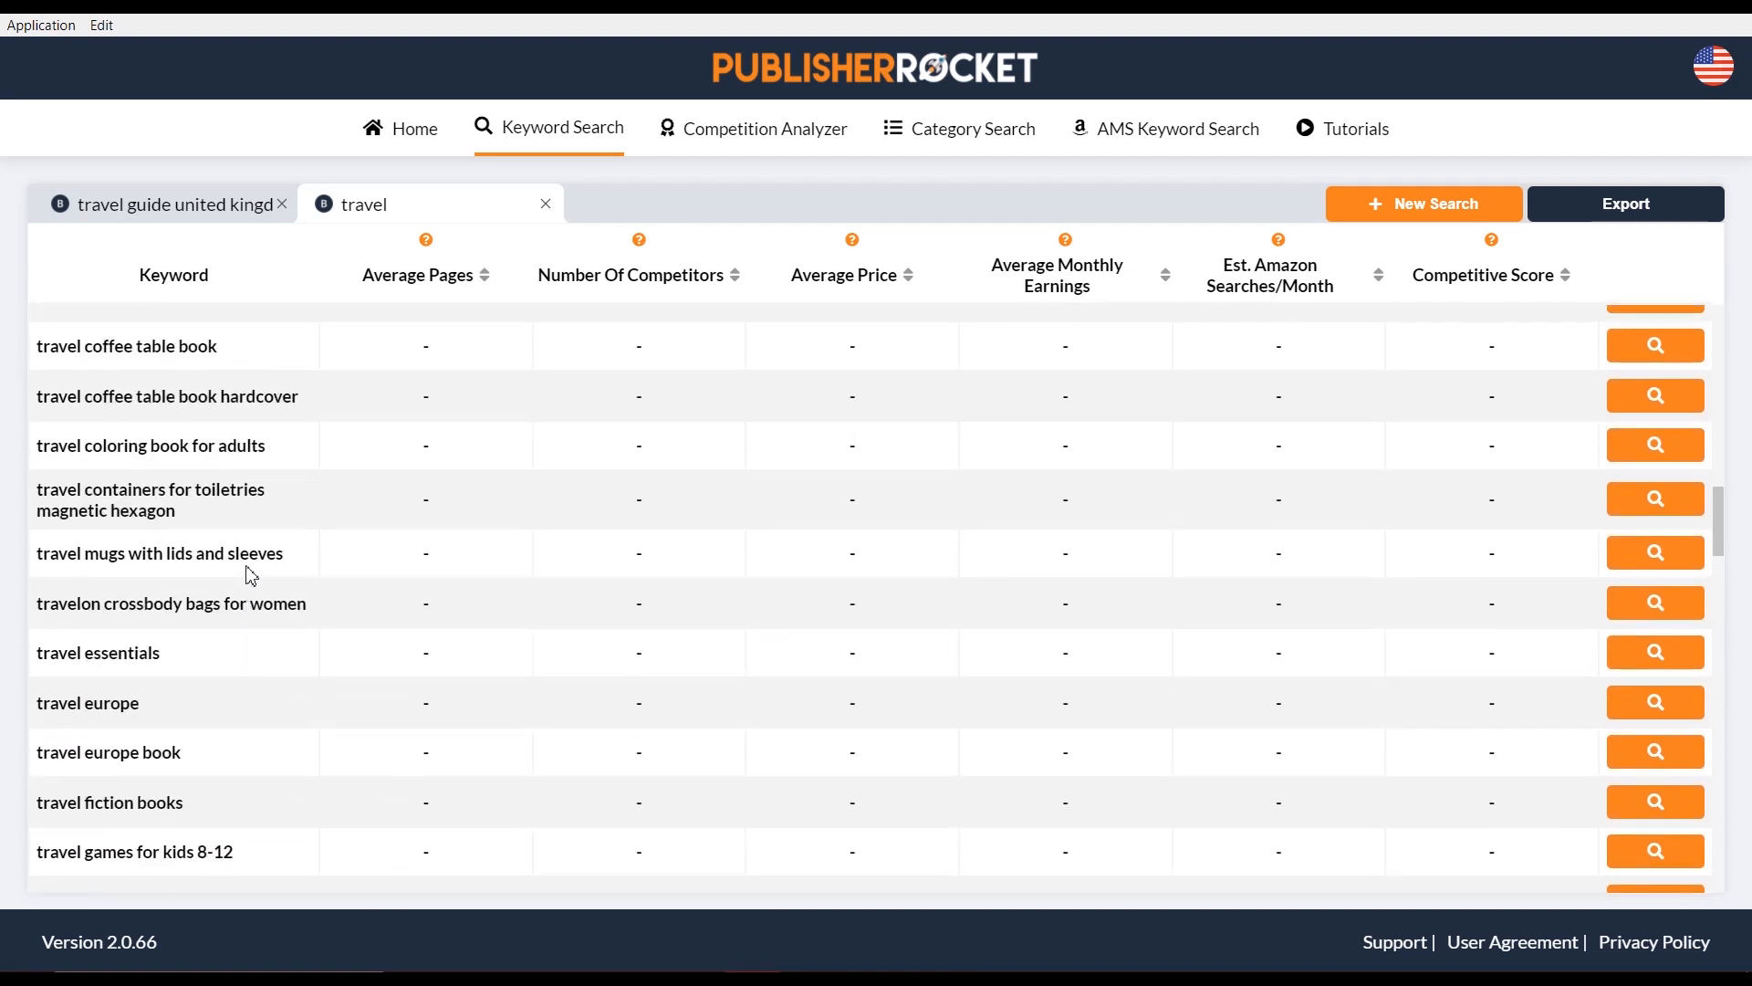
scroll(251, 575, "up", 15)
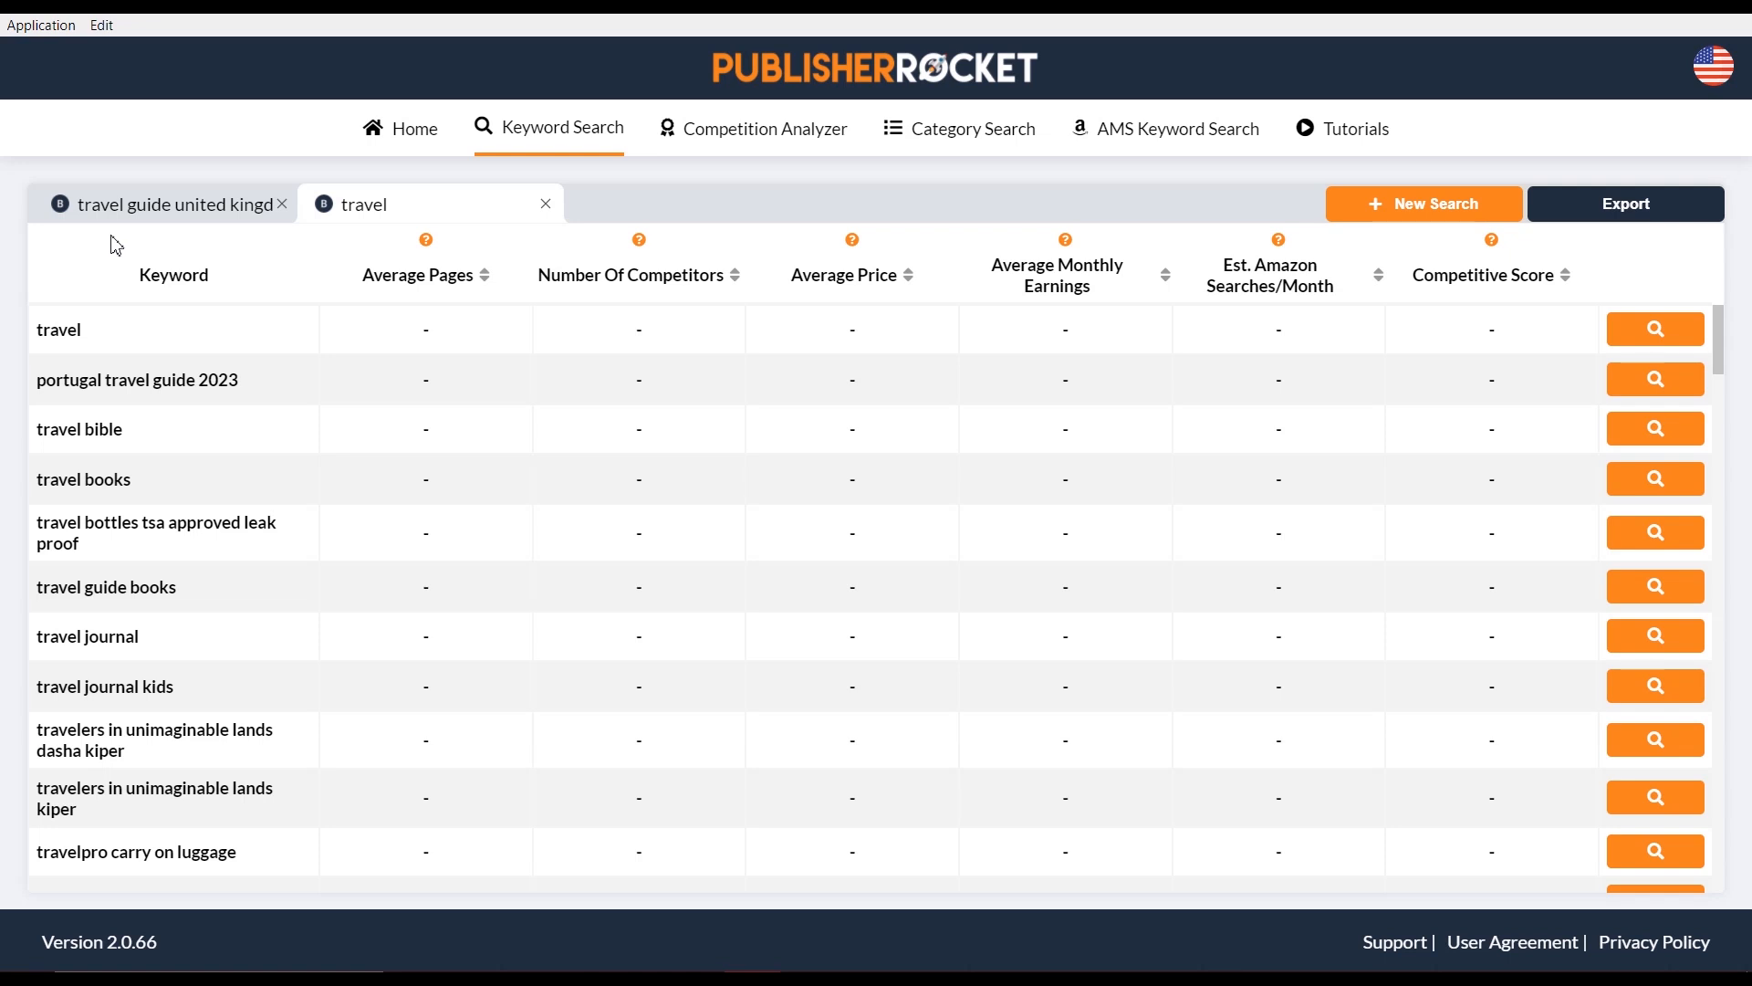
left_click(150, 201)
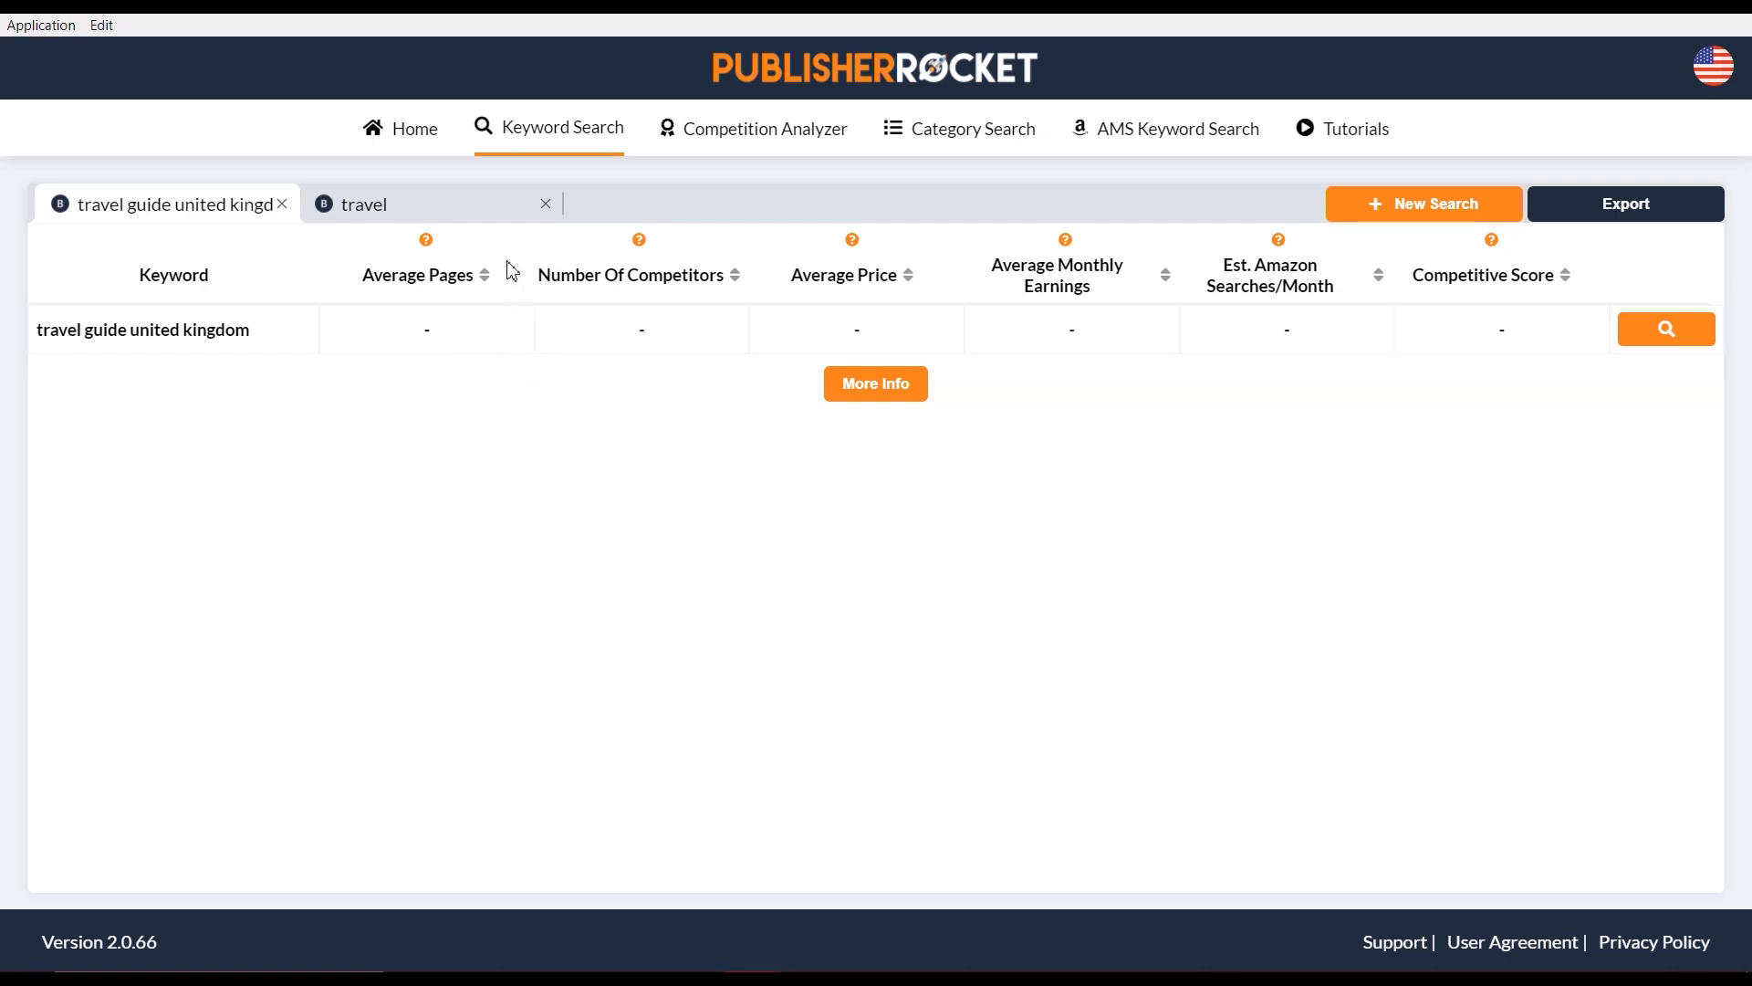
left_click(485, 215)
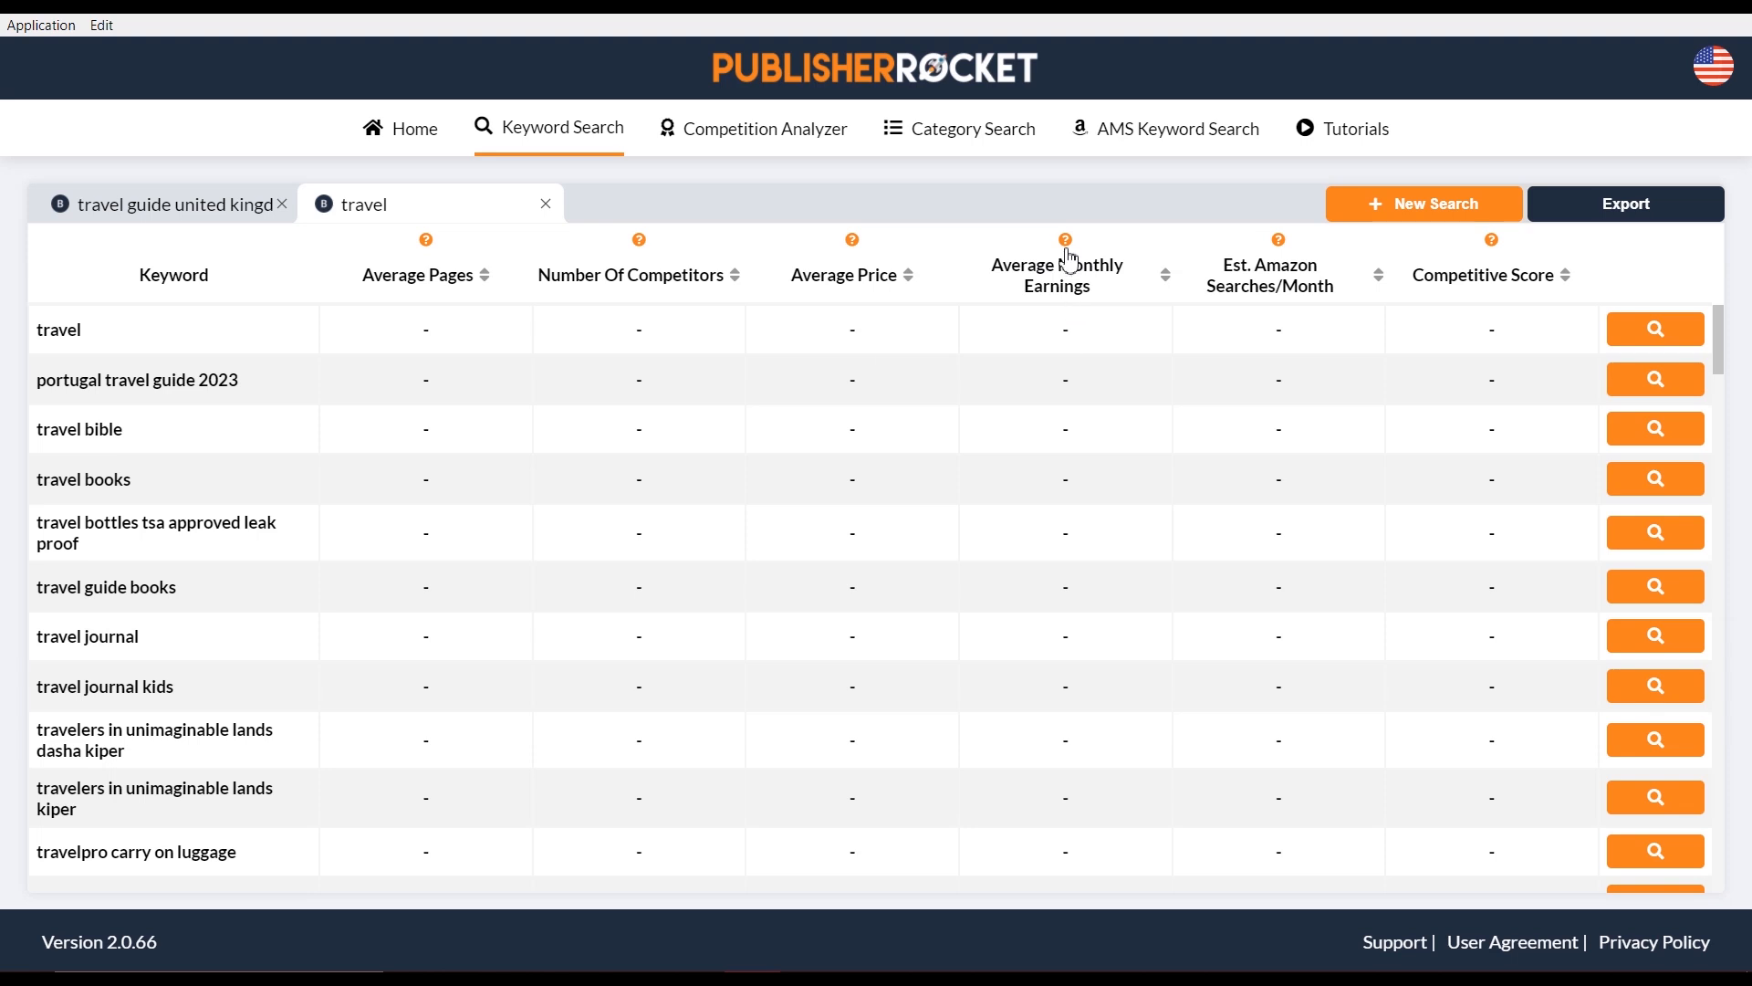
Fetch stats for the 'travel' keyword: over 1,200 competitors, $23 average price, score 99
mouse_move(1067, 248)
mouse_move(1284, 252)
left_click_drag(1223, 265, 1530, 266)
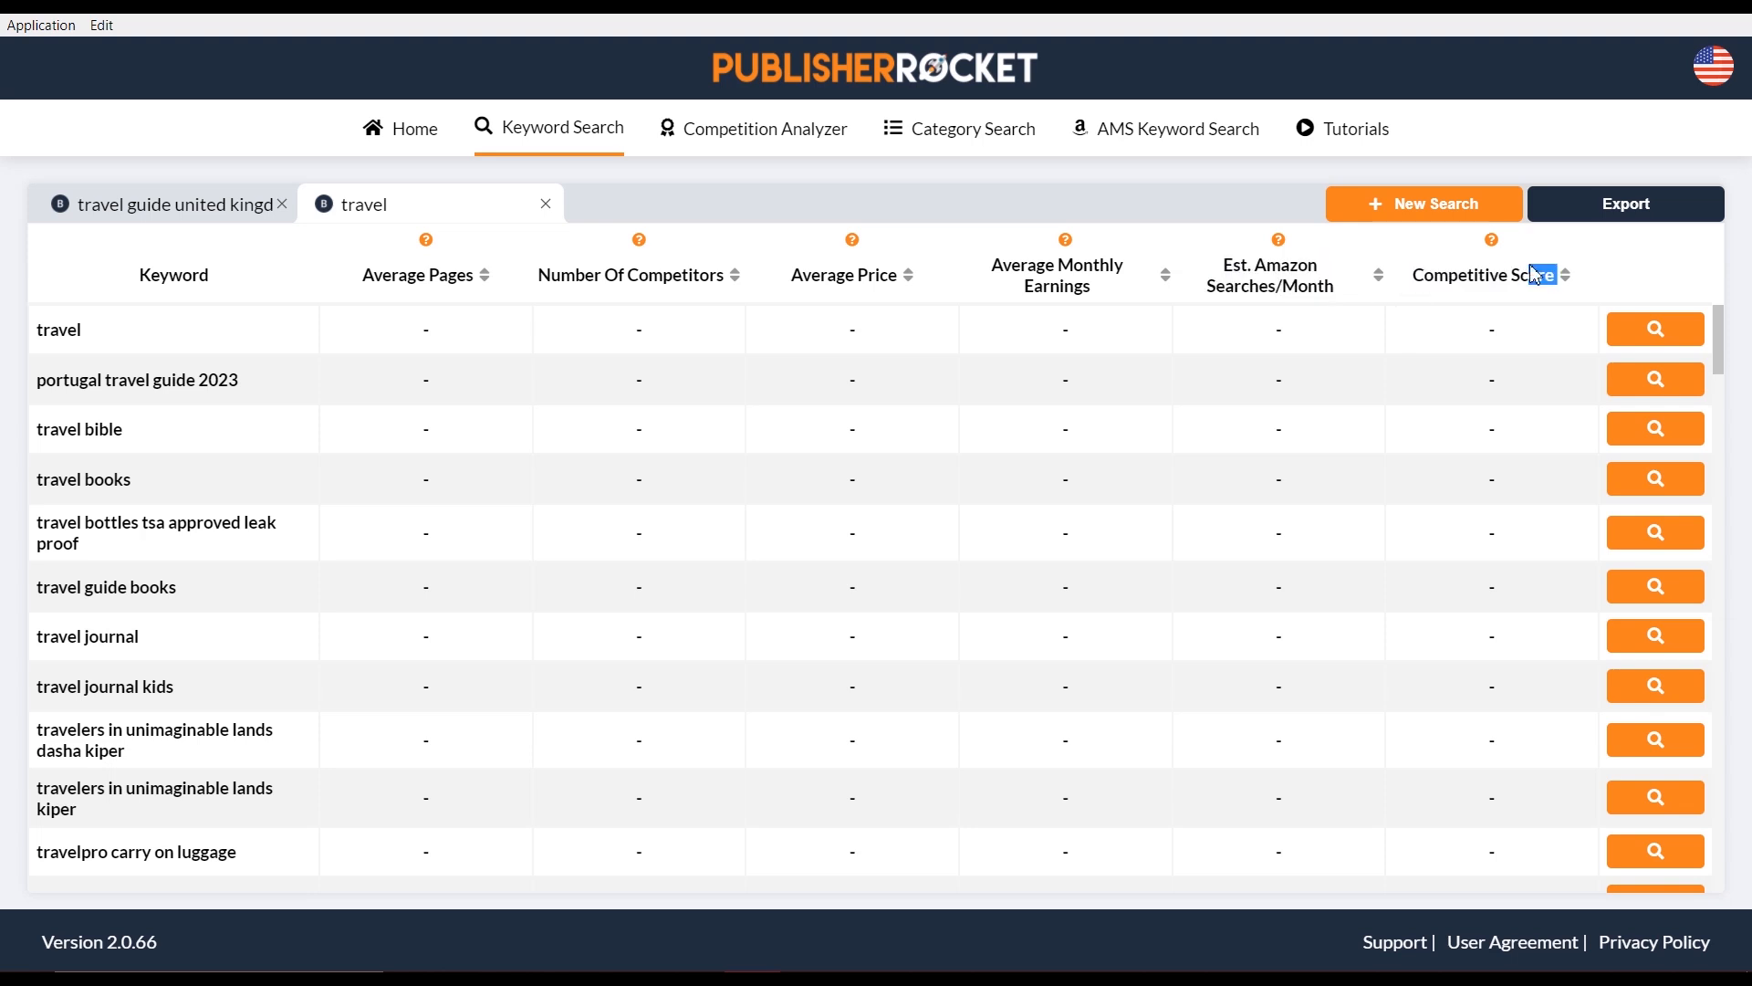
left_click(1482, 352)
left_click(1631, 349)
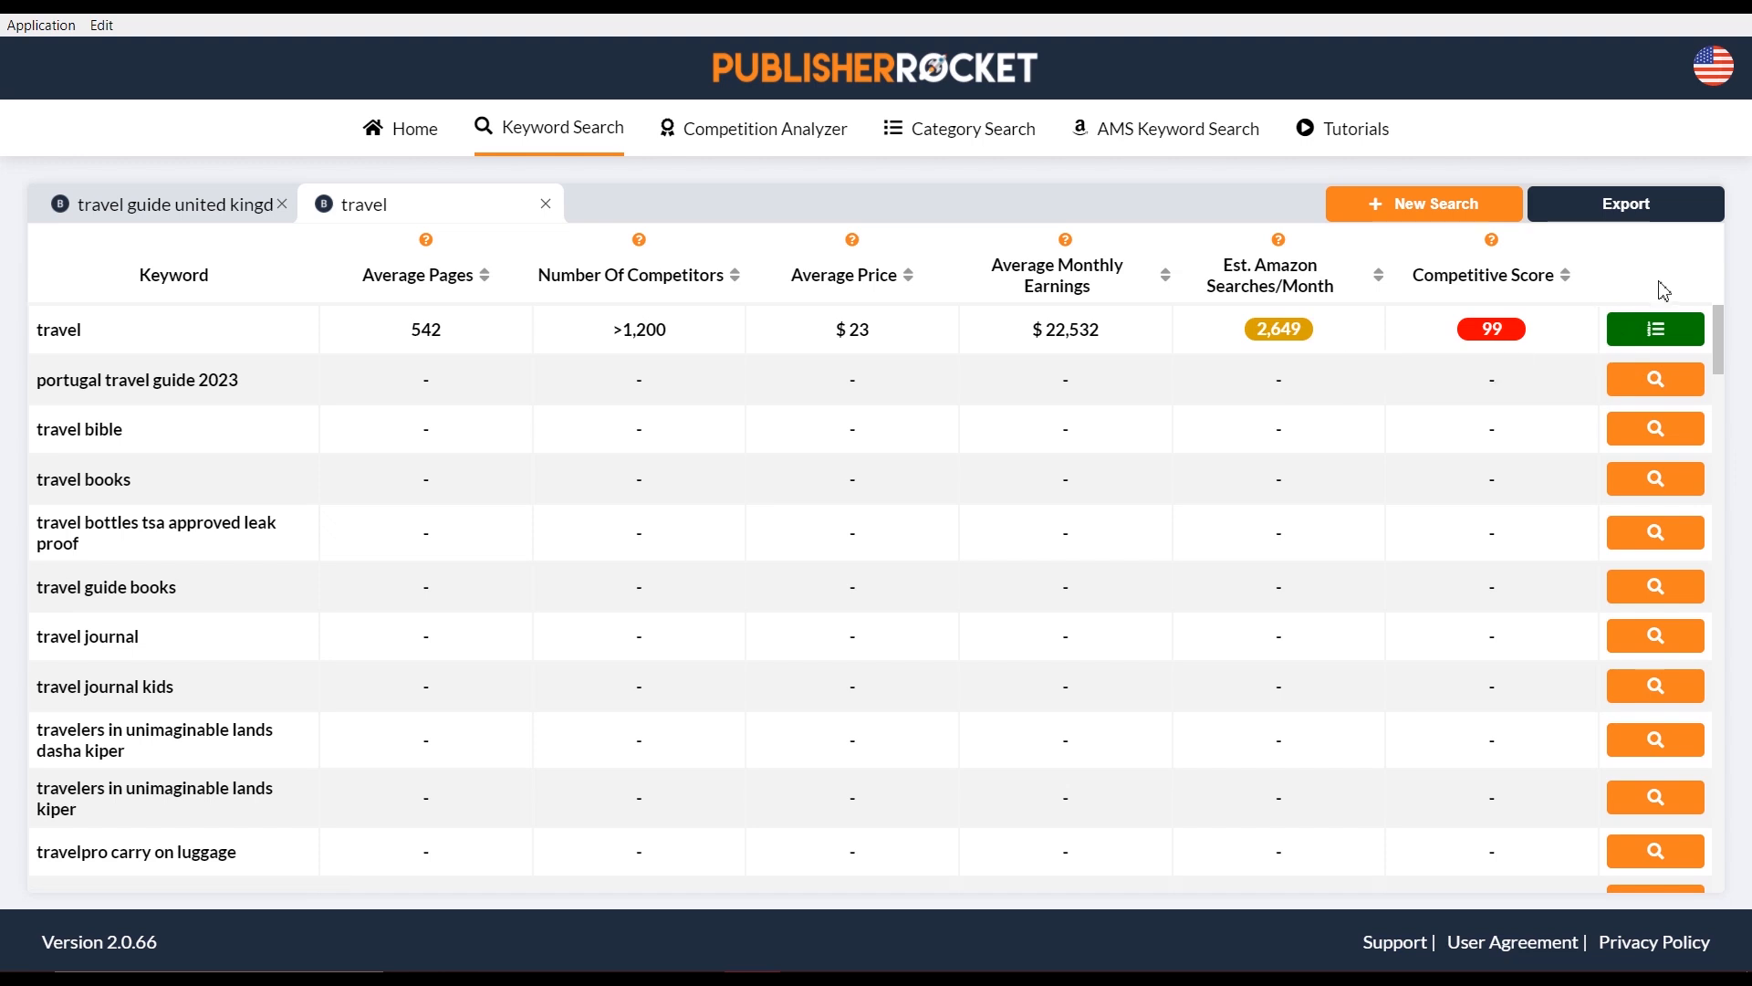
Load stats for the keywords from 'portugal travel guide 2023' down to 'travelpro carry on luggage'
left_click(1682, 385)
left_click(1683, 461)
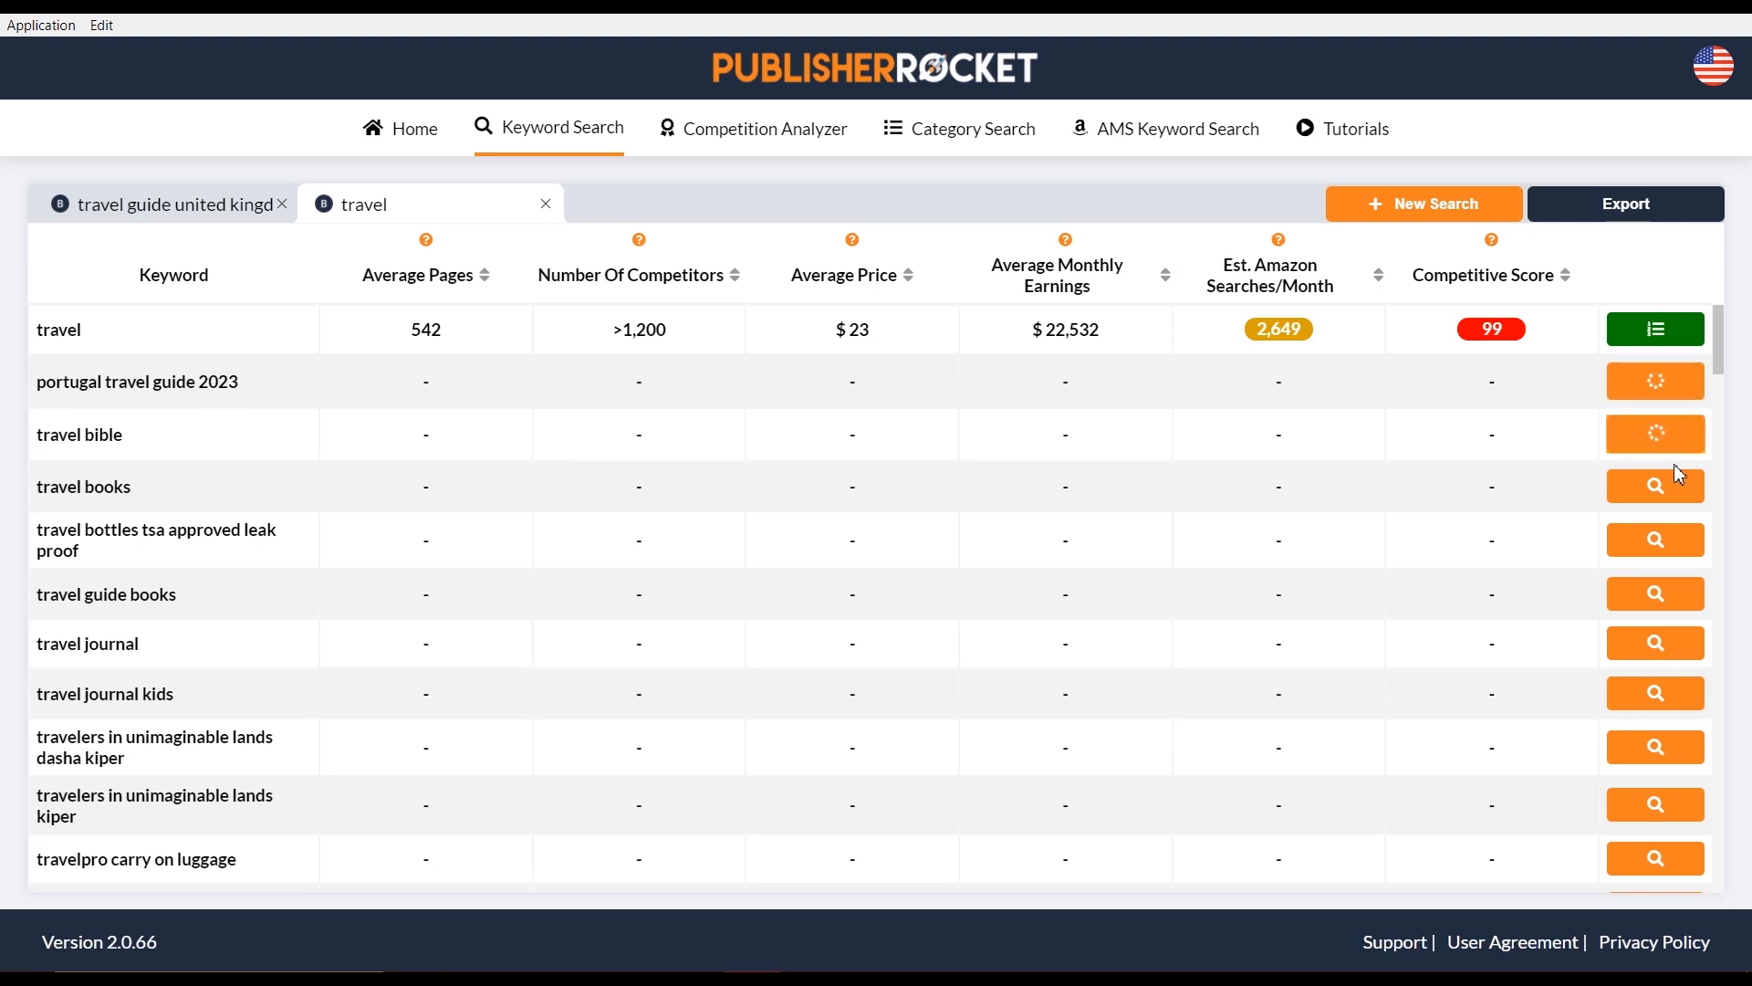
left_click(1682, 484)
left_click(1680, 559)
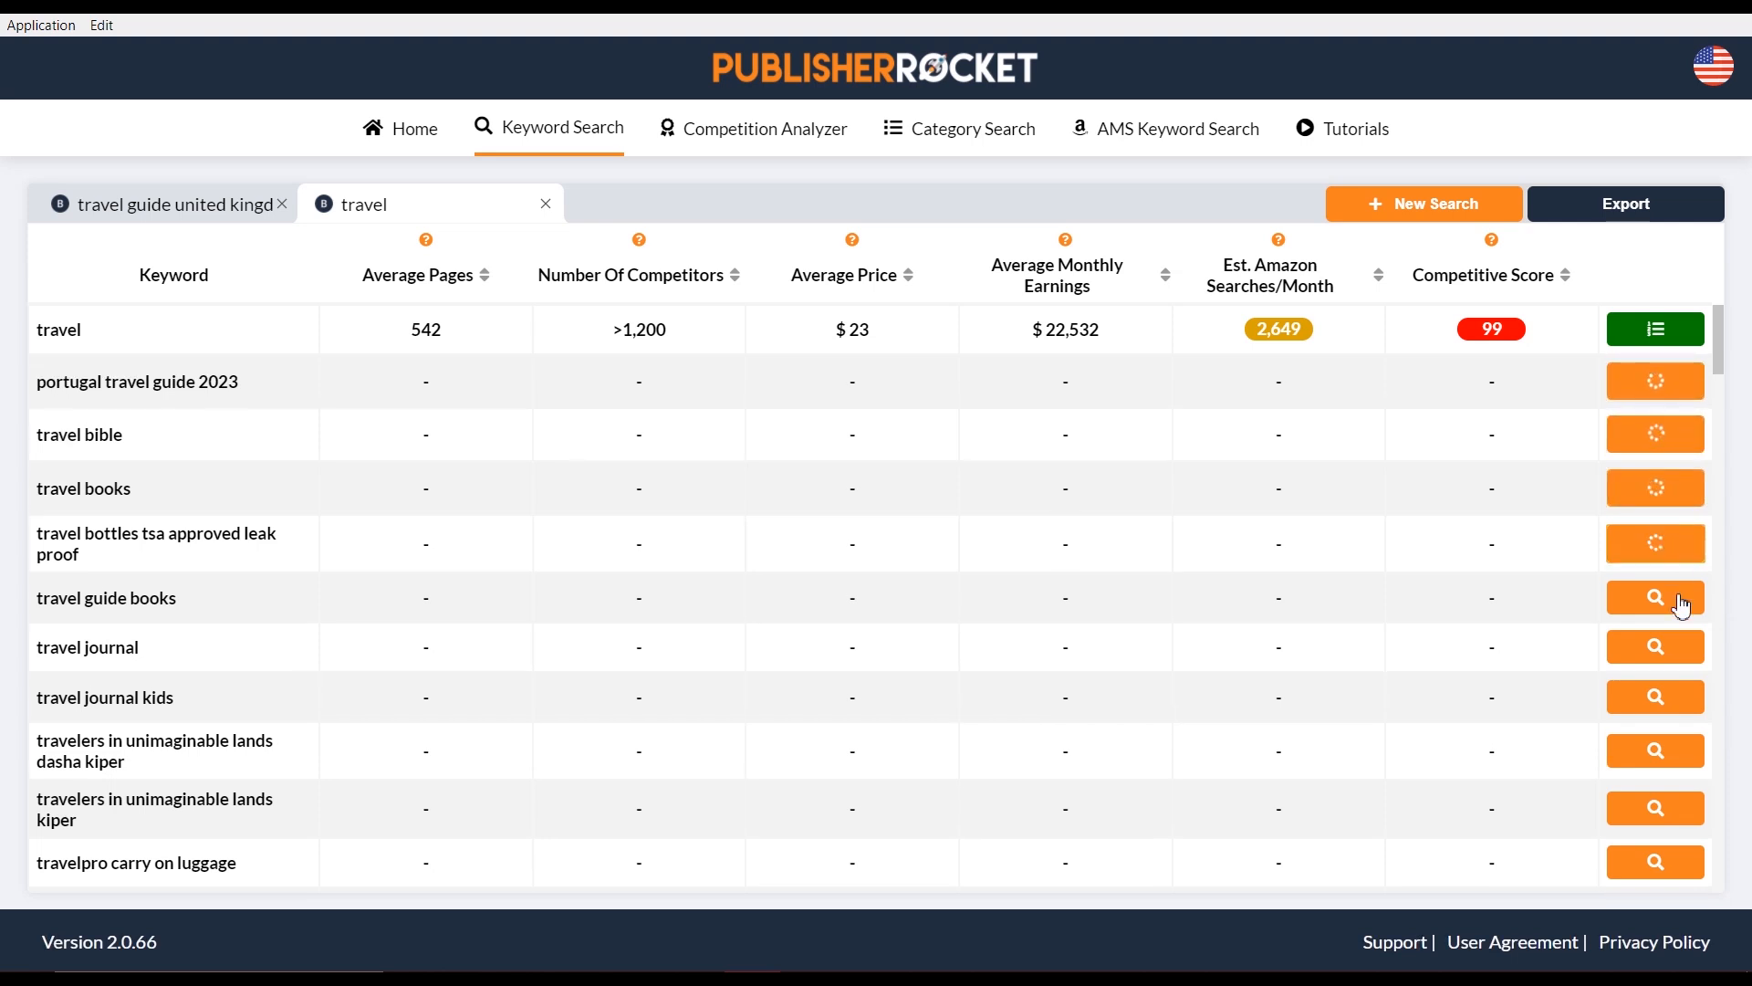
left_click(1681, 595)
left_click(1681, 650)
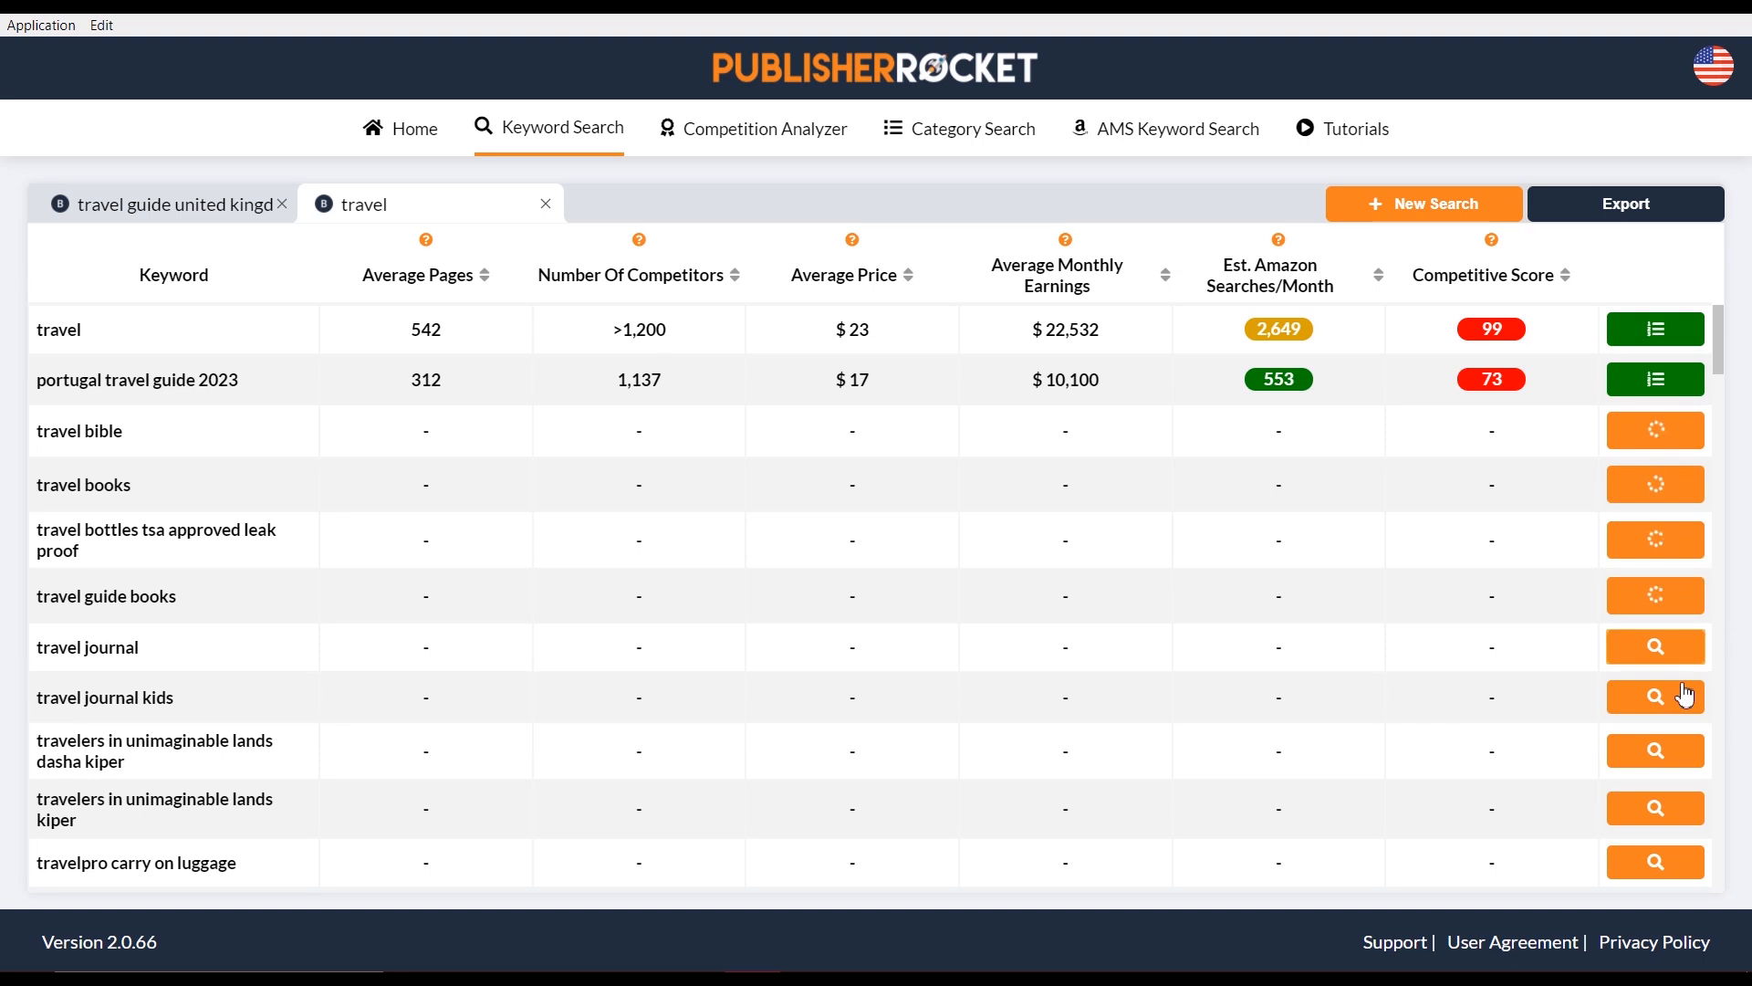
left_click(1684, 698)
left_click(1686, 822)
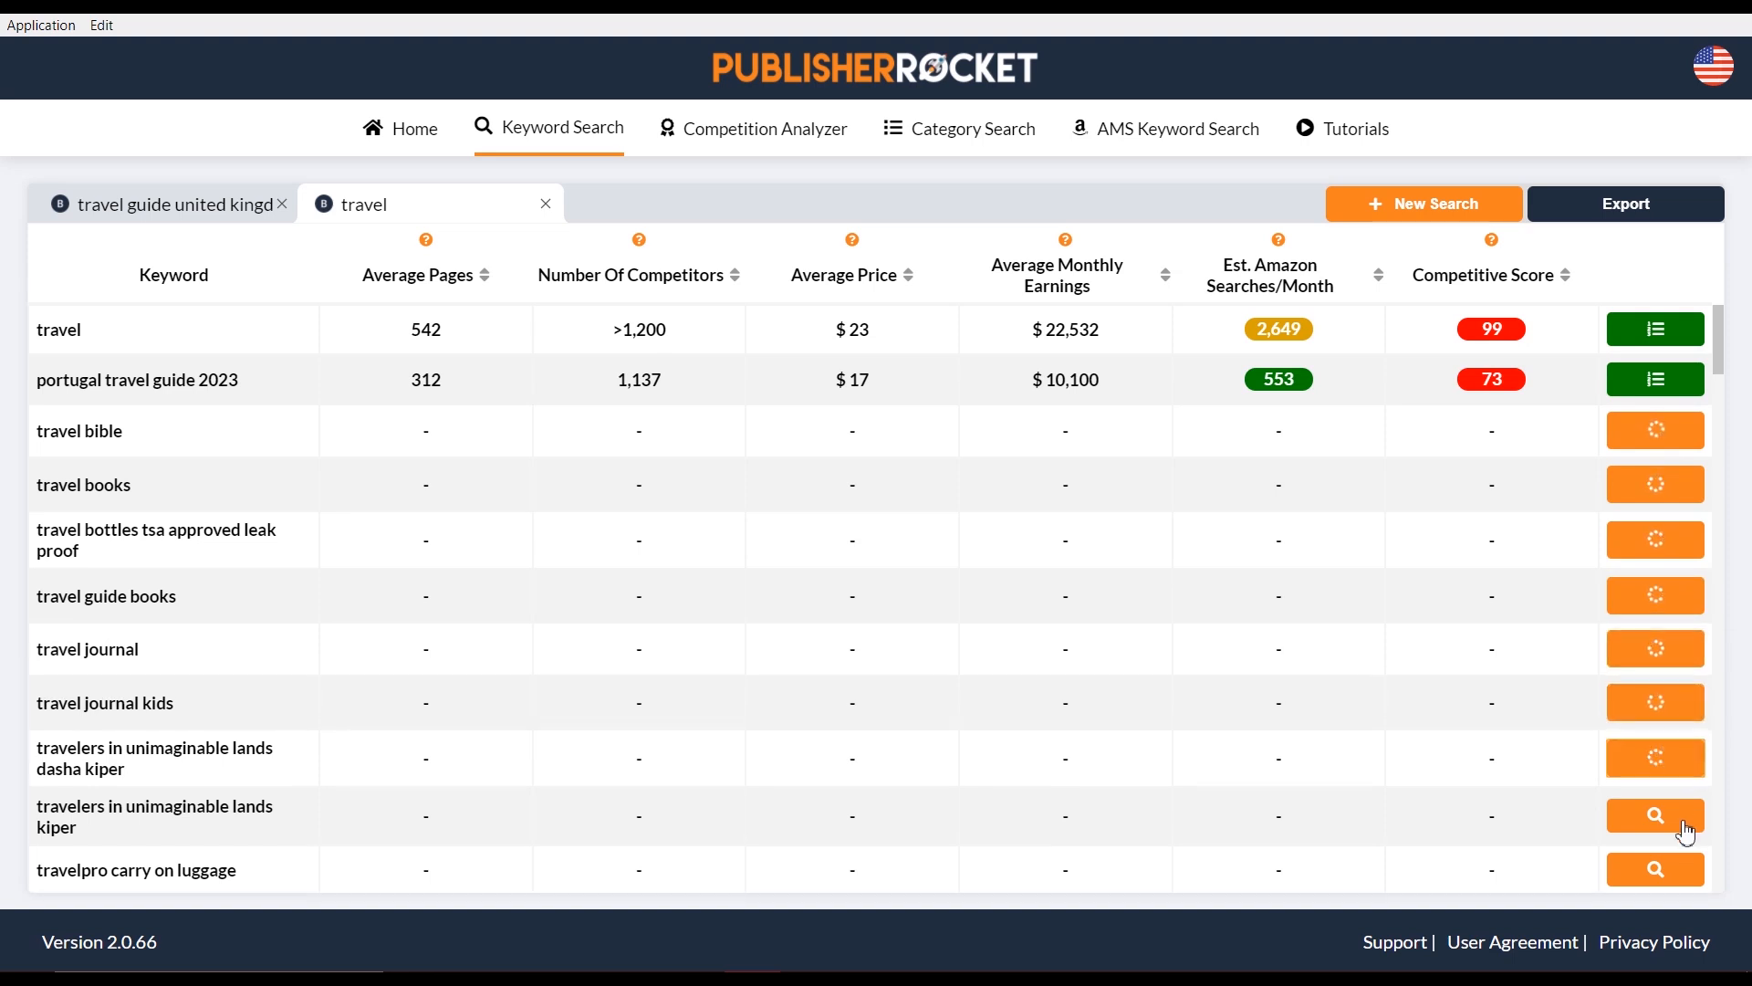
left_click(1682, 874)
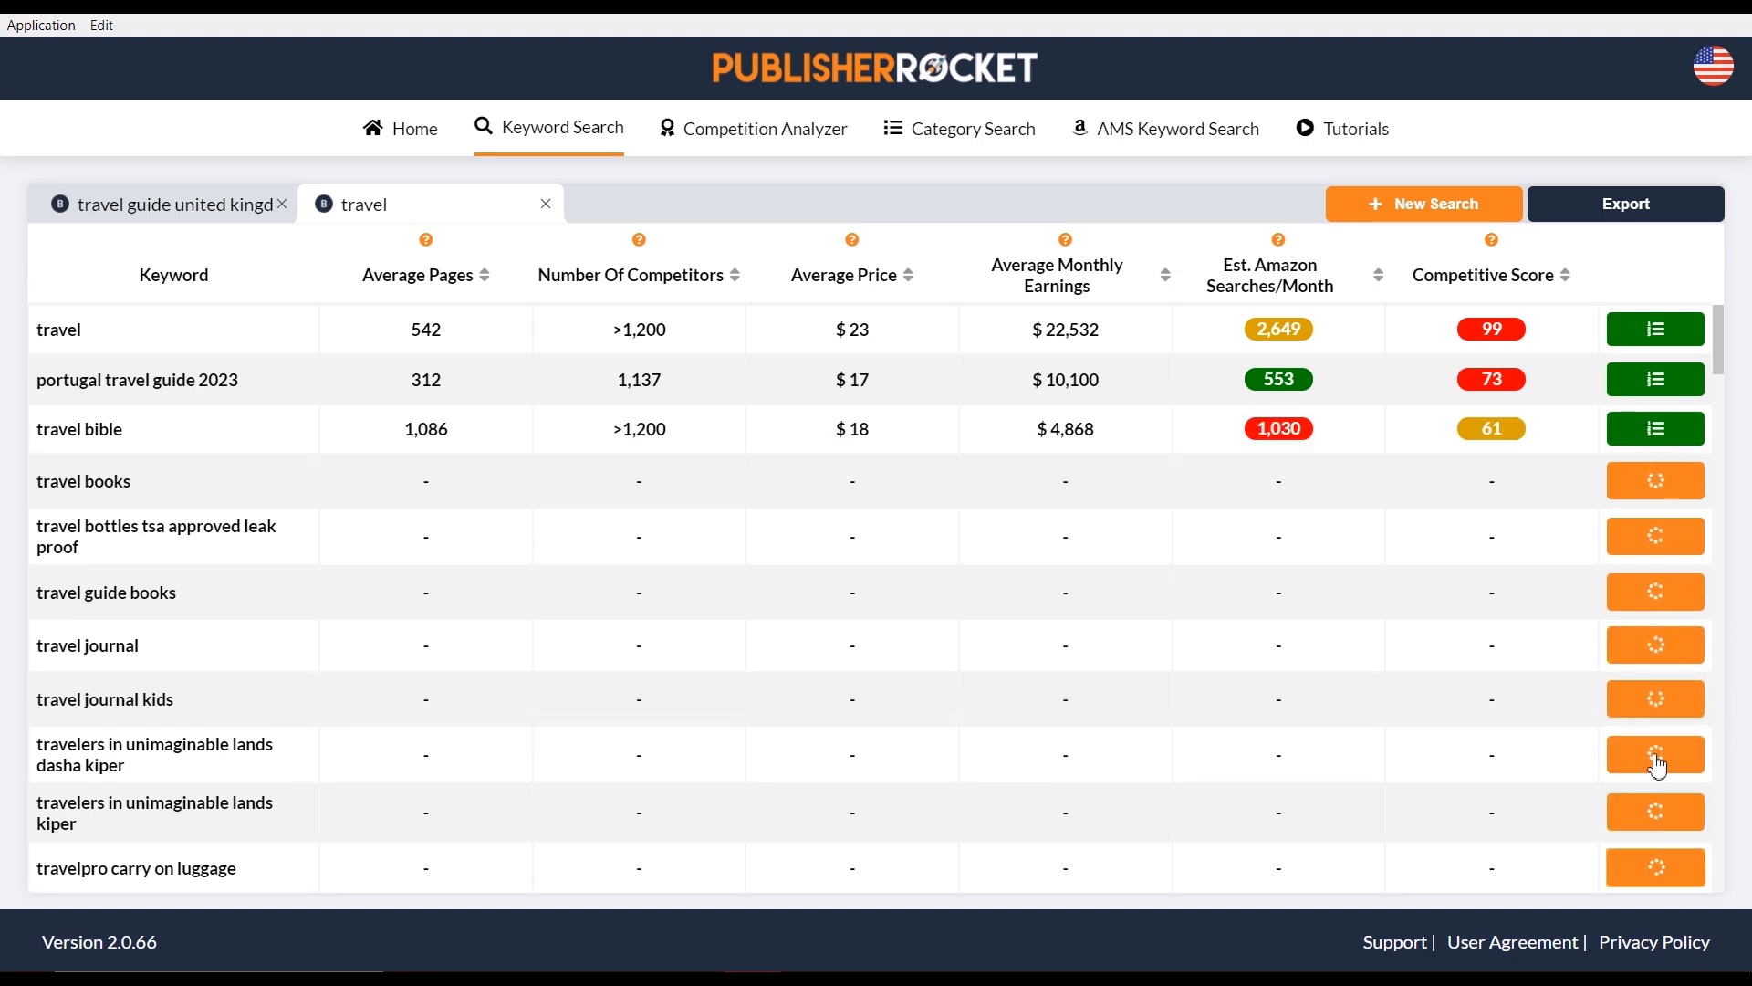
Load stats for the rows 'travel activity book' through 'travel bible large print', then review the table
scroll(1655, 743, "down", 5)
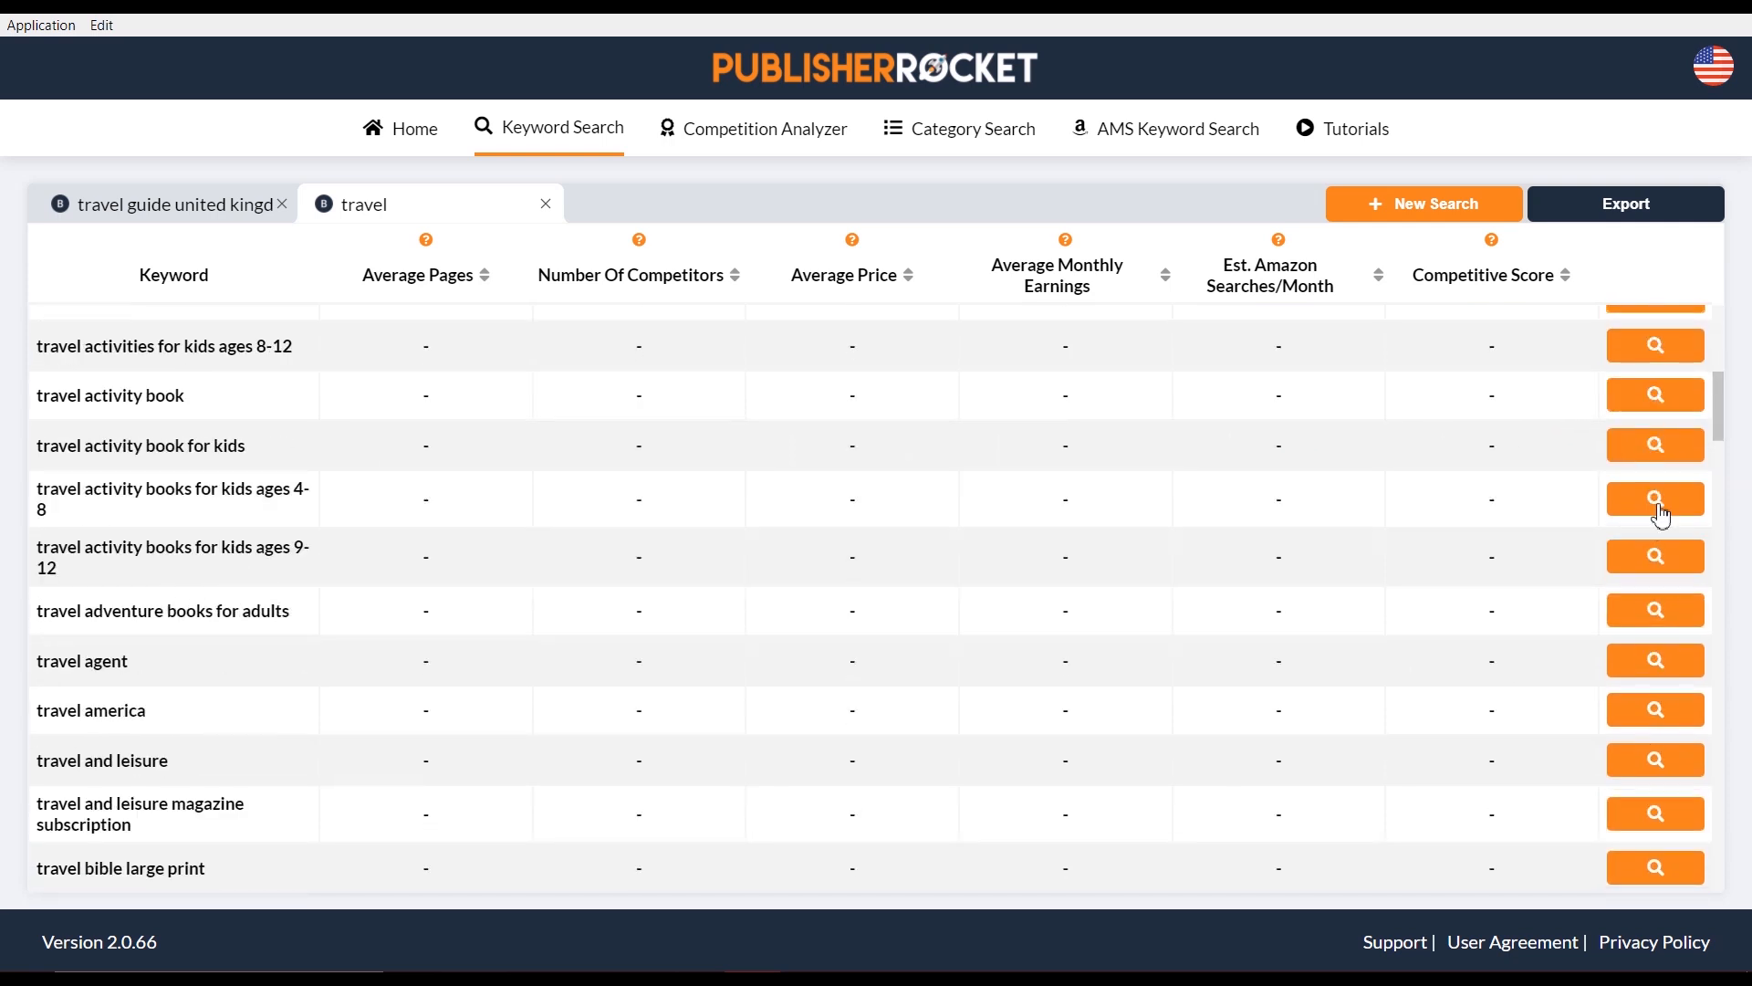
left_click(1661, 401)
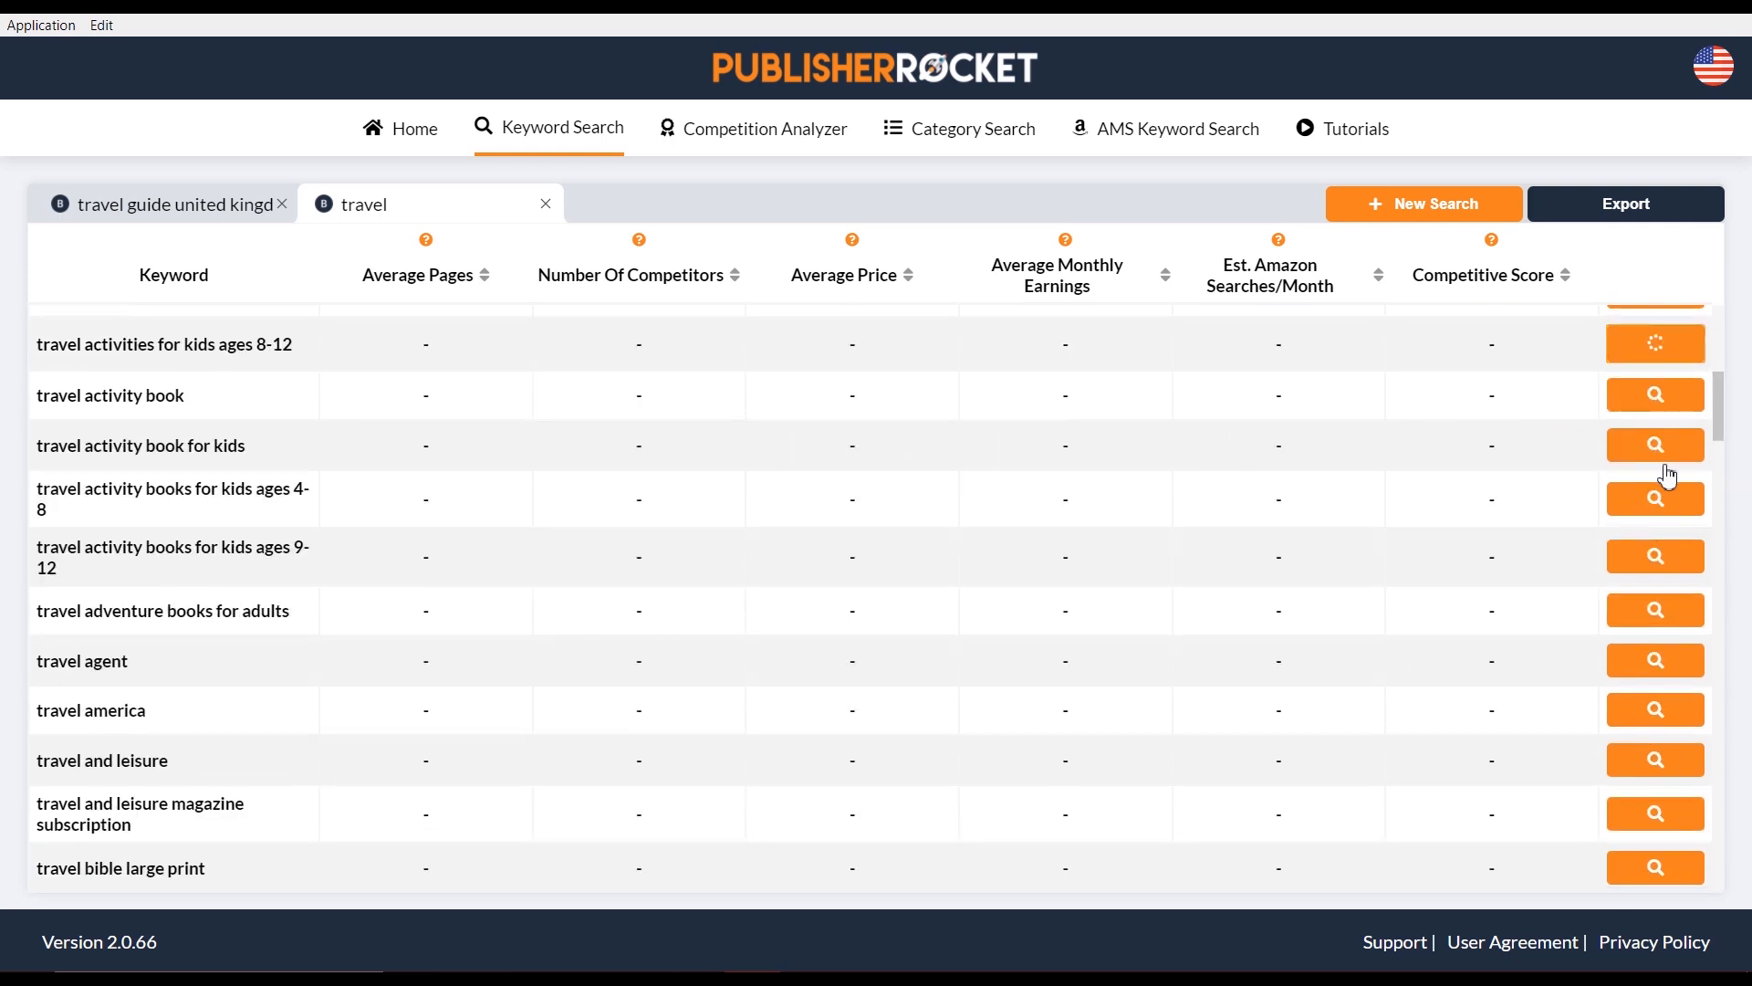
left_click(1663, 455)
left_click(1680, 556)
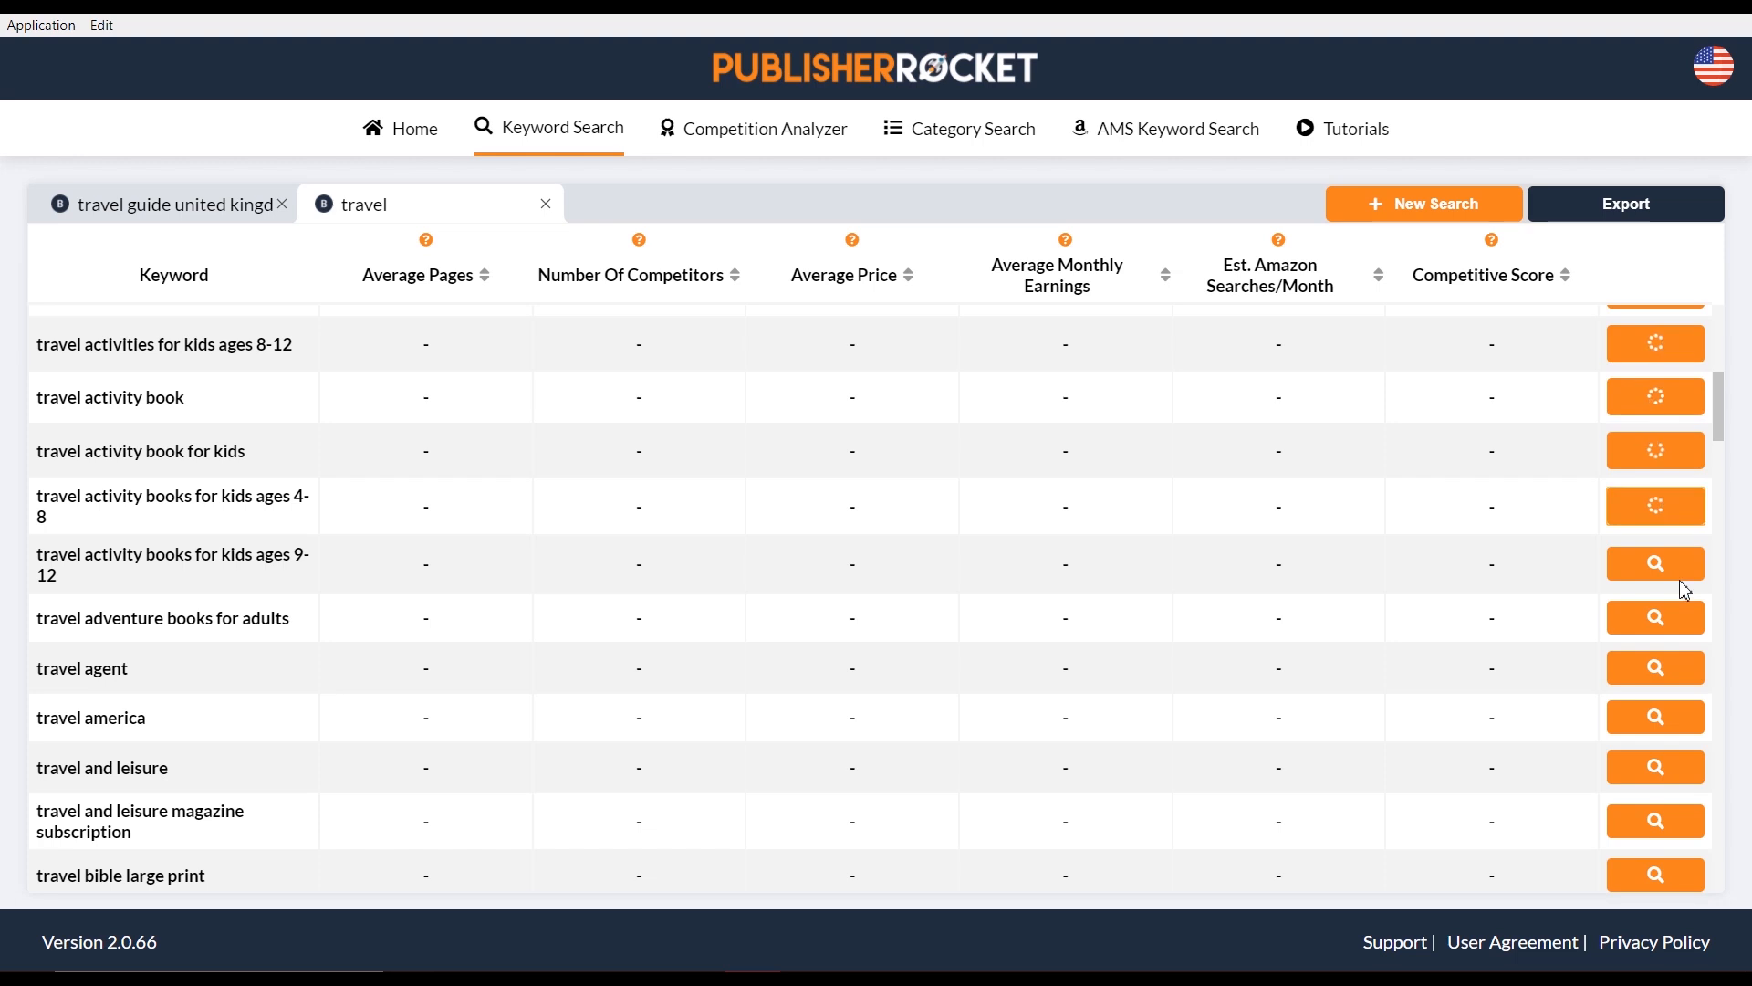
left_click(1672, 616)
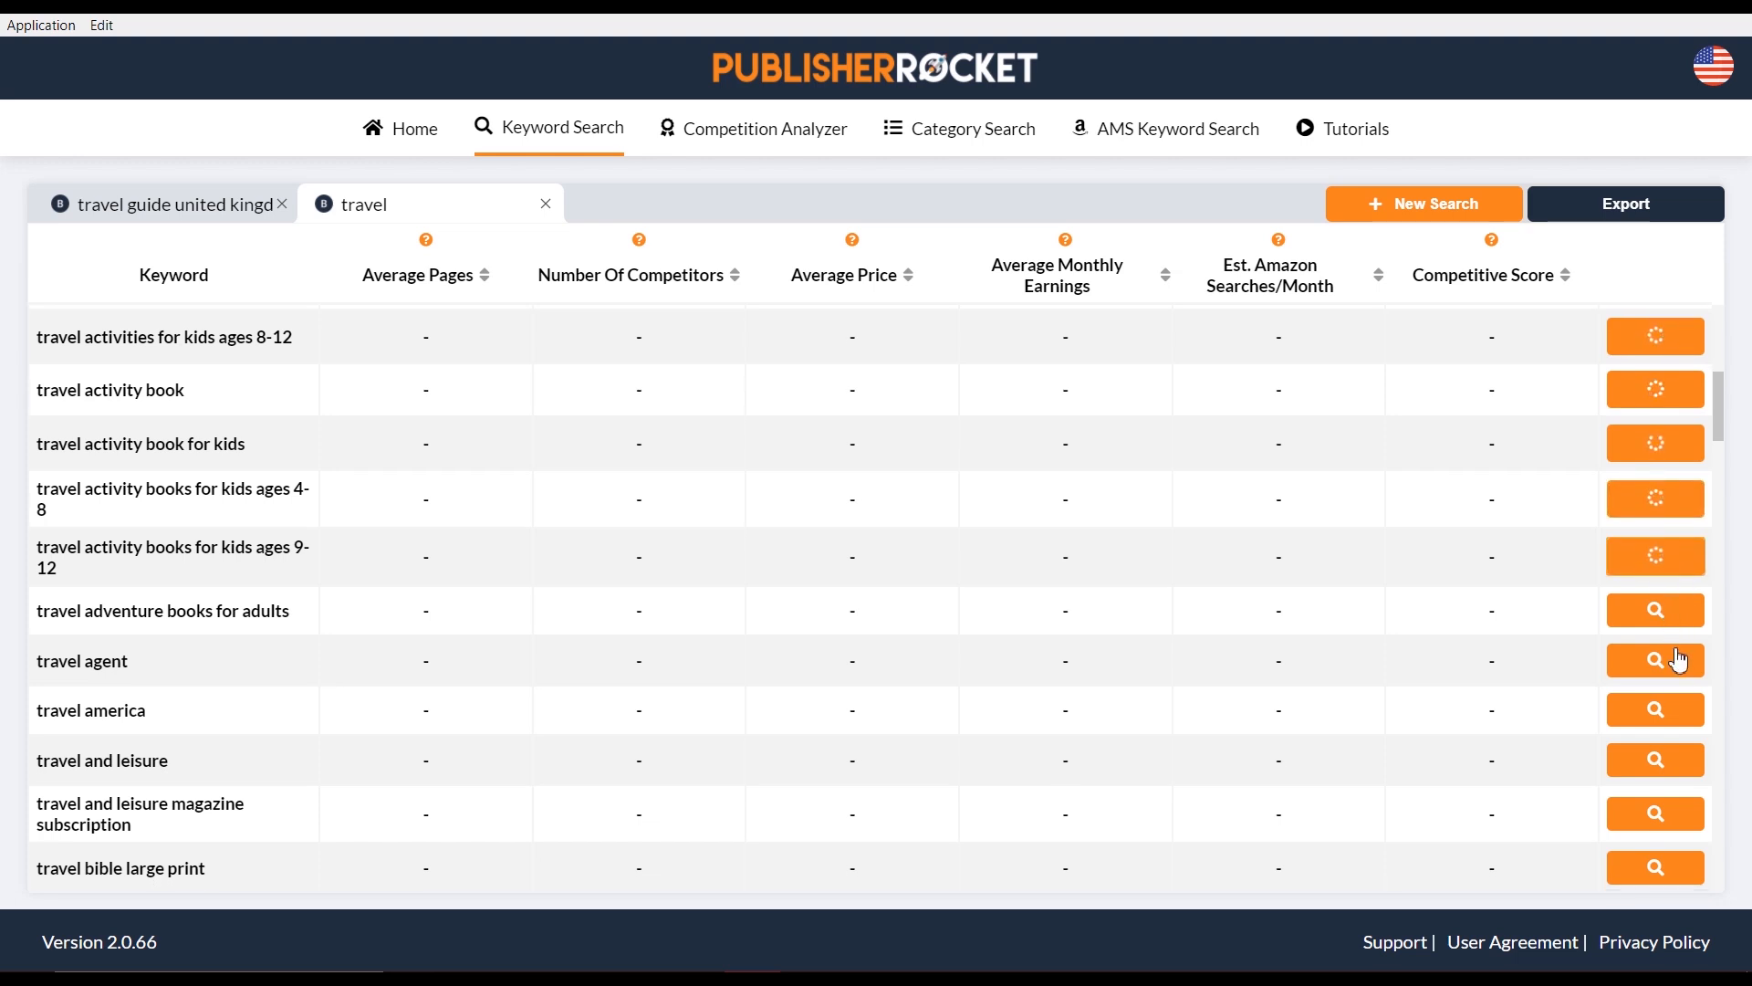
left_click(1674, 664)
left_click(1682, 732)
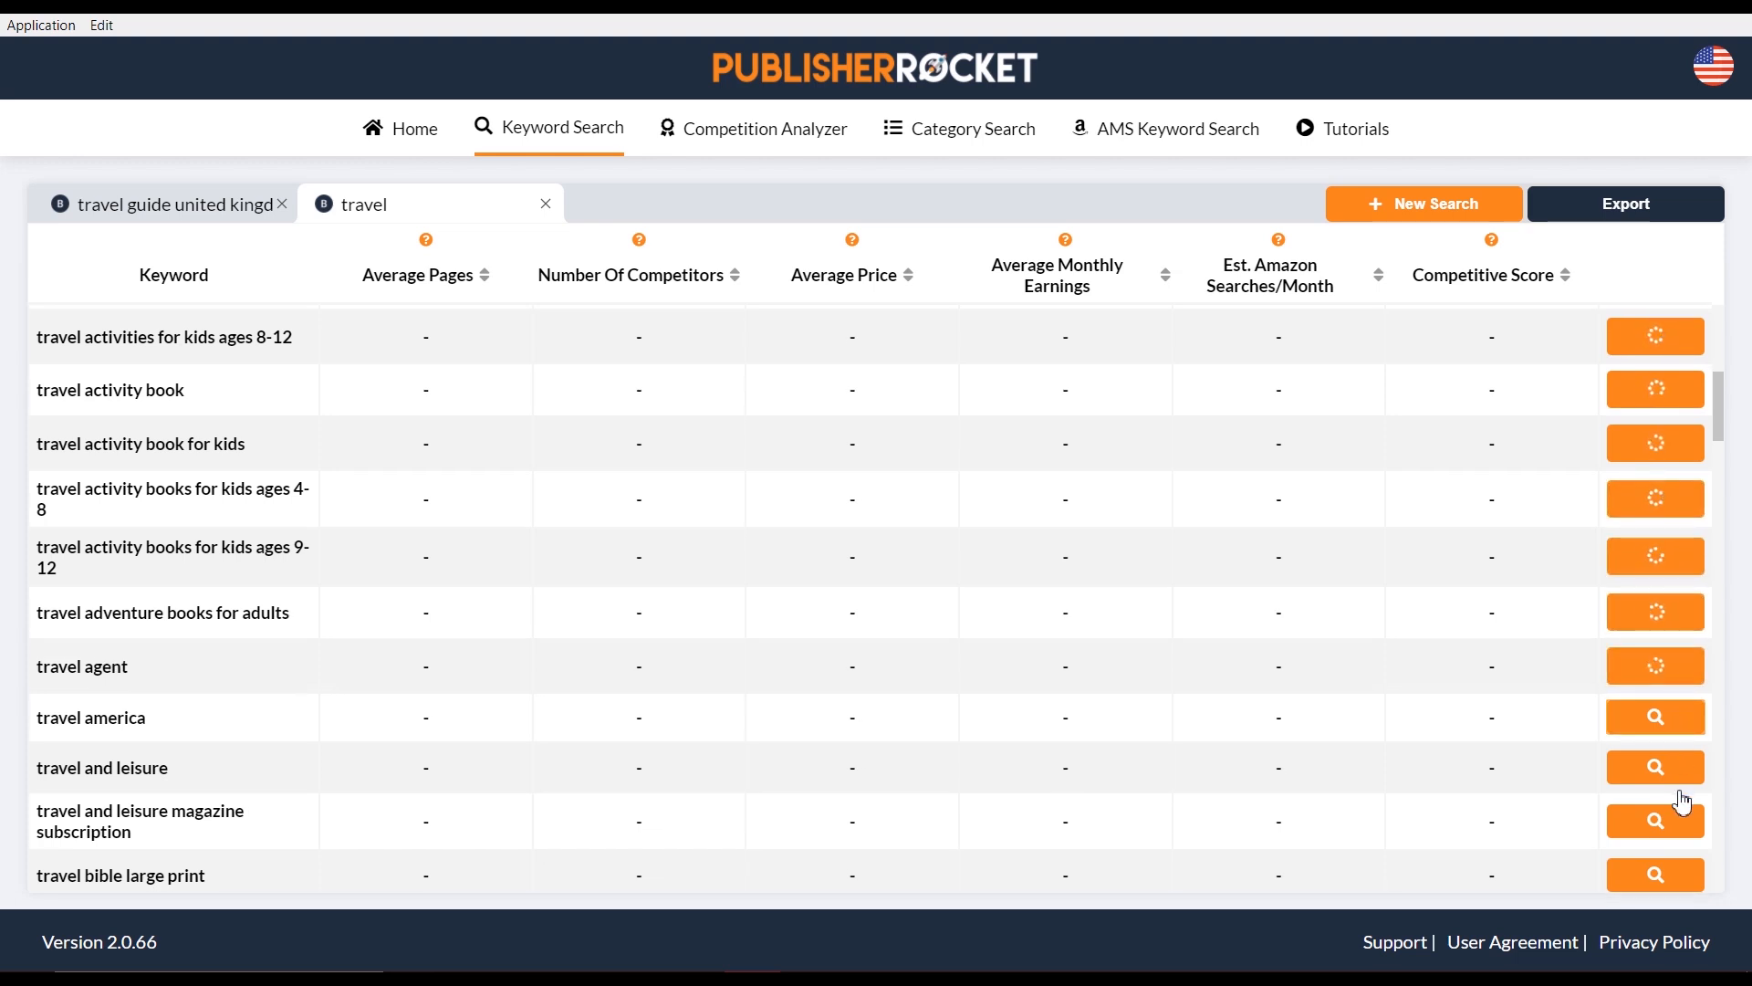
left_click(1674, 772)
left_click(1655, 840)
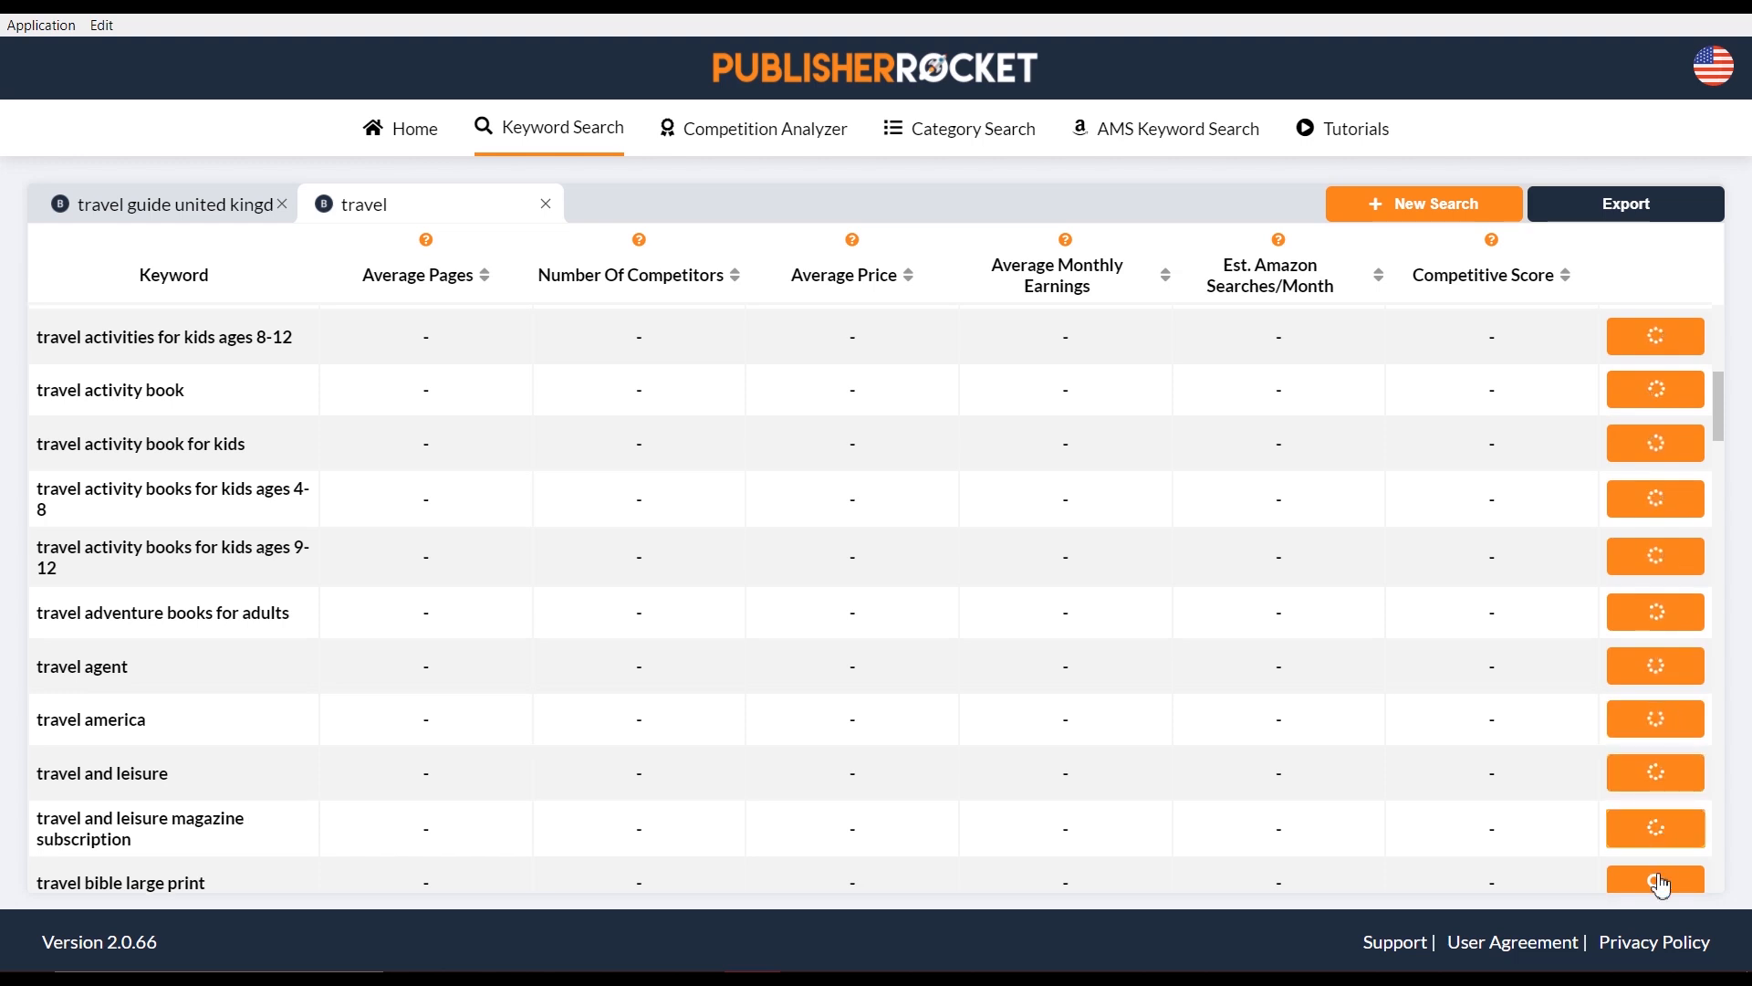
scroll(1634, 640, "up", 2)
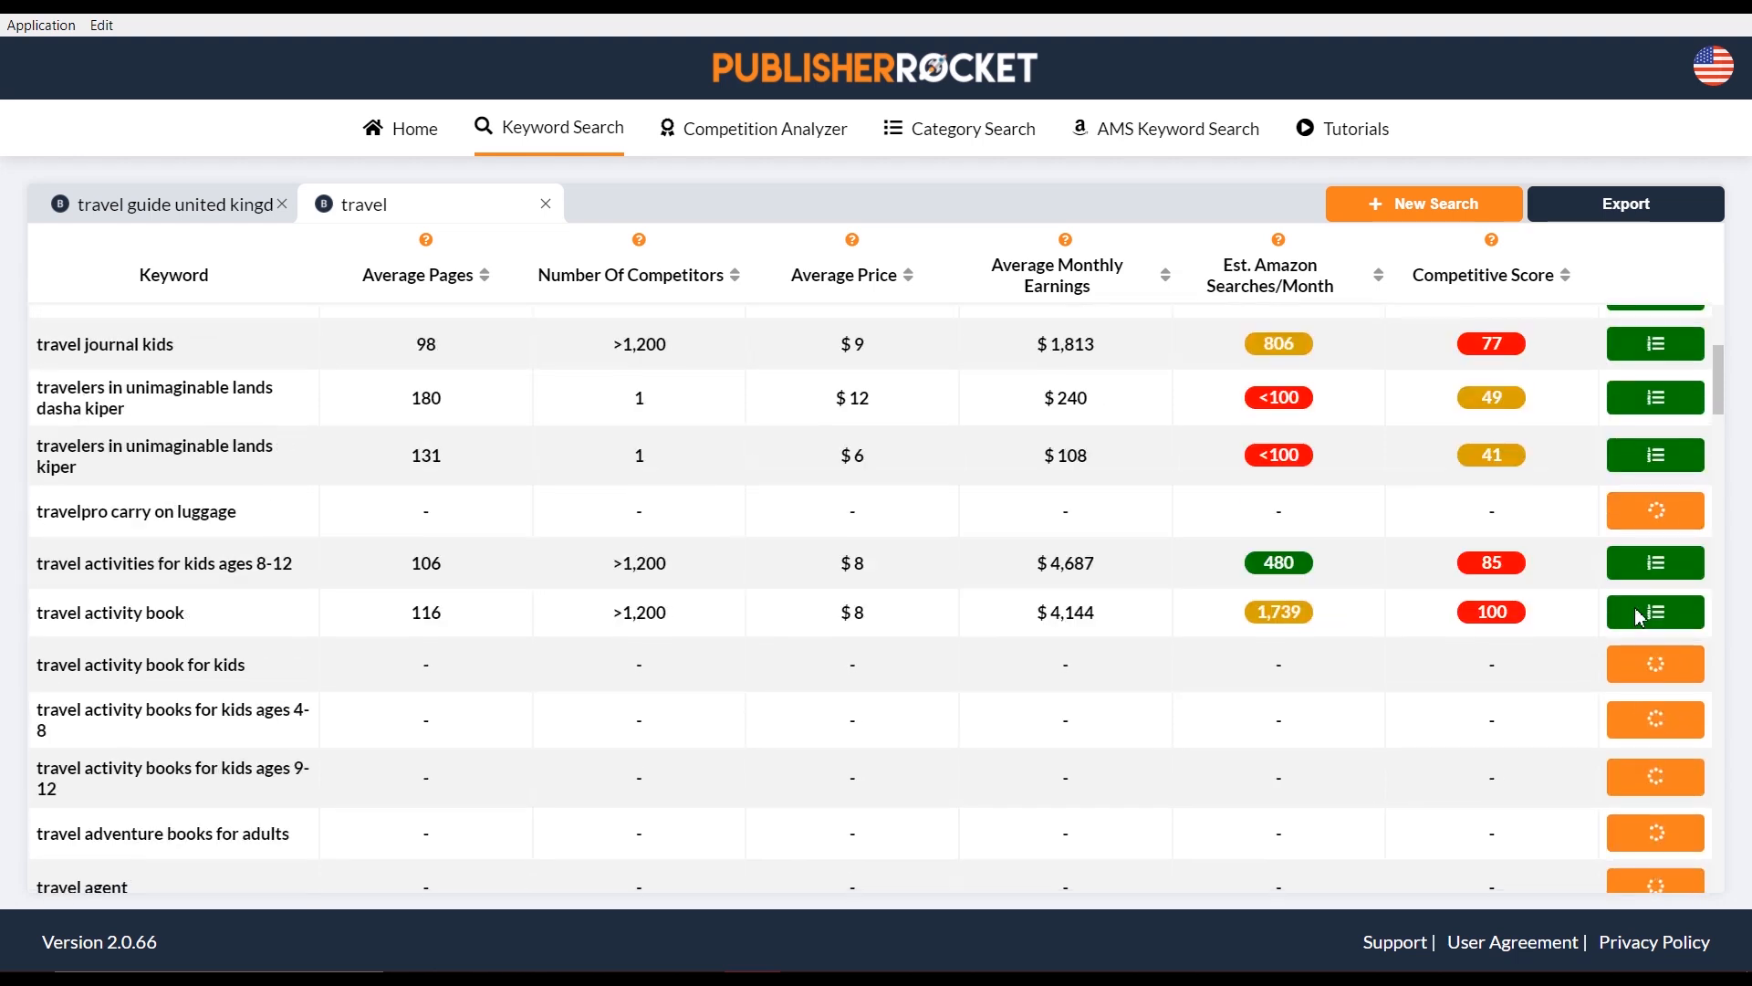
scroll(1624, 593, "down", 3)
scroll(1621, 564, "down", 15)
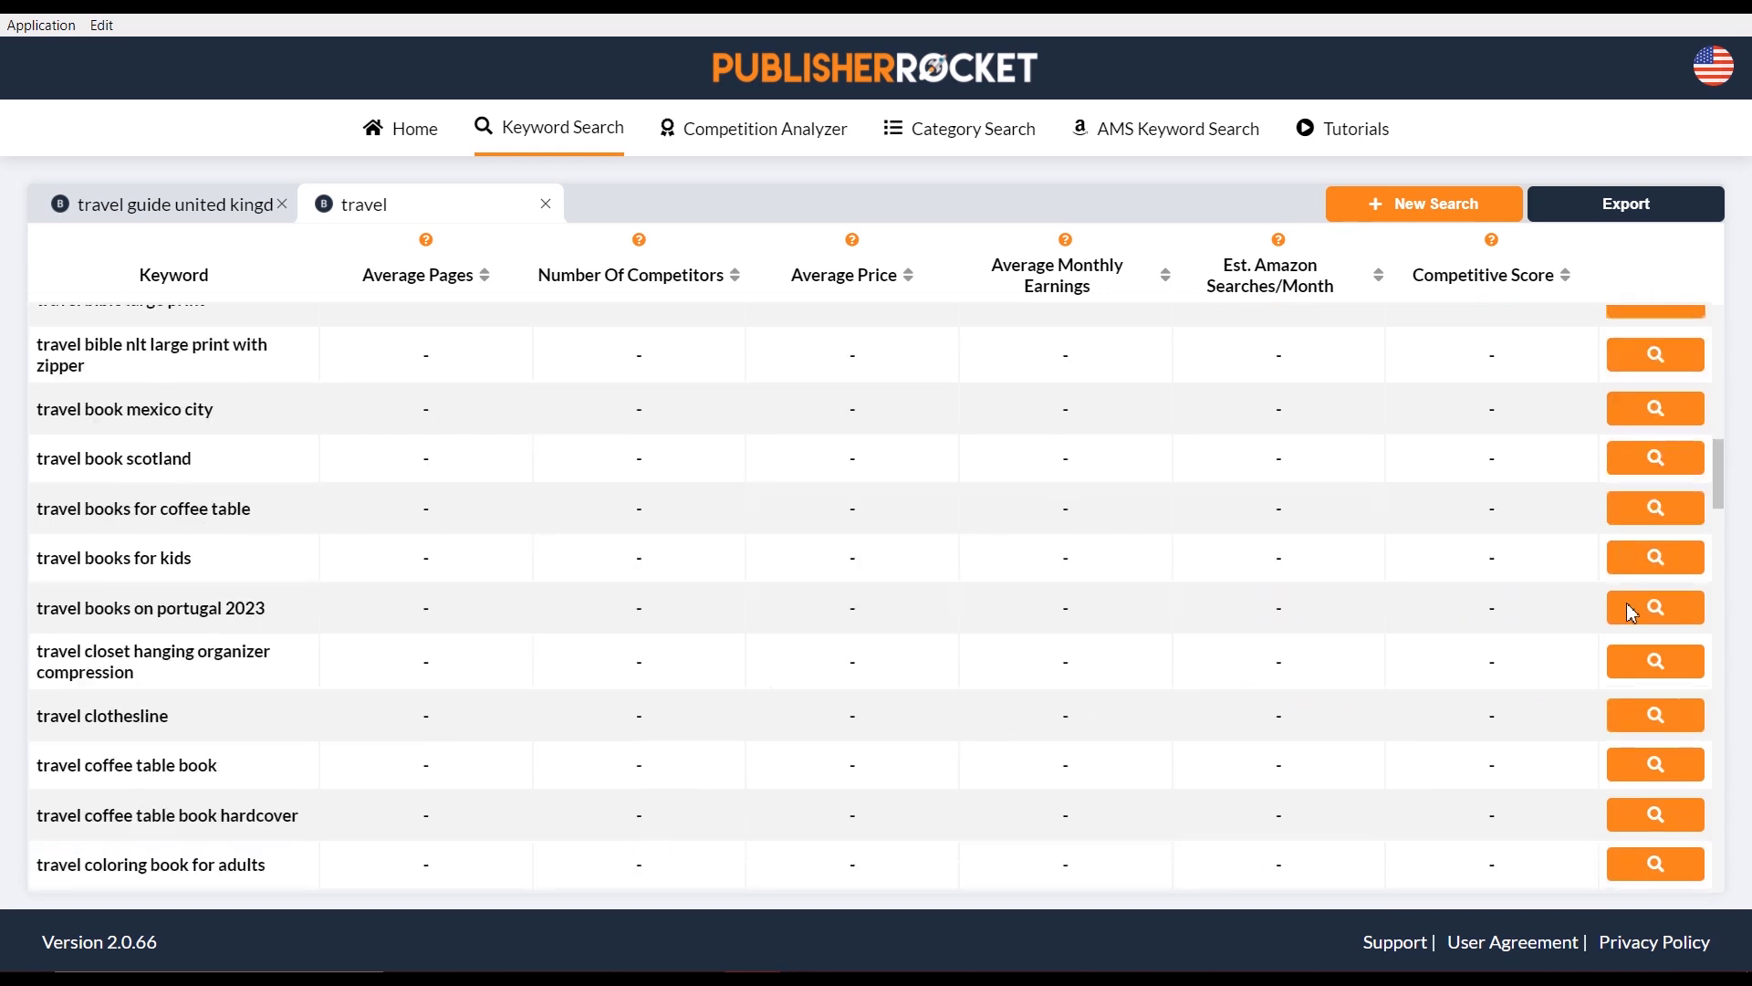
scroll(1595, 576, "down", 17)
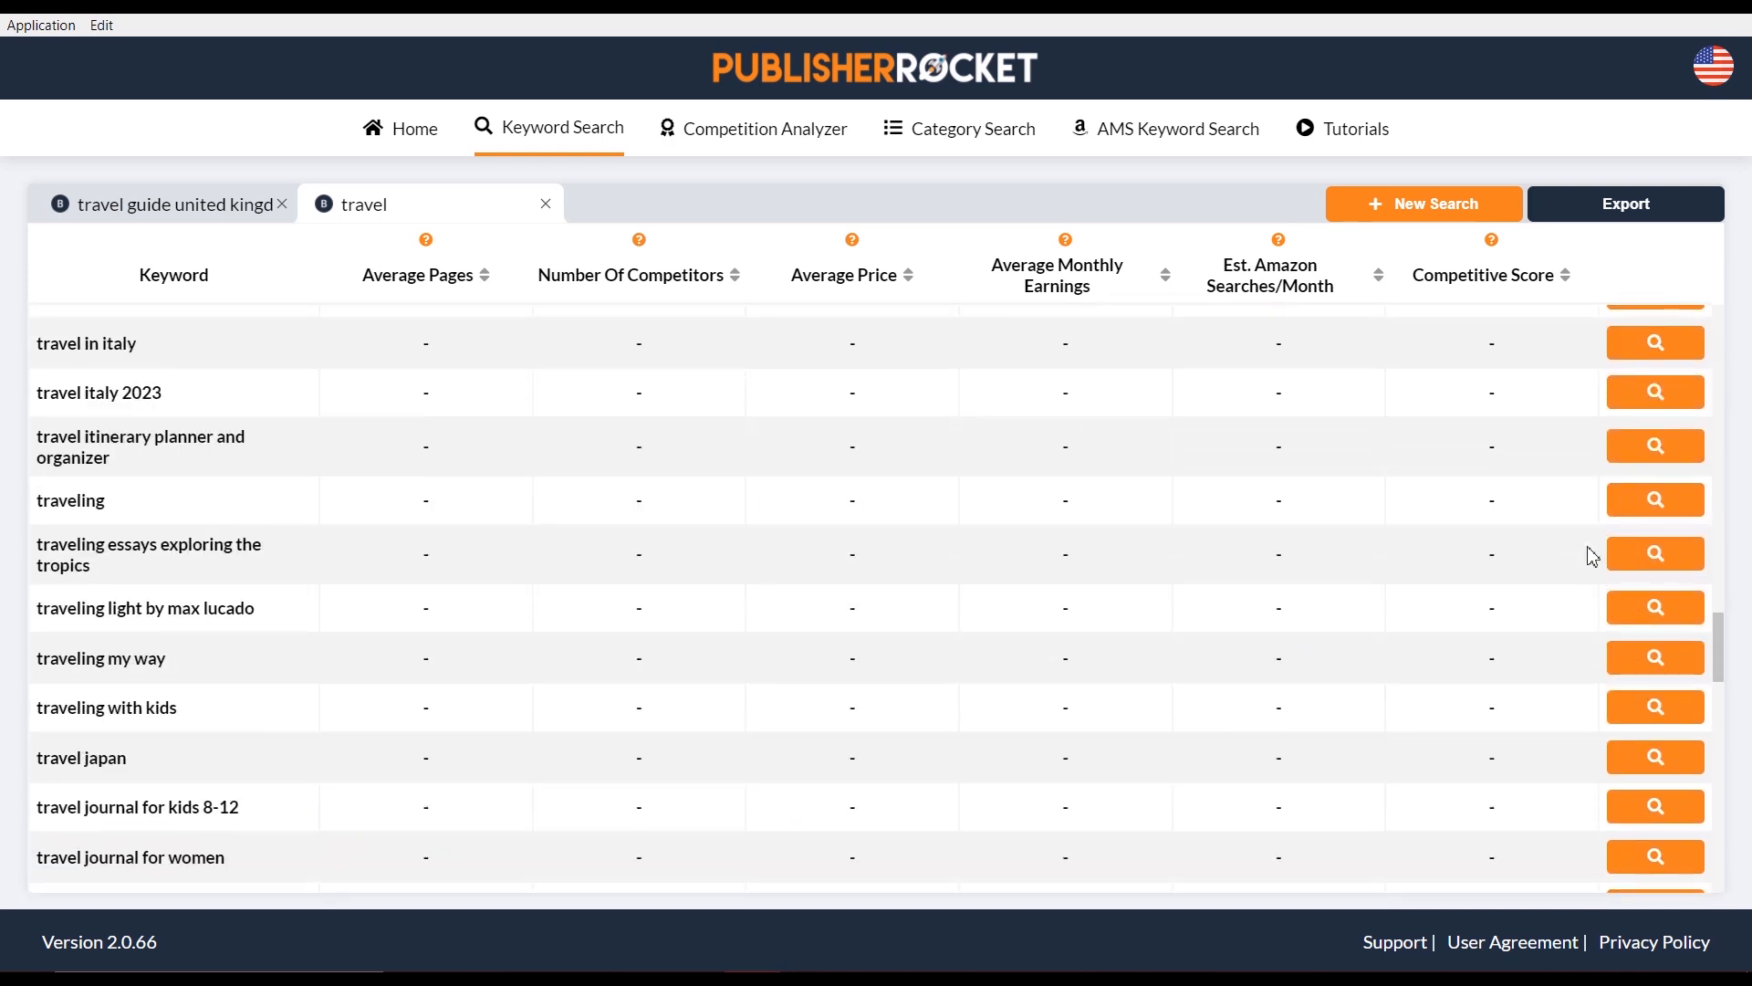
scroll(1567, 493, "down", 5)
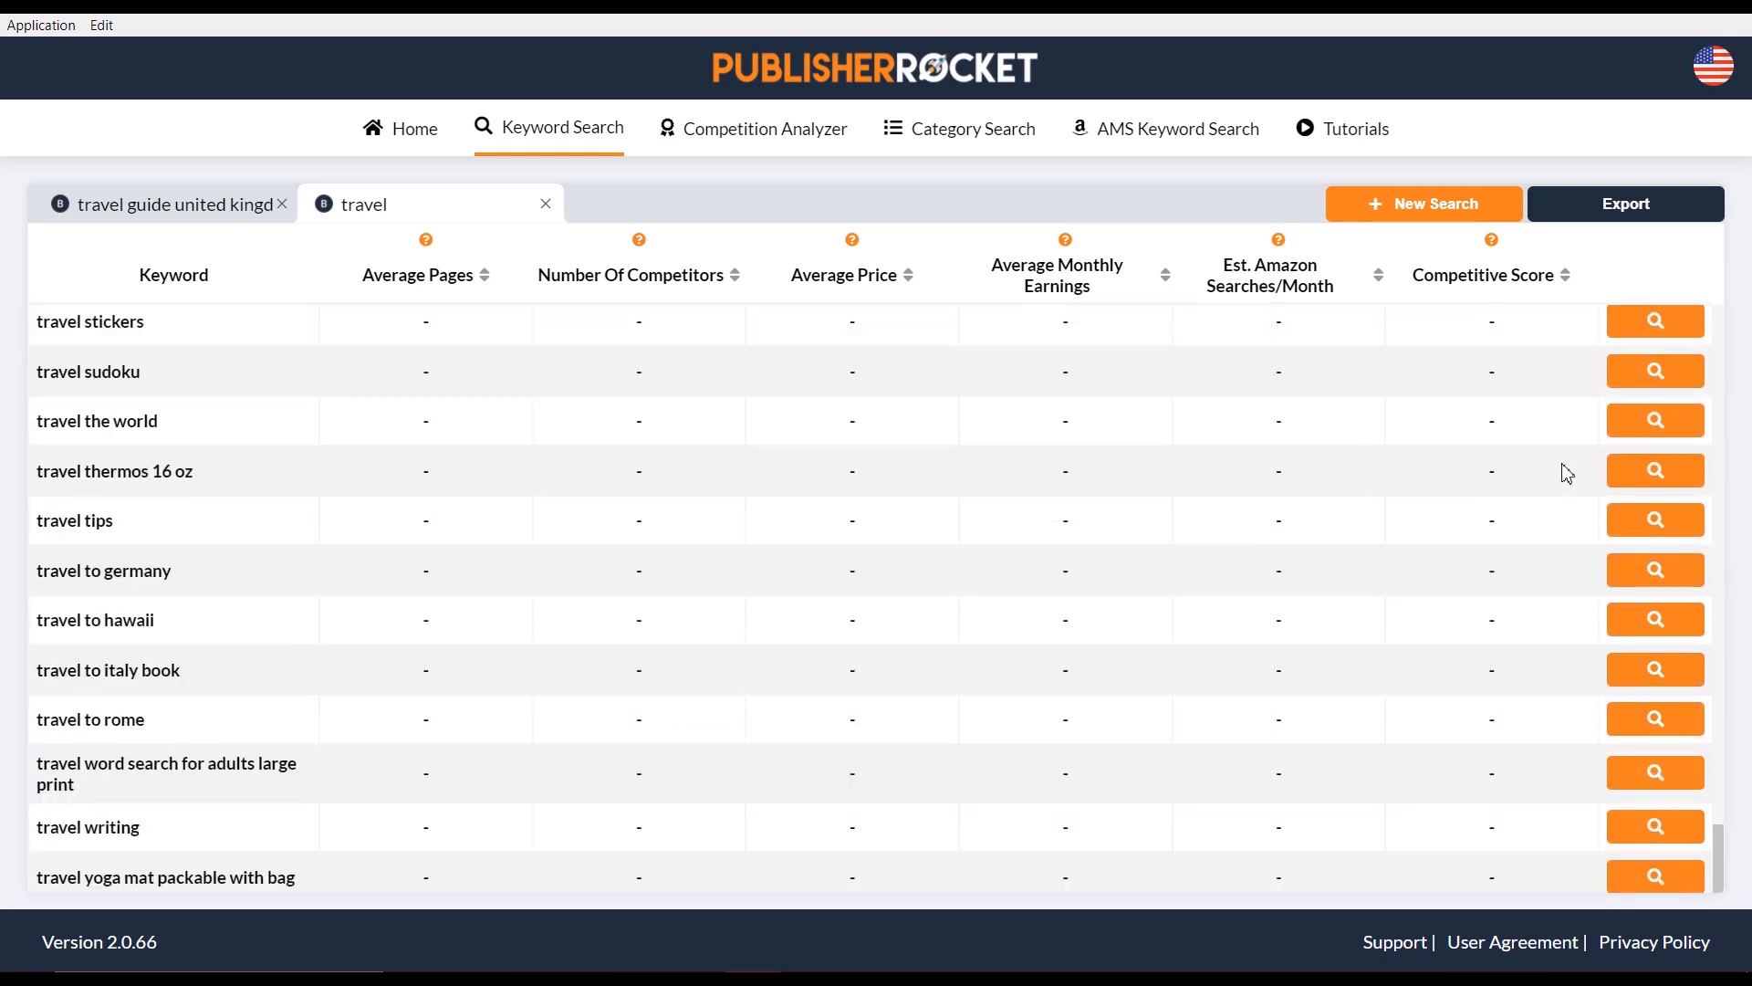
scroll(1565, 470, "up", 20)
scroll(1565, 452, "up", 20)
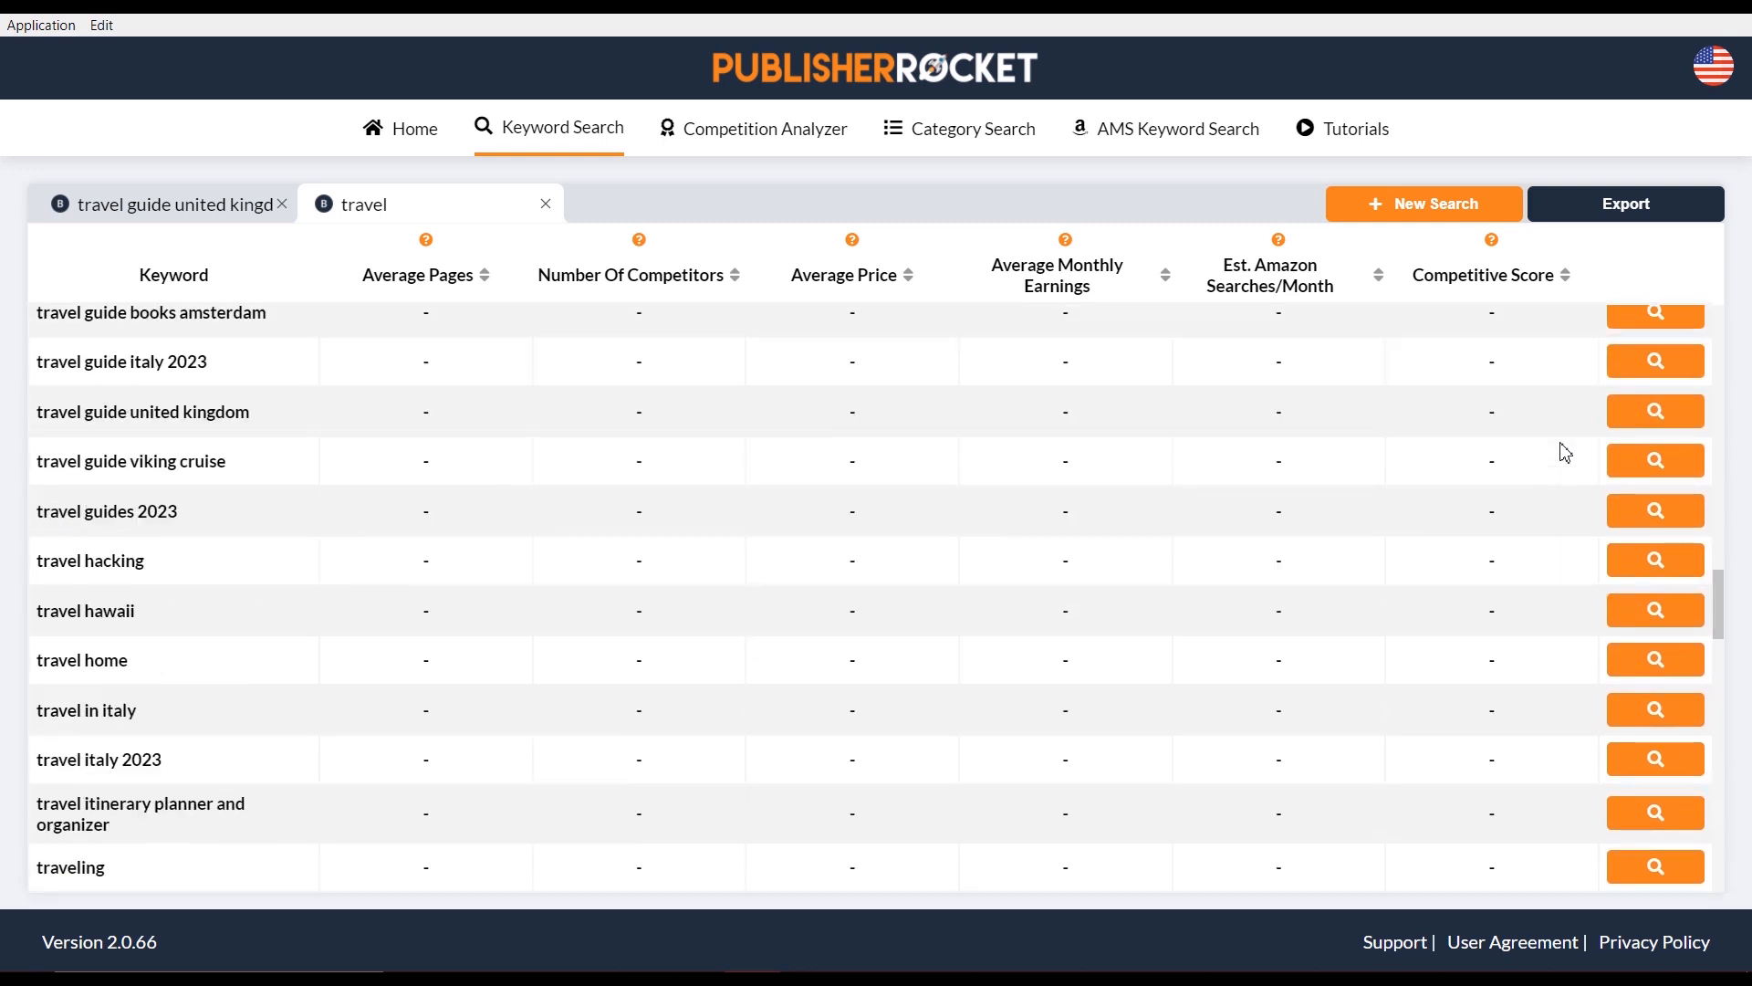
scroll(1583, 470, "up", 8)
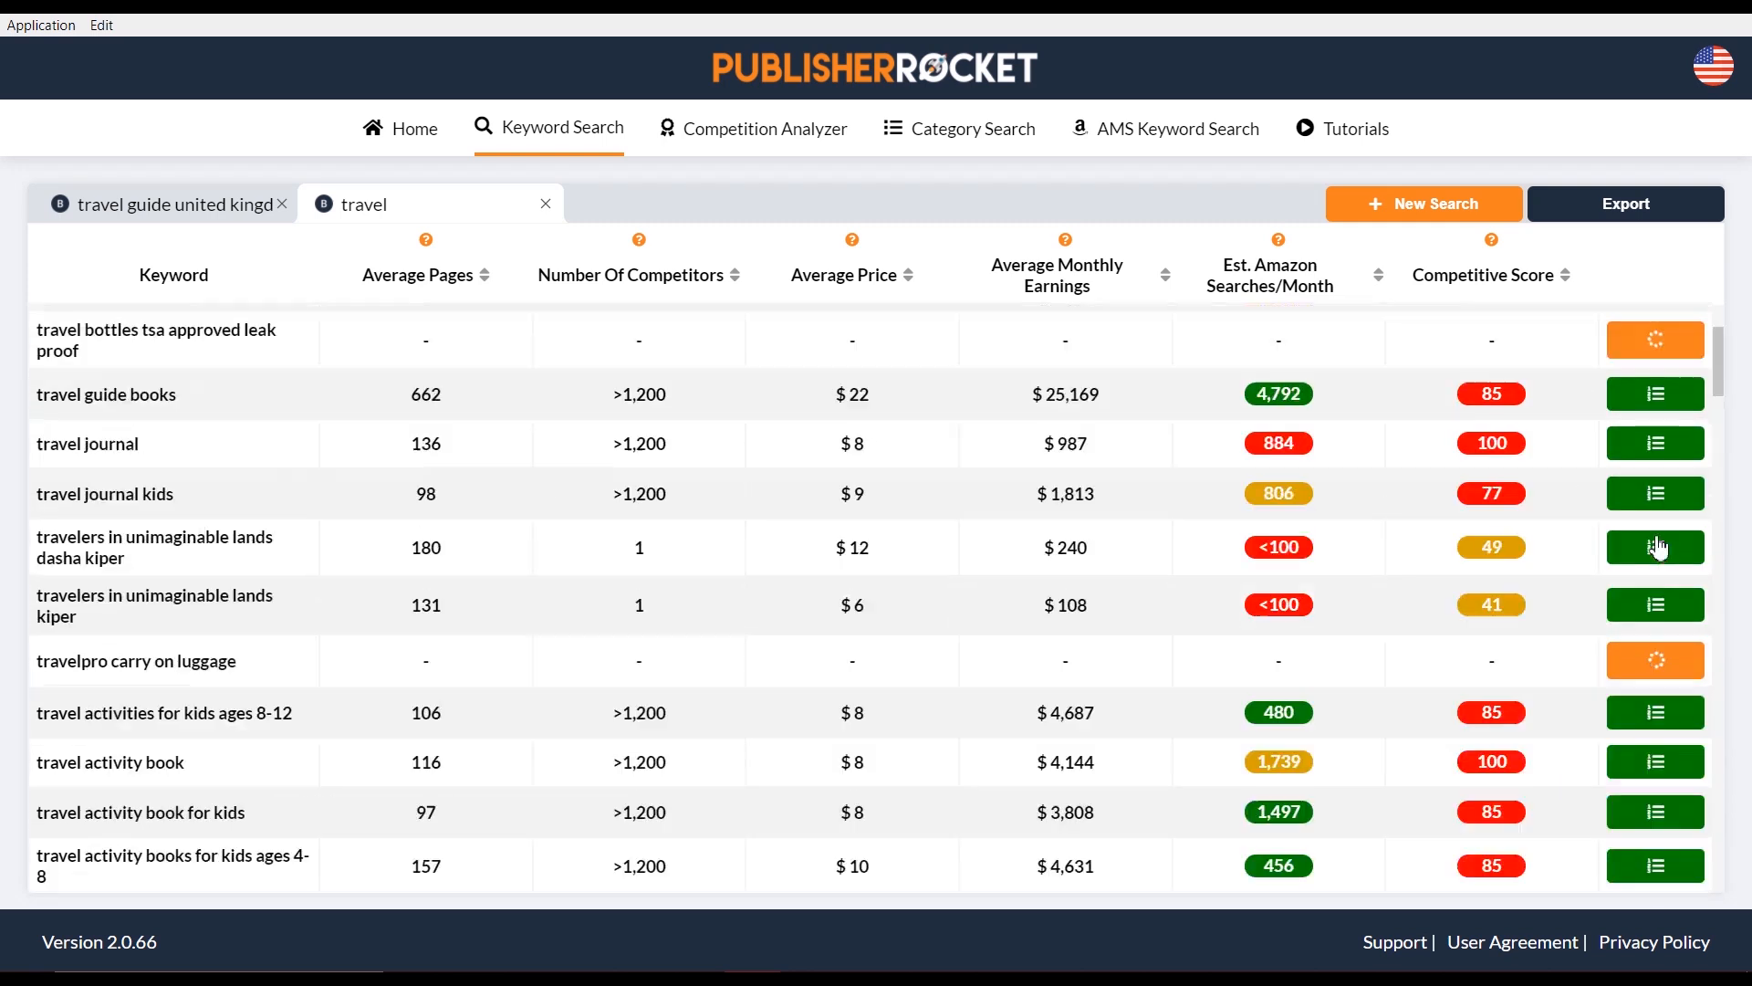
scroll(1656, 545, "down", 10)
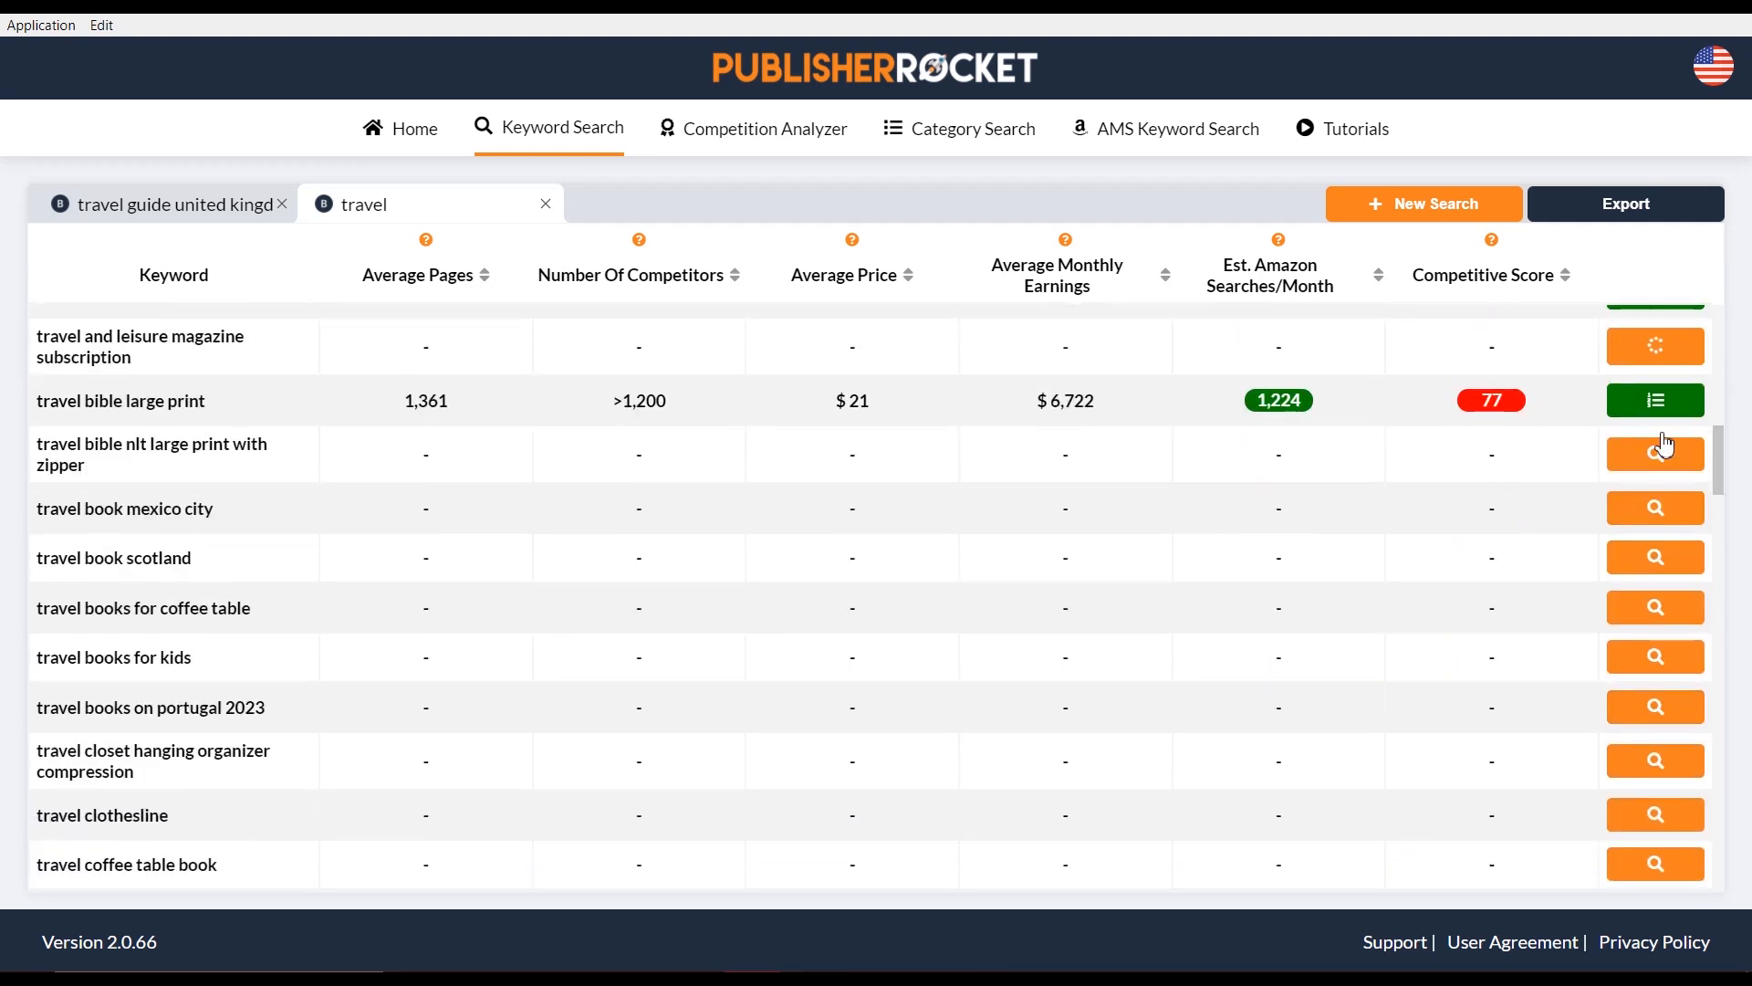
Load stats for the nlt, mexico city, scotland, coffee table, kids, portugal 2023, closet, clothesline and coffee table book keywords
left_click(1659, 459)
left_click(1659, 512)
left_click(1662, 566)
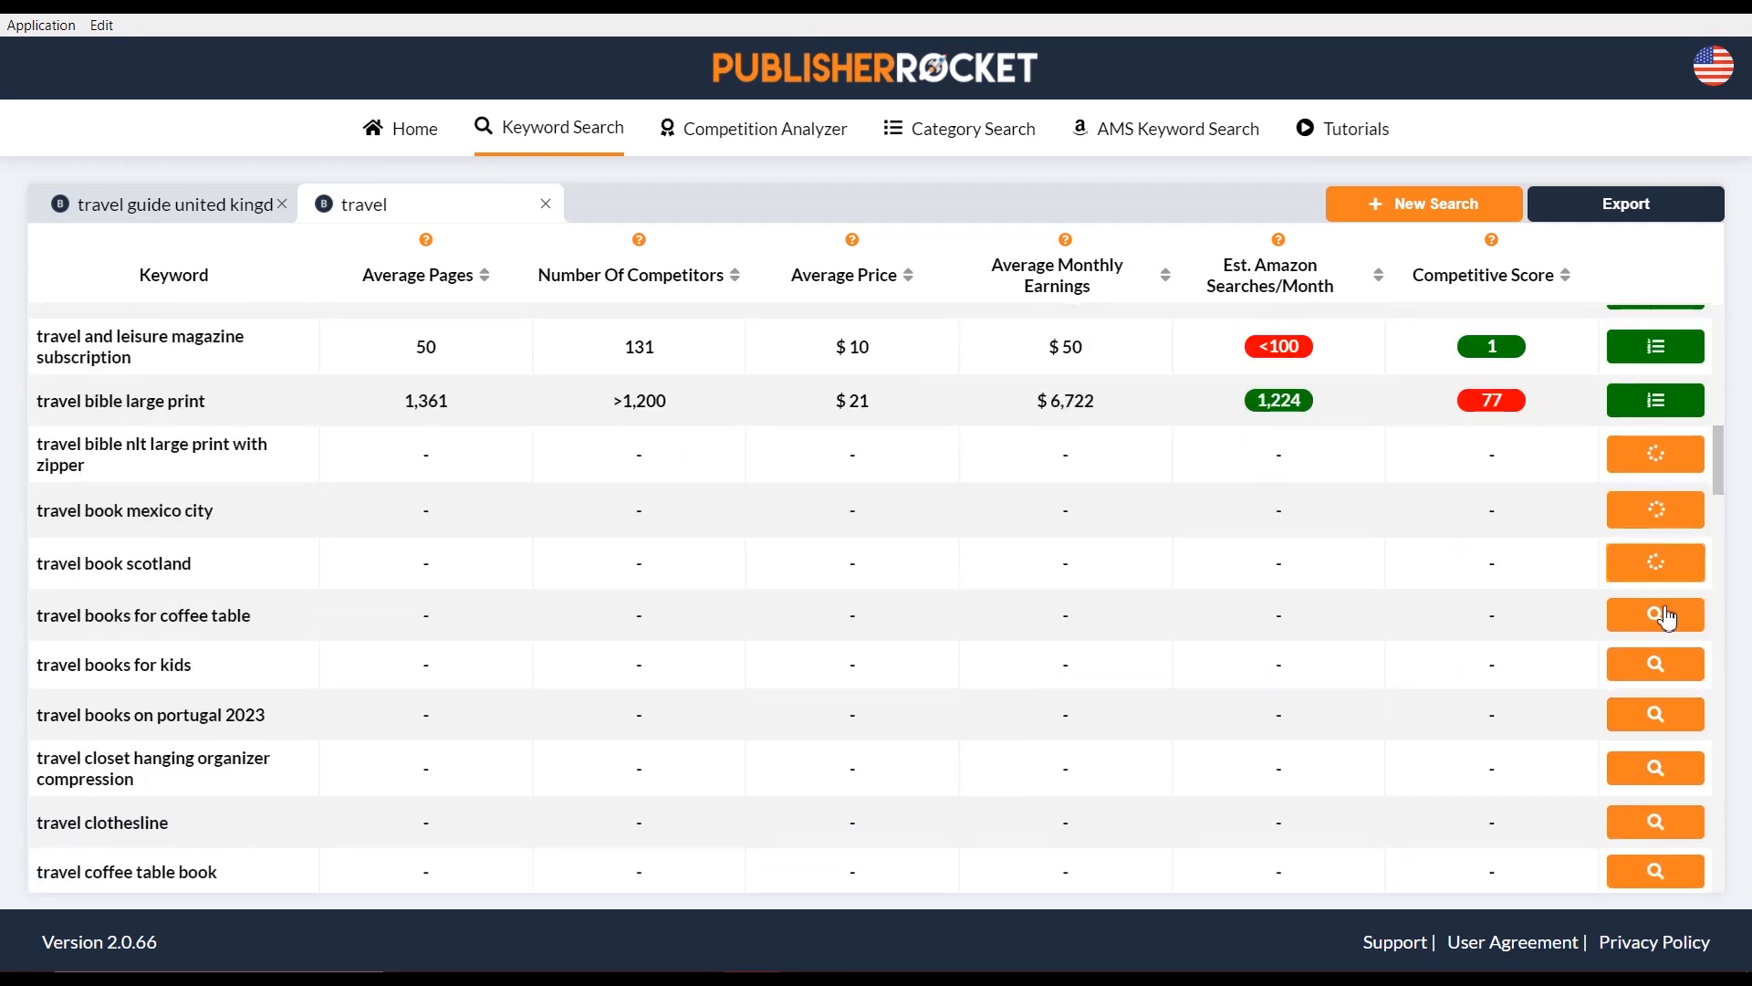
left_click(1663, 614)
left_click(1668, 663)
left_click(1661, 727)
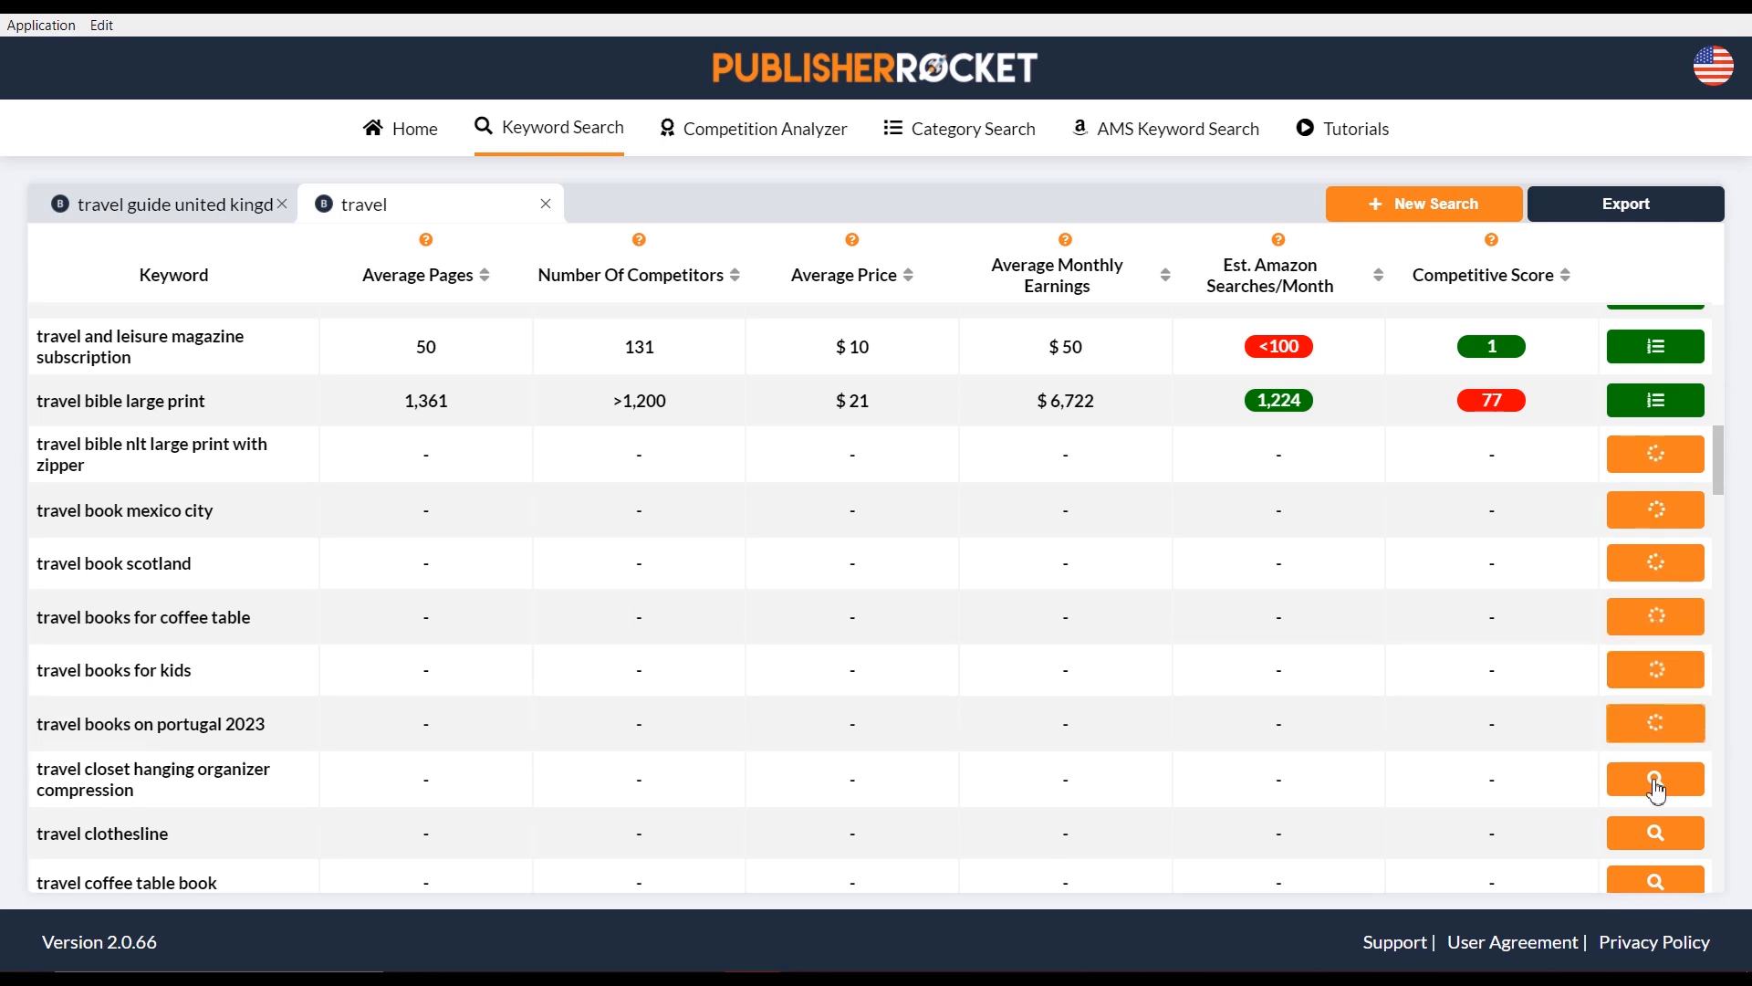
left_click(1658, 779)
left_click(1667, 831)
left_click(1674, 886)
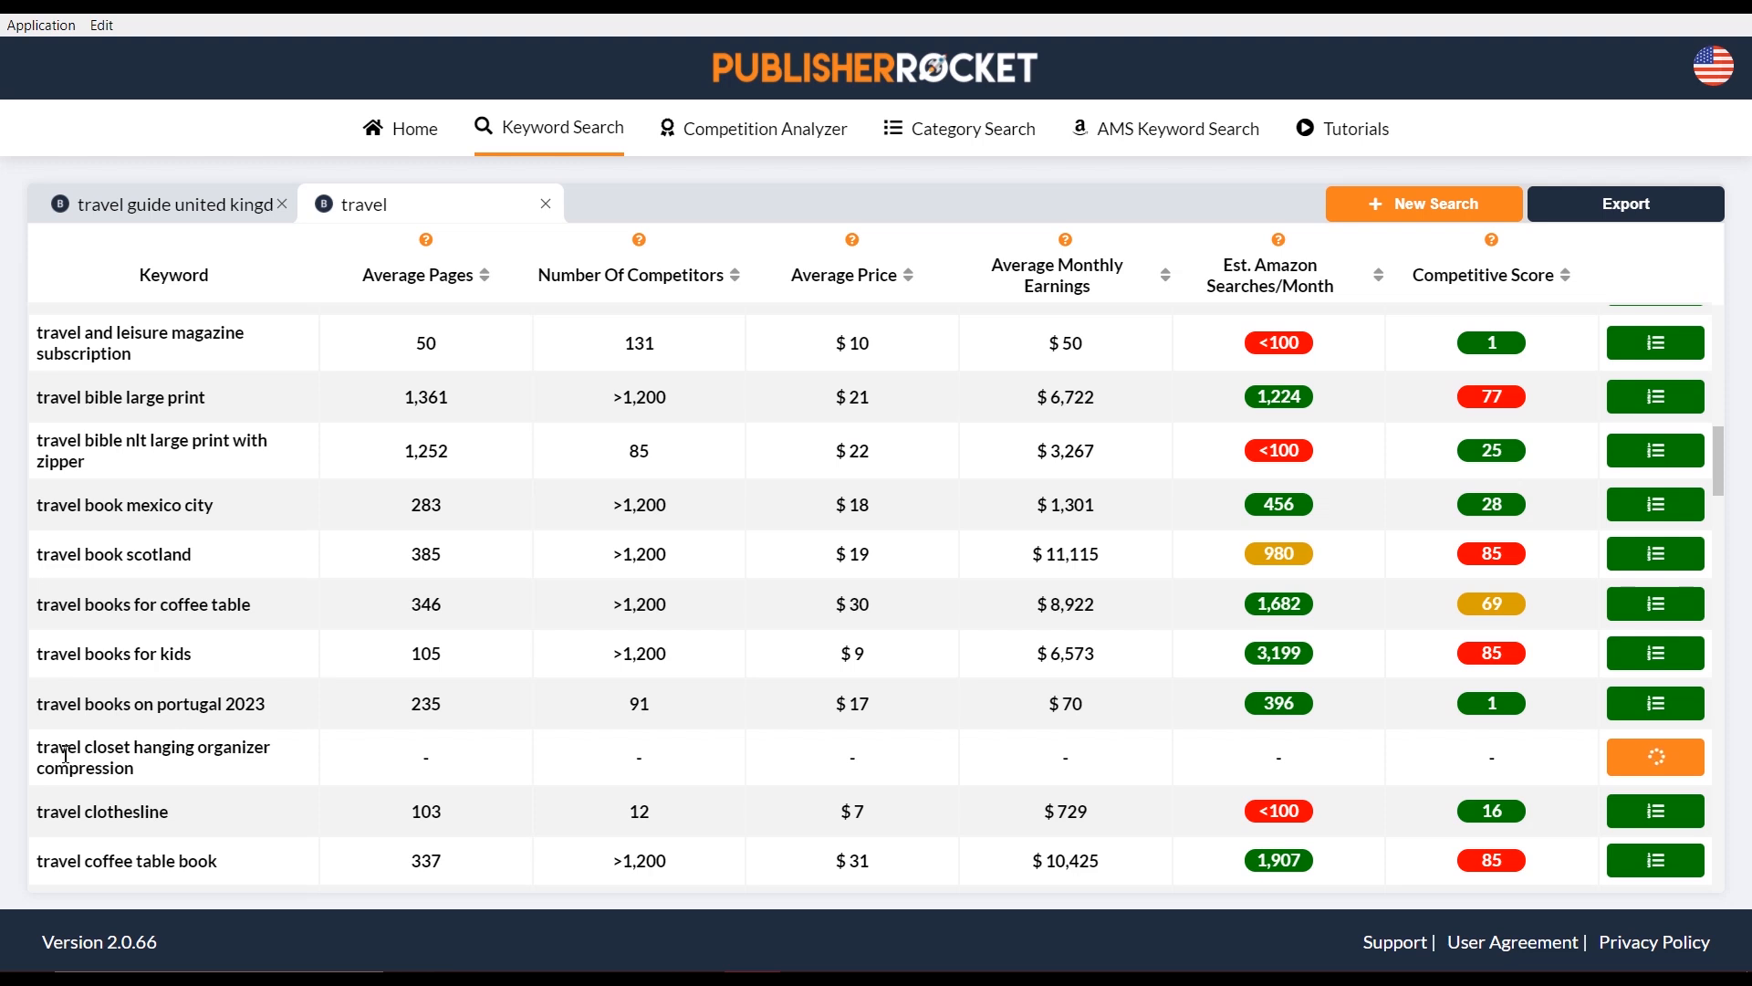
Select the text 'travel books on portugal 2023' and return to the top of the keyword table
left_click_drag(36, 704, 297, 707)
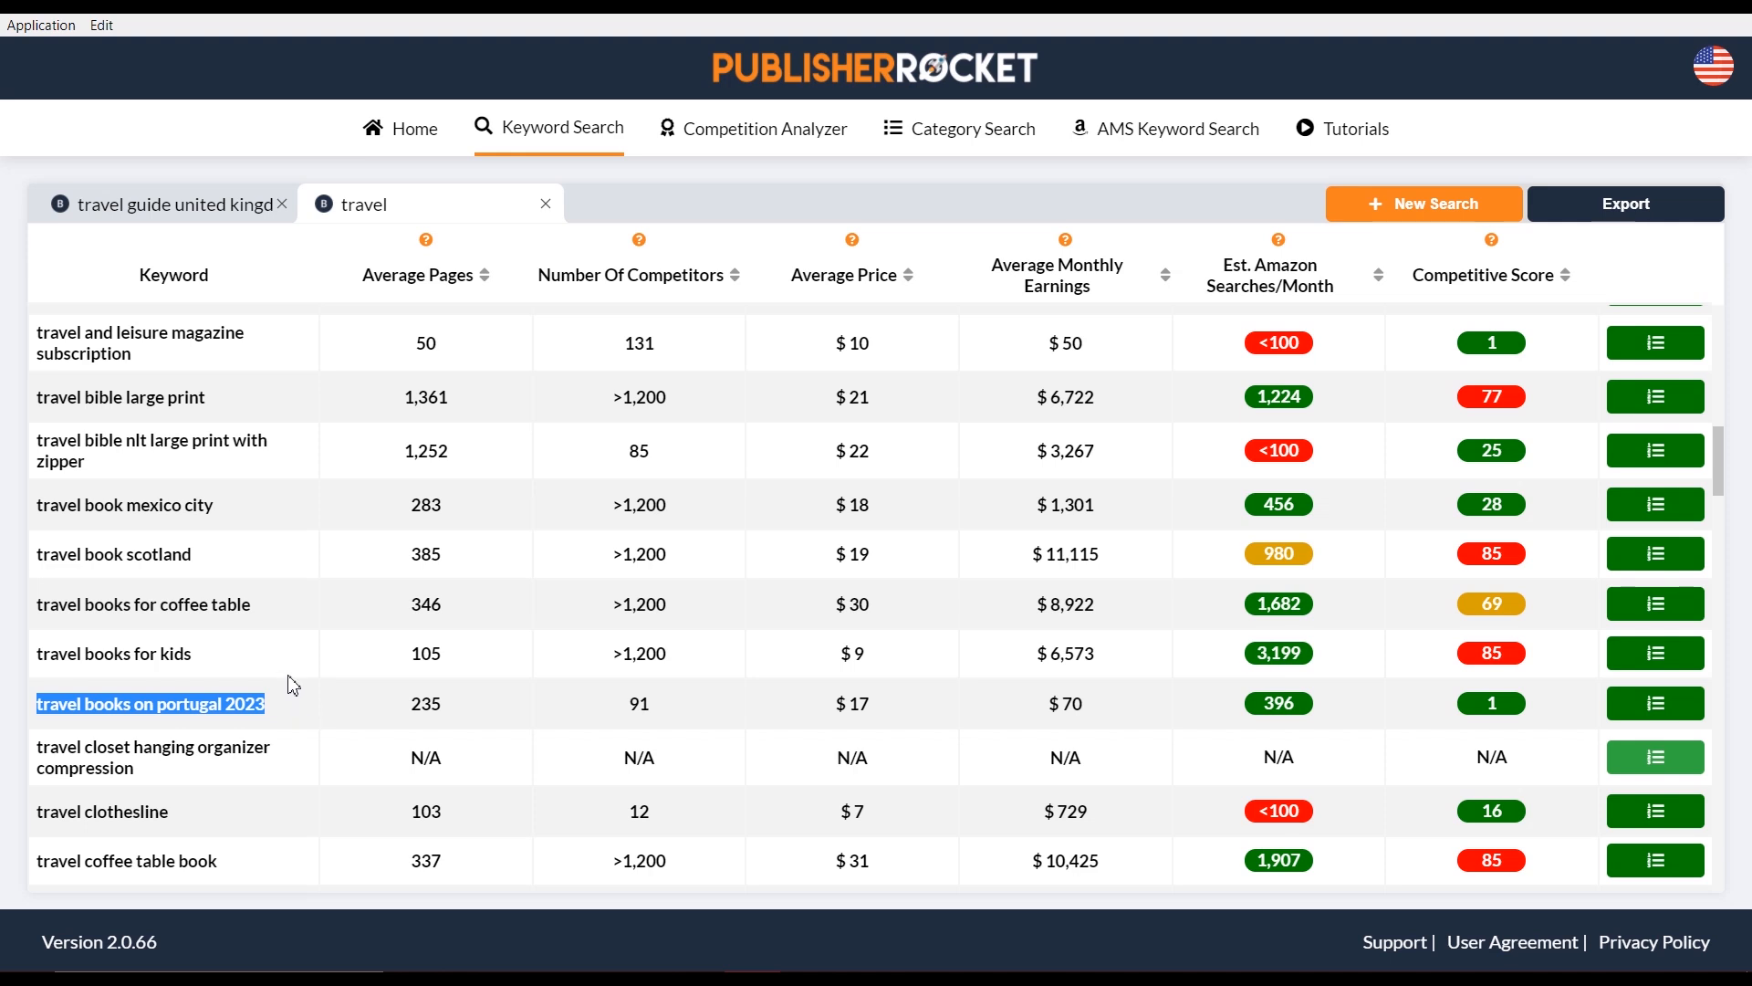
scroll(566, 673, "up", 2)
scroll(575, 653, "up", 10)
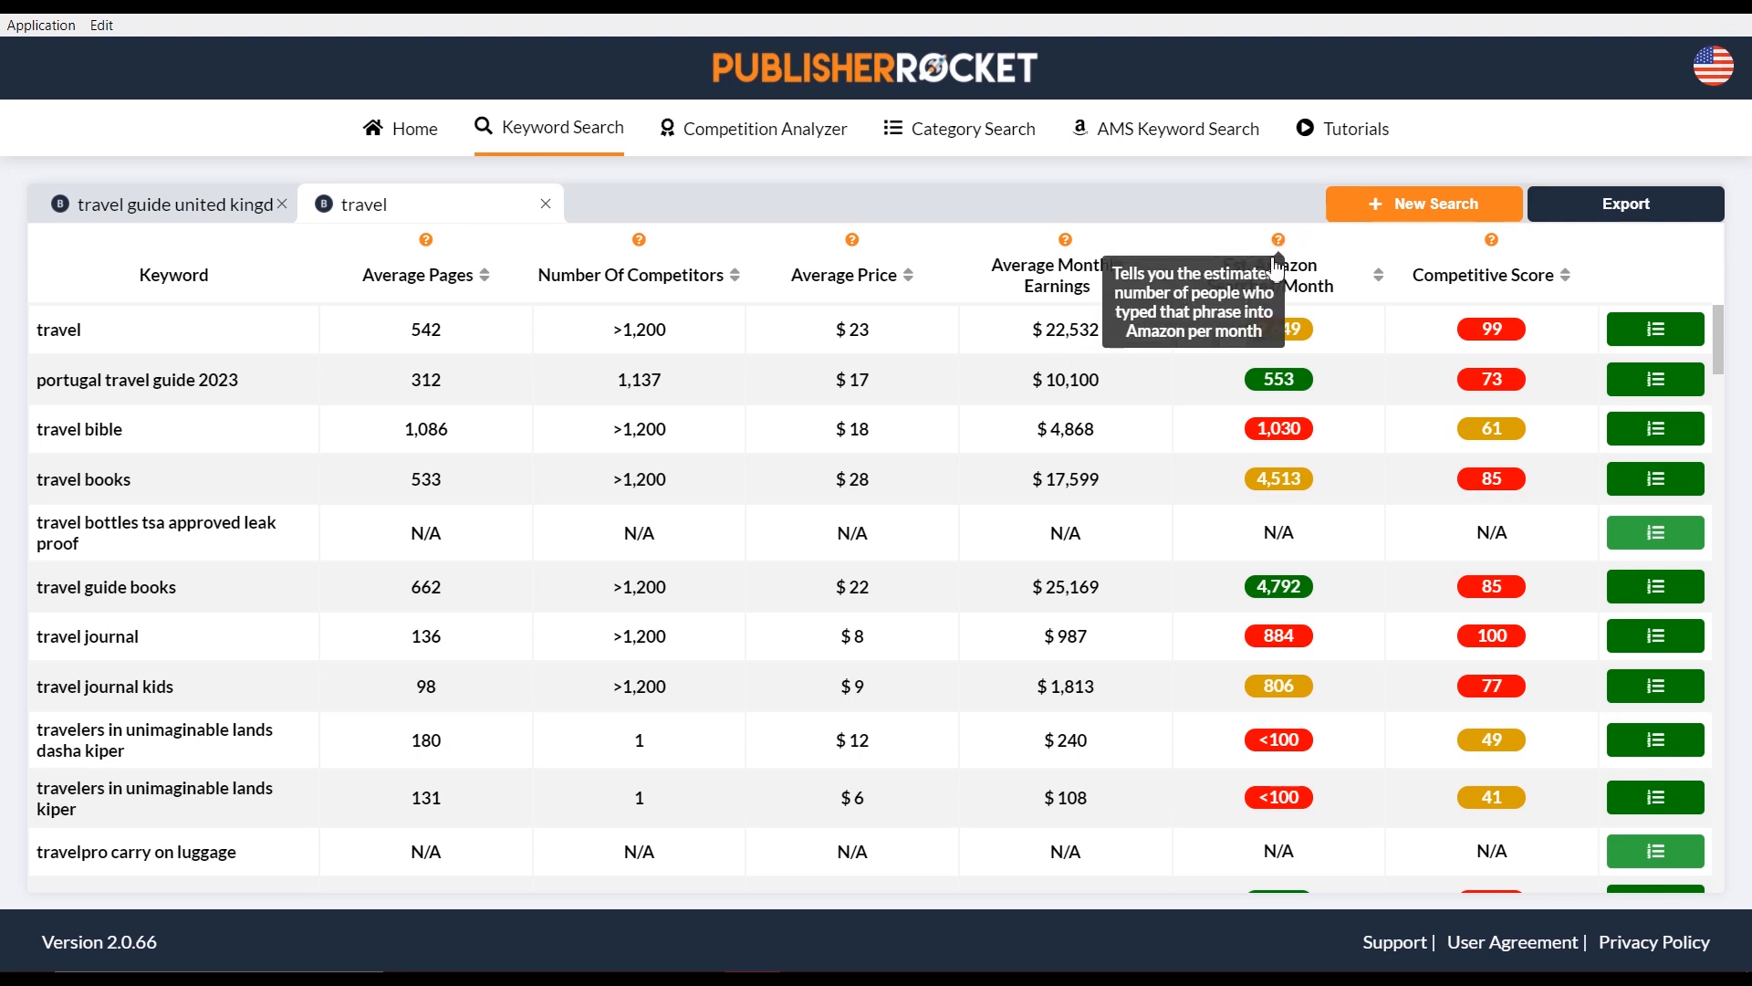
mouse_move(1282, 333)
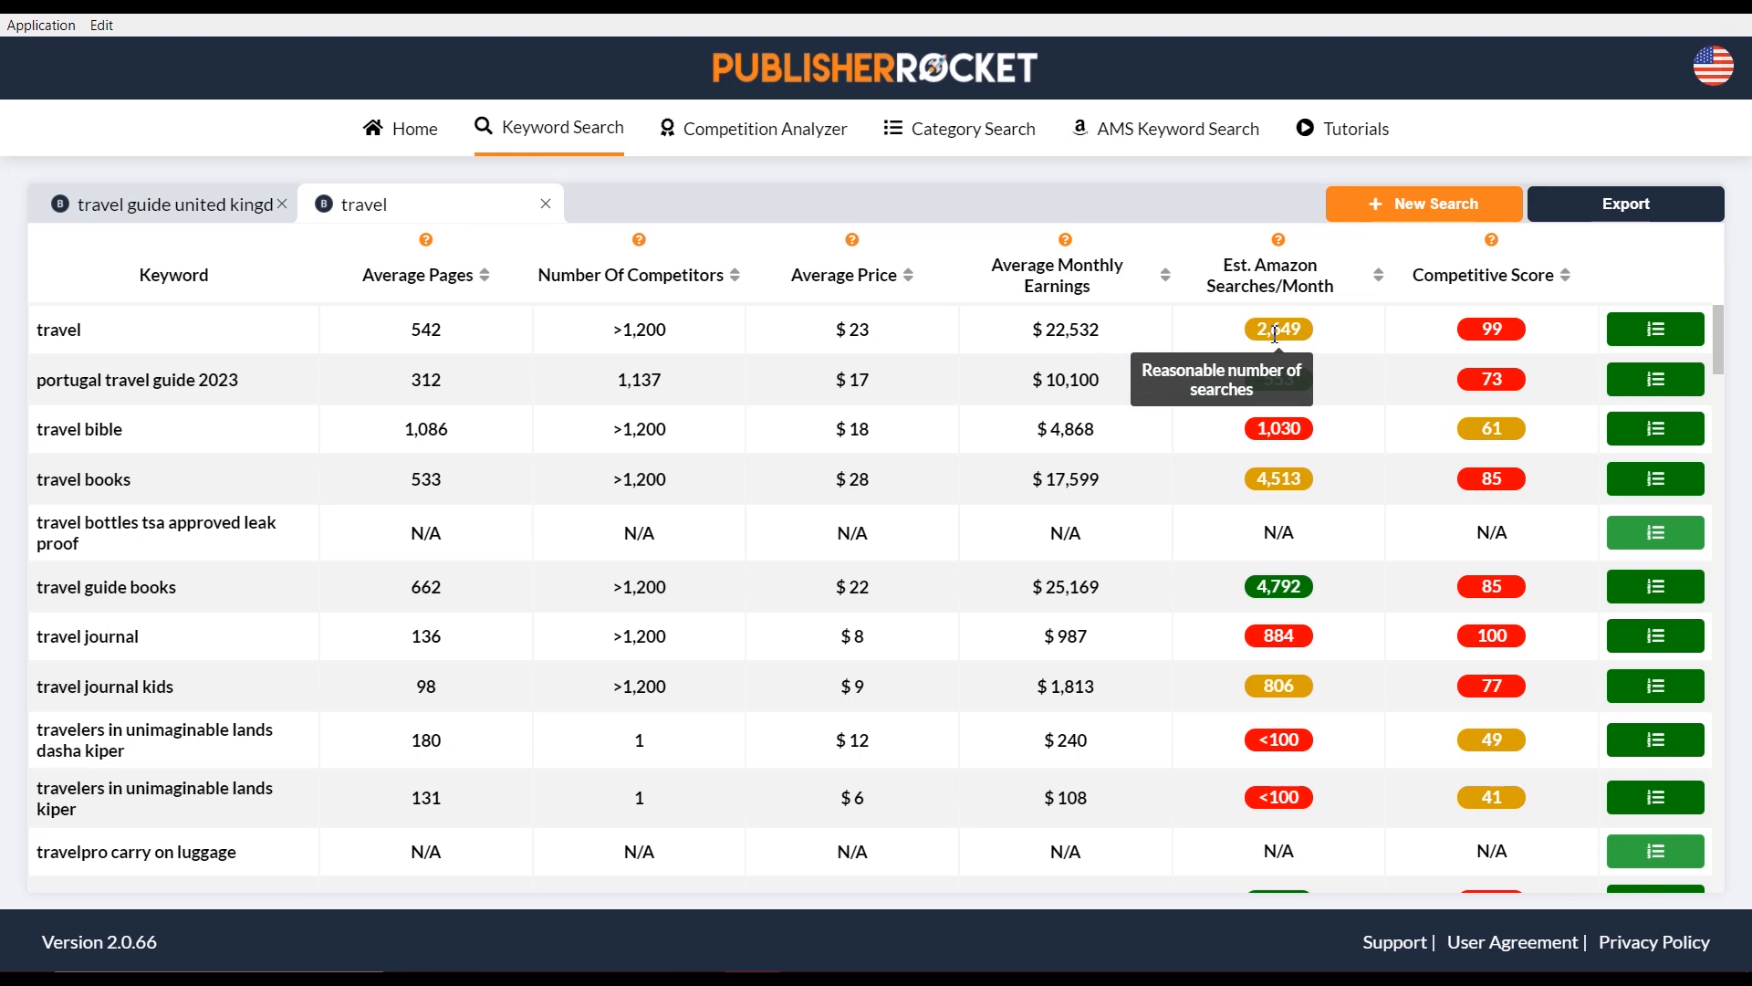
mouse_move(1266, 393)
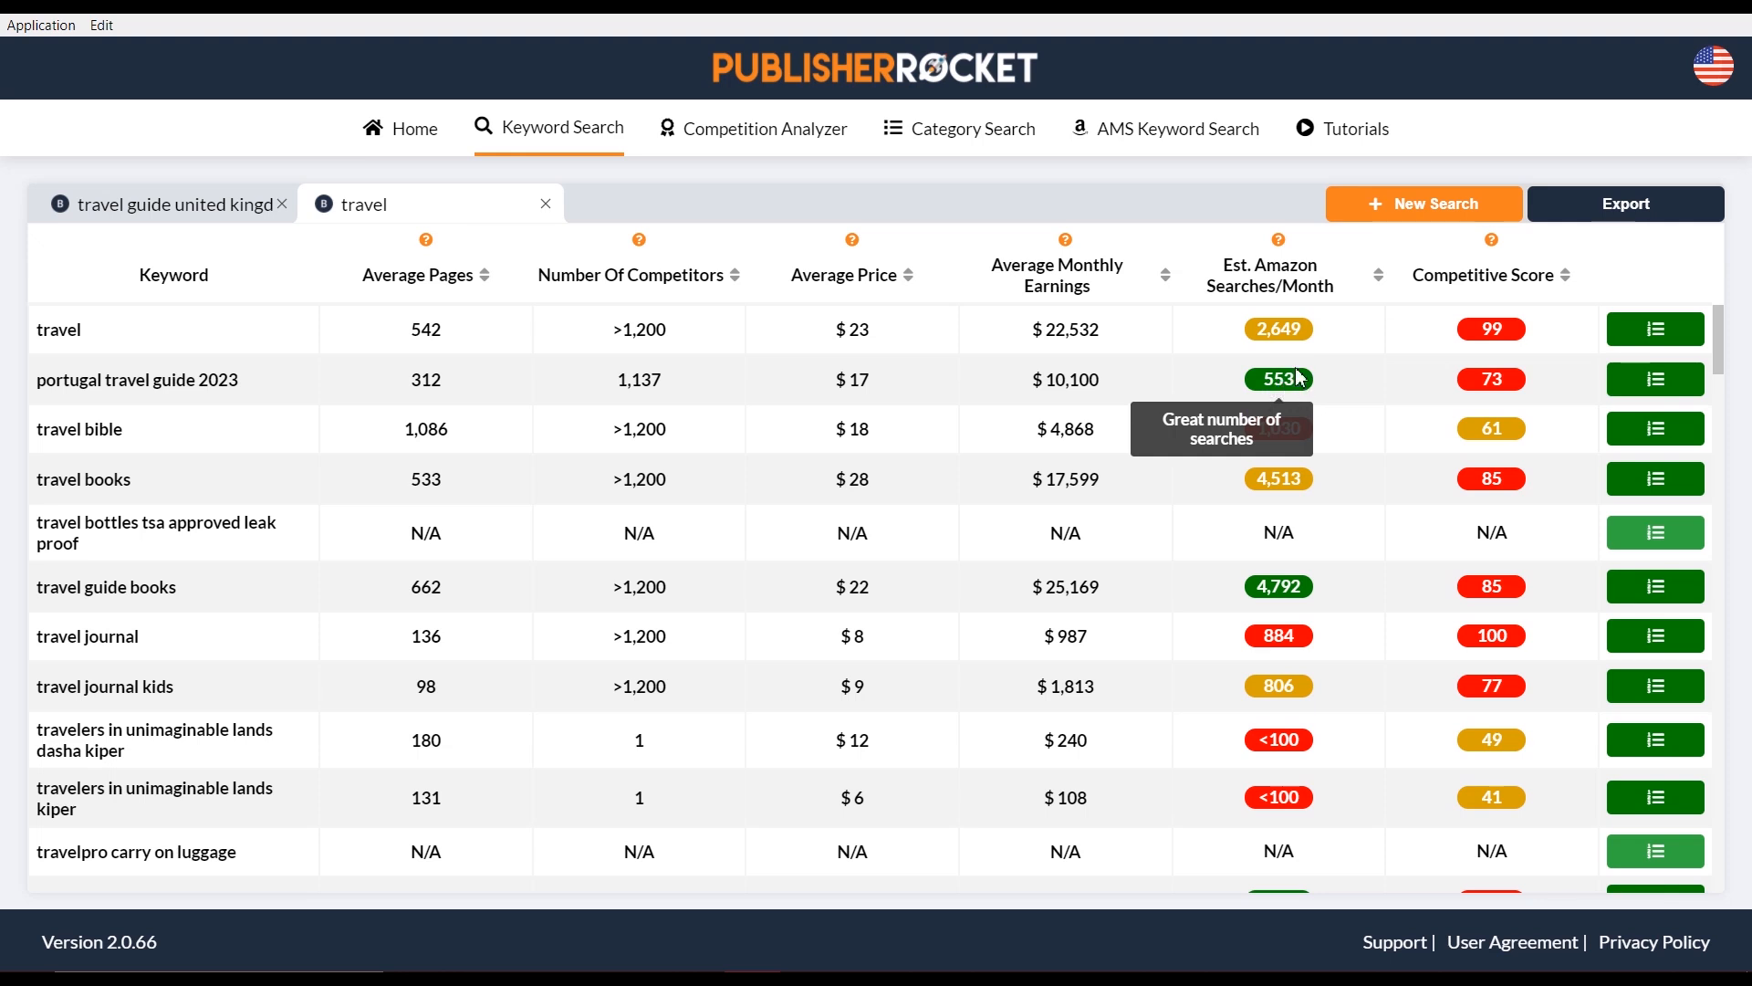
mouse_move(1522, 324)
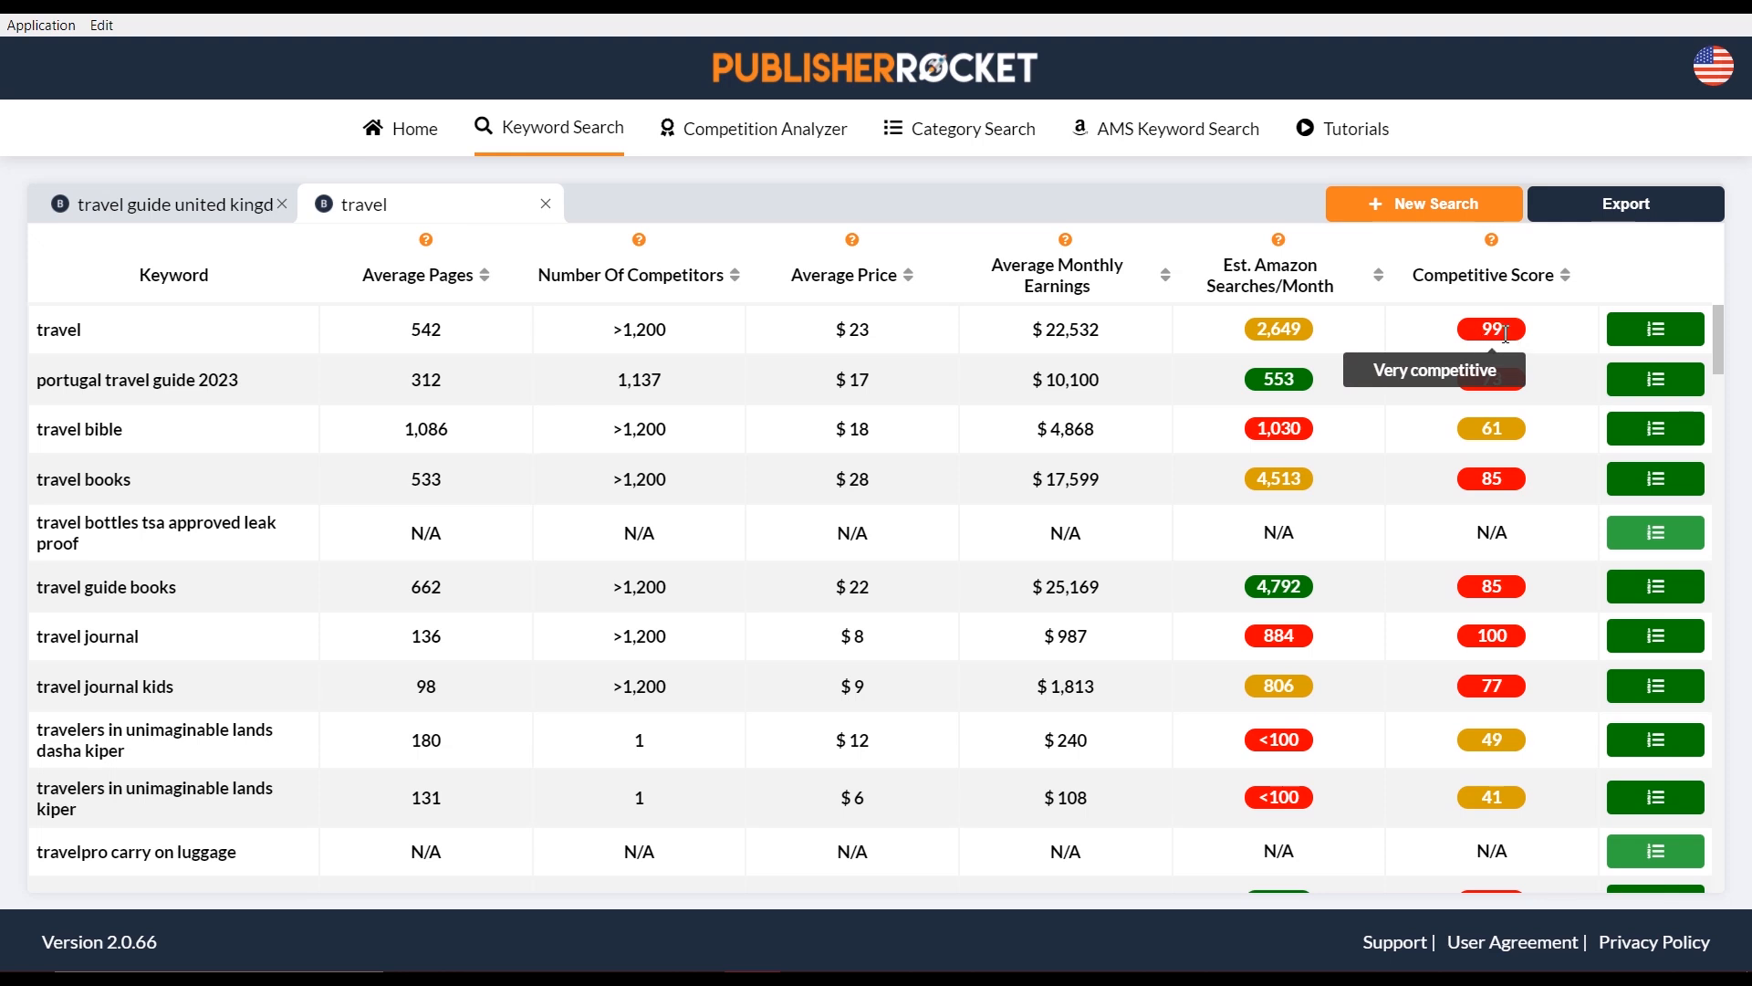
mouse_move(1492, 388)
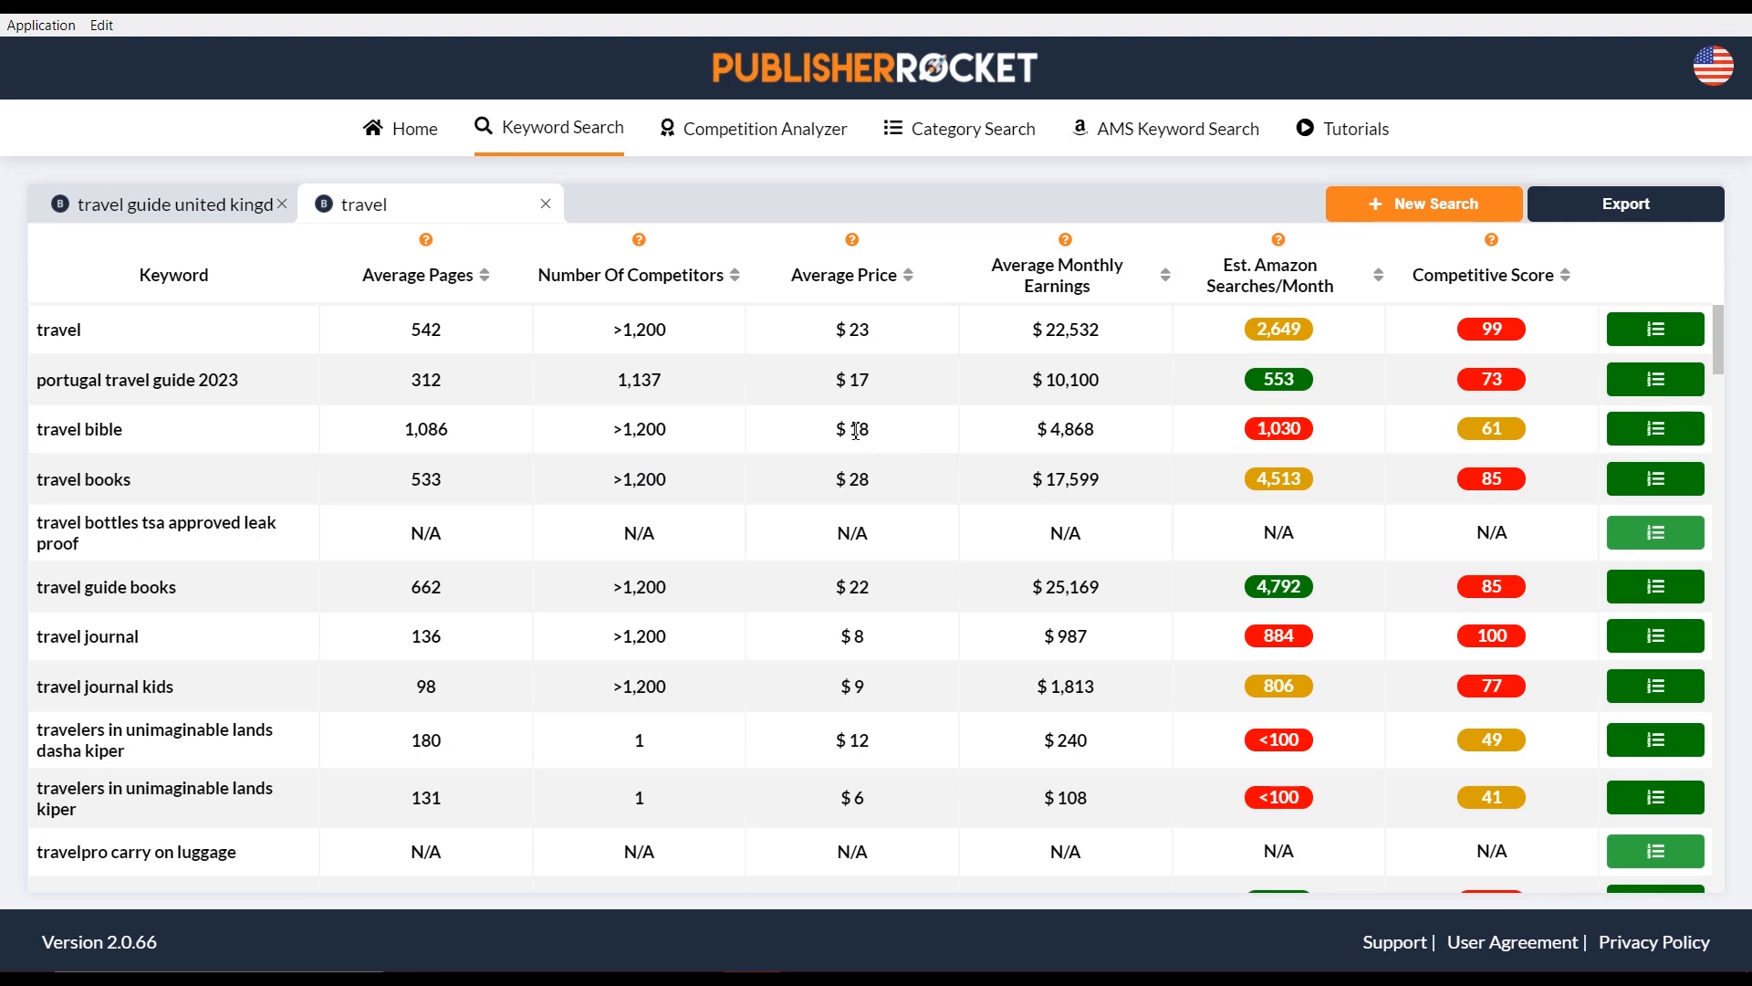
left_click_drag(836, 429, 872, 429)
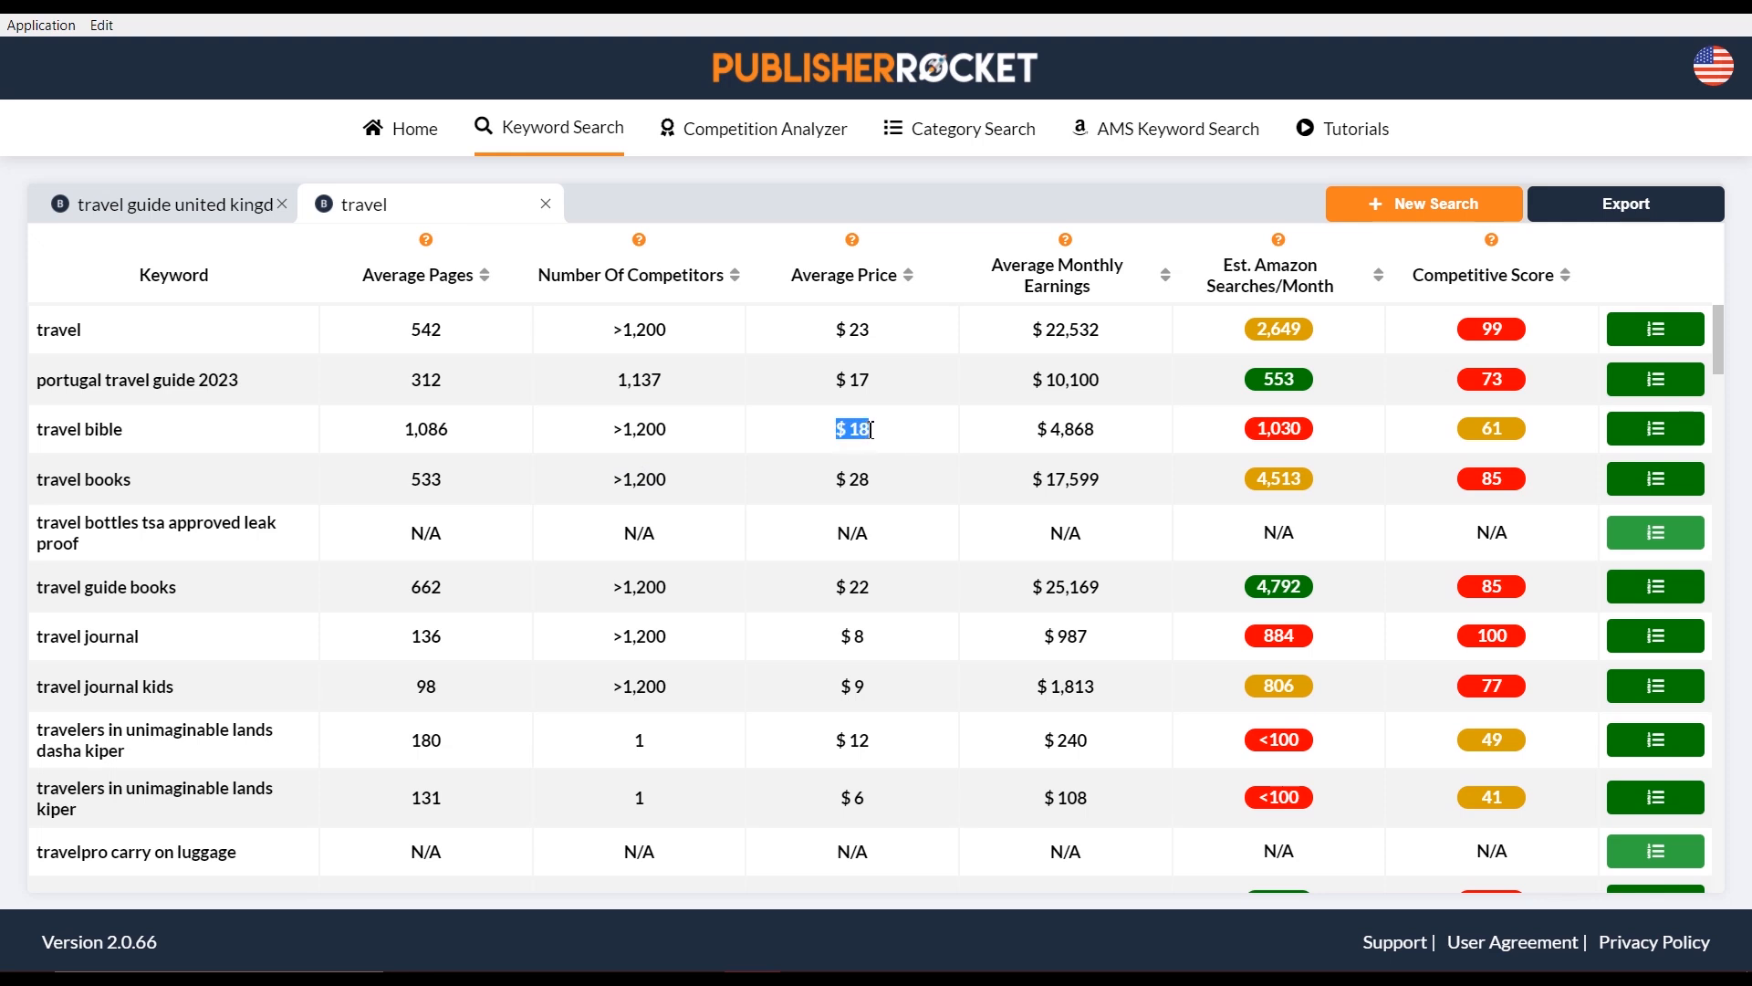
left_click(1086, 436)
mouse_move(1296, 438)
scroll(1380, 491, "down", 5)
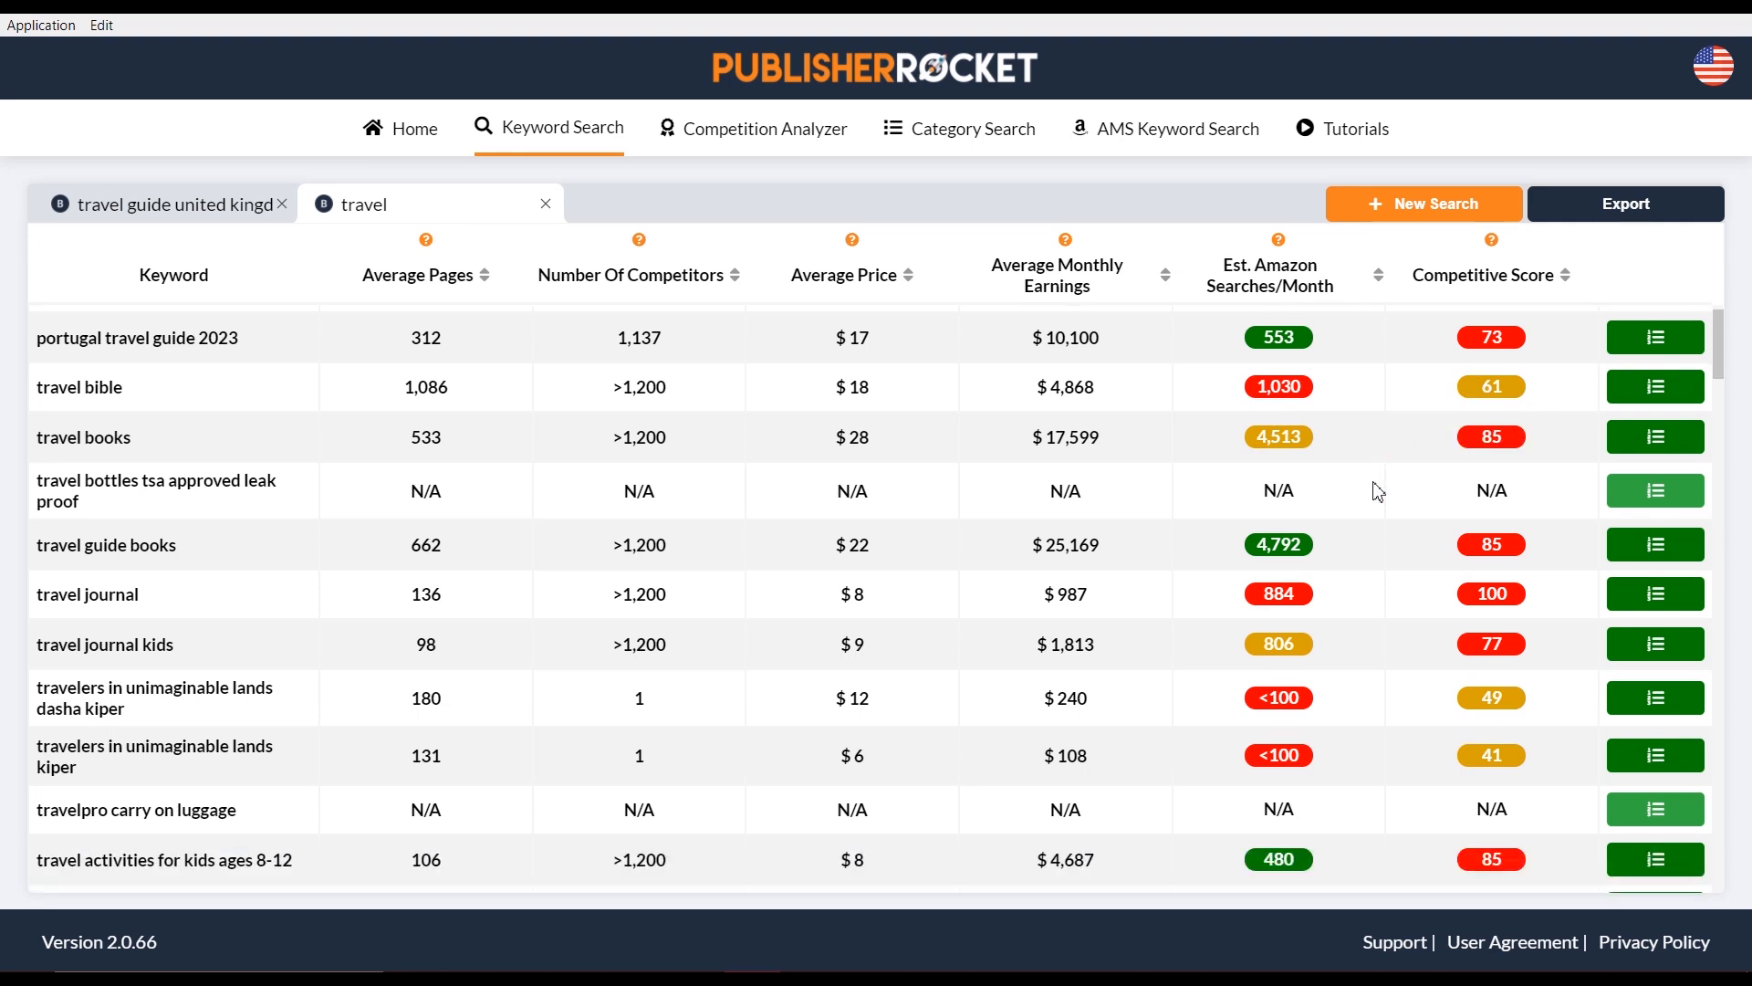
scroll(1373, 488, "down", 3)
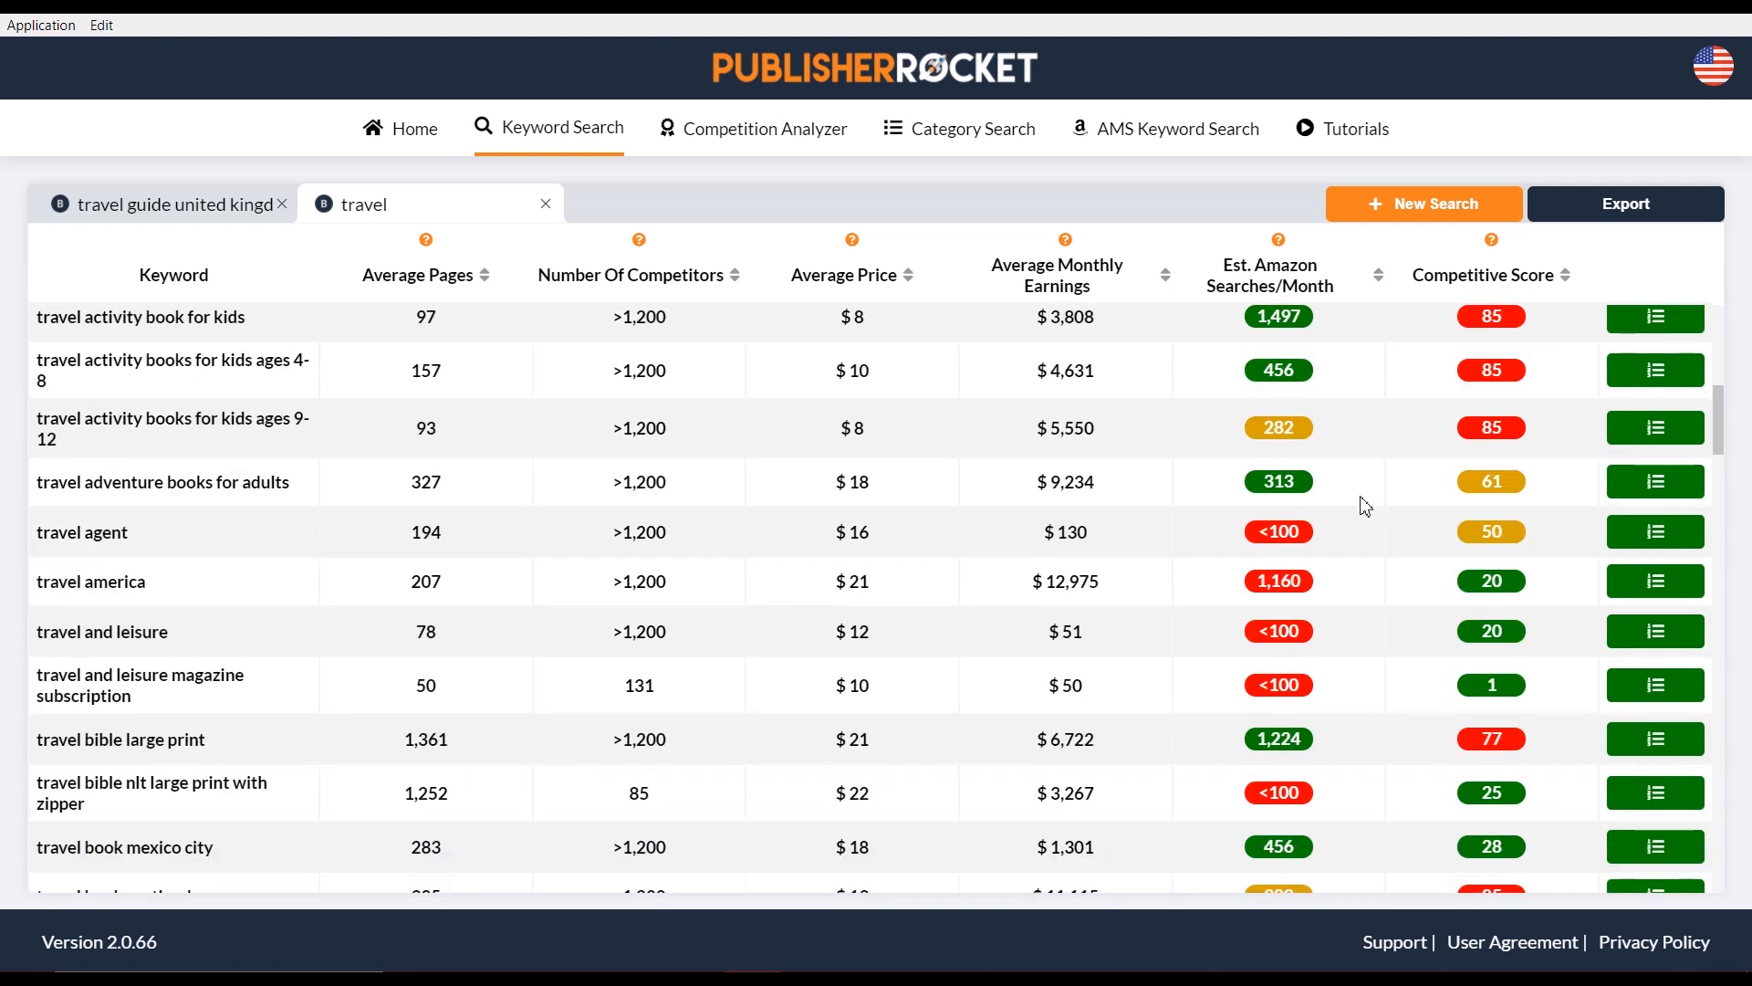
scroll(1351, 511, "down", 2)
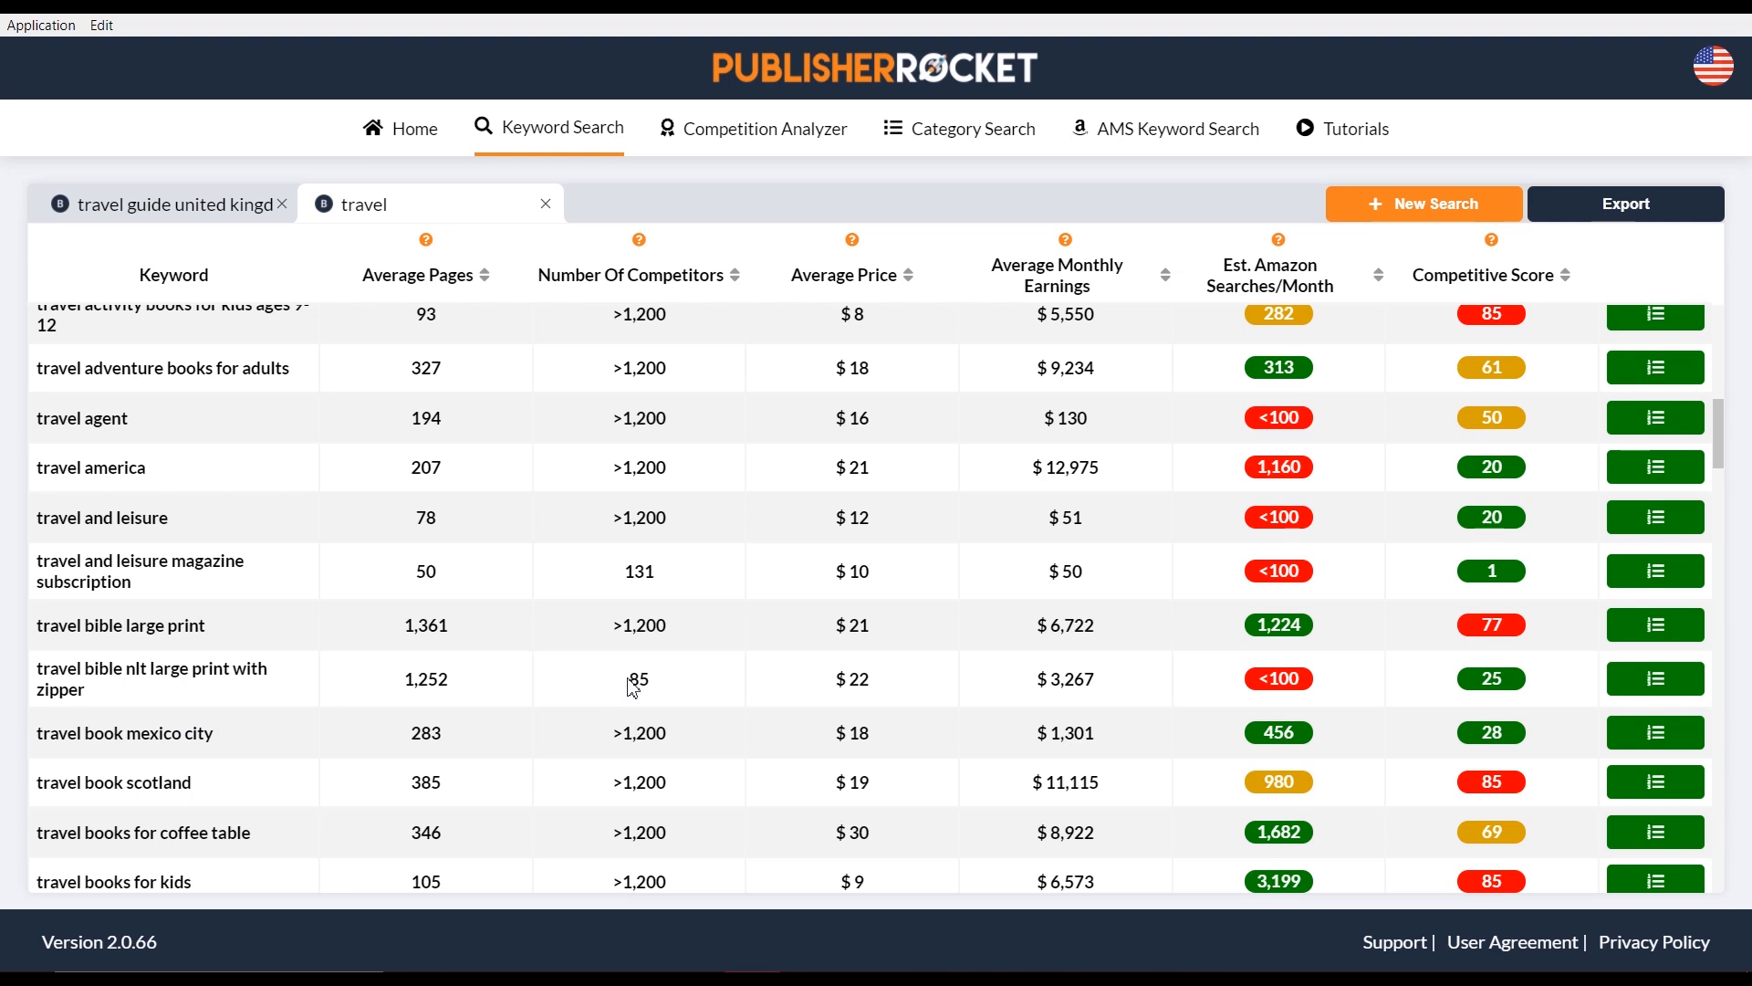
double_click(669, 679)
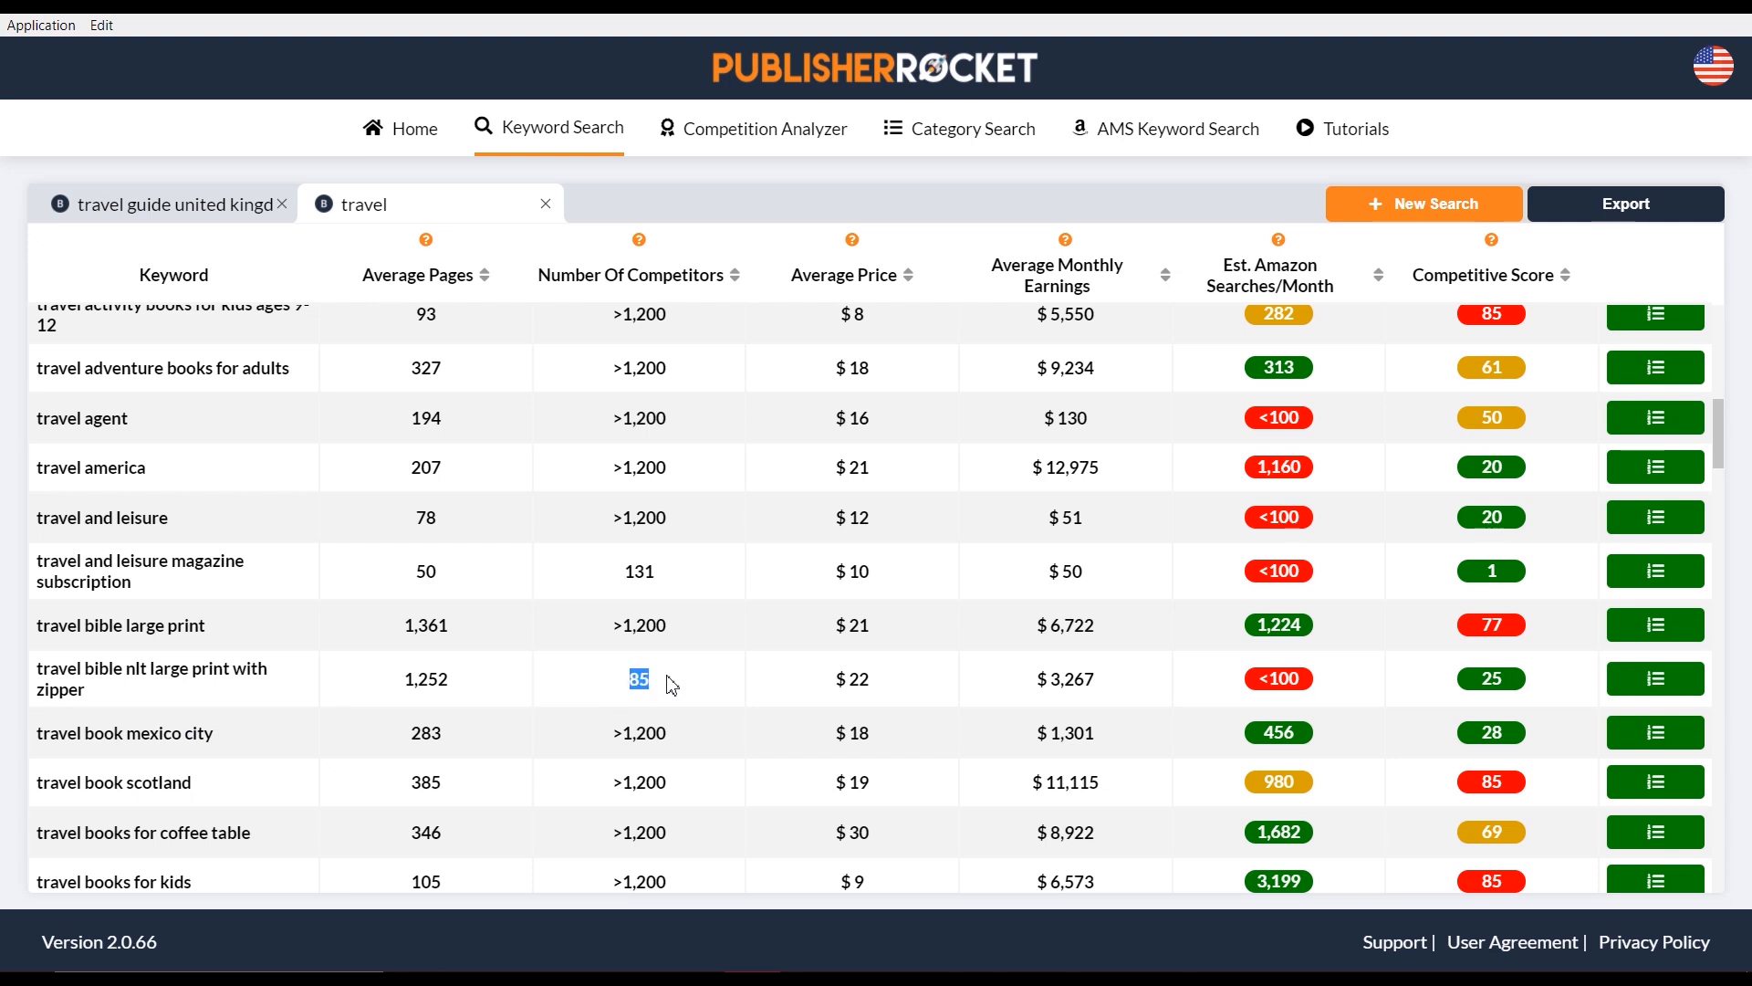
left_click(645, 743)
scroll(1540, 708, "down", 5)
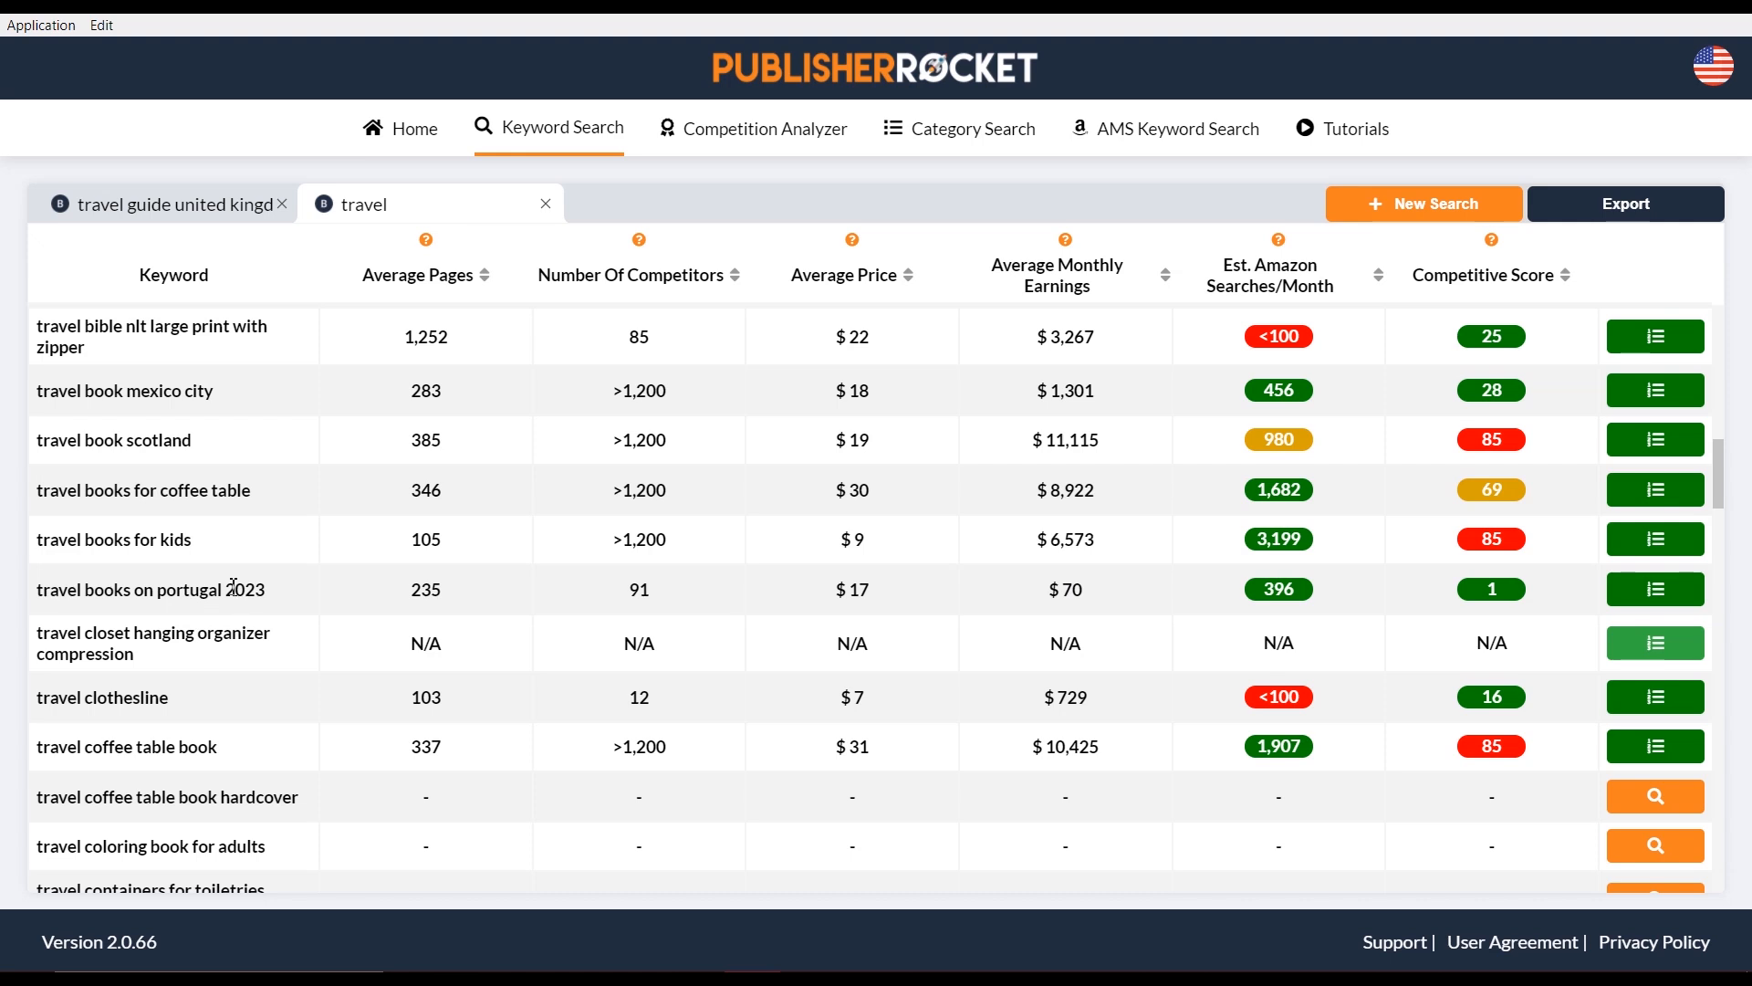
double_click(303, 598)
mouse_move(1303, 607)
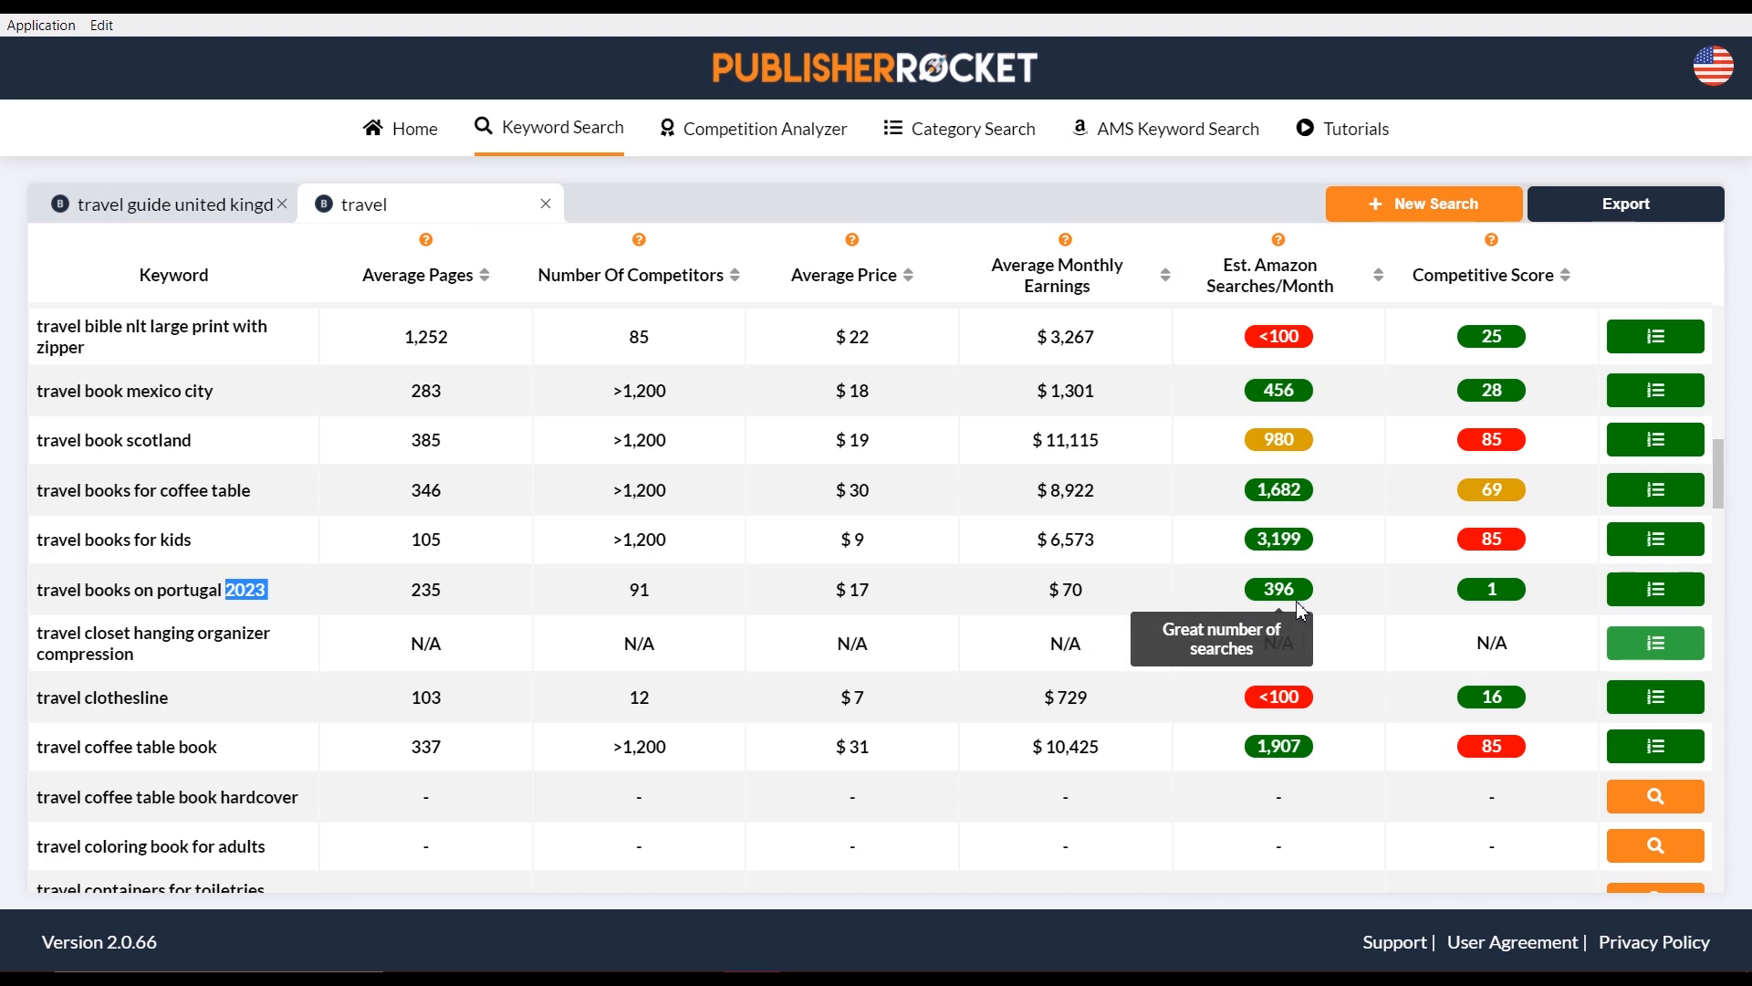
mouse_move(1511, 603)
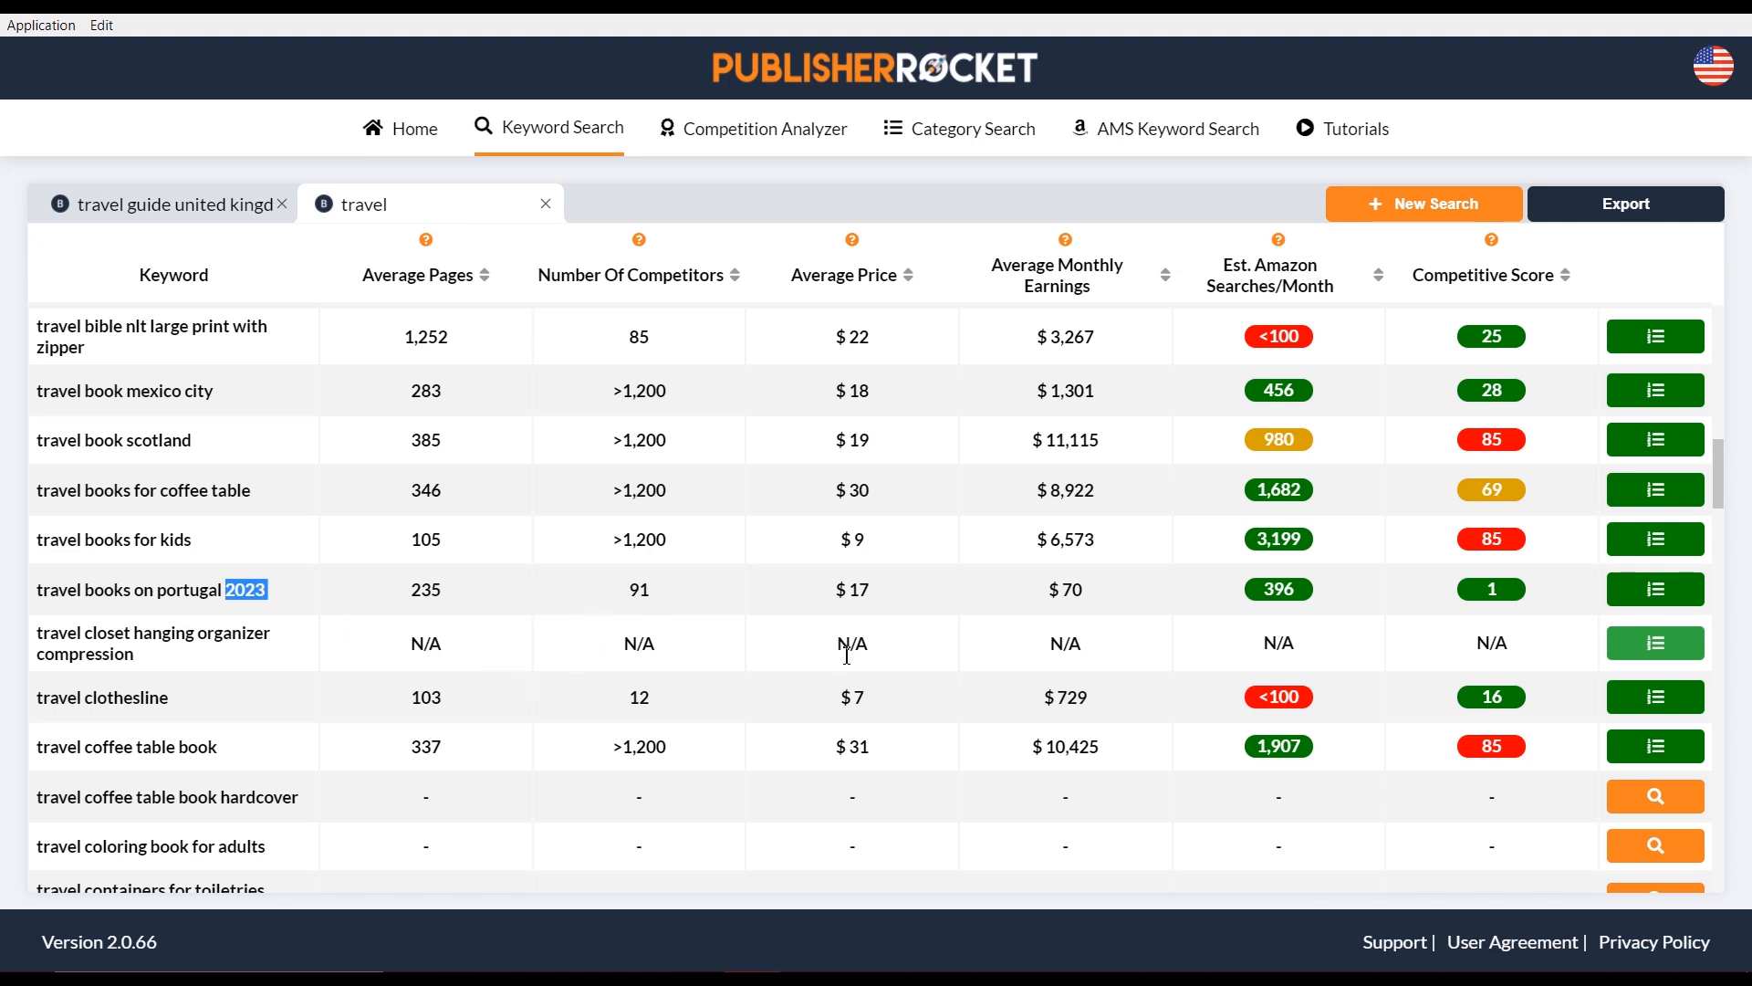
scroll(847, 657, "down", 1)
scroll(830, 657, "down", 10)
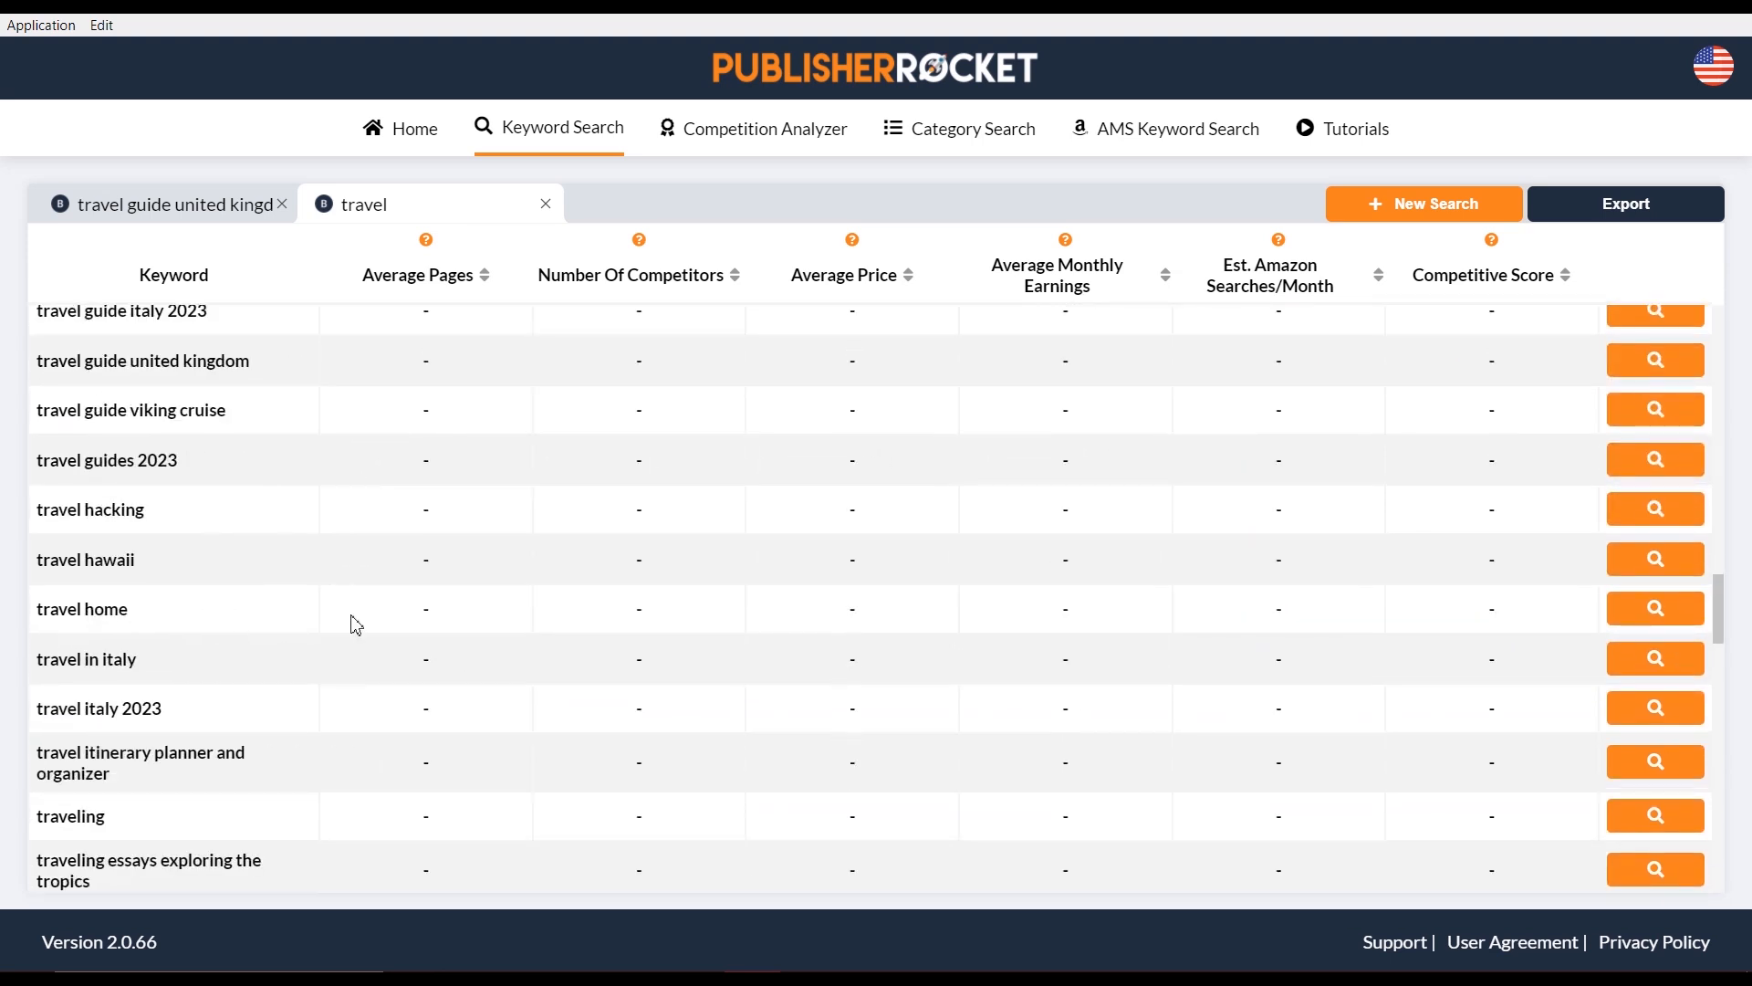
scroll(1458, 702, "up", 3)
scroll(1330, 697, "up", 10)
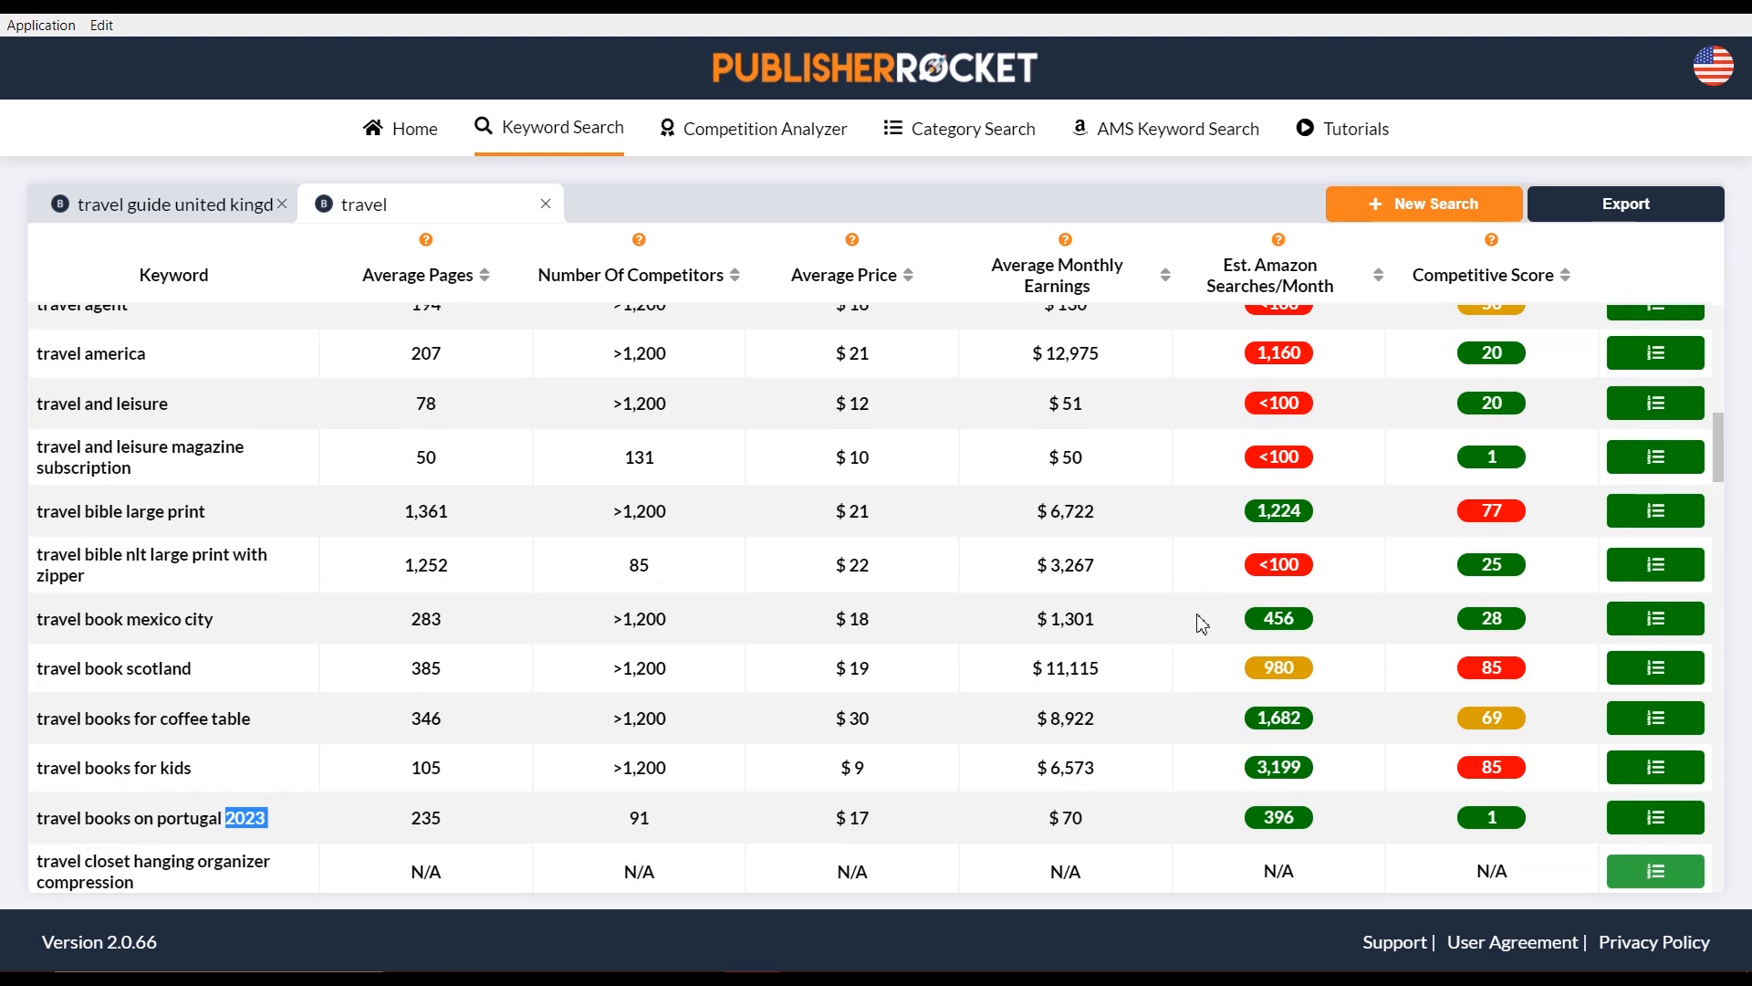
scroll(671, 588, "down", 3)
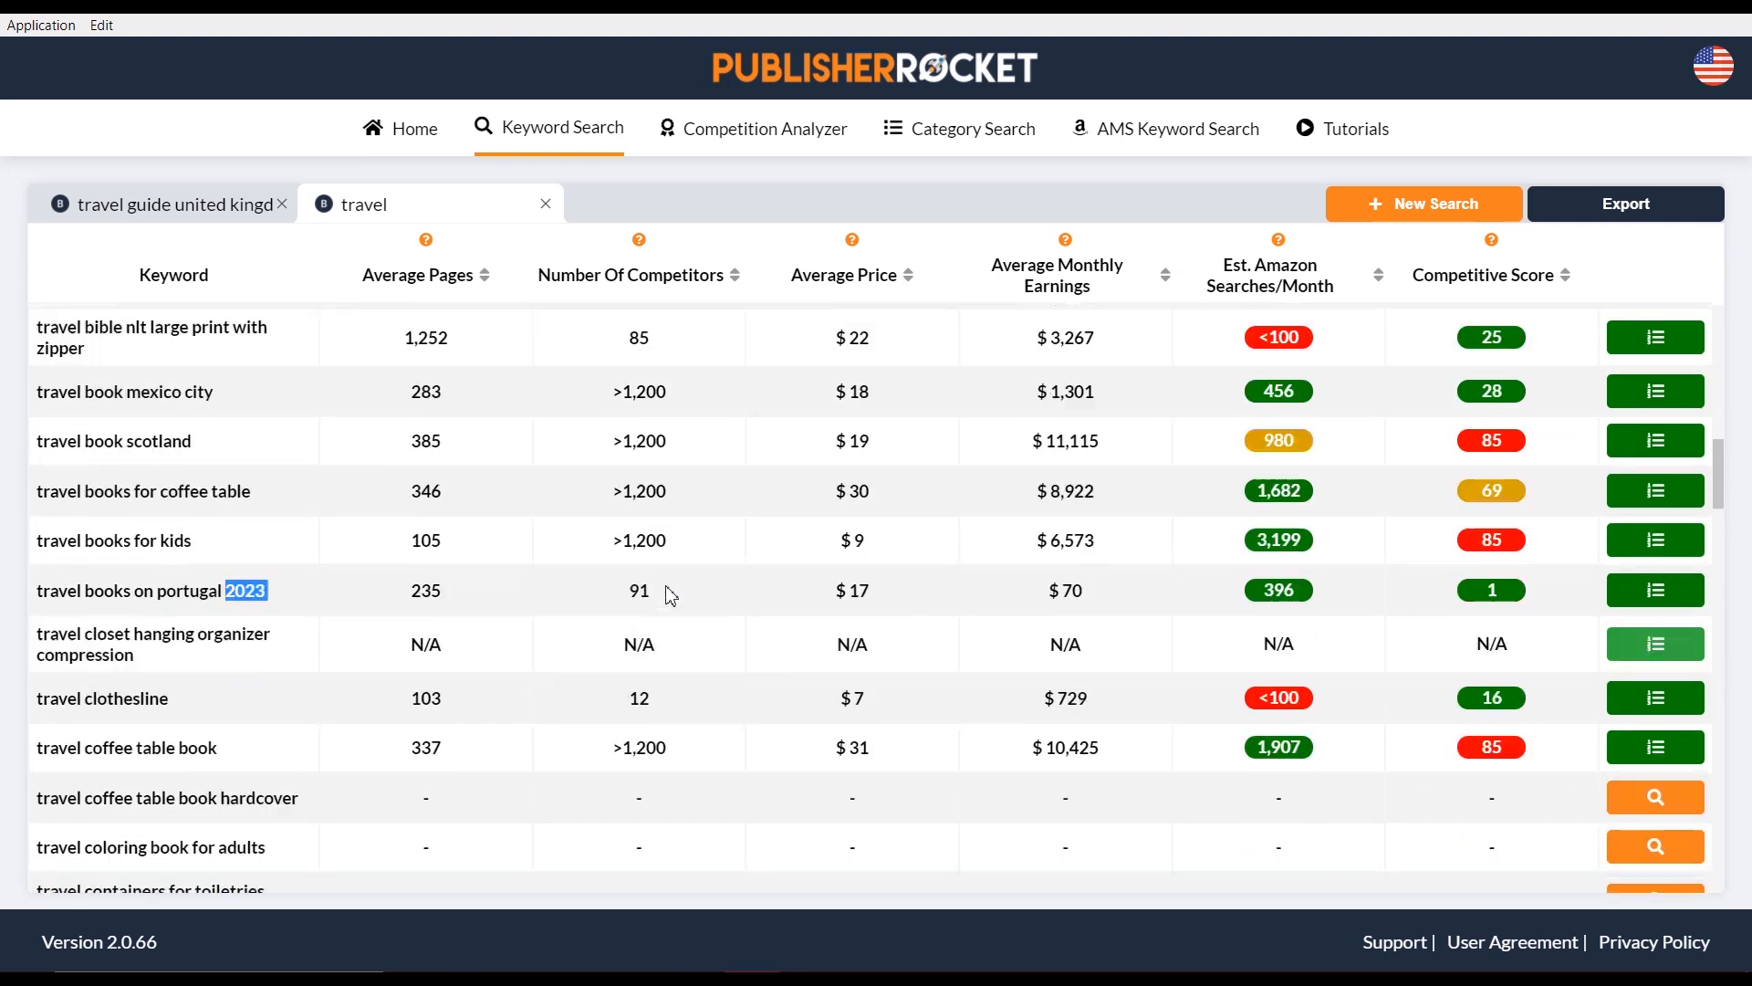
left_click(266, 609)
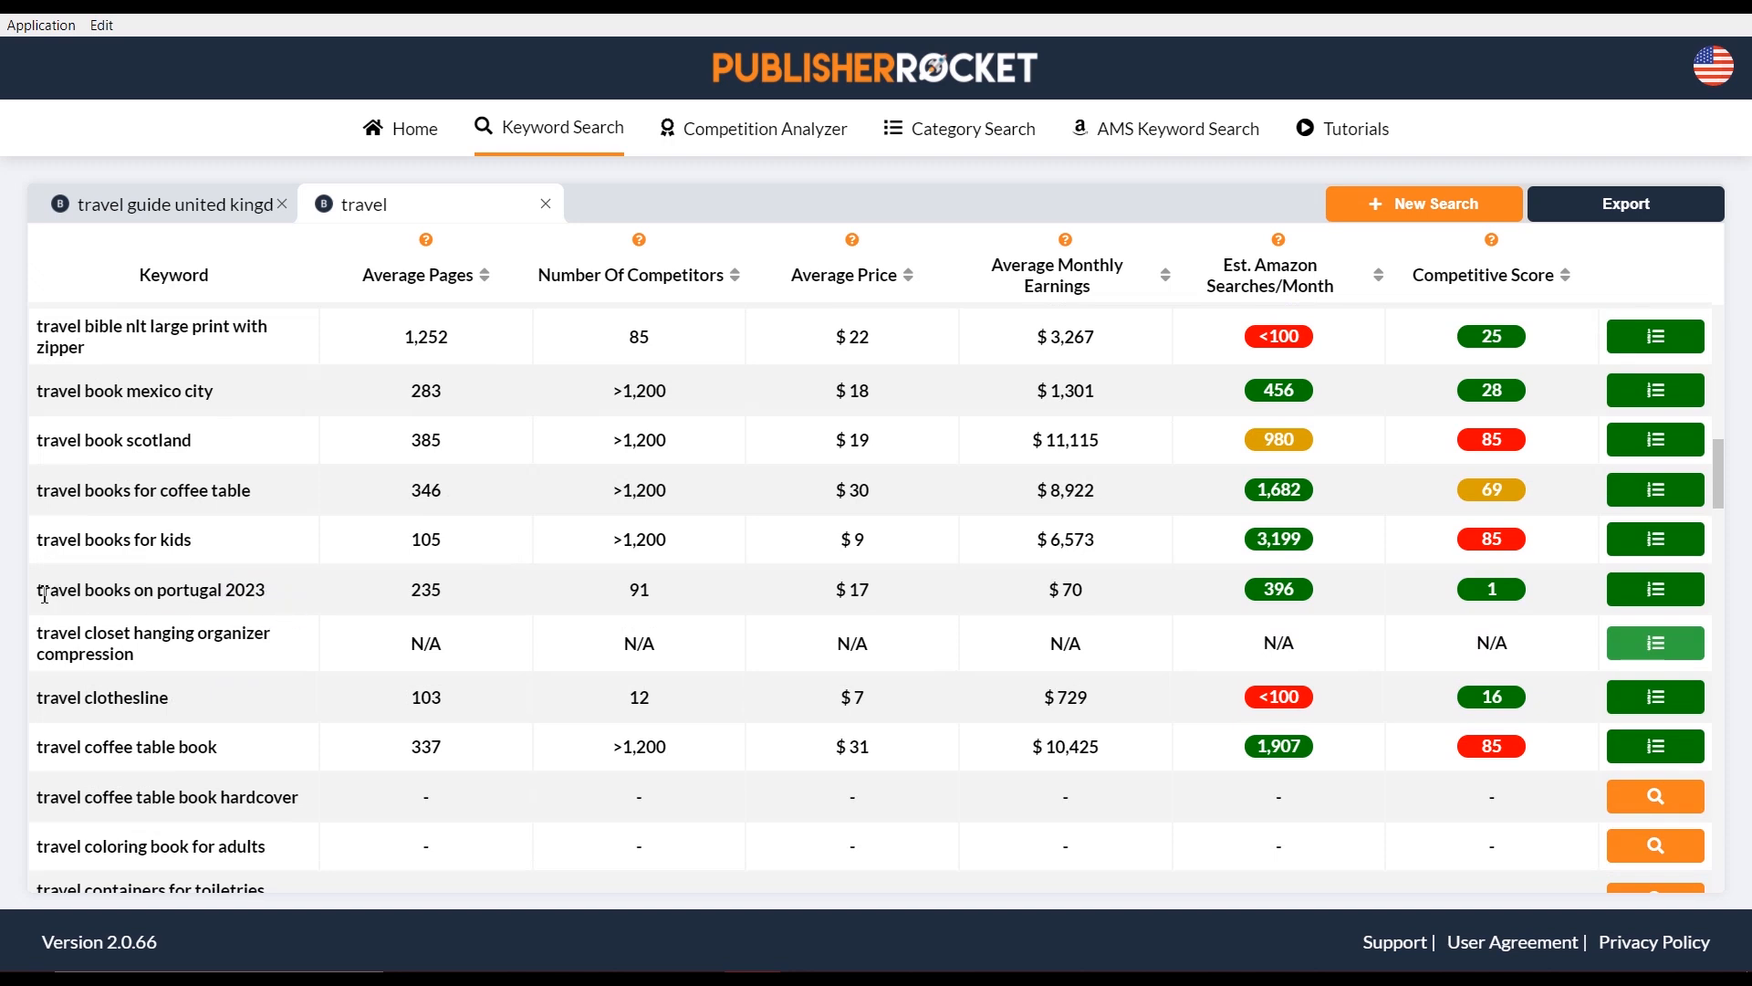
mouse_move(43, 596)
left_mouse_down()
mouse_move(312, 594)
mouse_move(46, 602)
left_mouse_up()
left_click(314, 594)
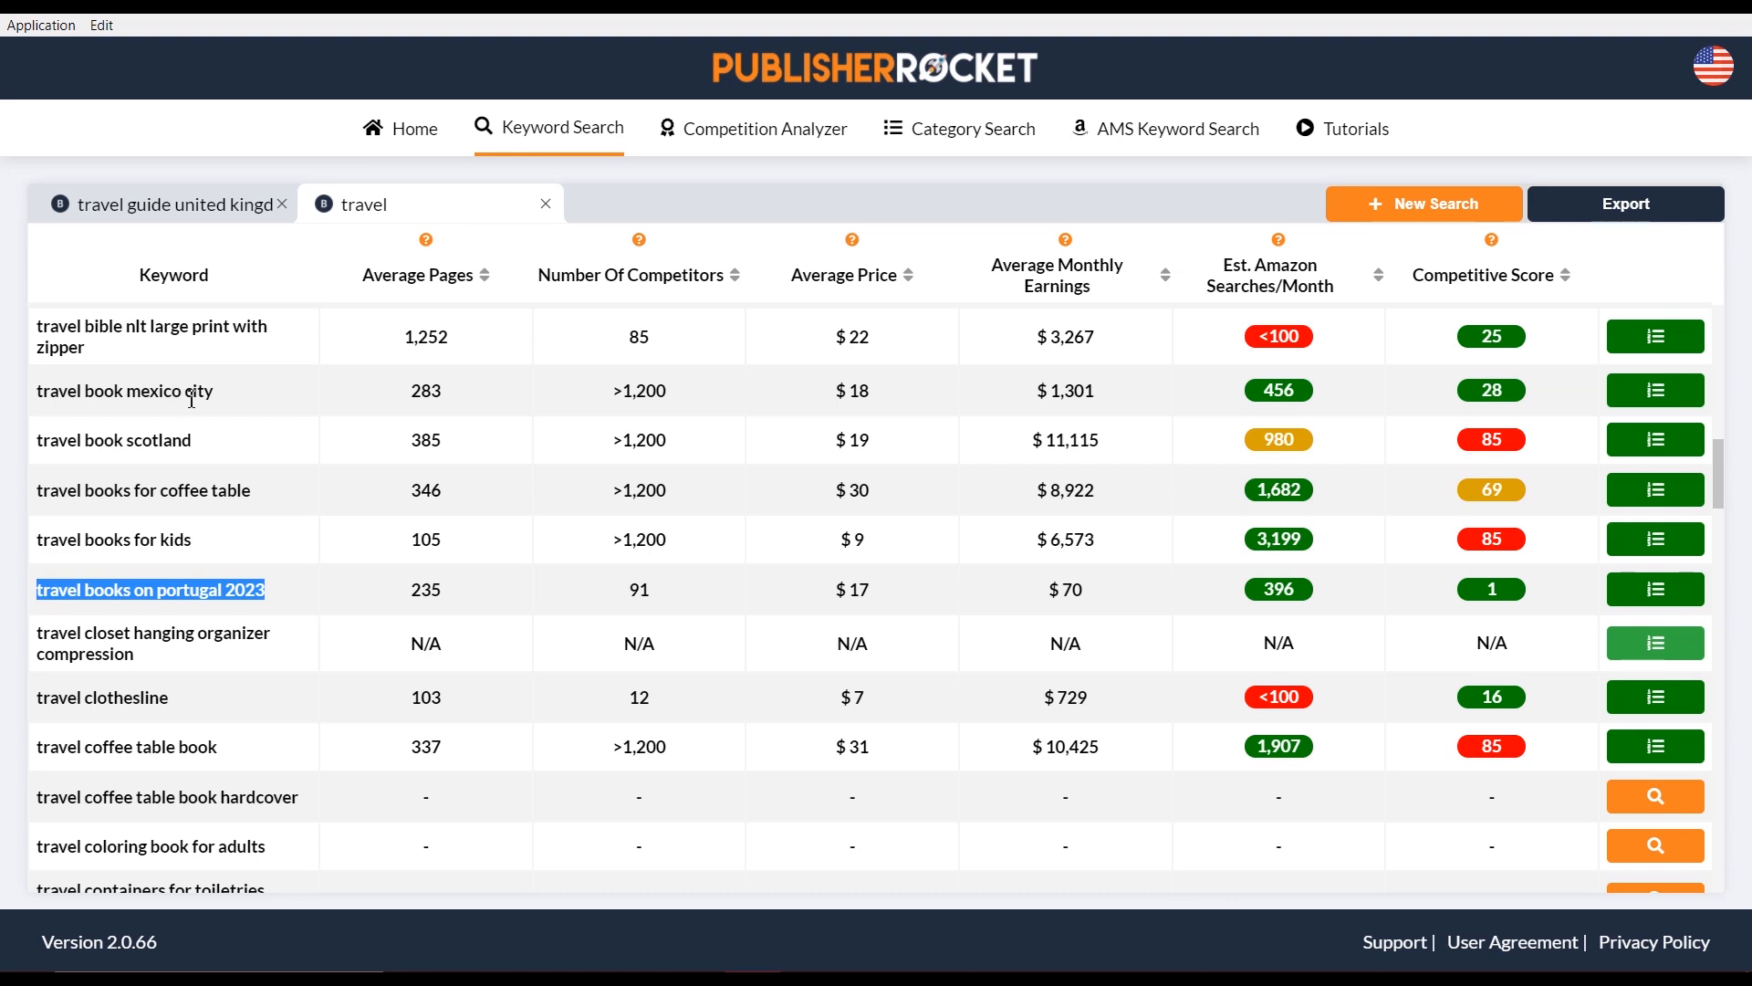
left_click_drag(215, 393, 37, 394)
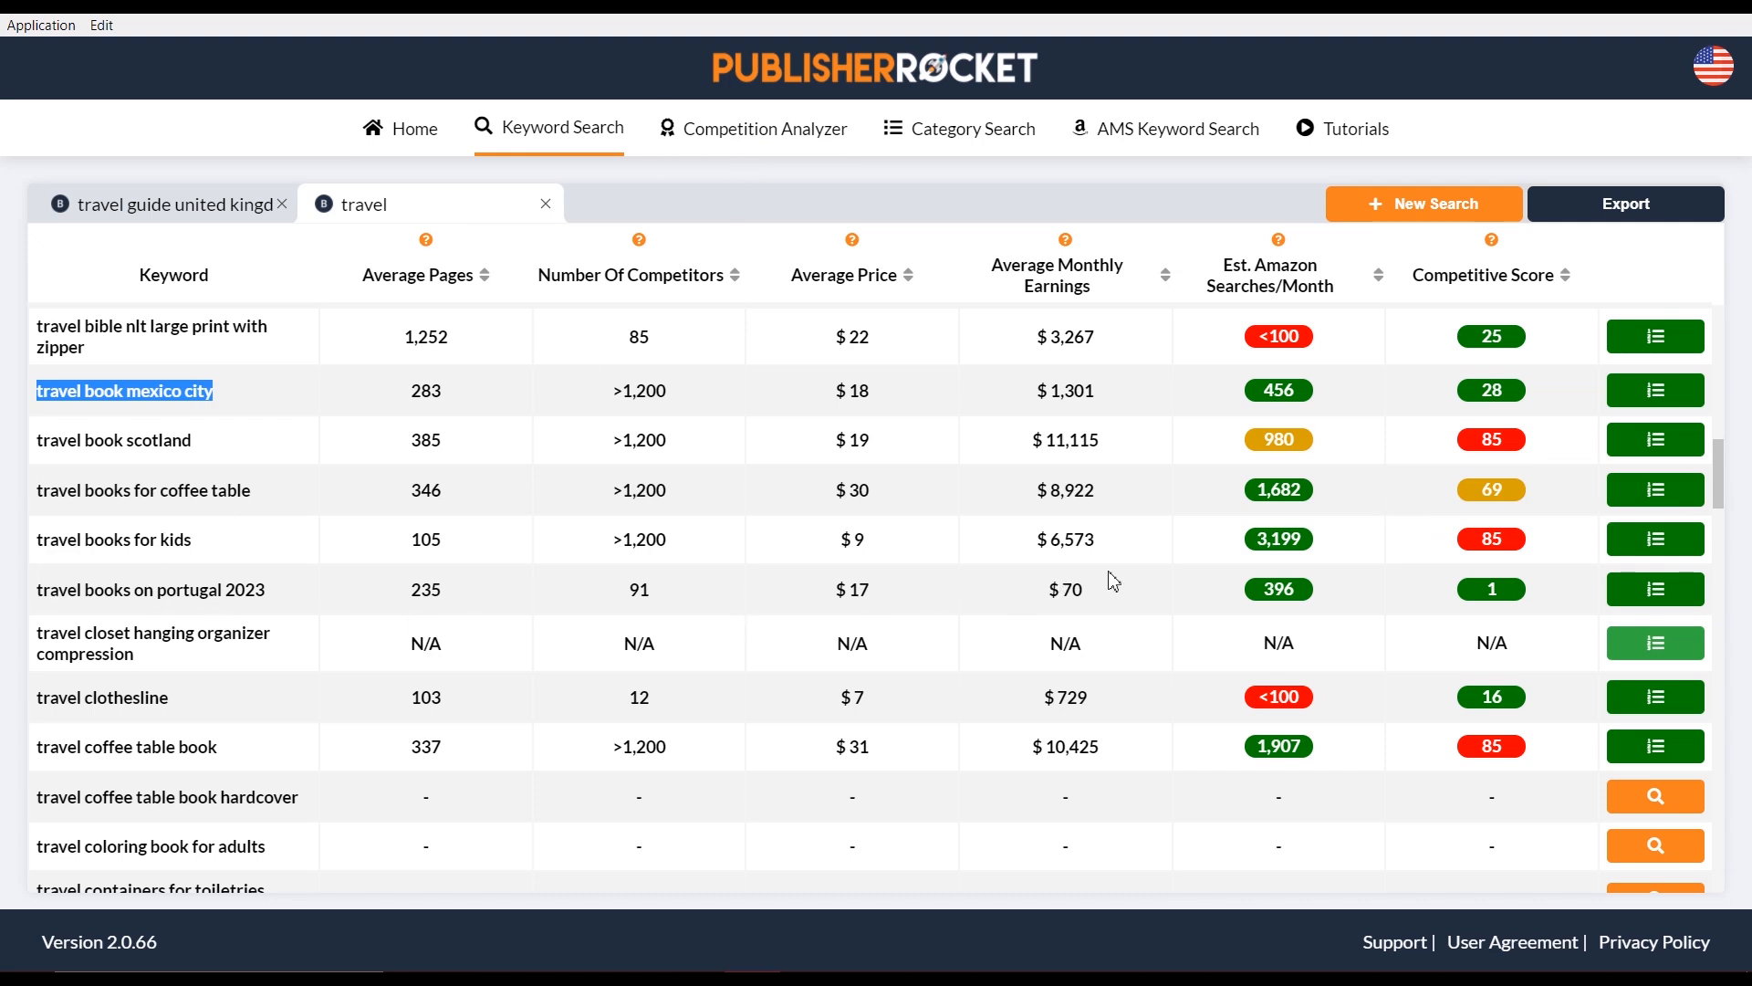
Analyse competing books for 'travel books on portugal 2023' and check the Age column's help note
left_click(1659, 593)
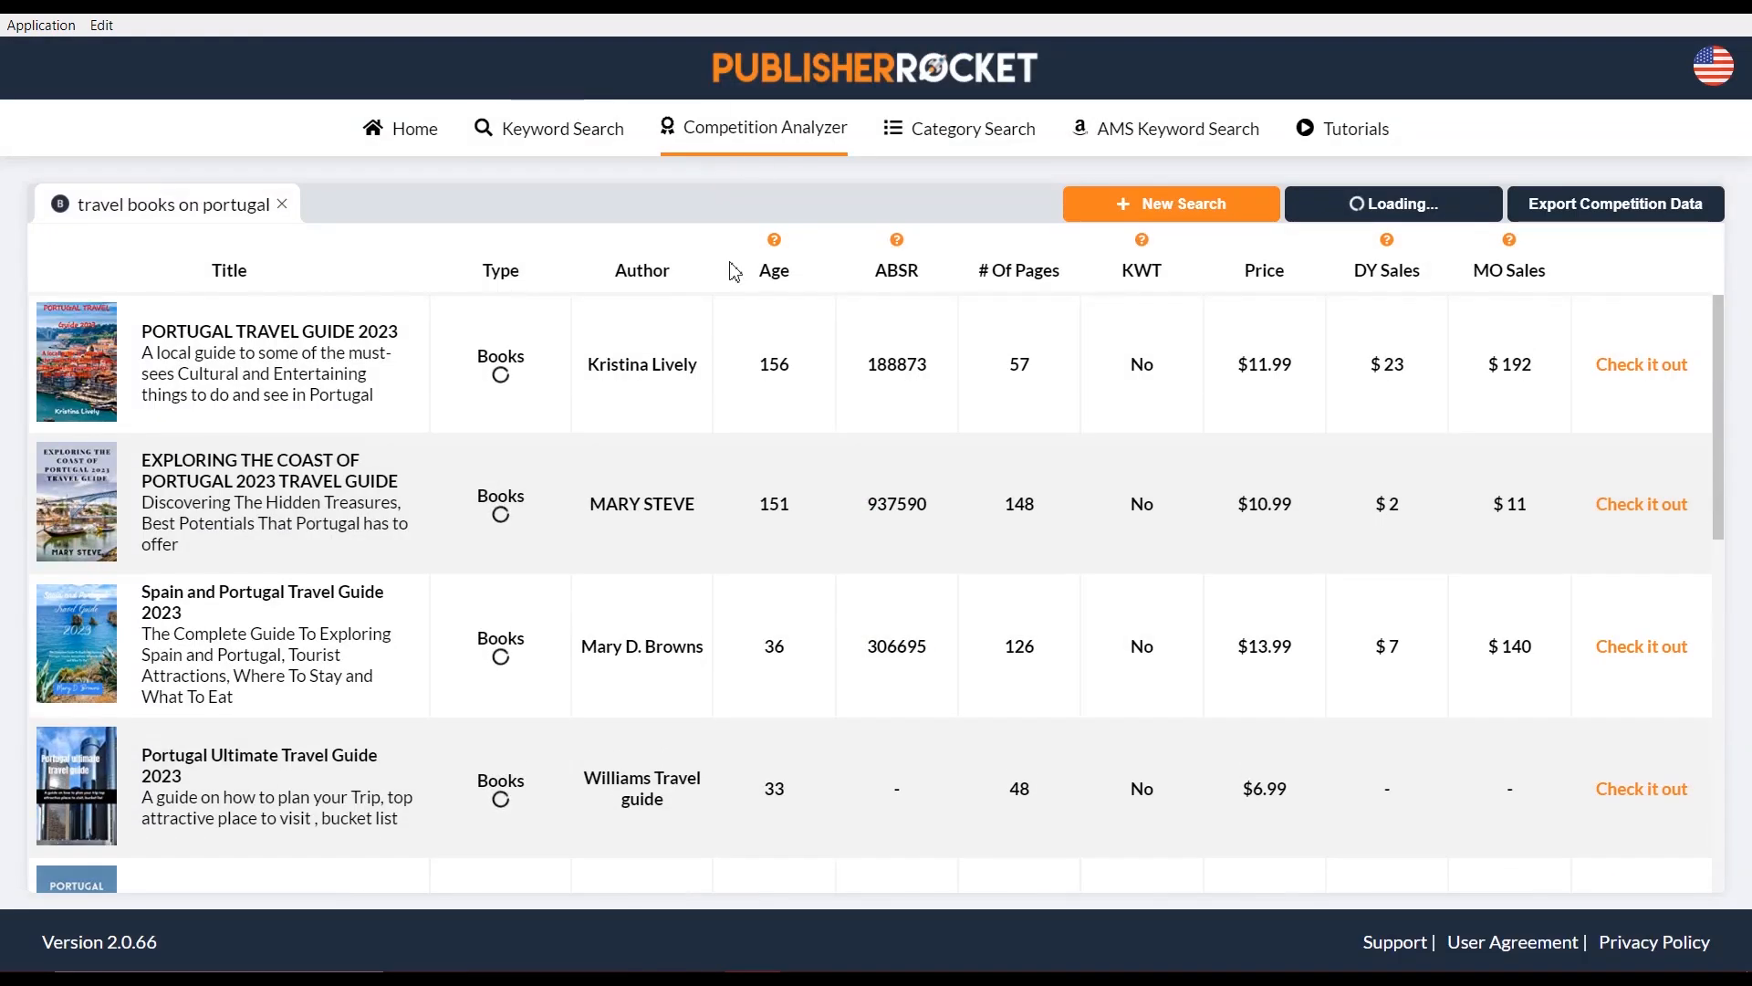
mouse_move(109, 204)
left_mouse_down()
mouse_move(185, 212)
mouse_move(23, 211)
mouse_move(101, 212)
left_mouse_up()
mouse_move(78, 413)
mouse_move(774, 239)
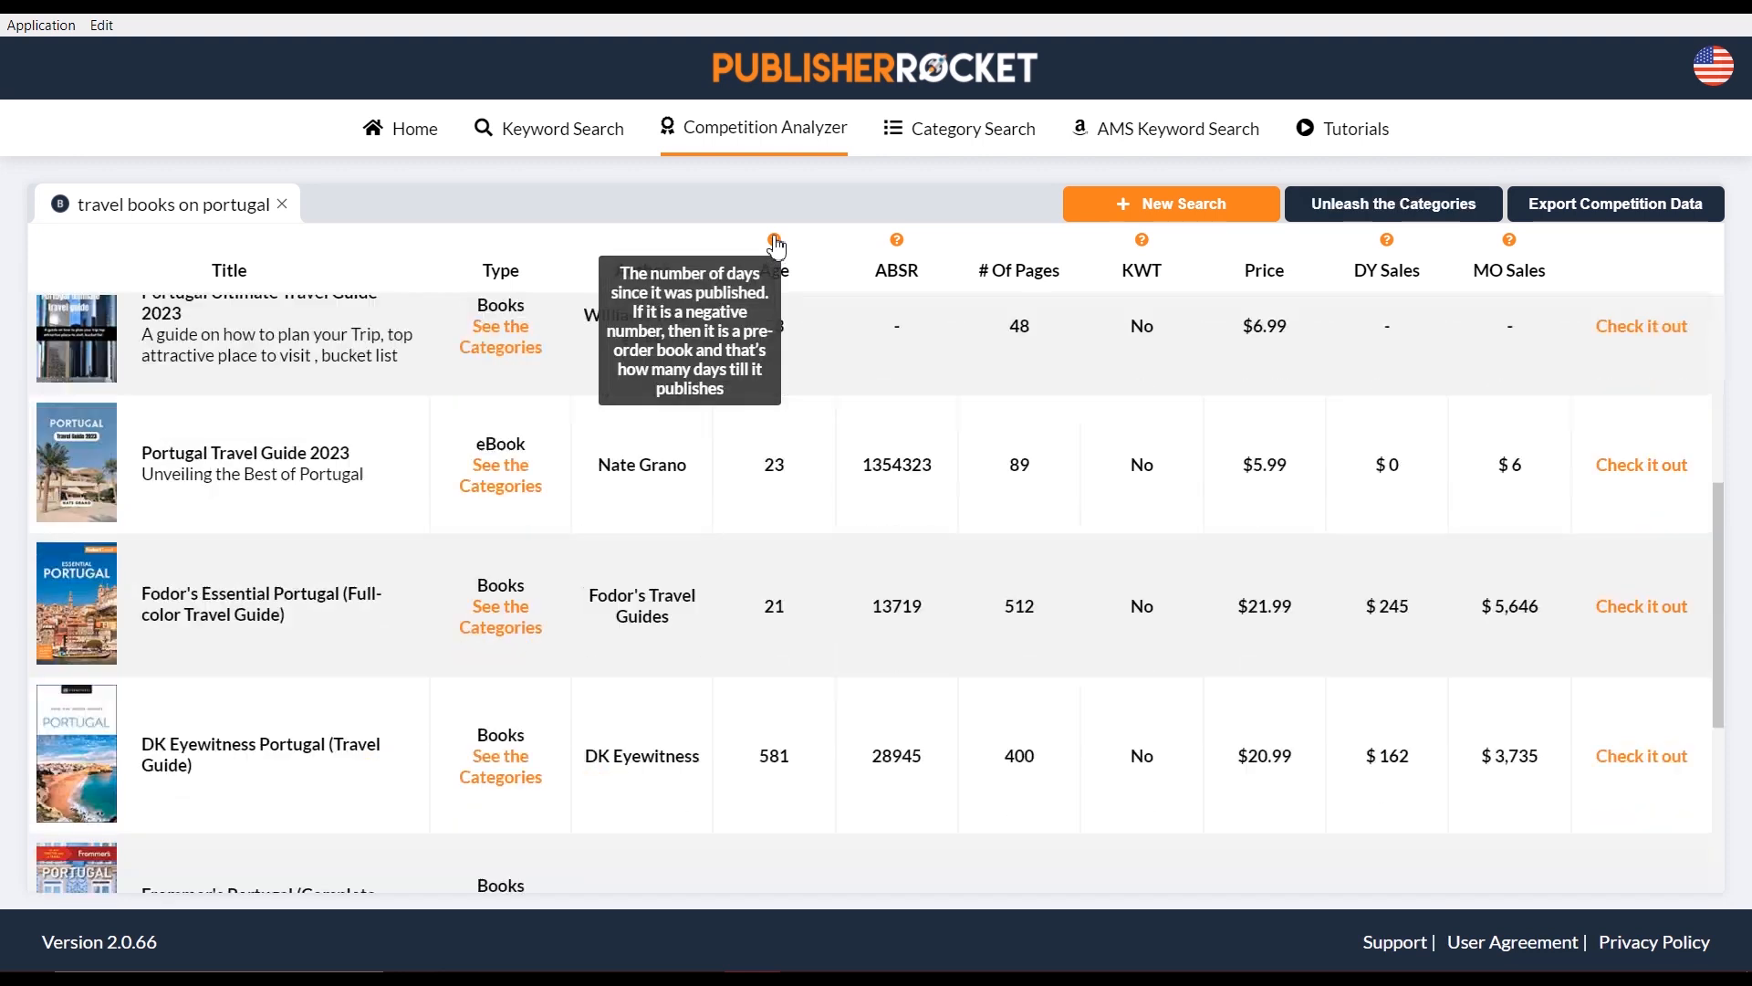
scroll(774, 245, "down", 5)
scroll(791, 470, "up", 10)
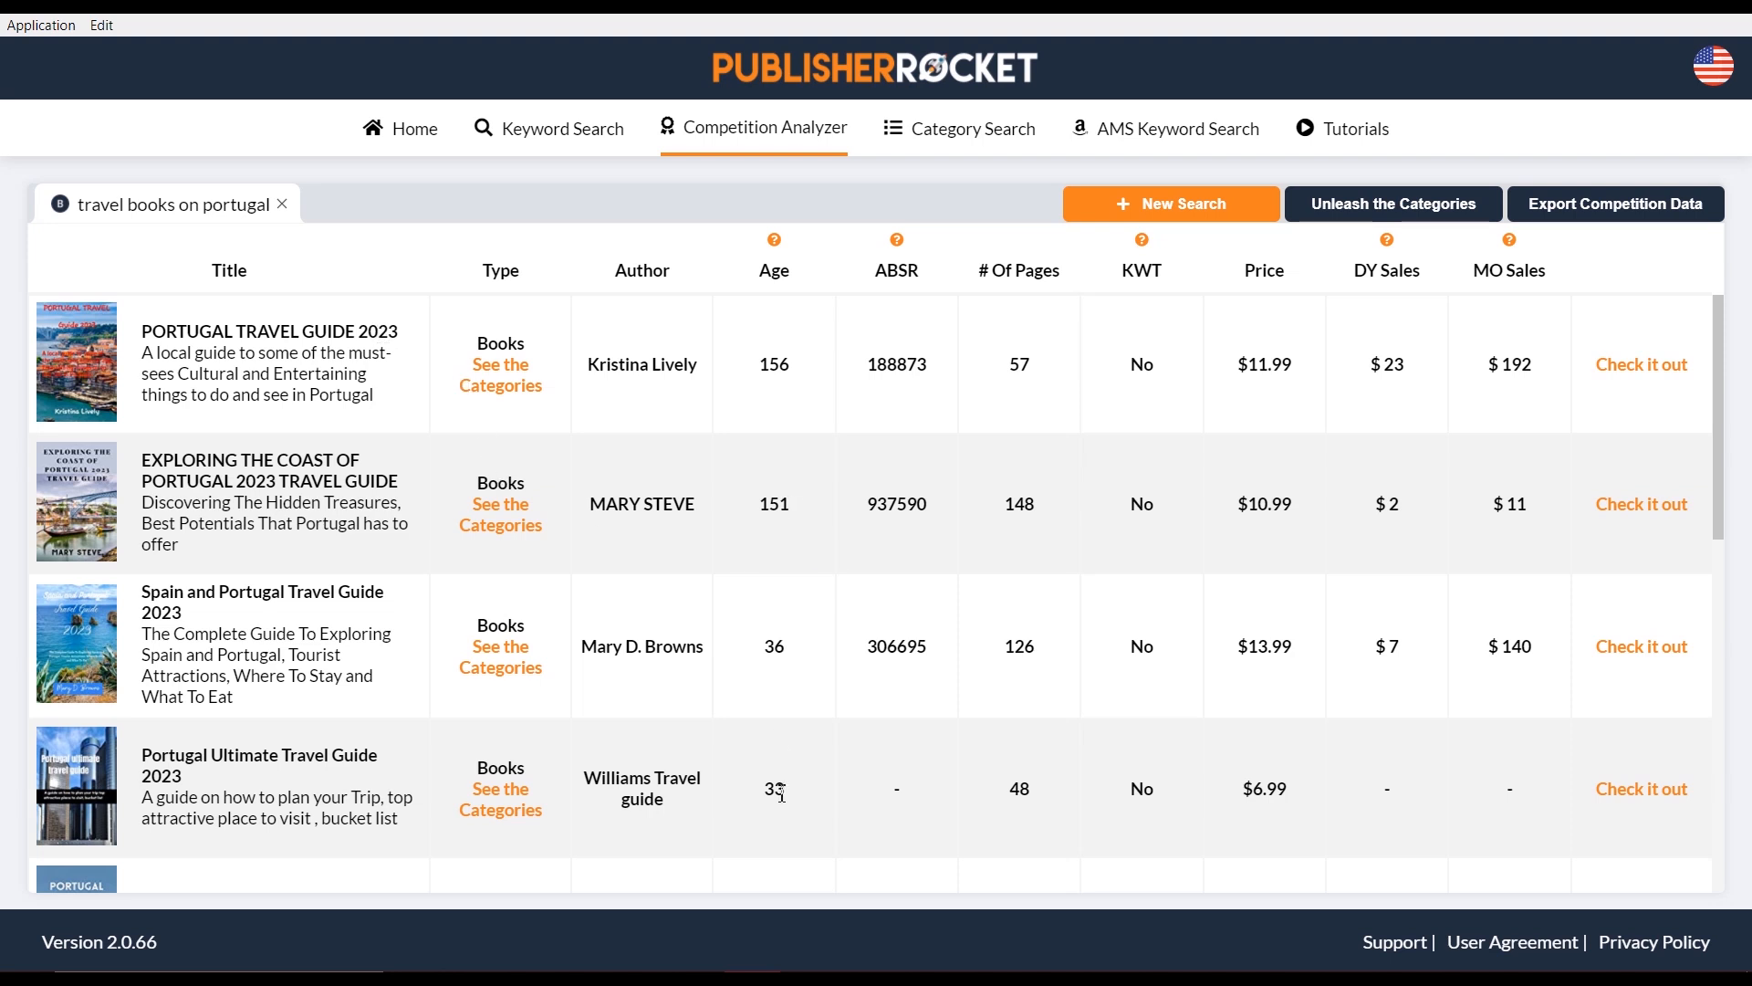
scroll(782, 787, "down", 3)
scroll(785, 639, "down", 6)
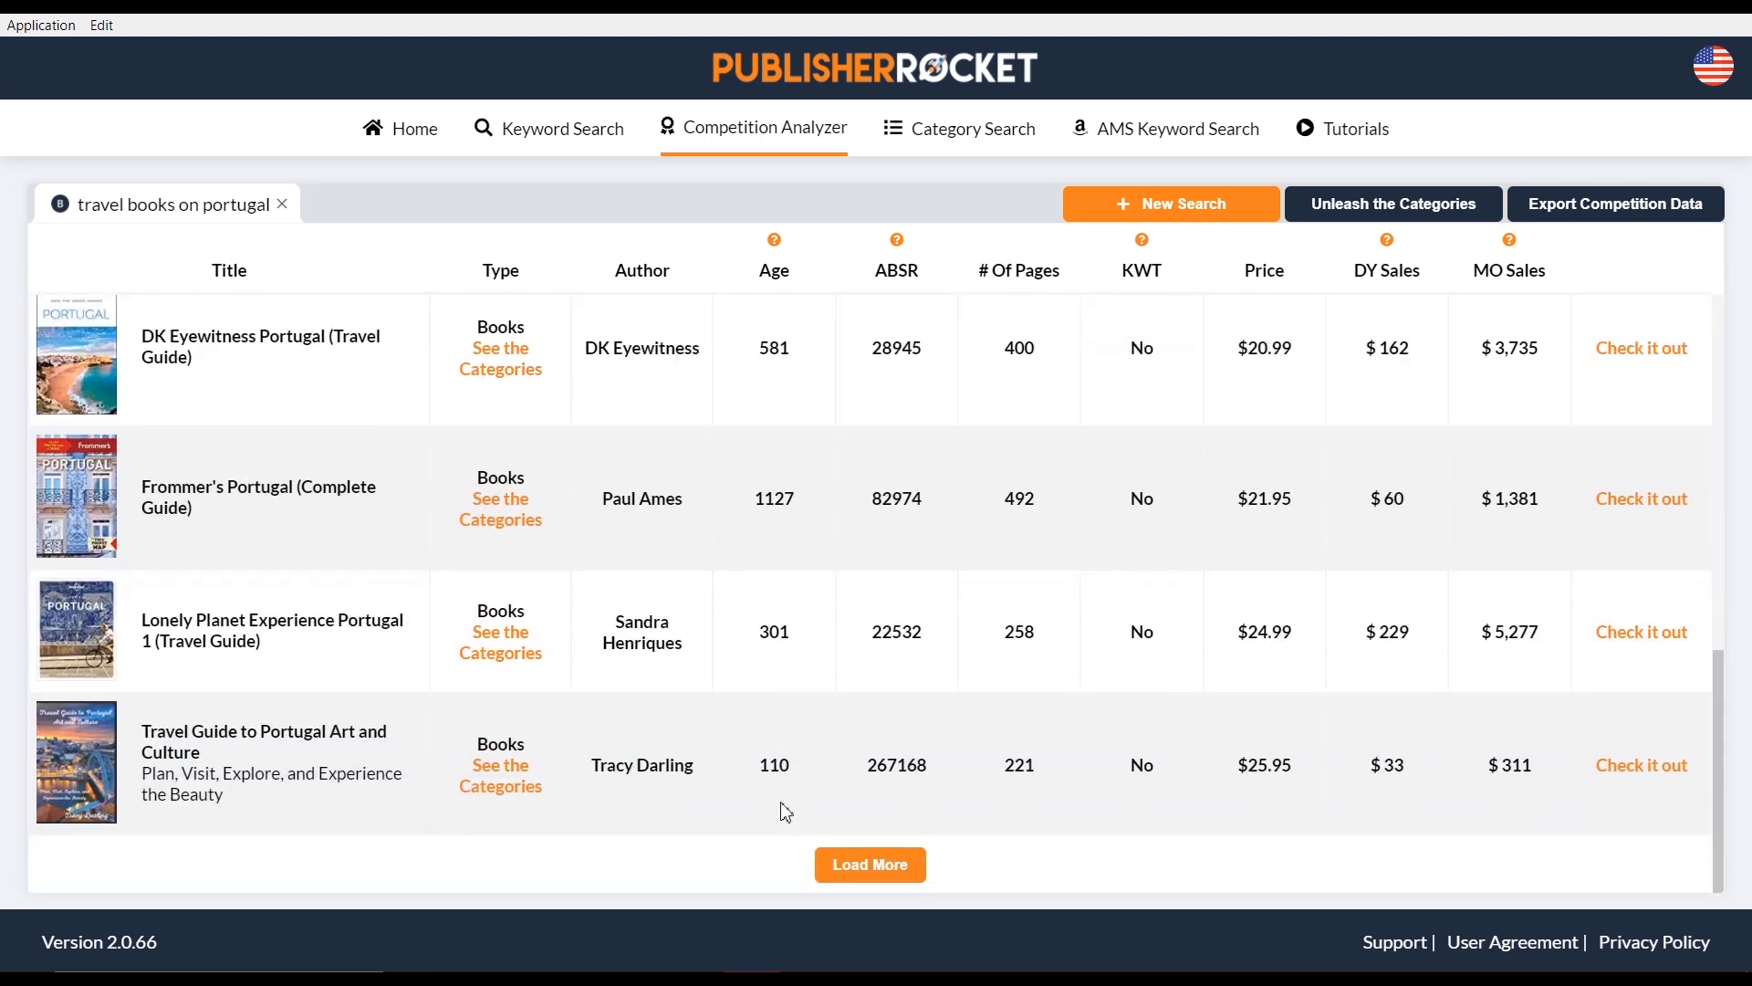
scroll(790, 785, "up", 8)
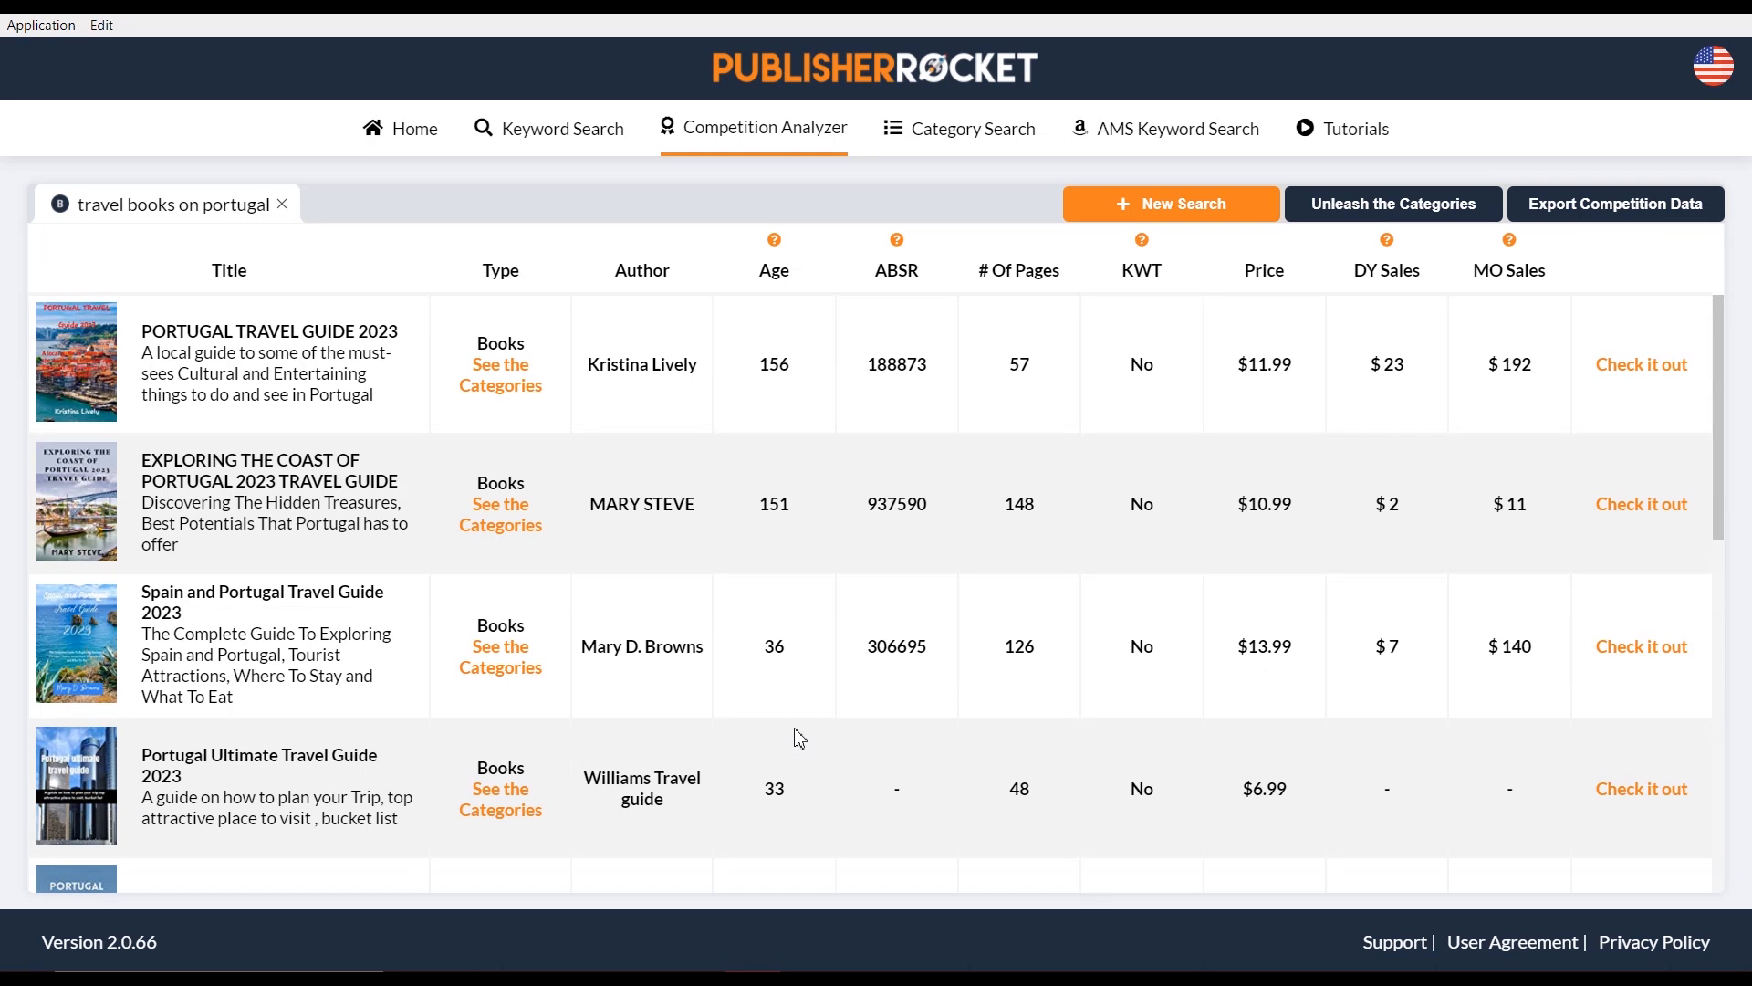
scroll(743, 739, "down", 8)
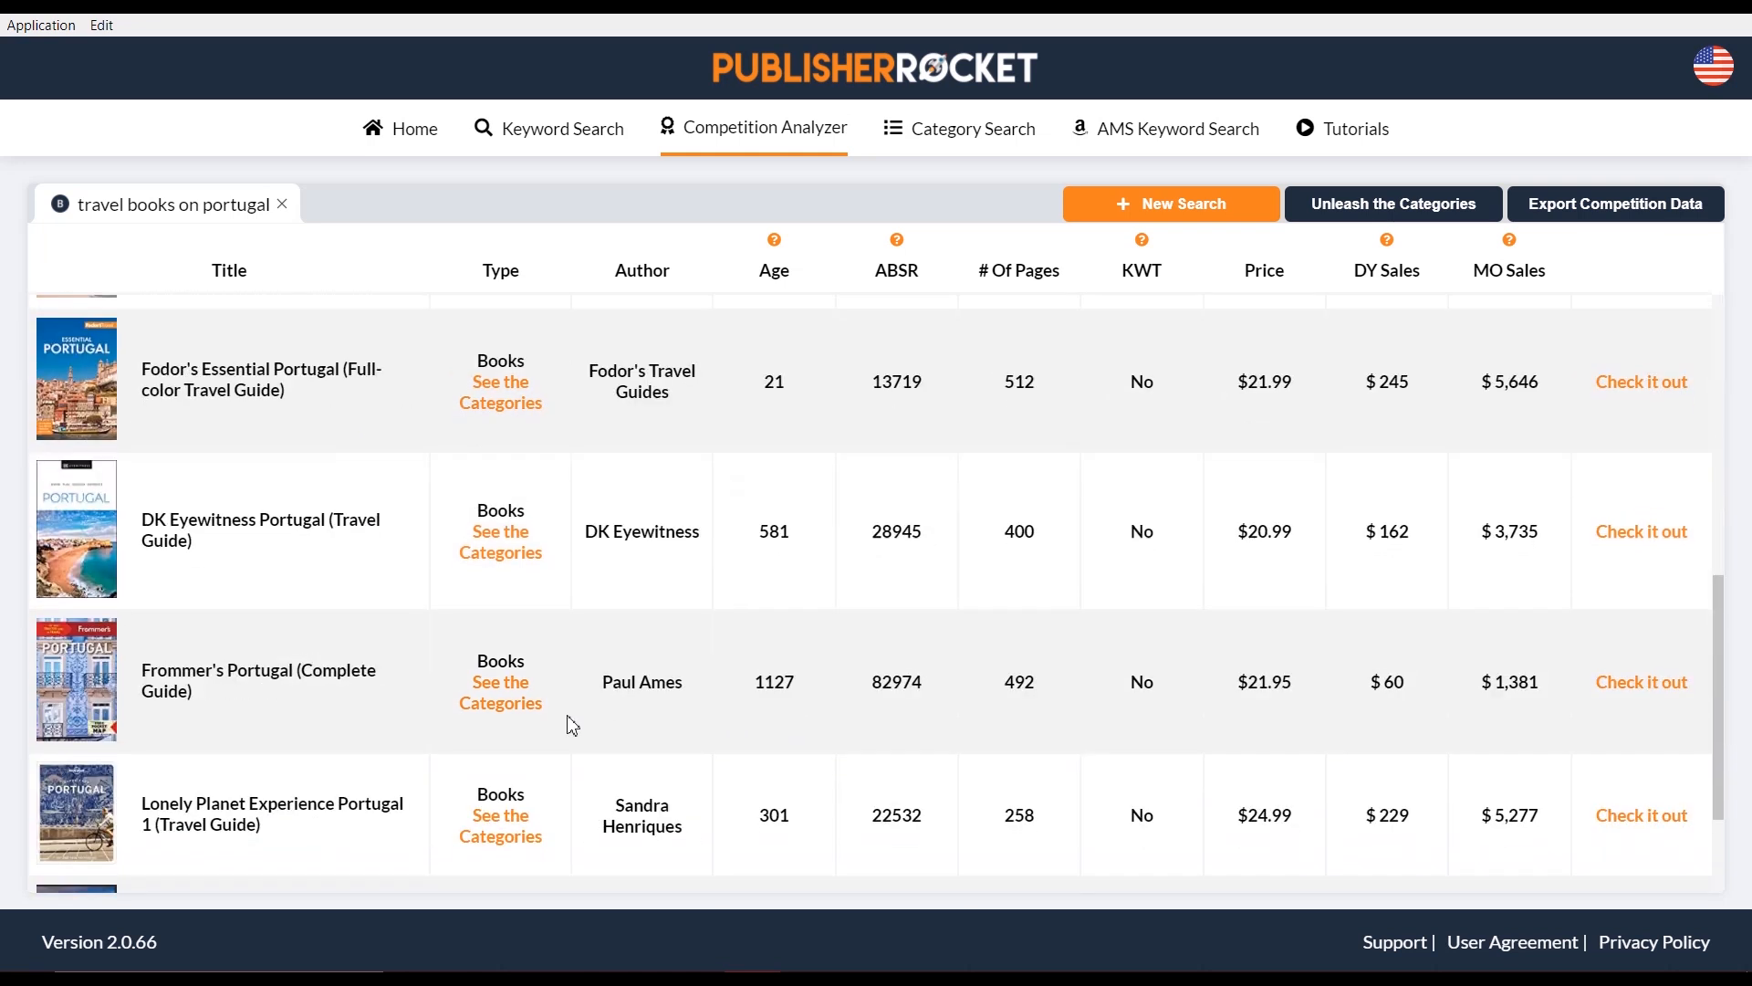
scroll(352, 767, "up", 3)
scroll(315, 744, "up", 4)
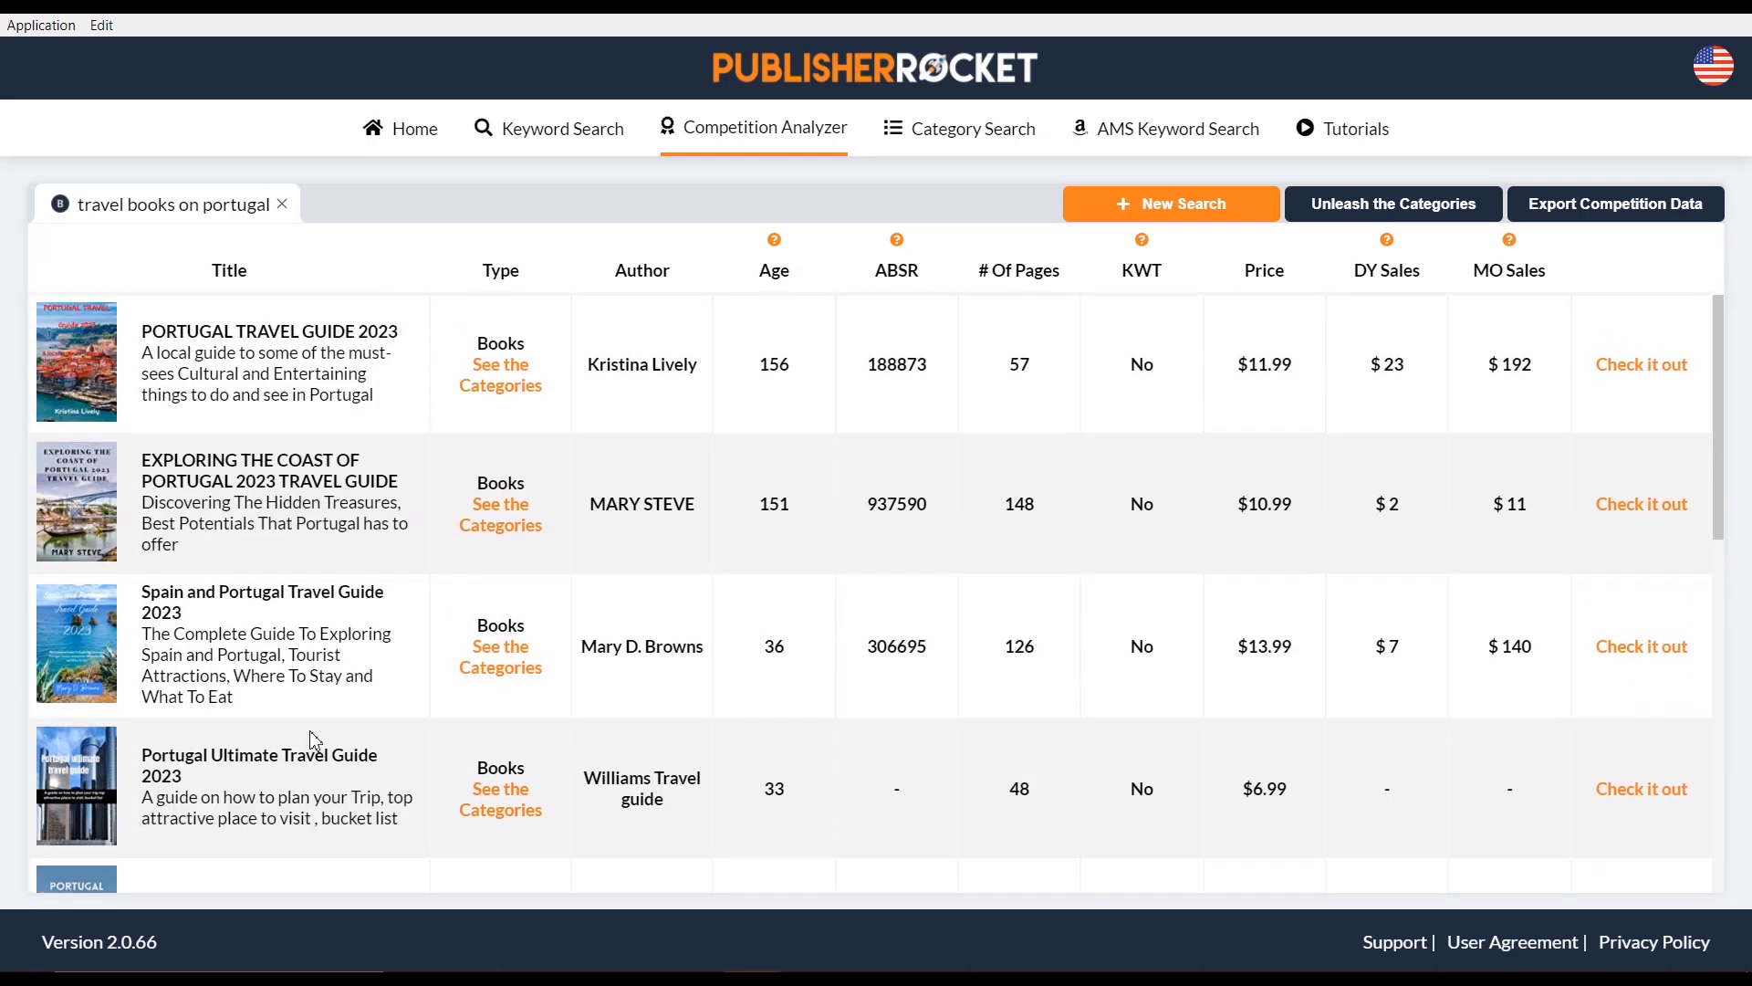
scroll(313, 735, "down", 7)
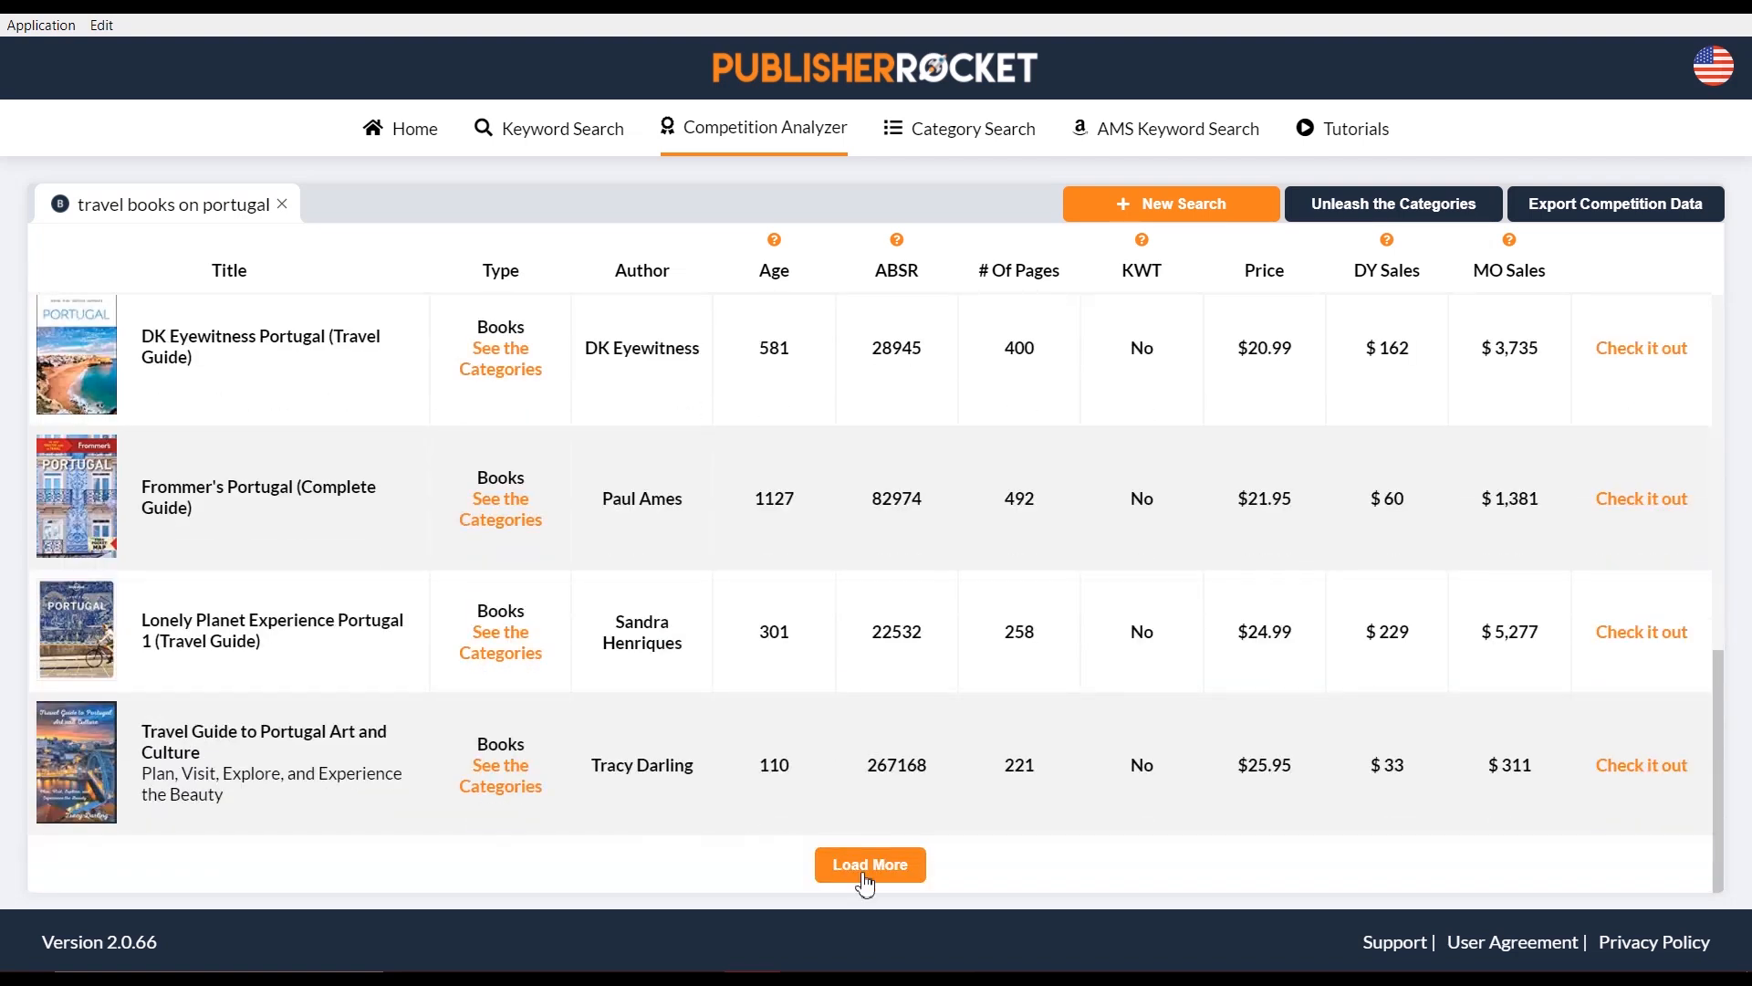
scroll(502, 618, "up", 6)
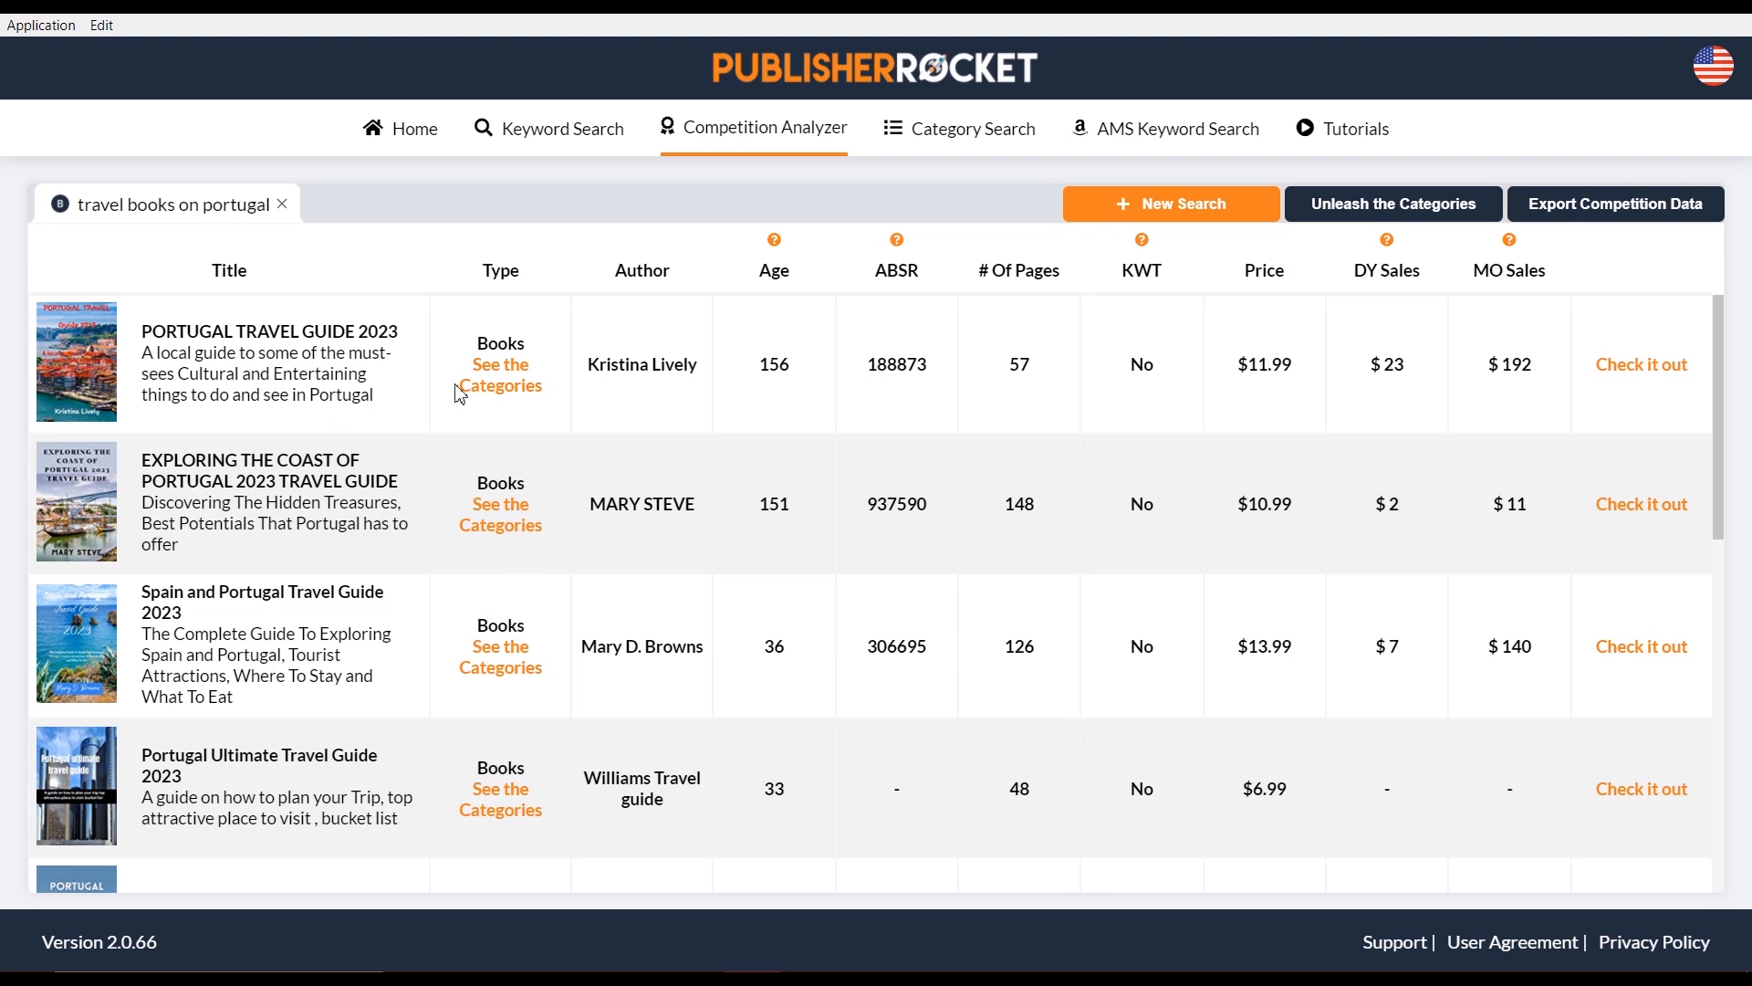
mouse_move(901, 246)
scroll(917, 670, "down", 3)
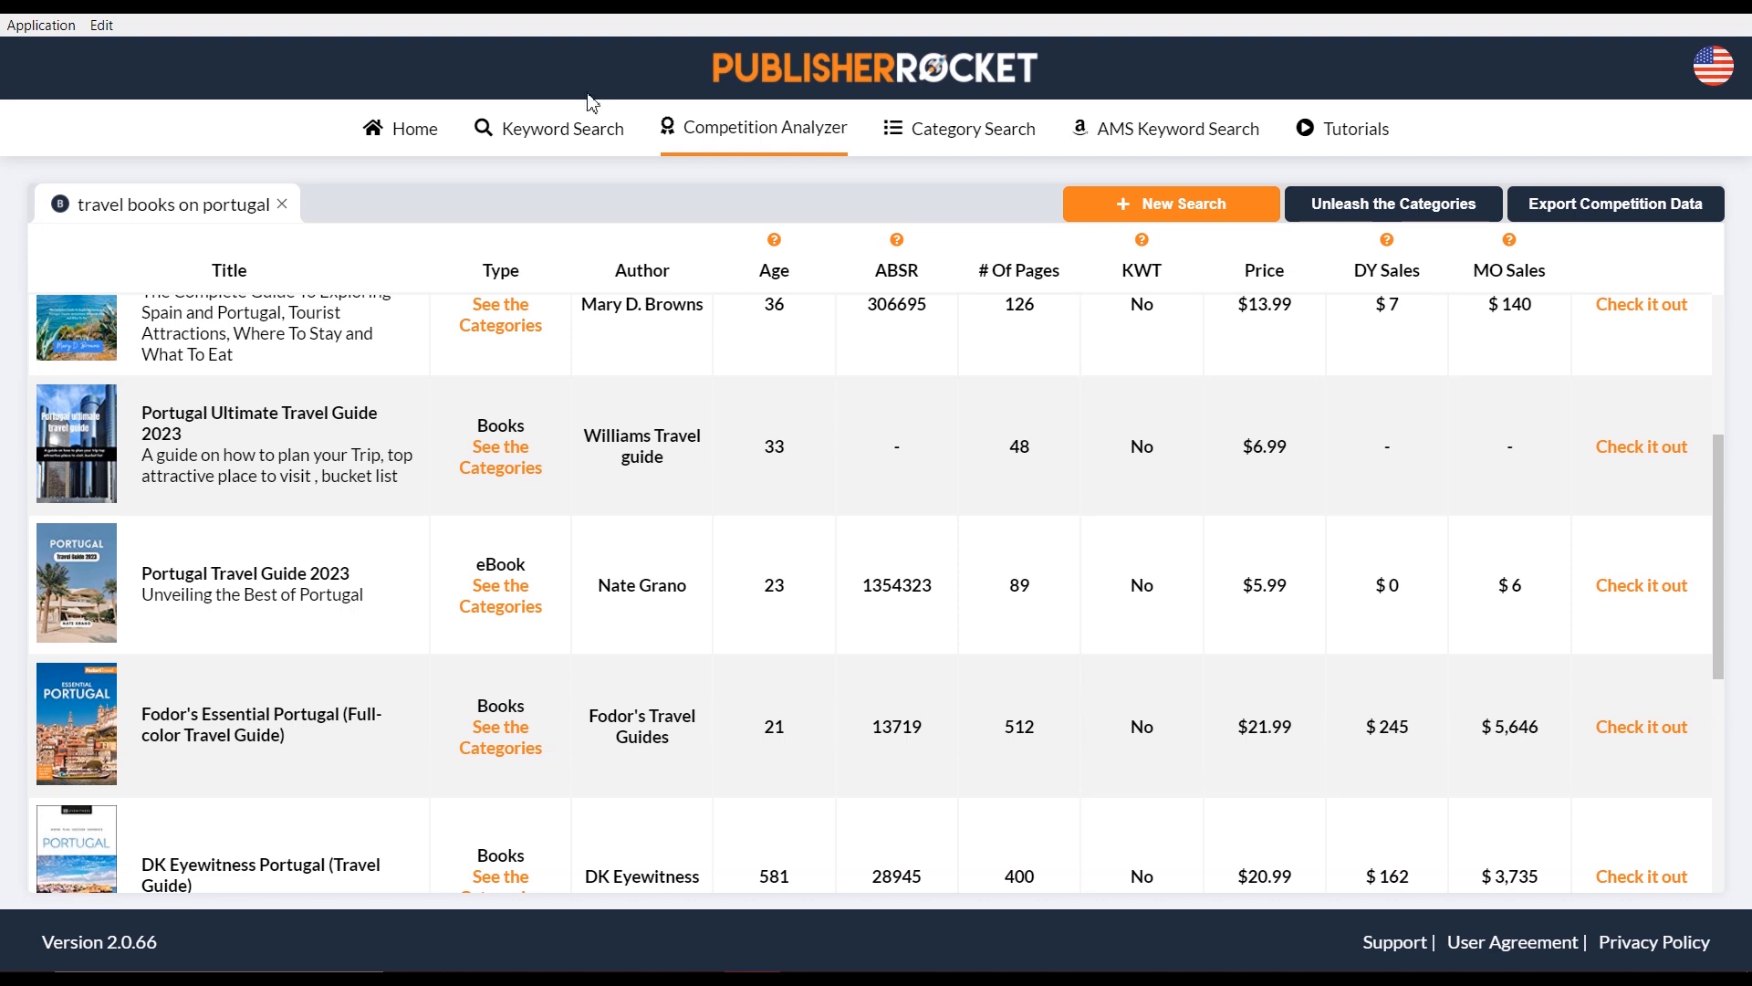
scroll(685, 670, "down", 1)
scroll(682, 671, "down", 1)
mouse_move(75, 660)
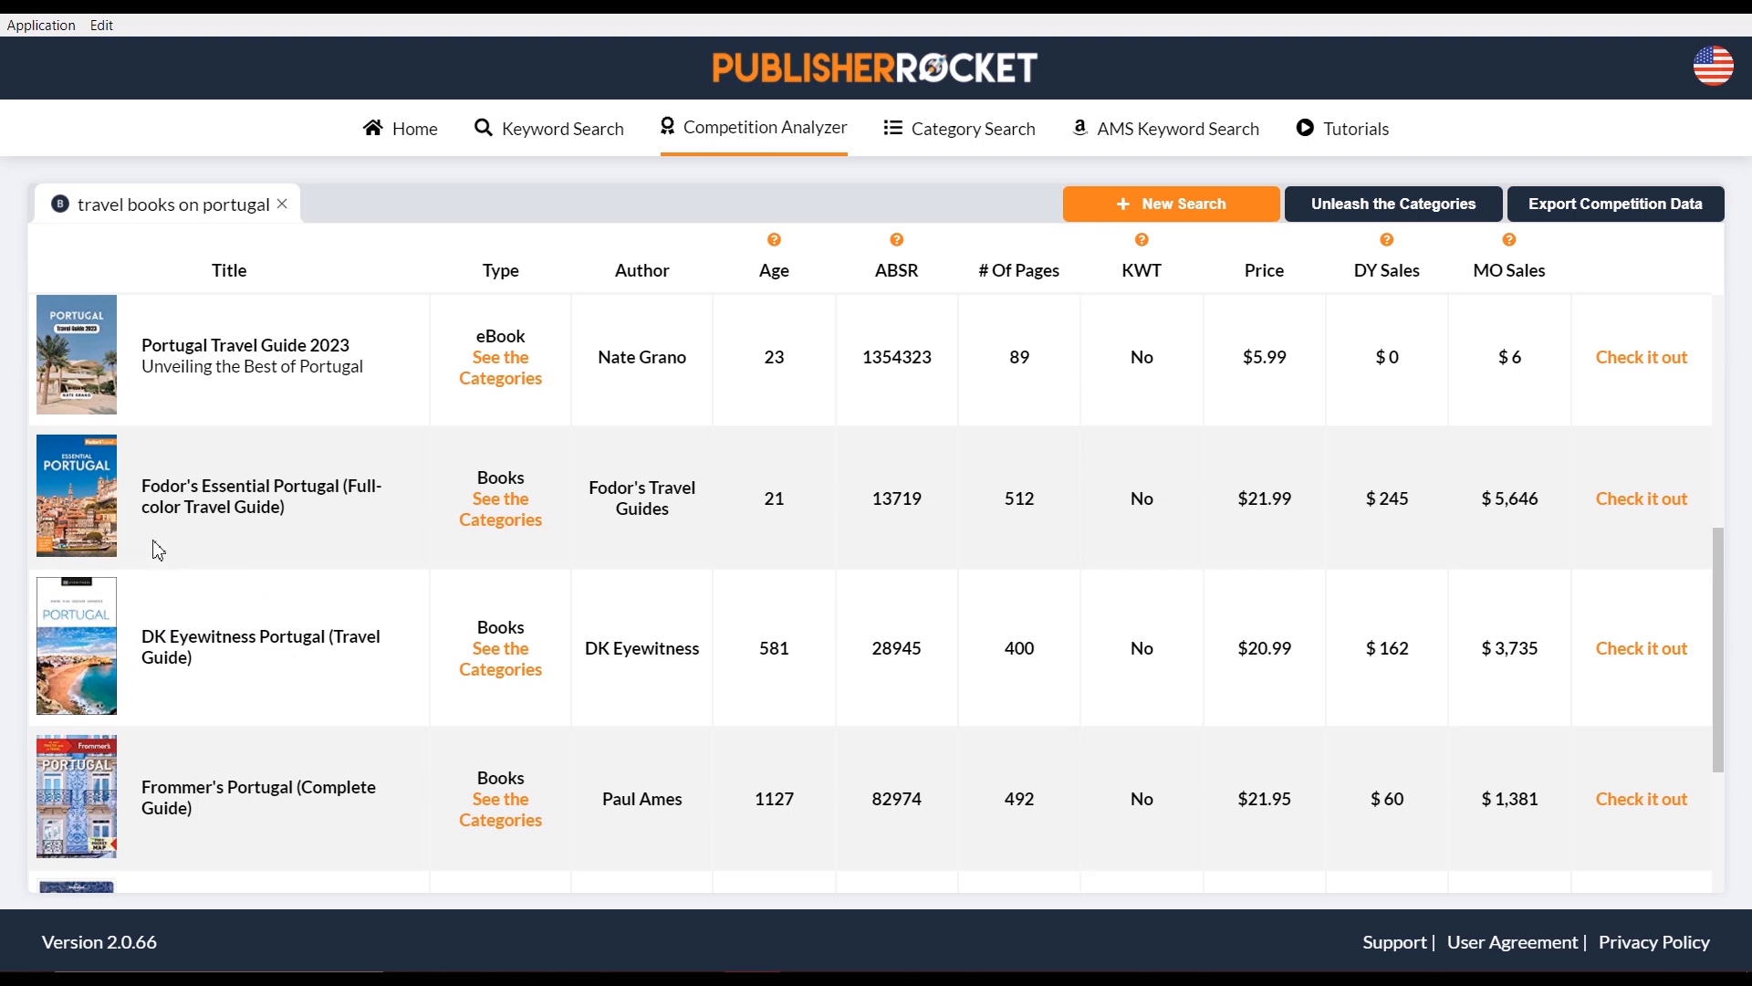
mouse_move(97, 508)
scroll(847, 429, "up", 5)
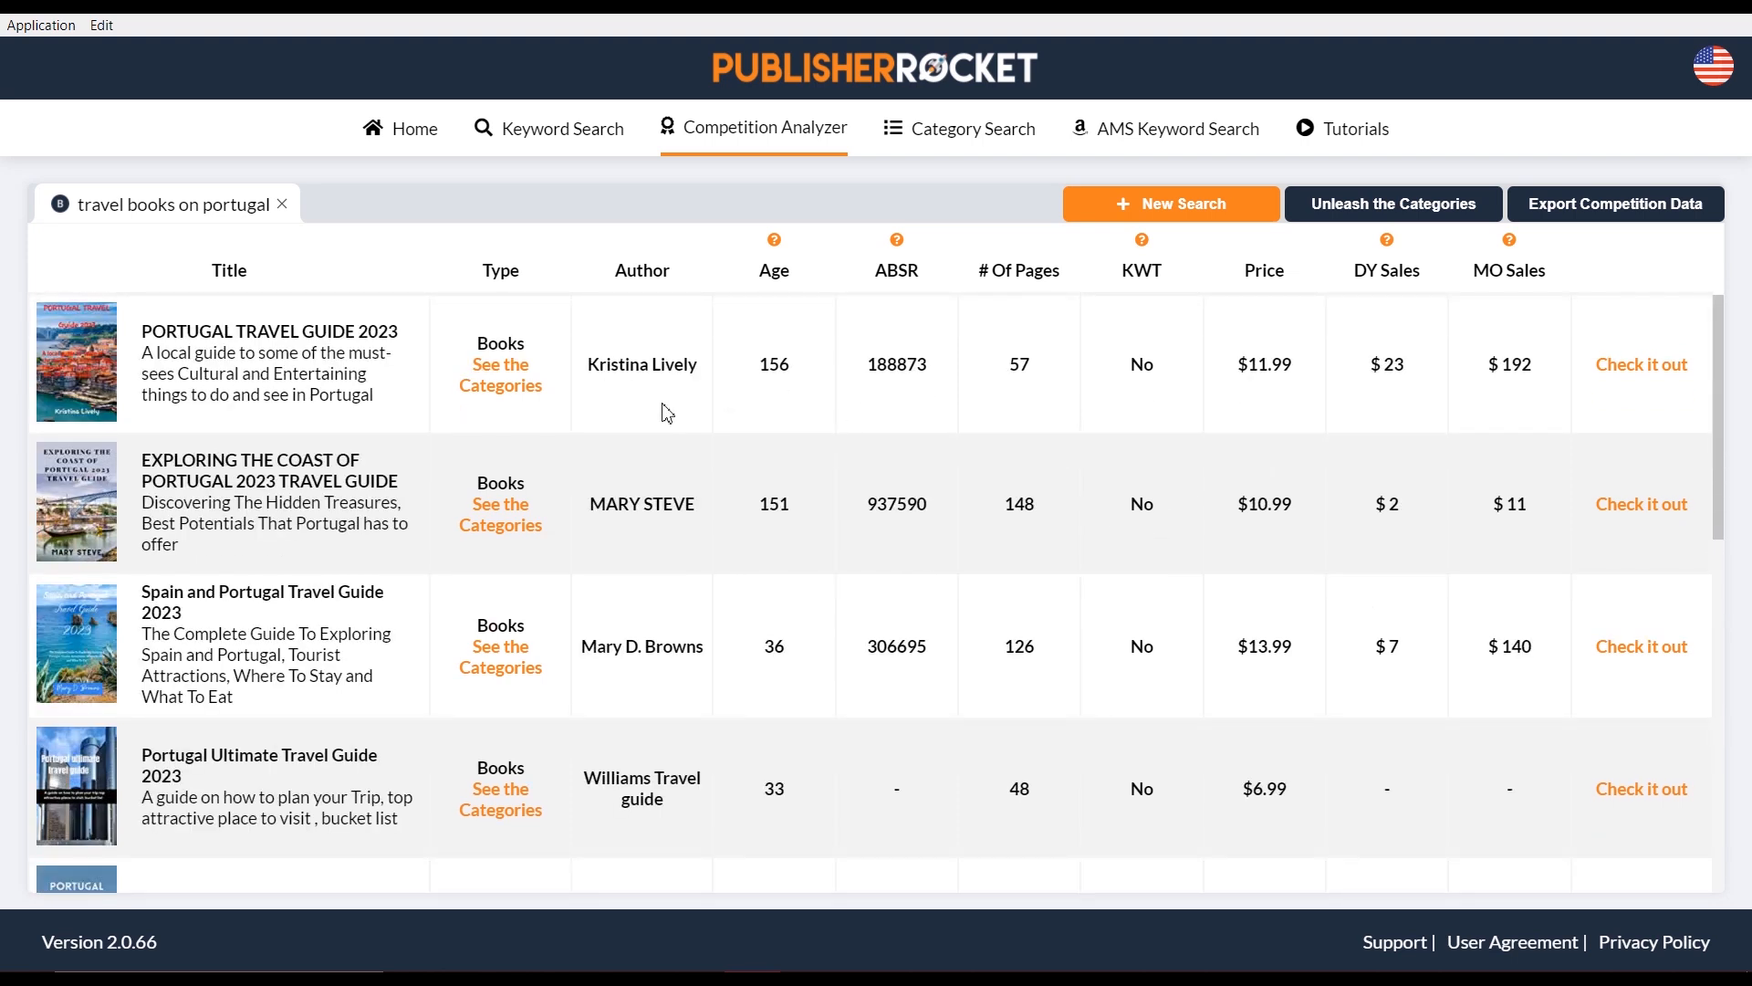
scroll(335, 525, "down", 2)
scroll(336, 525, "down", 1)
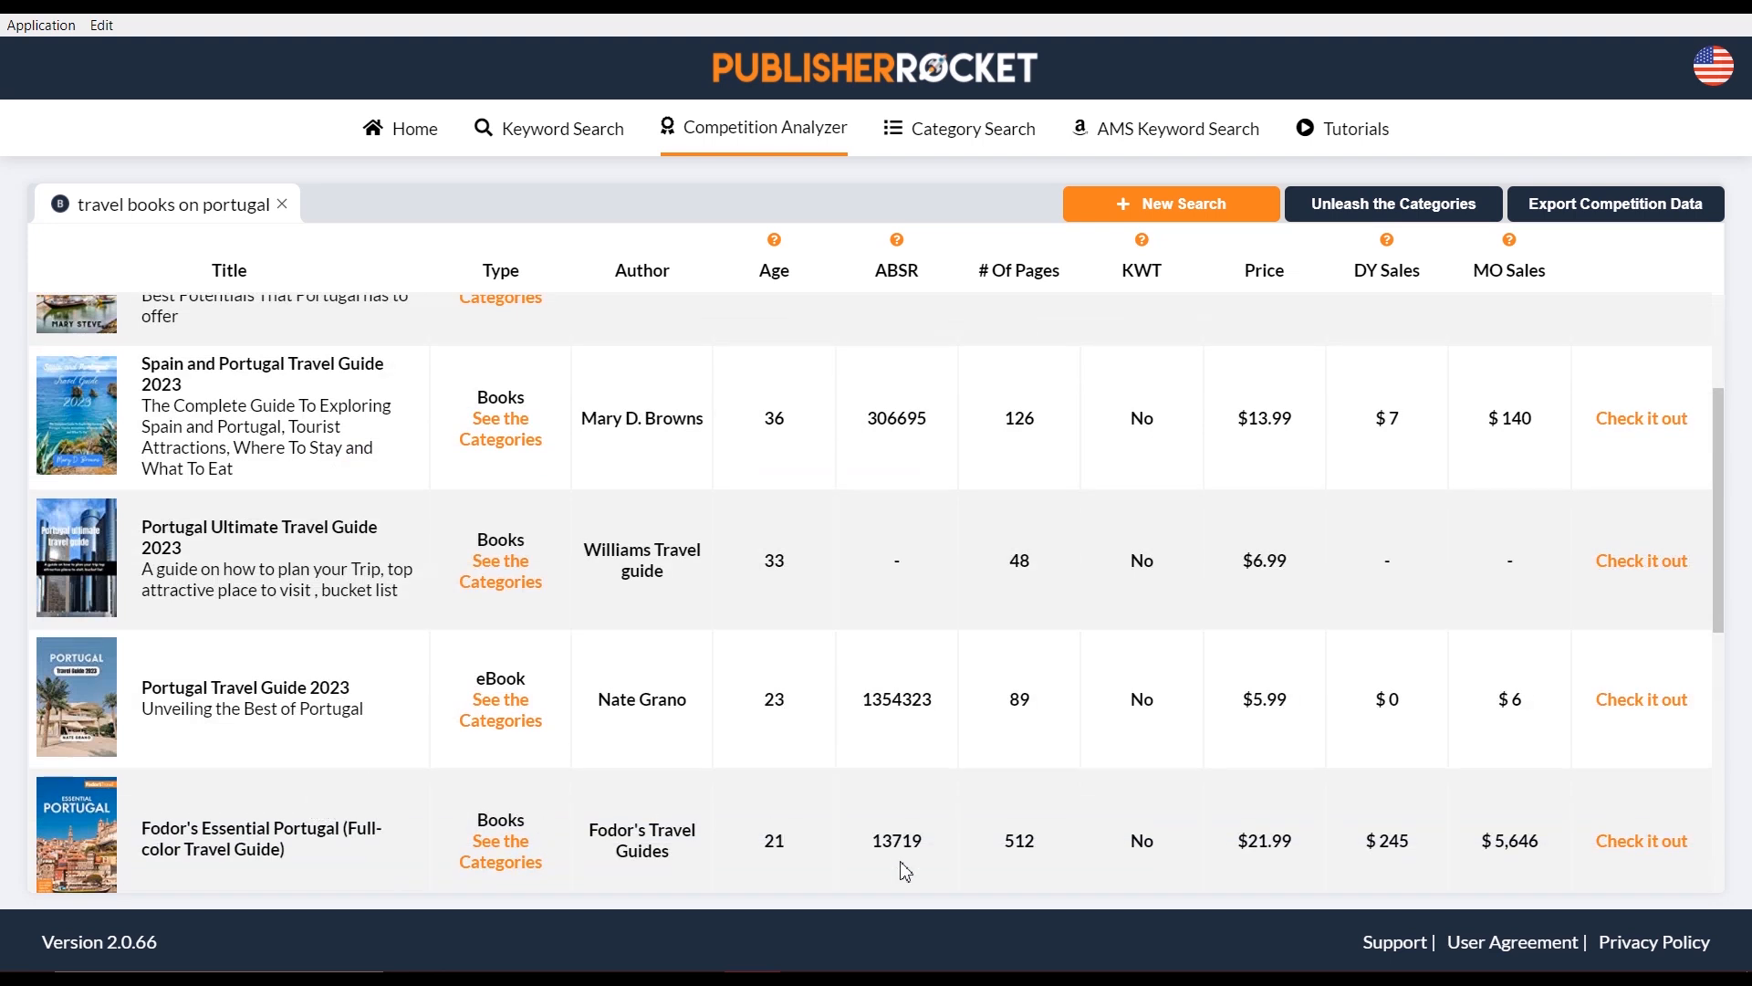
scroll(885, 573, "up", 3)
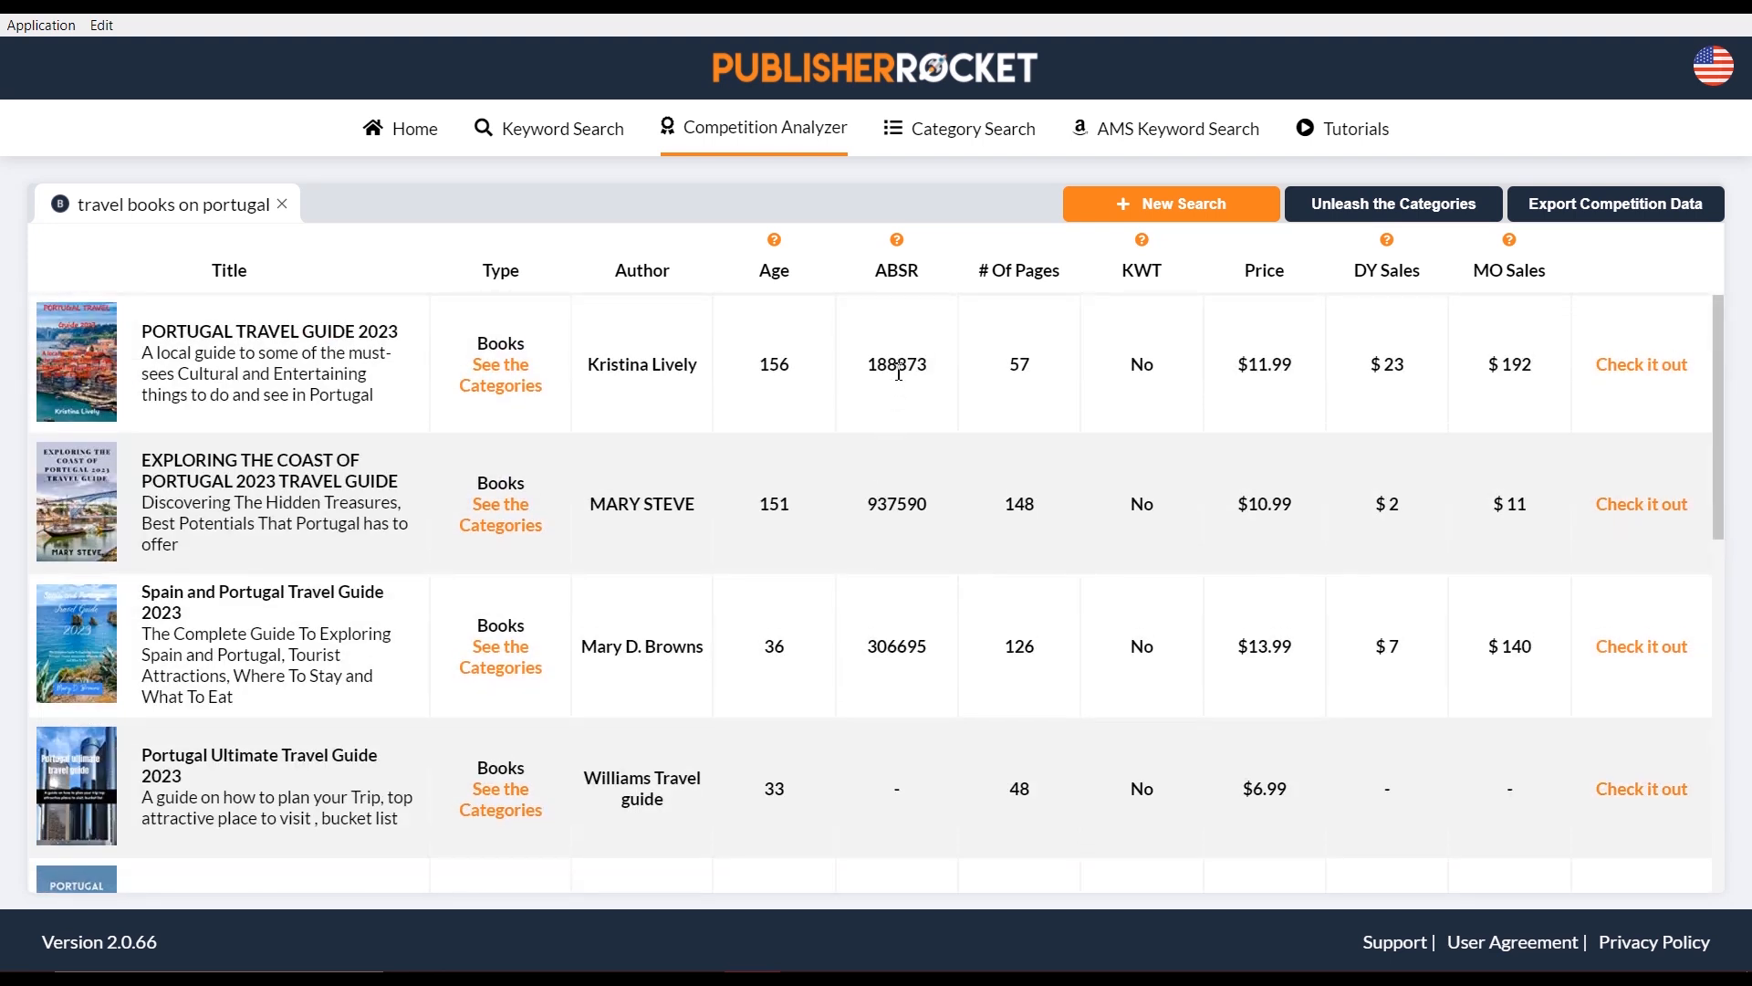
scroll(894, 475, "down", 5)
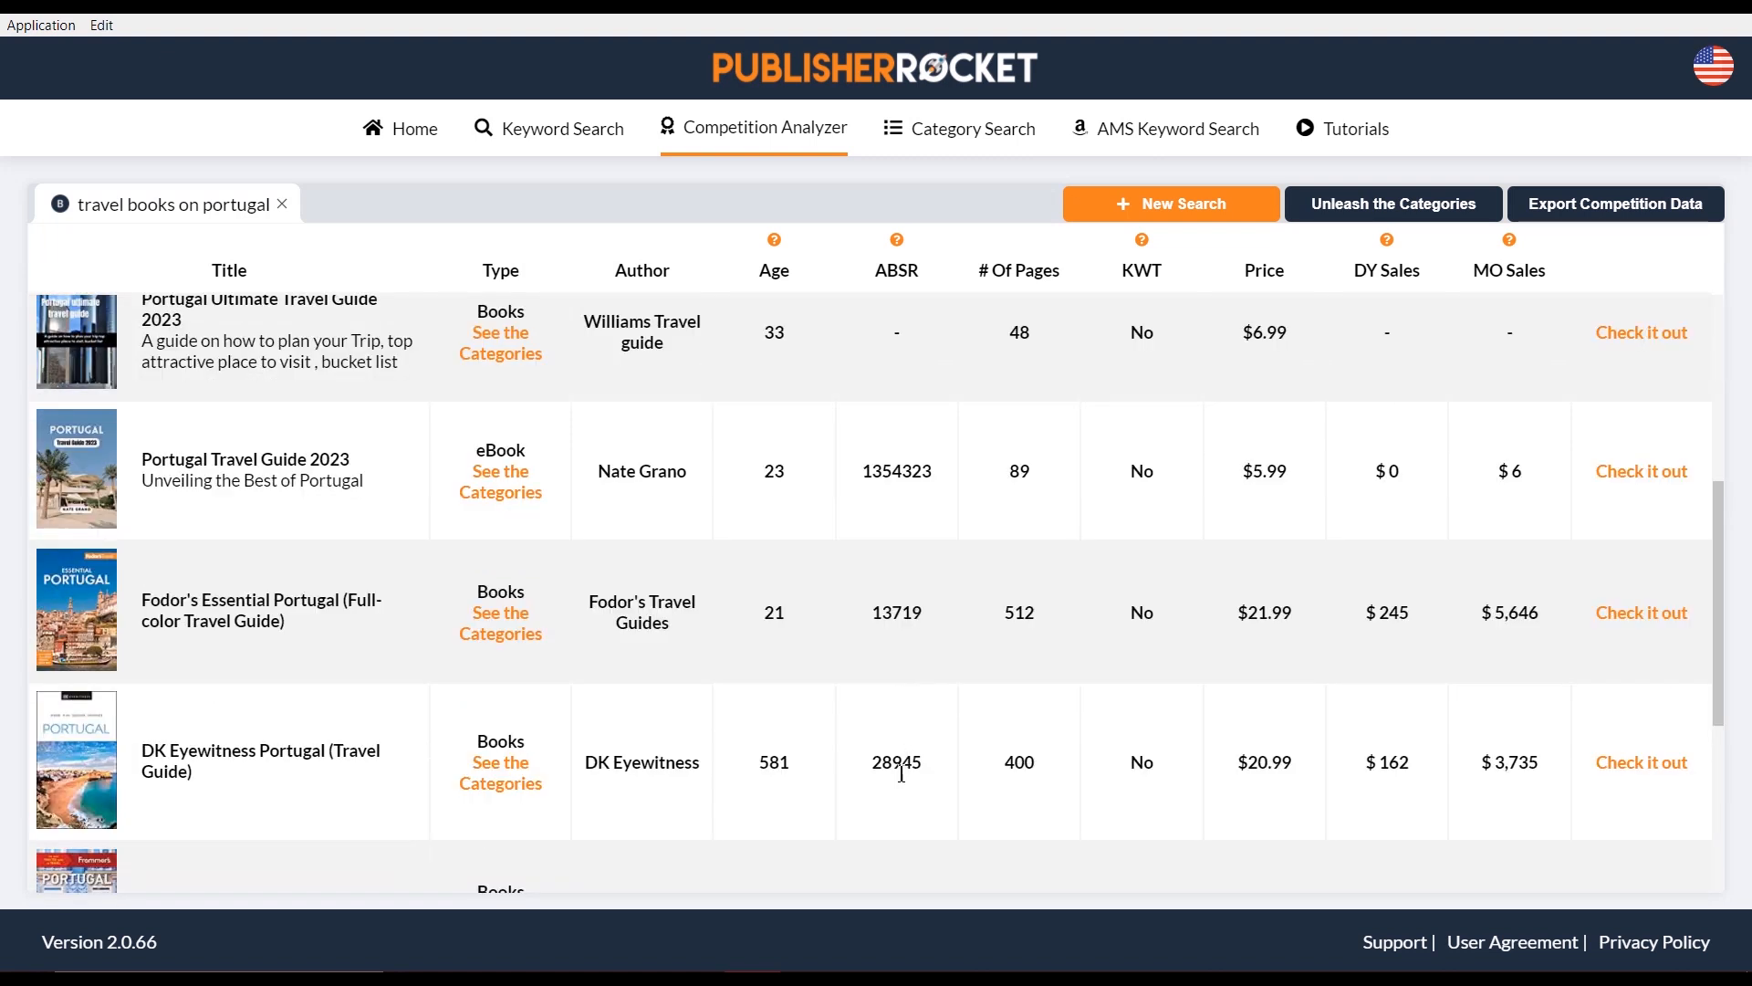
scroll(865, 704, "up", 5)
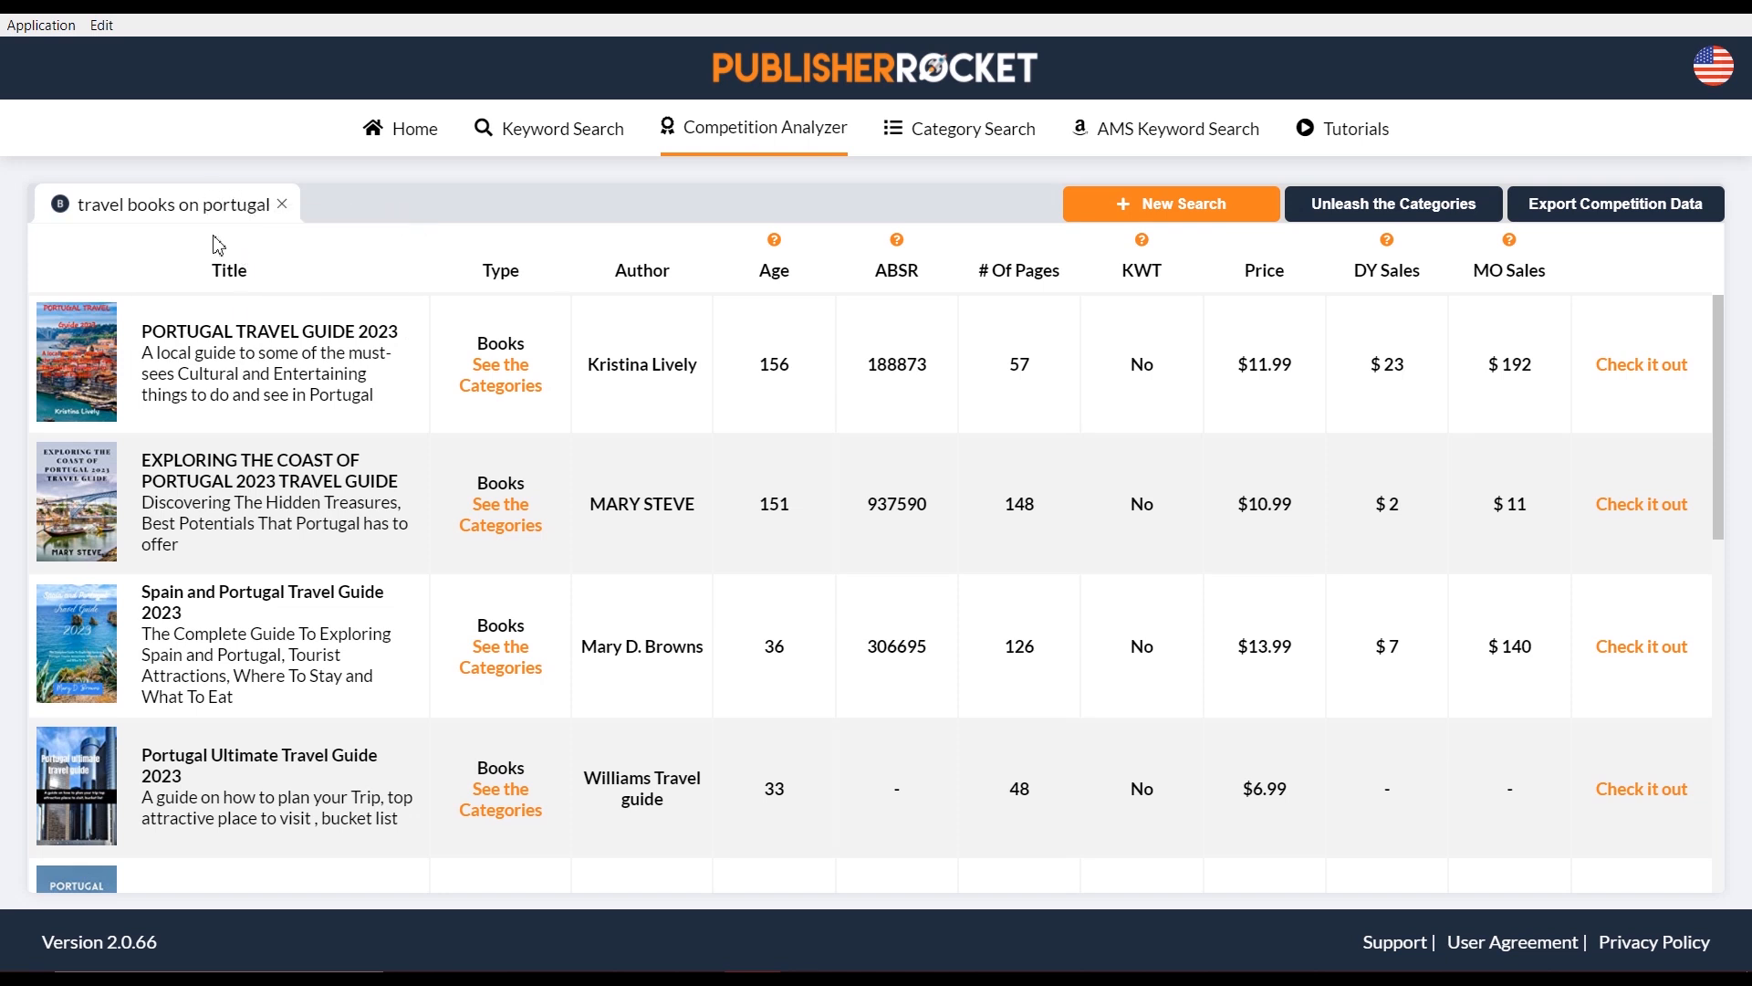
scroll(289, 397, "down", 3)
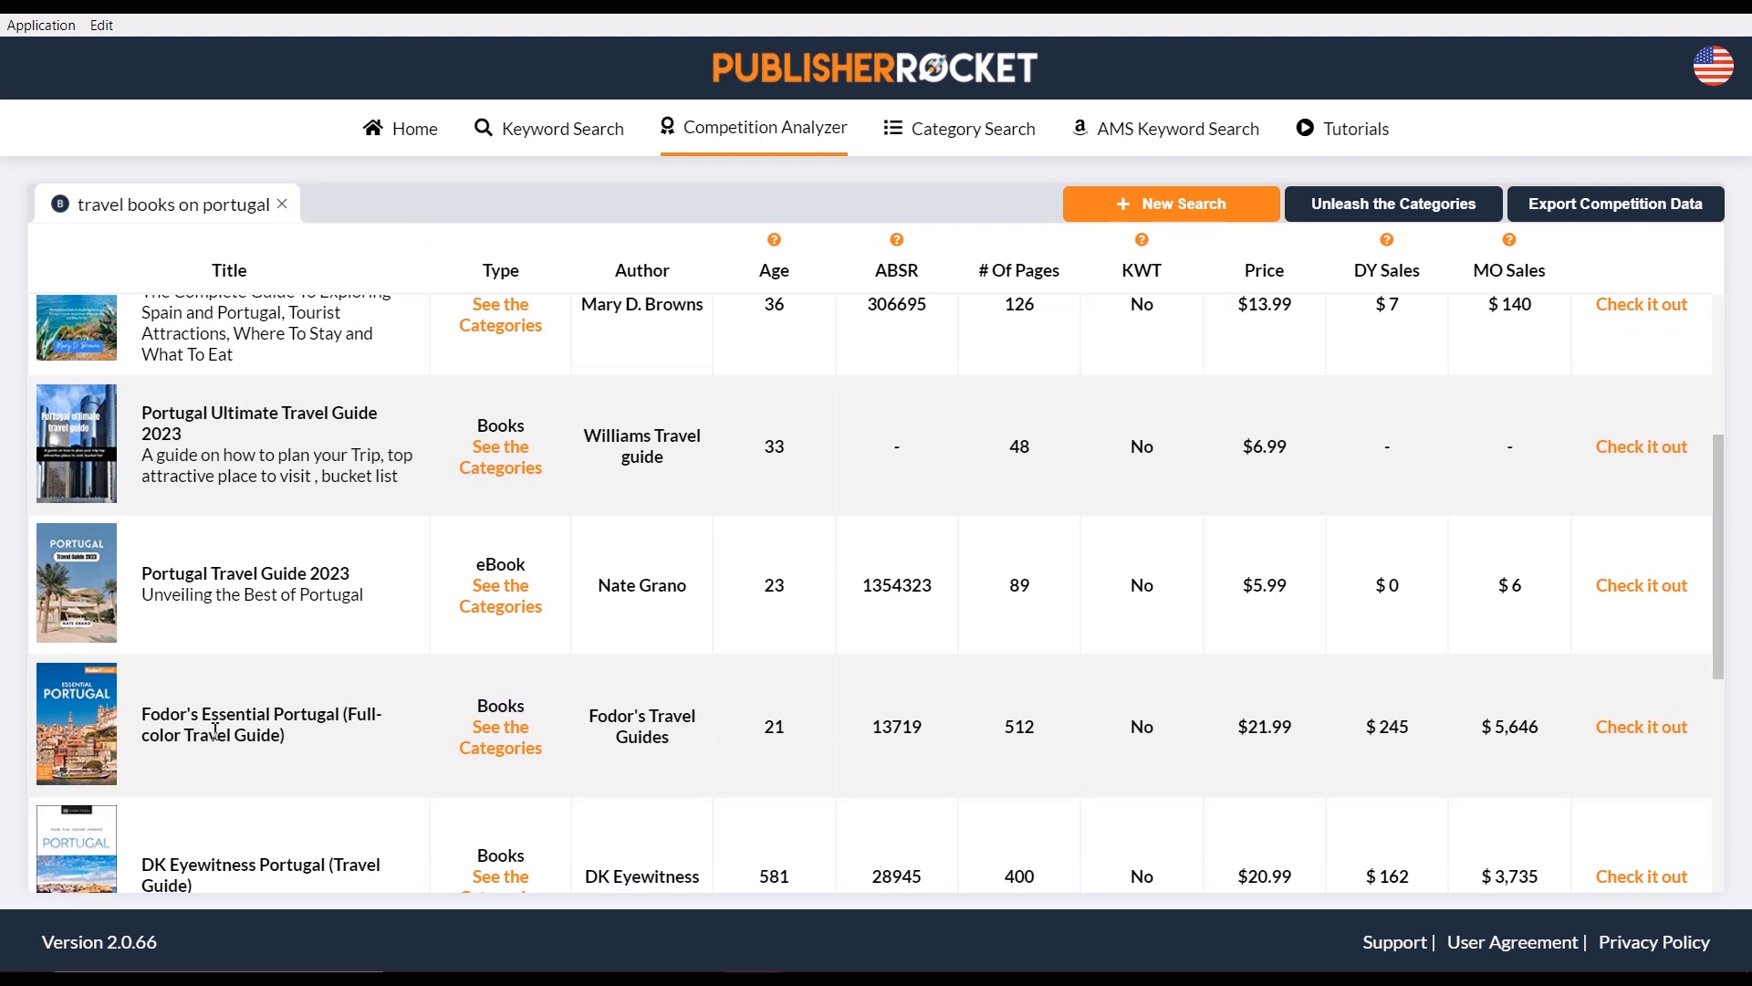
scroll(309, 744, "up", 3)
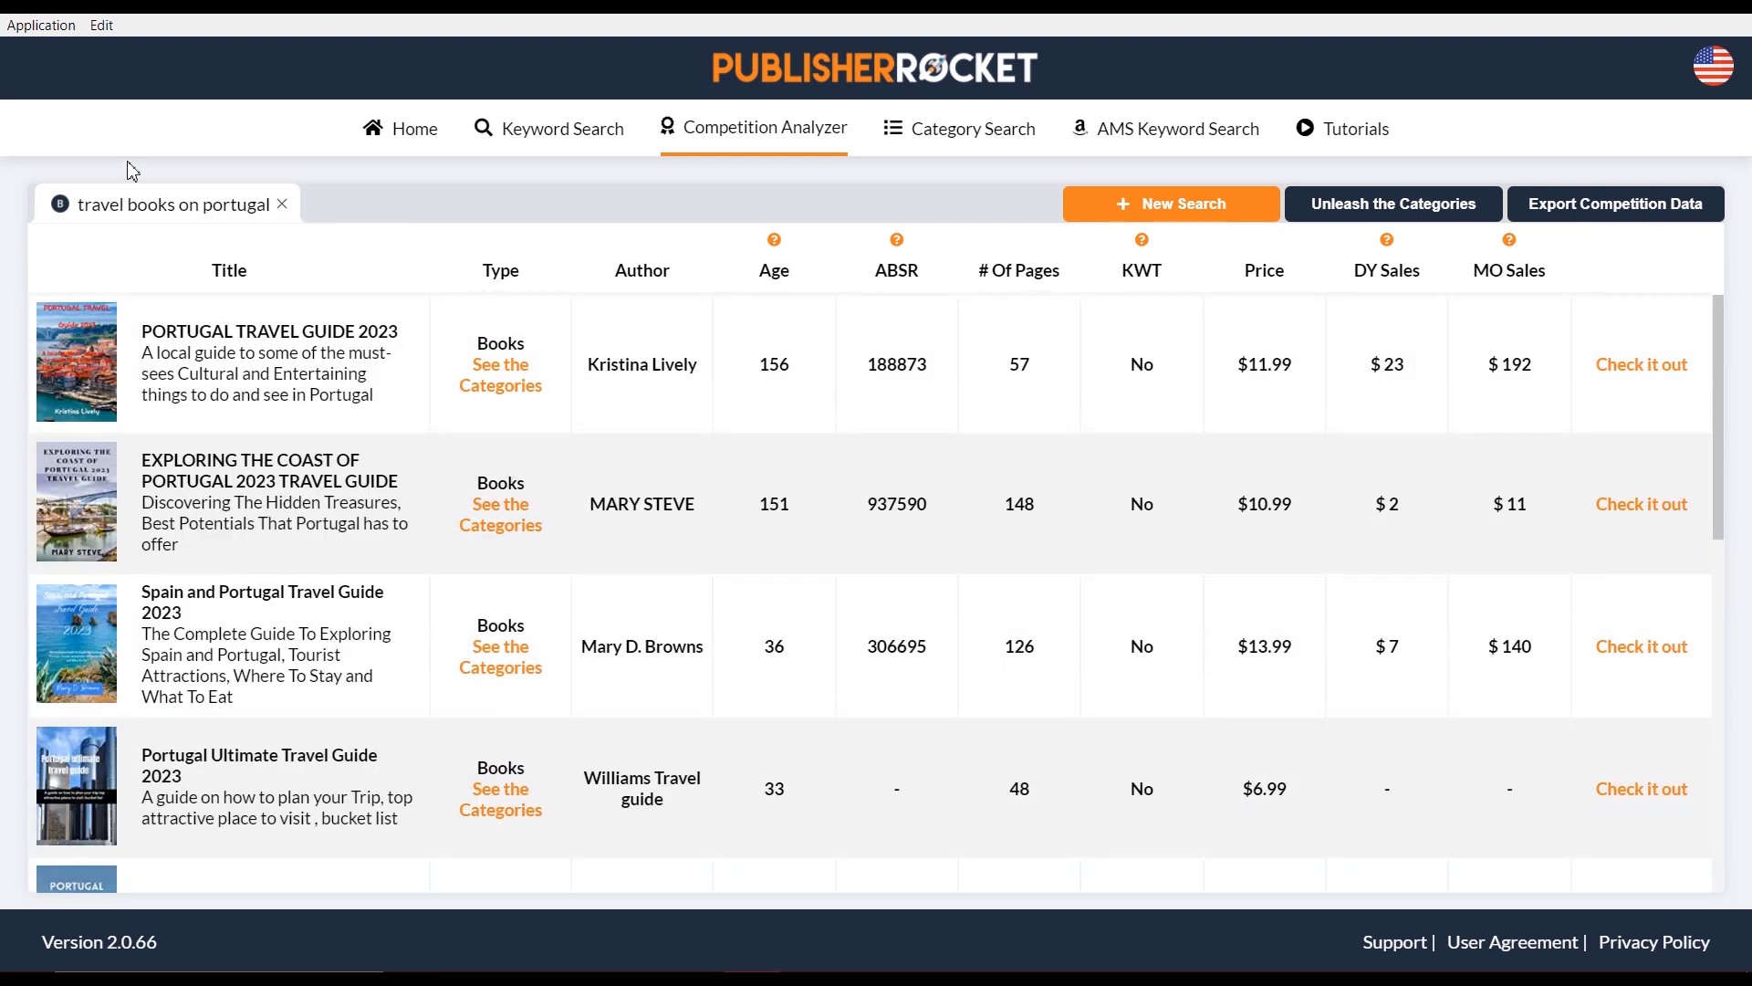
scroll(224, 445, "down", 4)
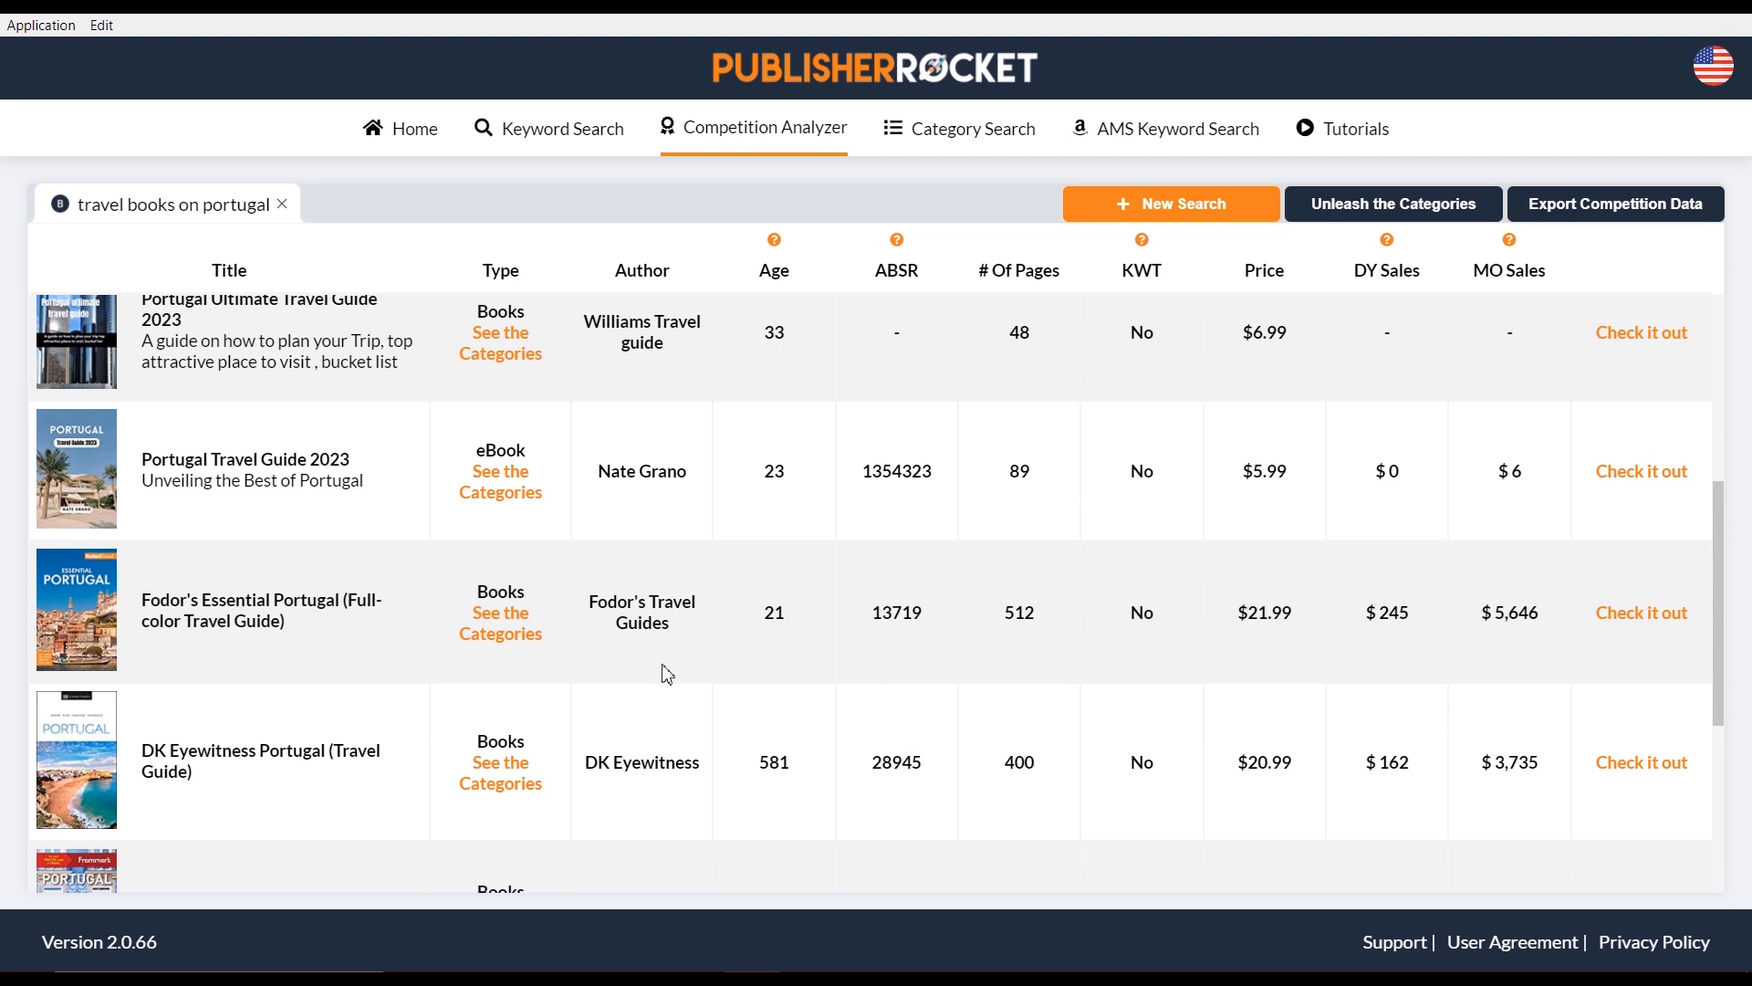
scroll(575, 666, "down", 3)
scroll(538, 693, "down", 10)
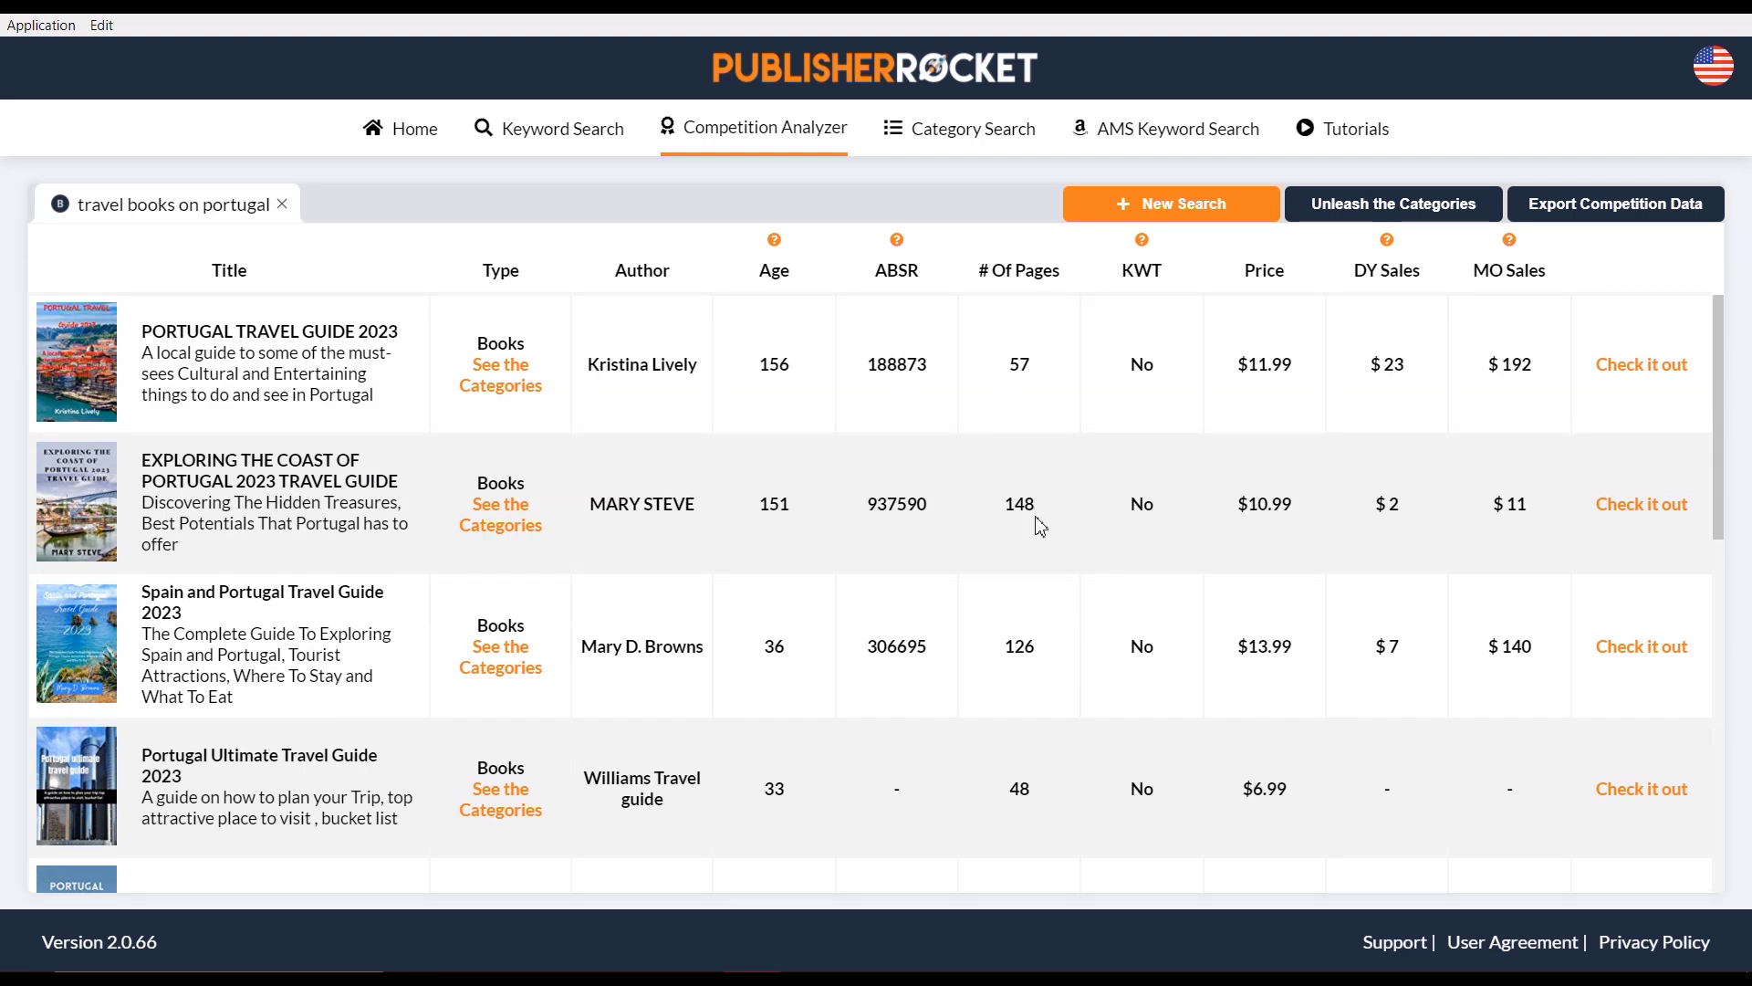
scroll(1035, 529, "down", 4)
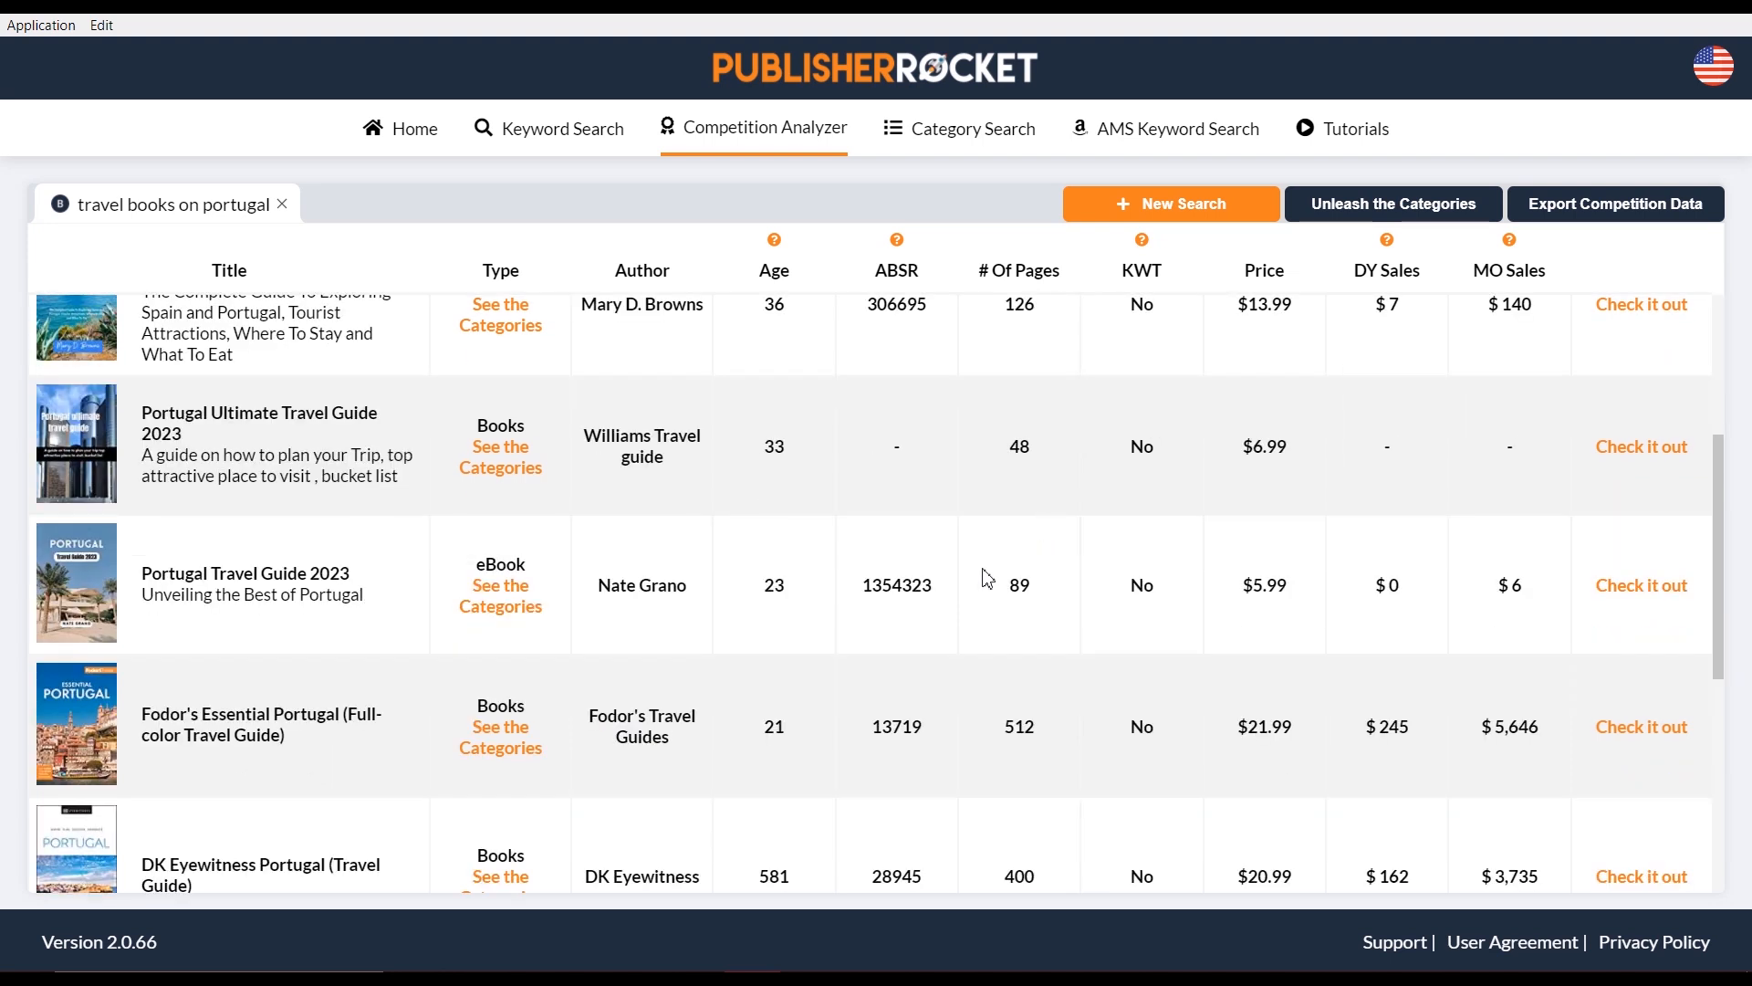
scroll(1026, 604, "down", 3)
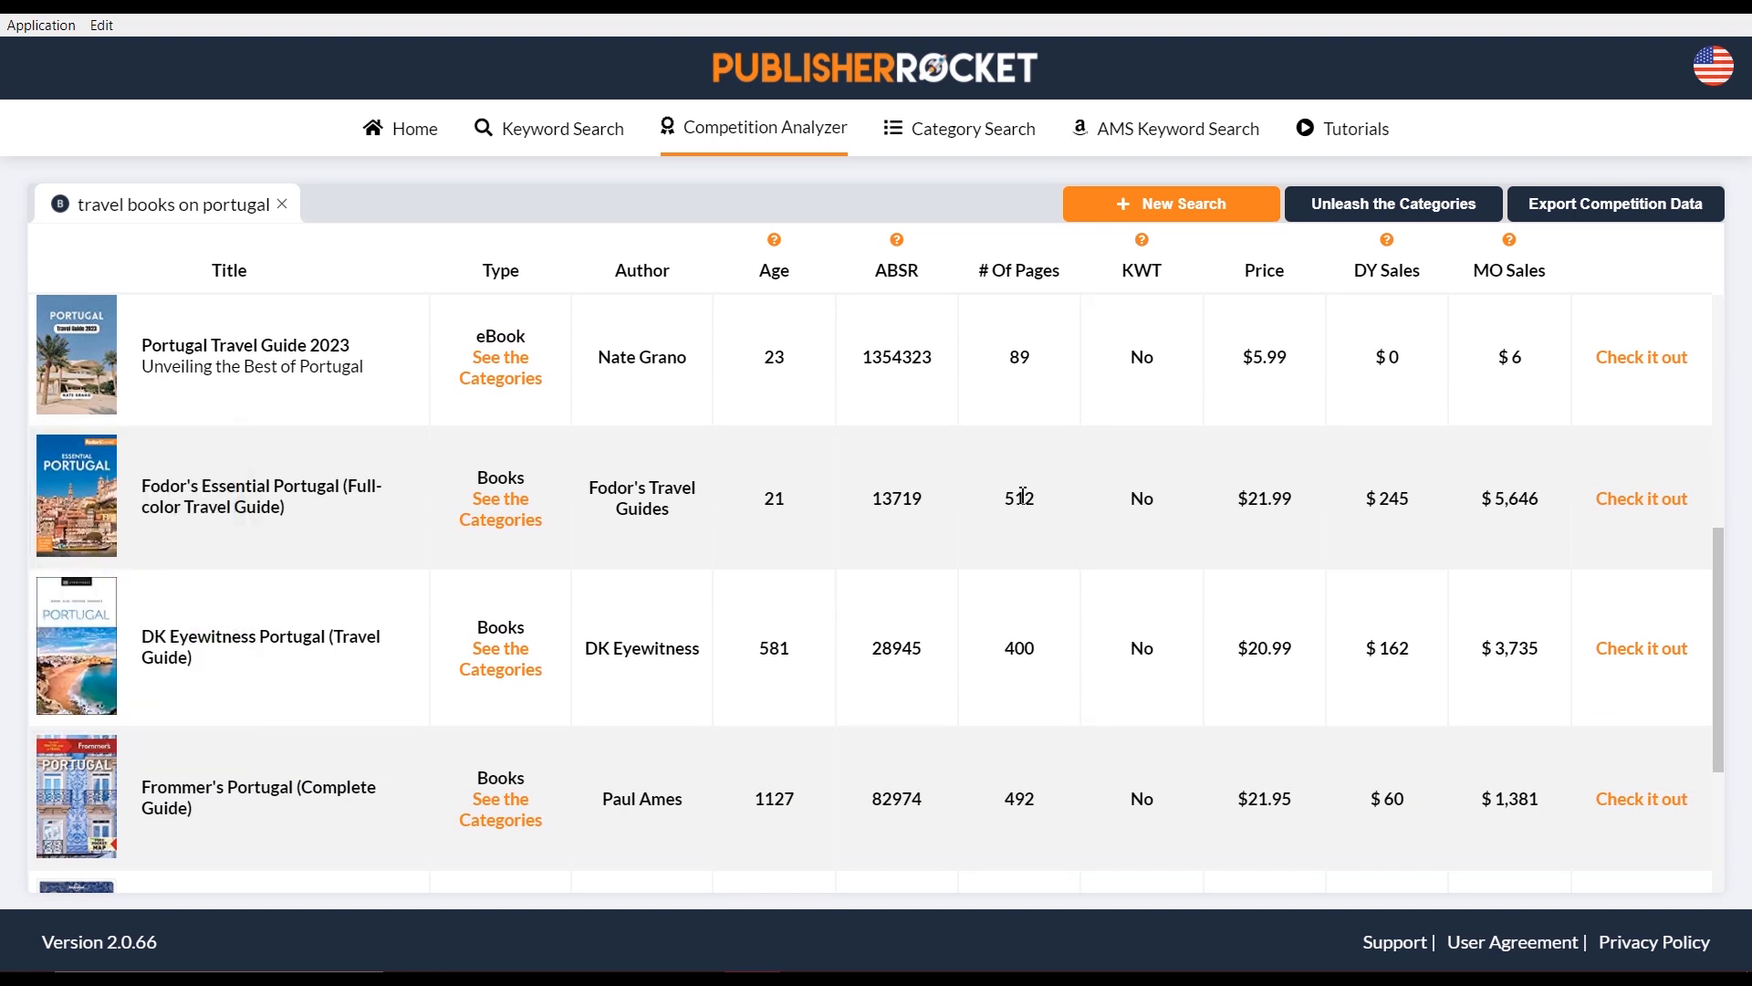
left_click_drag(1008, 501, 1029, 503)
left_click(1028, 655)
scroll(1122, 310, "up", 3)
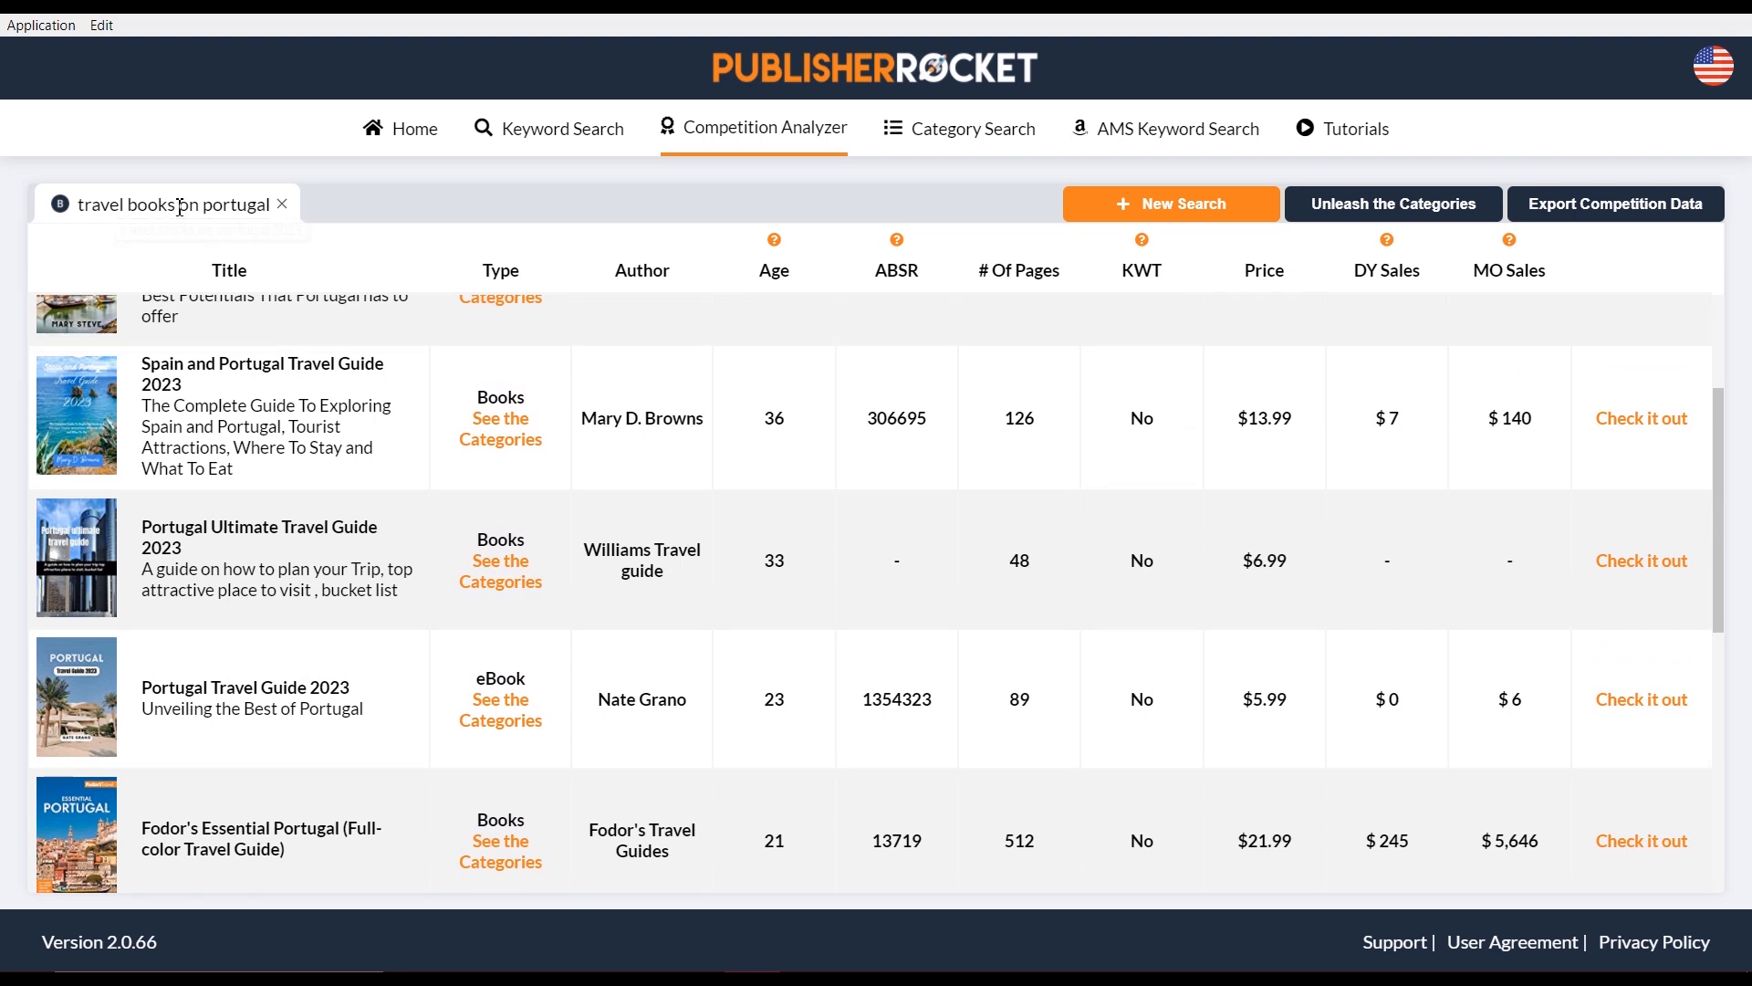
scroll(688, 411, "up", 3)
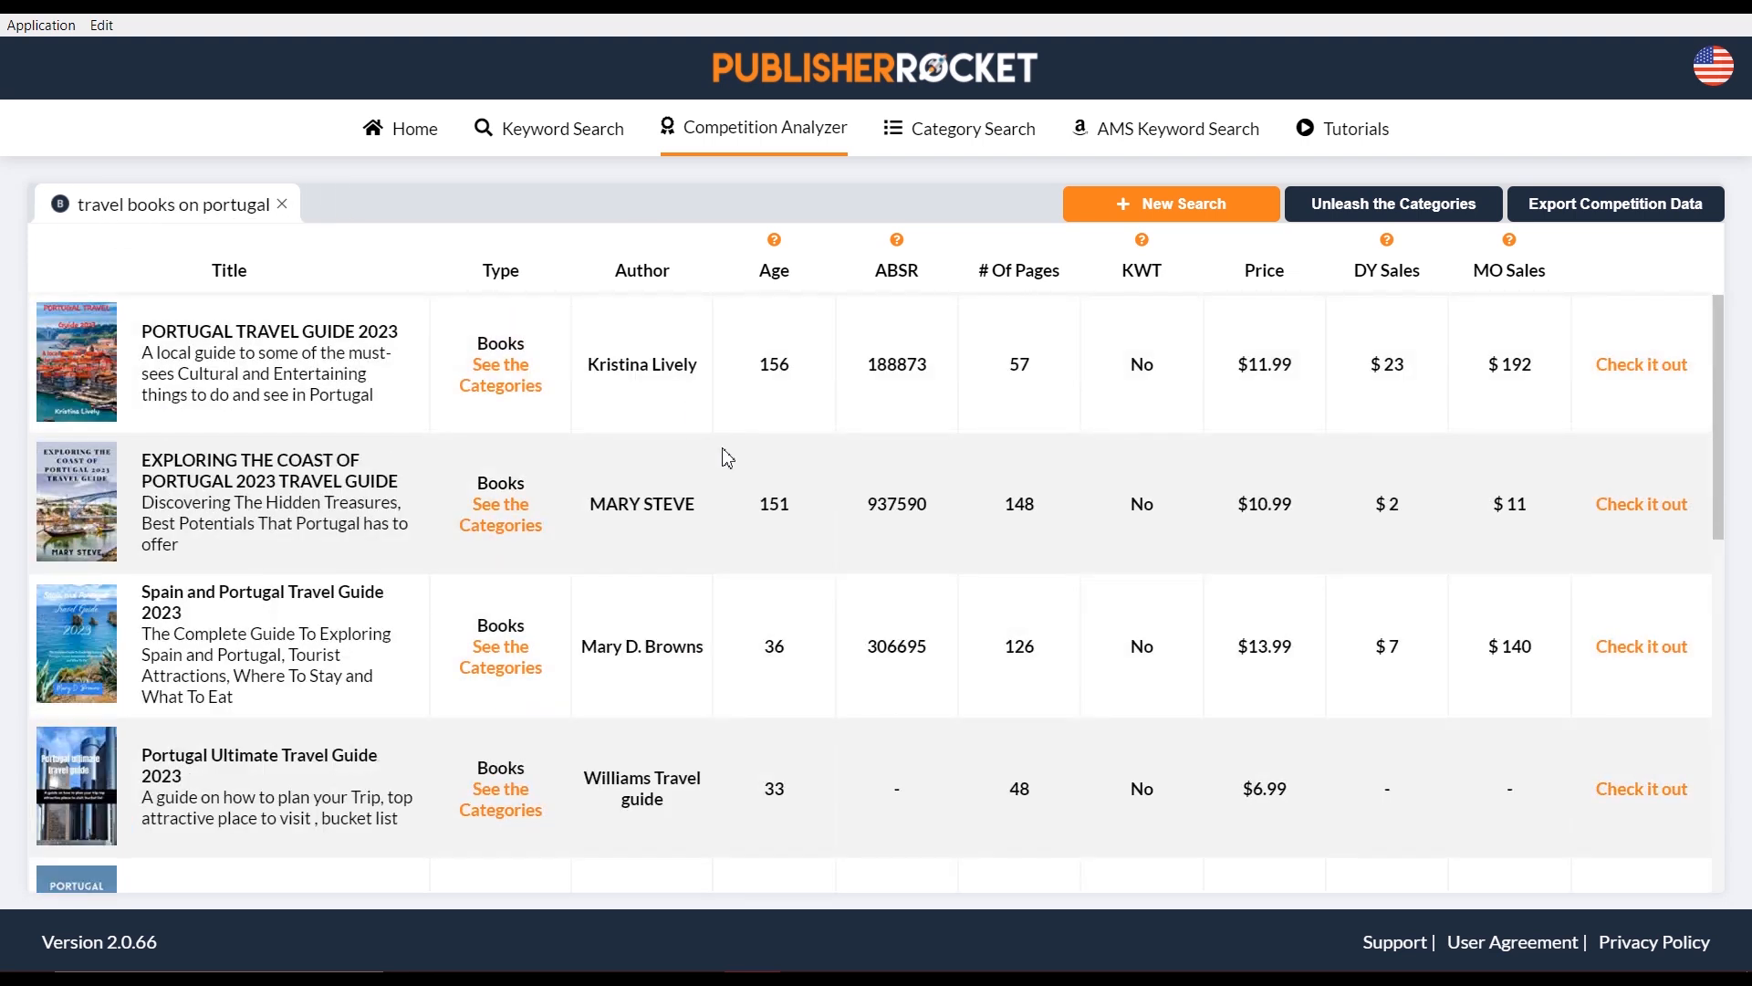
scroll(726, 457, "down", 10)
scroll(732, 459, "down", 2)
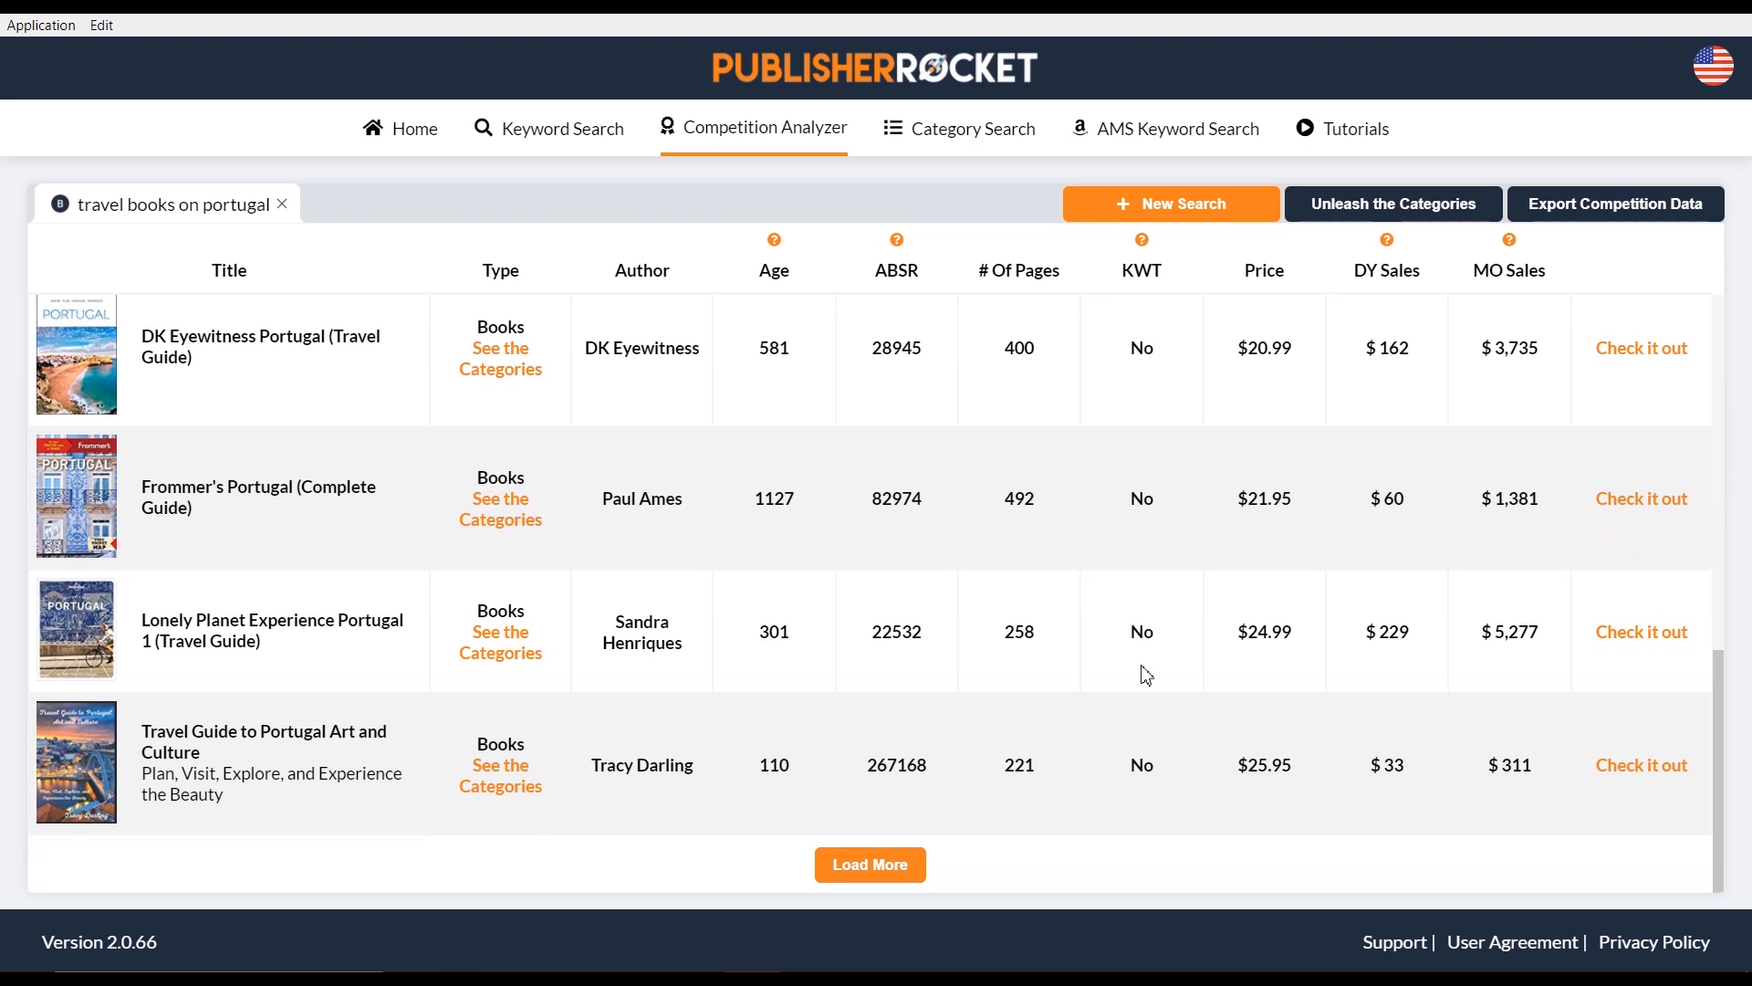
scroll(1145, 658, "up", 5)
scroll(1150, 638, "up", 3)
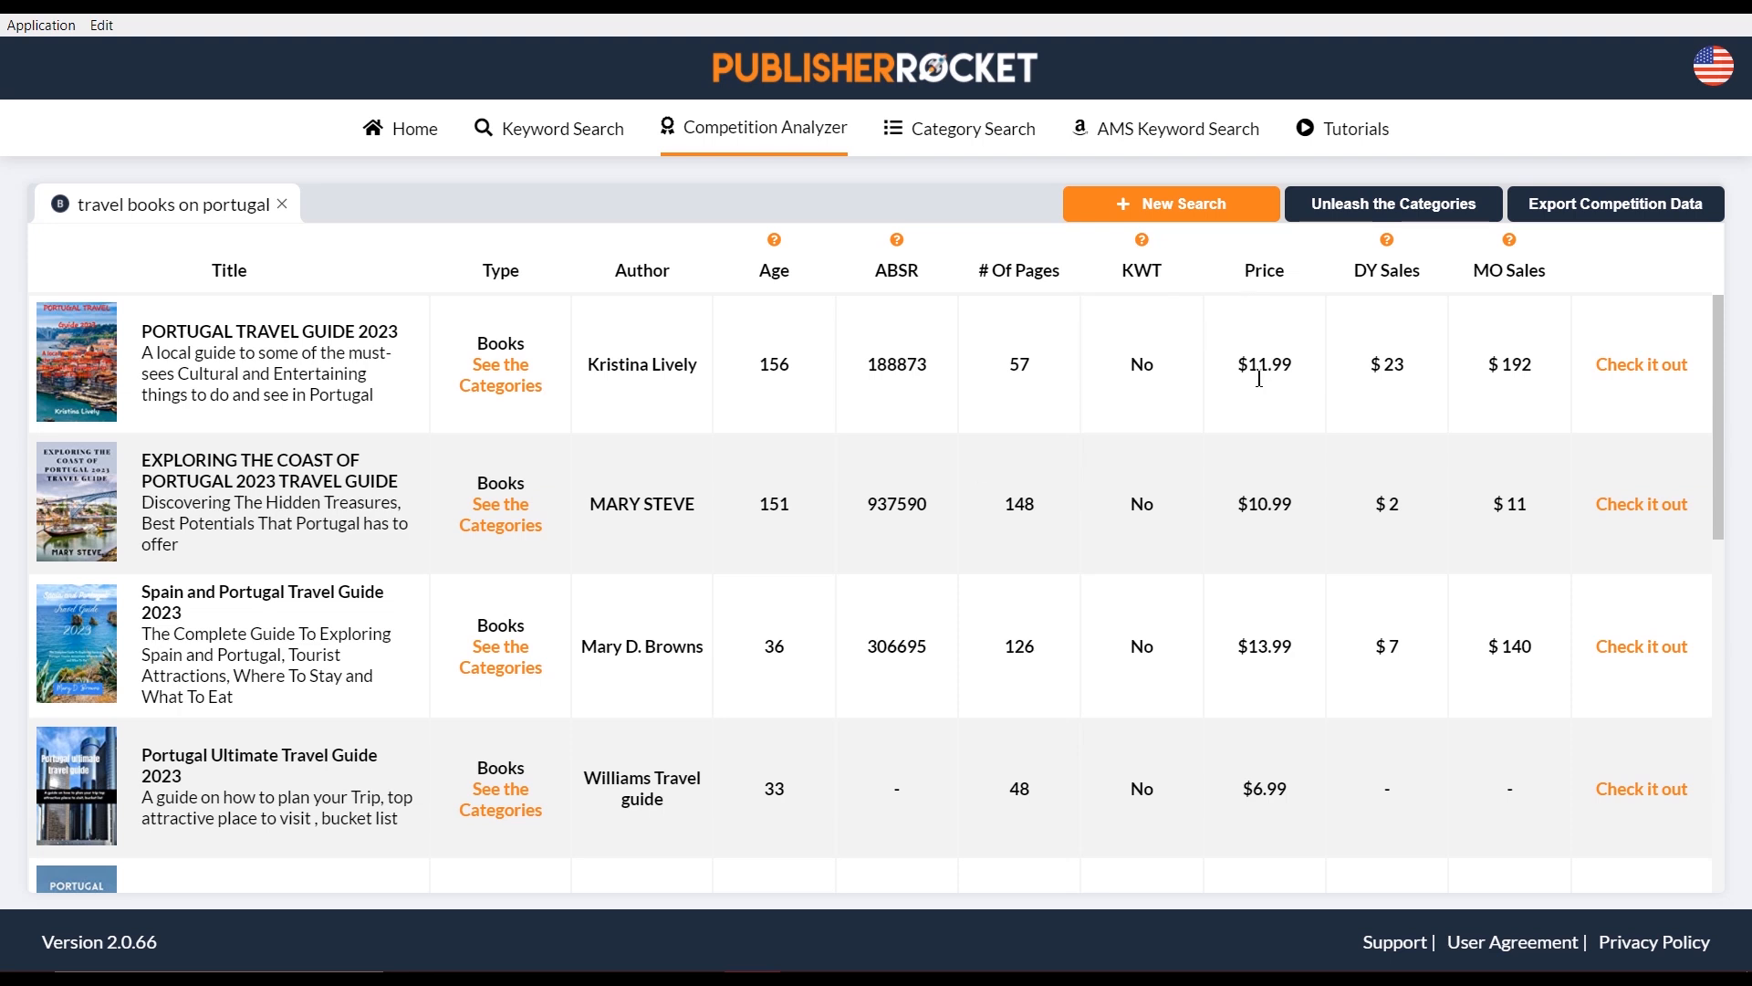
scroll(1264, 420, "down", 2)
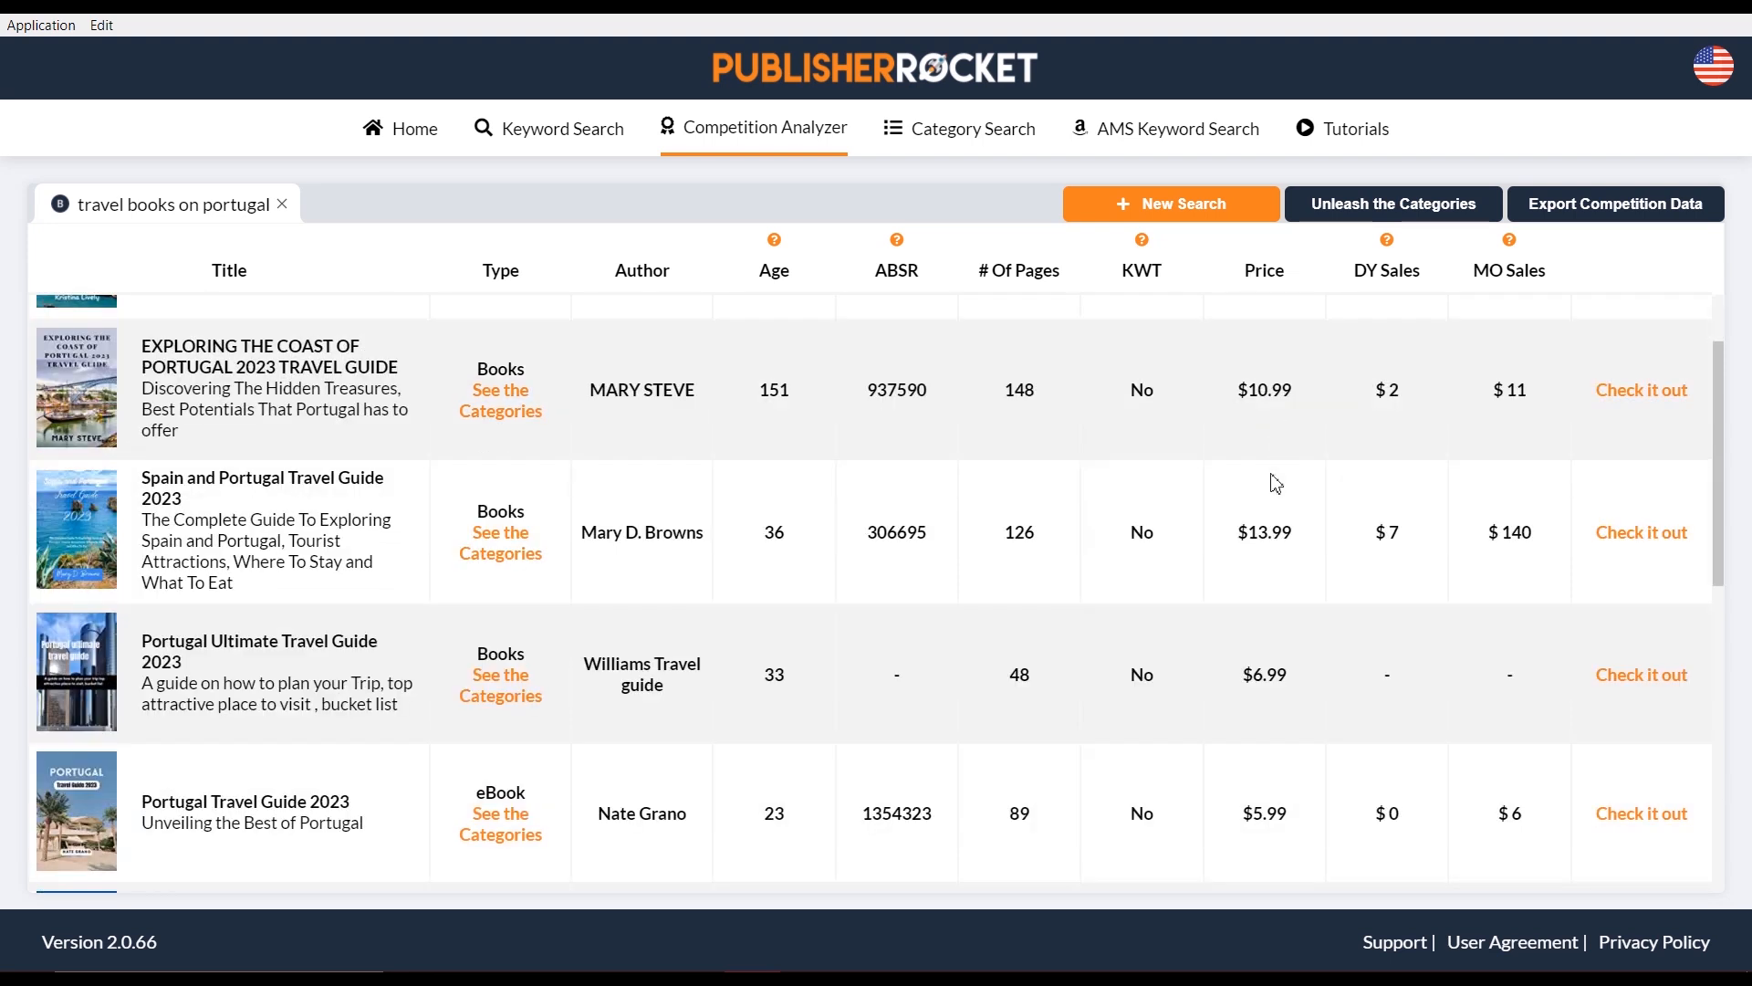
scroll(1269, 511, "down", 3)
scroll(548, 557, "down", 2)
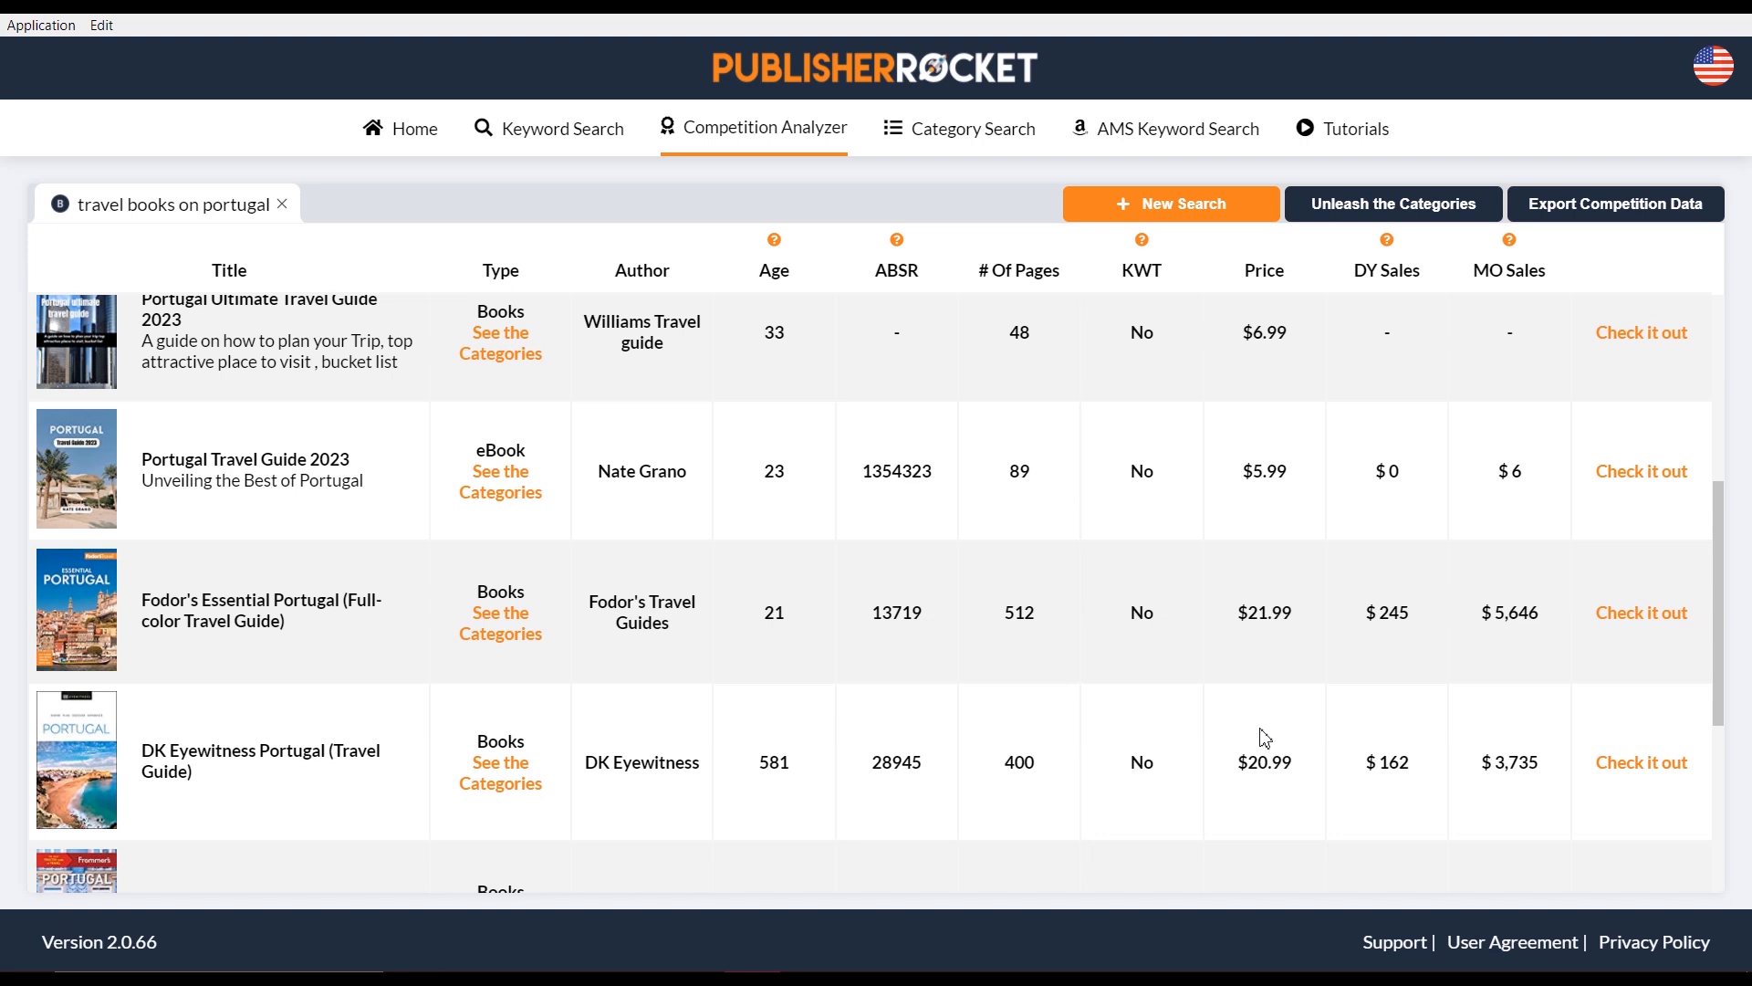
scroll(1257, 725, "up", 5)
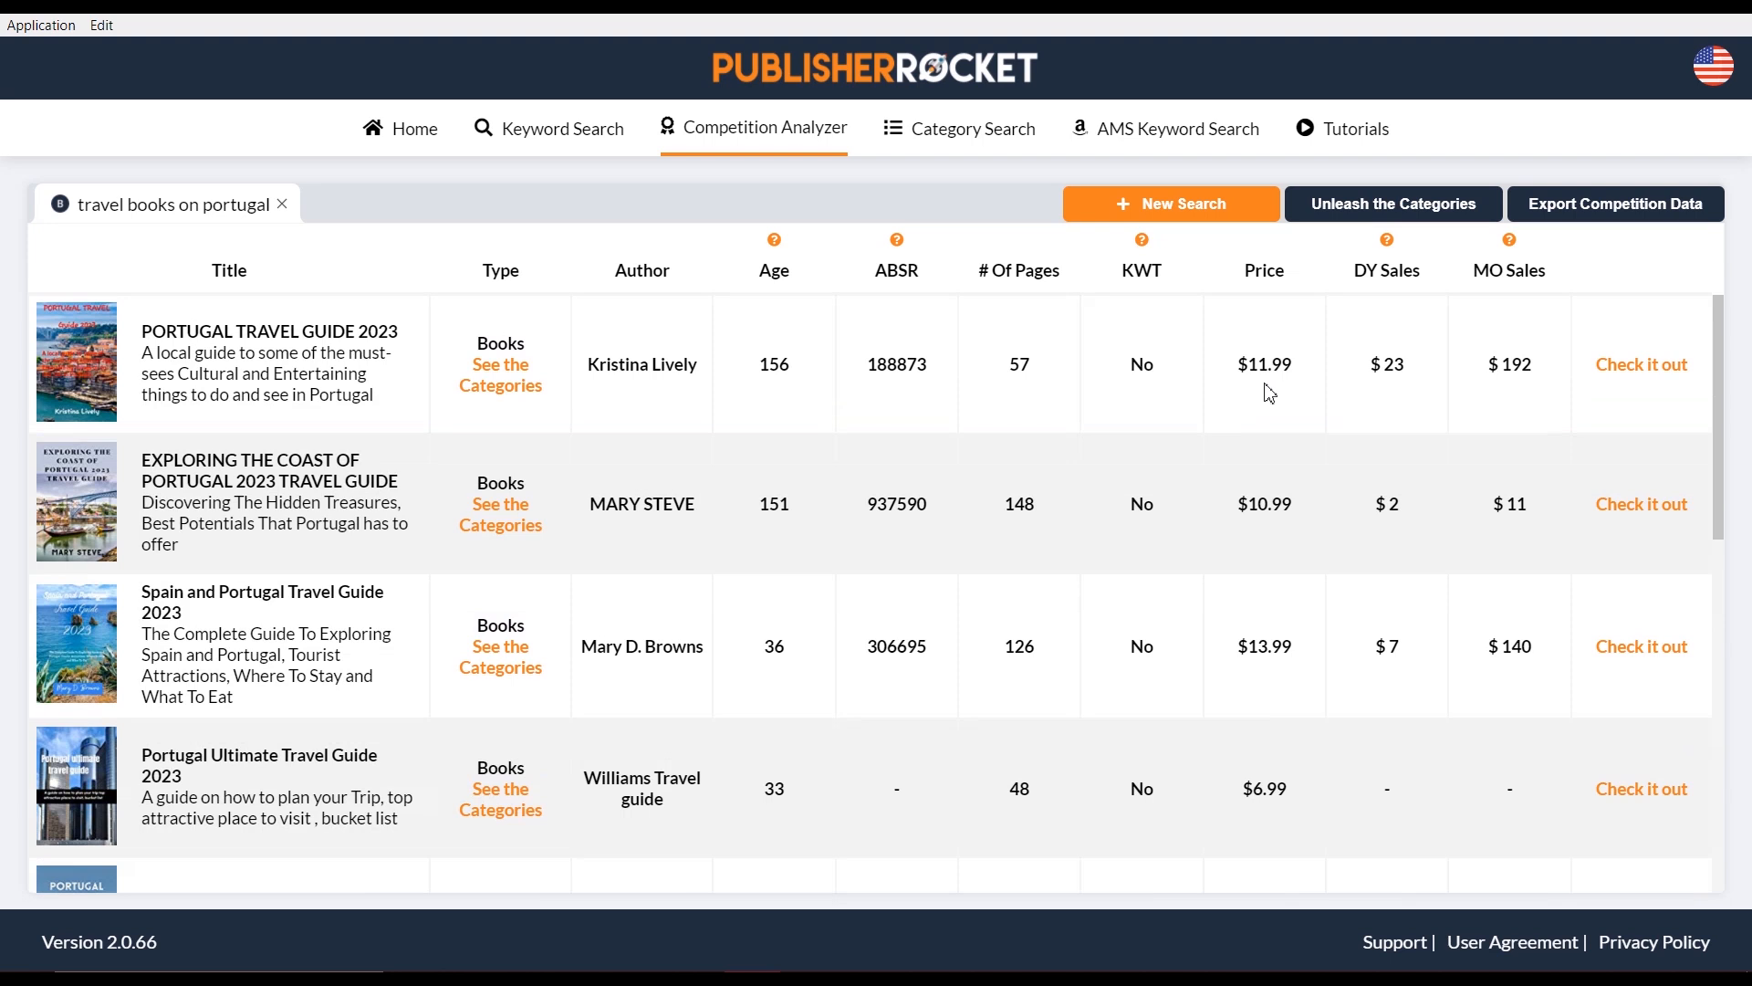
scroll(1267, 388, "down", 1)
scroll(1267, 393, "down", 8)
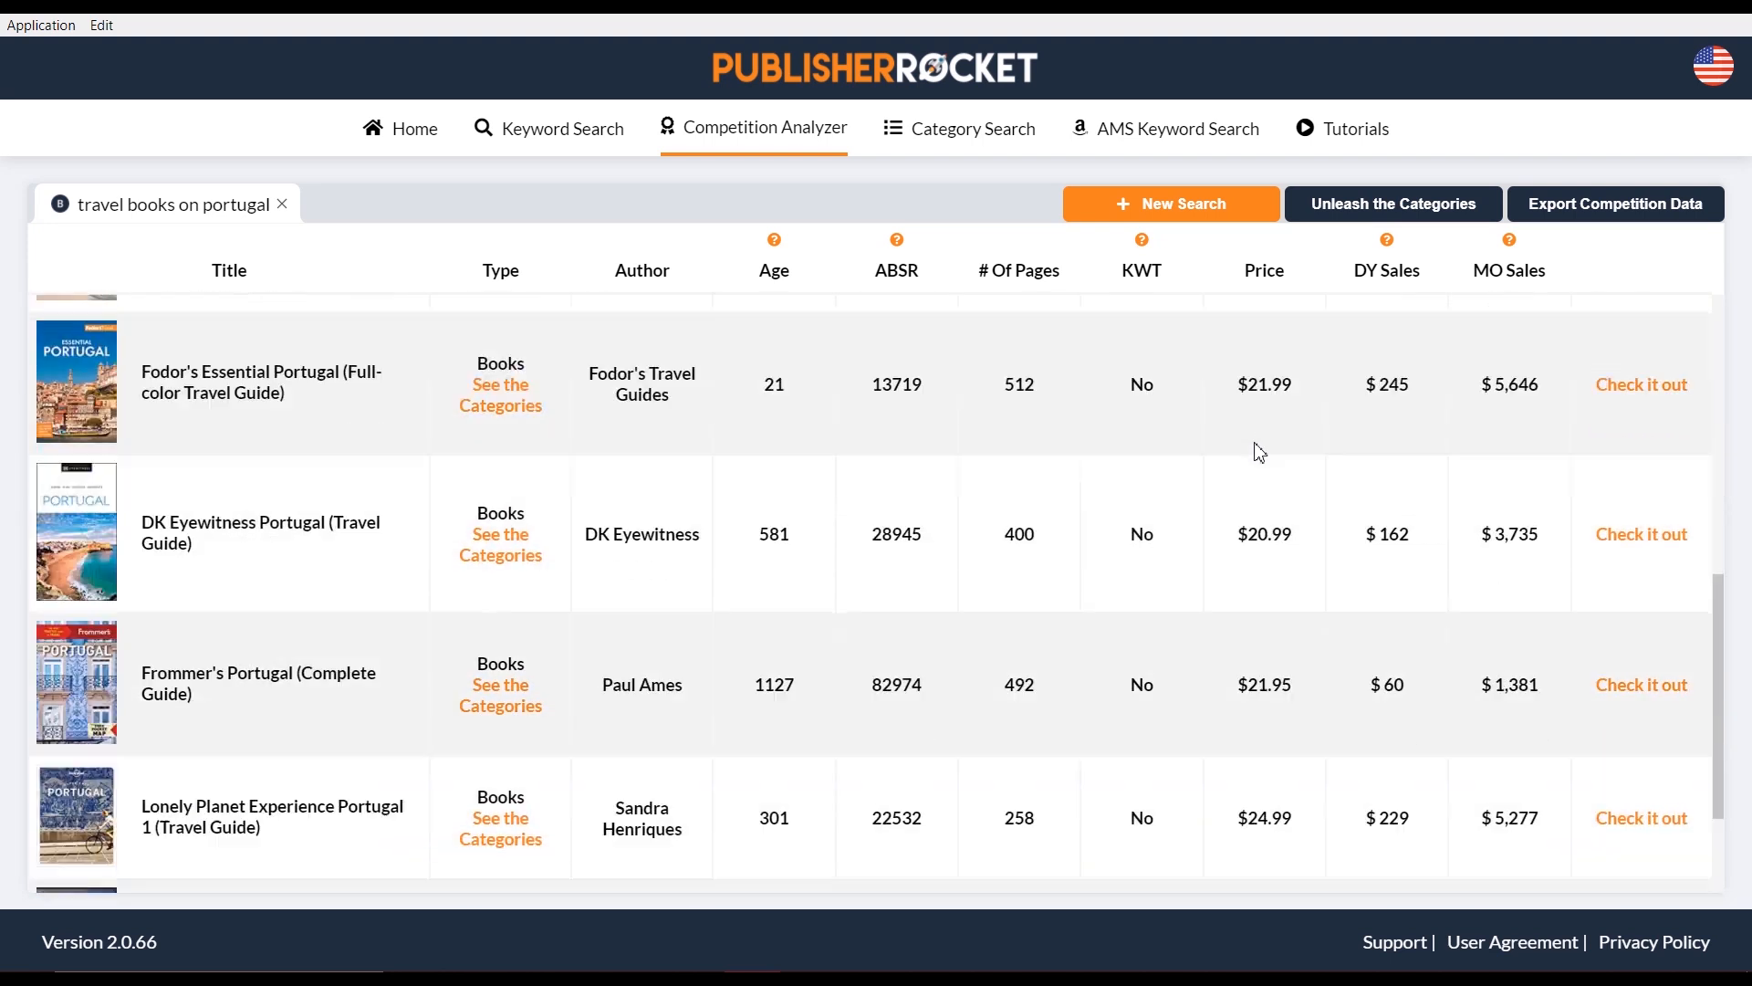
scroll(1130, 482, "up", 1)
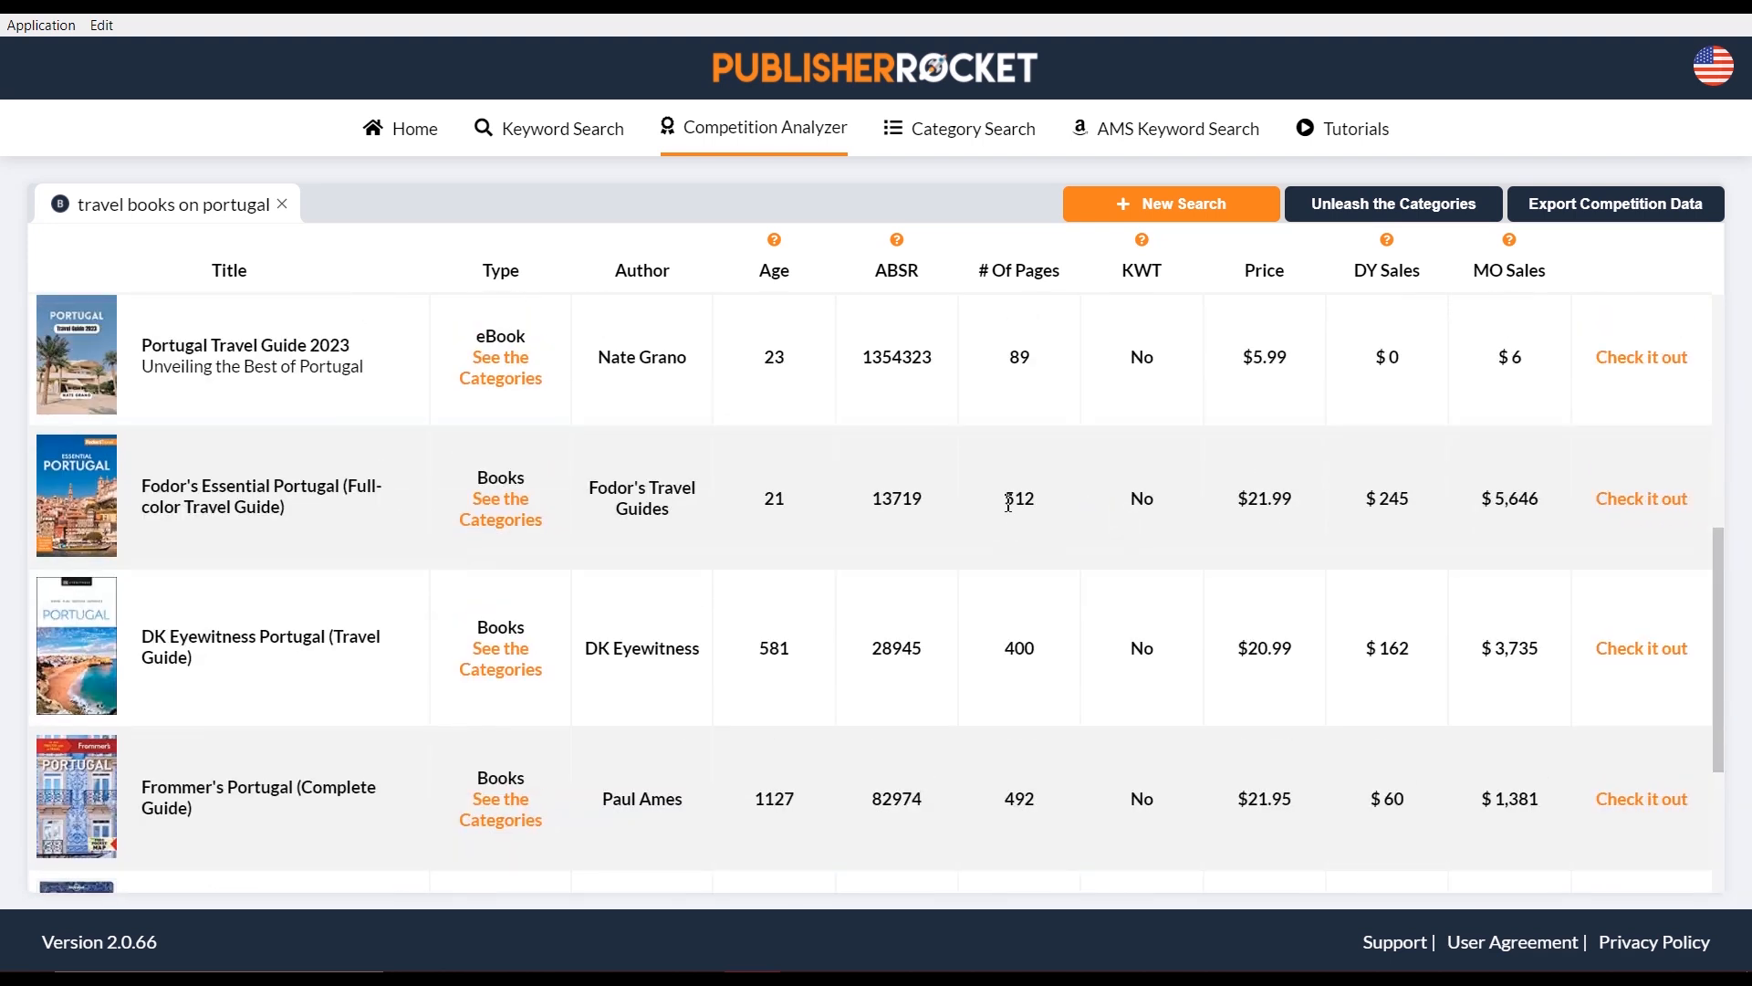
double_click(1042, 502)
mouse_move(97, 499)
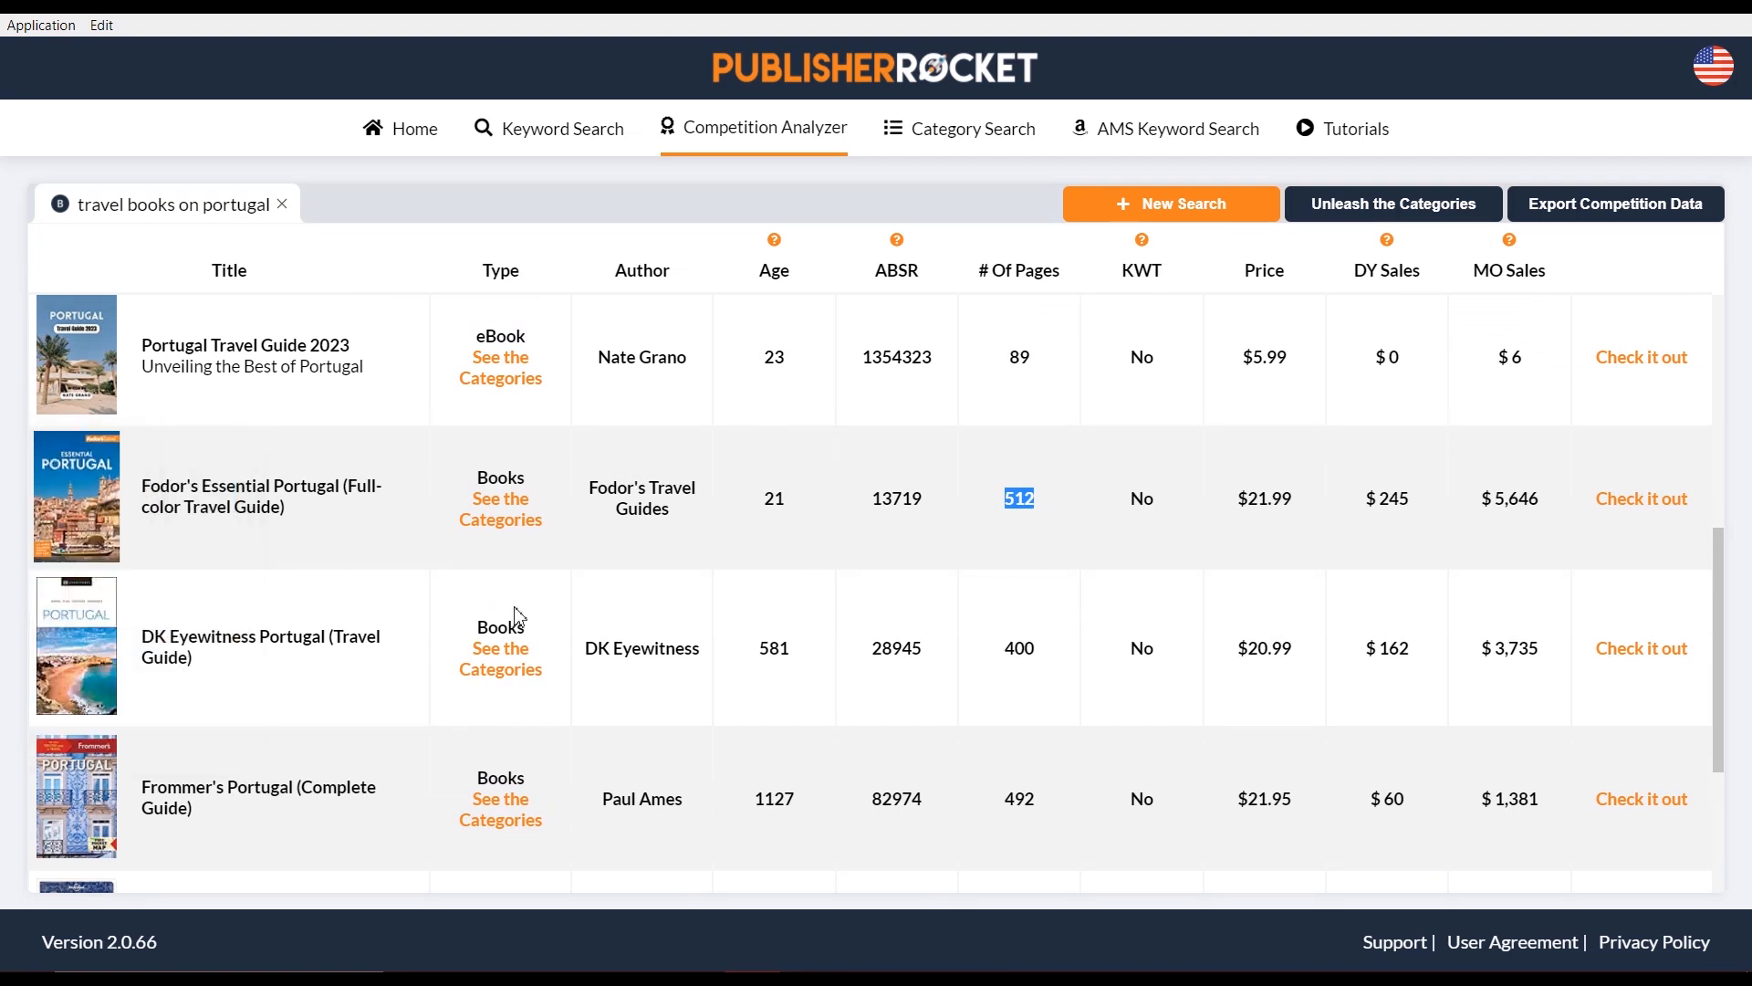
left_click(1041, 526)
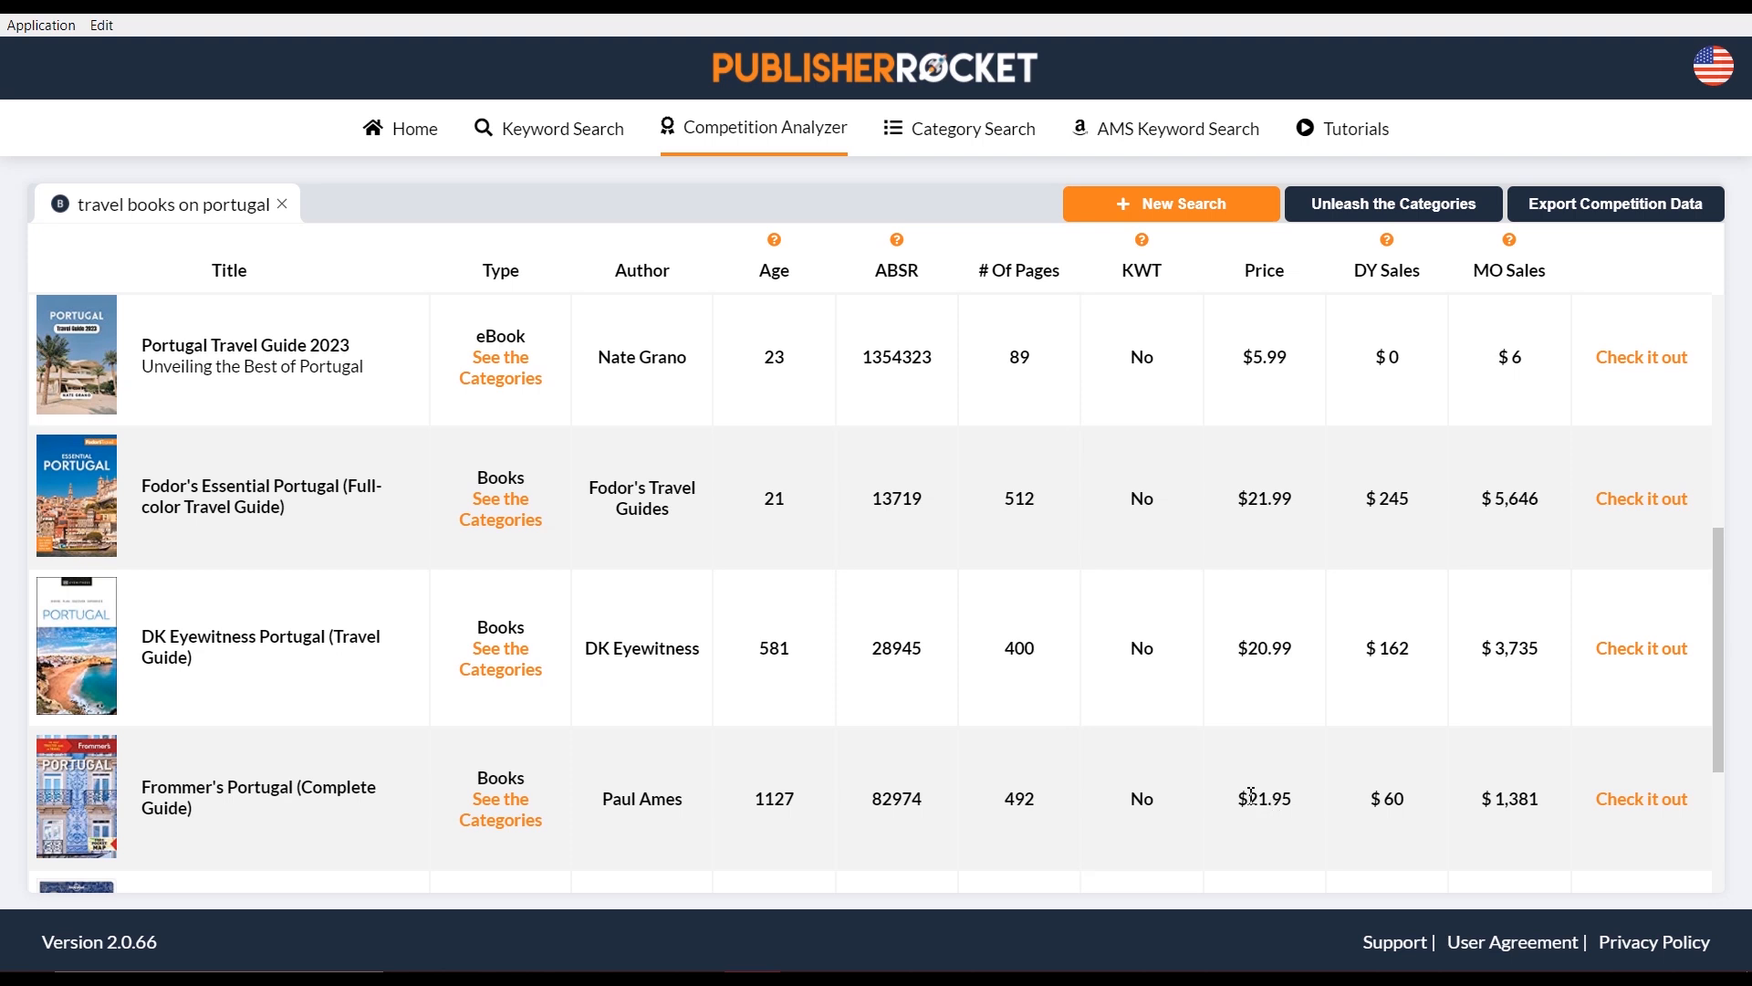
scroll(1129, 591, "up", 3)
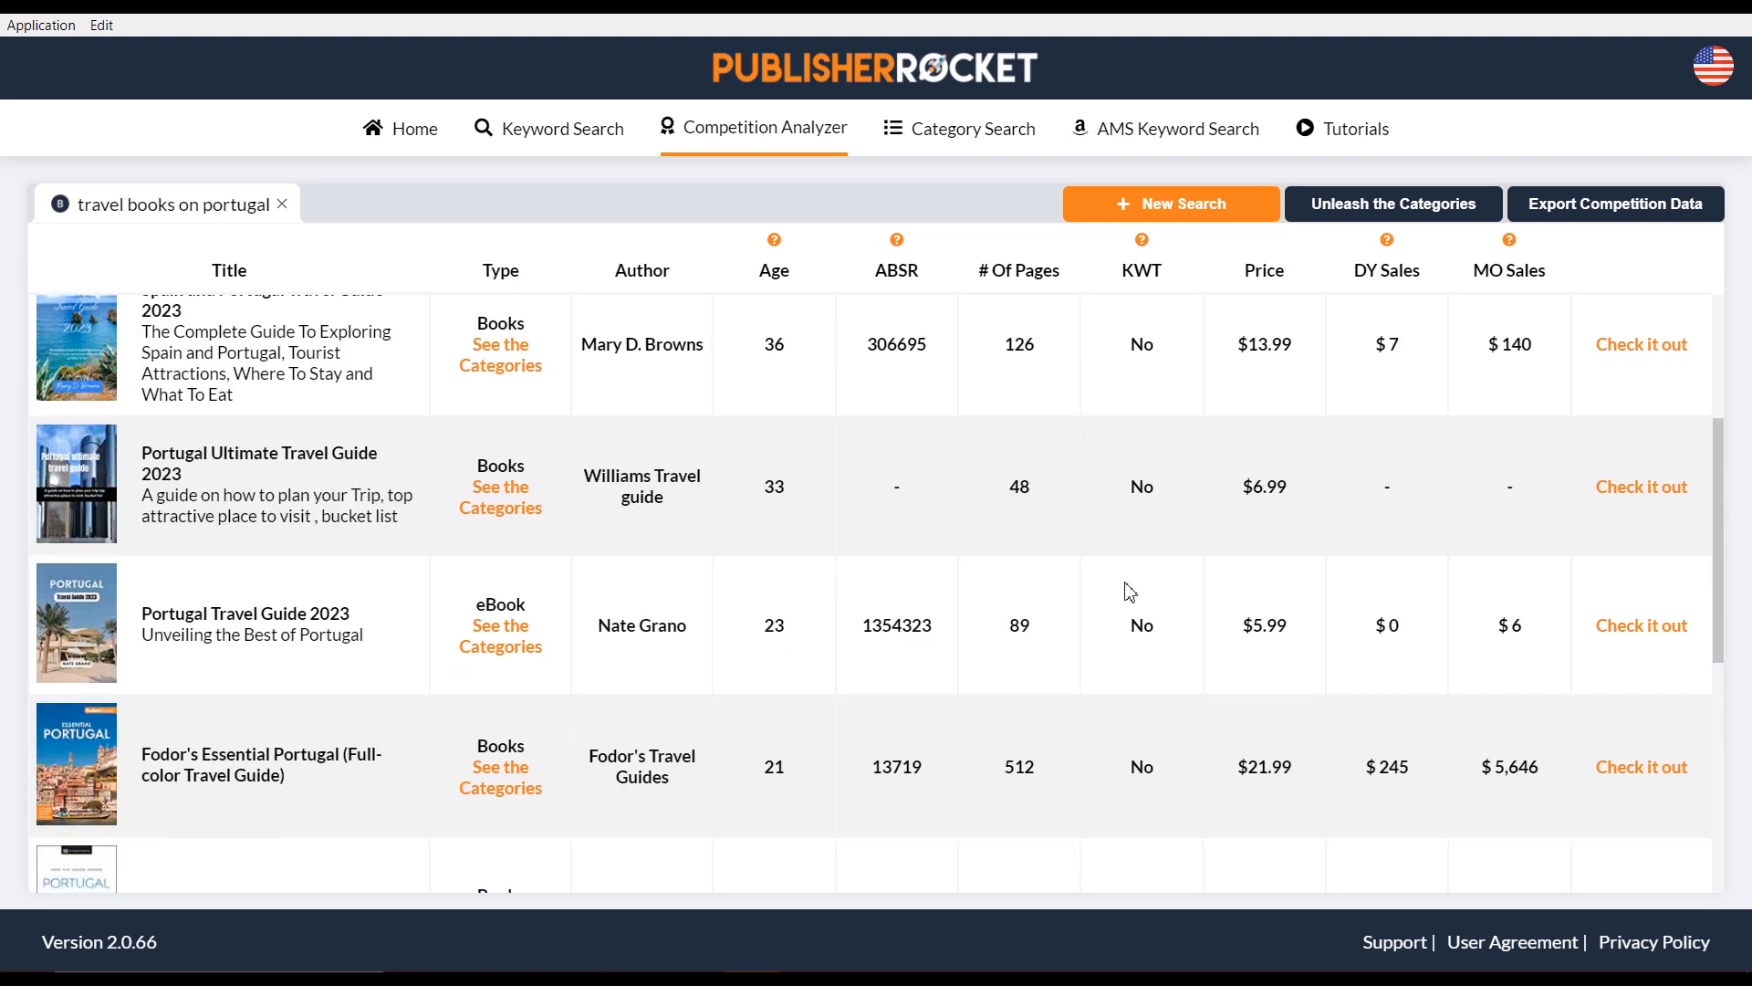
scroll(1129, 592, "up", 1)
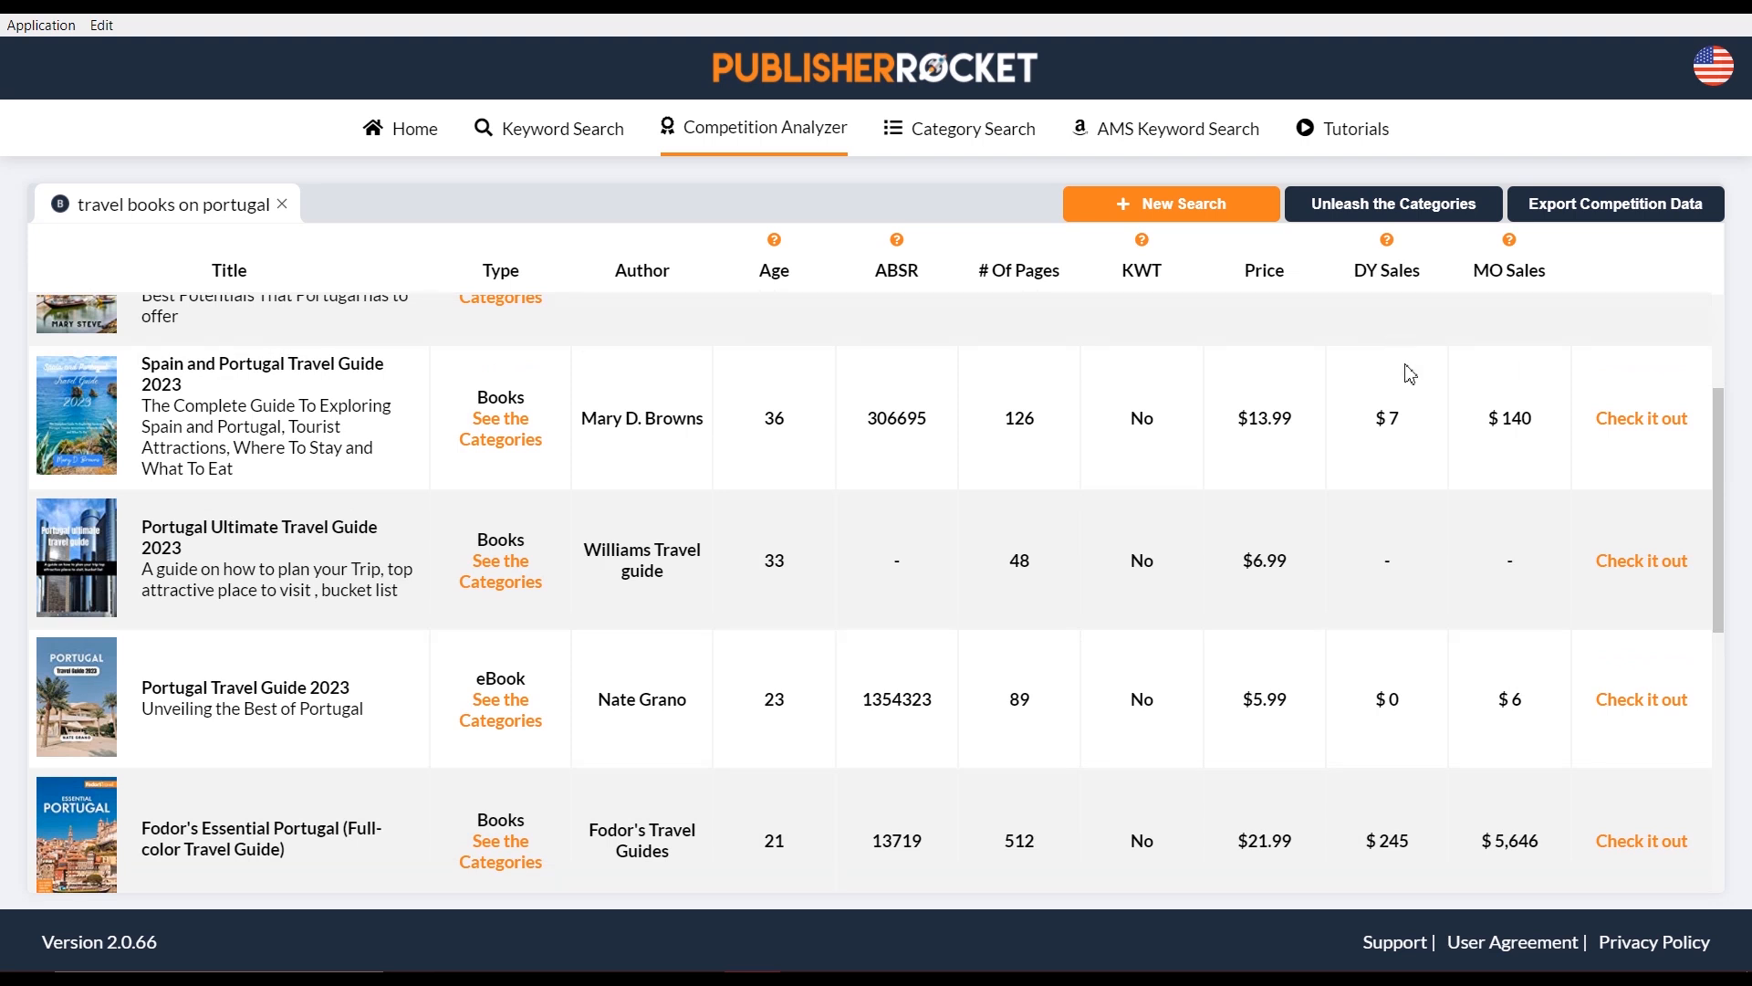
scroll(1378, 429, "up", 3)
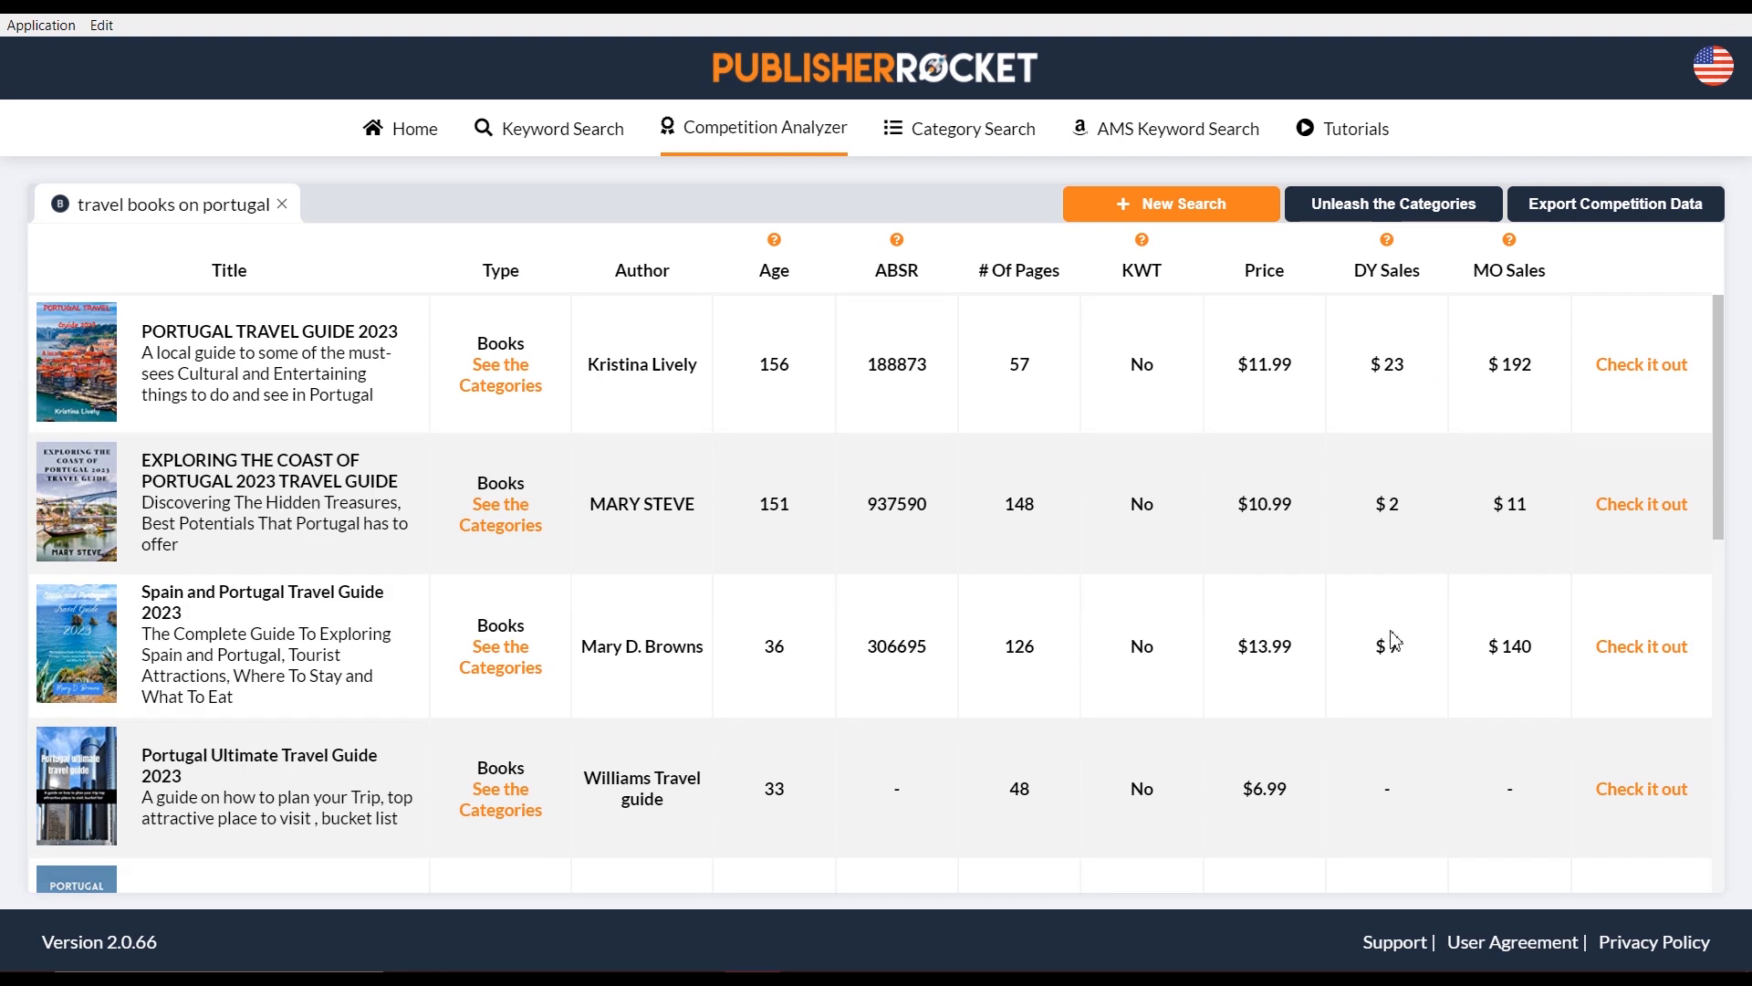
scroll(1395, 640, "down", 1)
scroll(1395, 641, "down", 3)
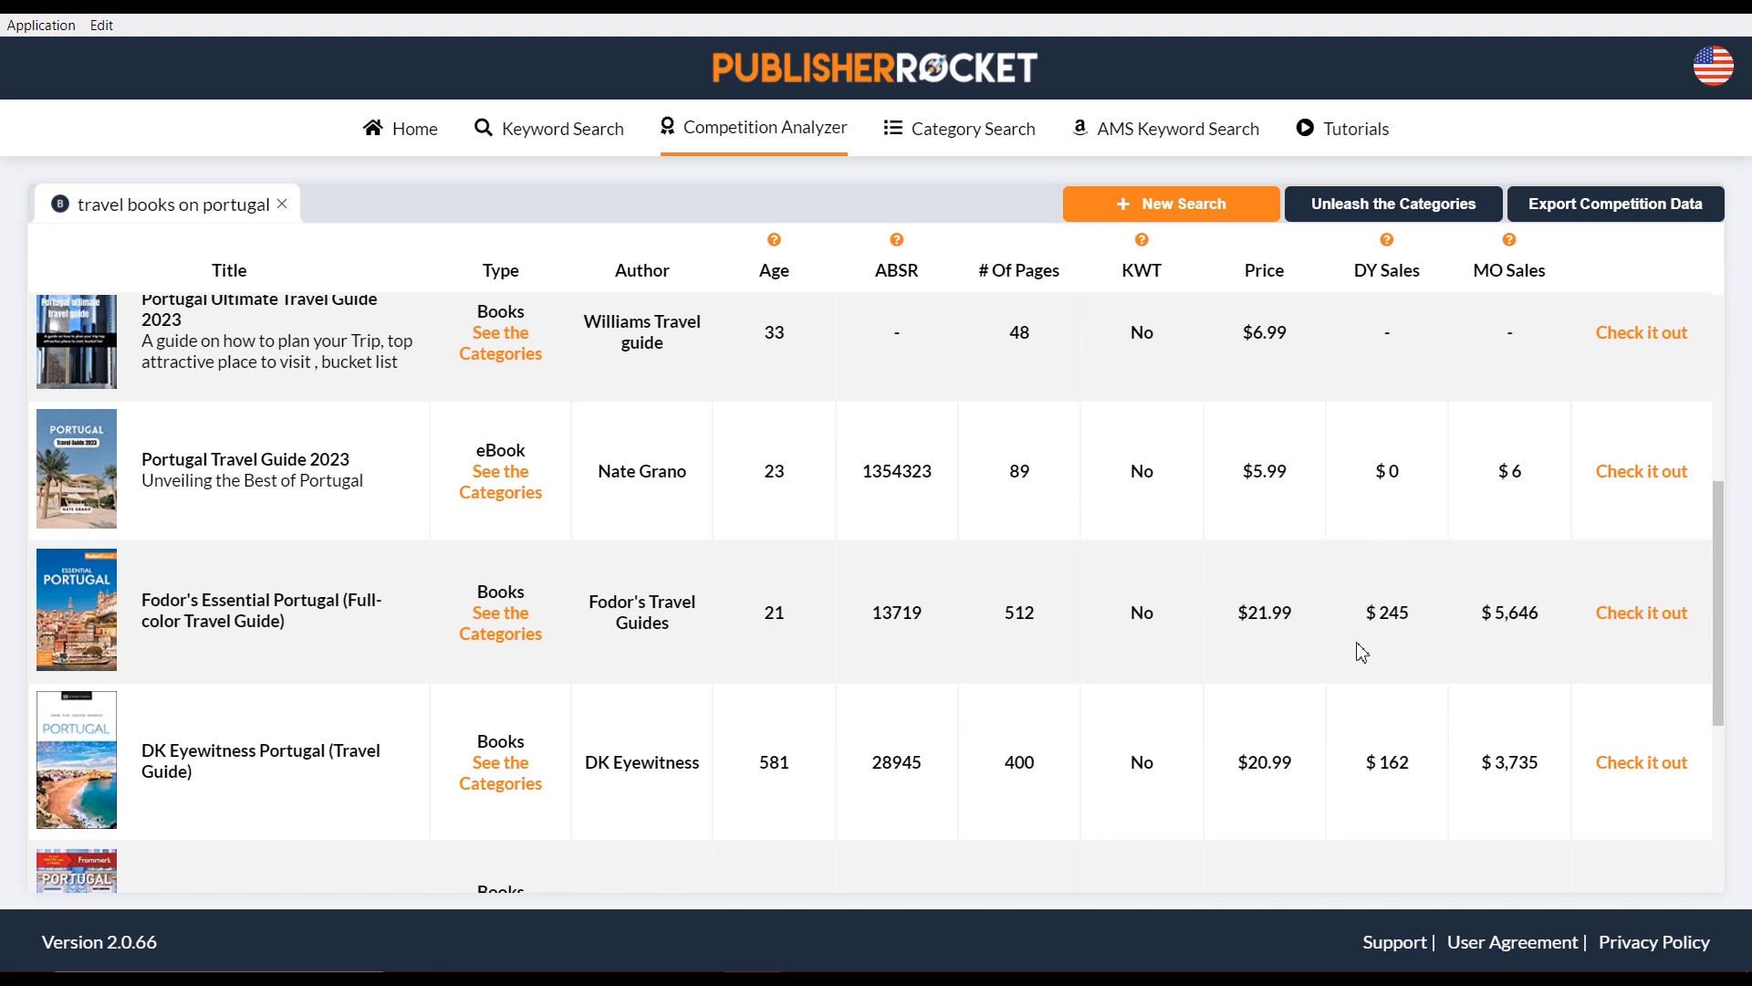
scroll(1277, 657, "down", 1)
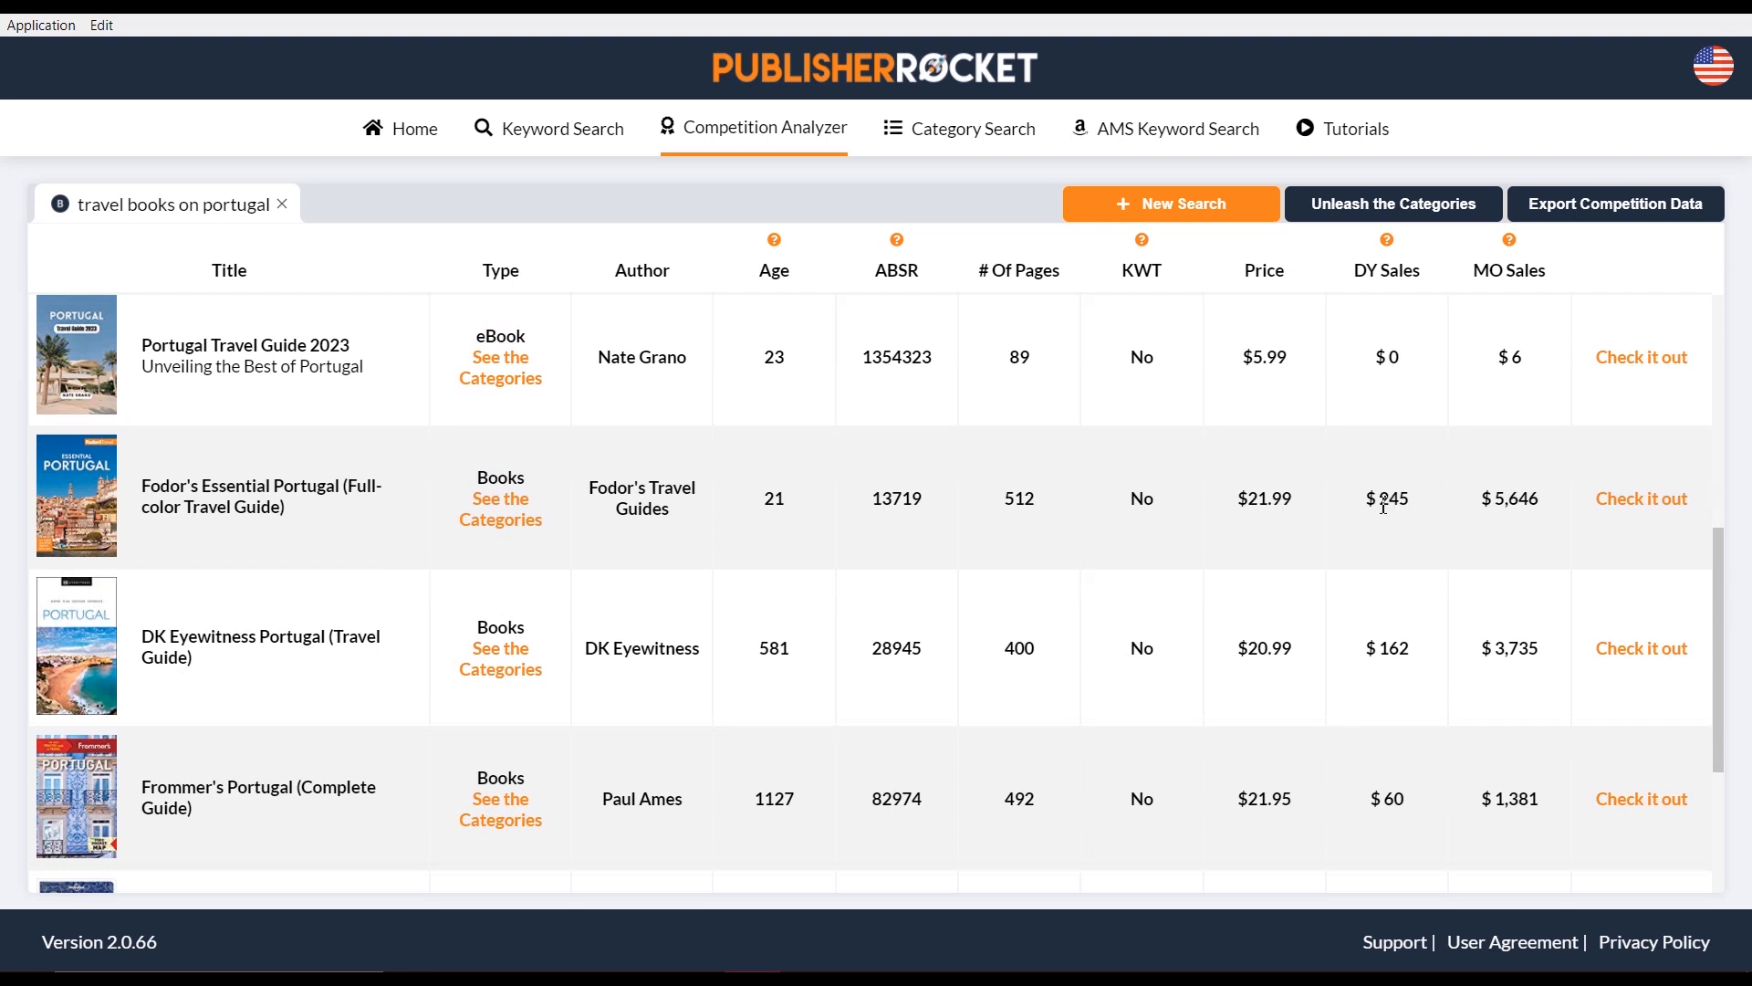
left_click_drag(1398, 503, 1389, 502)
left_click_drag(1515, 501, 1552, 501)
left_click(1558, 507)
mouse_move(1511, 244)
scroll(1513, 815, "down", 3)
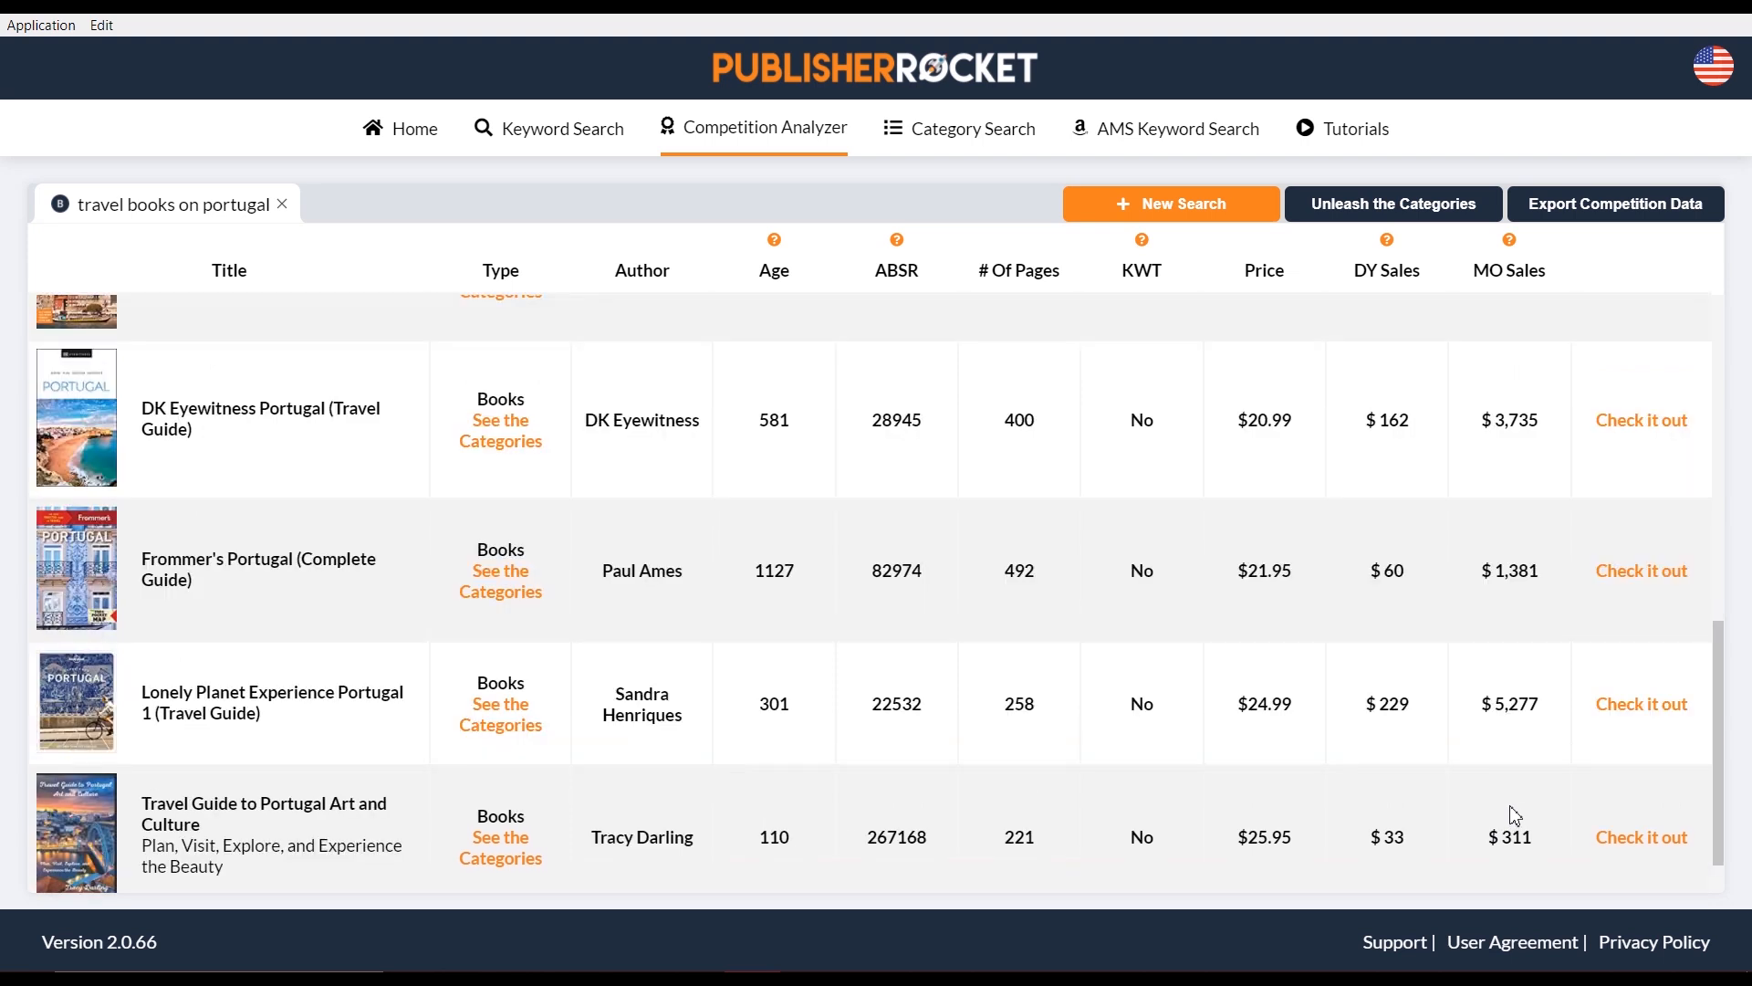
scroll(1520, 762, "down", 1)
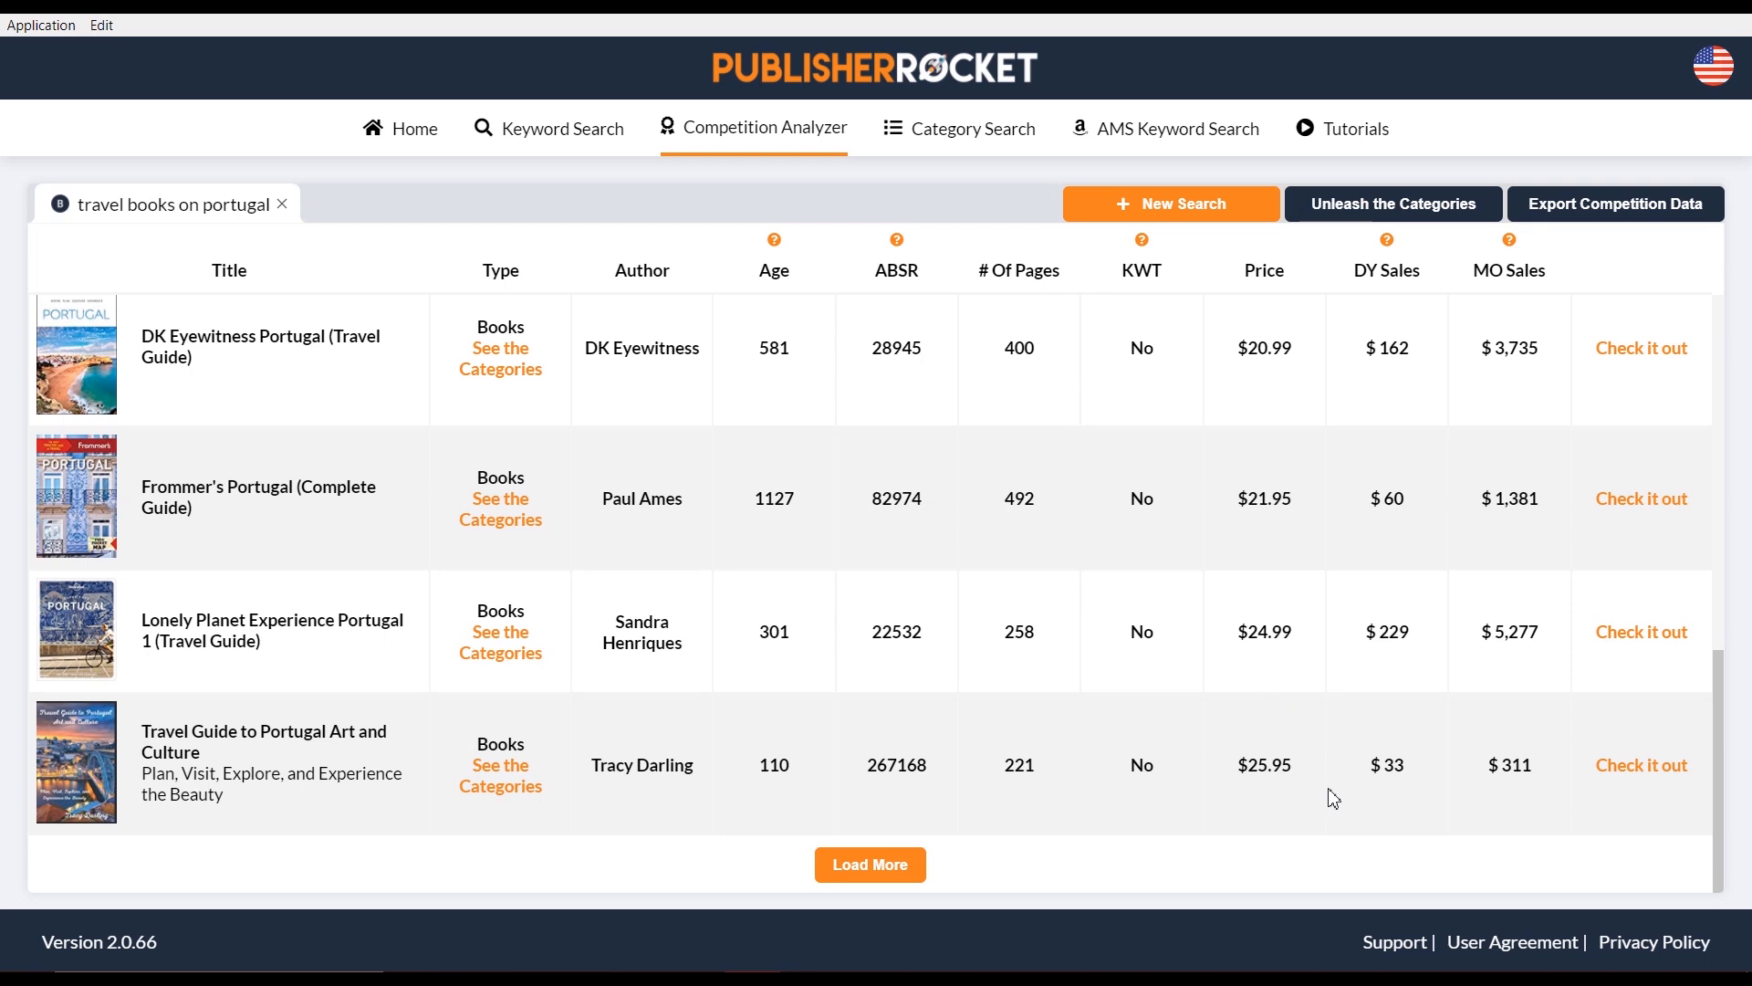
scroll(920, 705, "up", 5)
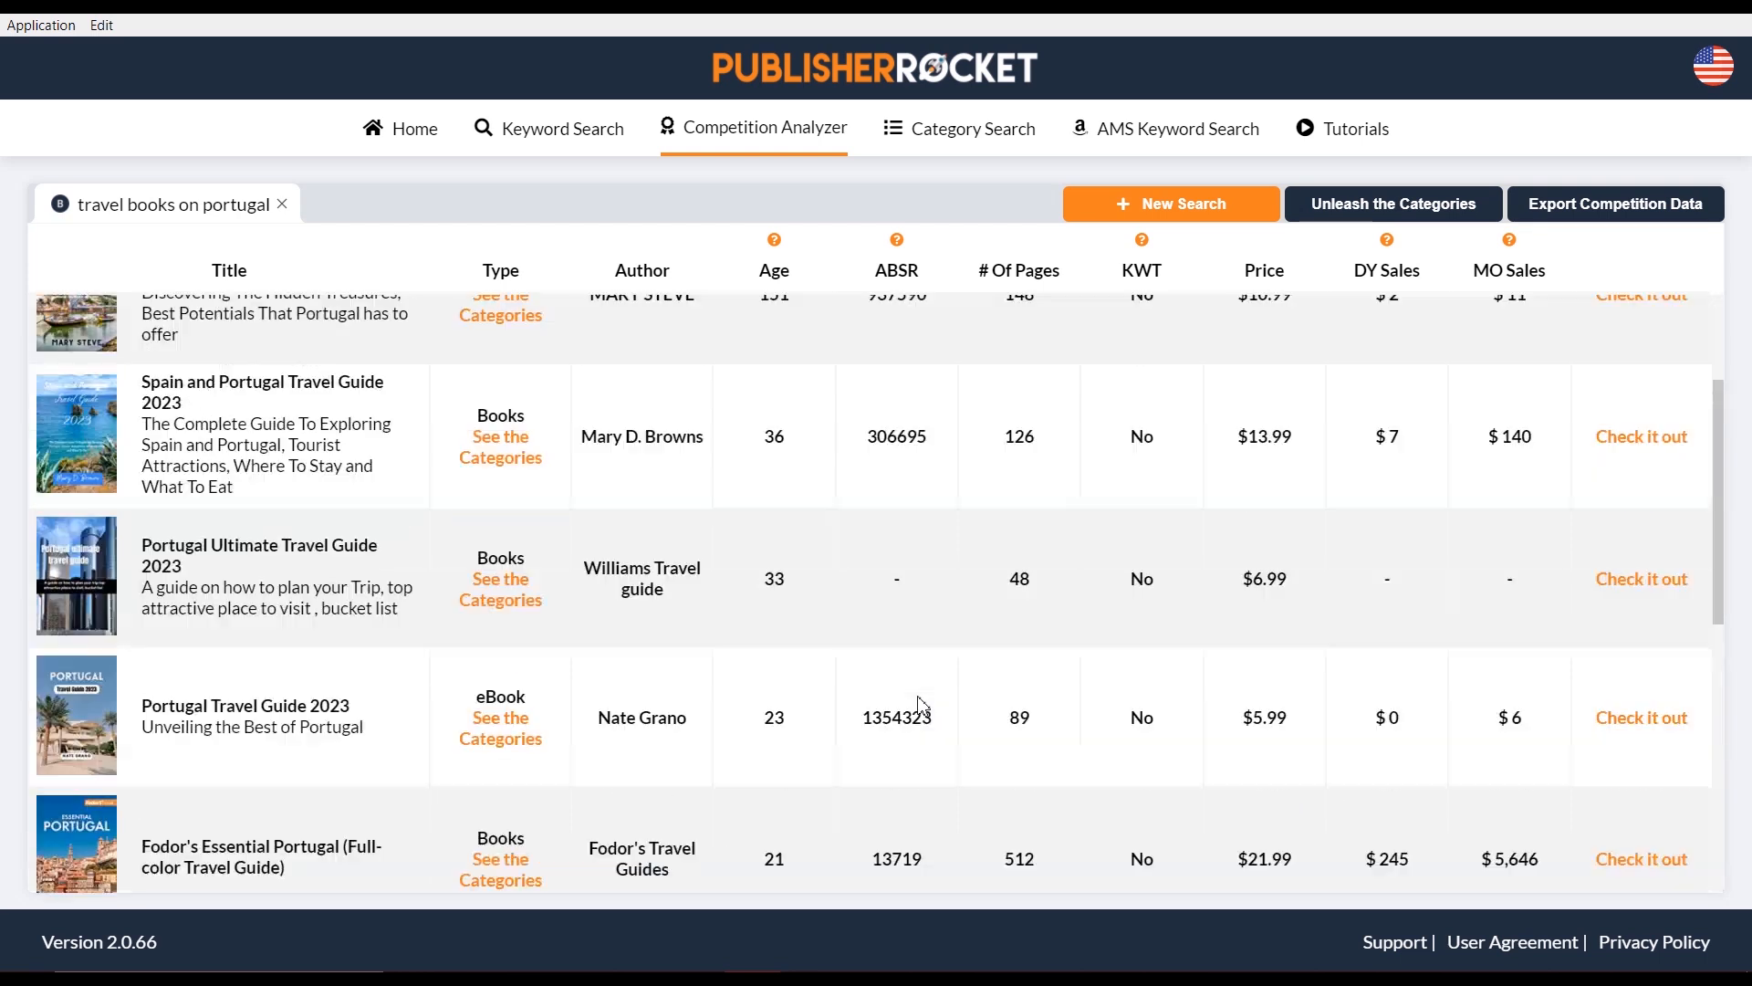
scroll(922, 694, "up", 2)
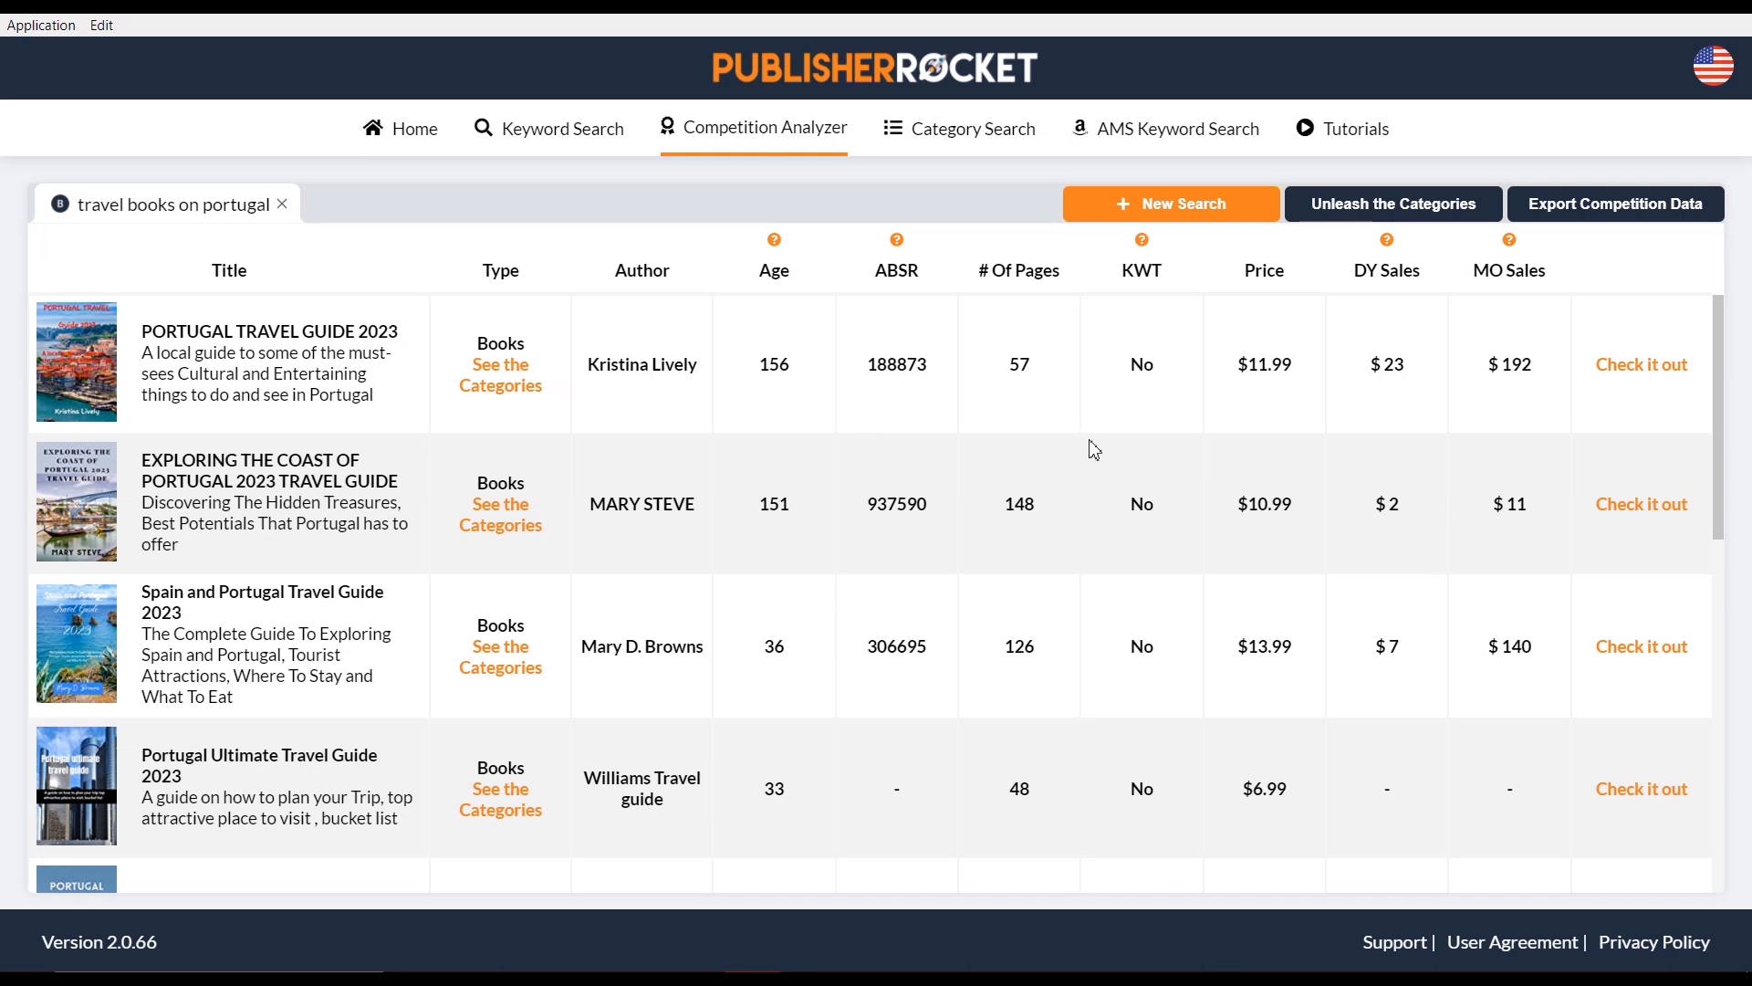
double_click(1019, 366)
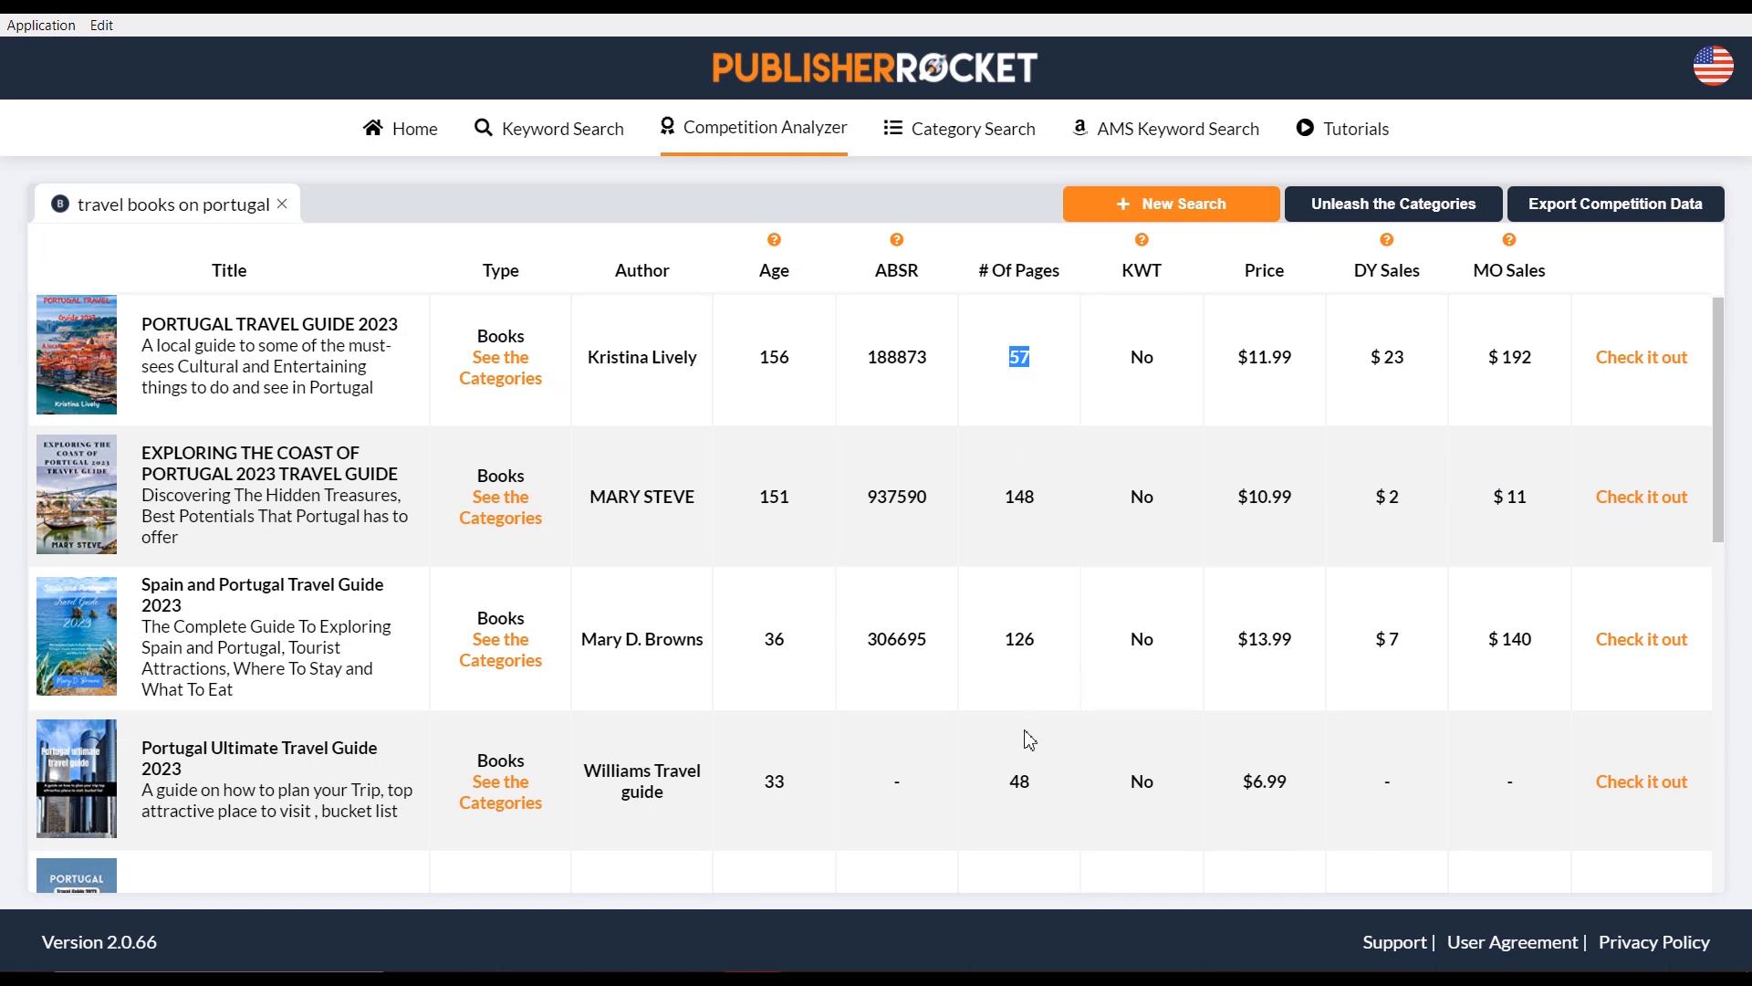
scroll(1025, 735, "down", 3)
scroll(1011, 736, "down", 3)
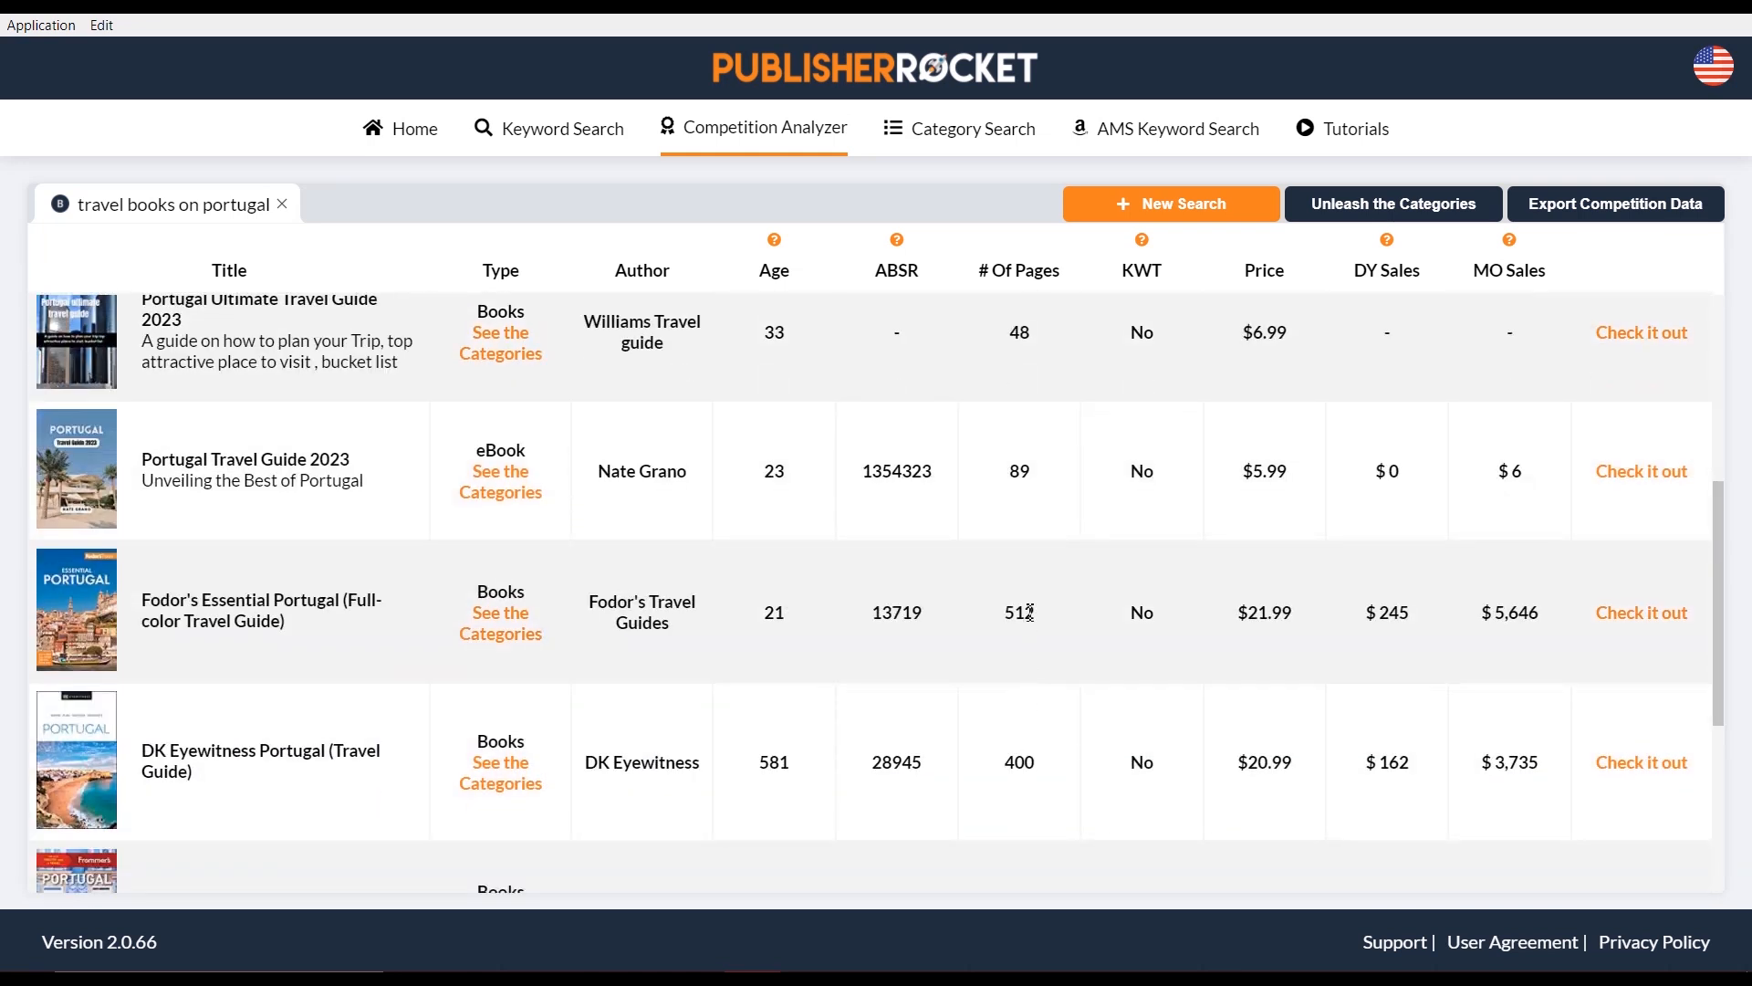
scroll(1029, 638, "down", 3)
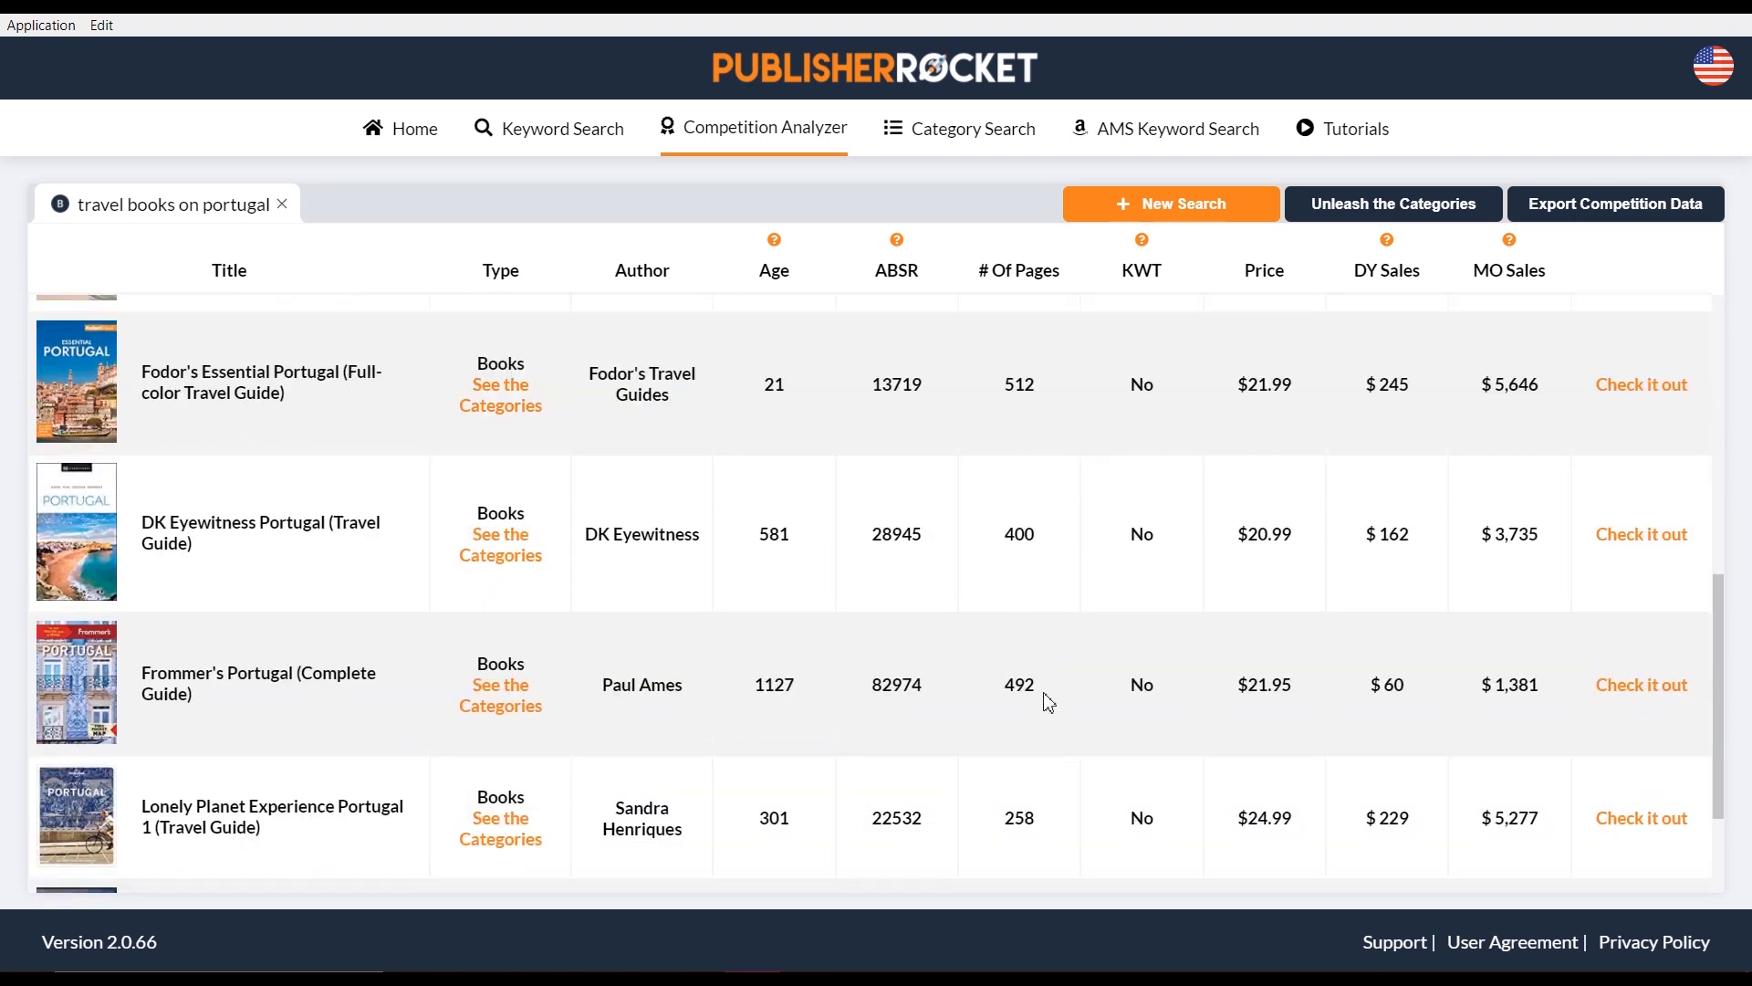
scroll(1013, 632, "down", 2)
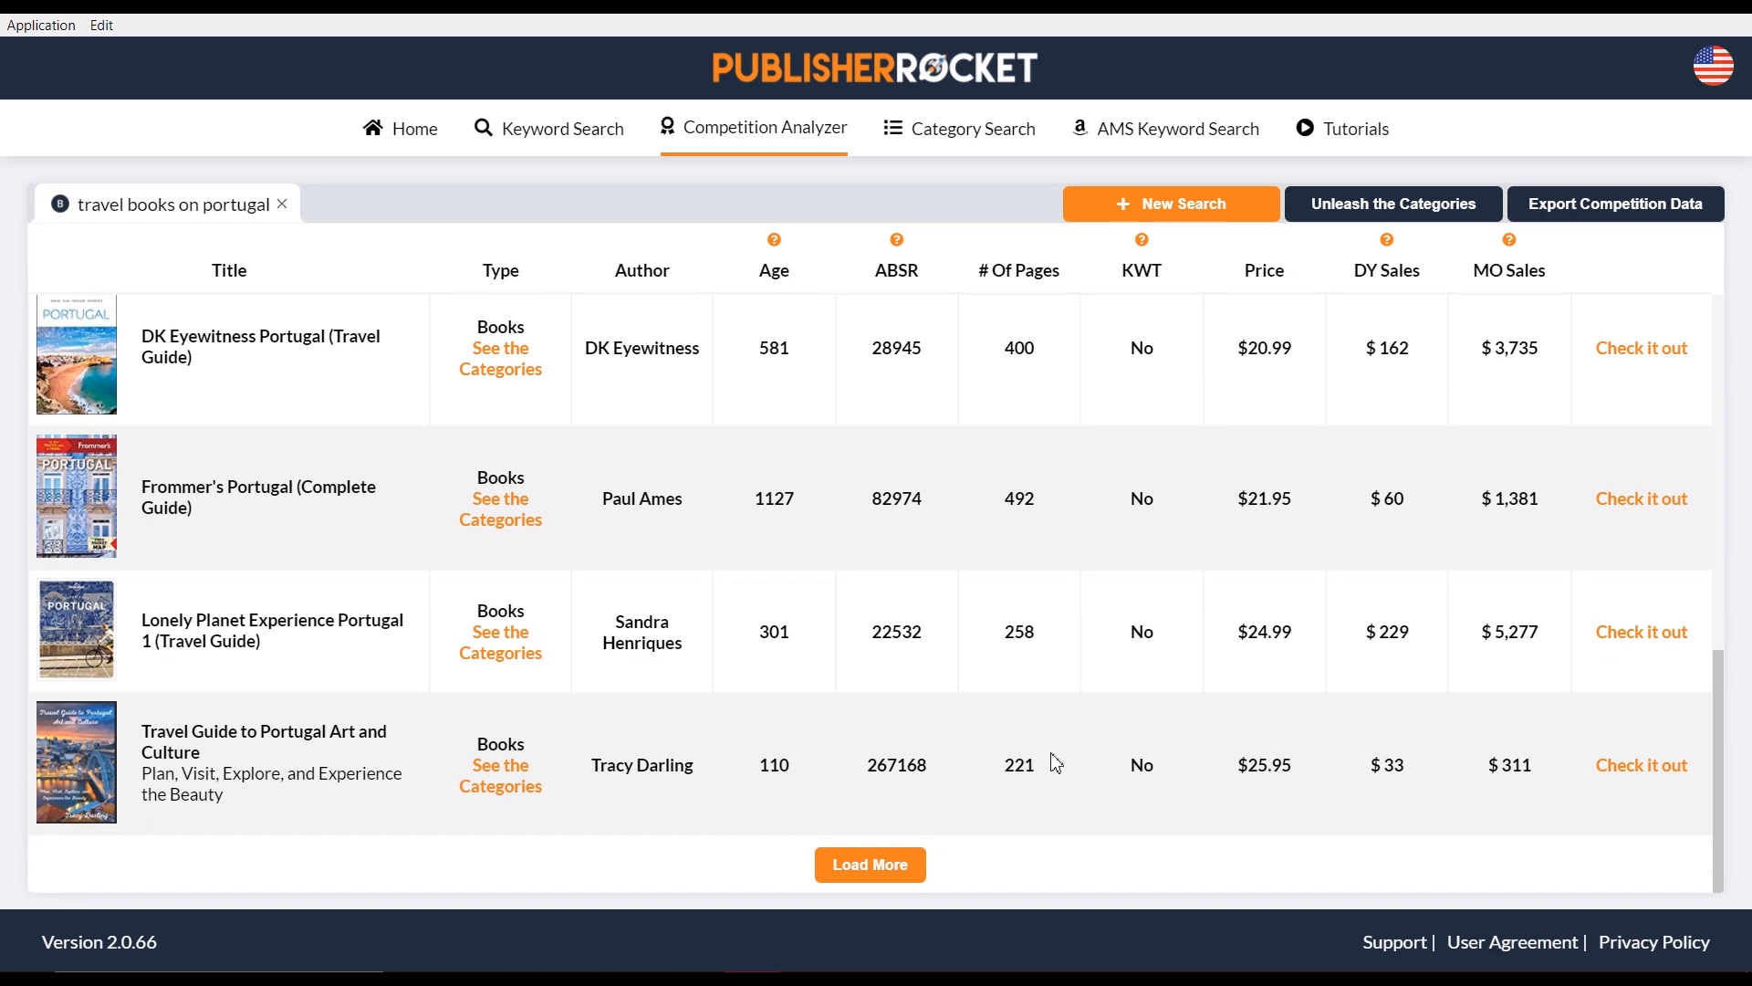
scroll(1056, 762, "up", 3)
scroll(1050, 746, "up", 1)
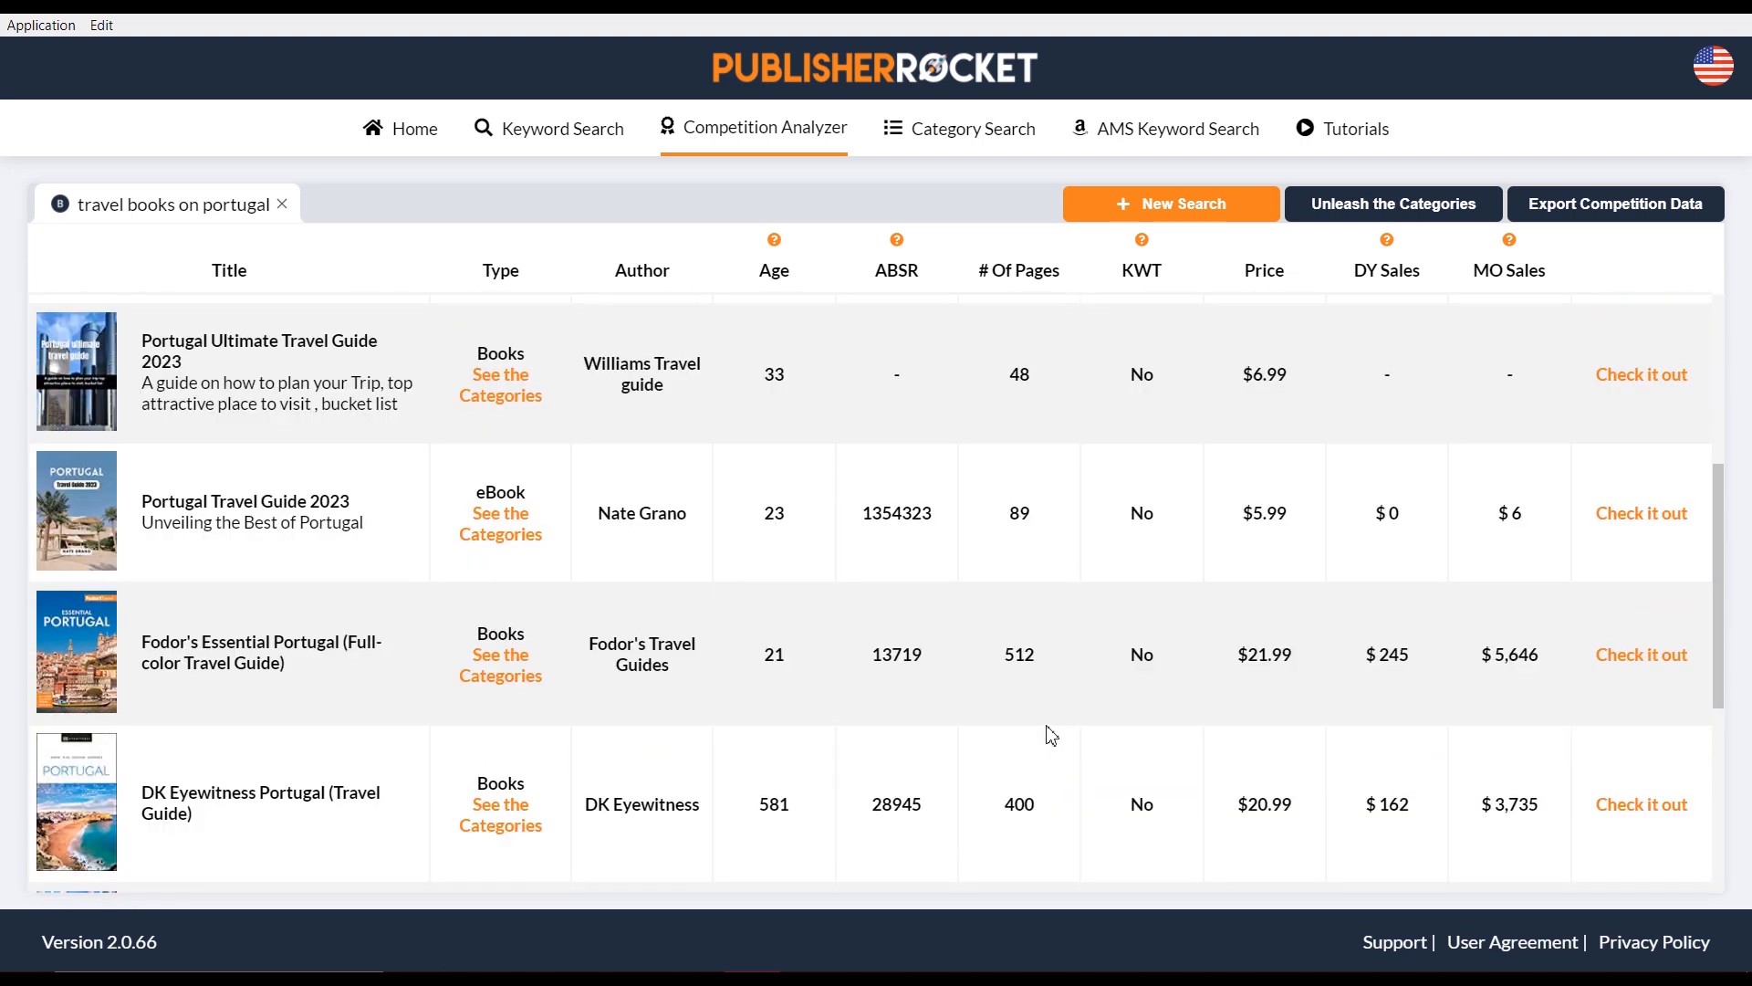
scroll(1041, 697, "up", 3)
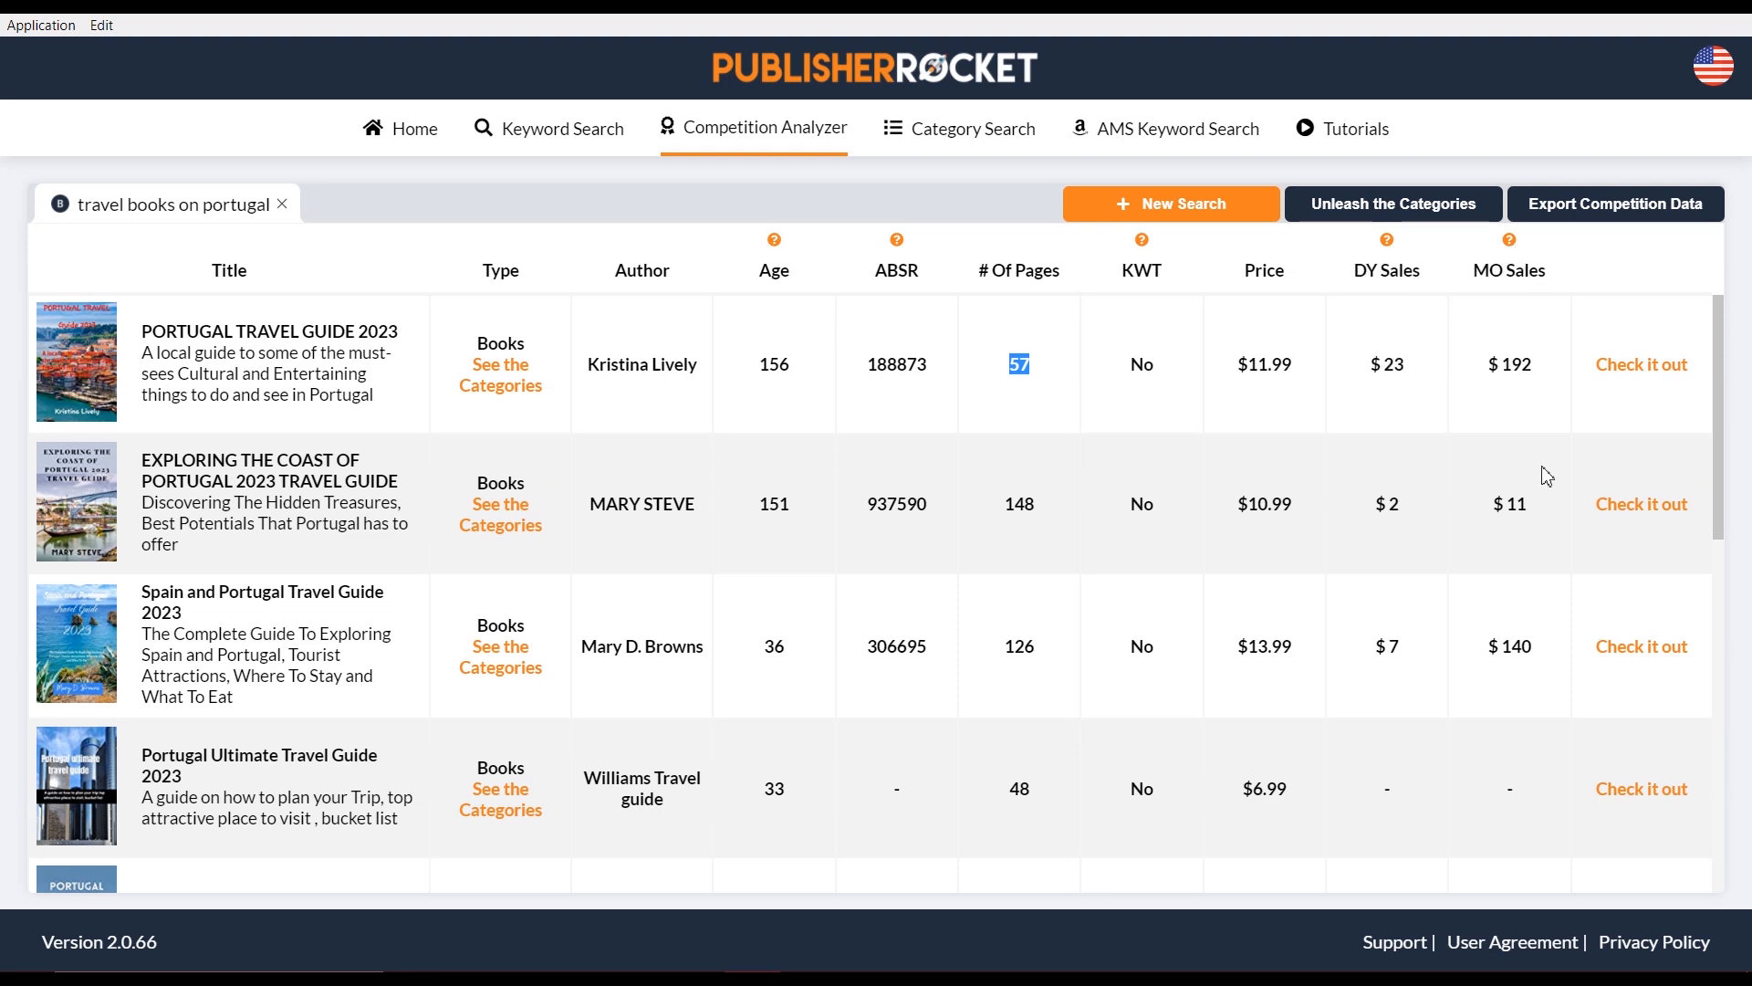
scroll(1536, 548, "down", 5)
scroll(1514, 516, "up", 4)
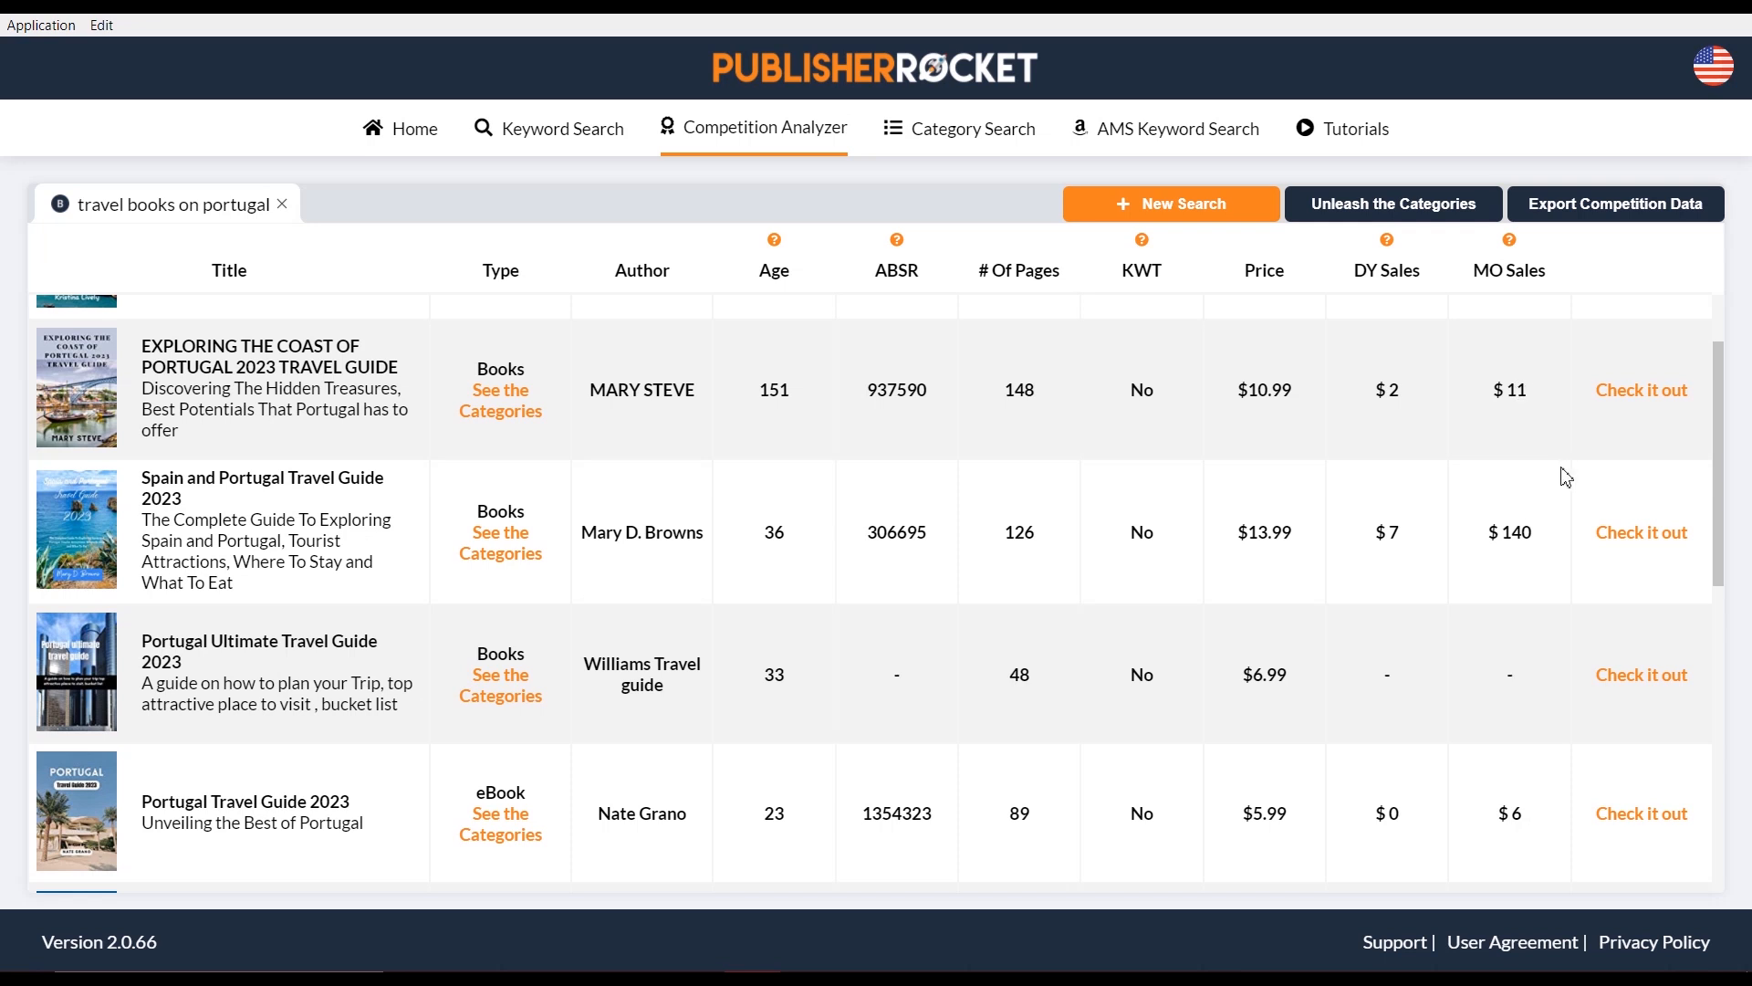
scroll(1560, 472, "down", 5)
scroll(1469, 479, "up", 4)
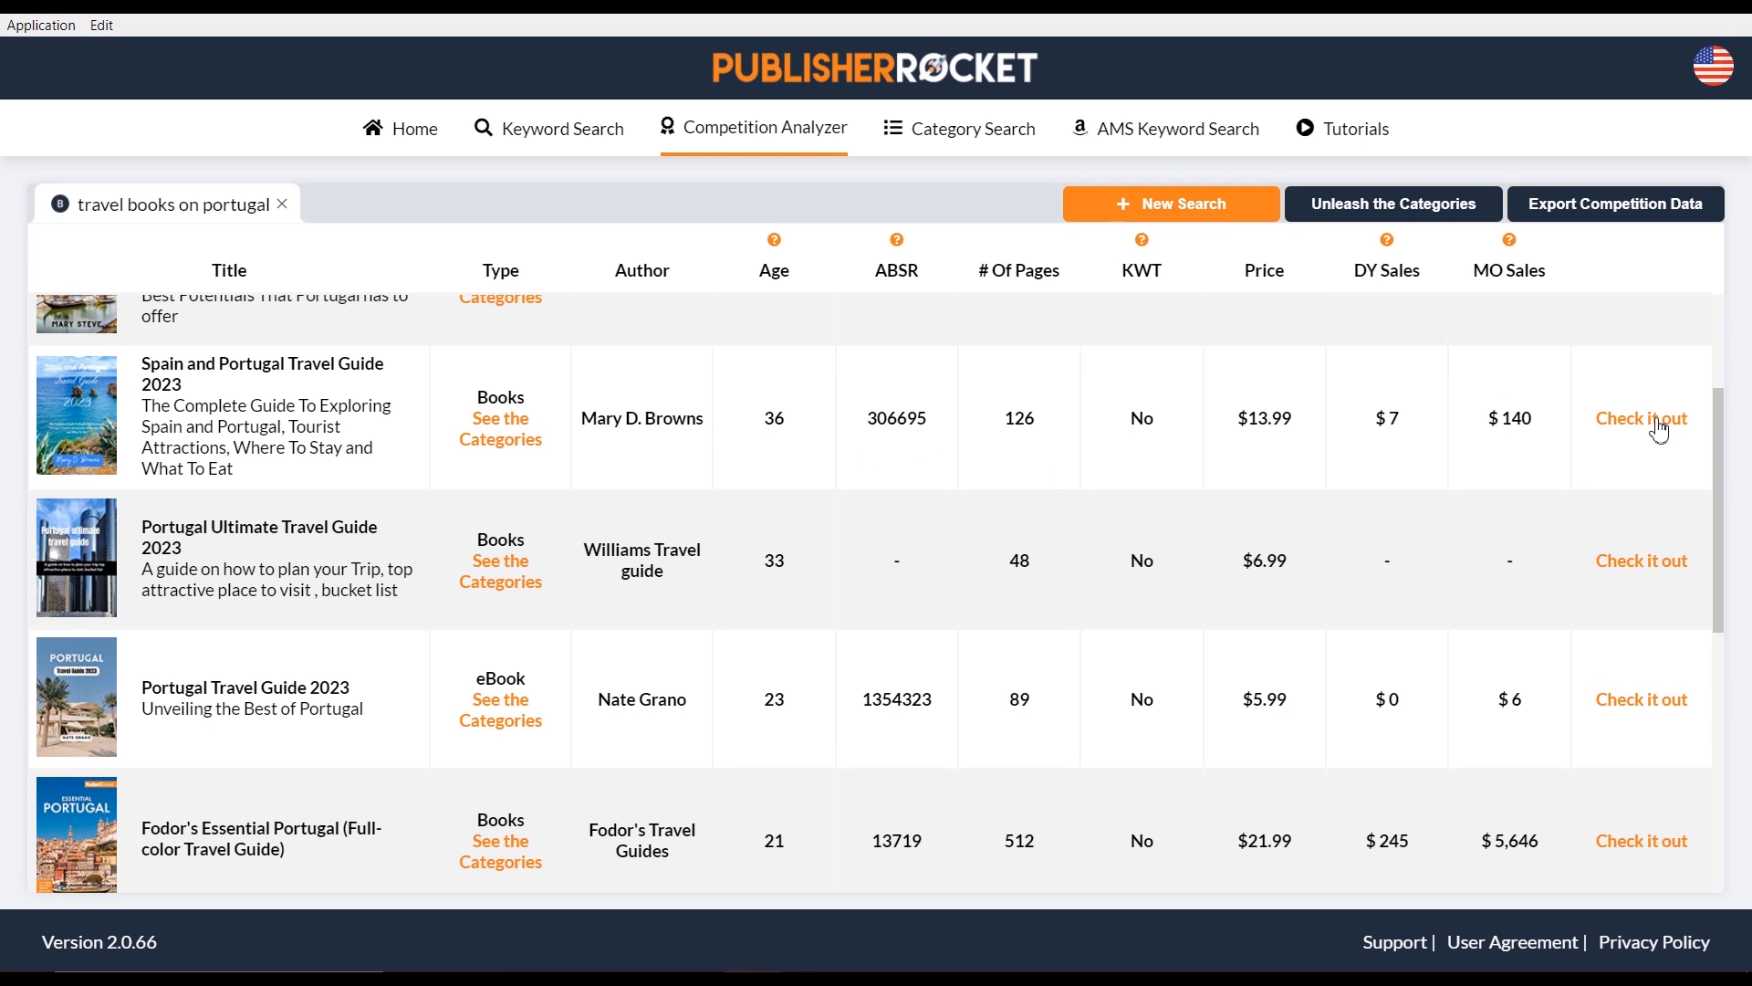
scroll(1642, 436, "up", 2)
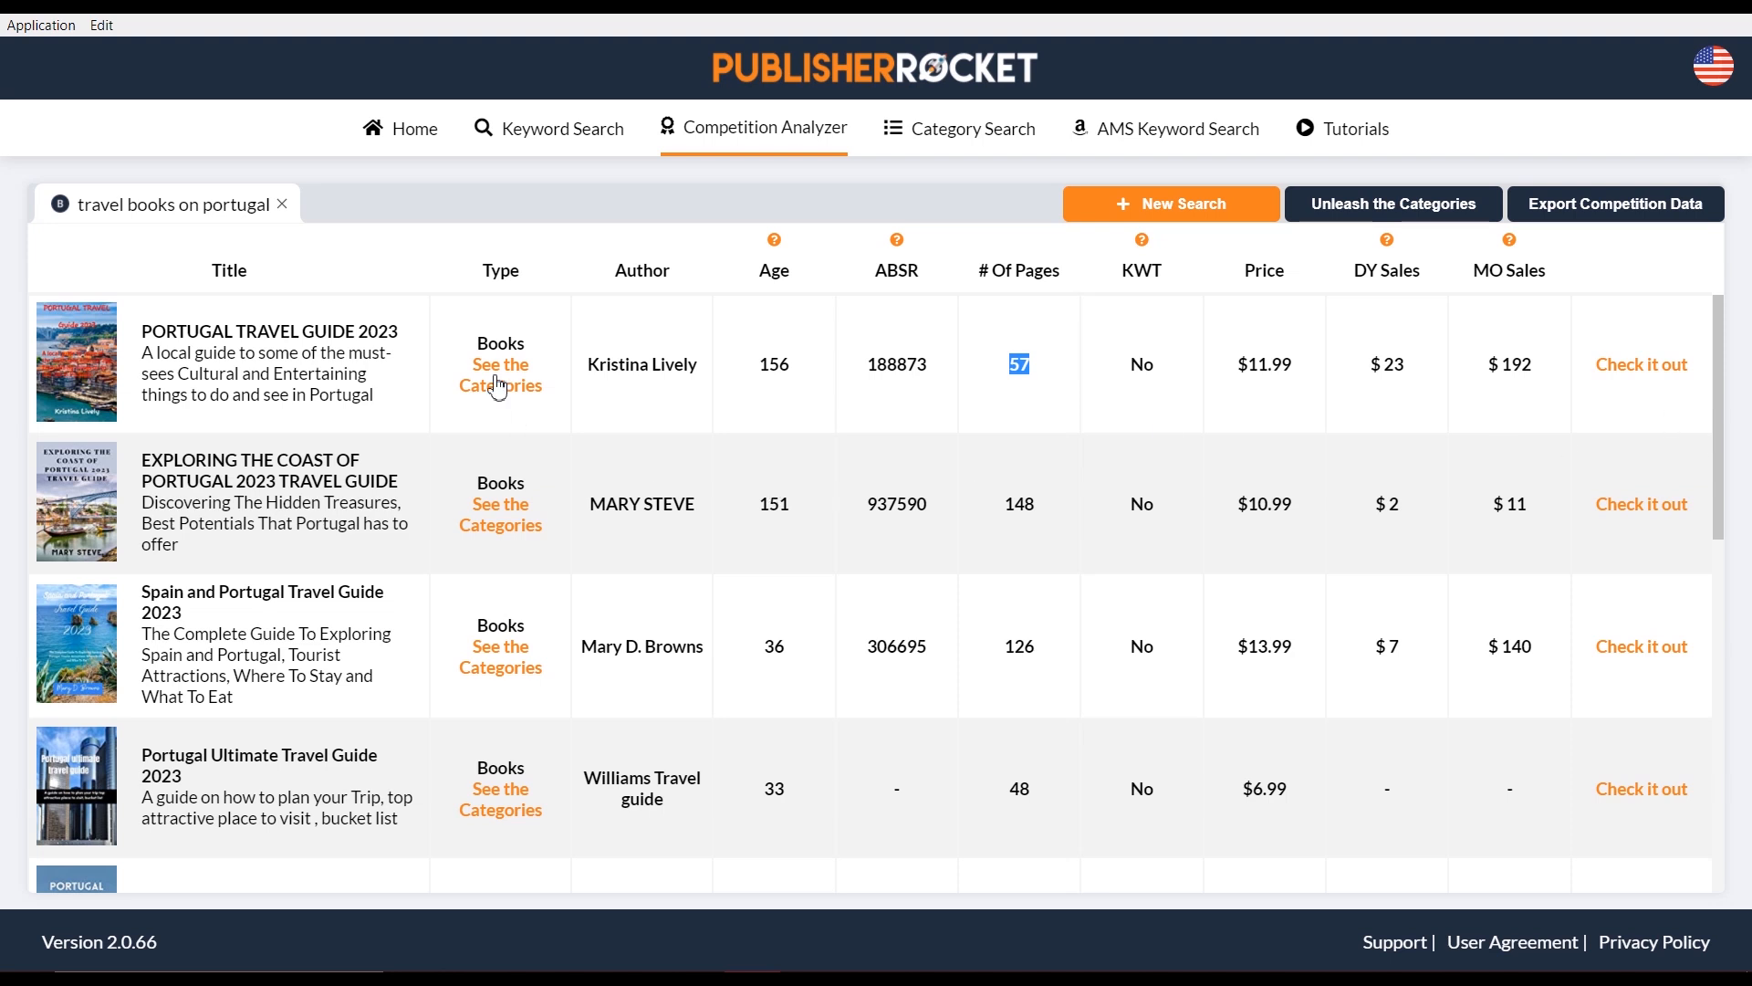
scroll(500, 390, "down", 3)
scroll(547, 442, "down", 3)
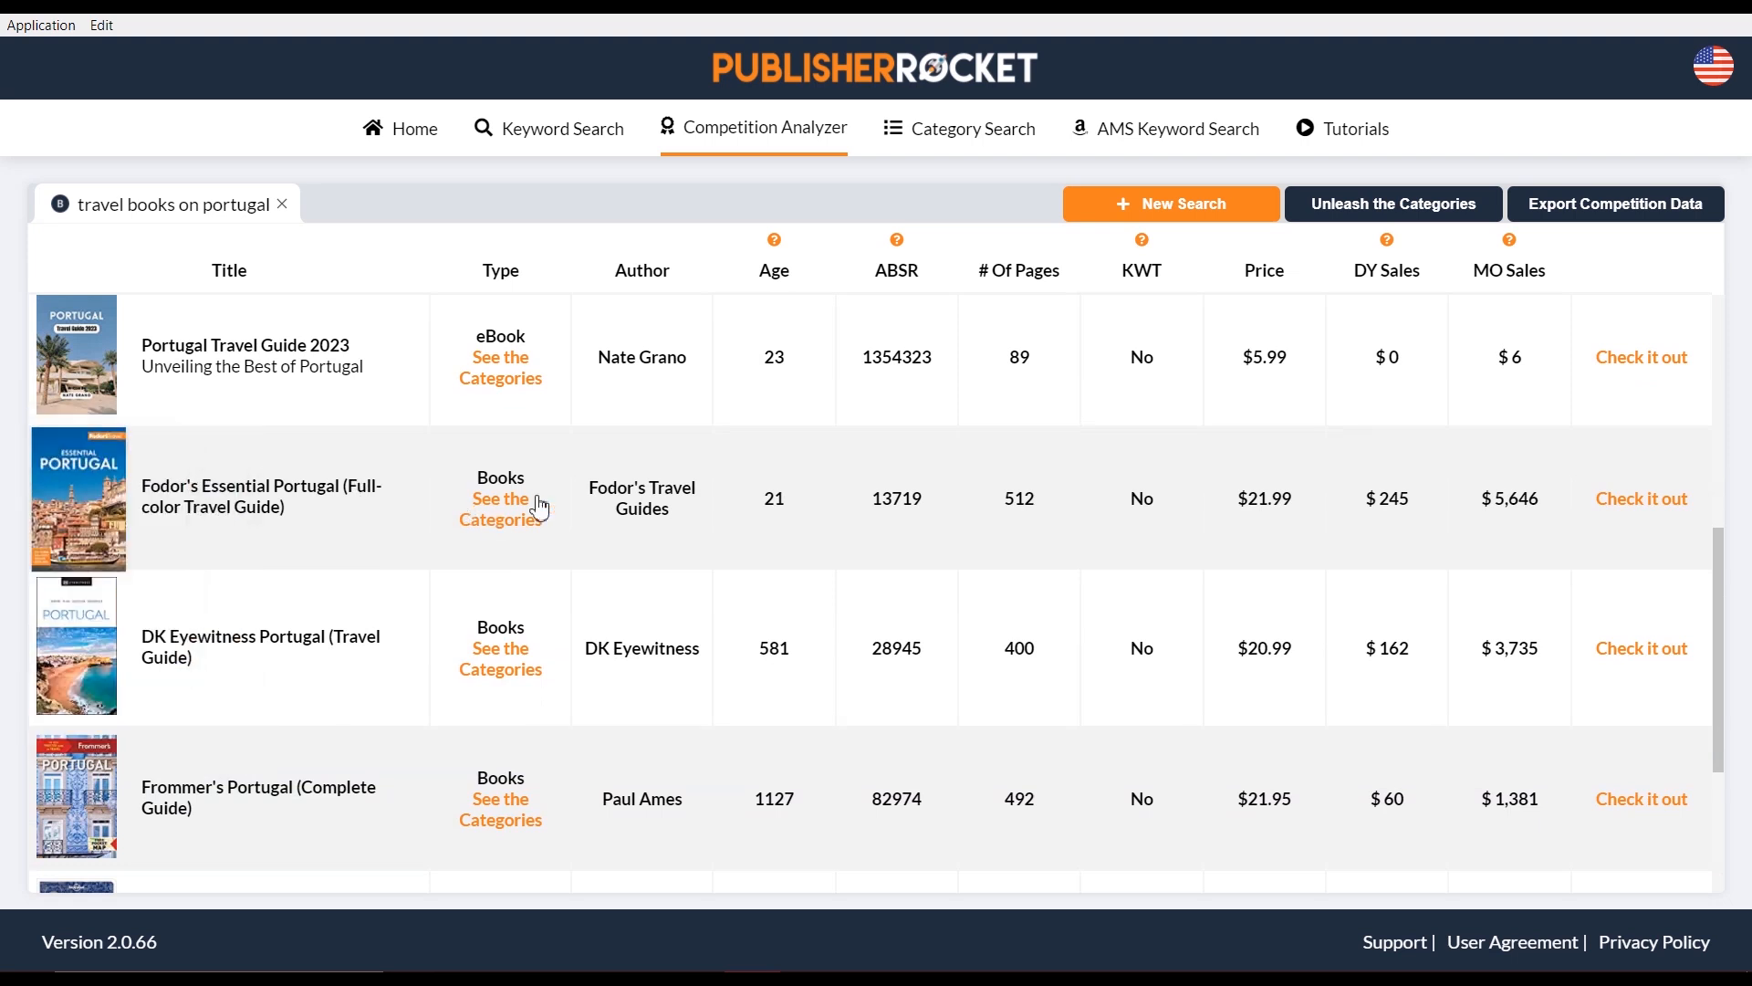
mouse_move(101, 507)
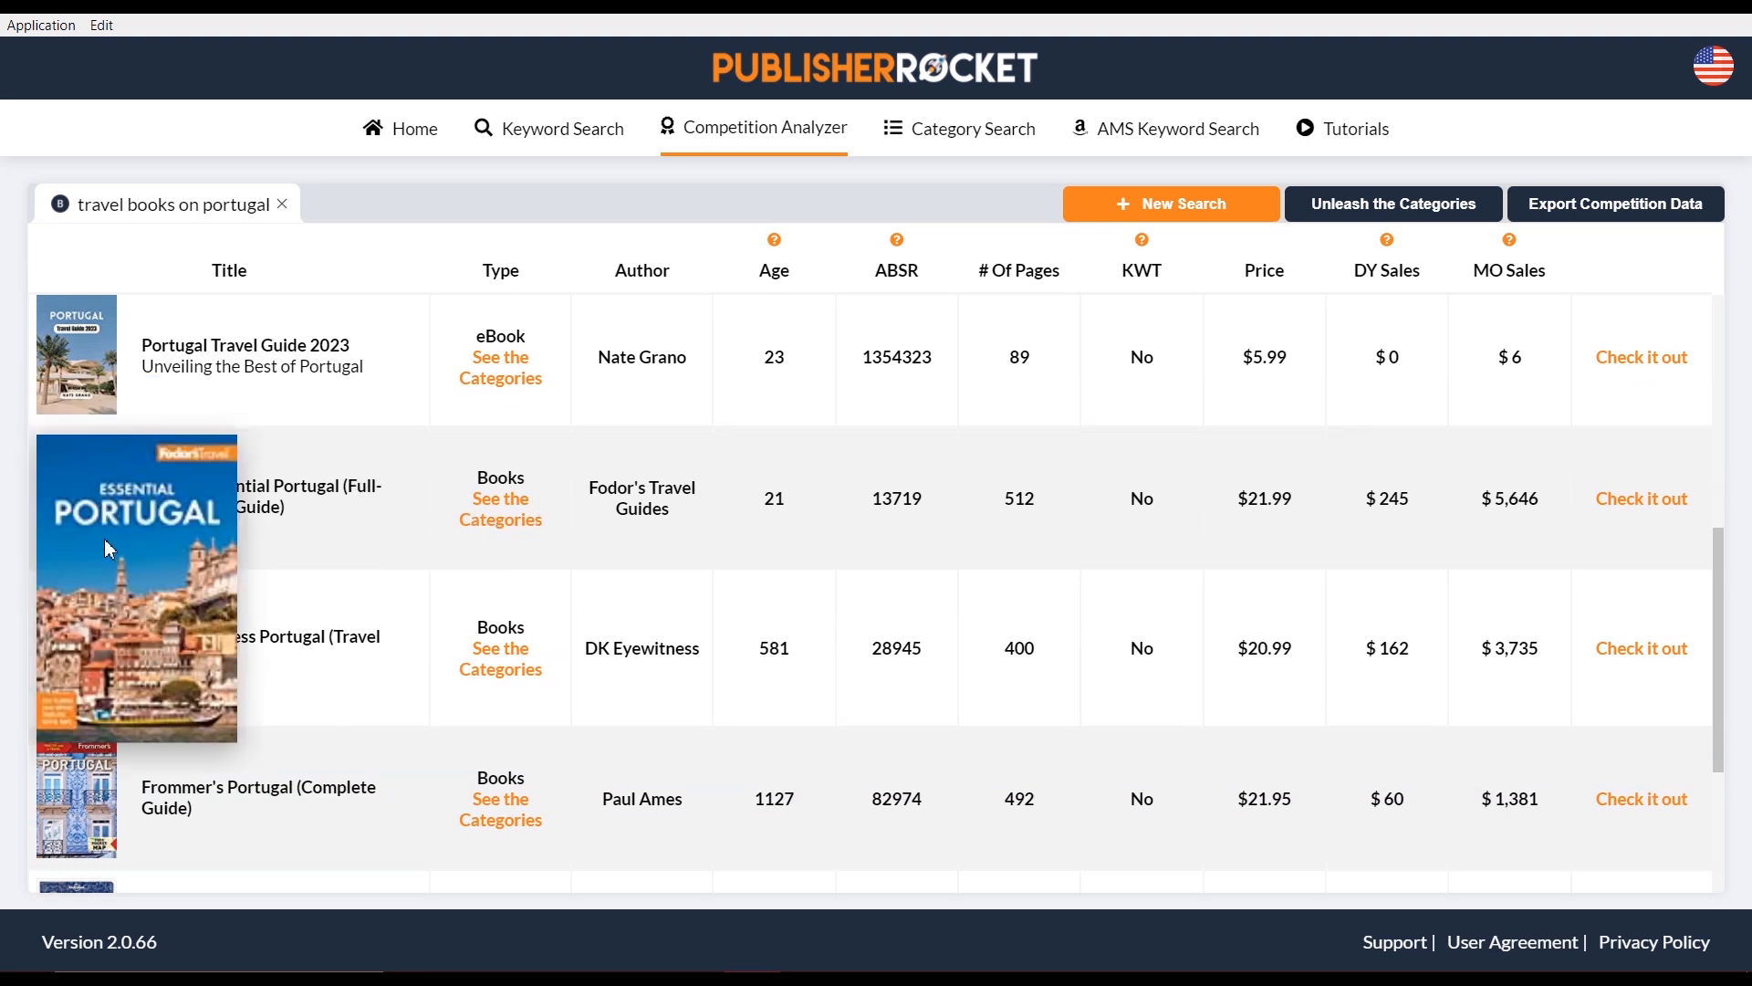
double_click(502, 534)
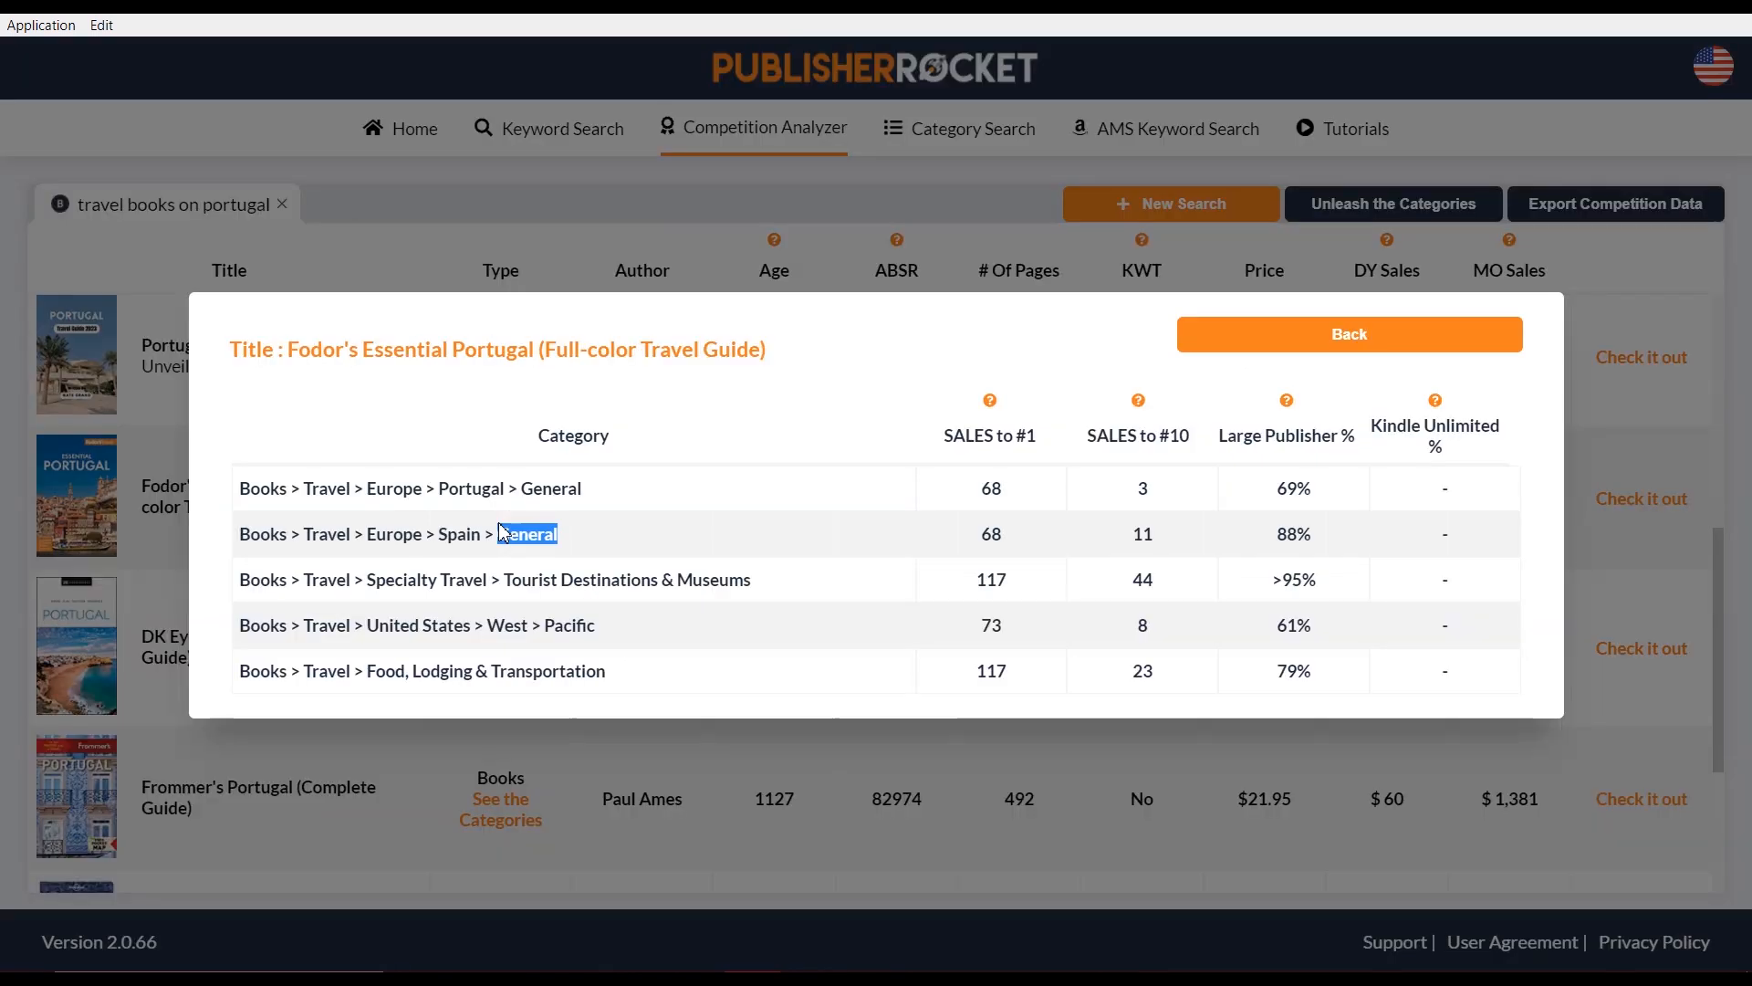
left_click(862, 557)
left_click(1010, 501)
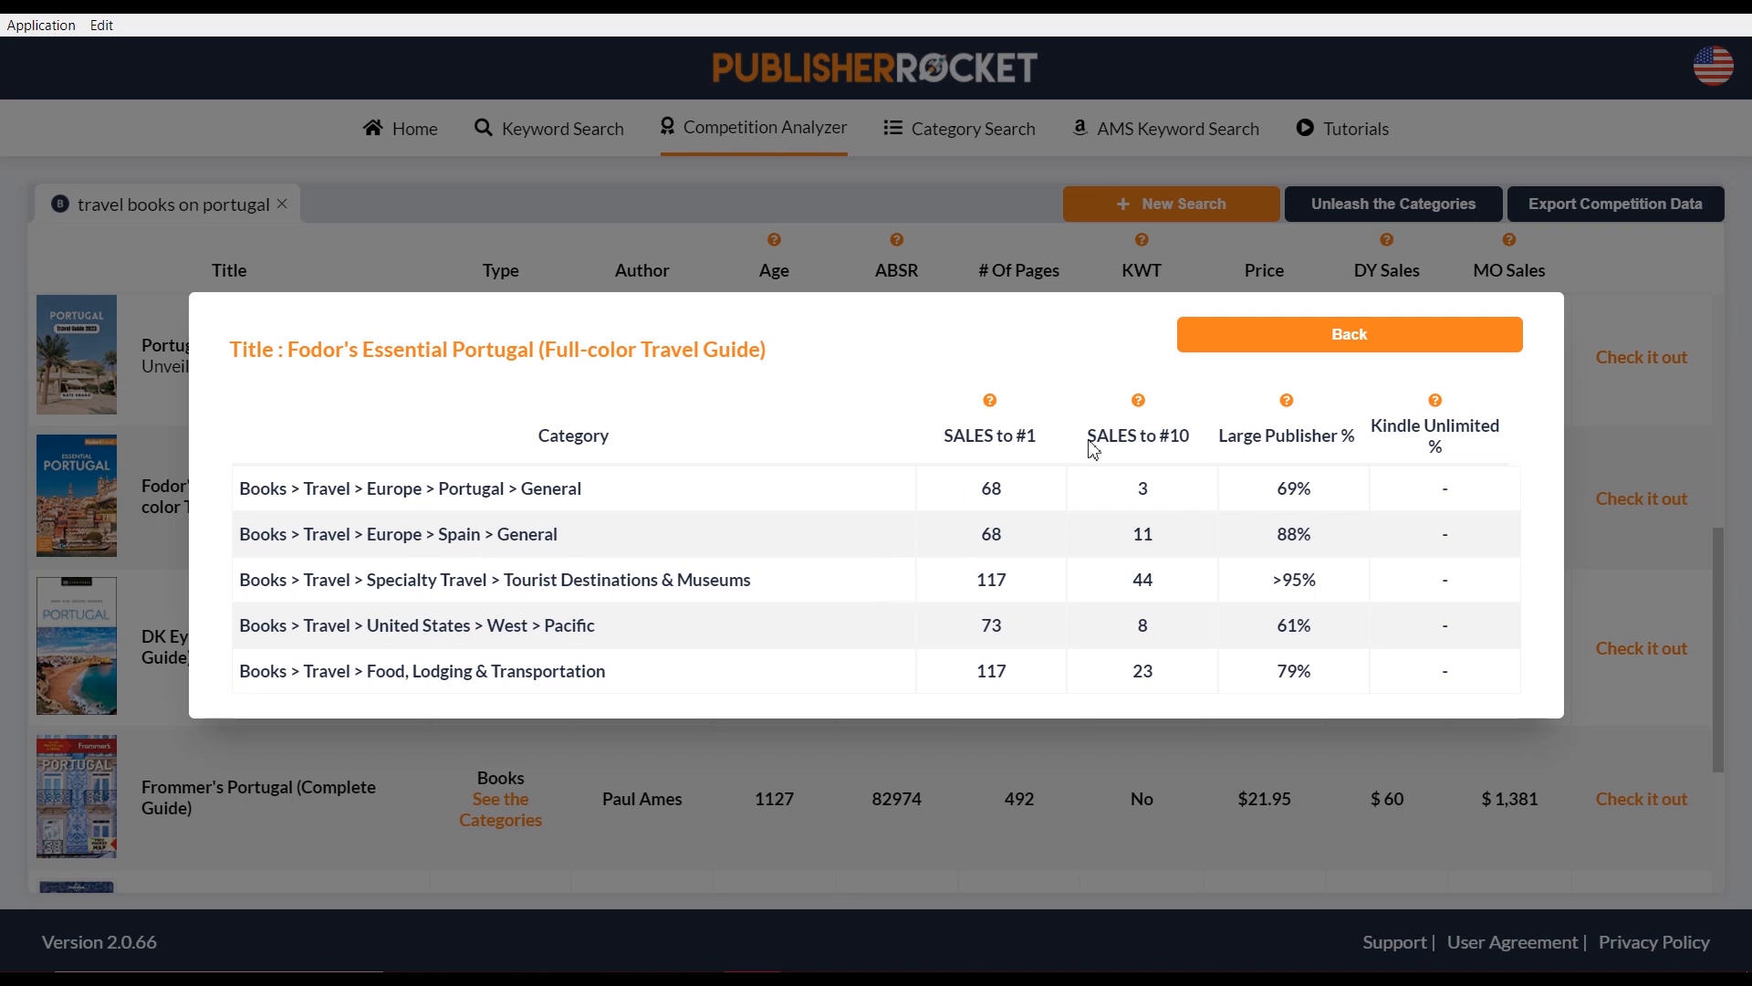
left_click(1232, 353)
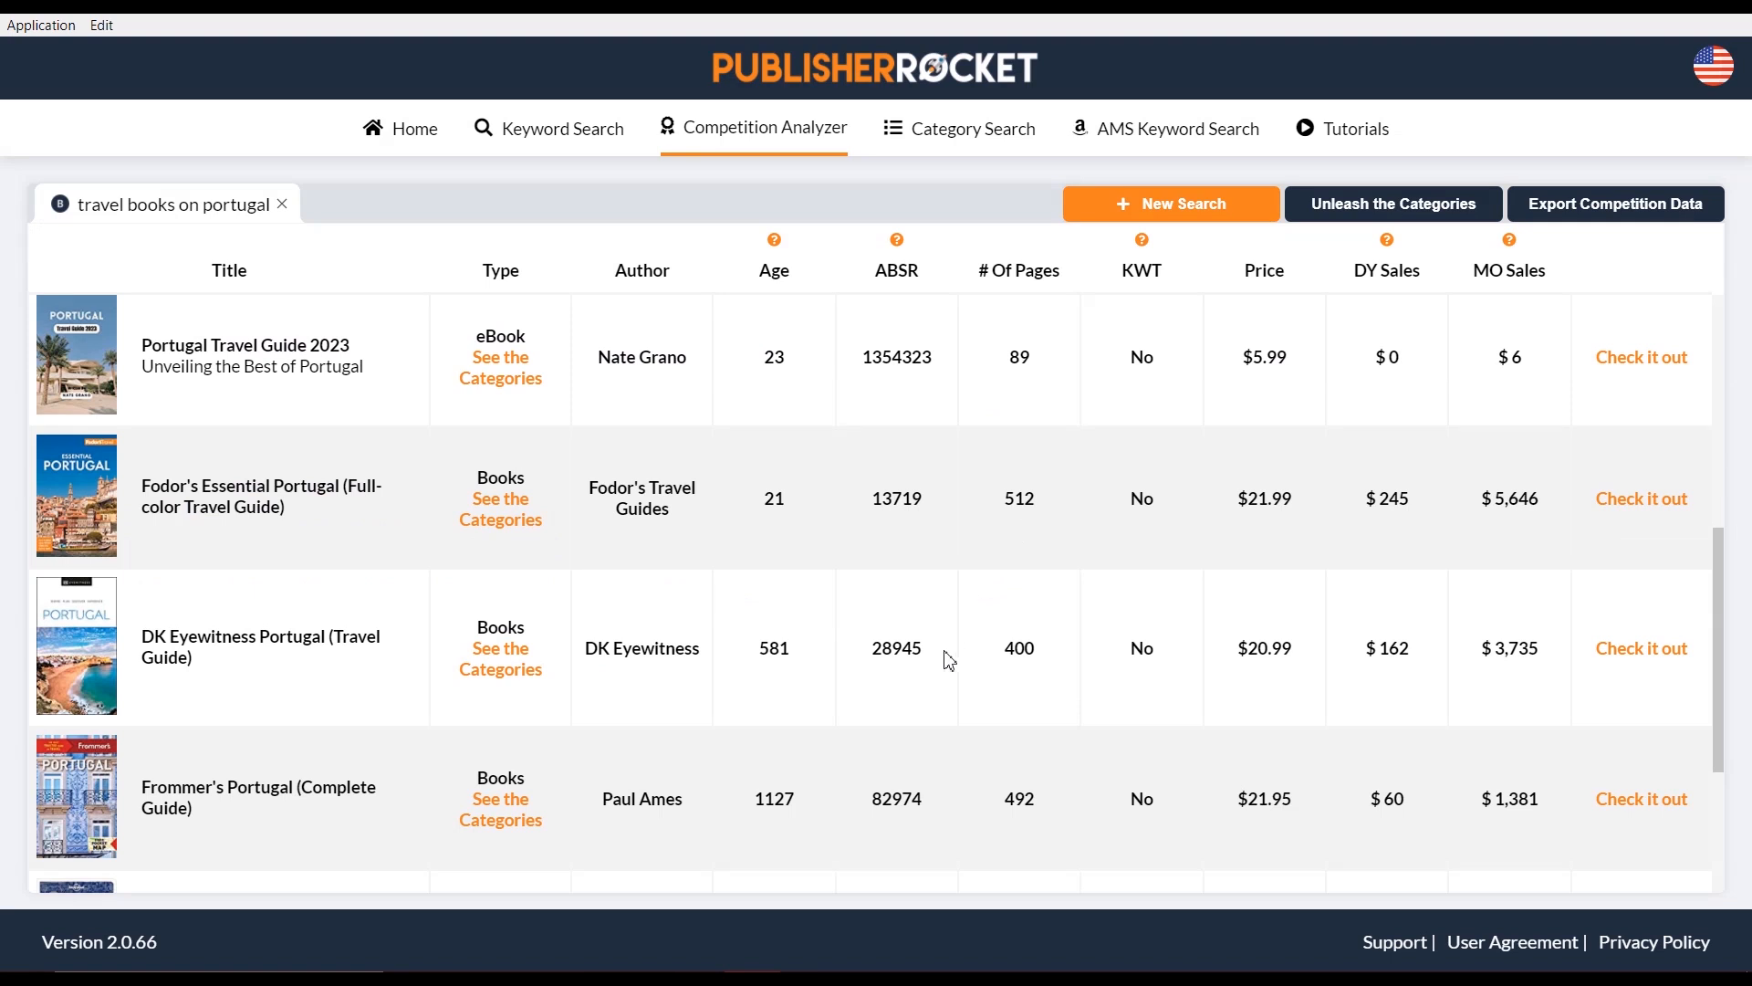
Unleash the categories for all competing books, showing Portugal > General needs 68 sales to #1
scroll(696, 649, "up", 6)
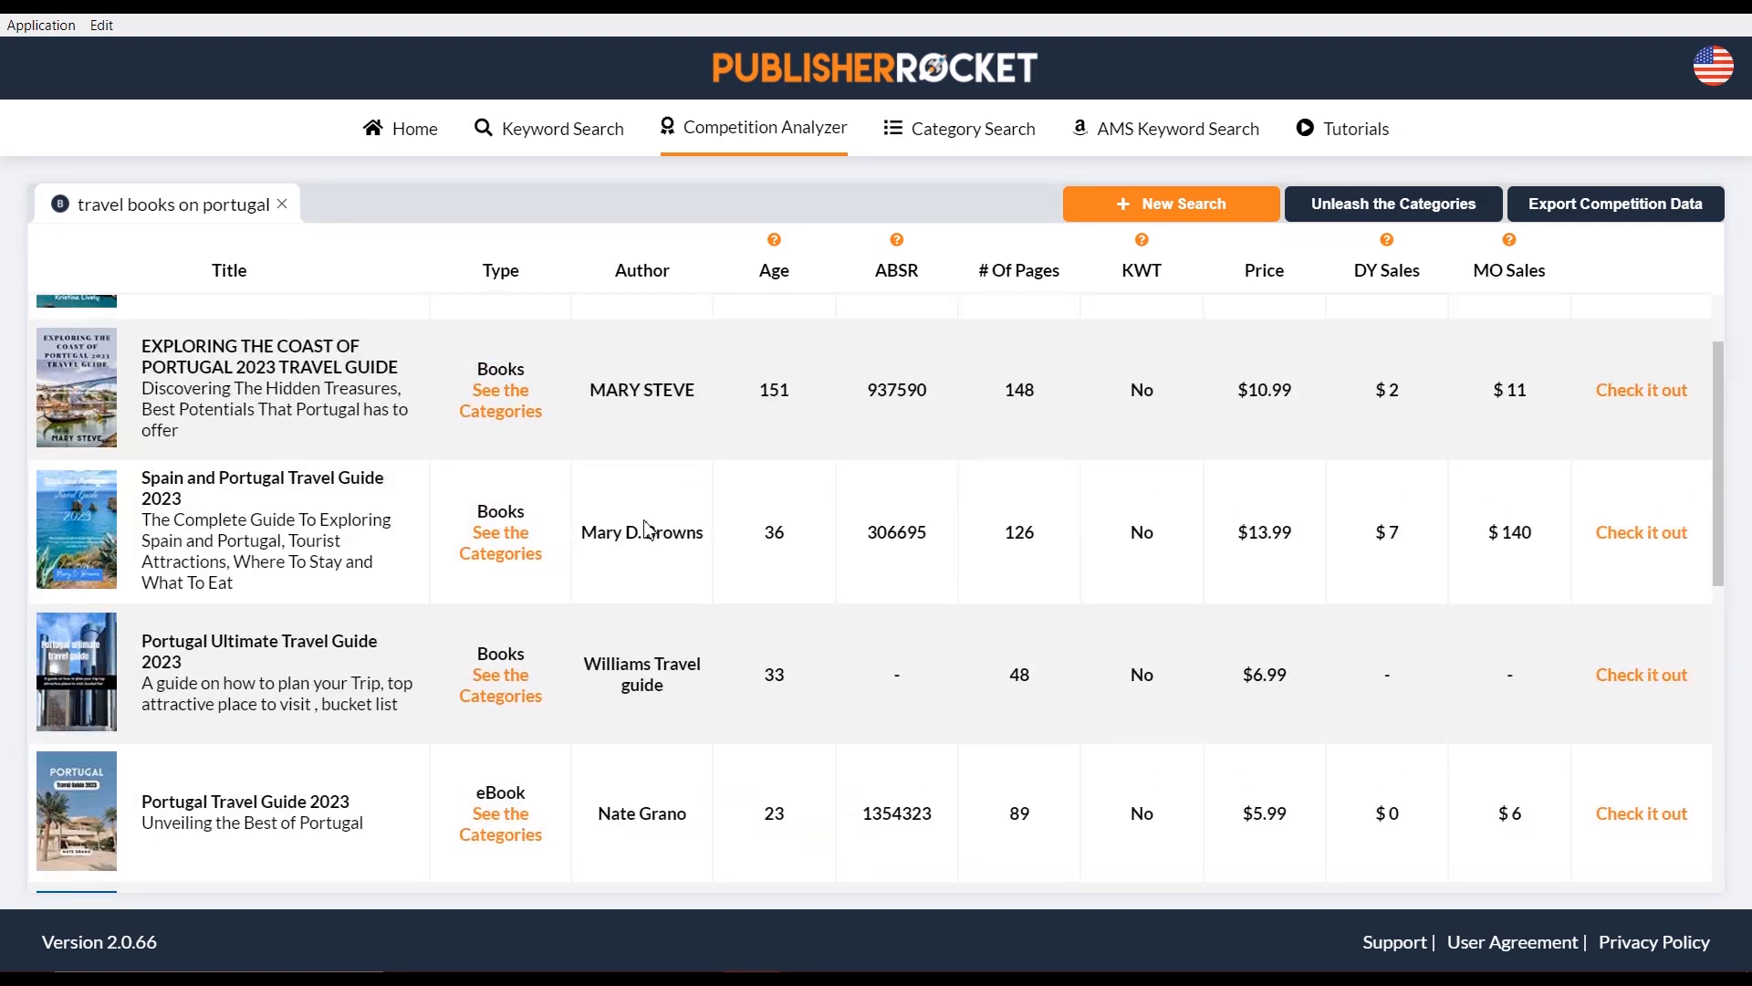
scroll(712, 475, "down", 7)
scroll(728, 500, "down", 3)
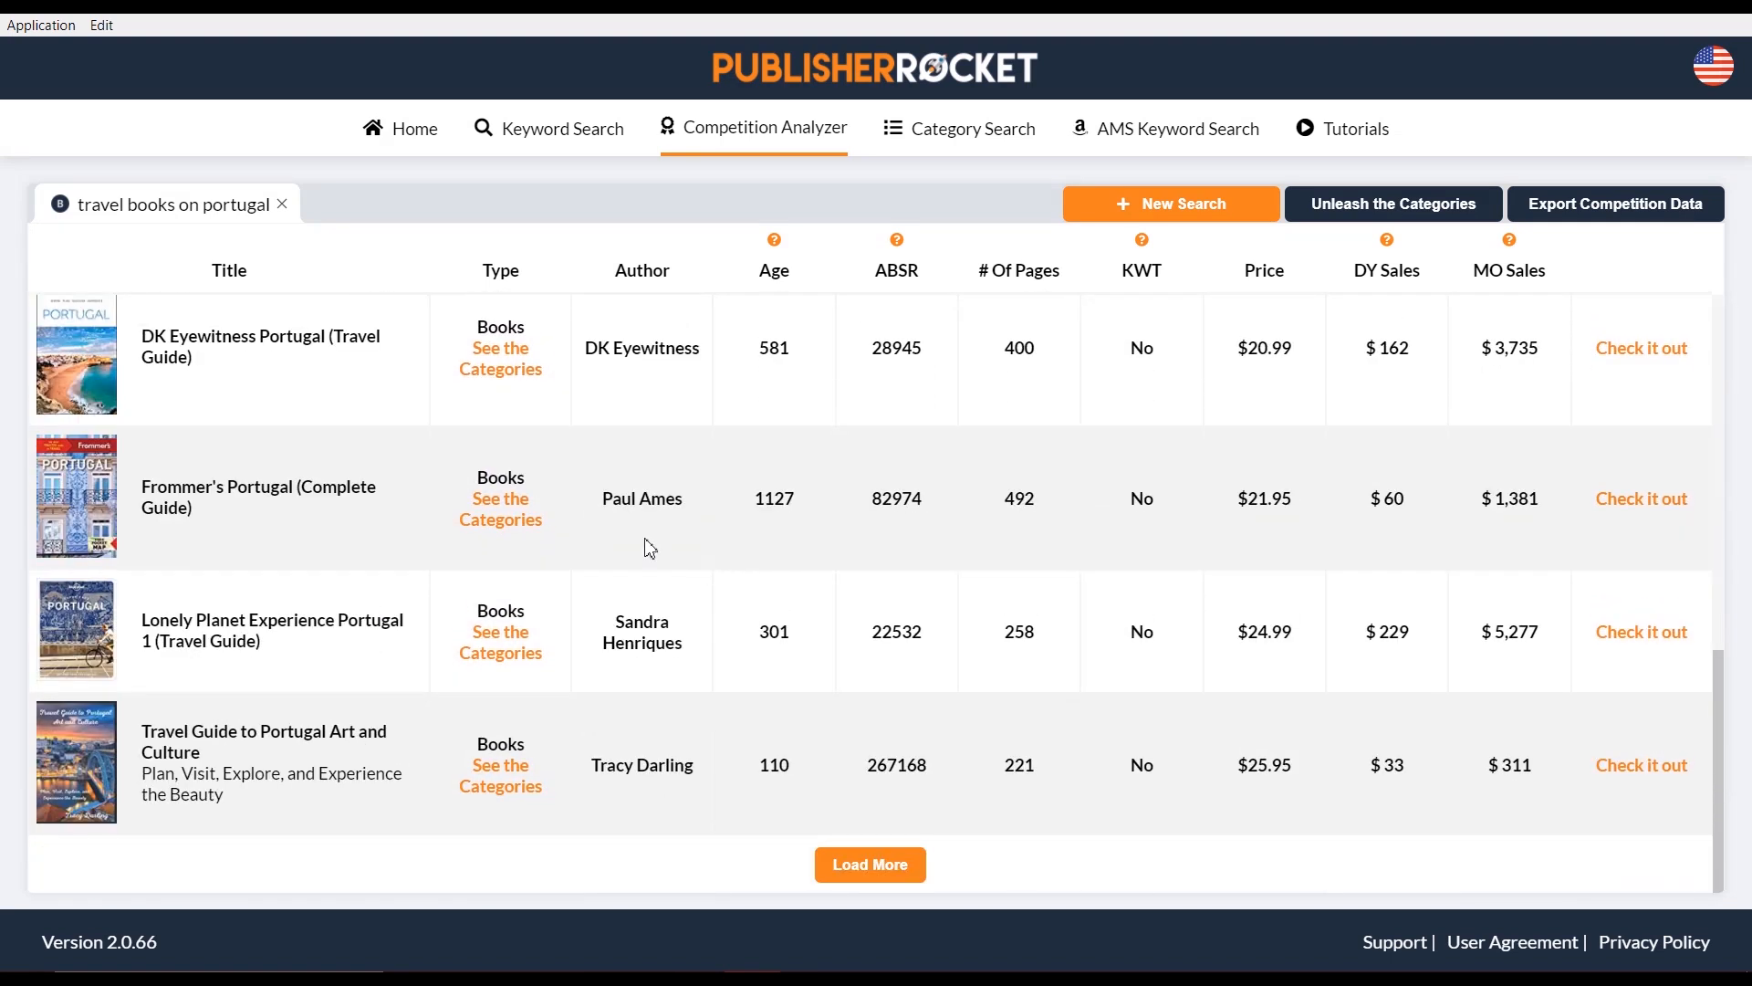
left_click(1376, 215)
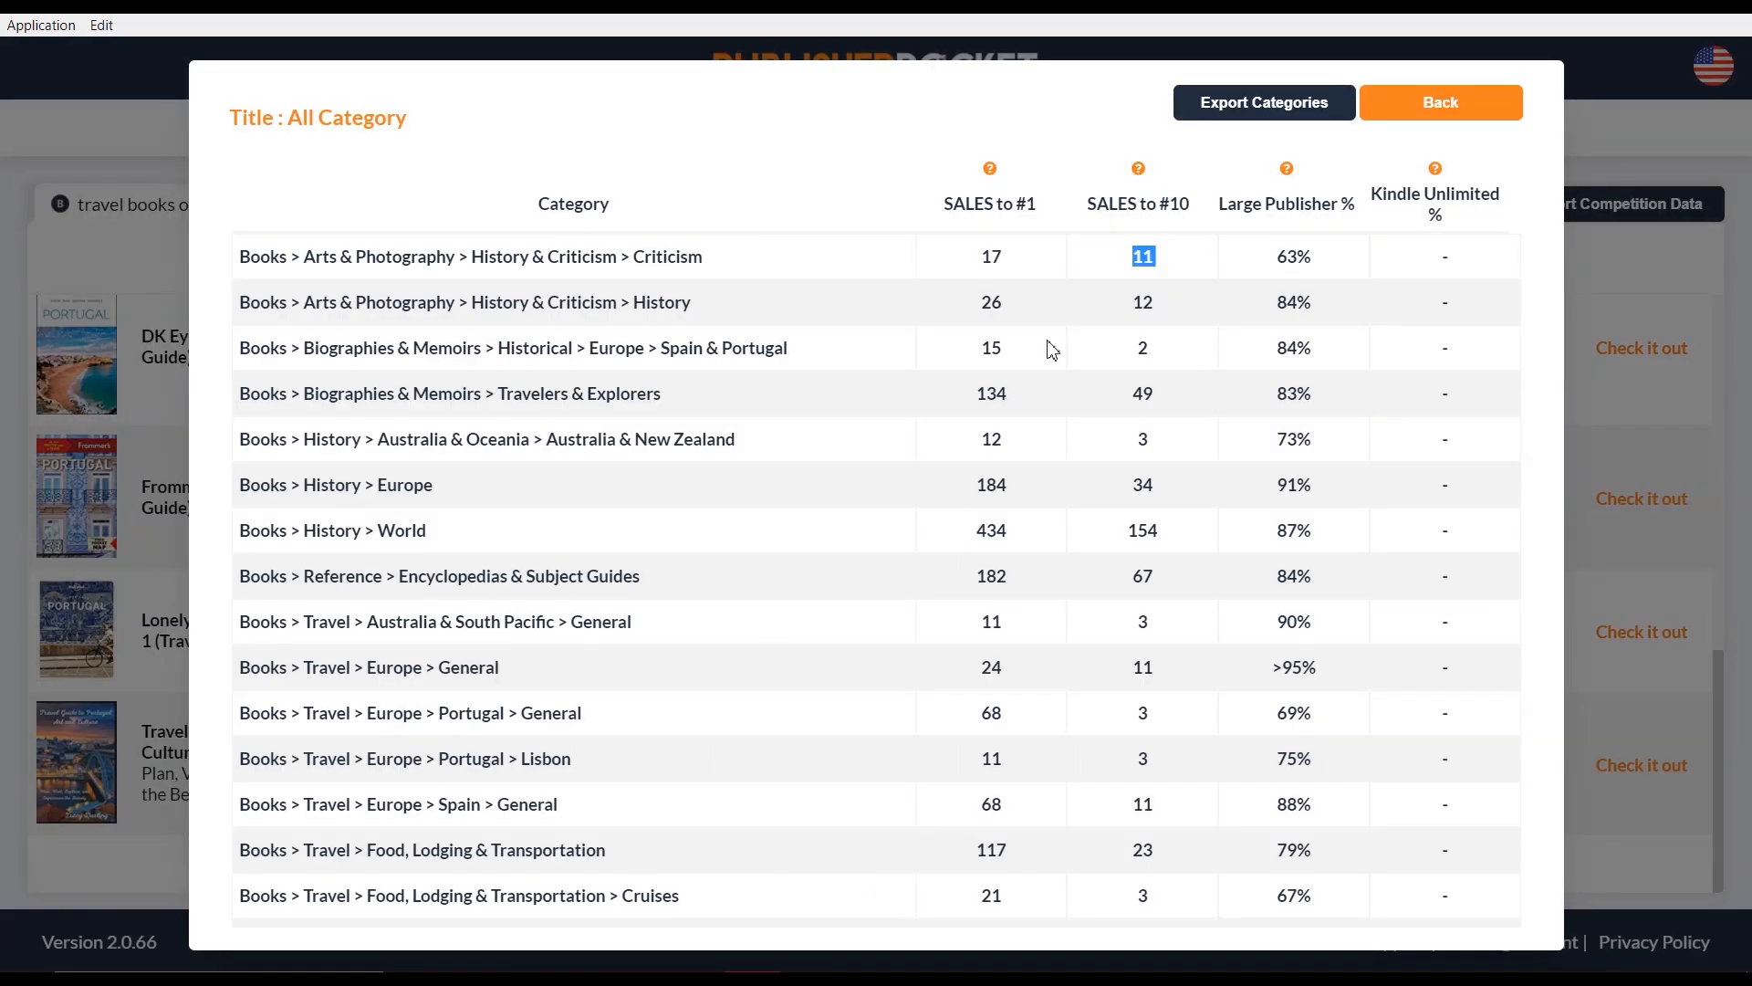
left_click(971, 382)
mouse_move(1288, 172)
triple_click(245, 258)
left_click(243, 259)
left_click_drag(238, 260, 279, 259)
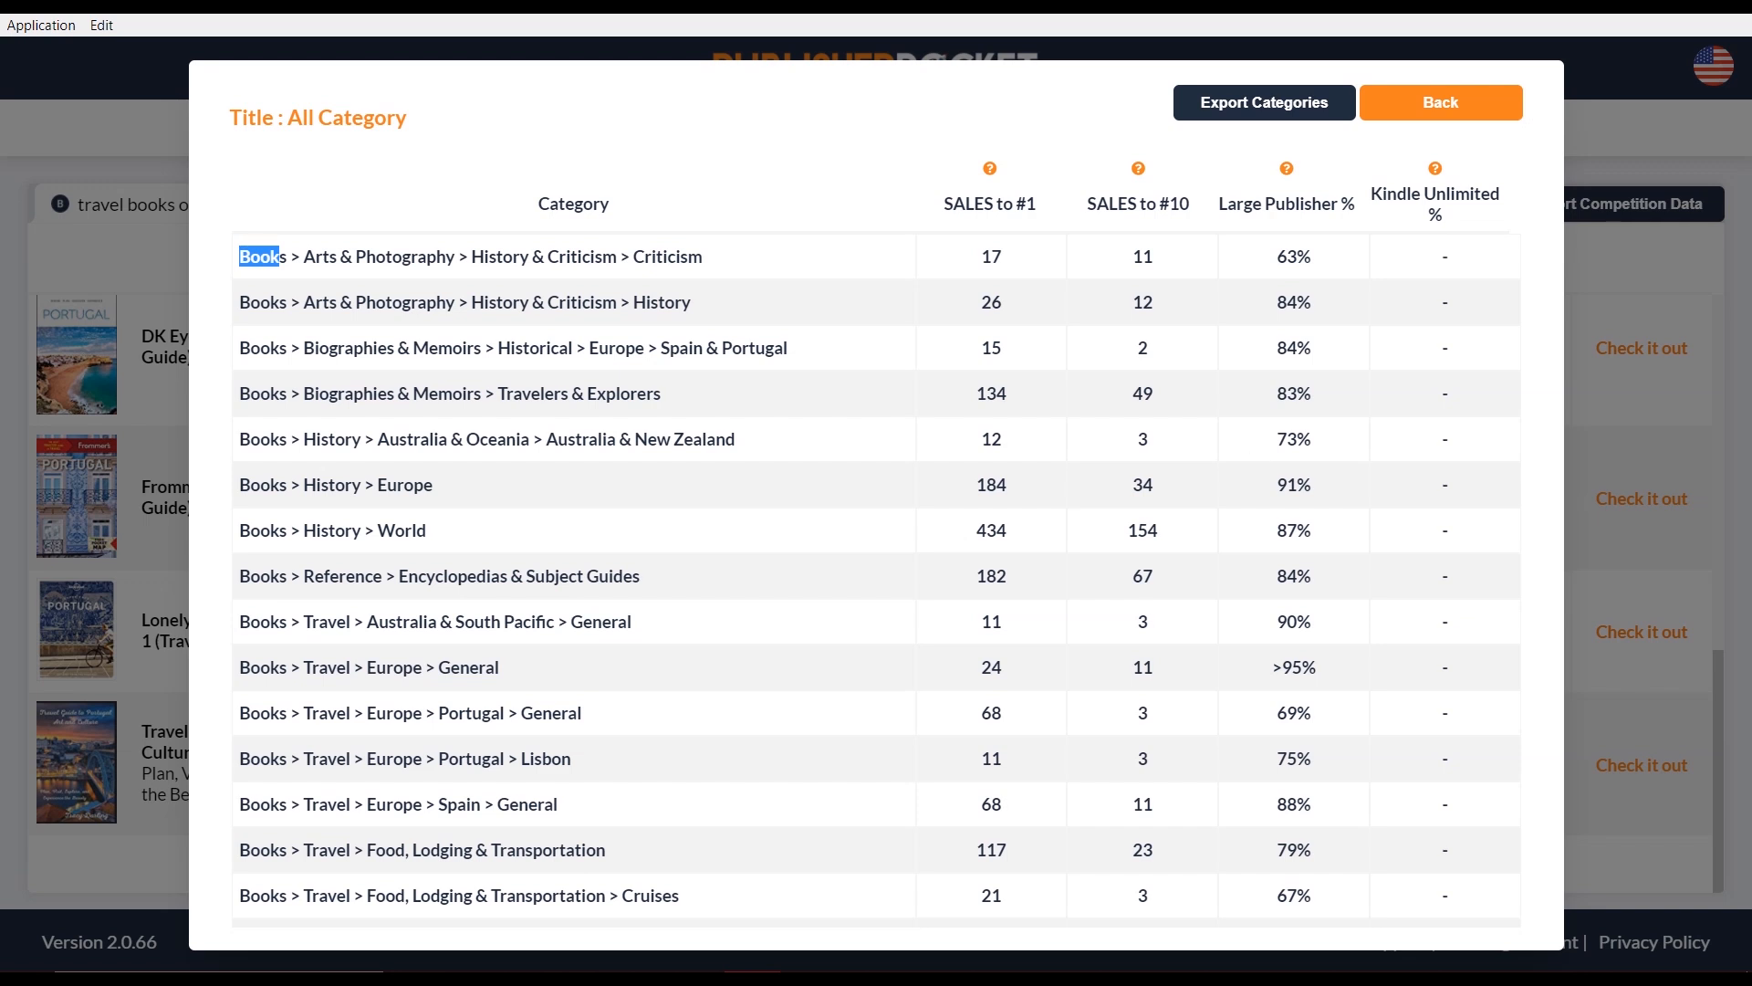
Search Windows for 'cal' to list Calculator, after closing an accidentally opened Display Color Calibration
mouse_move(146, 969)
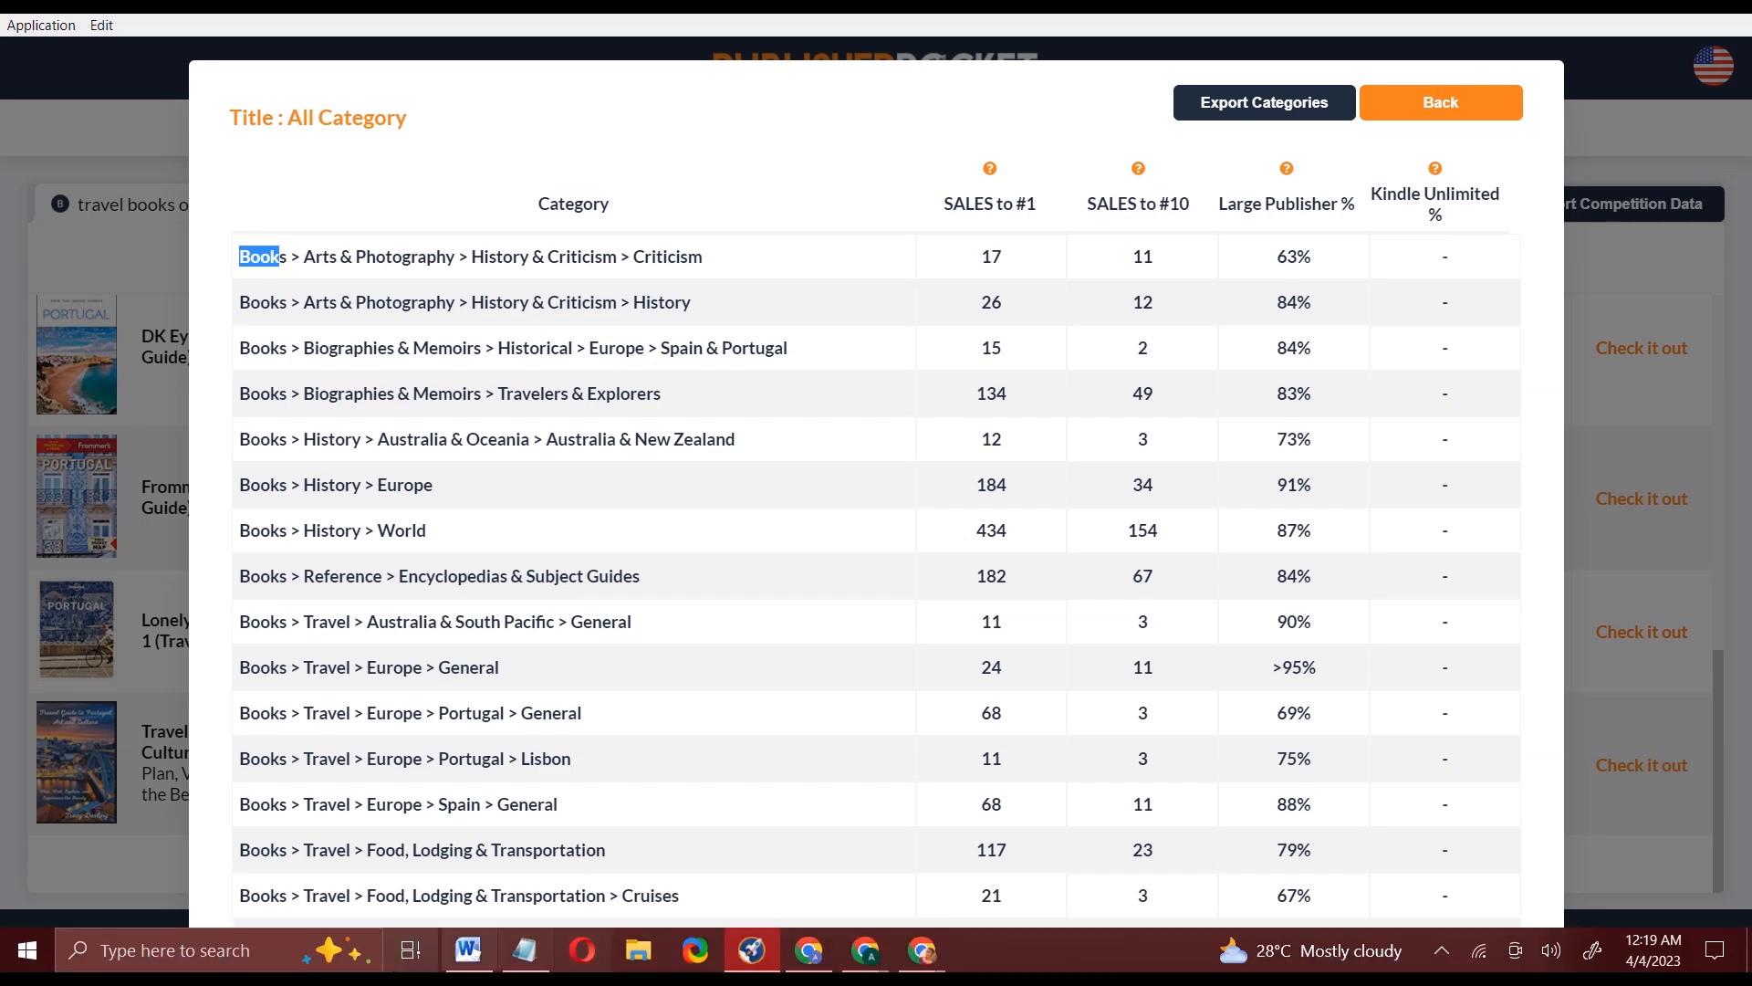
left_click(125, 957)
type("d")
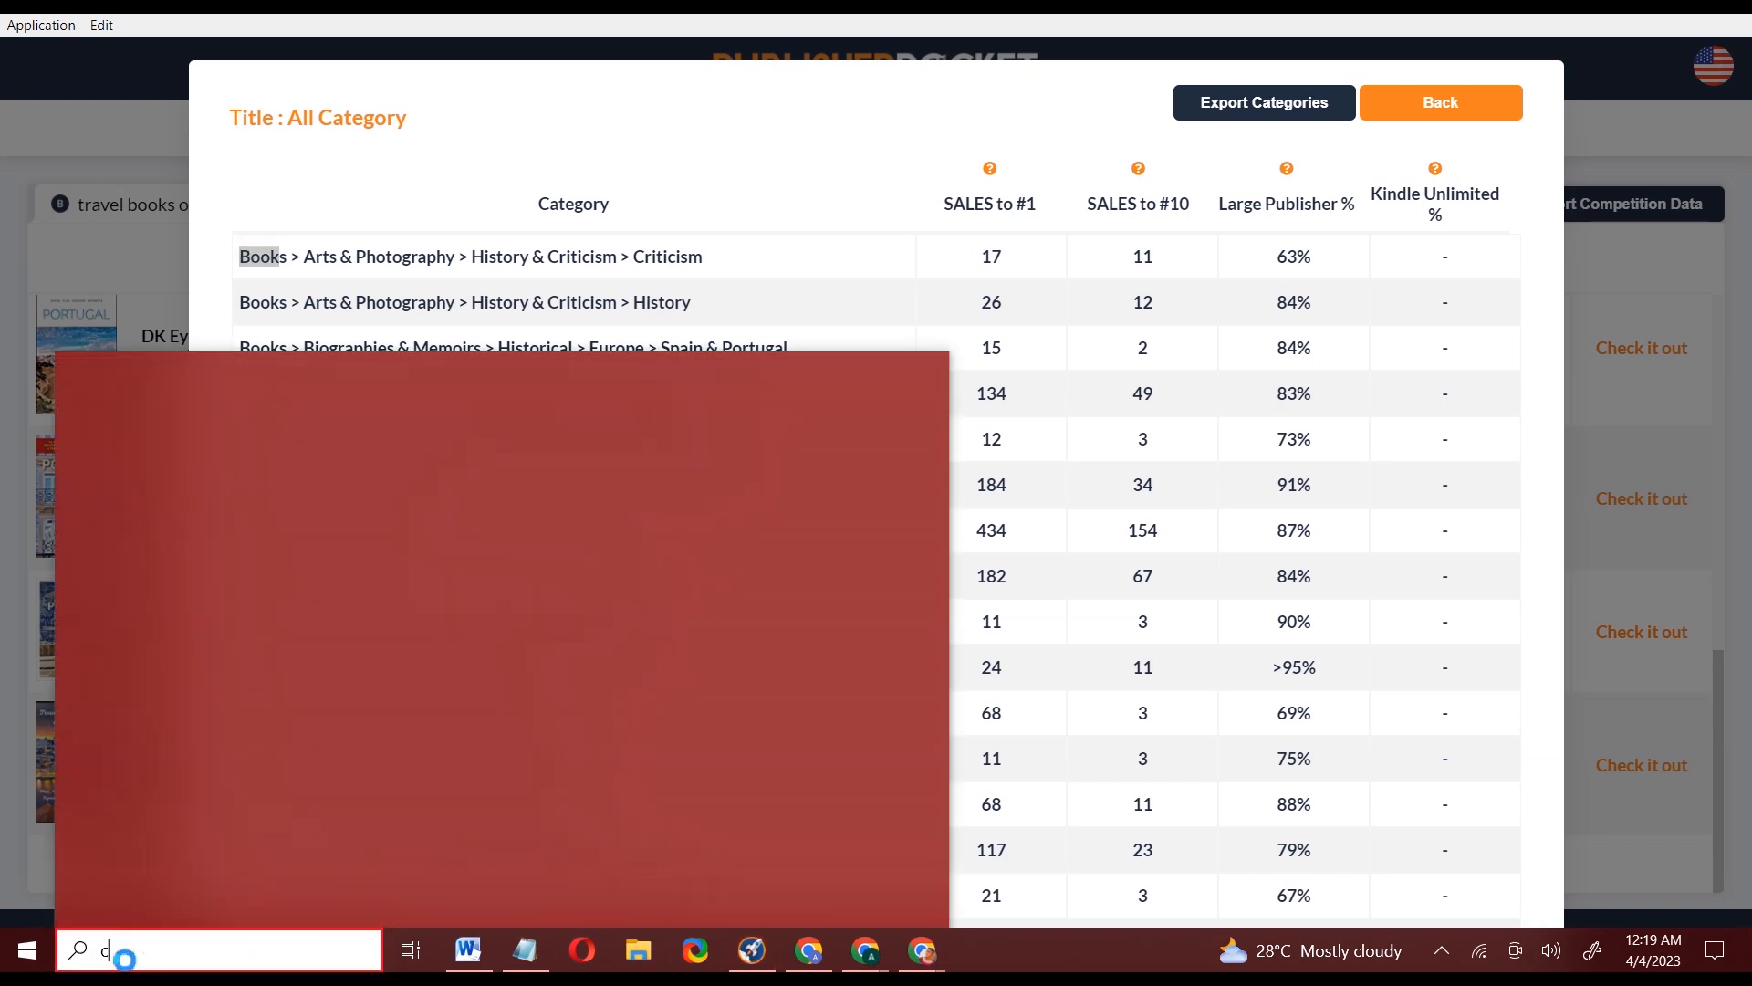
type("al")
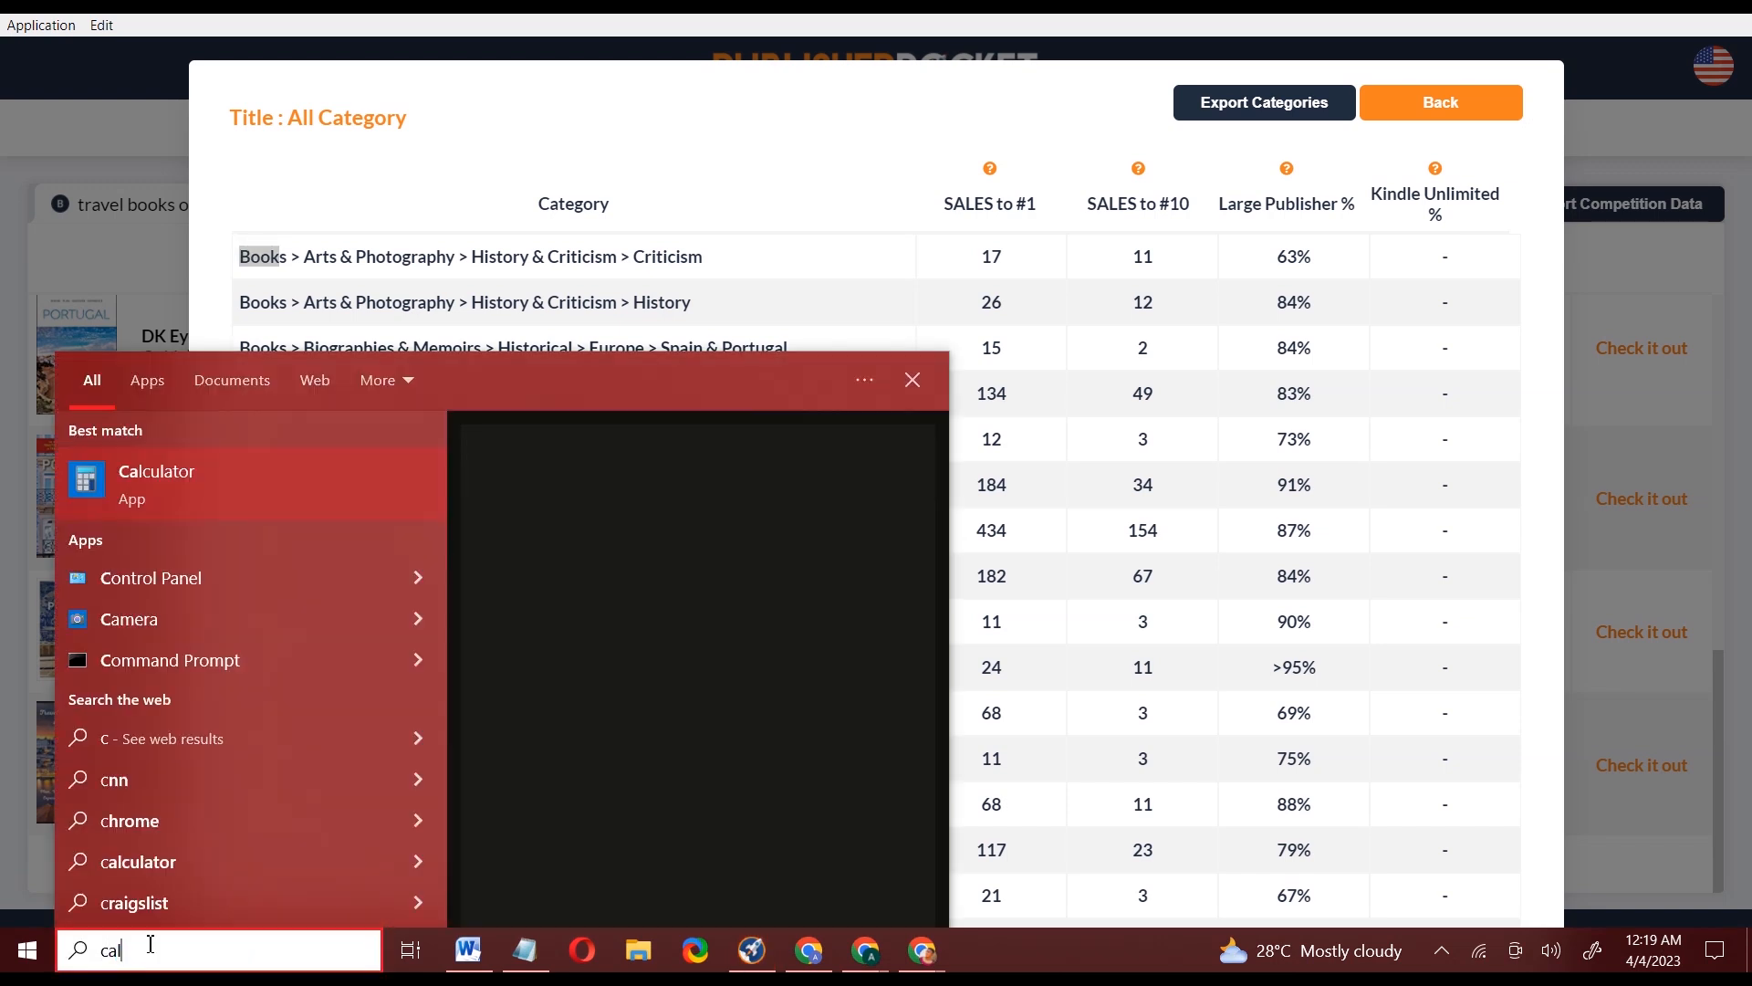
key("Escape")
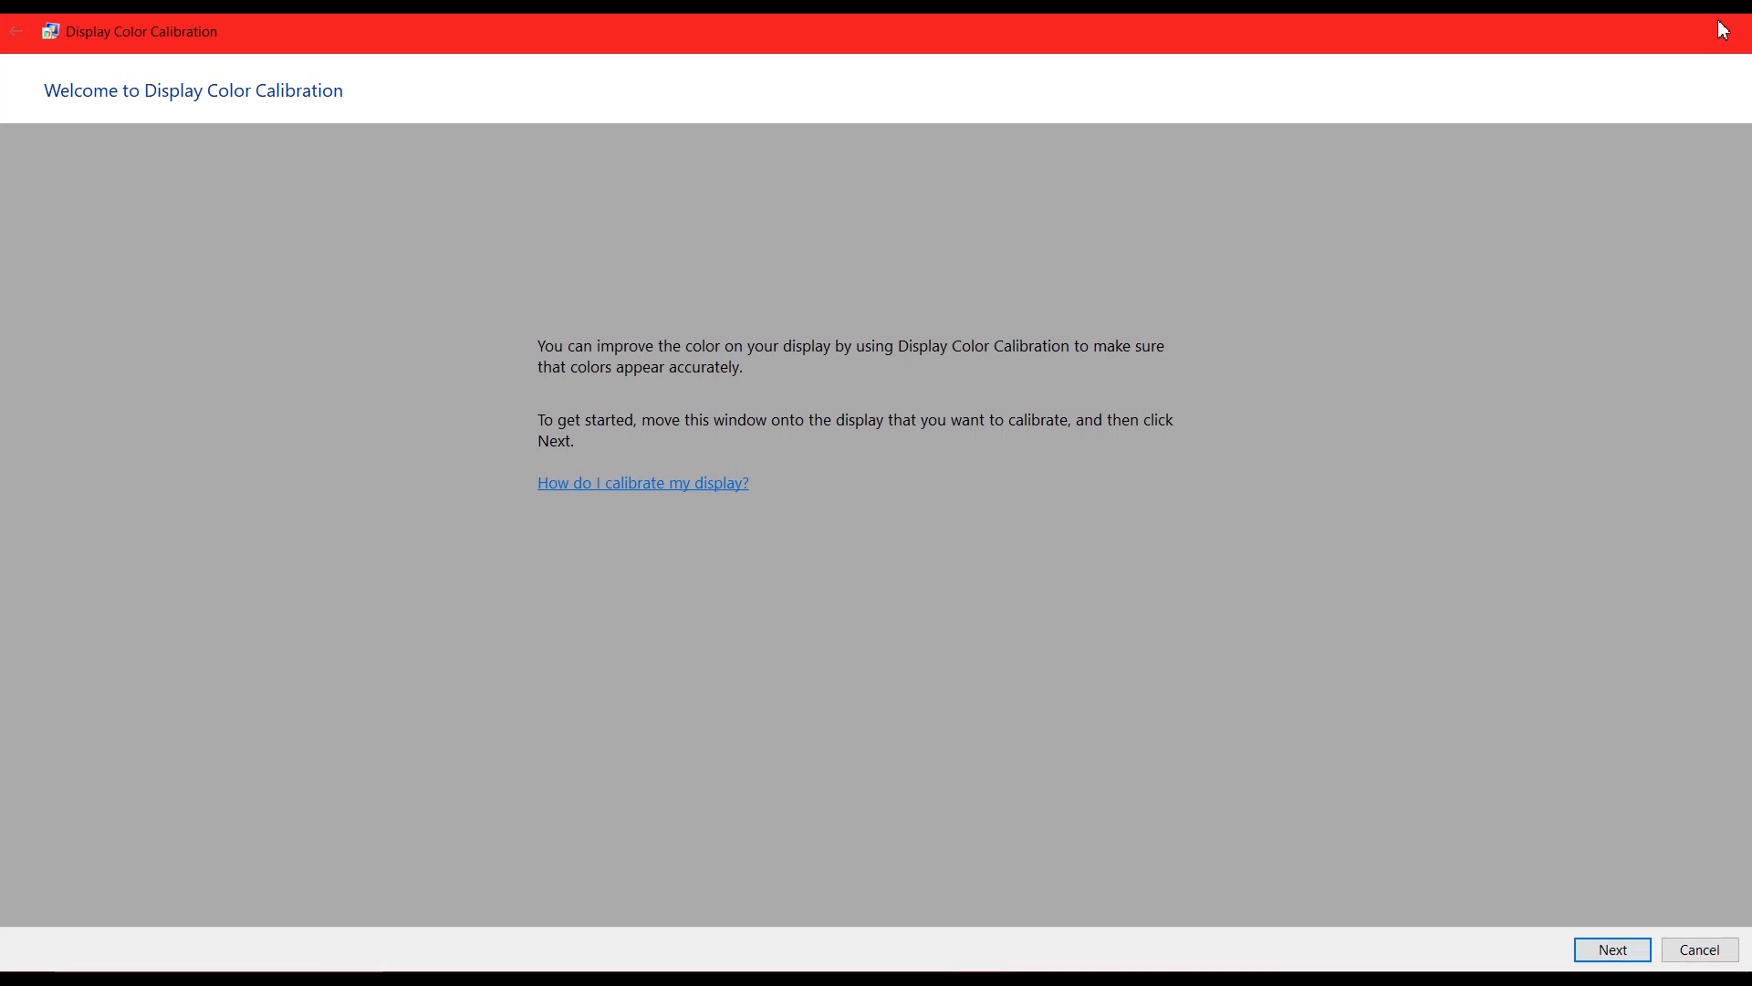
key("Escape")
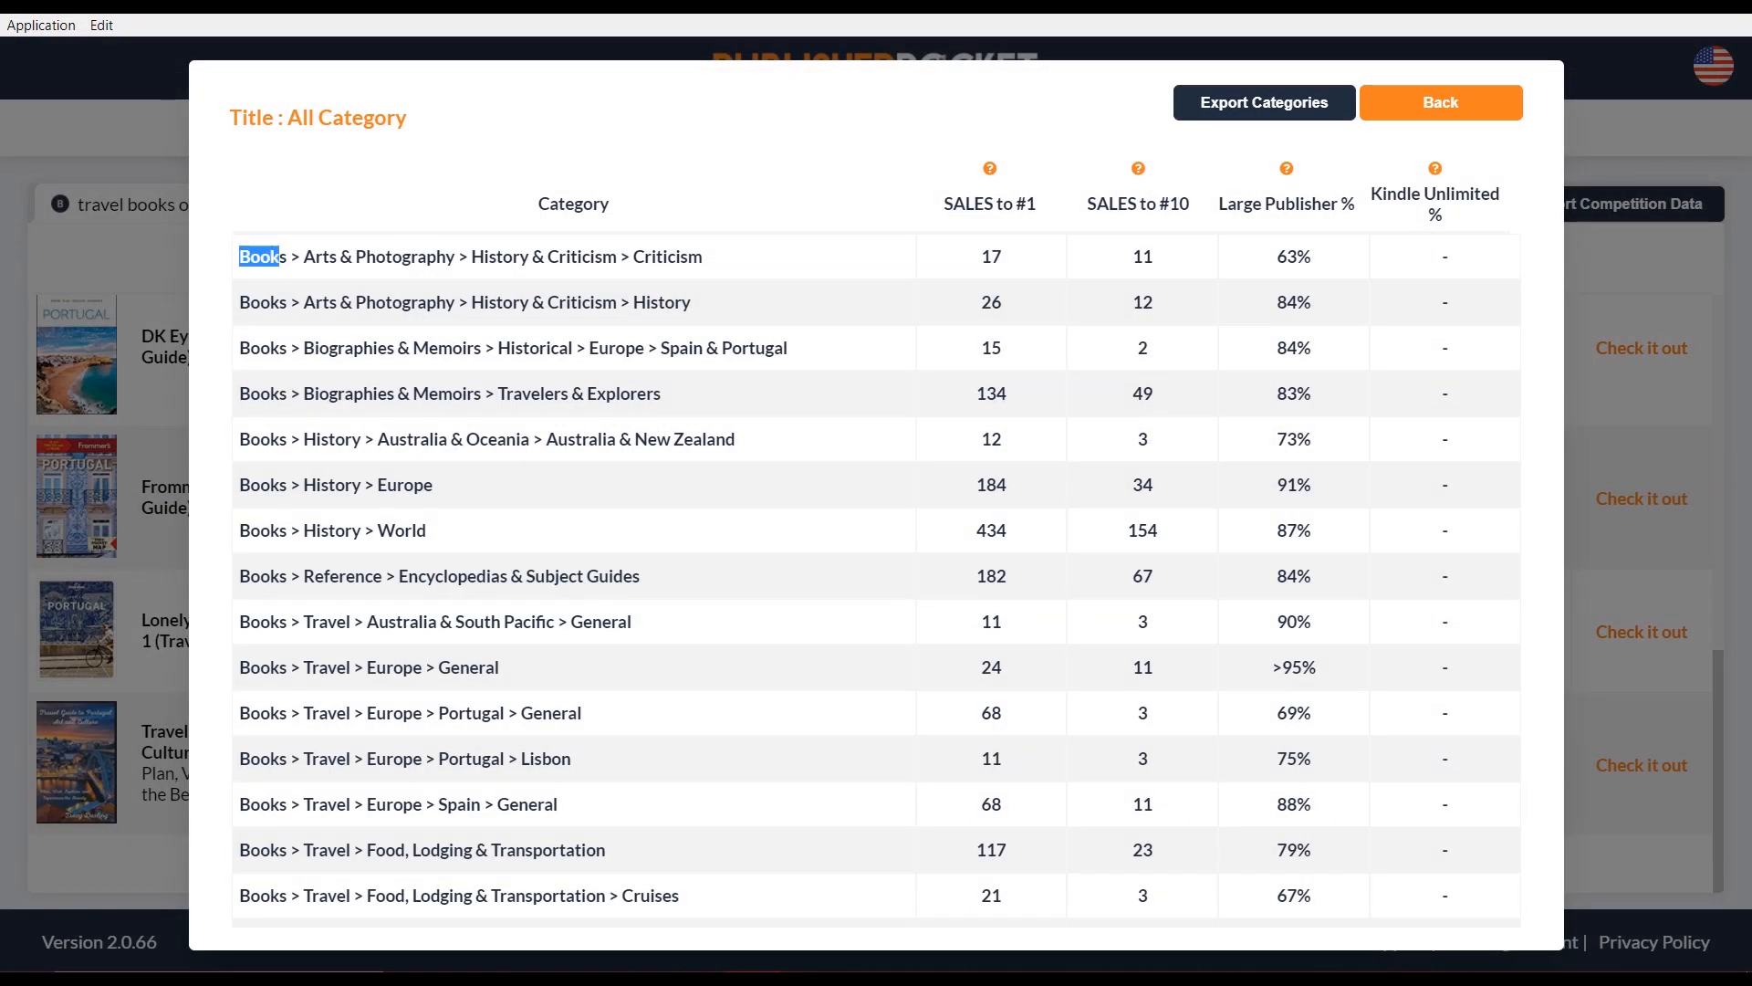
mouse_move(12, 958)
left_click(144, 947)
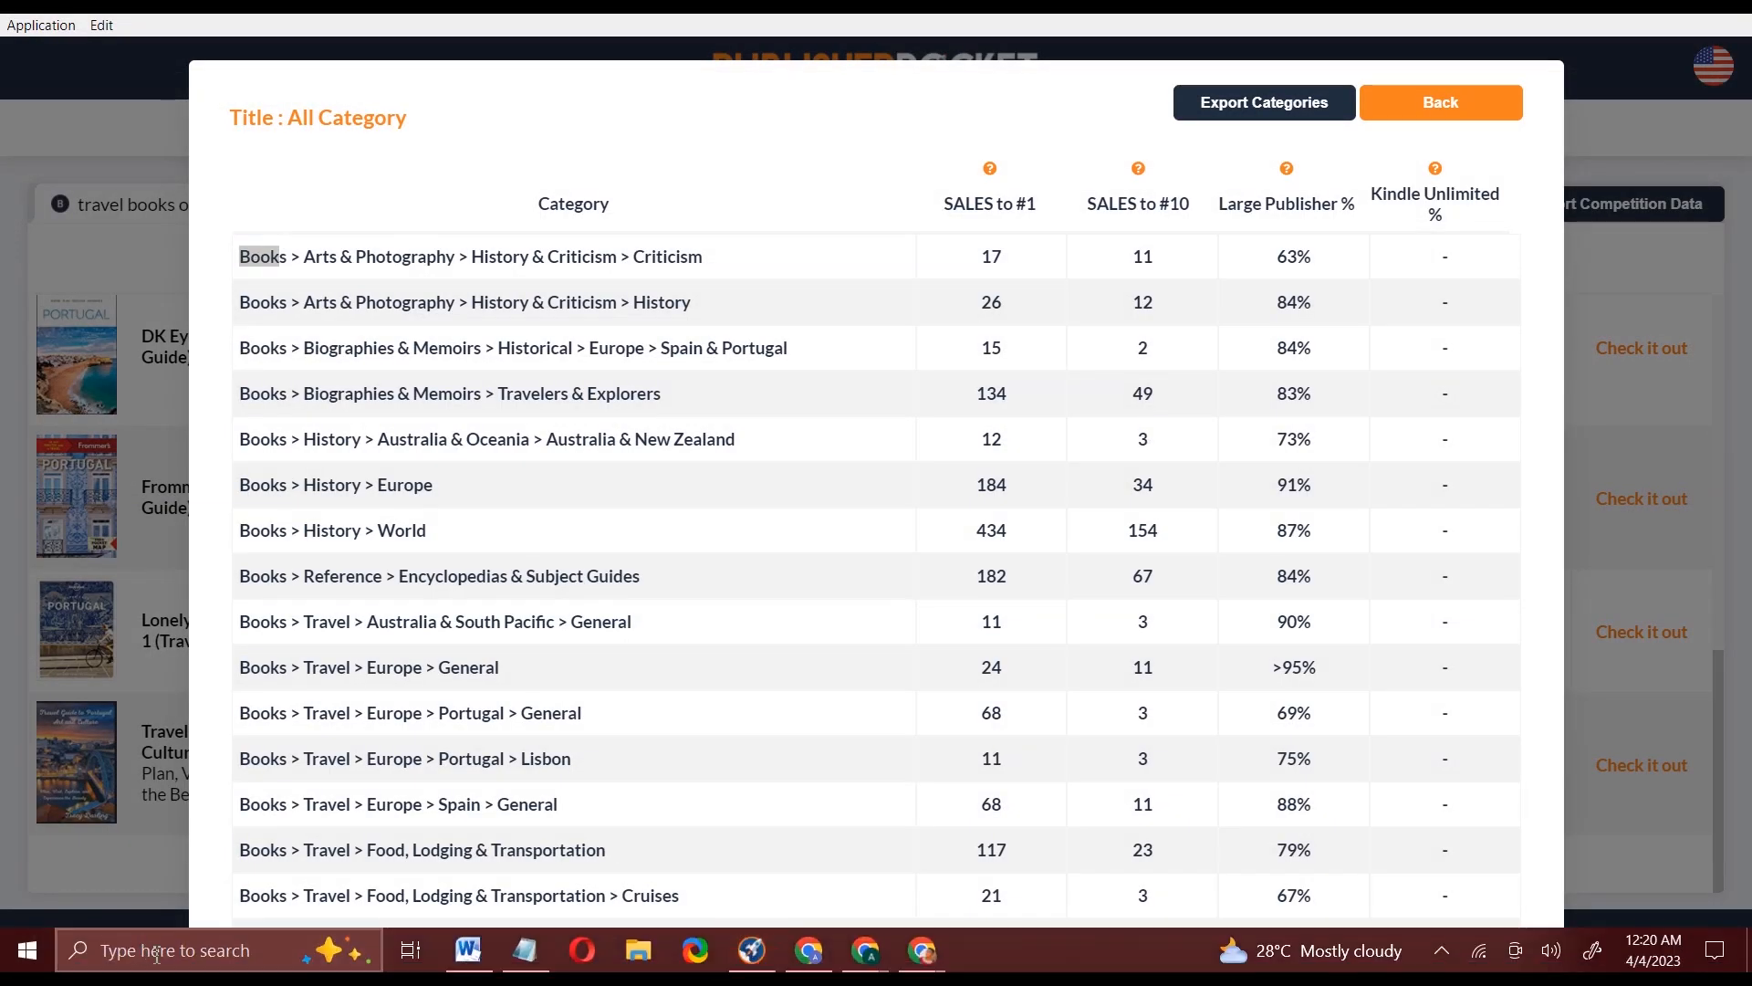
type("cal")
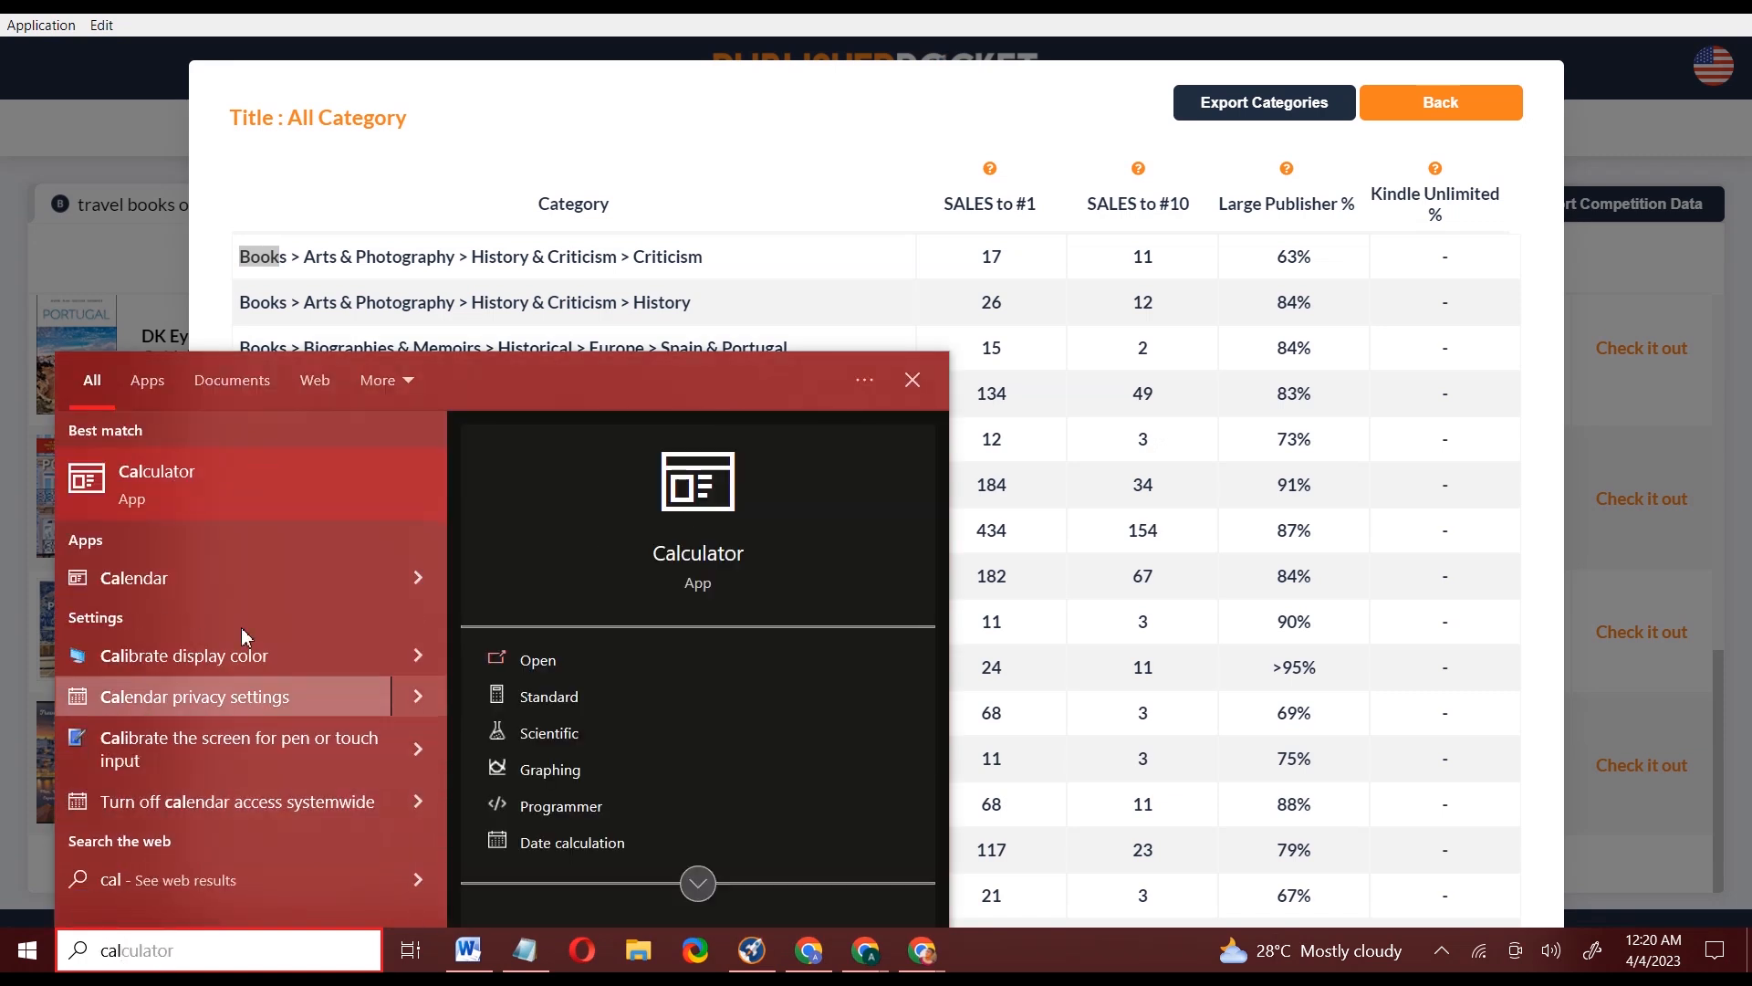
Launch Calculator, compute 20000 × 0.04 = 800, then close it
left_click(215, 507)
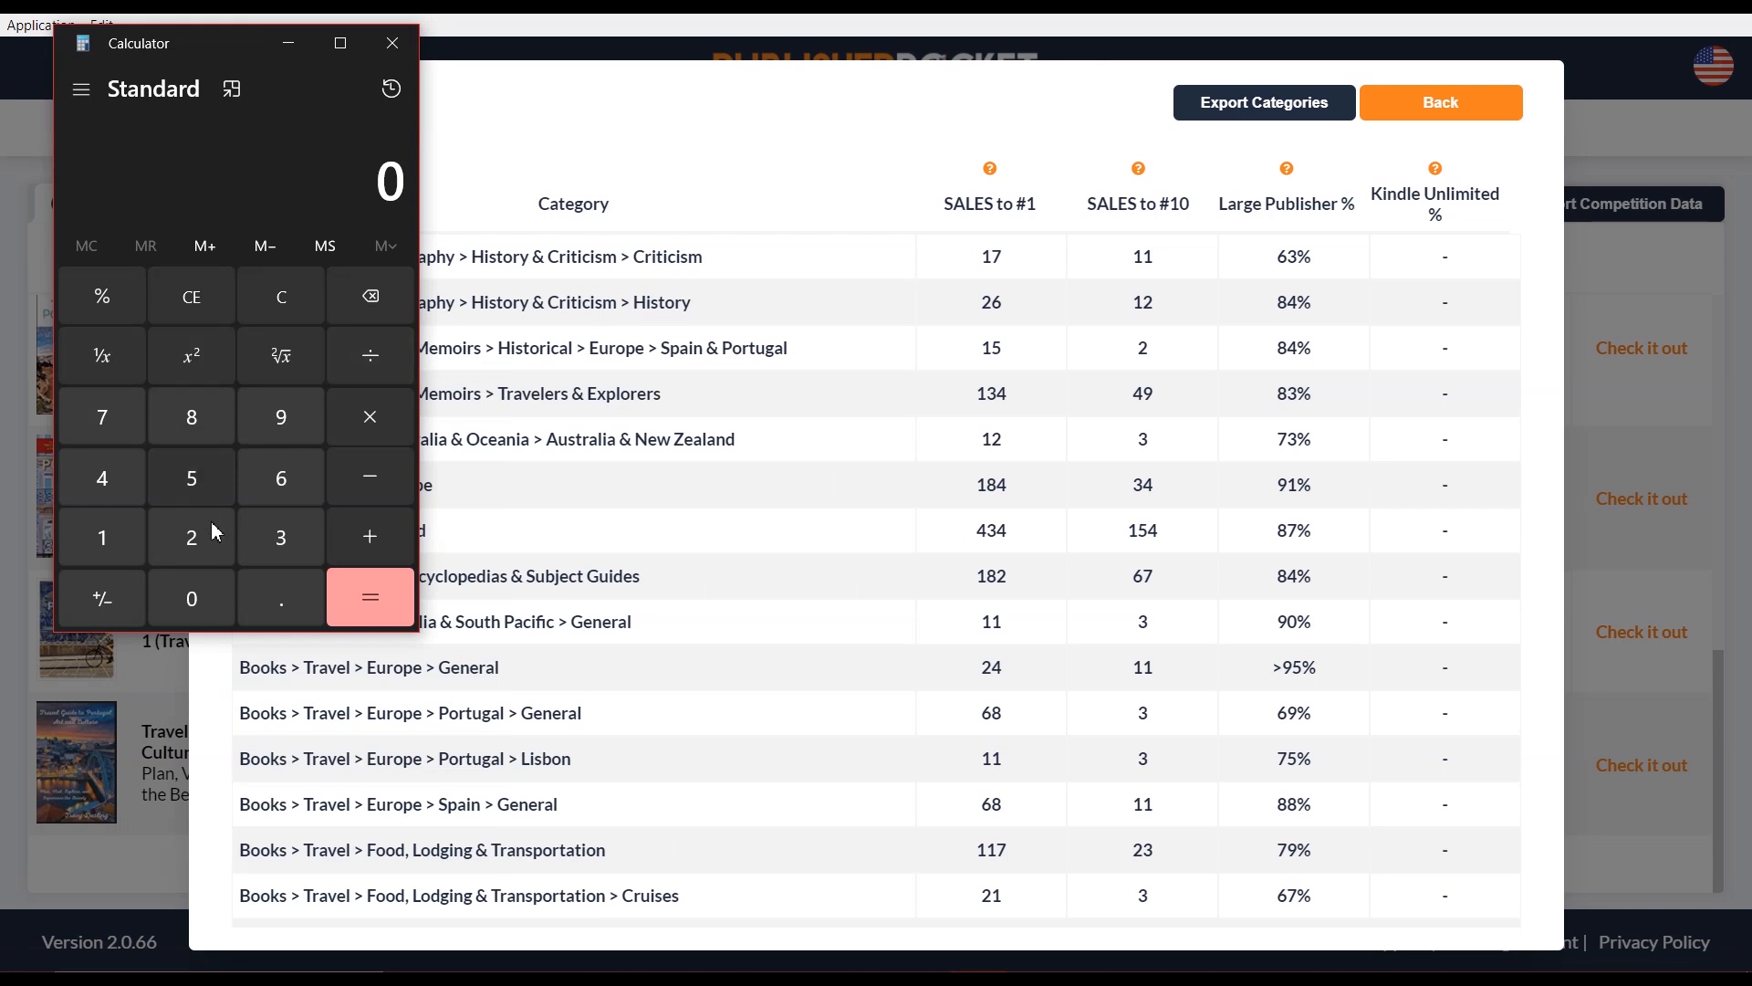
left_click(166, 546)
double_click(208, 602)
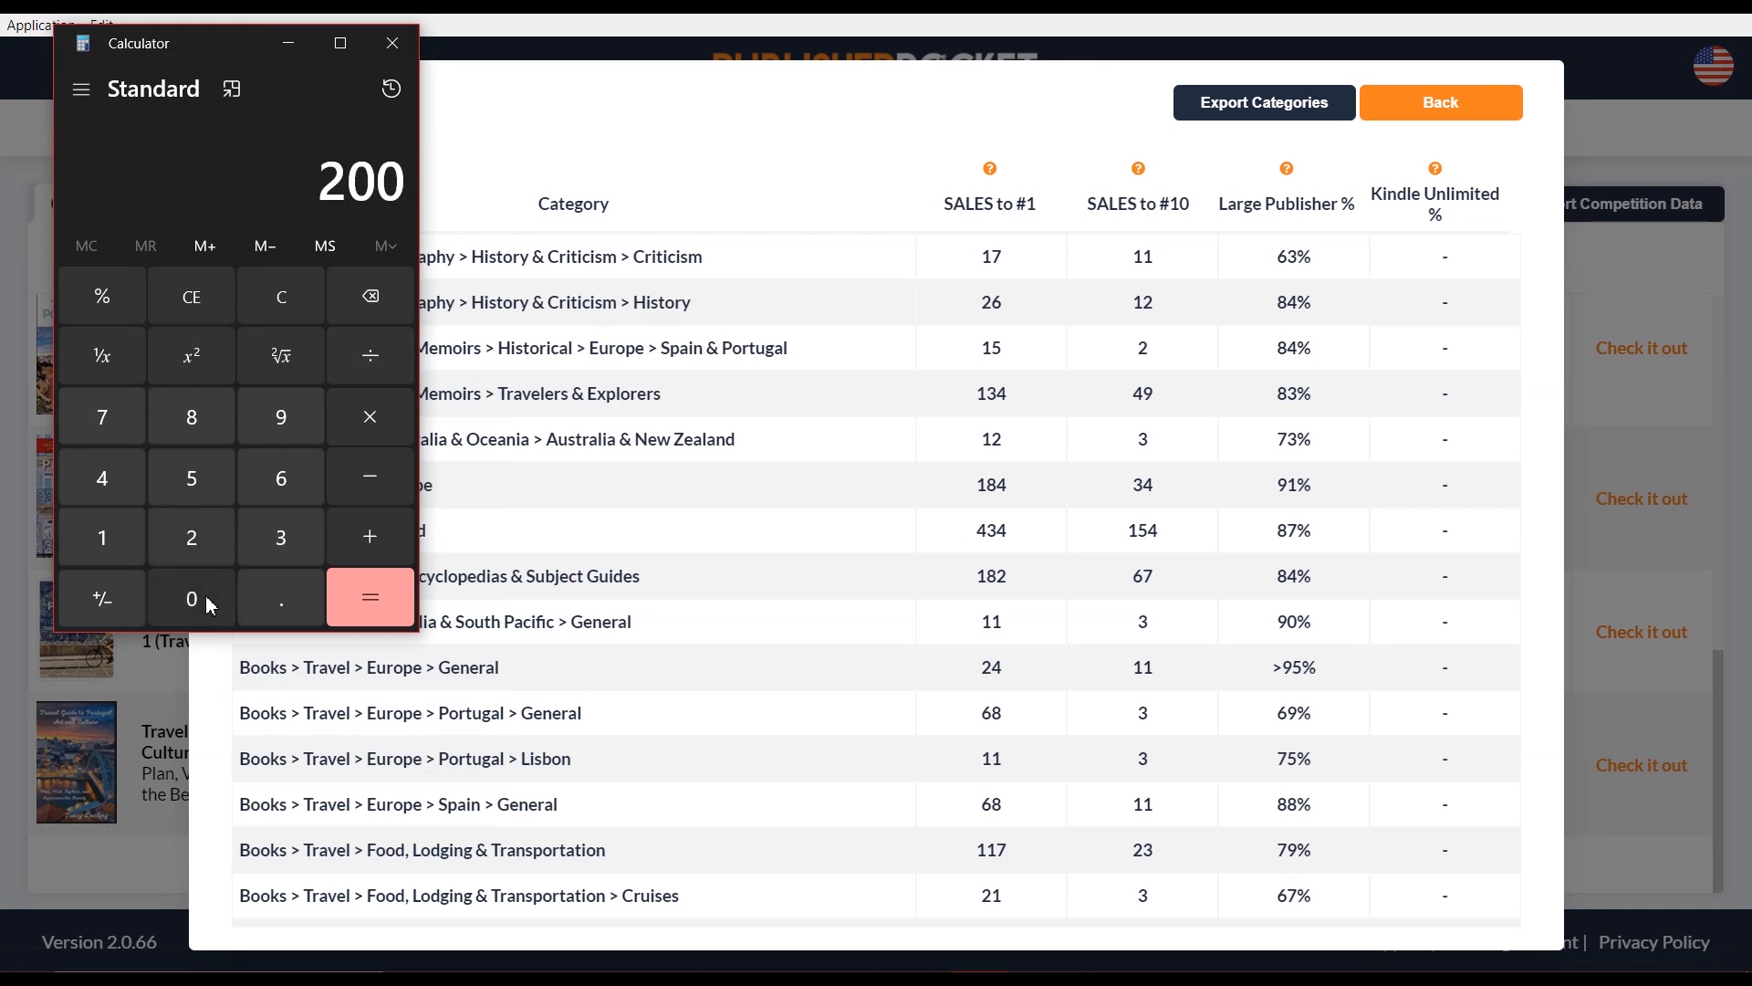
left_click(208, 602)
left_click(208, 603)
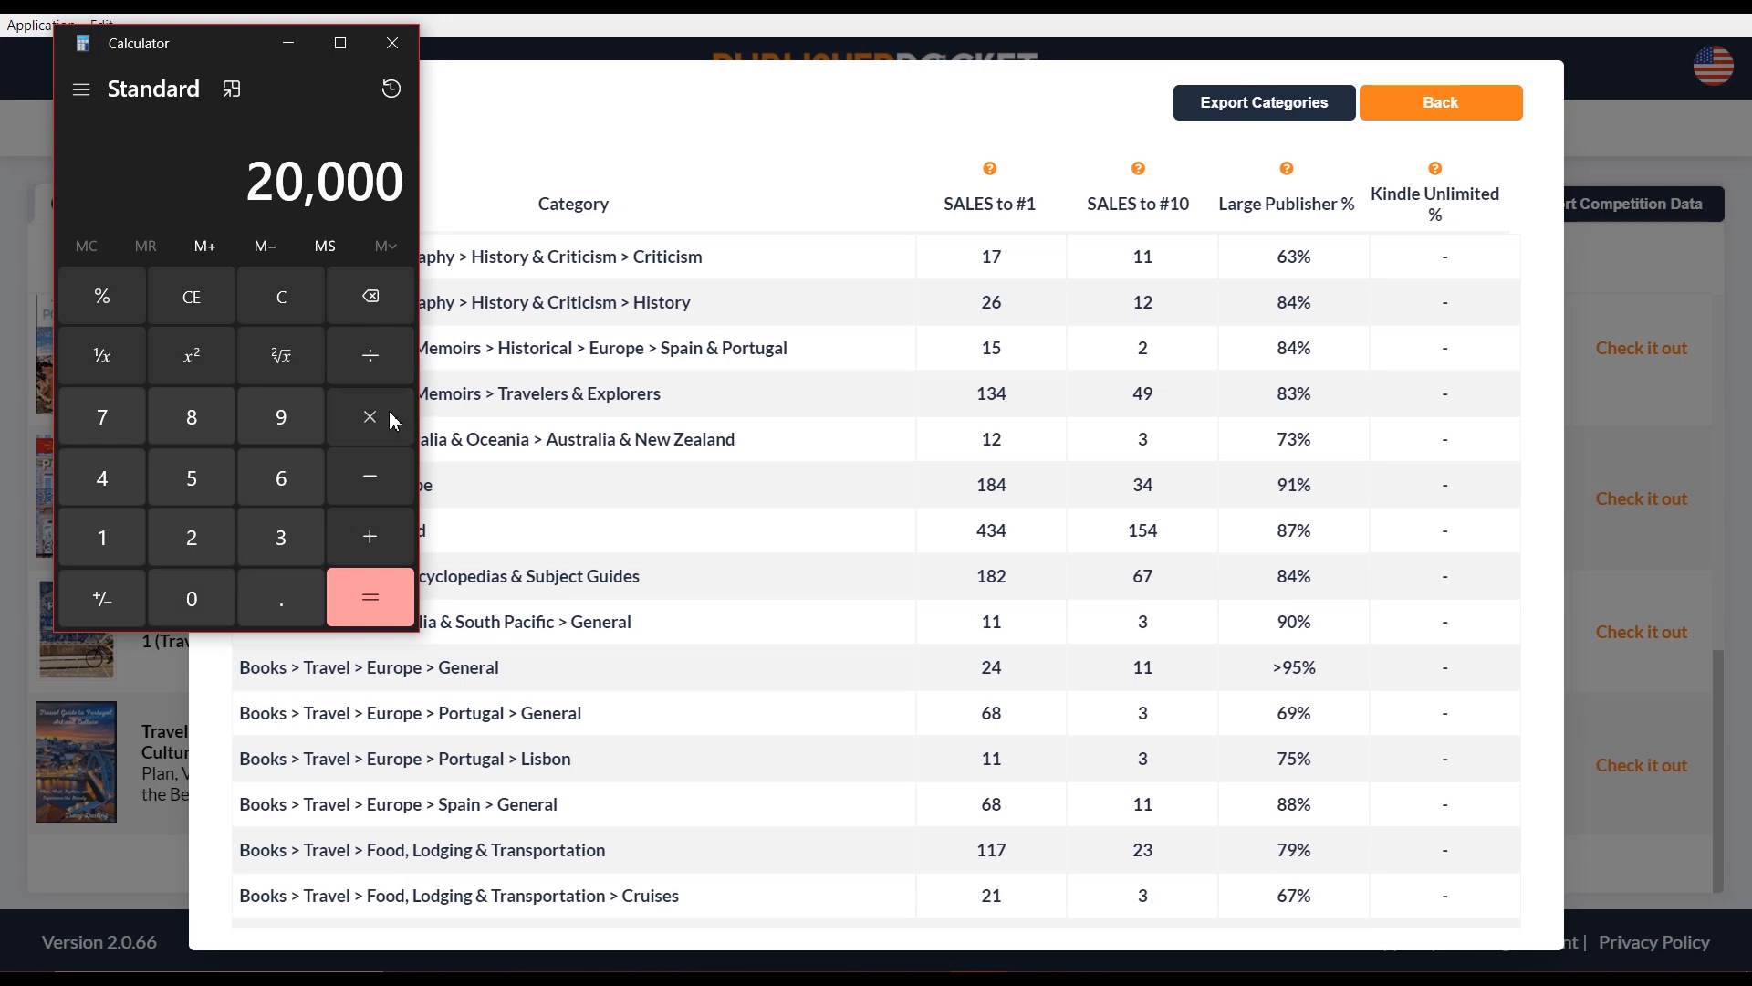
left_click(392, 421)
left_click(186, 598)
left_click(265, 604)
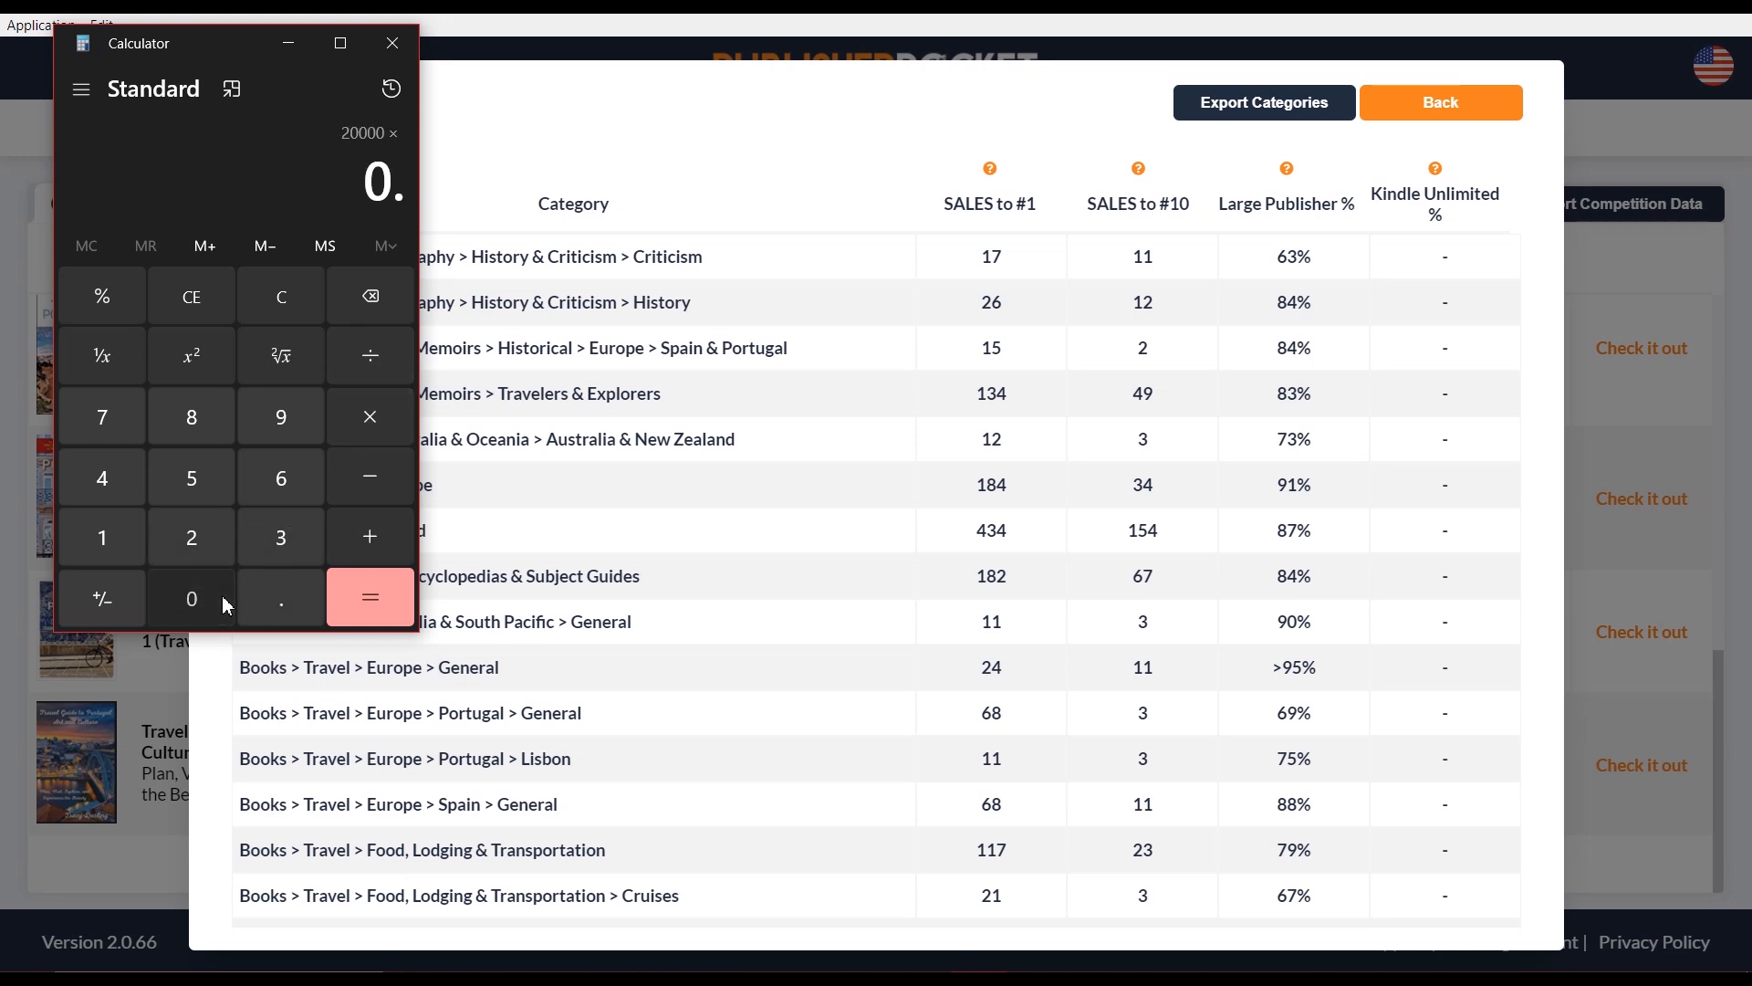
left_click(226, 605)
left_click(114, 478)
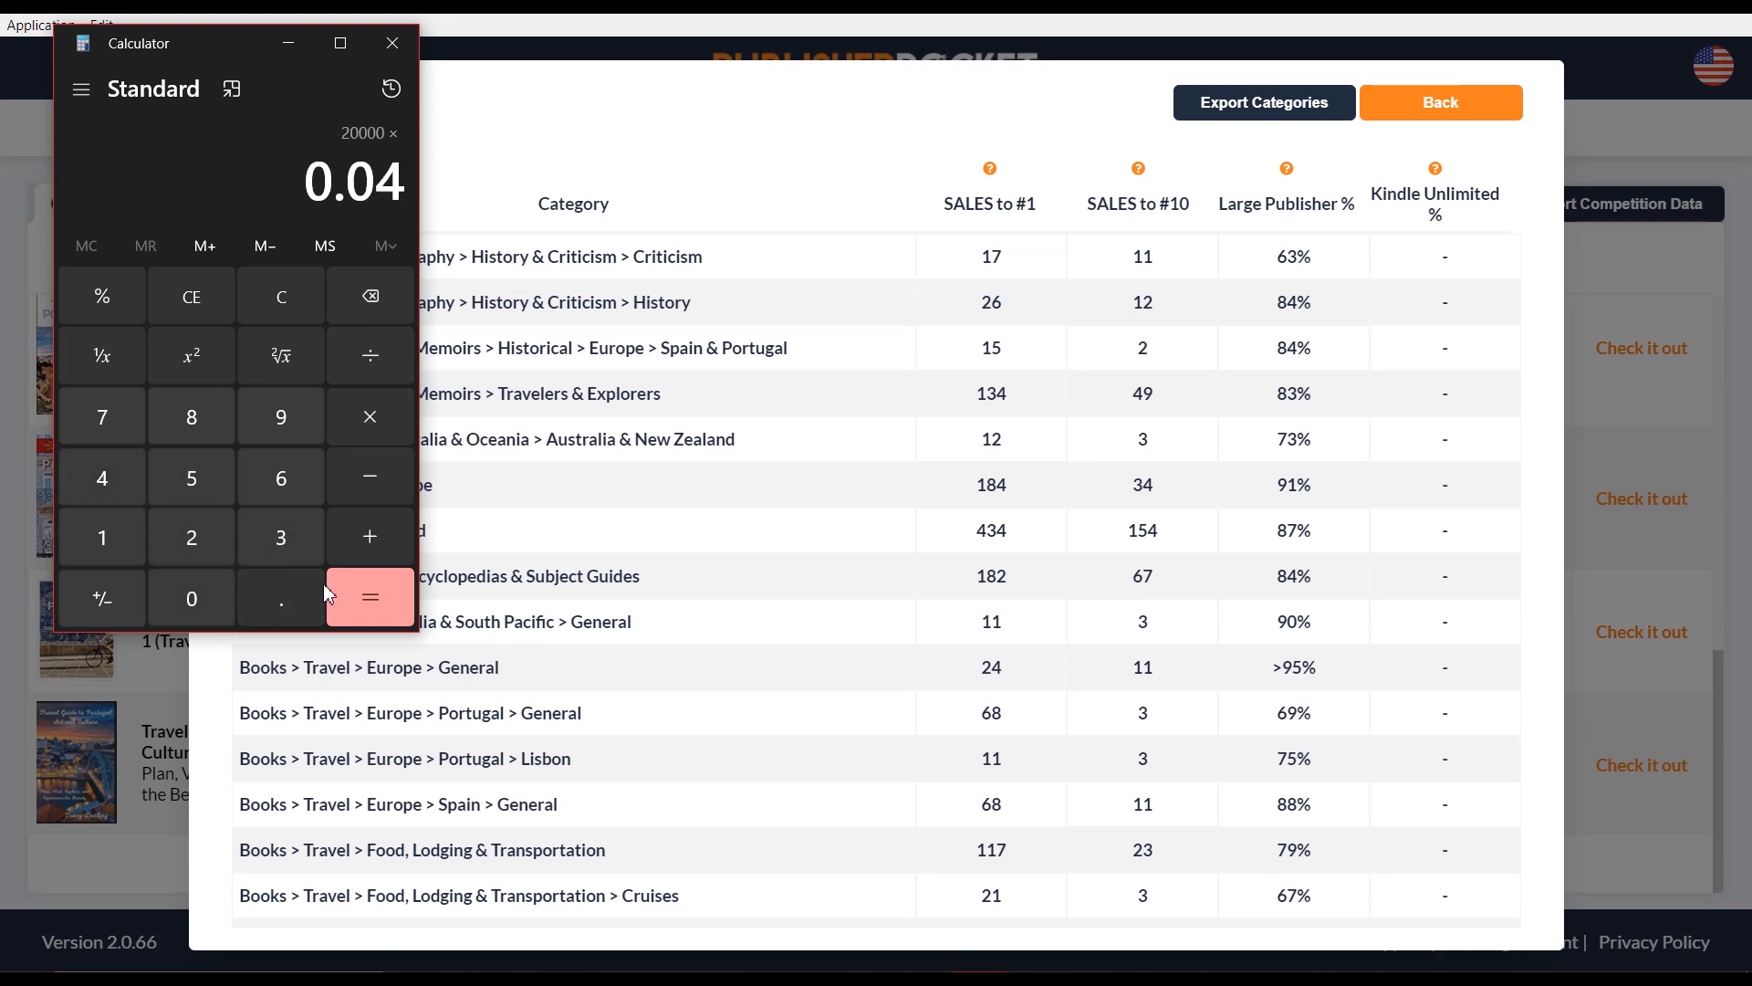
left_click(355, 598)
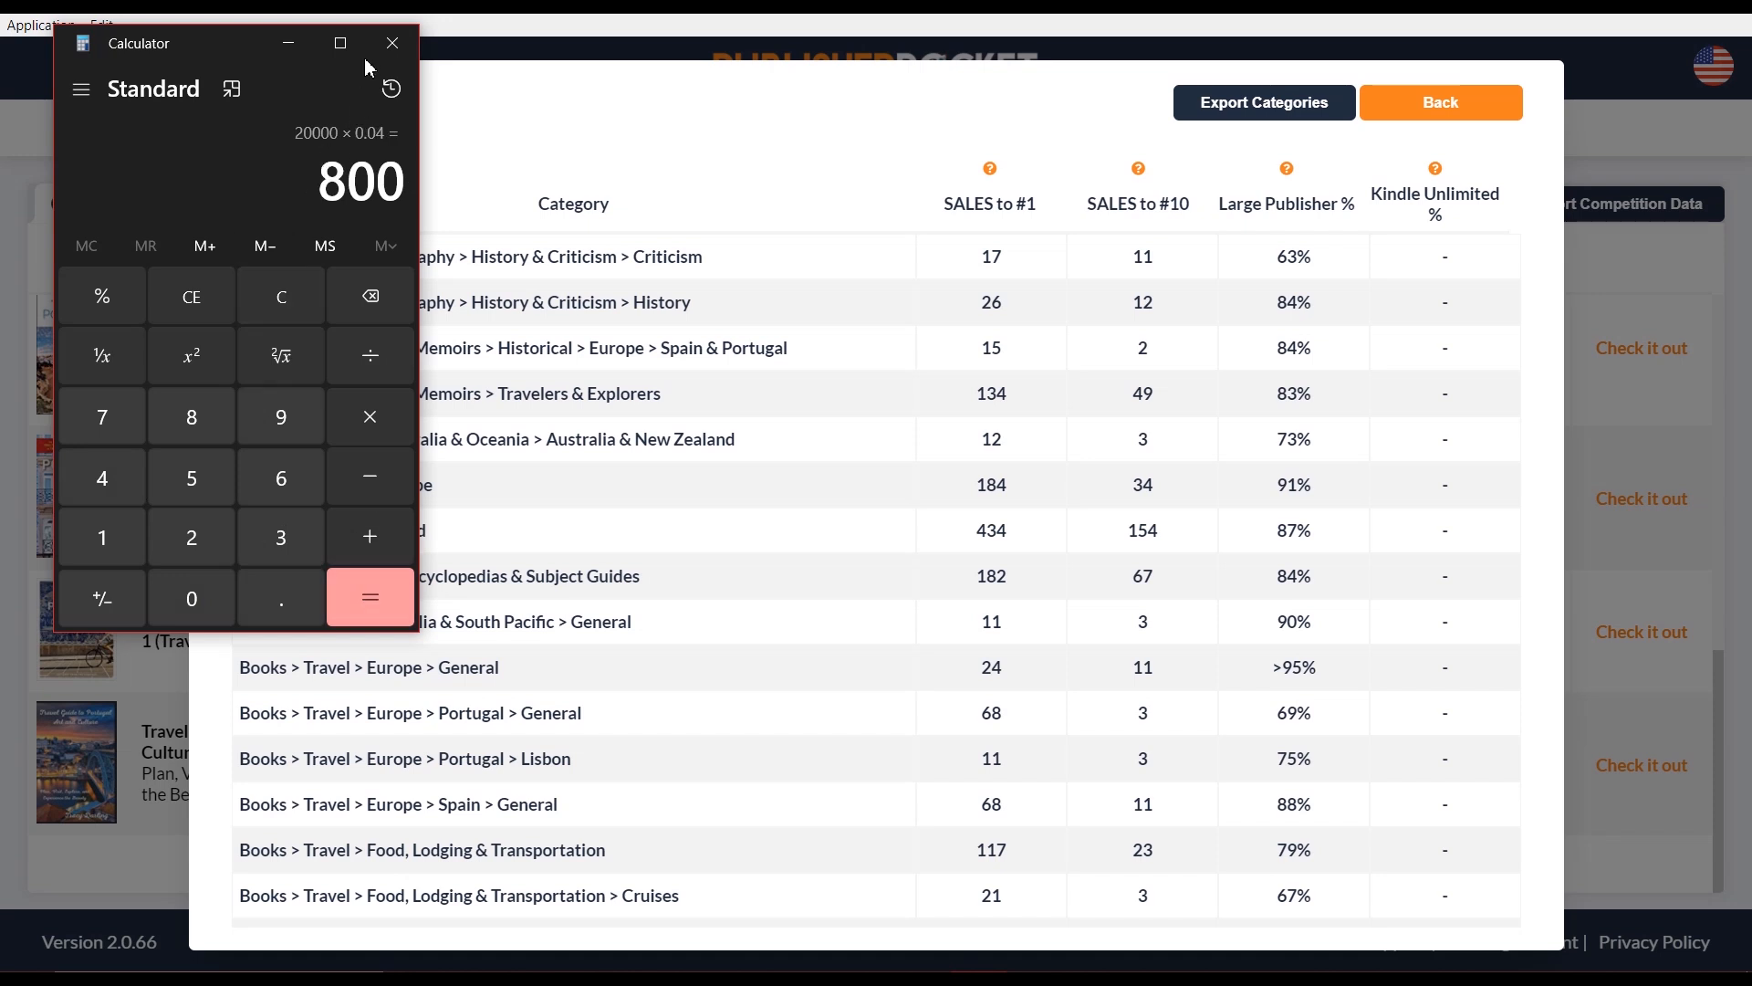
left_click(393, 43)
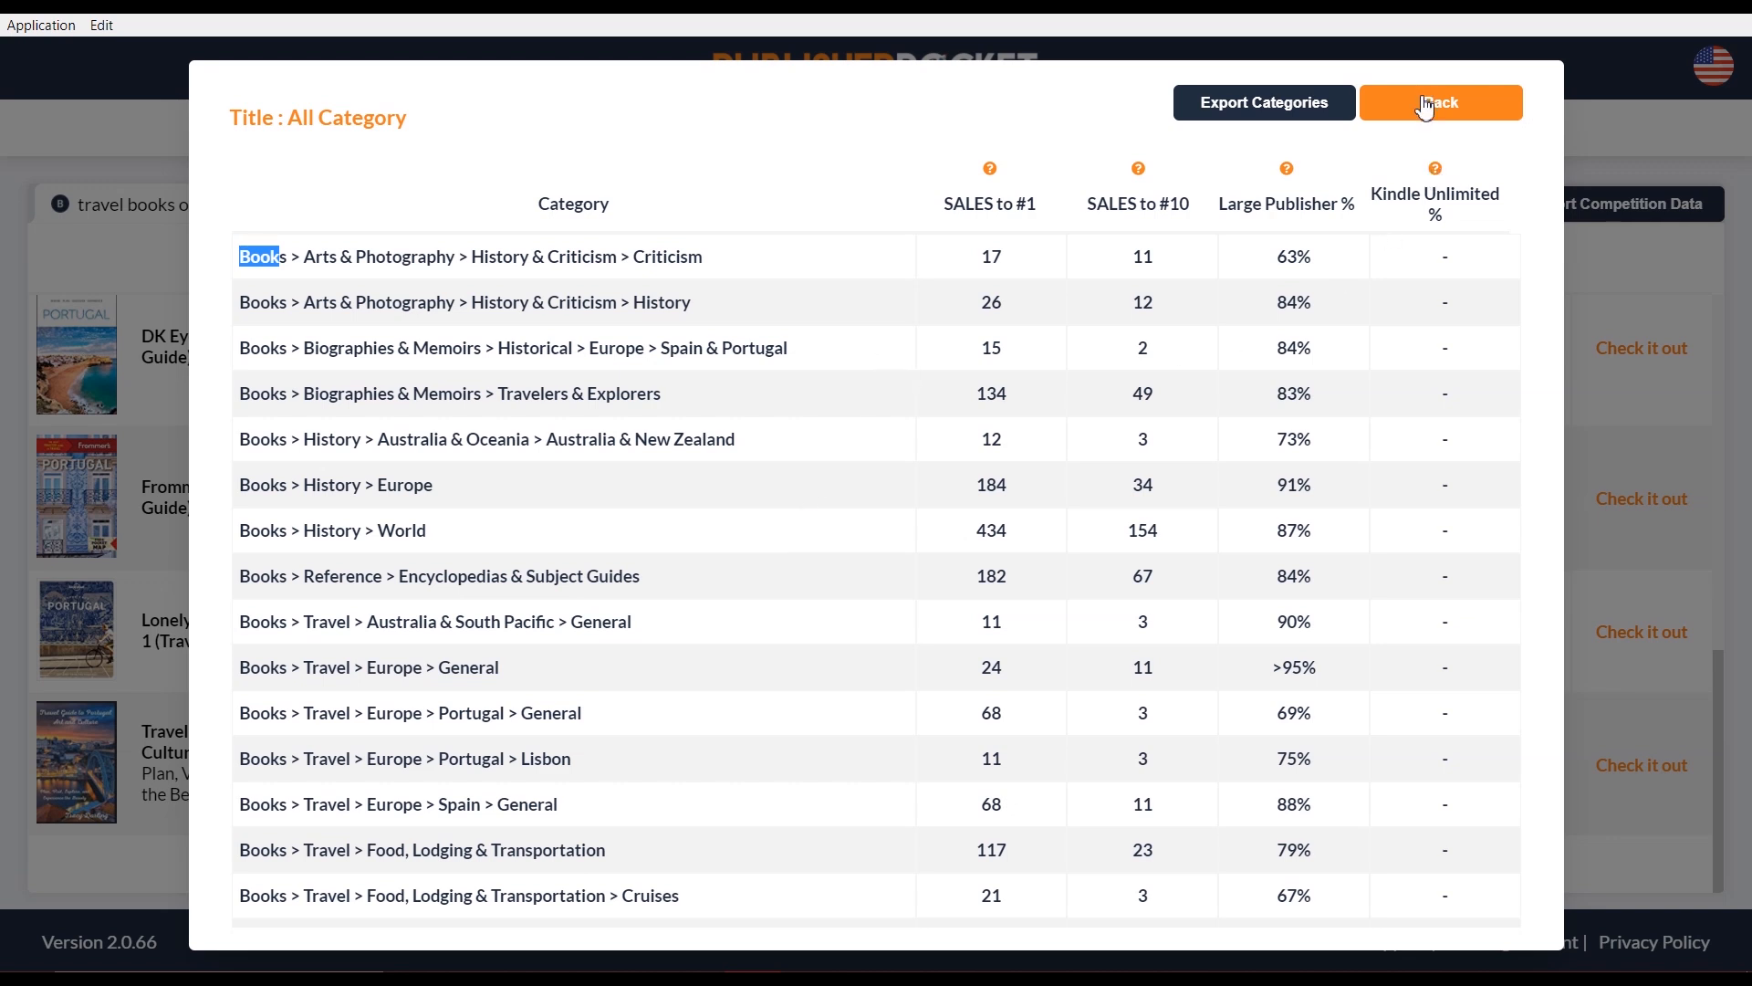
Cancel the category export's Save As and go back from the All Category breakdown
left_click(1243, 114)
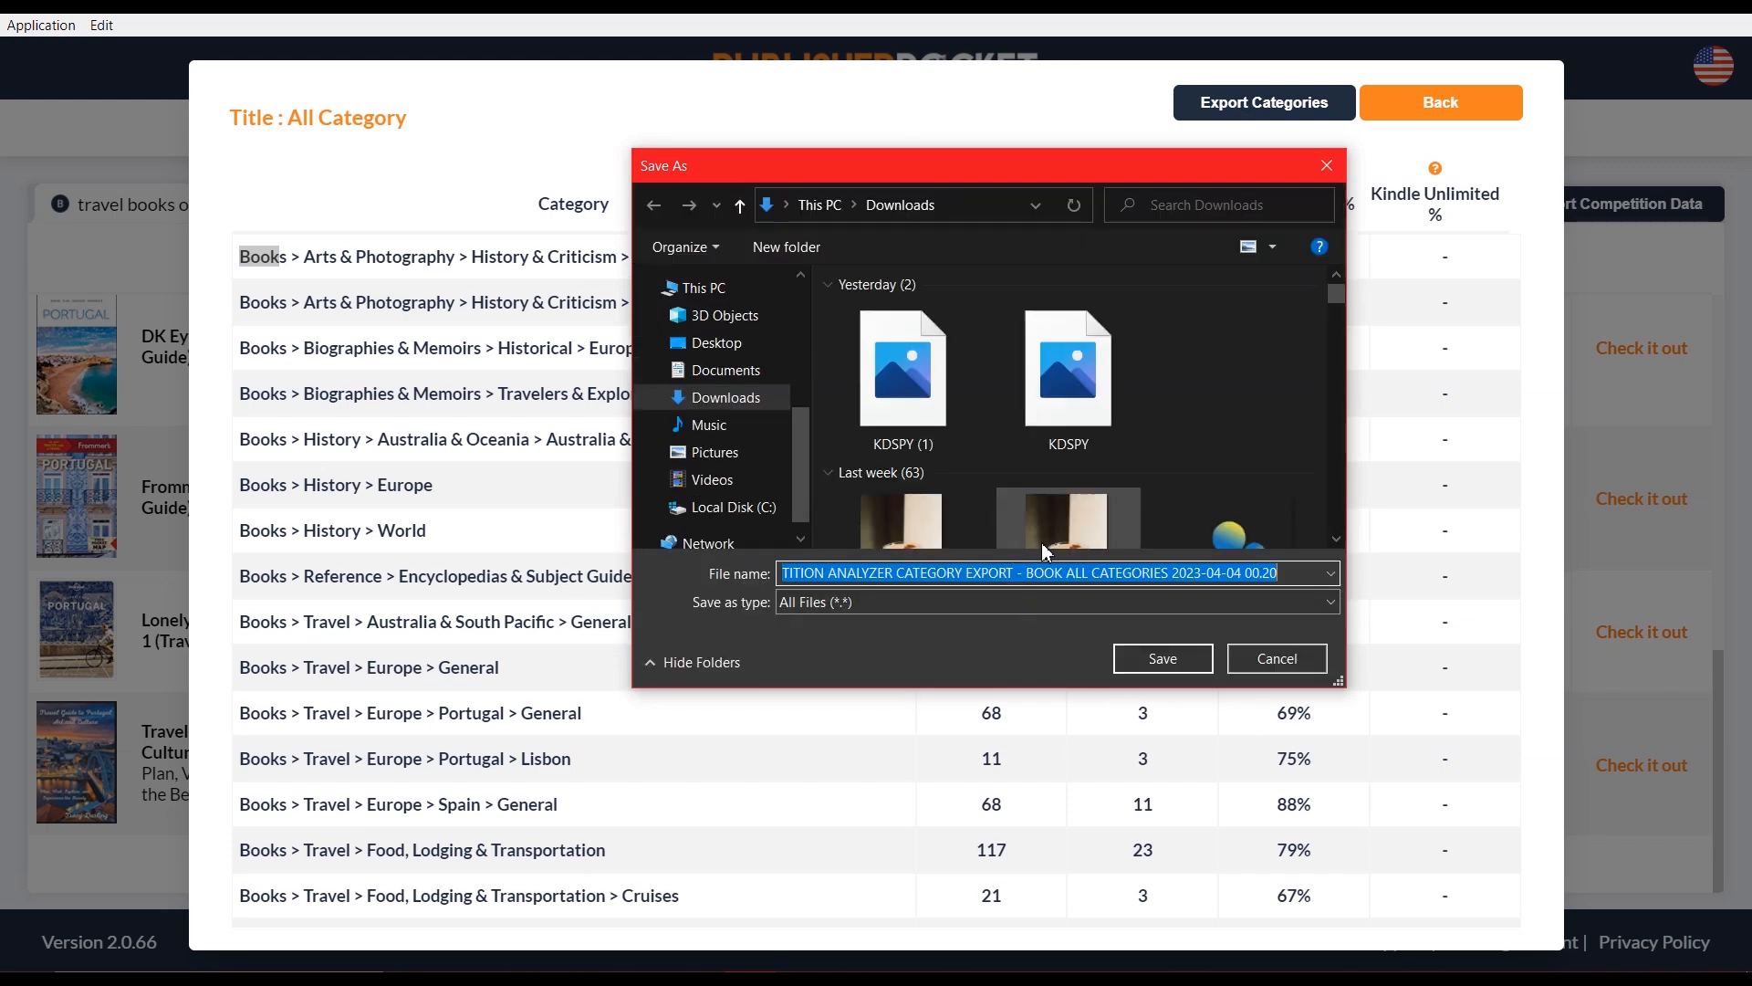
left_click(1275, 665)
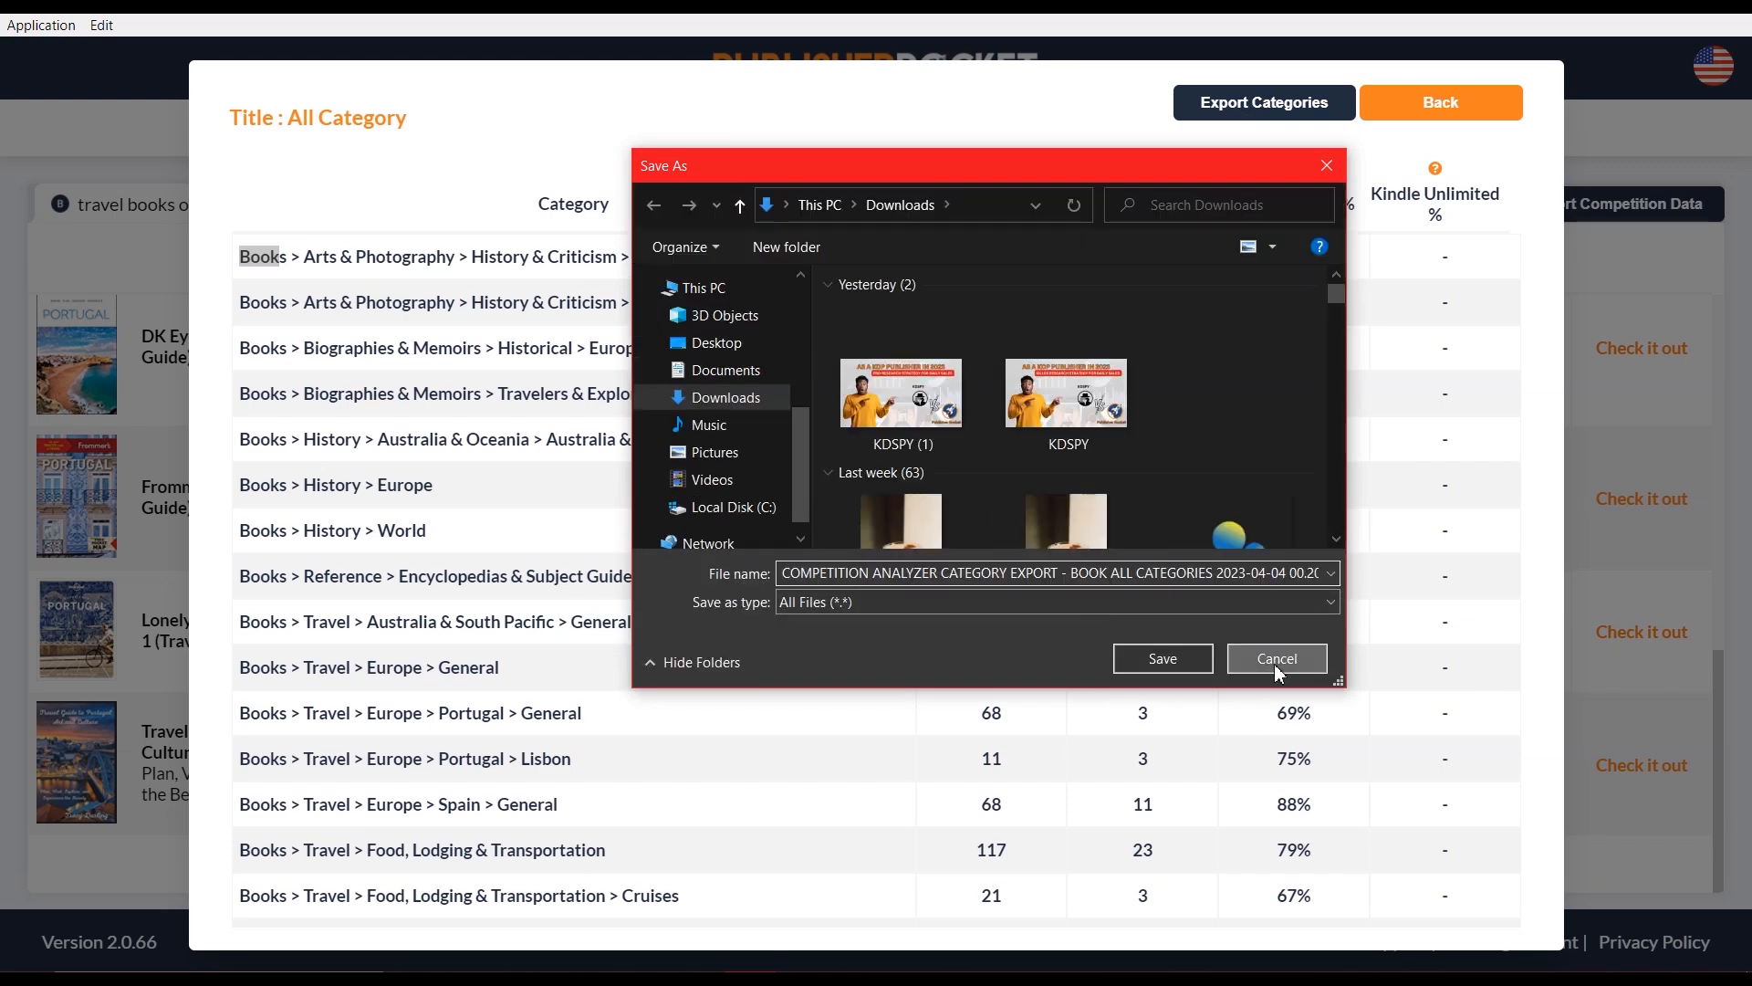
left_click(1413, 111)
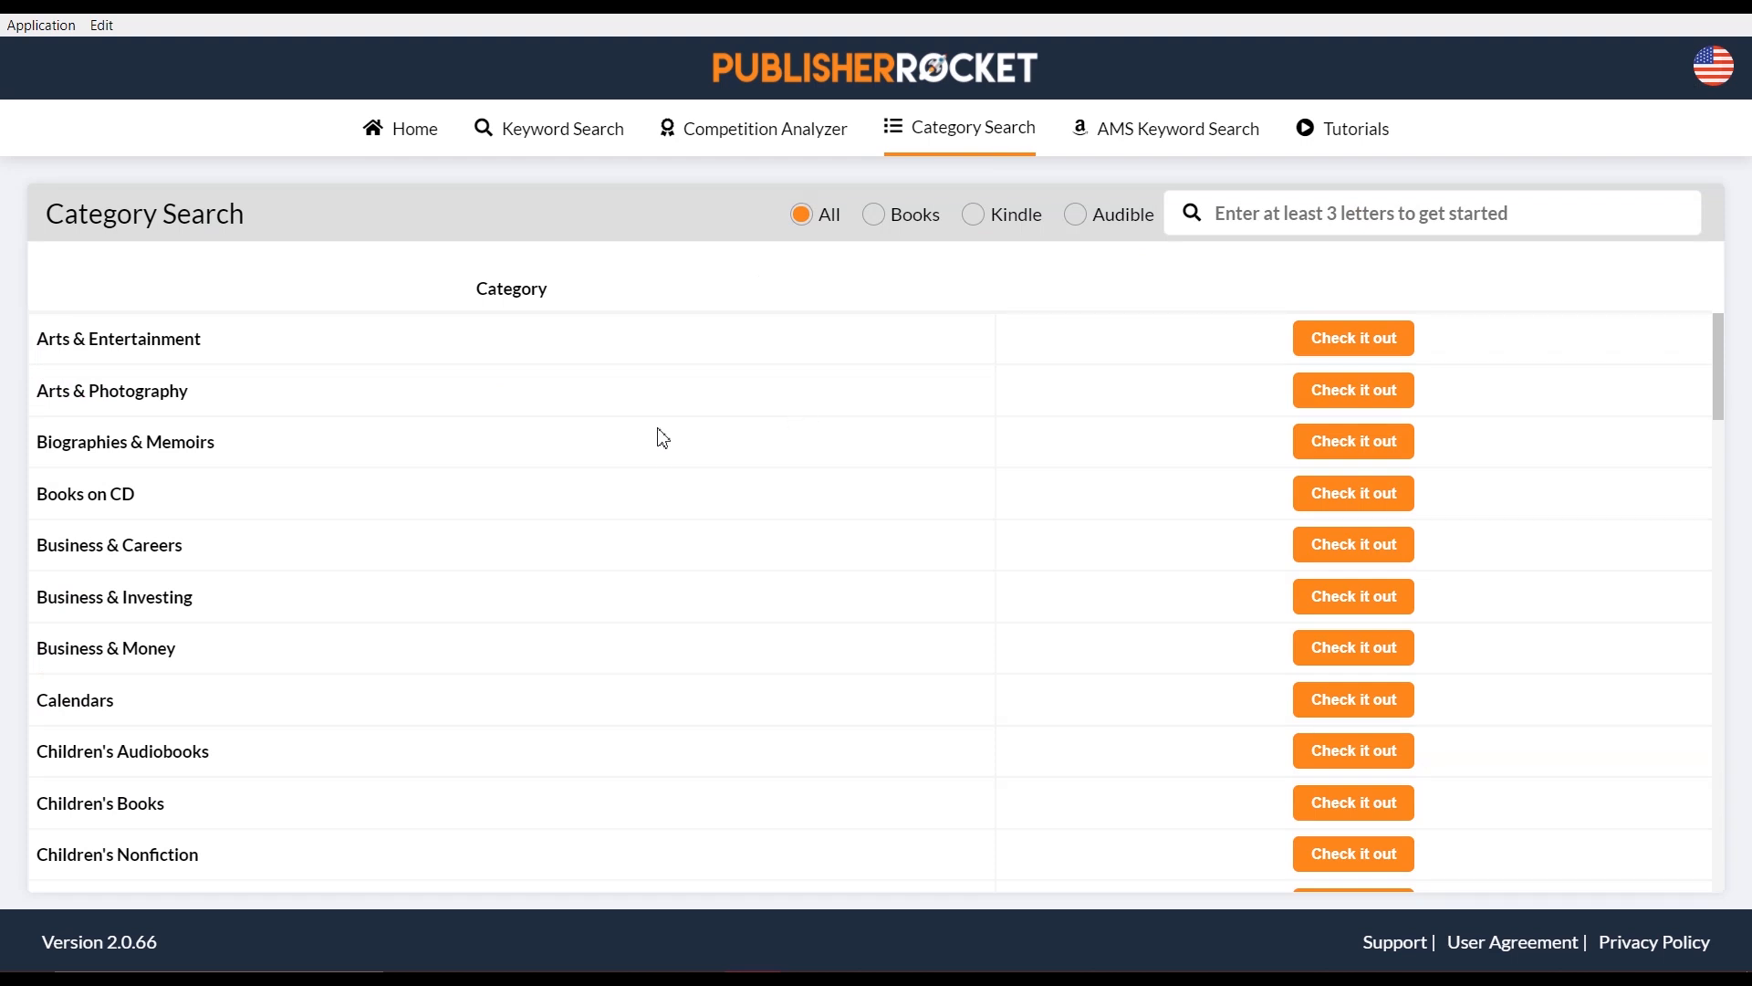
Filter the Category Search list to Books, briefly switching to Kindle and back
scroll(799, 565, "down", 5)
scroll(780, 539, "up", 5)
left_click(874, 219)
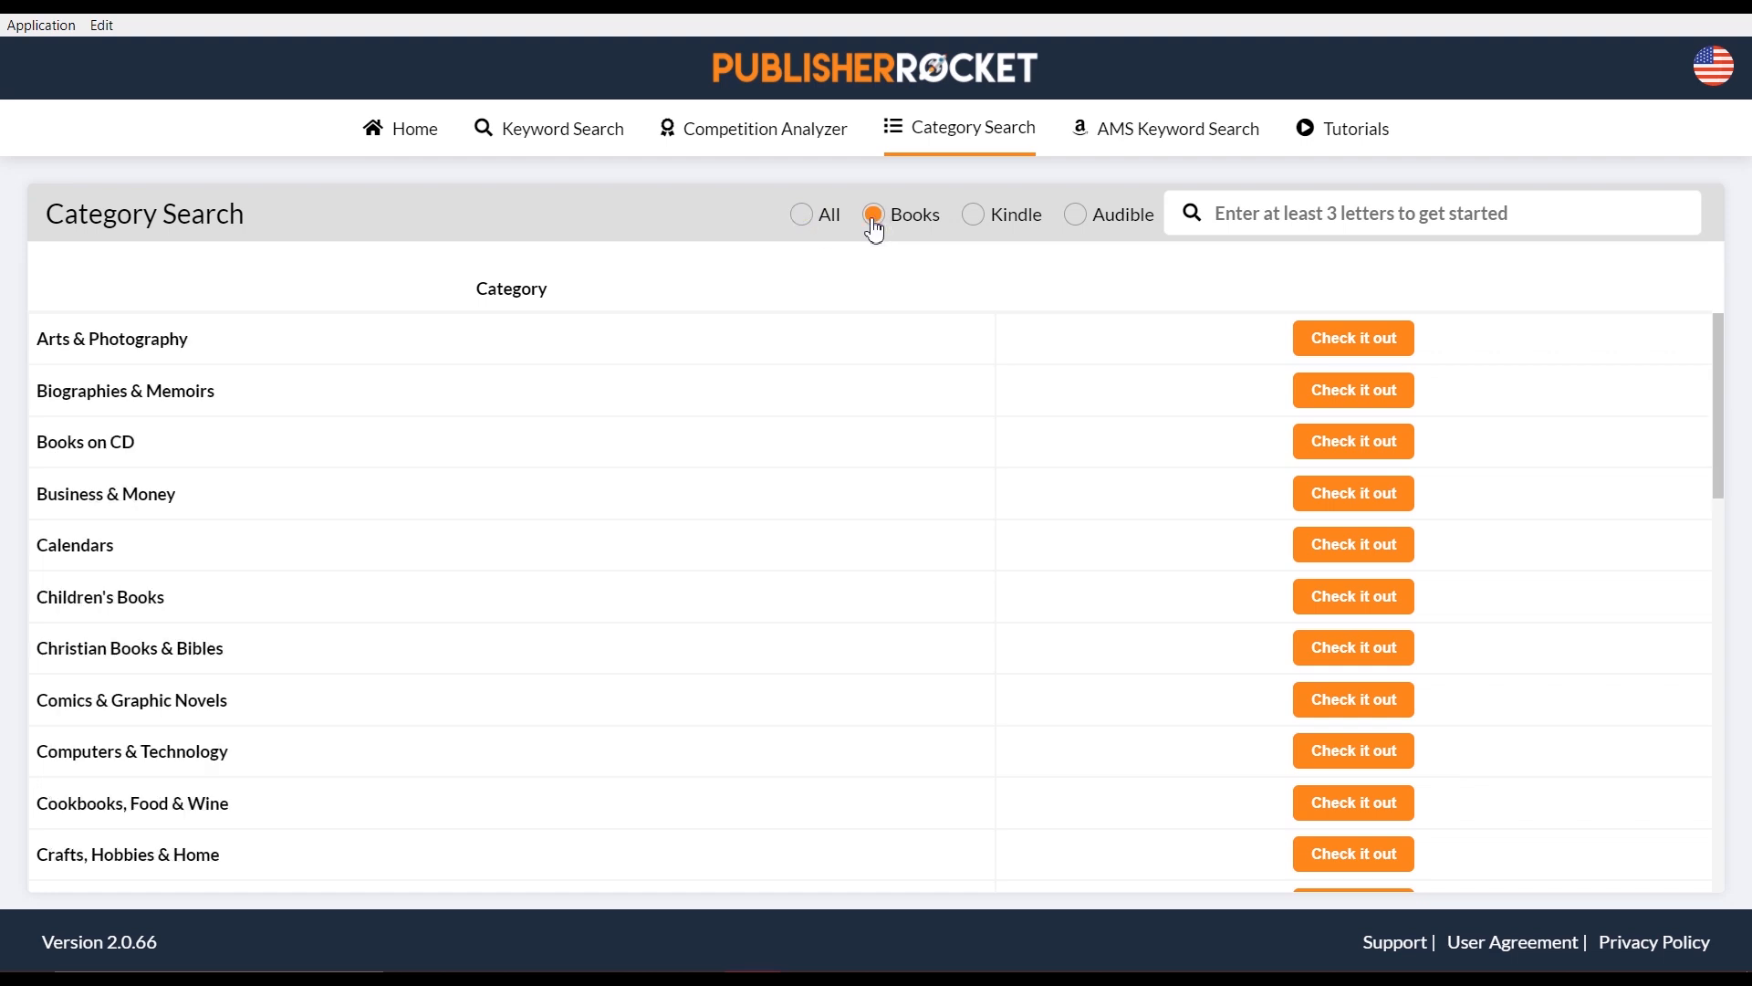
left_click(974, 215)
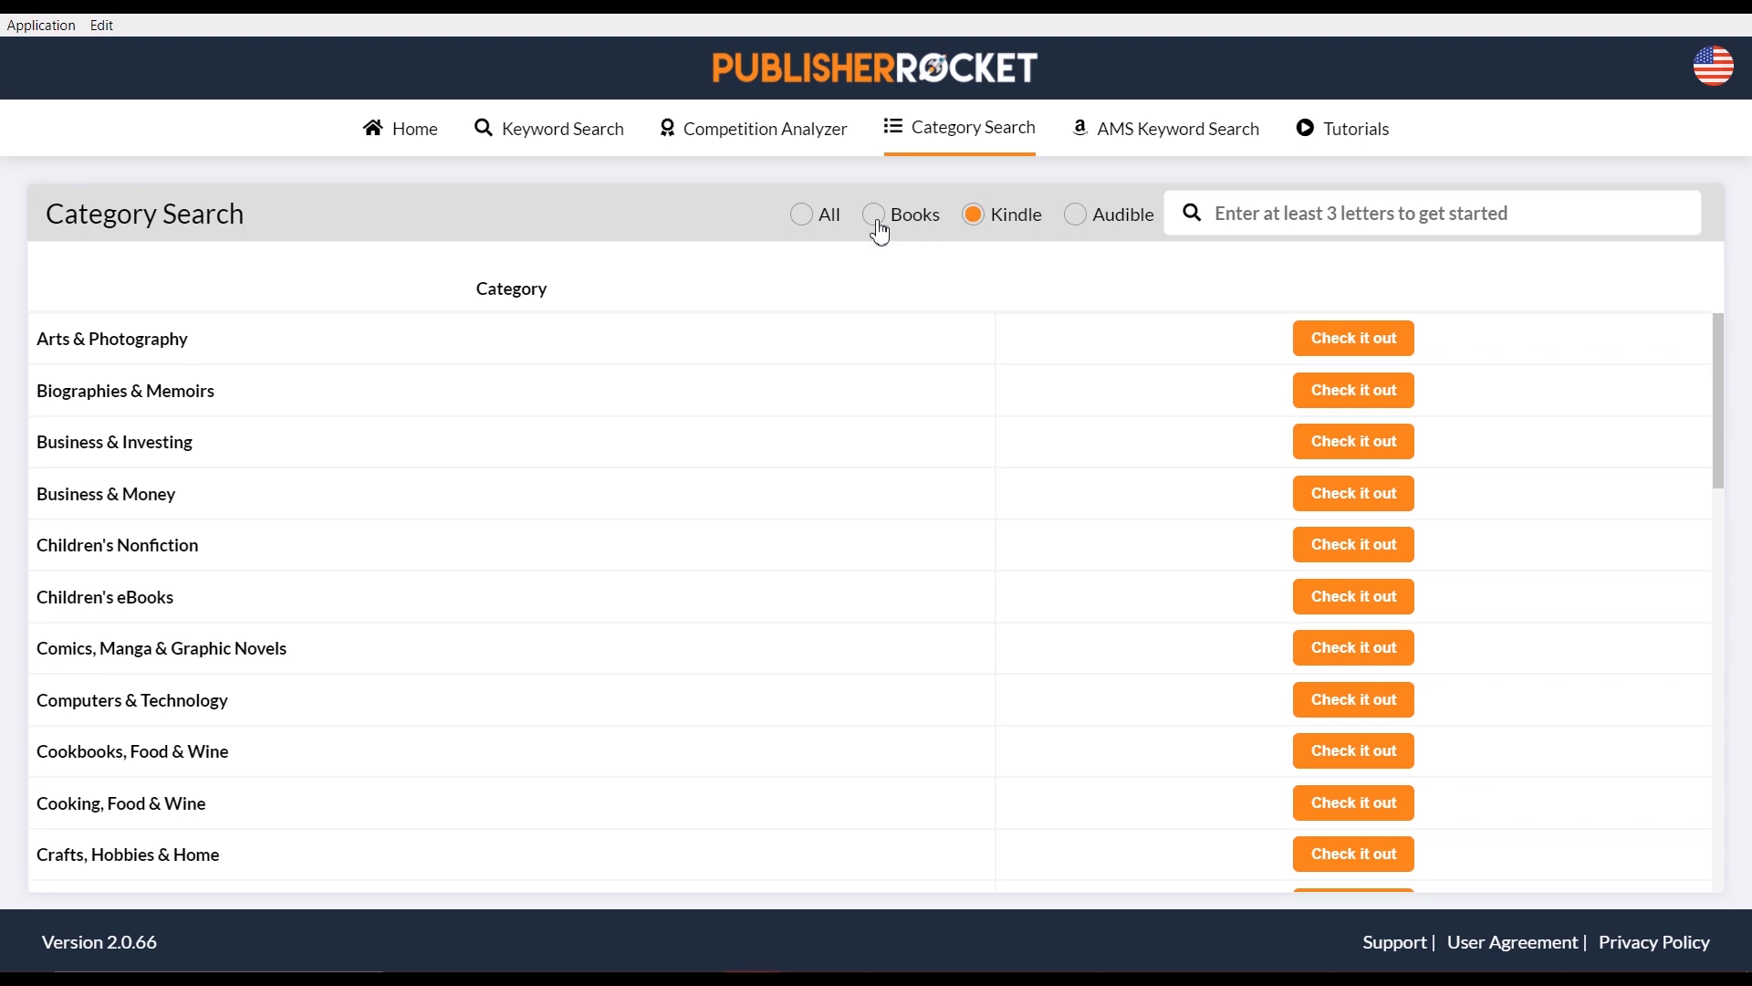
left_click(1236, 214)
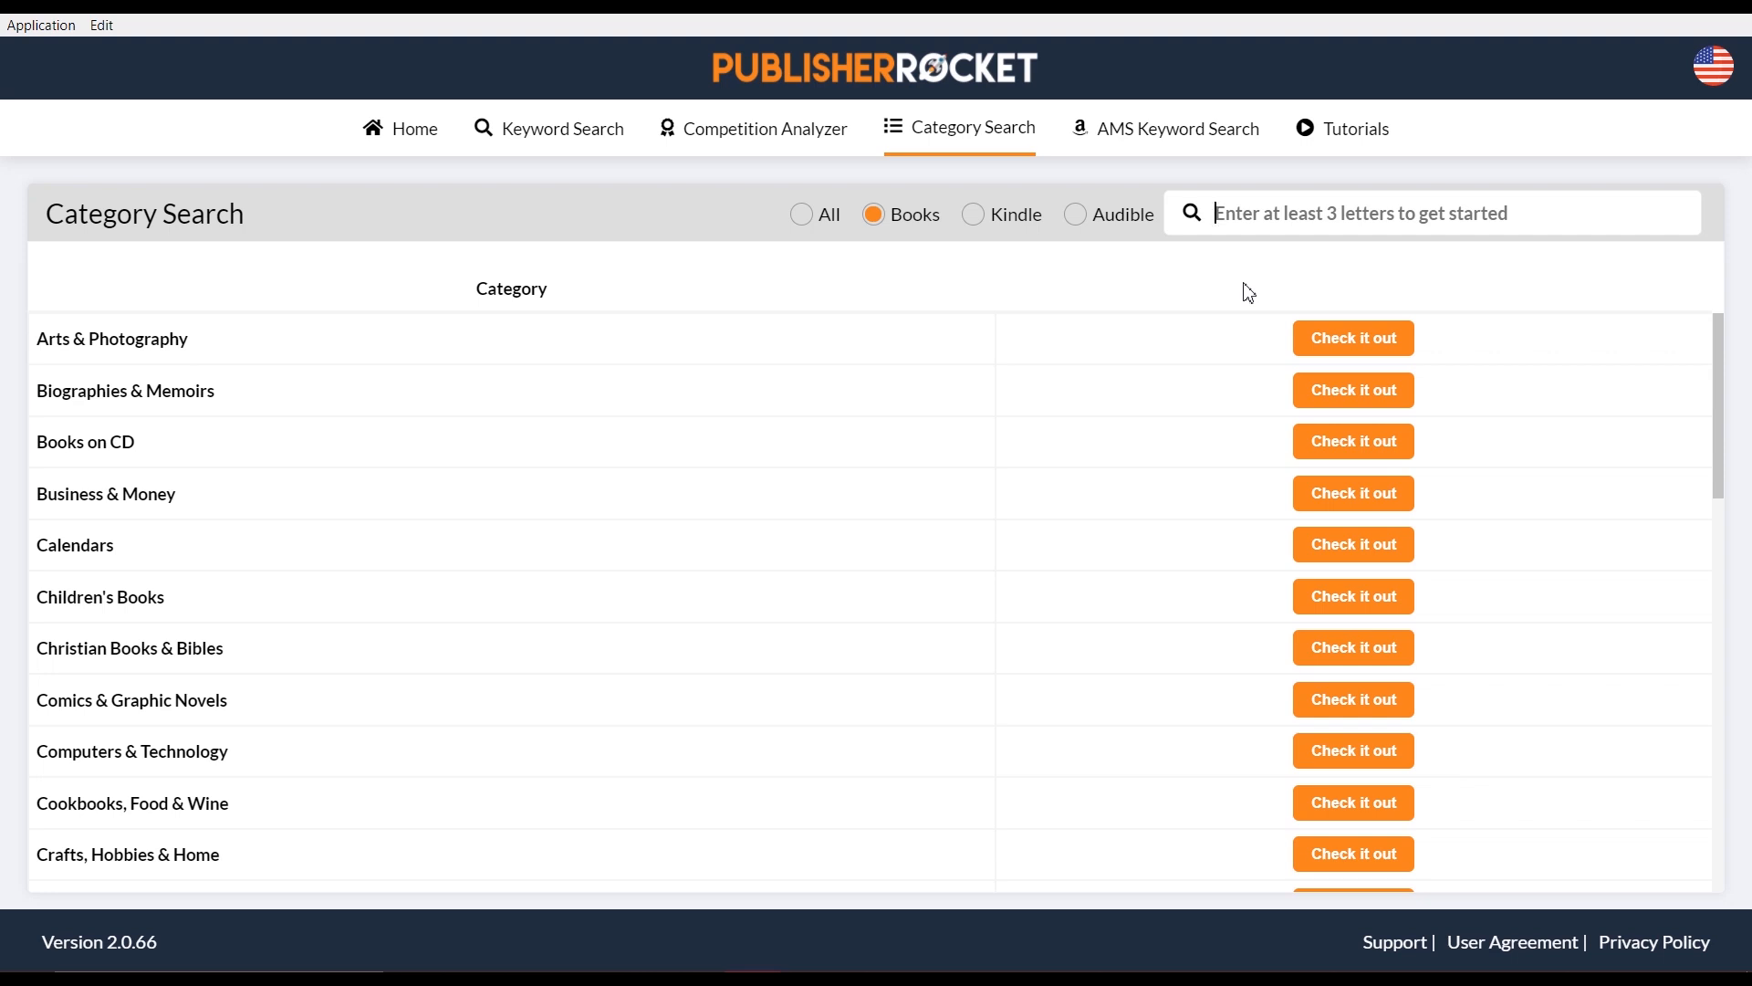
type("t")
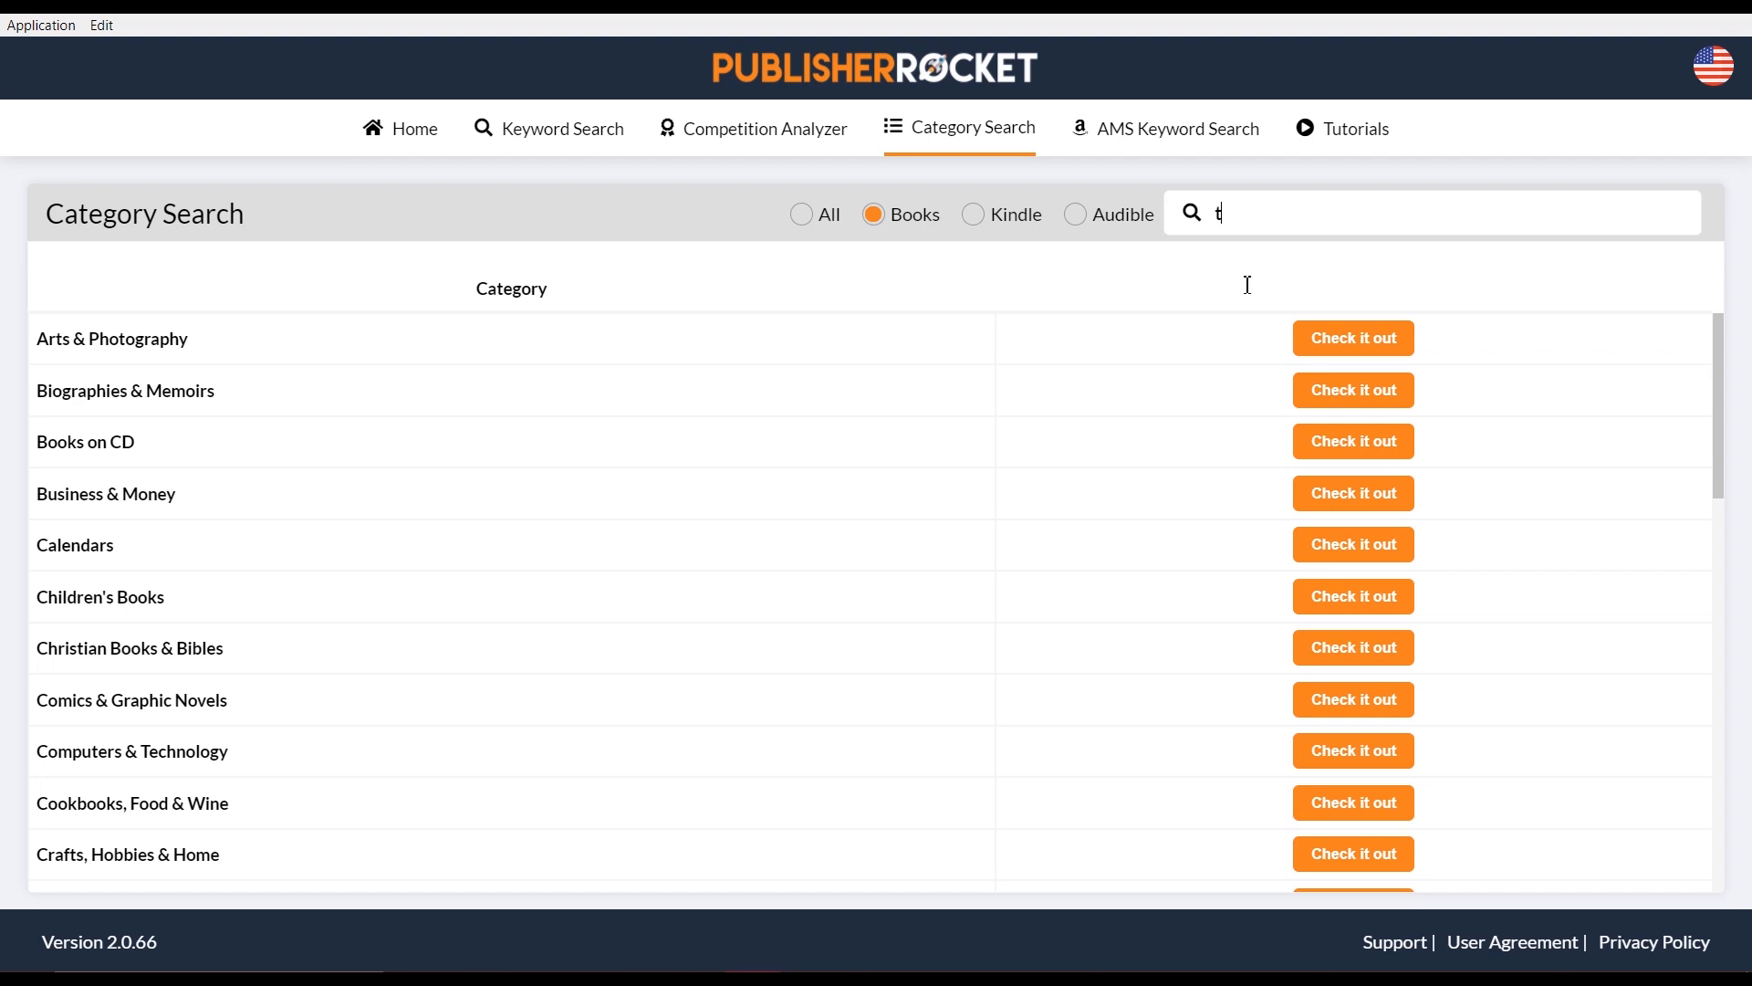
type("ra")
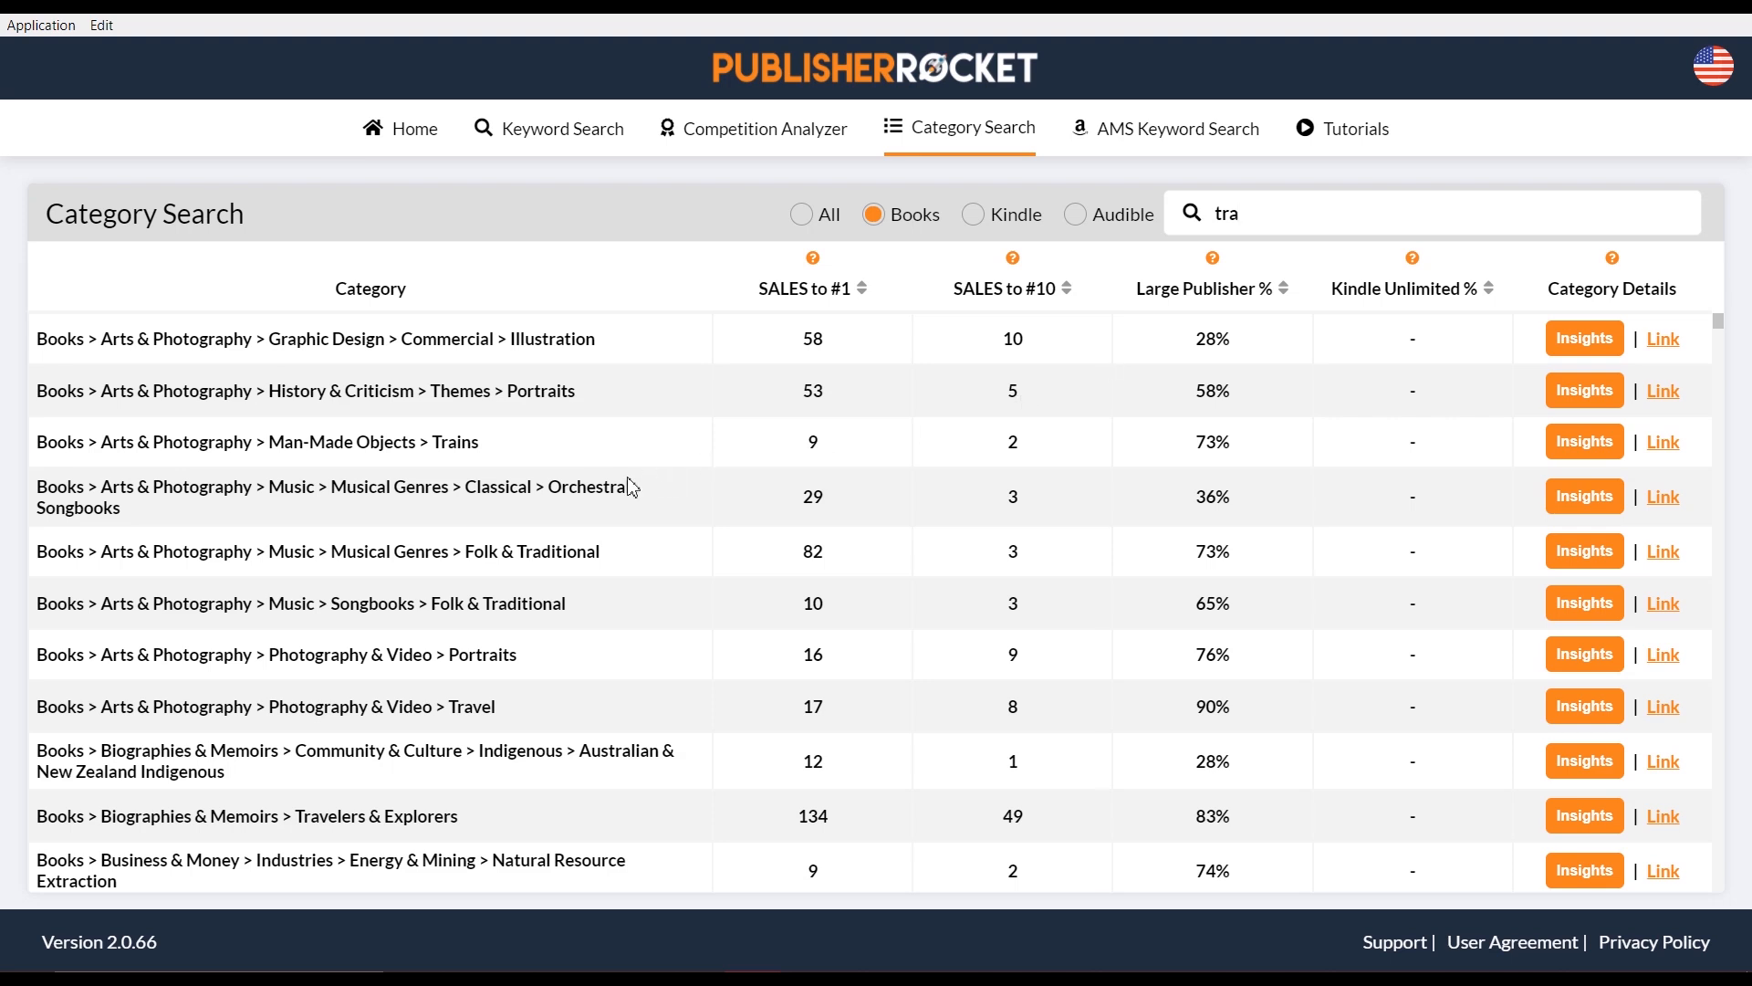
left_click_drag(537, 394, 558, 395)
left_click(1274, 225)
type("vel")
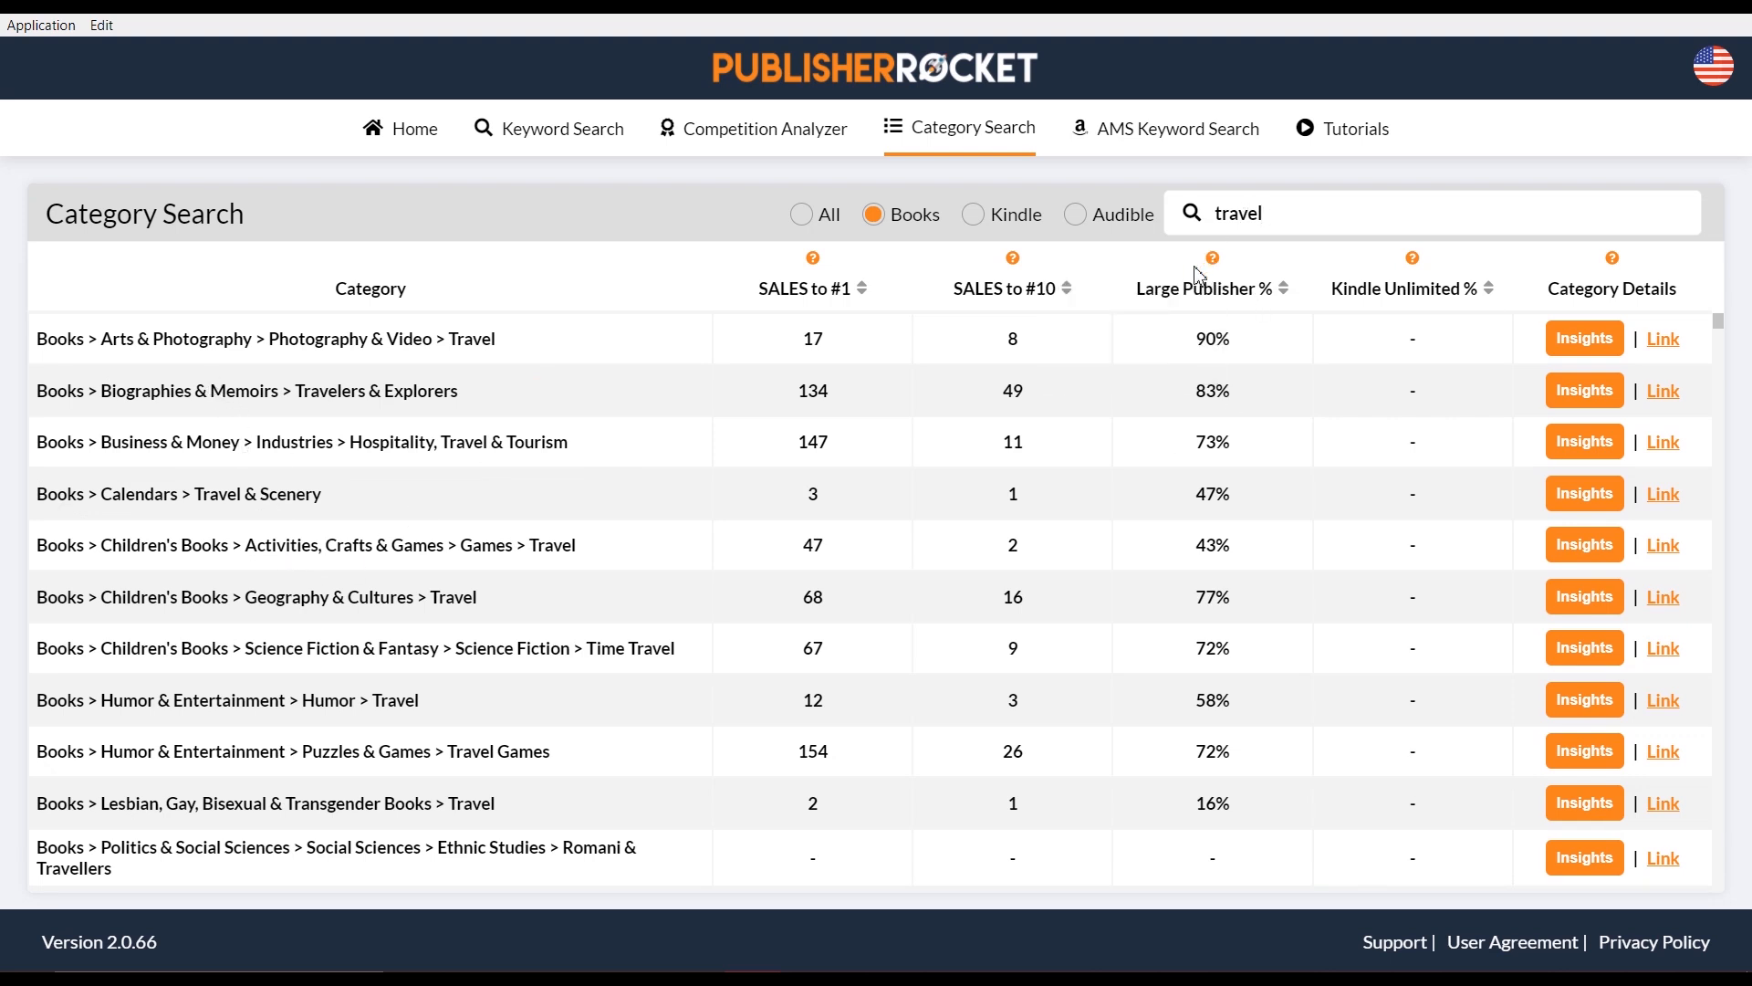
scroll(831, 575, "down", 1)
scroll(832, 584, "down", 10)
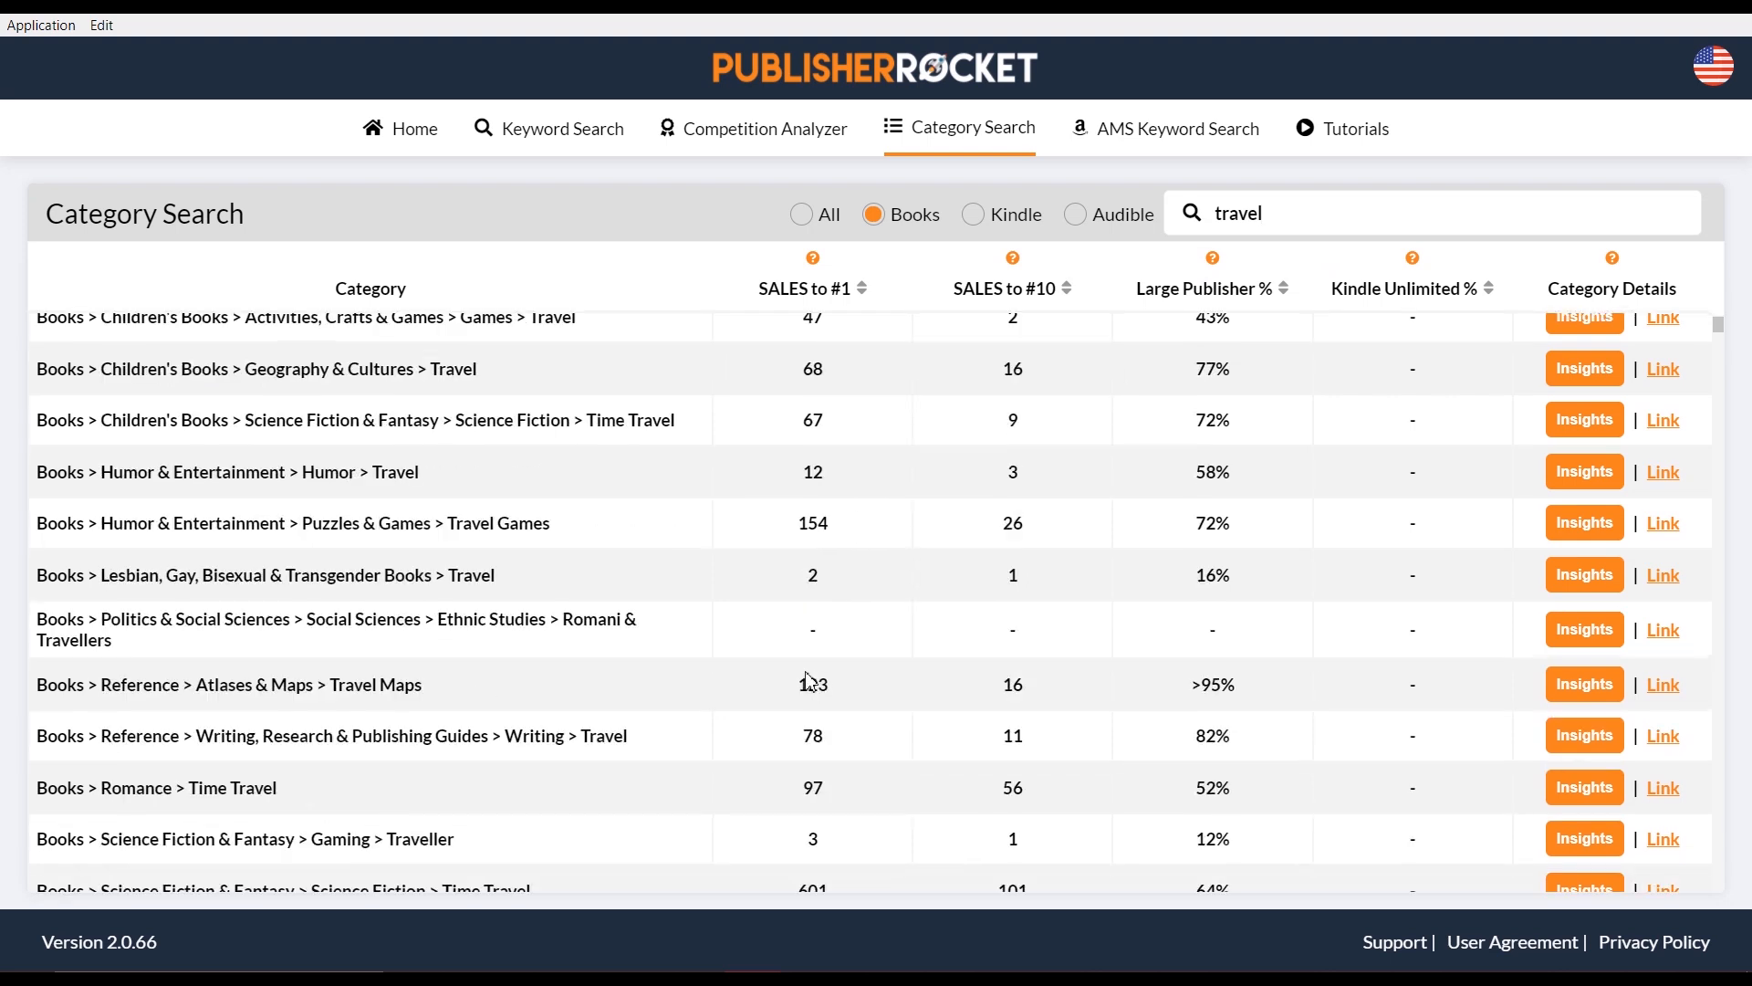
scroll(825, 670, "down", 13)
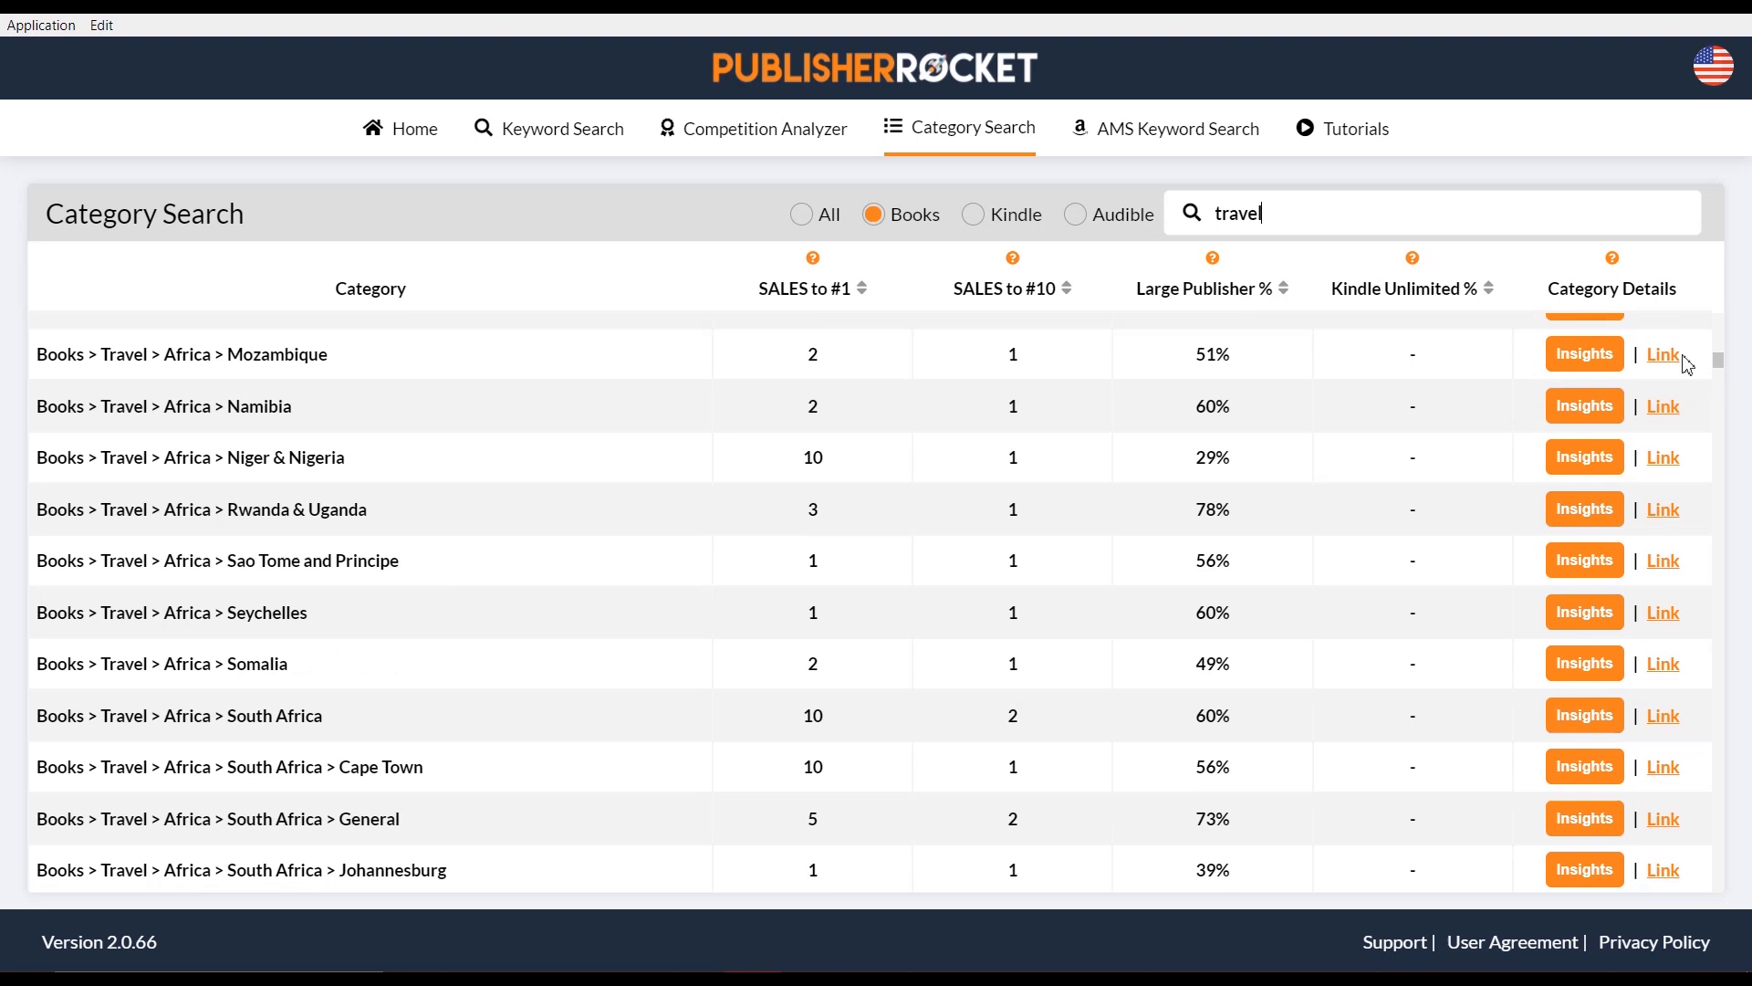
left_click_drag(1720, 366, 1705, 305)
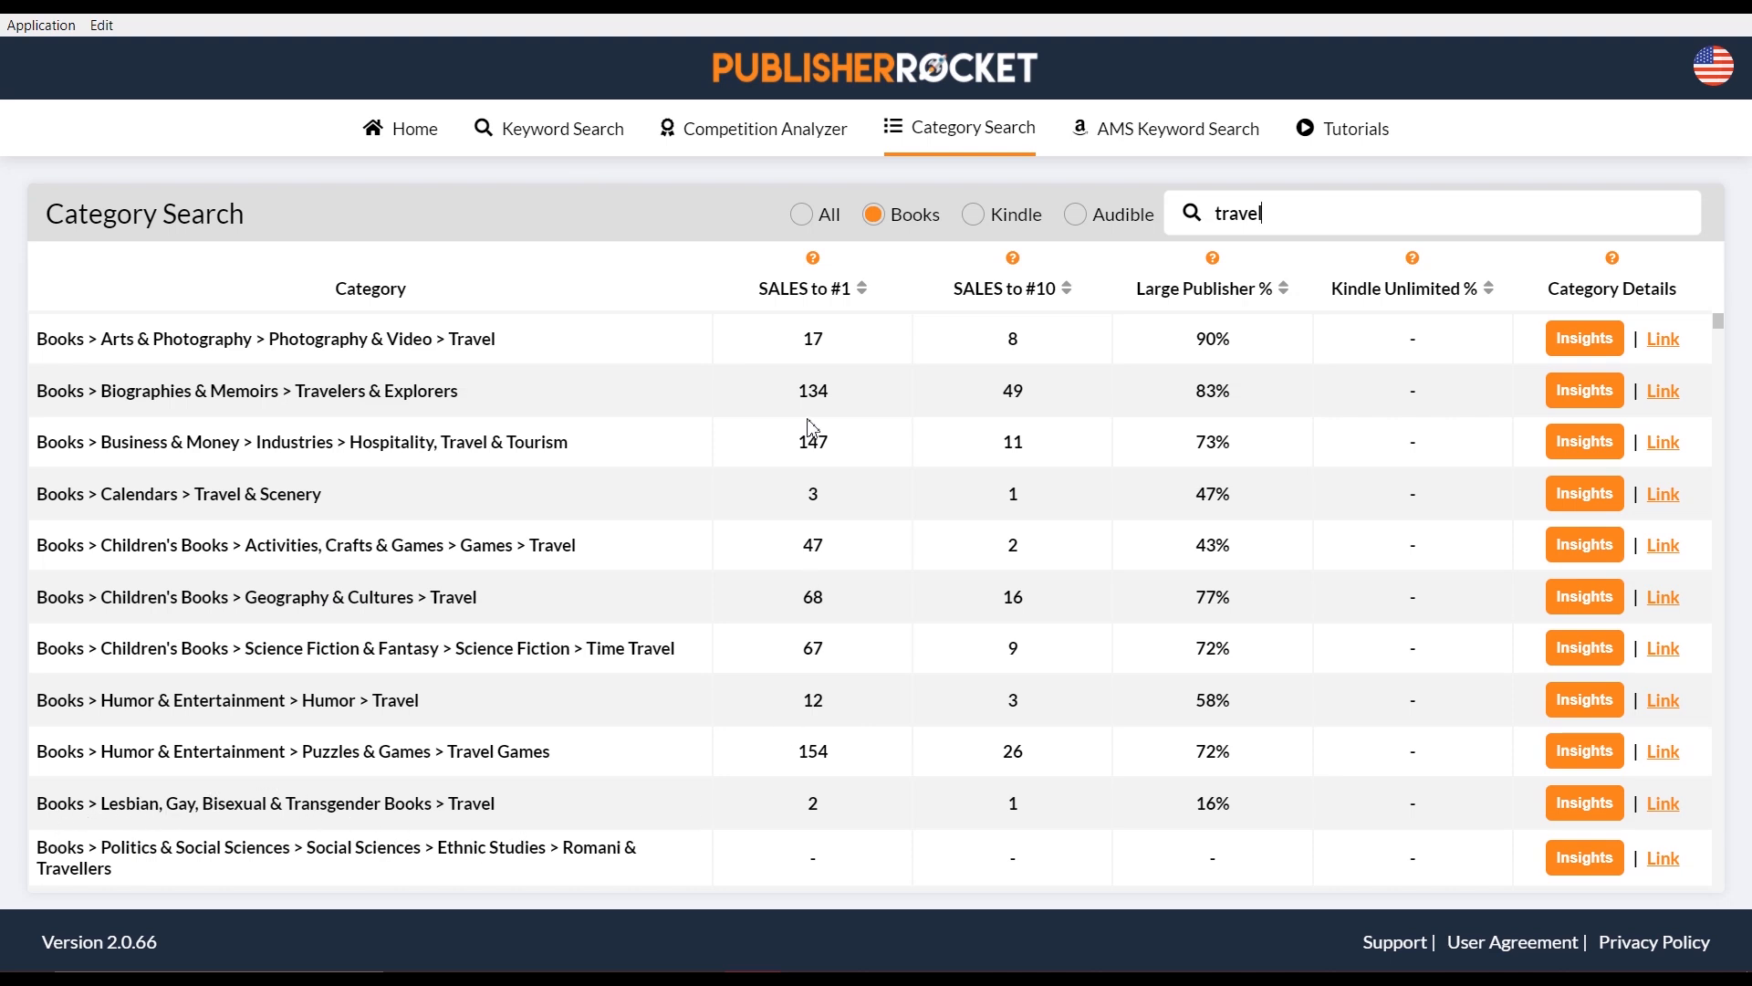
double_click(815, 804)
double_click(1014, 805)
double_click(810, 496)
left_click(1013, 502)
double_click(1011, 498)
mouse_move(815, 258)
scroll(828, 644, "down", 1)
scroll(828, 643, "down", 10)
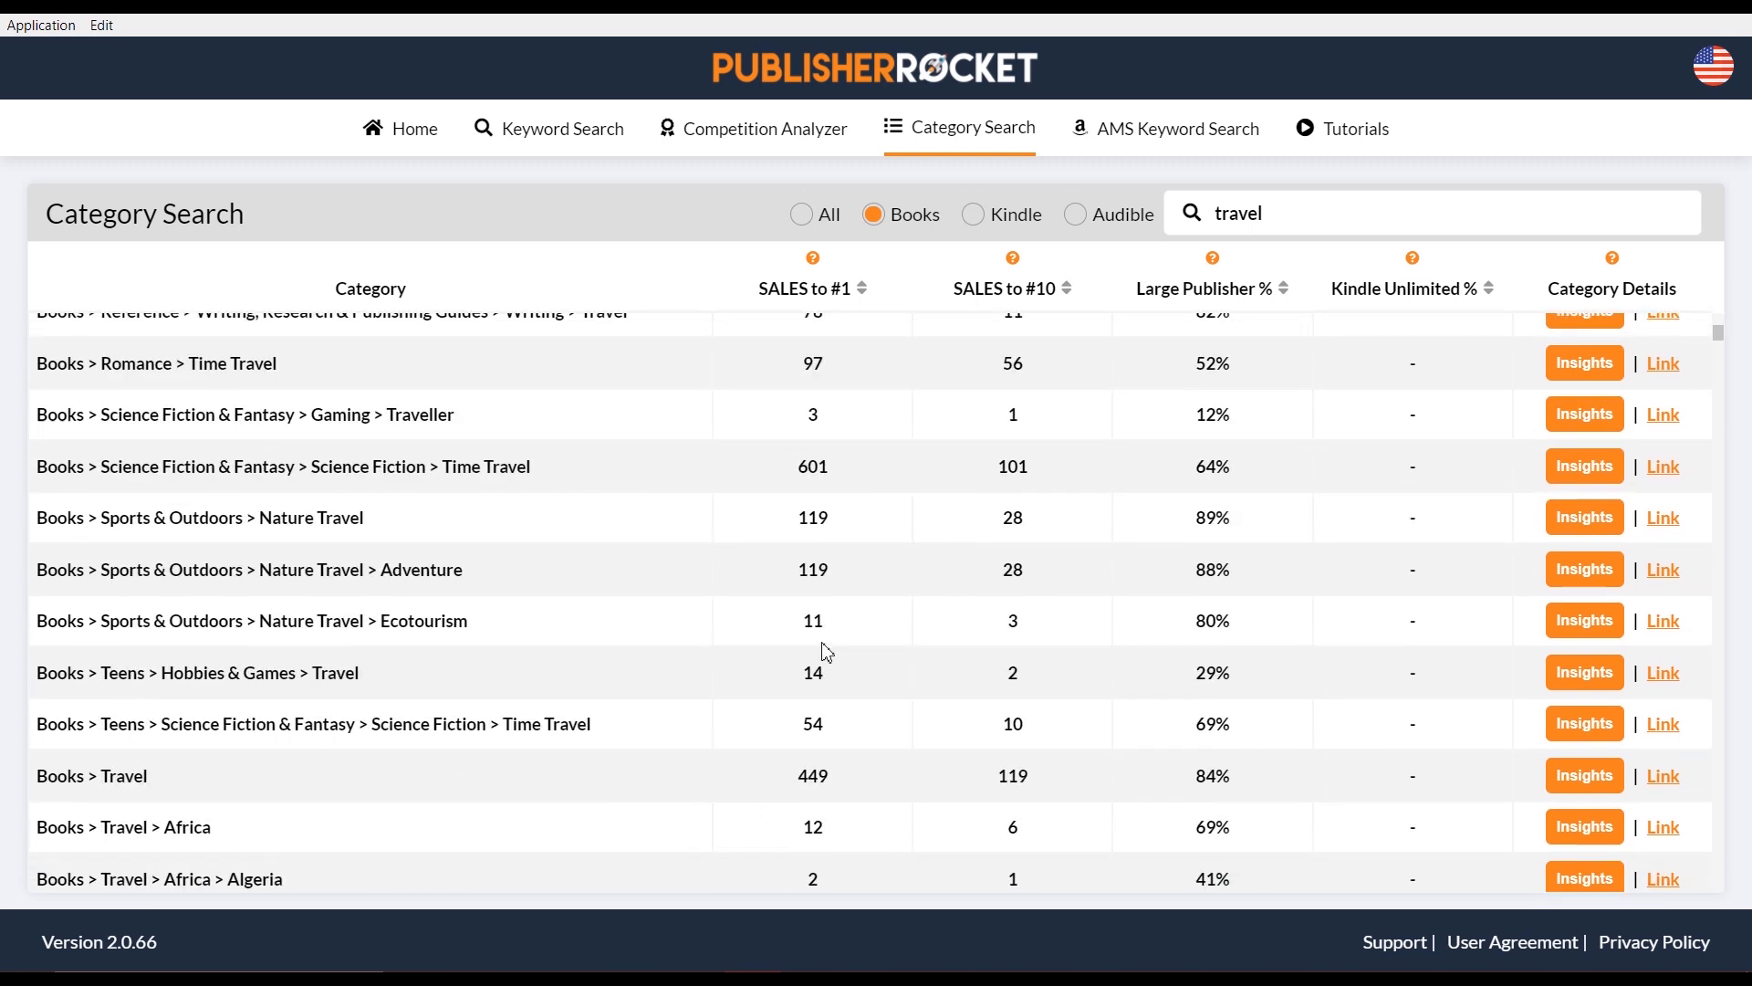
scroll(827, 650, "down", 9)
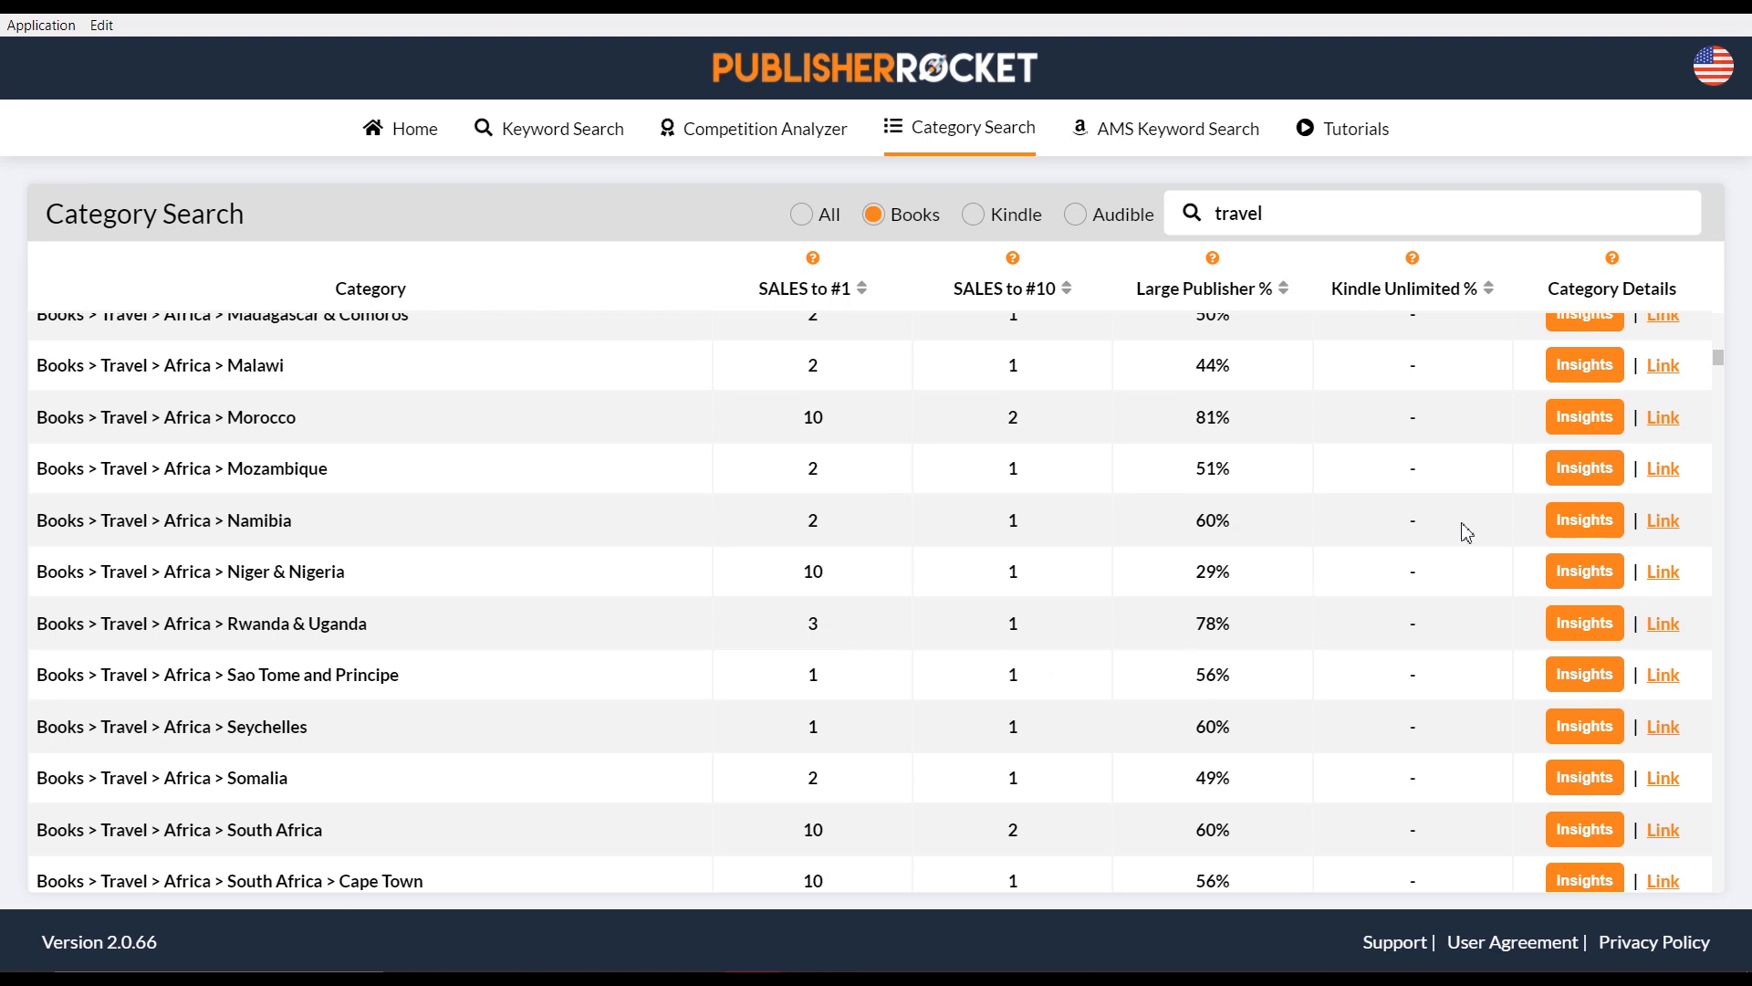
scroll(1400, 517, "up", 10)
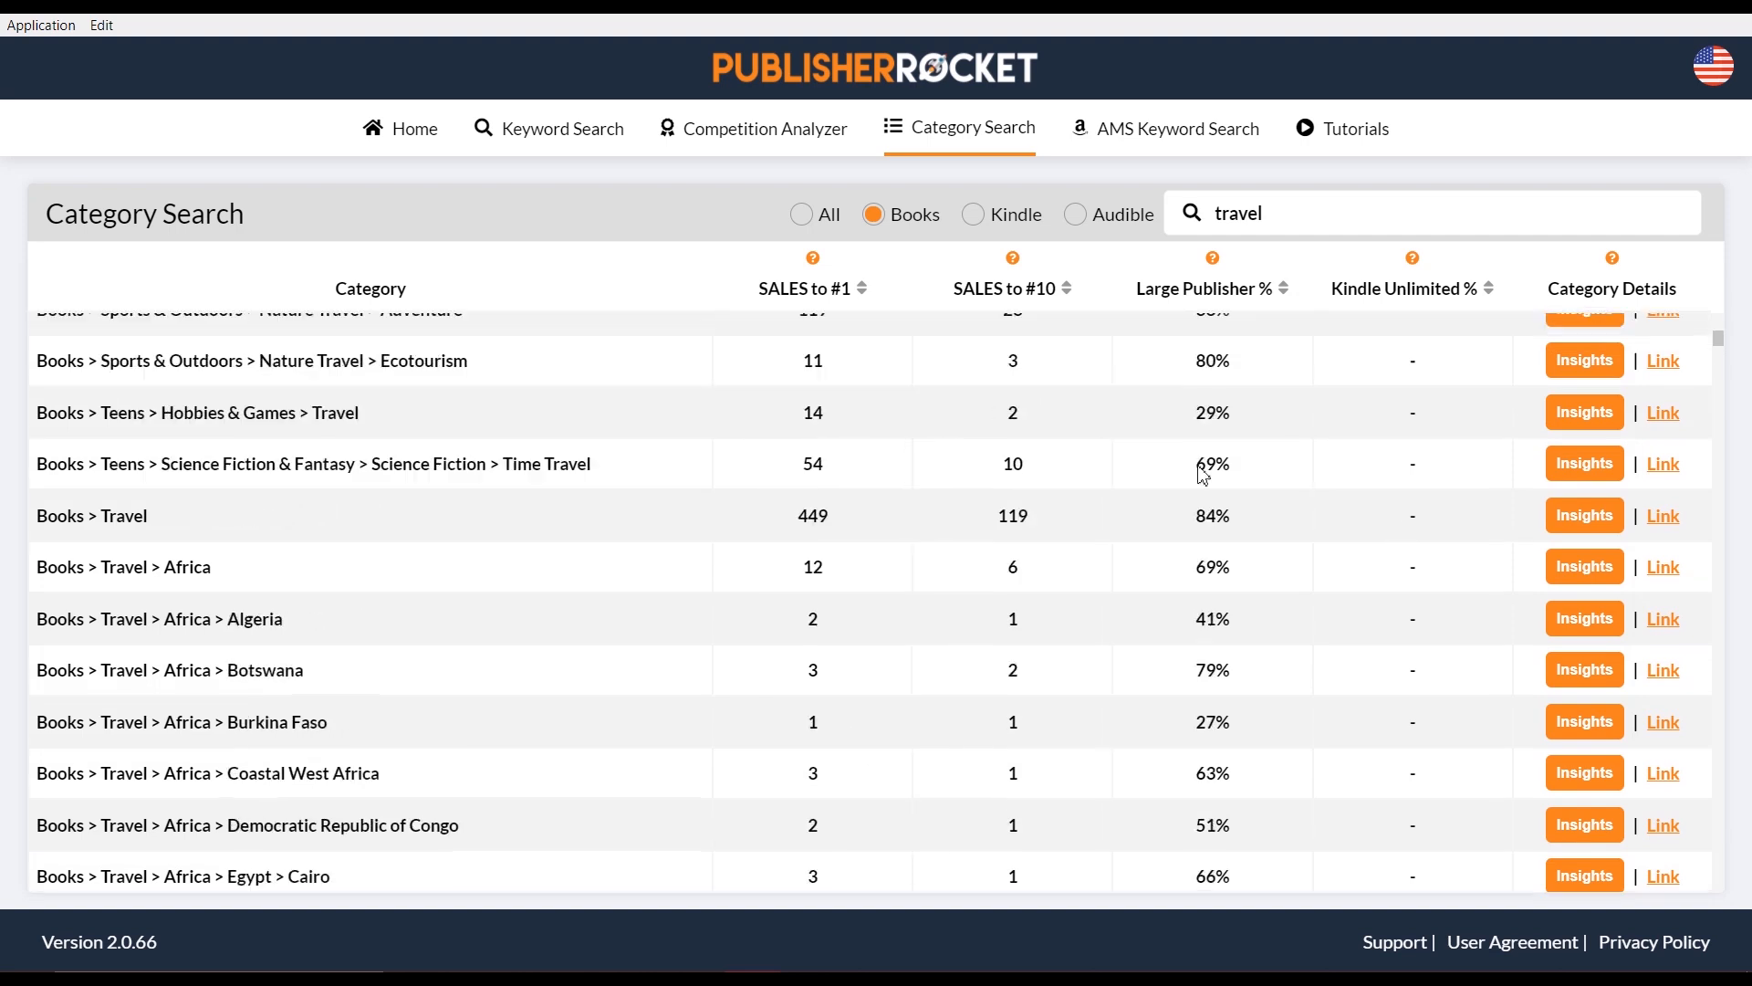
scroll(1203, 473, "up", 1)
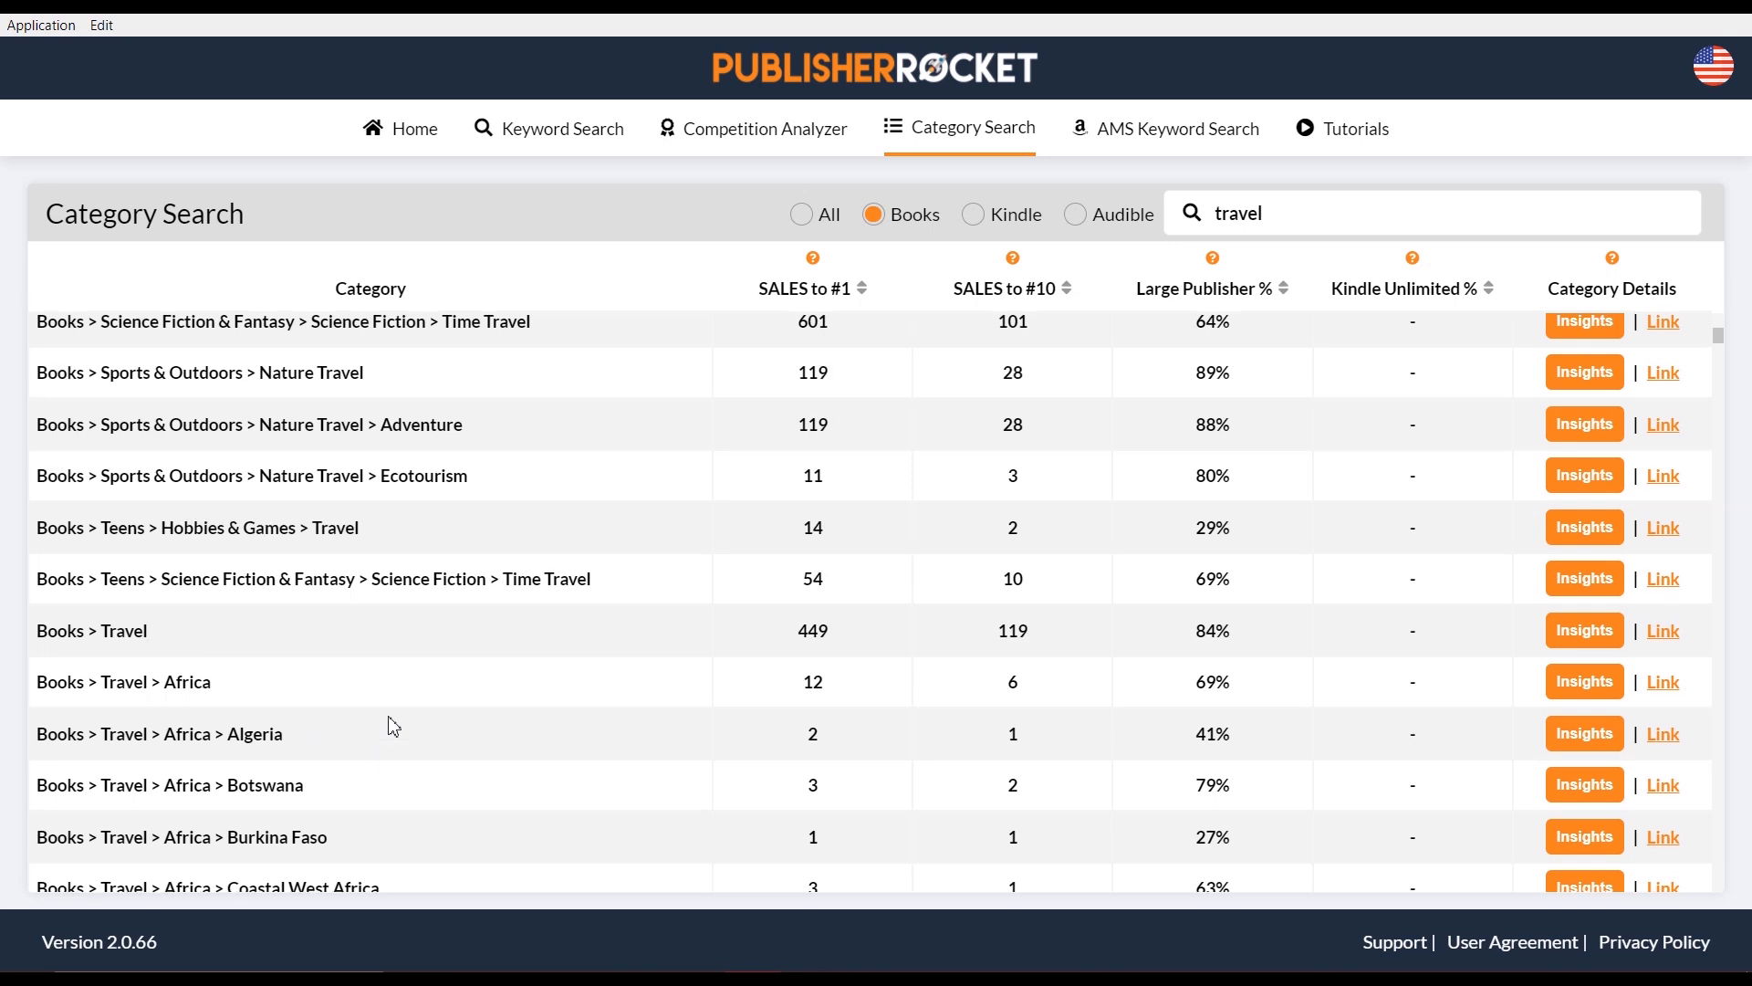
scroll(392, 725, "up", 5)
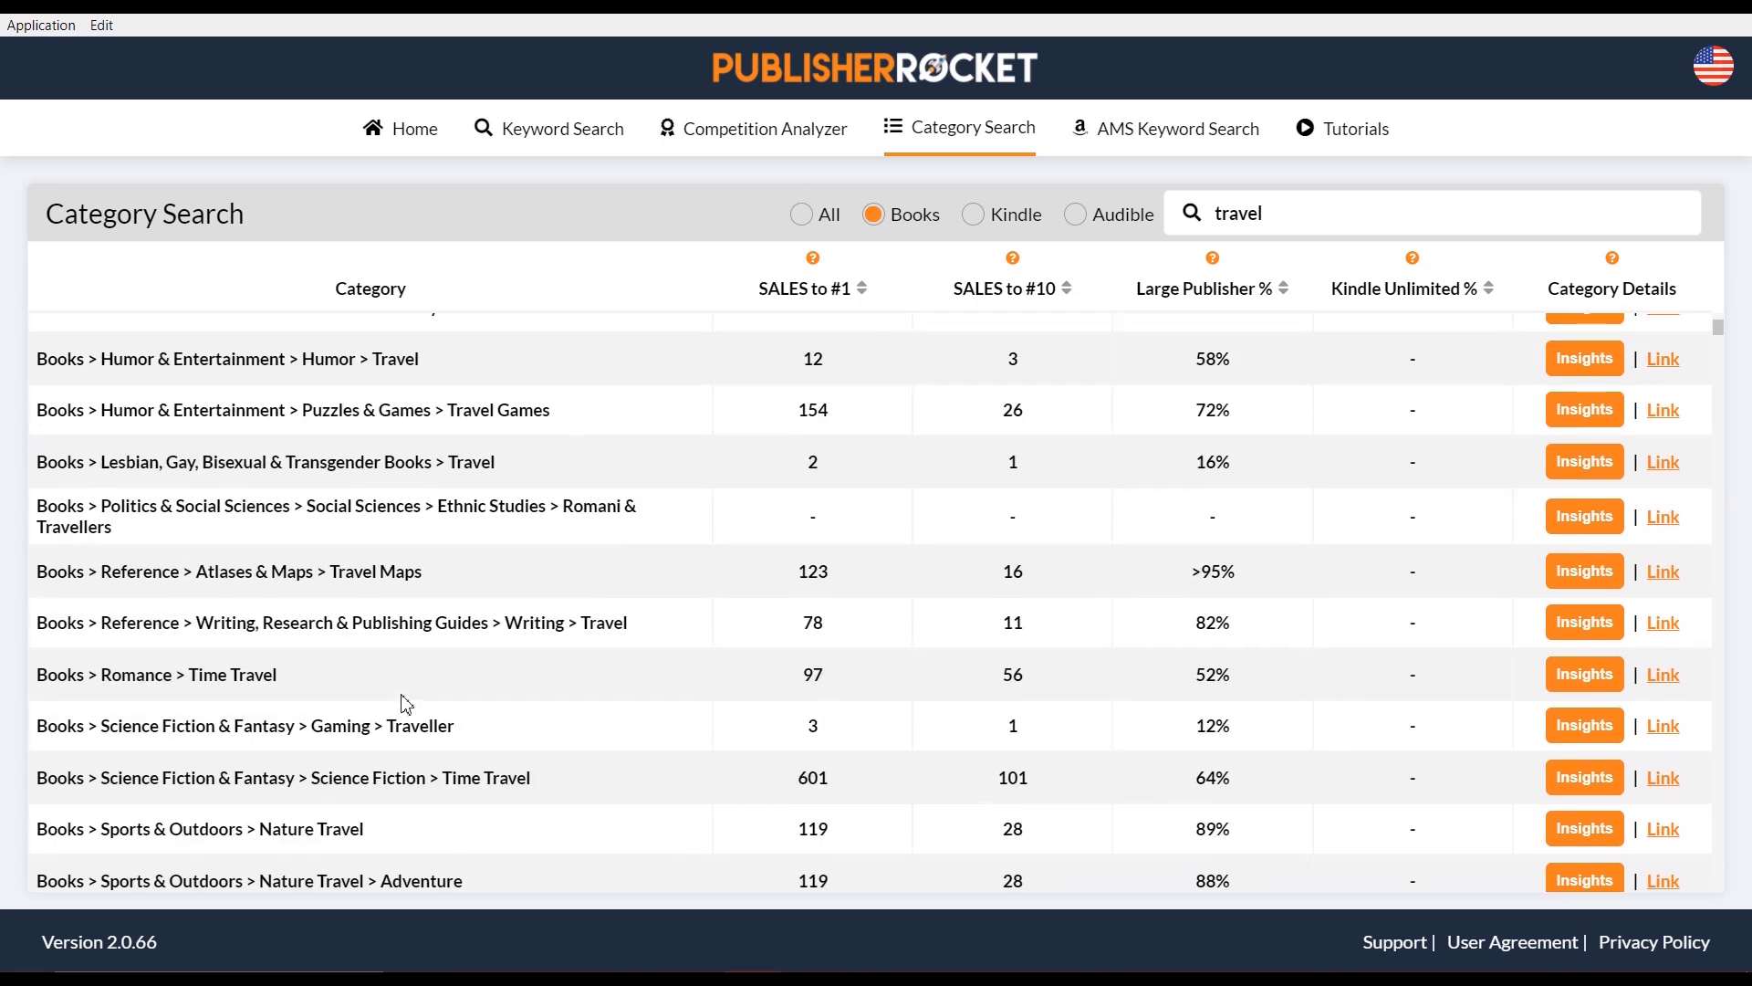
scroll(401, 703, "up", 4)
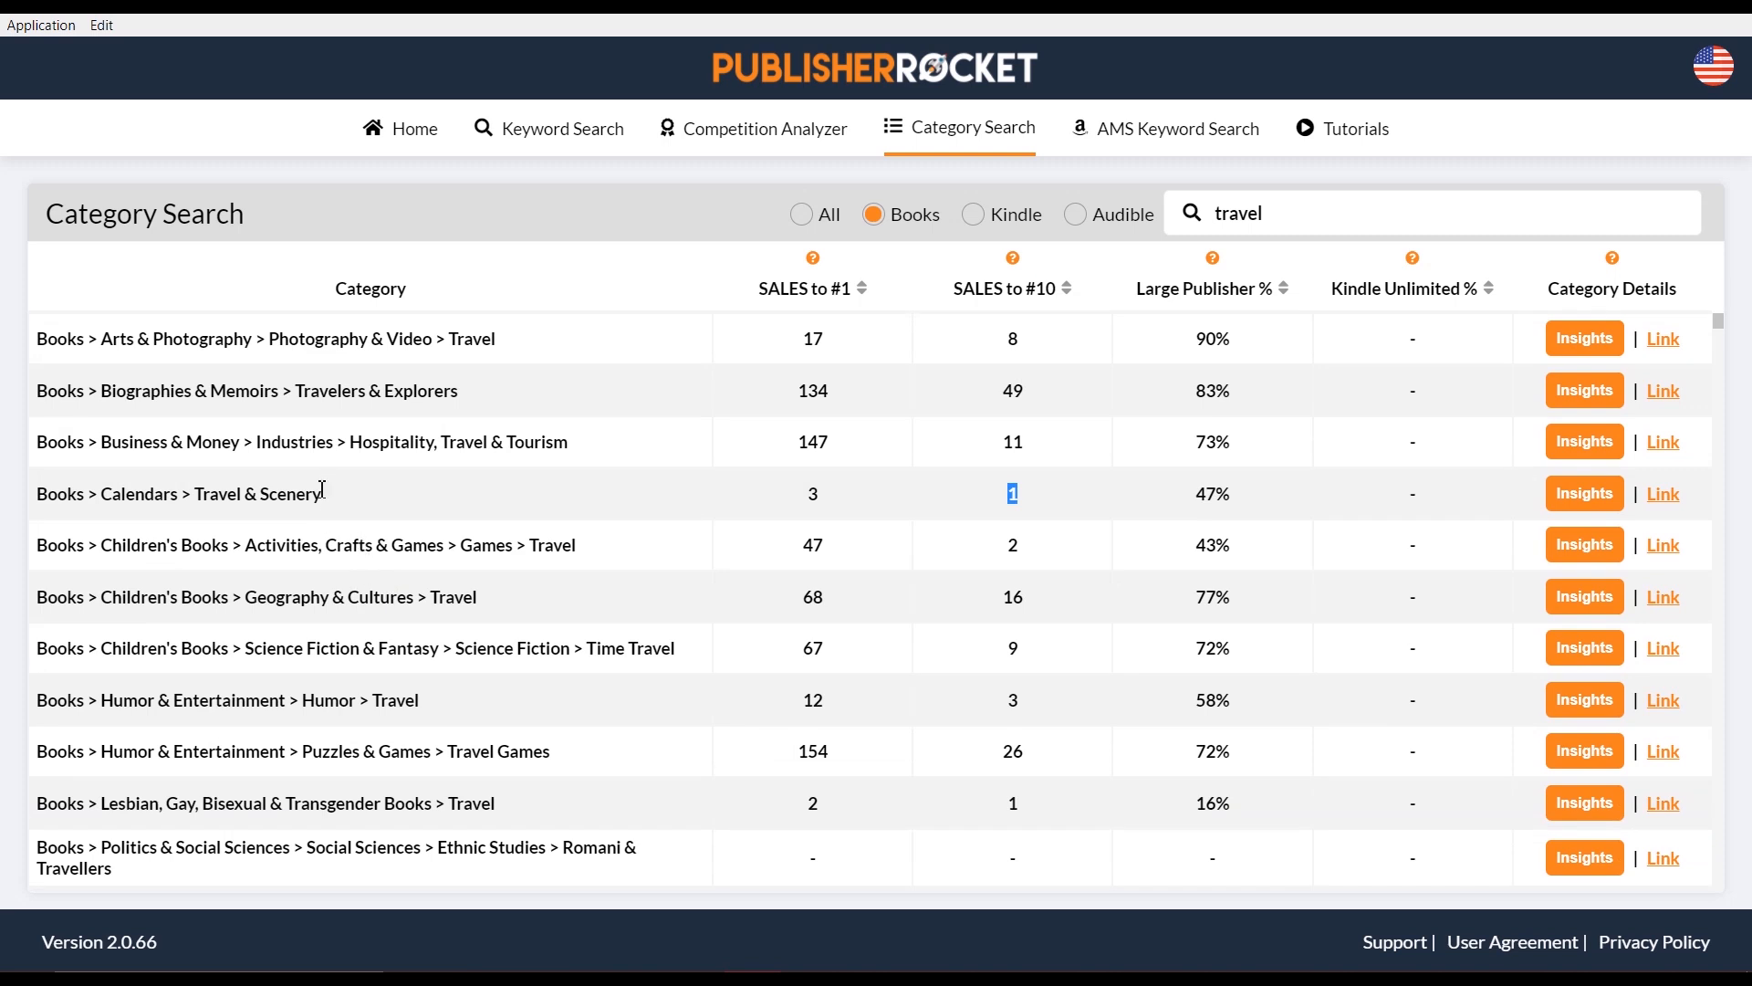
left_click_drag(329, 506, 36, 497)
triple_click(38, 502)
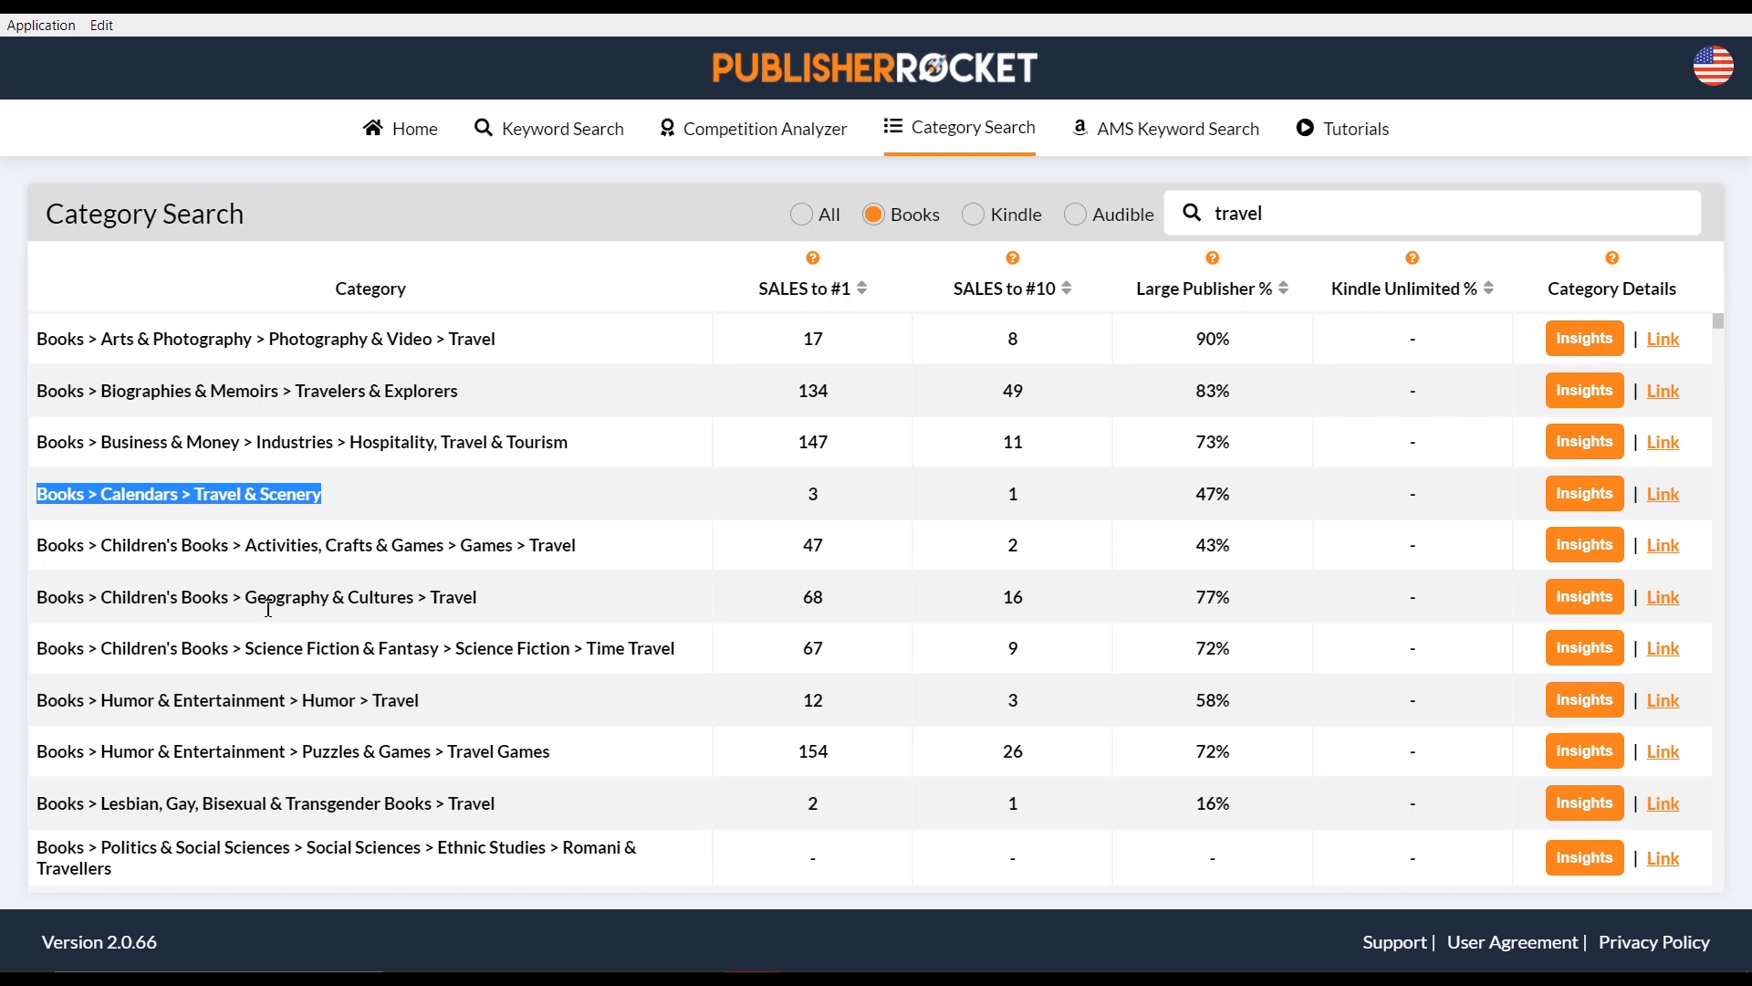
scroll(326, 683, "down", 1)
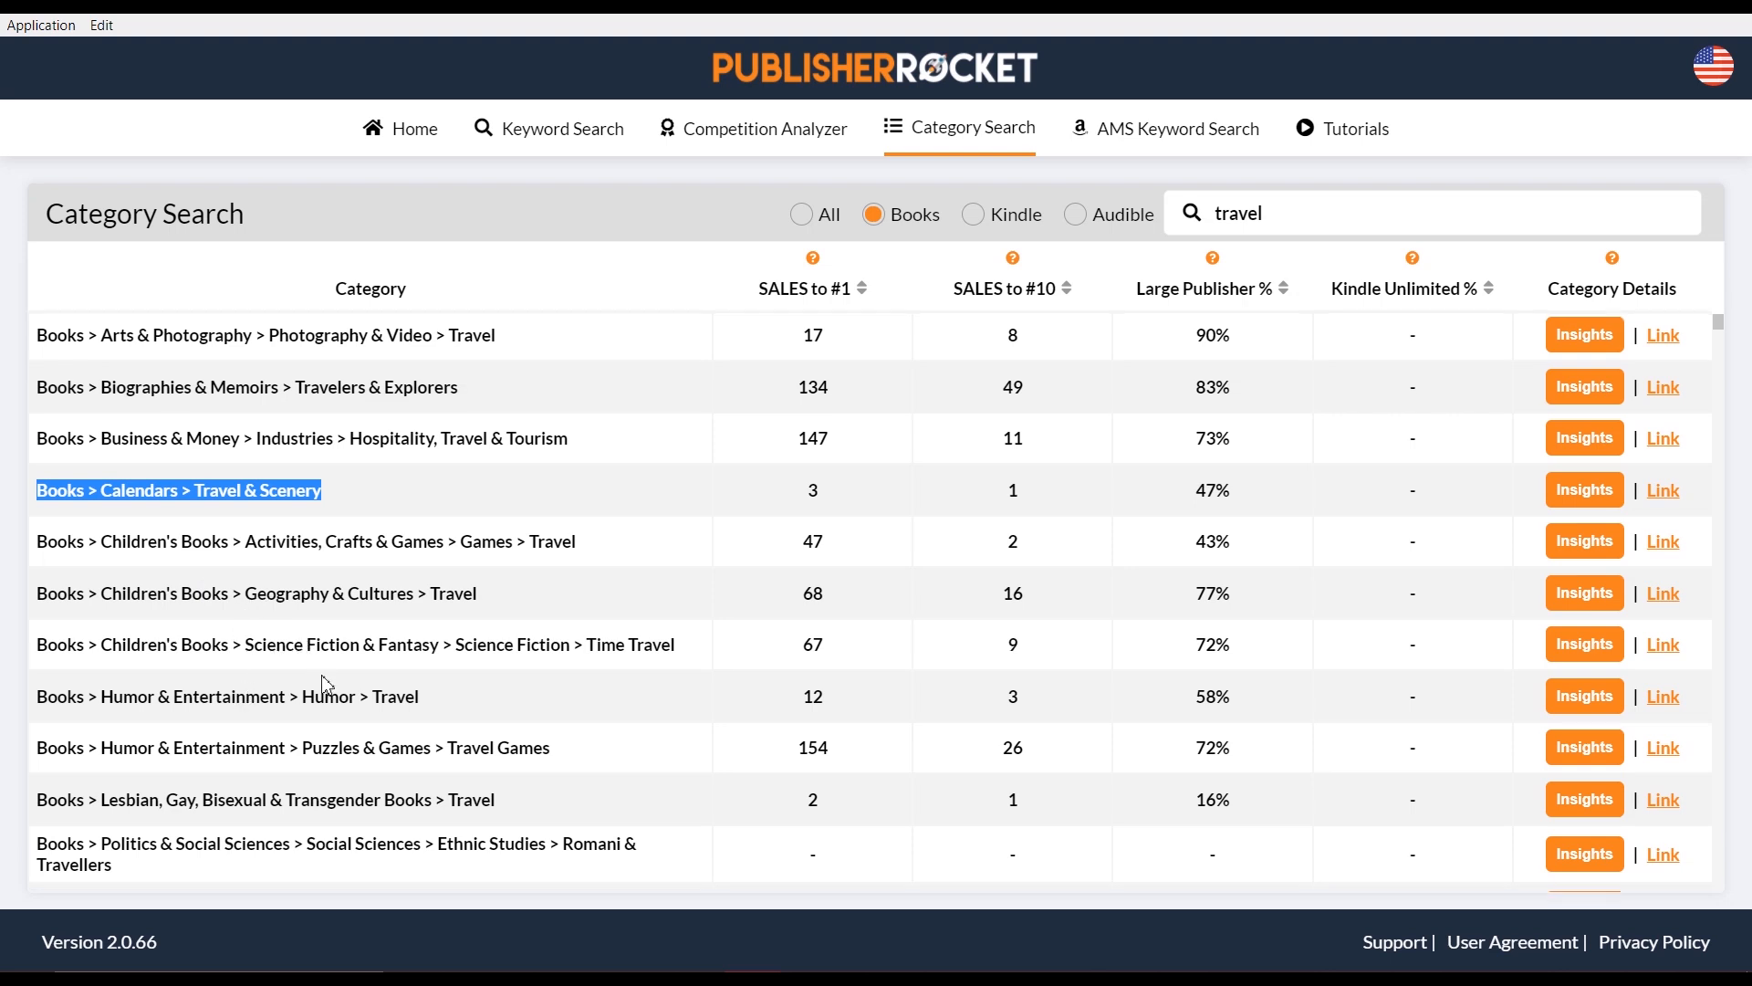
scroll(292, 821, "down", 5)
scroll(288, 807, "down", 4)
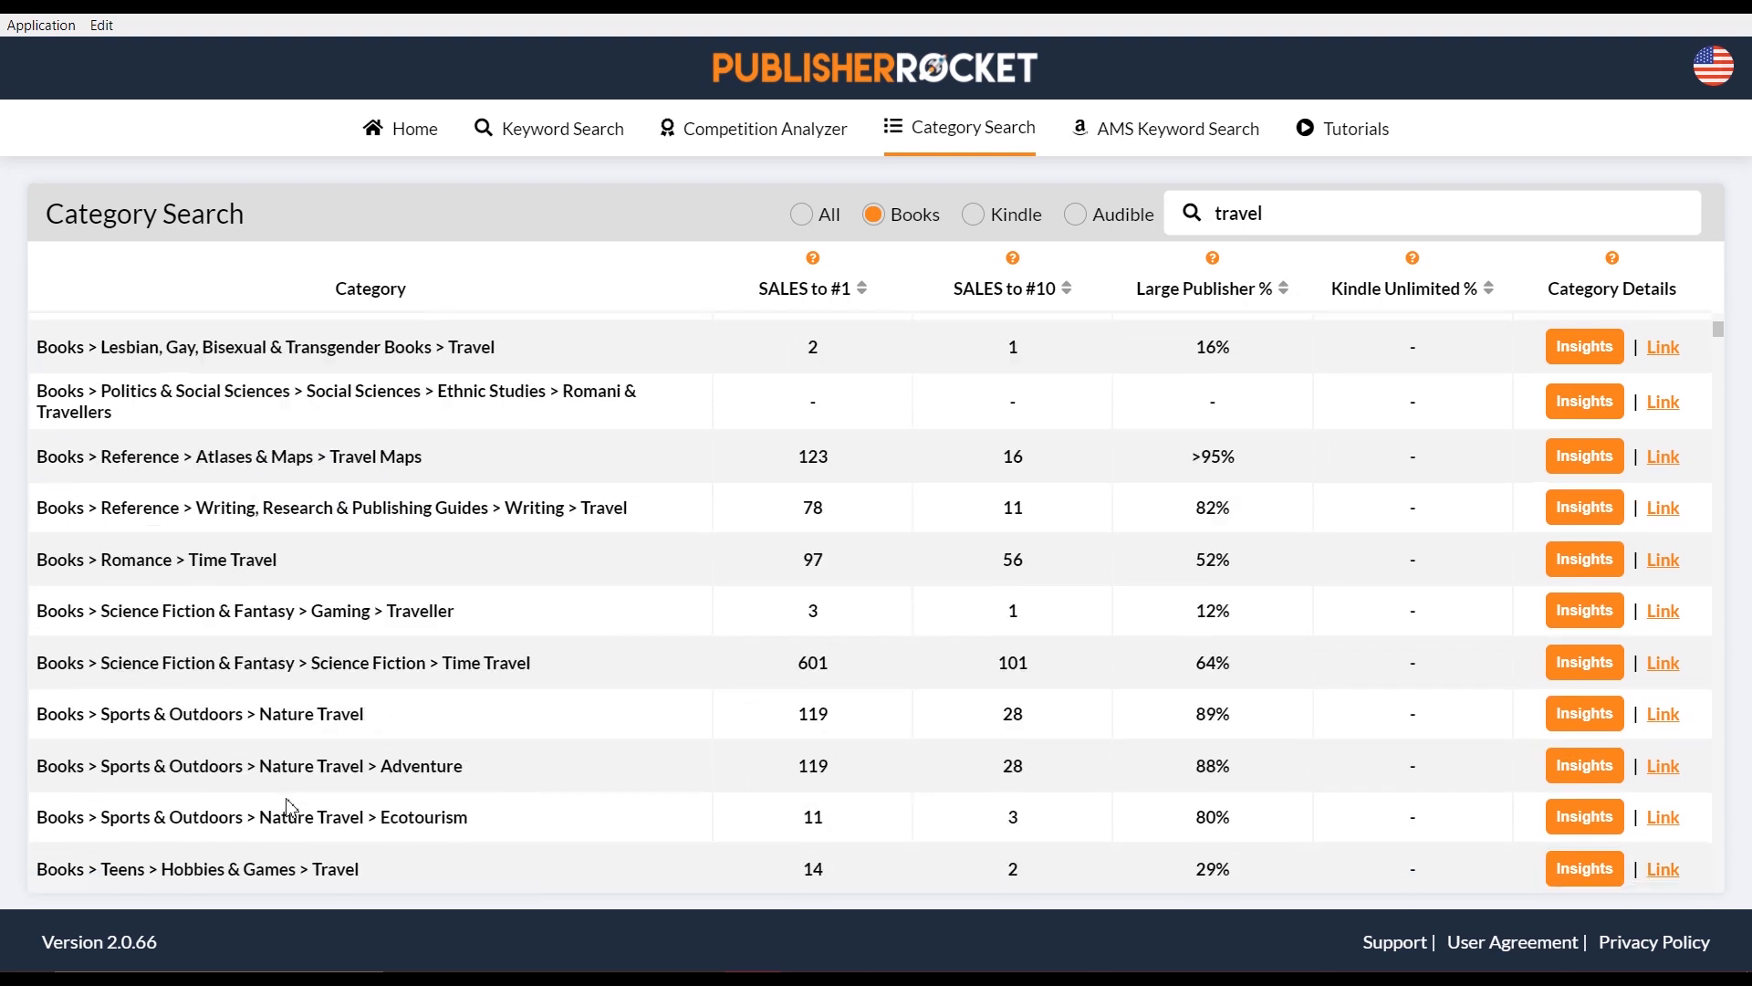
scroll(292, 813, "down", 4)
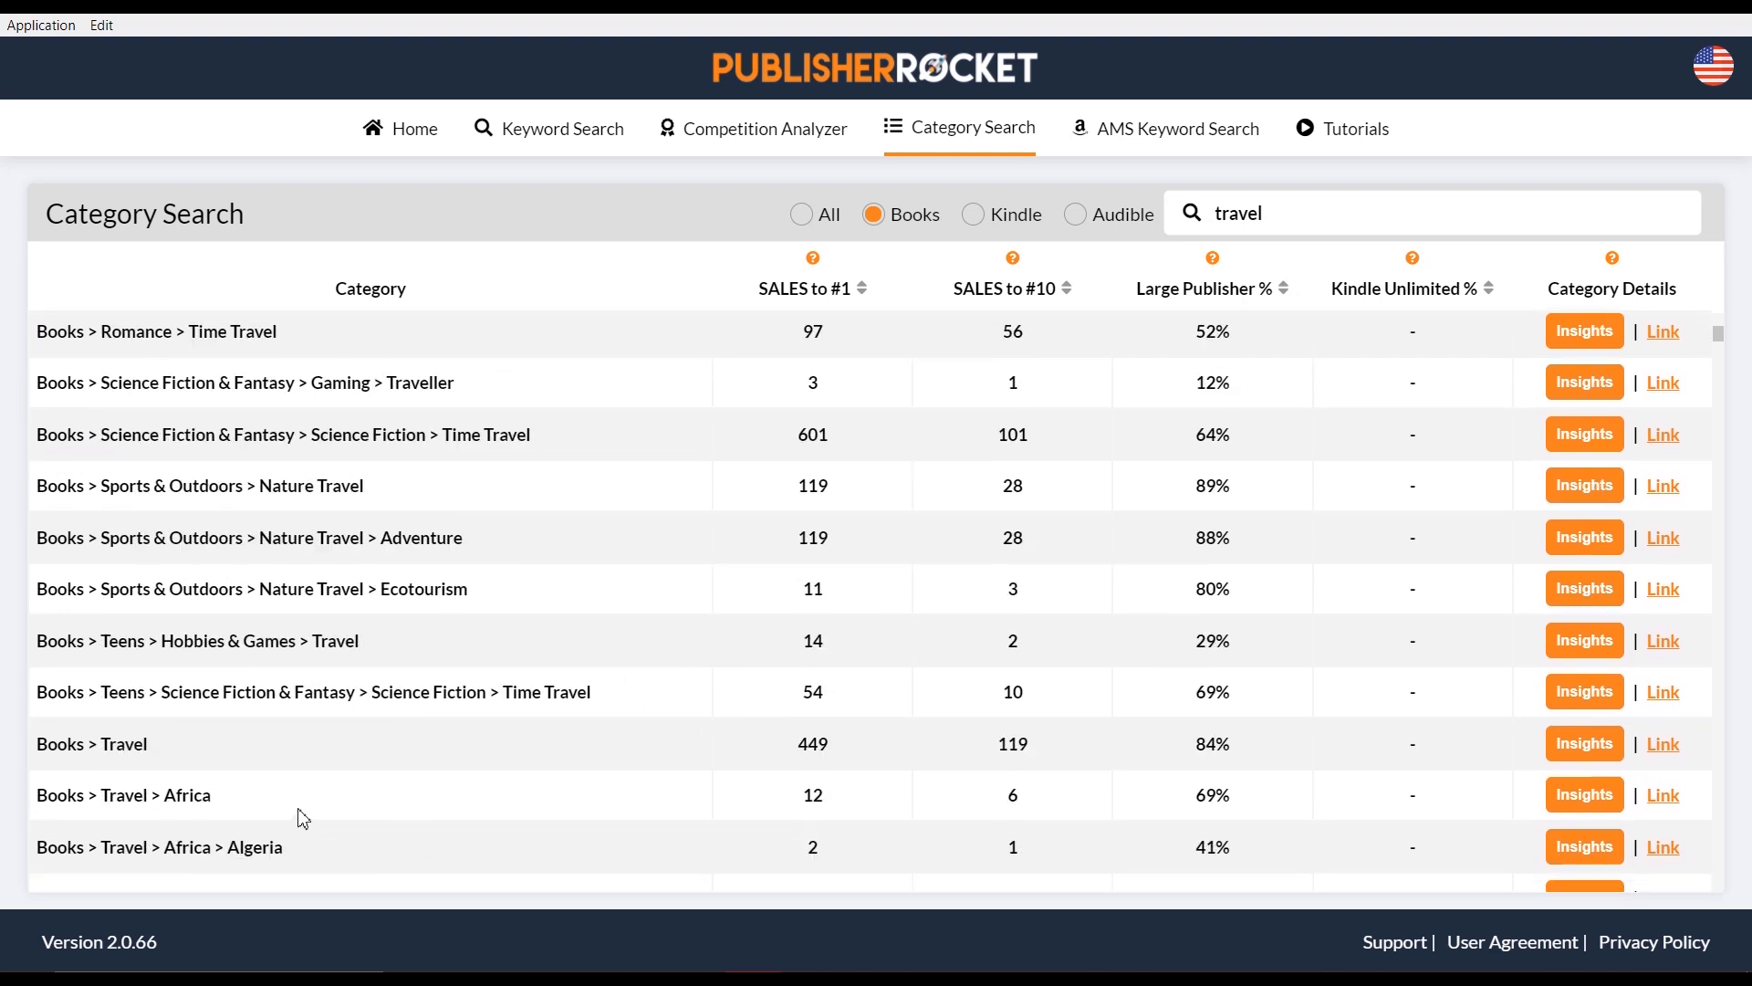
scroll(290, 821, "down", 6)
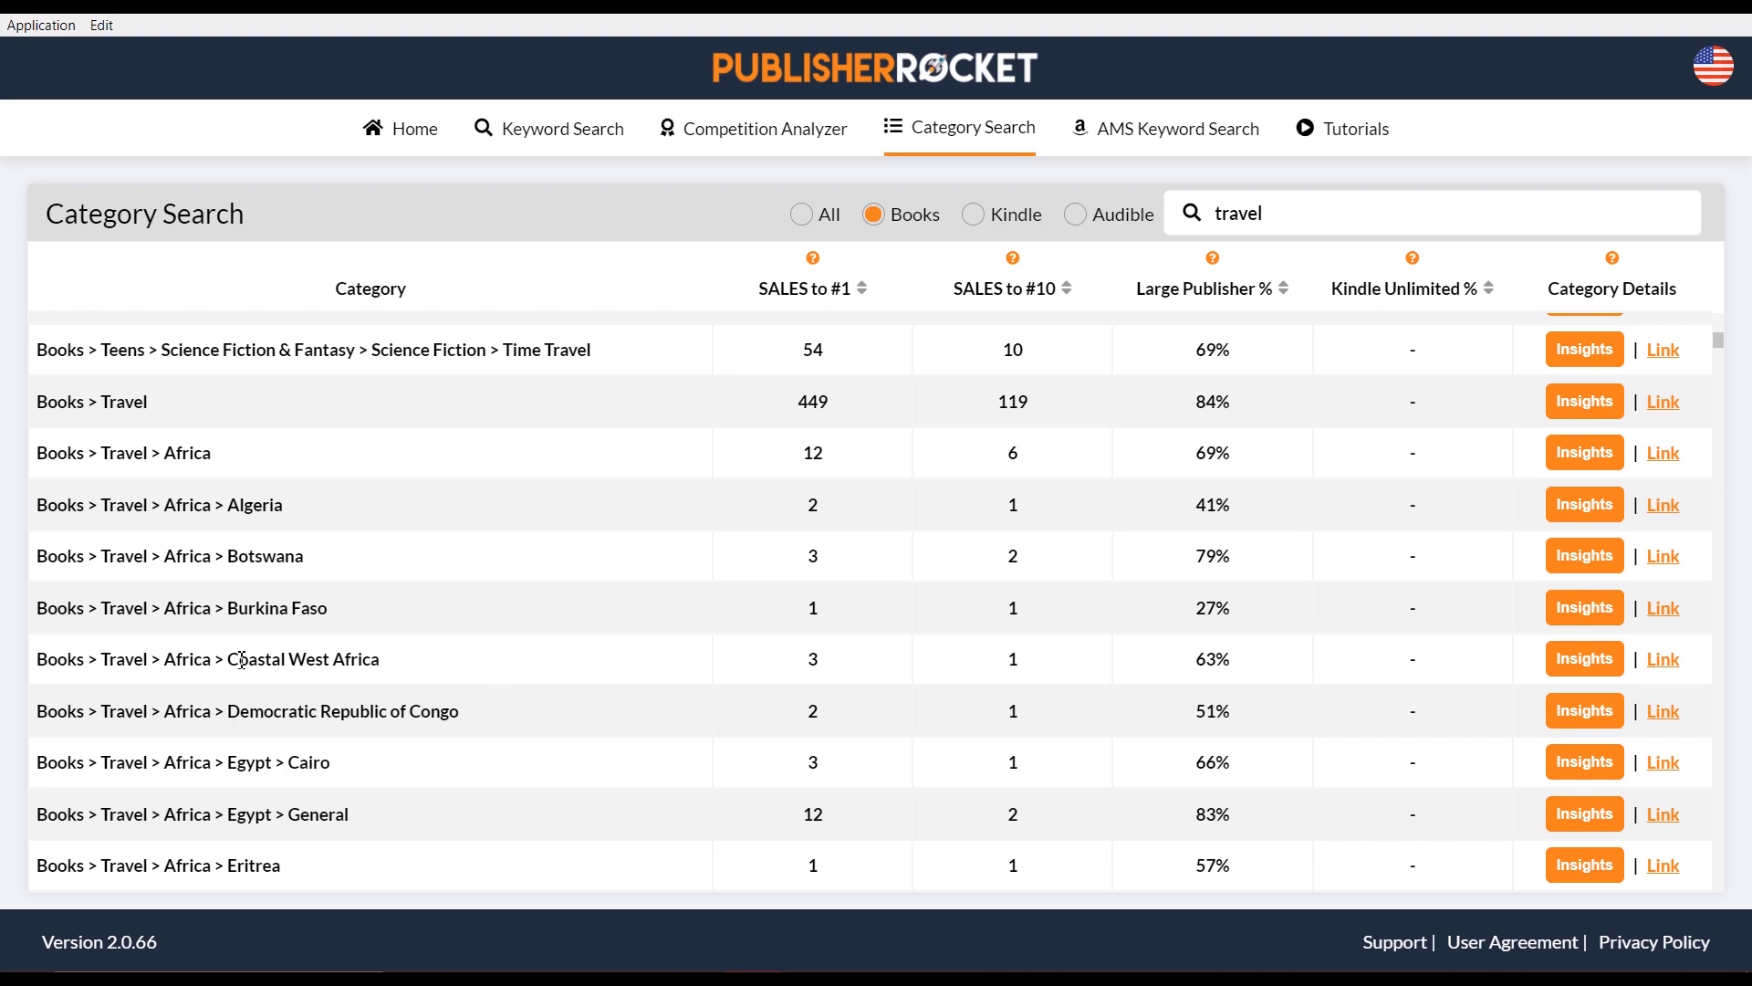
scroll(508, 629, "down", 4)
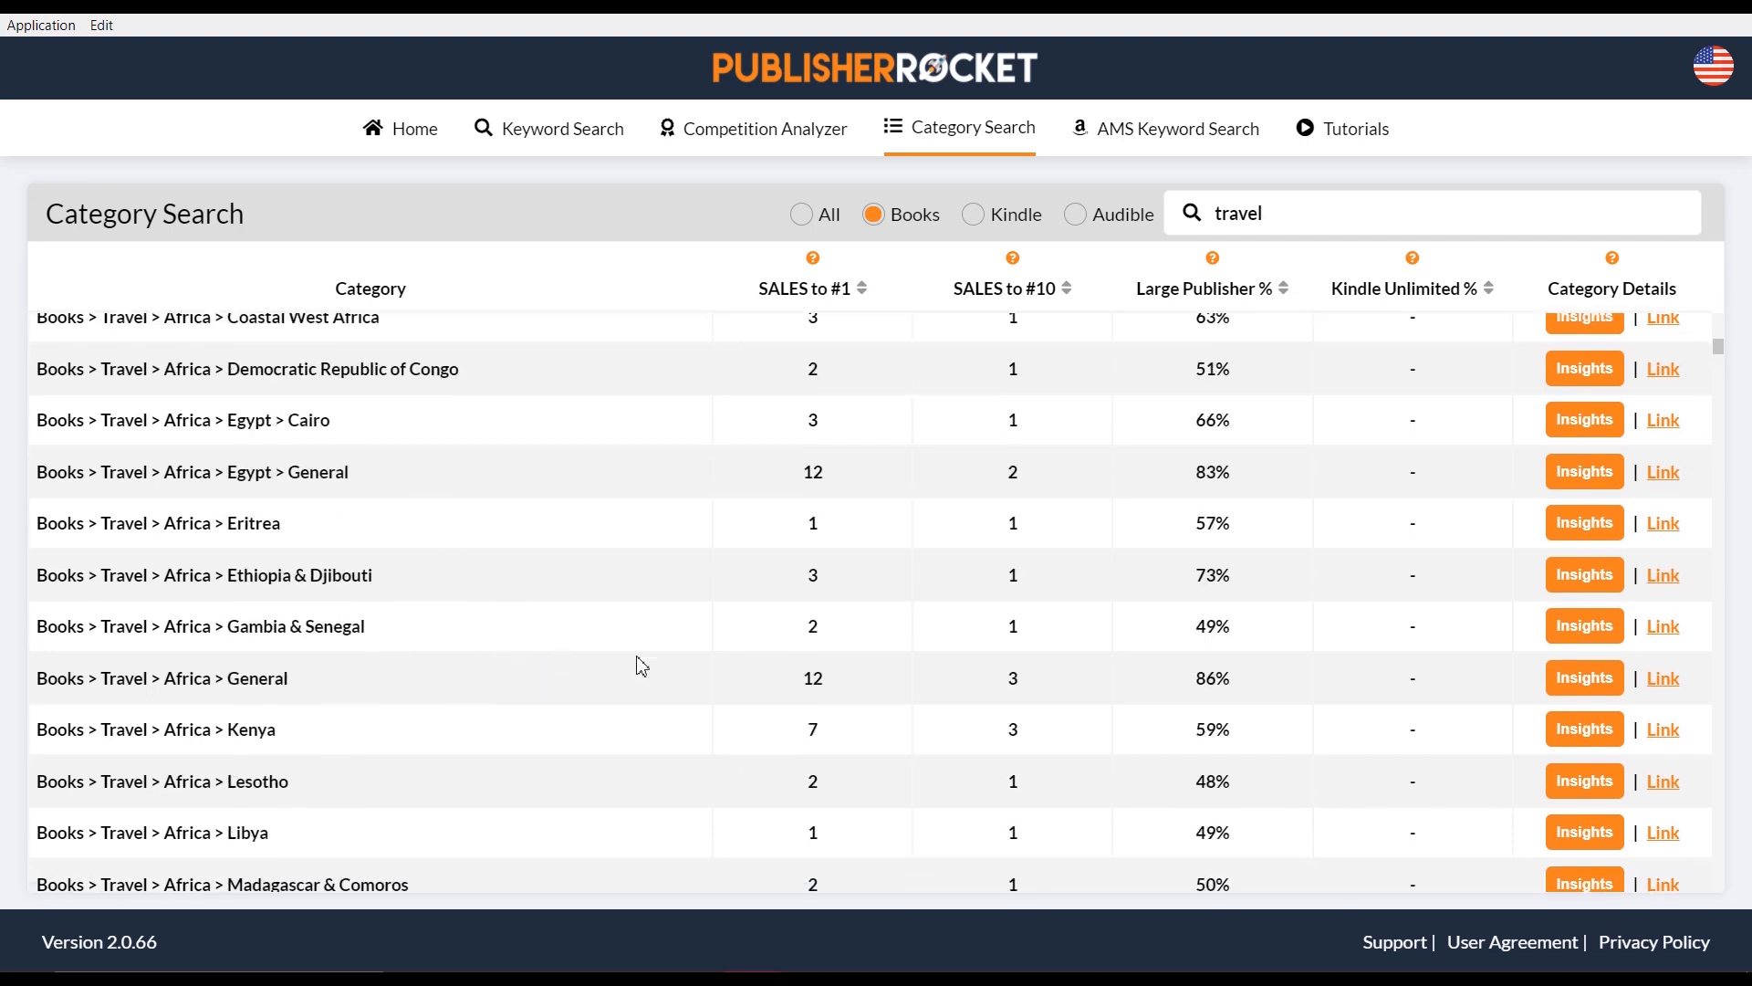
scroll(634, 649, "down", 3)
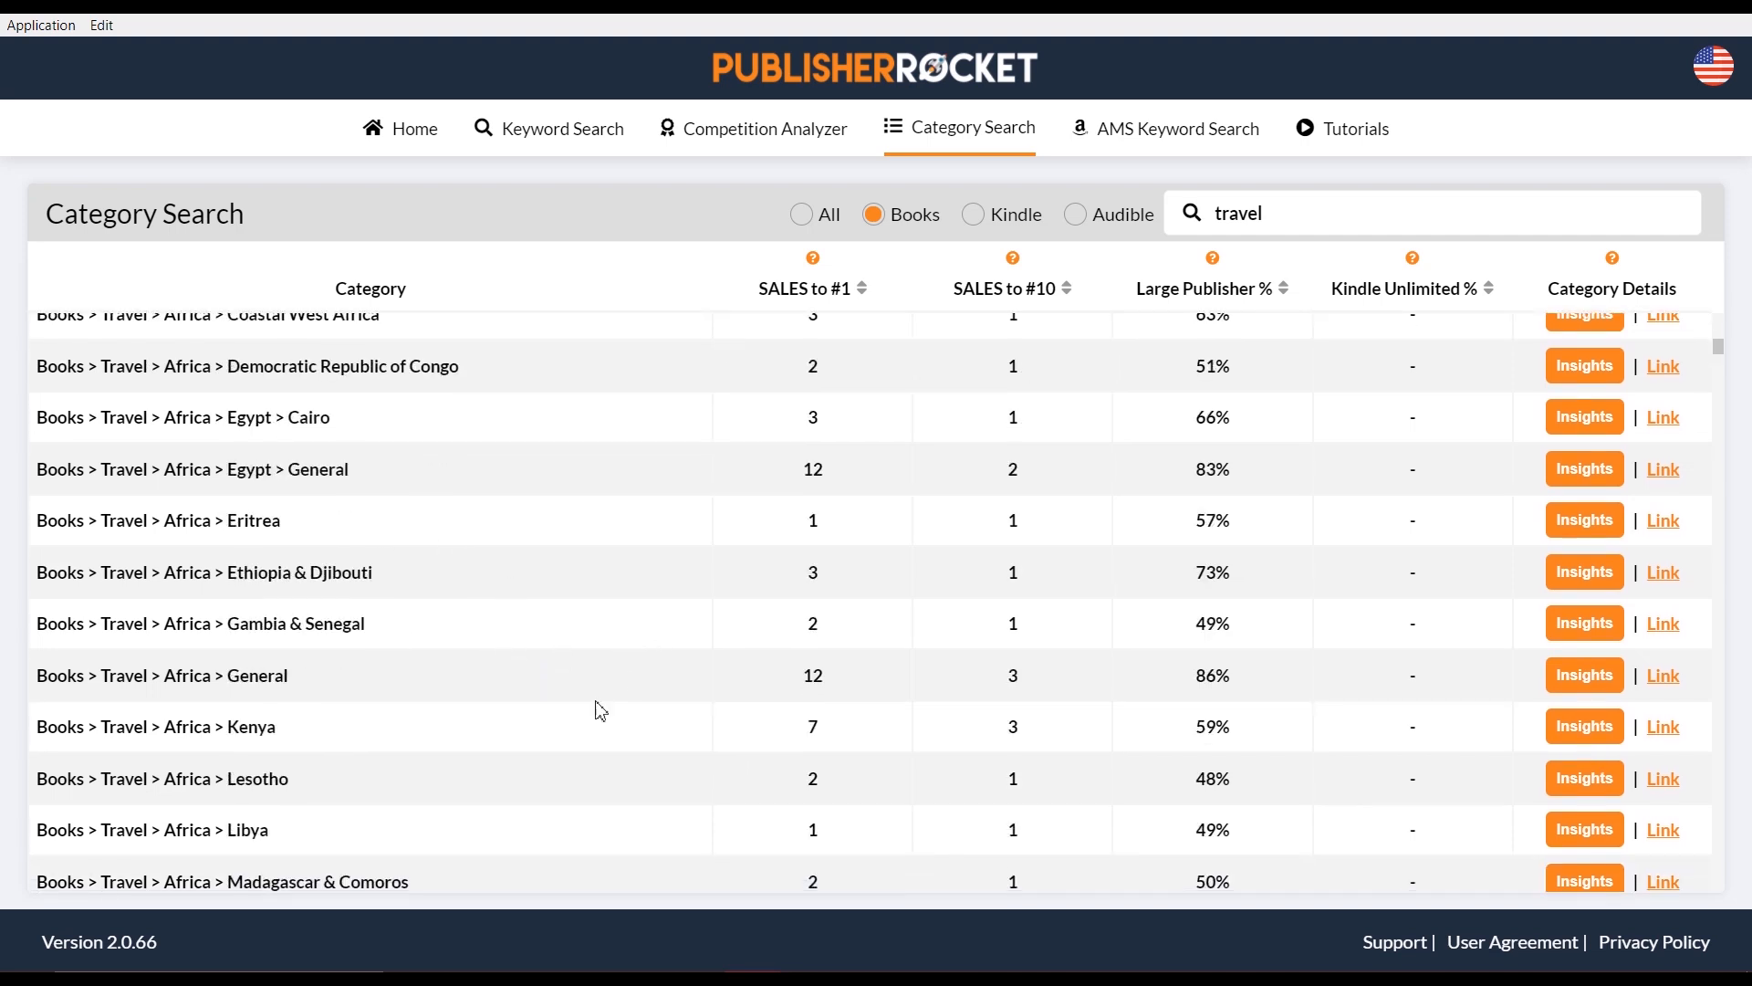
scroll(551, 617, "down", 3)
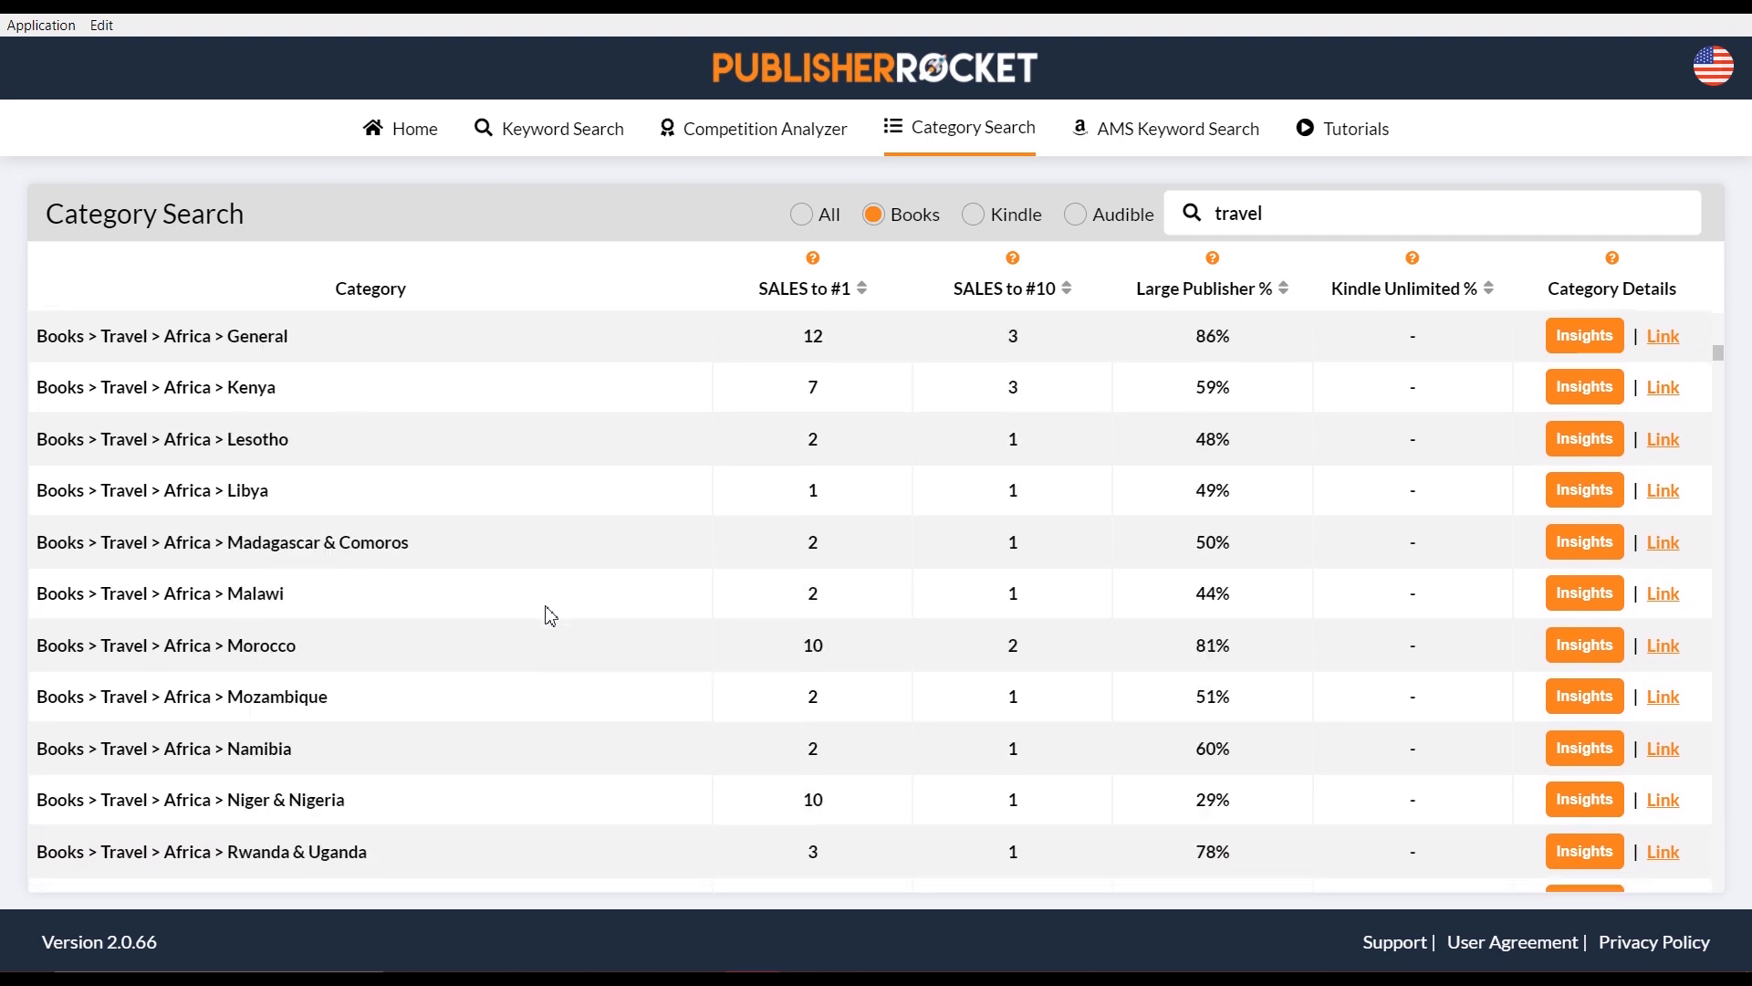
scroll(443, 799, "down", 10)
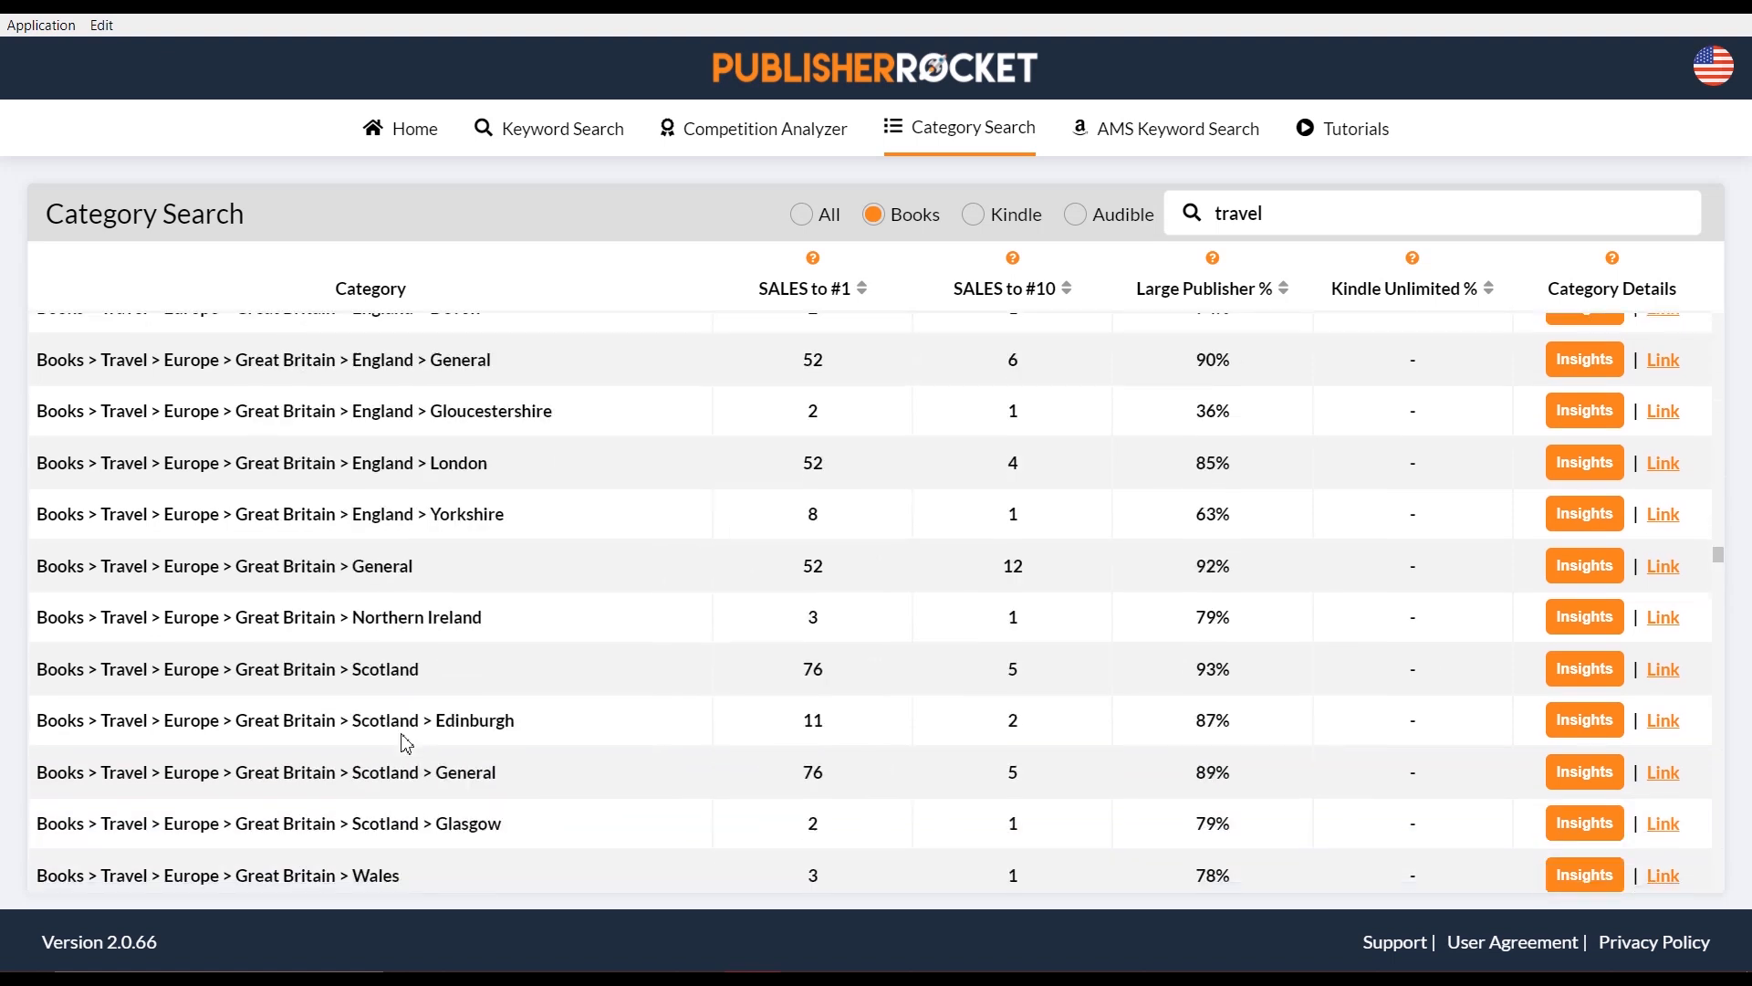
scroll(406, 743, "down", 15)
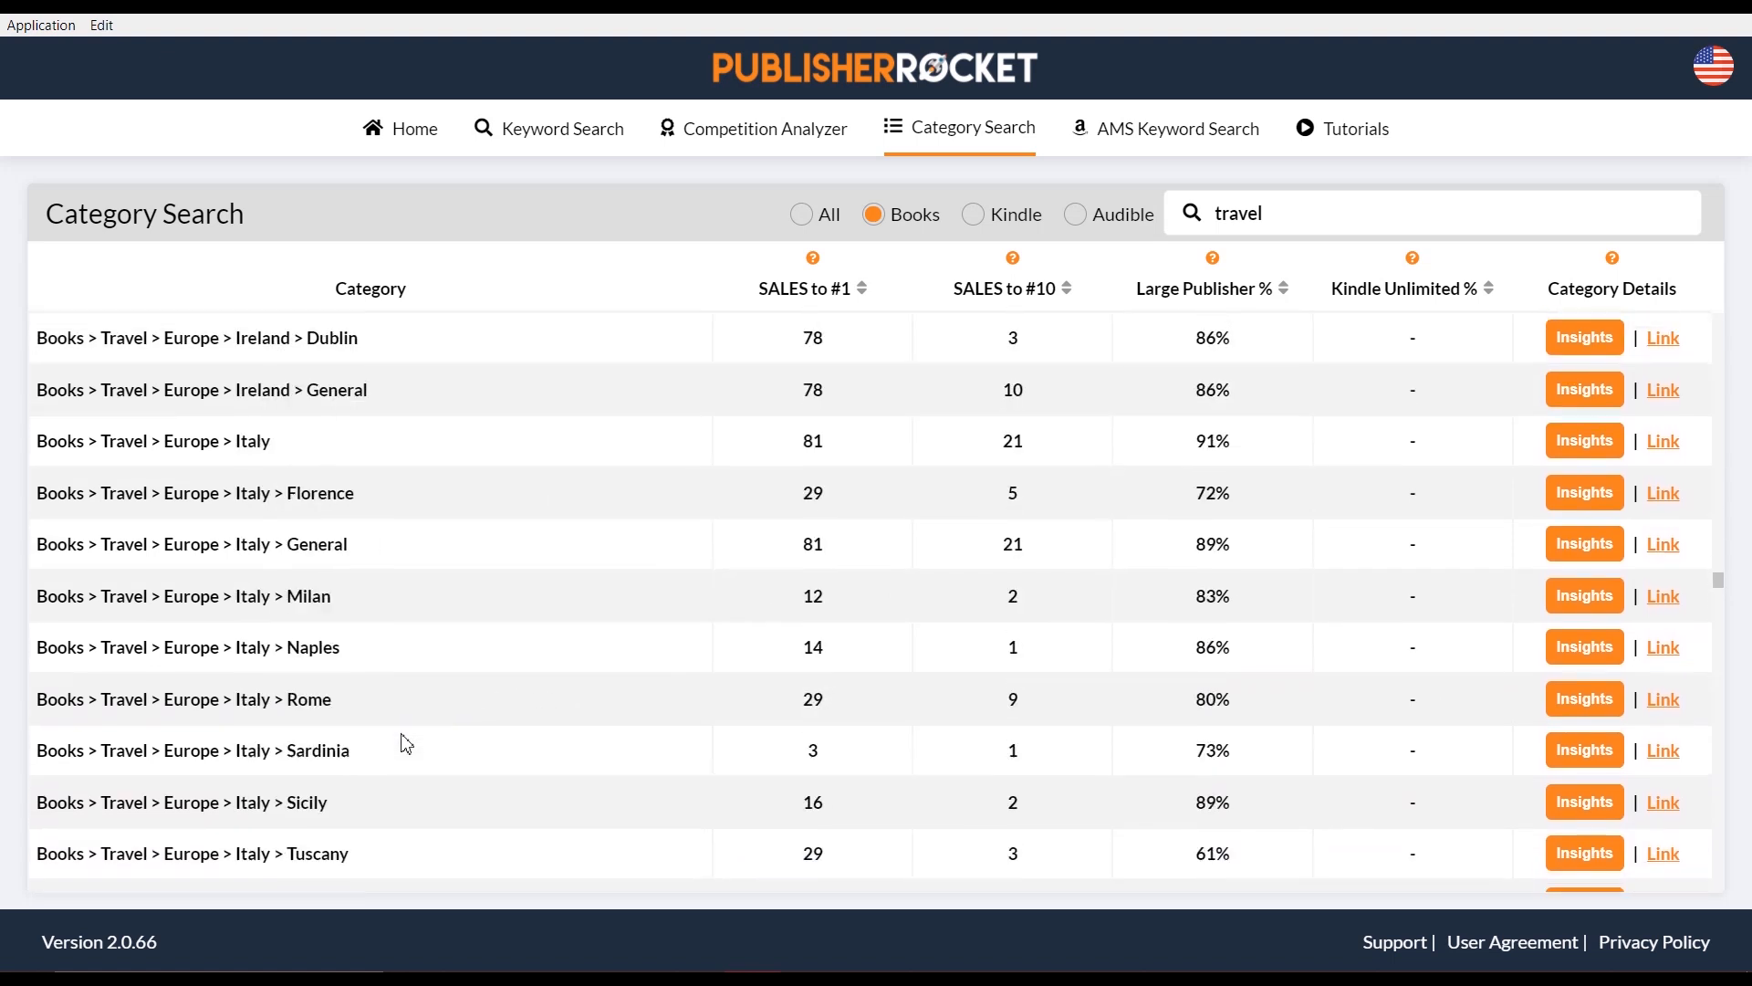
scroll(407, 744, "down", 8)
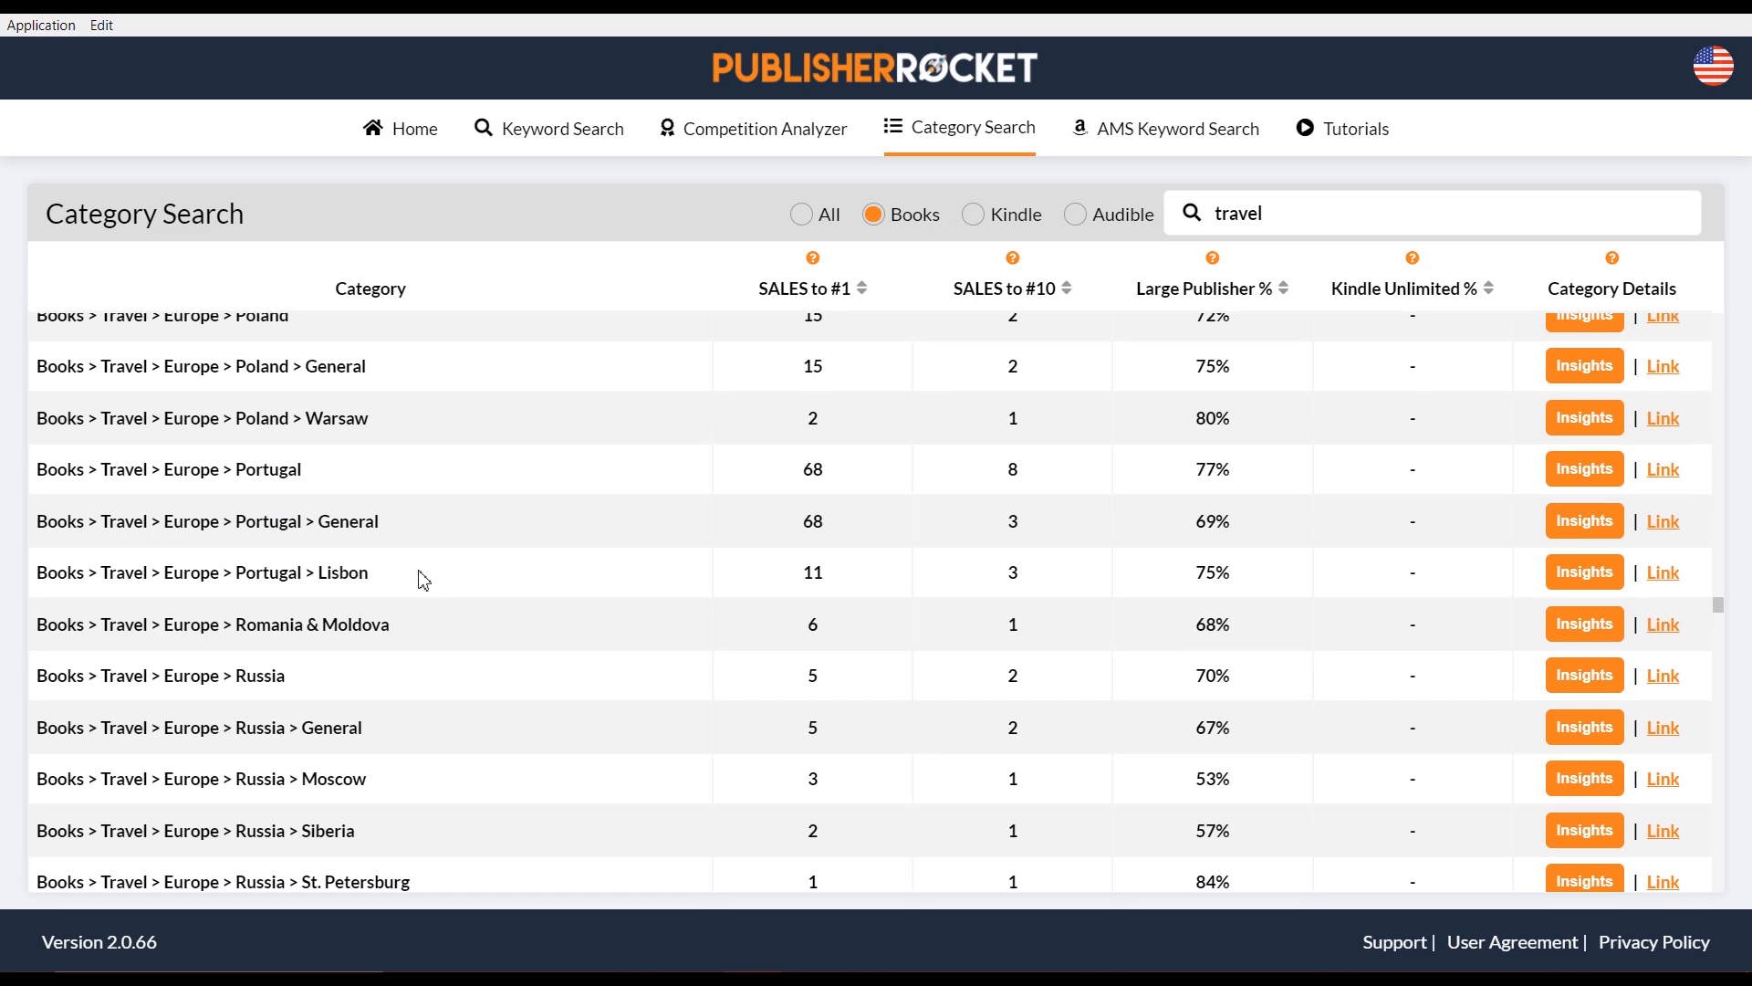
scroll(425, 548, "up", 2)
scroll(424, 545, "up", 2)
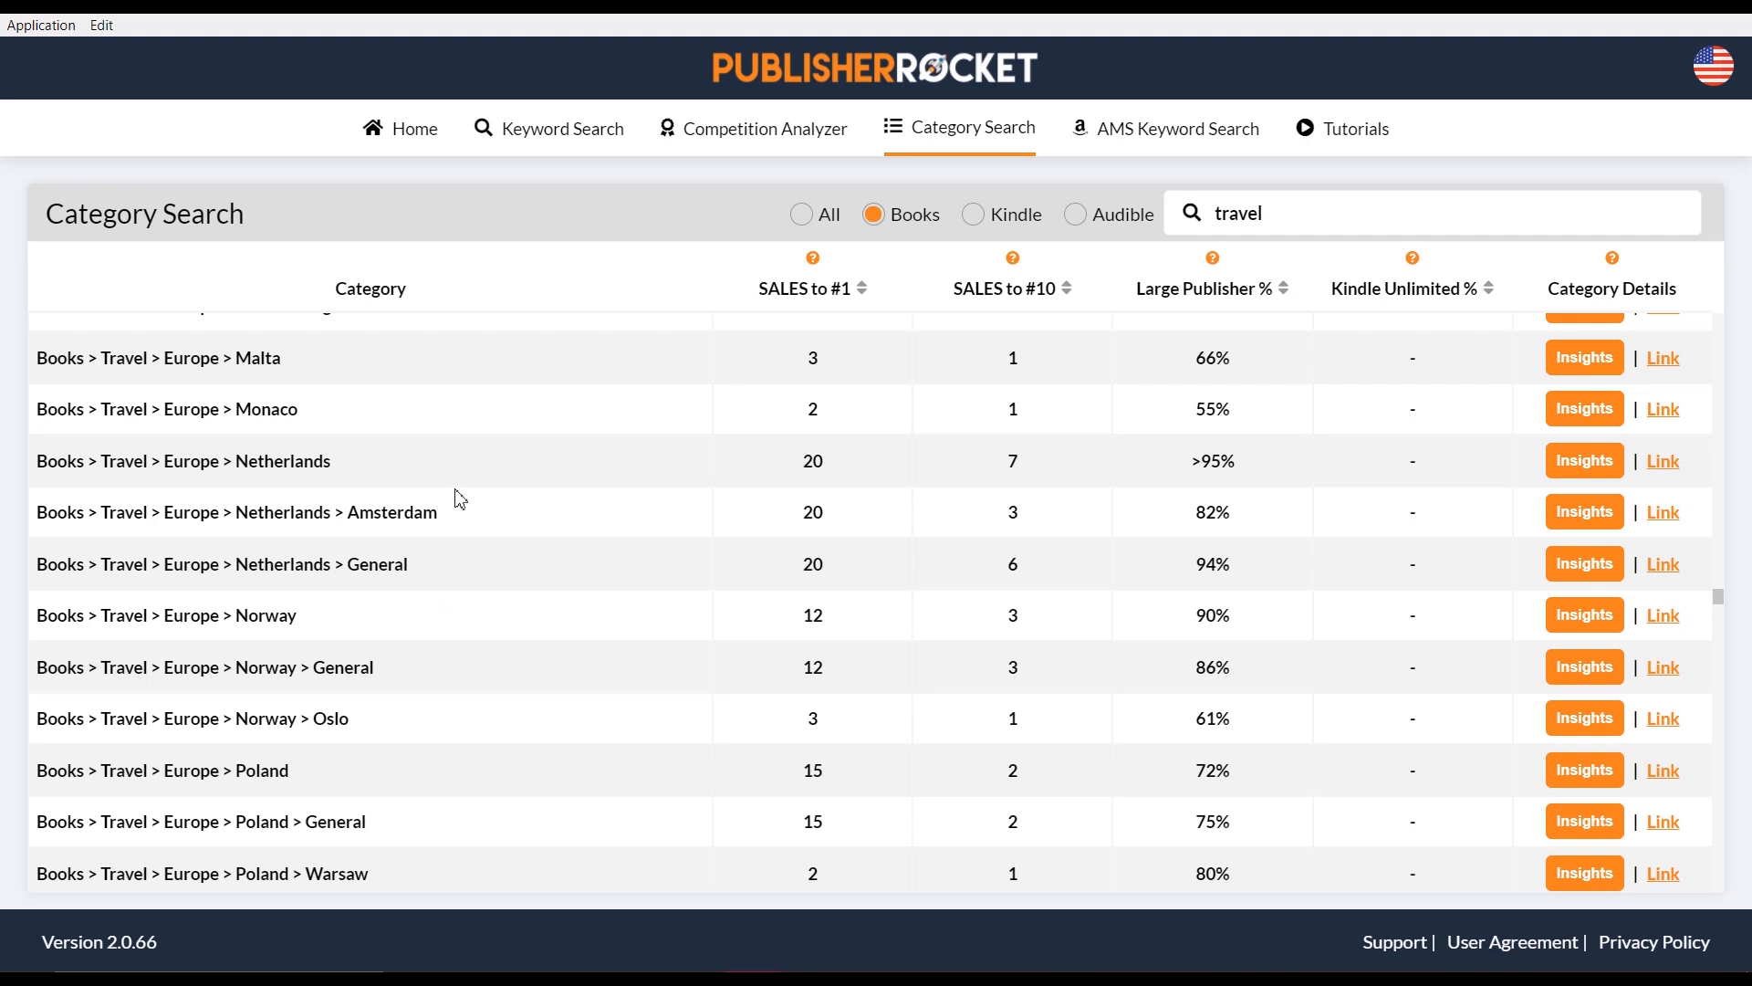
Select part of the Monaco category name, then overwrite the 'travel' search term starting with 'p'
left_click_drag(300, 413, 66, 420)
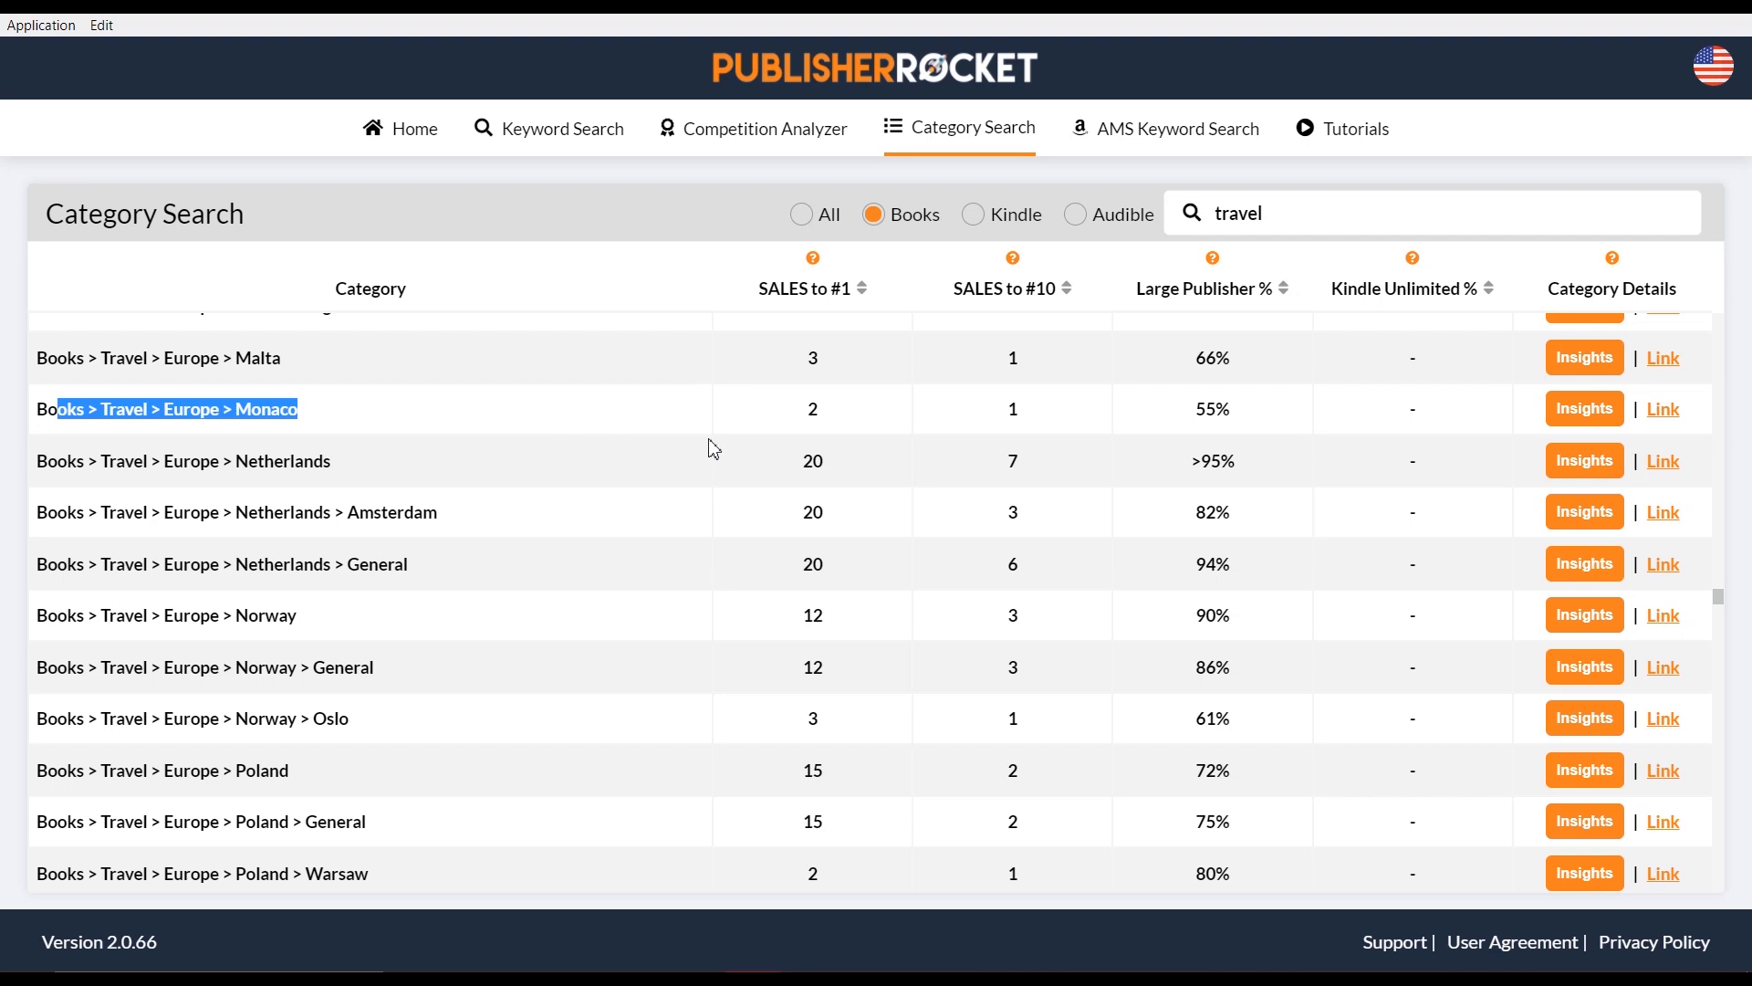
double_click(1262, 217)
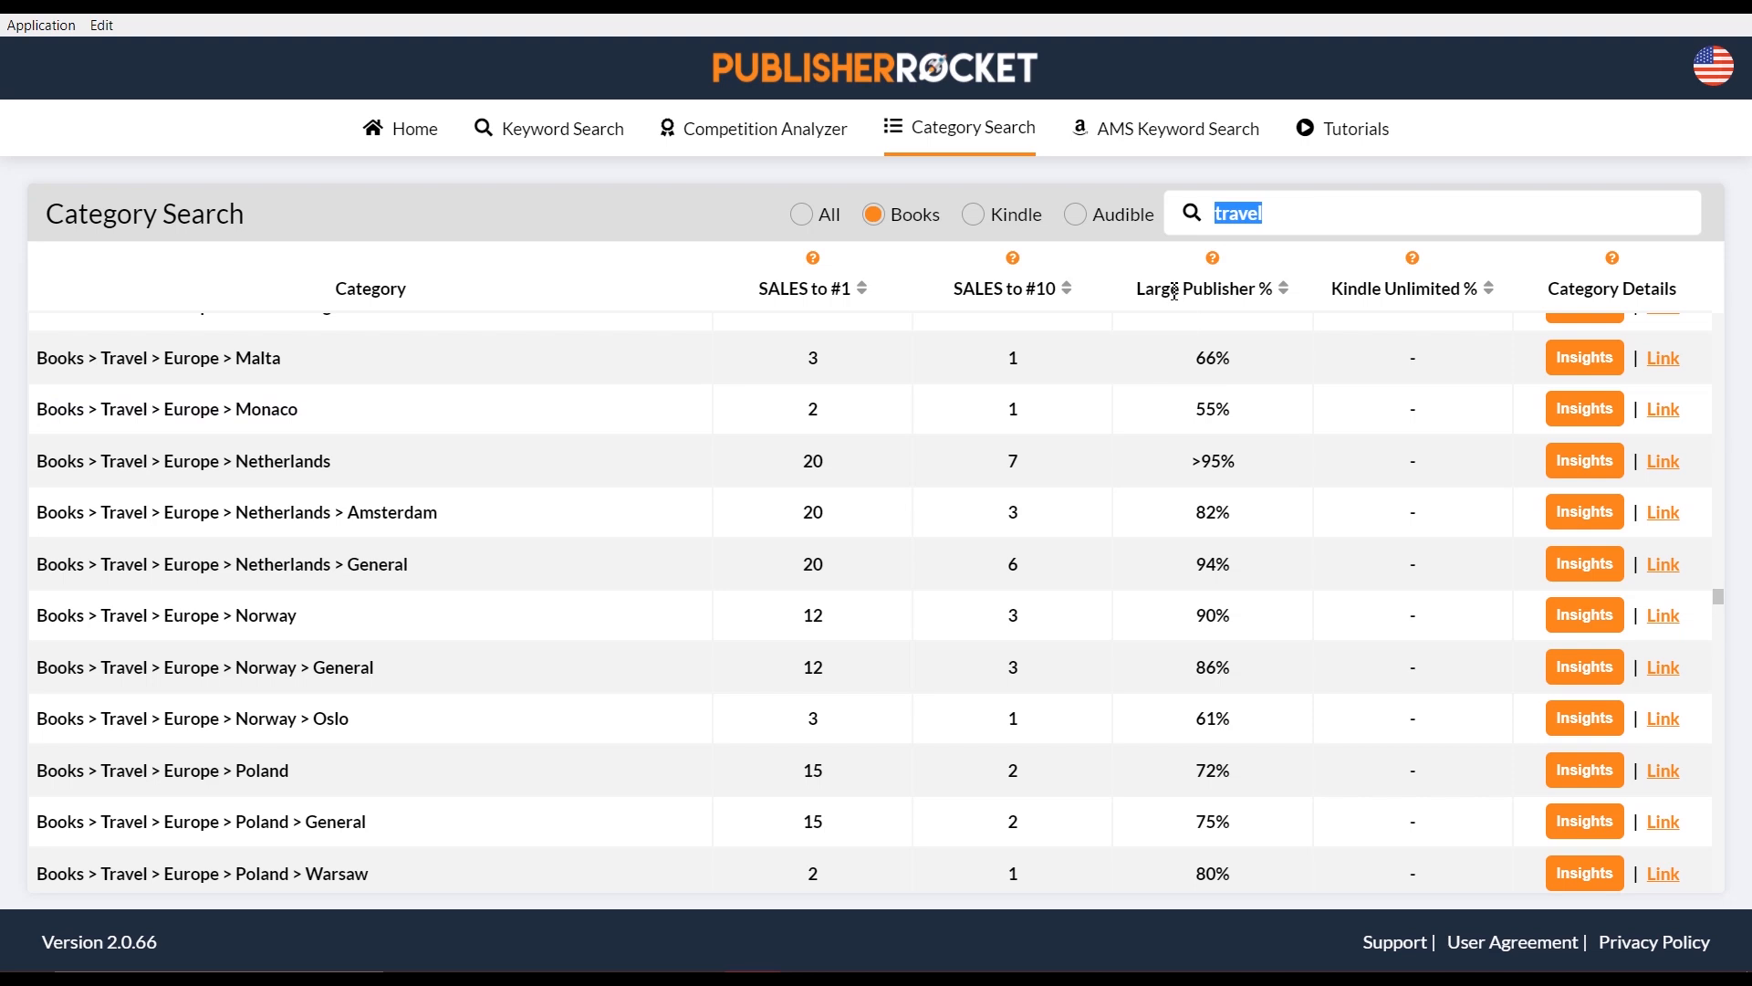
type("p")
Finish the category search term 'portugal', then start replacing it with a term beginning 'a'
type("ortugal")
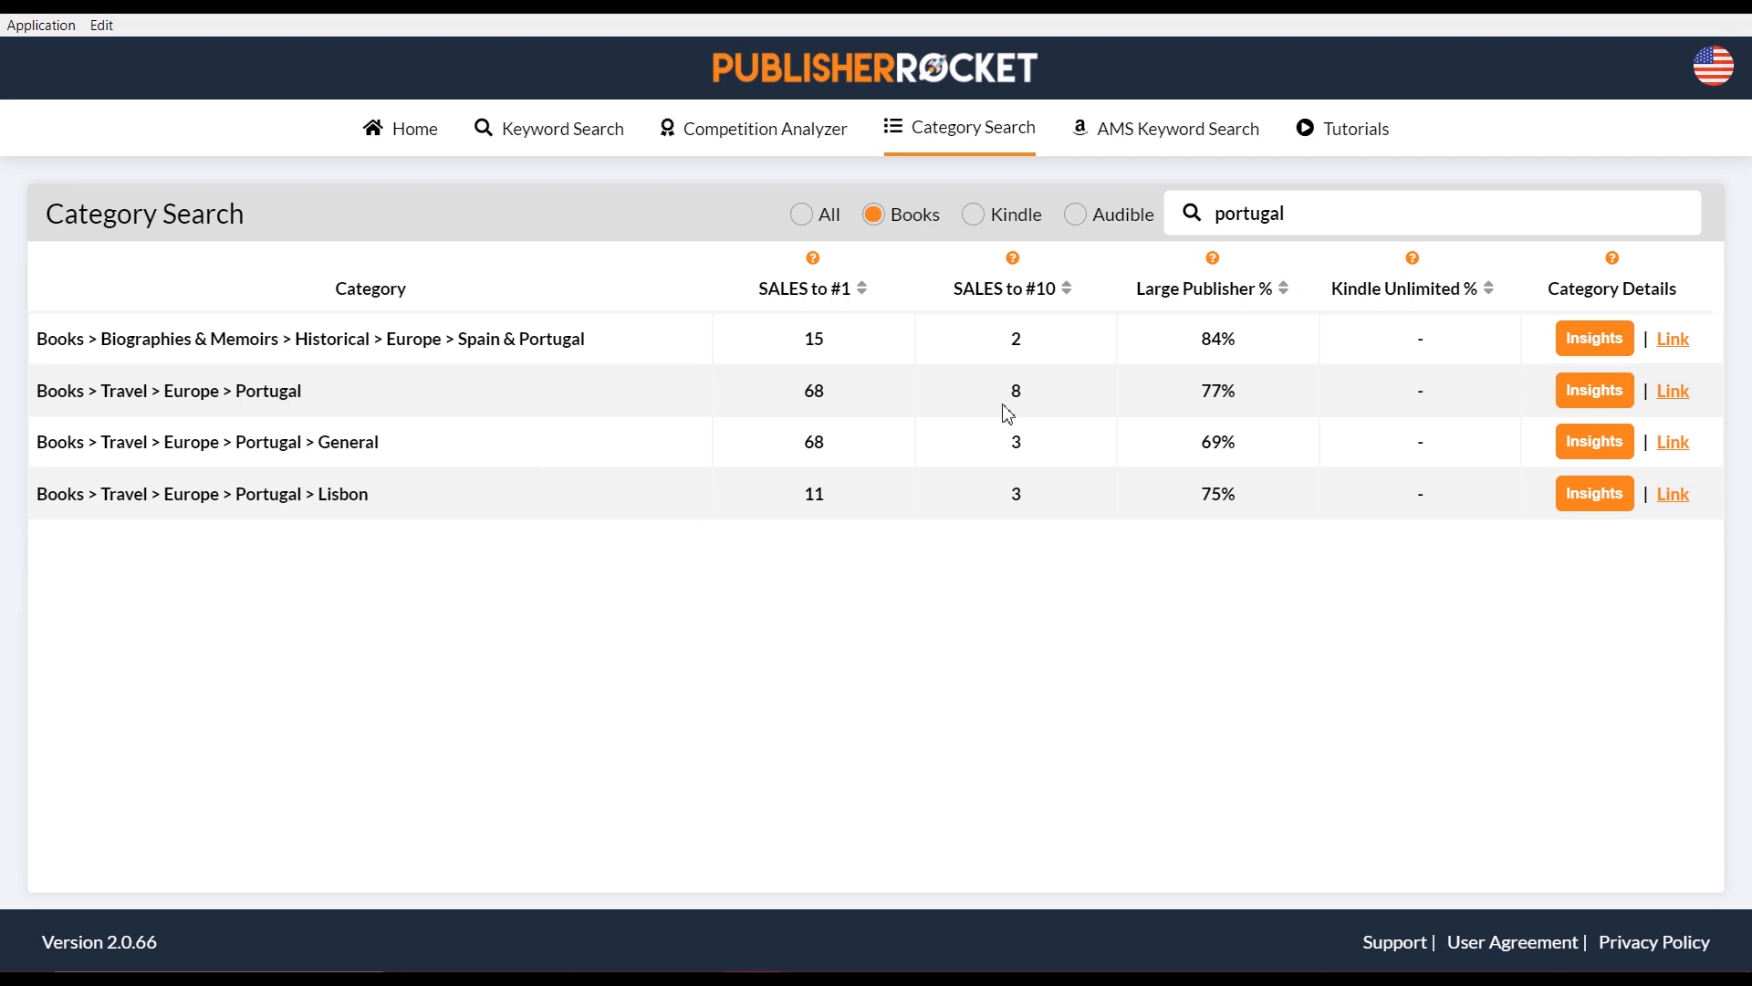
double_click(1260, 213)
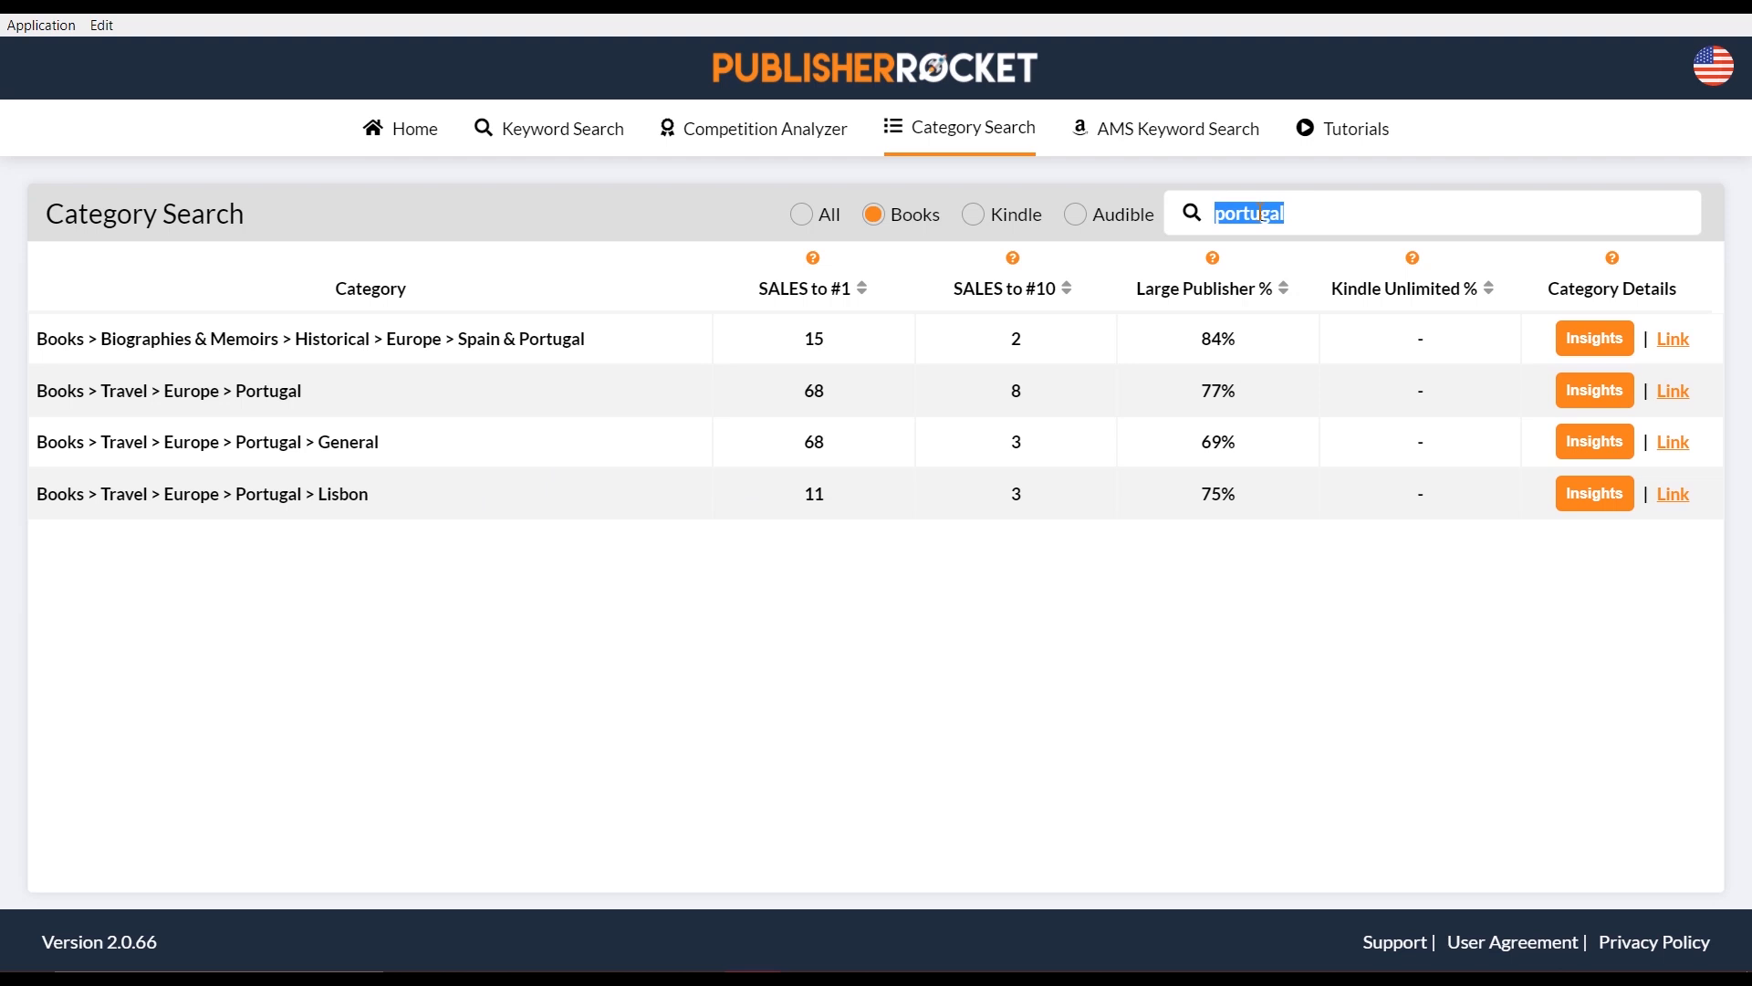
type("a")
Search categories for 'accommodation', then clear it and search for 'safety' instead
type("ccommodation")
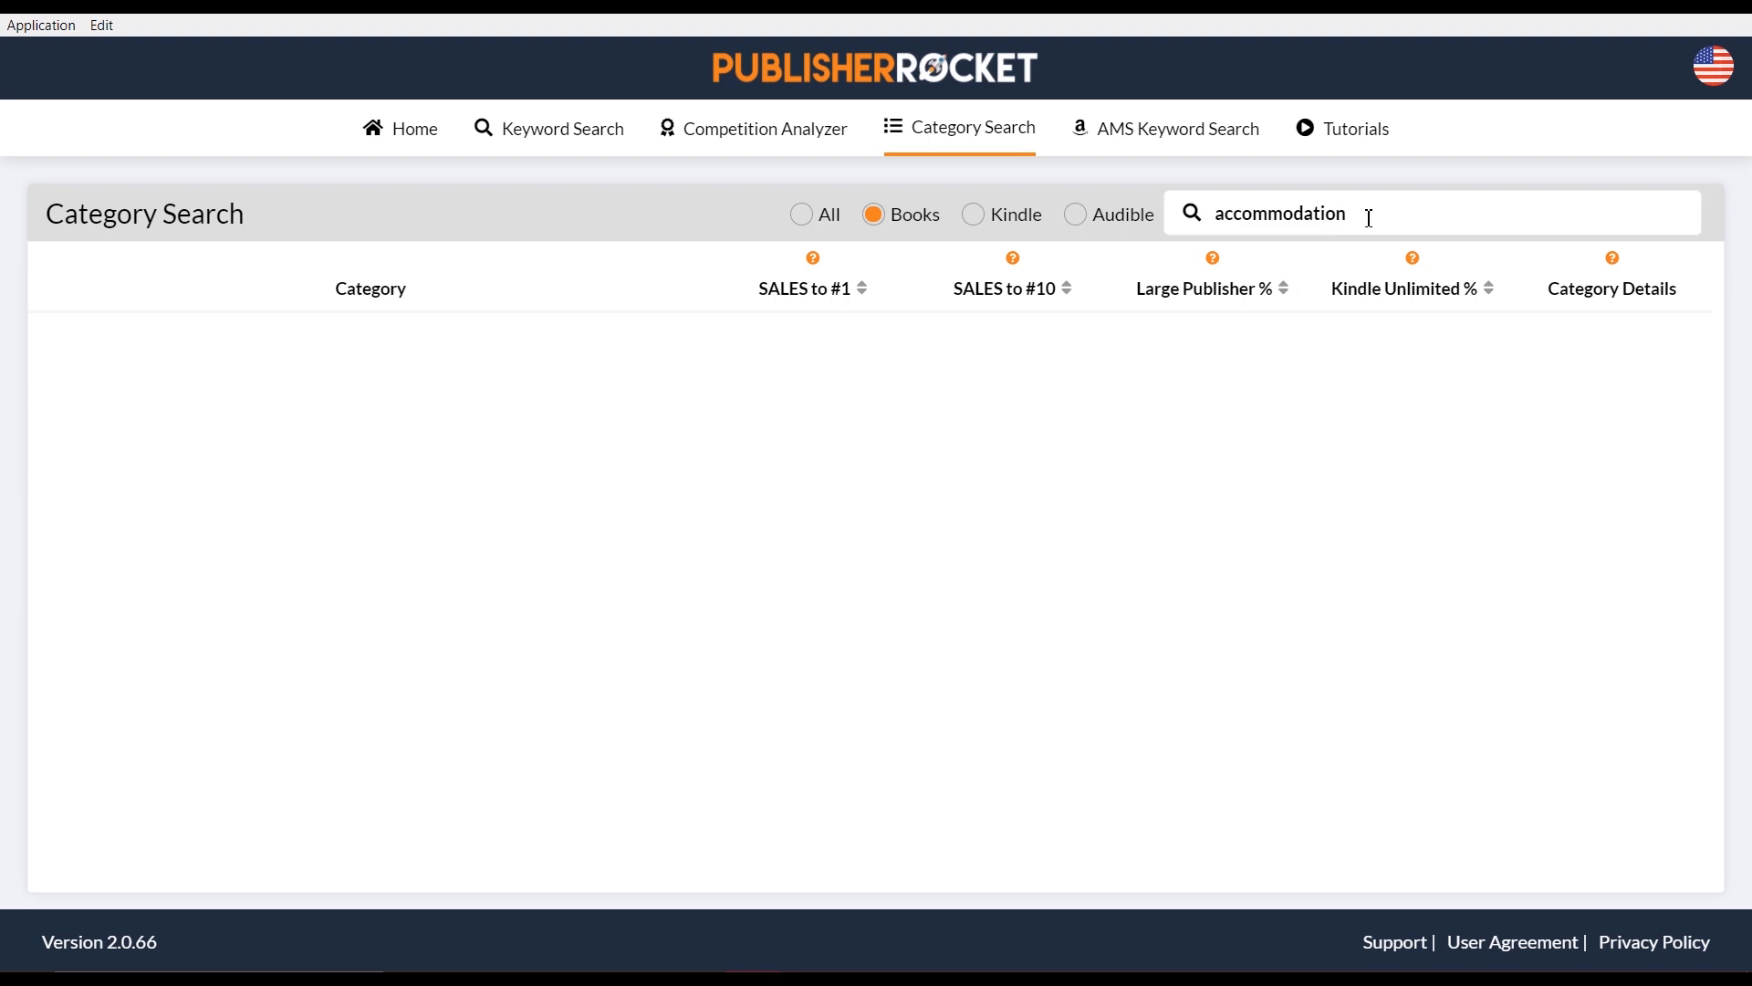
left_click_drag(1369, 218, 1213, 227)
key("BackSpace")
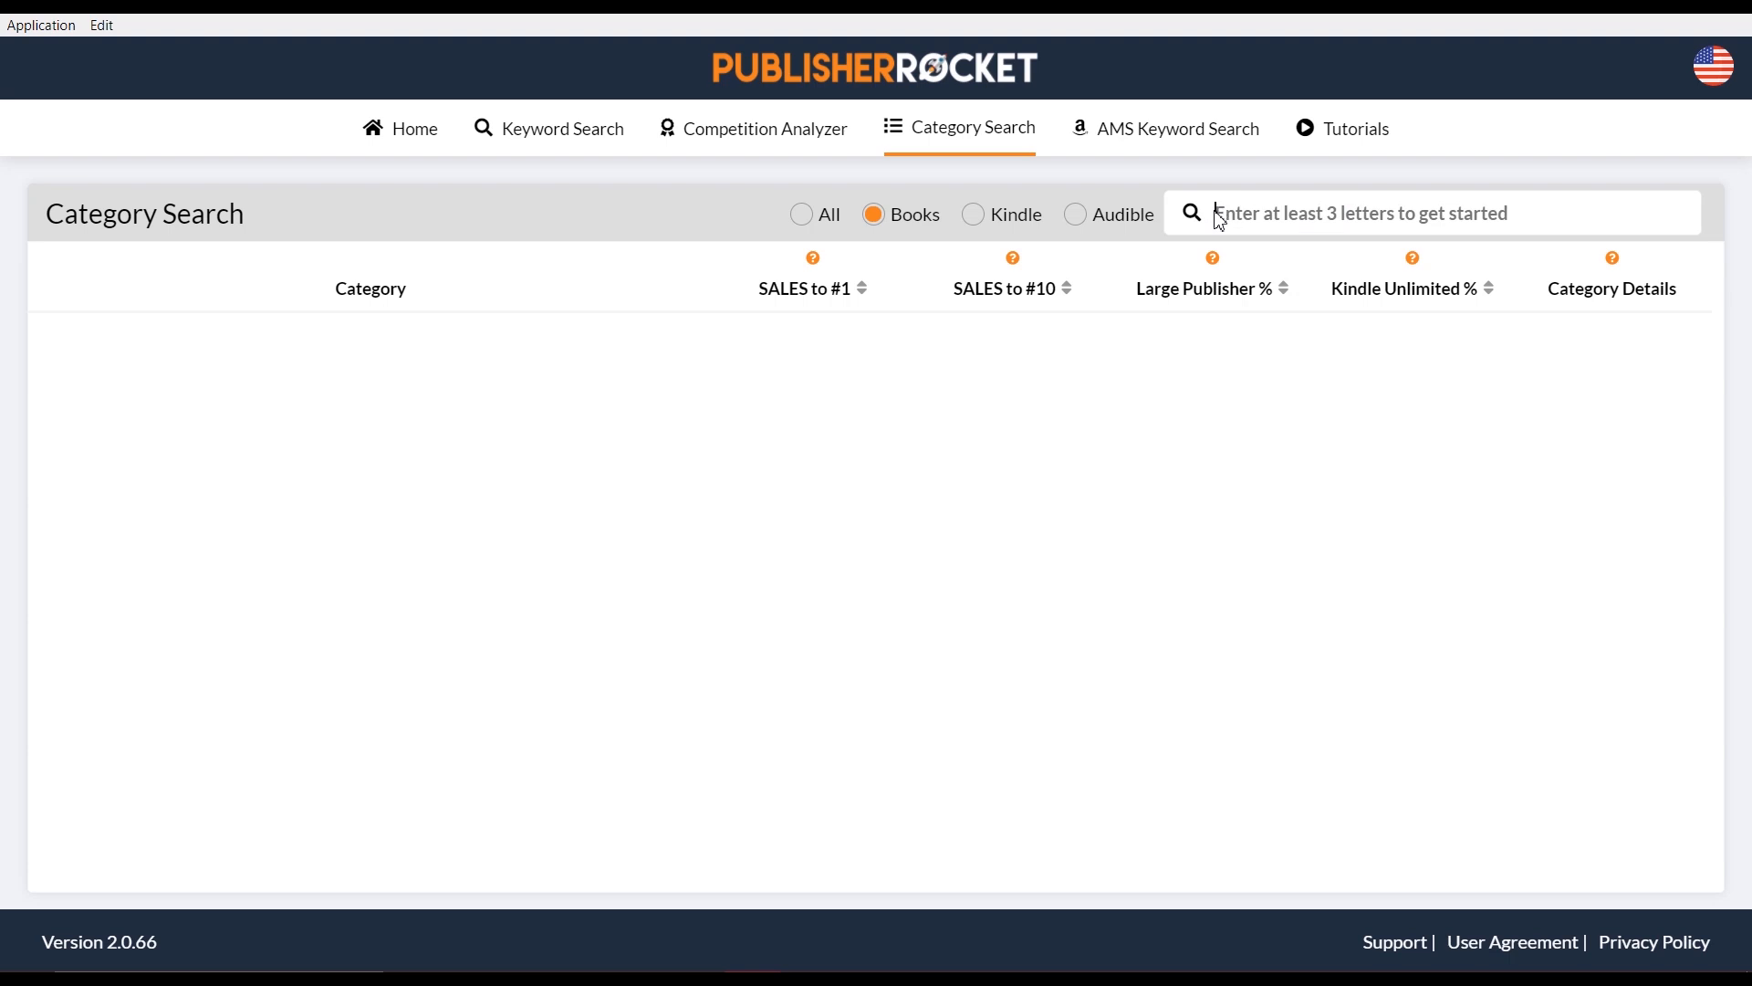
type("safety")
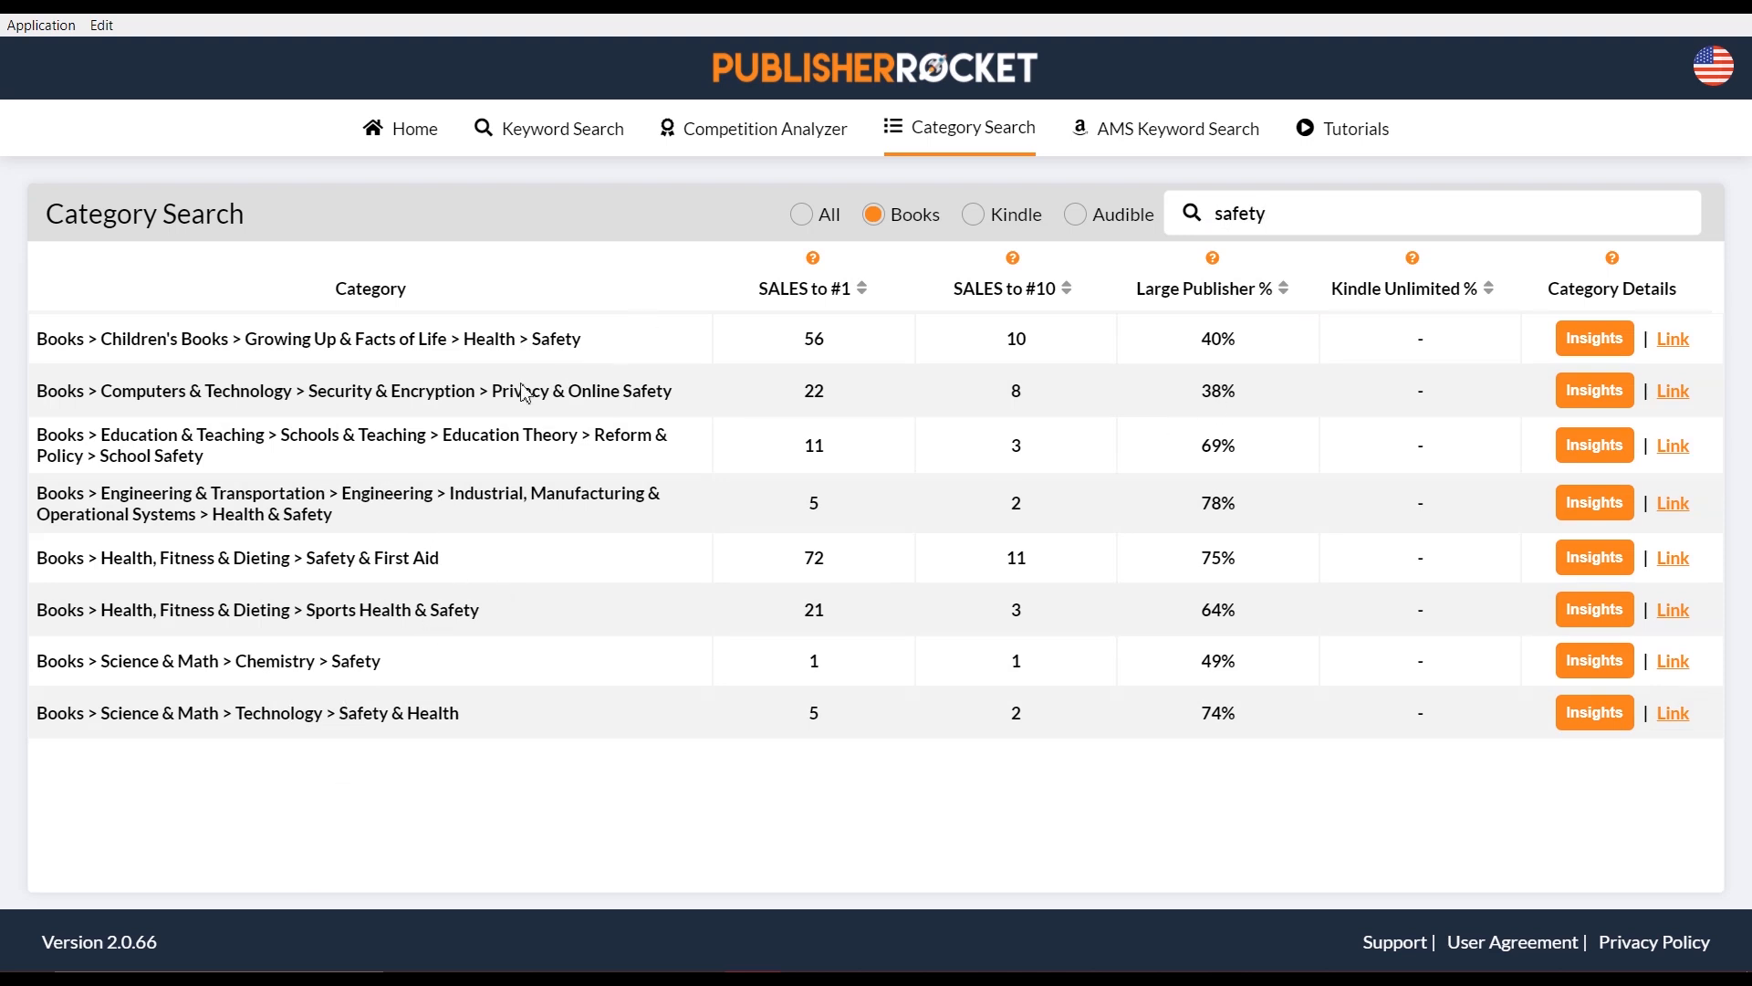
Replace the term with 'tips' and highlight Travel, sales-to-#1 8 and sales-to-#10 1
double_click(1231, 208)
type("t")
type("ips")
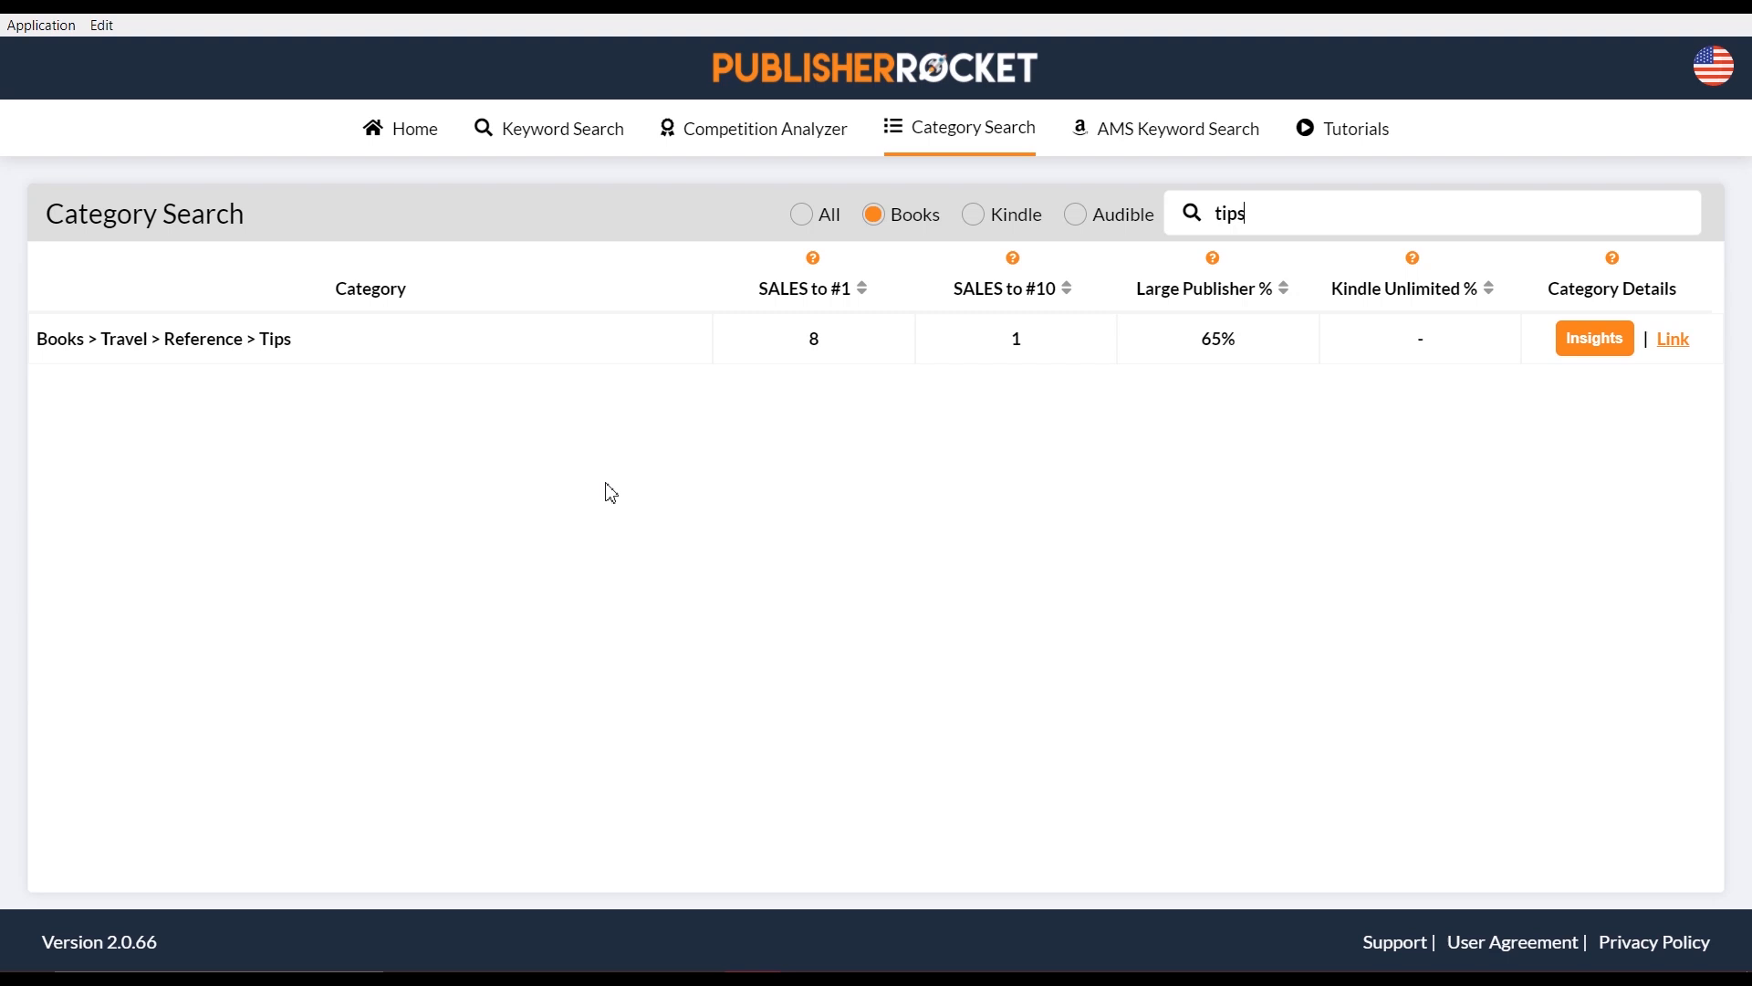
double_click(133, 345)
double_click(815, 339)
double_click(1016, 336)
left_click_drag(1562, 354, 1608, 370)
Open Insights for the Tips category and highlight its sales-to-#1 8 and sales-to-#10 1
left_click(1627, 411)
left_click(1606, 348)
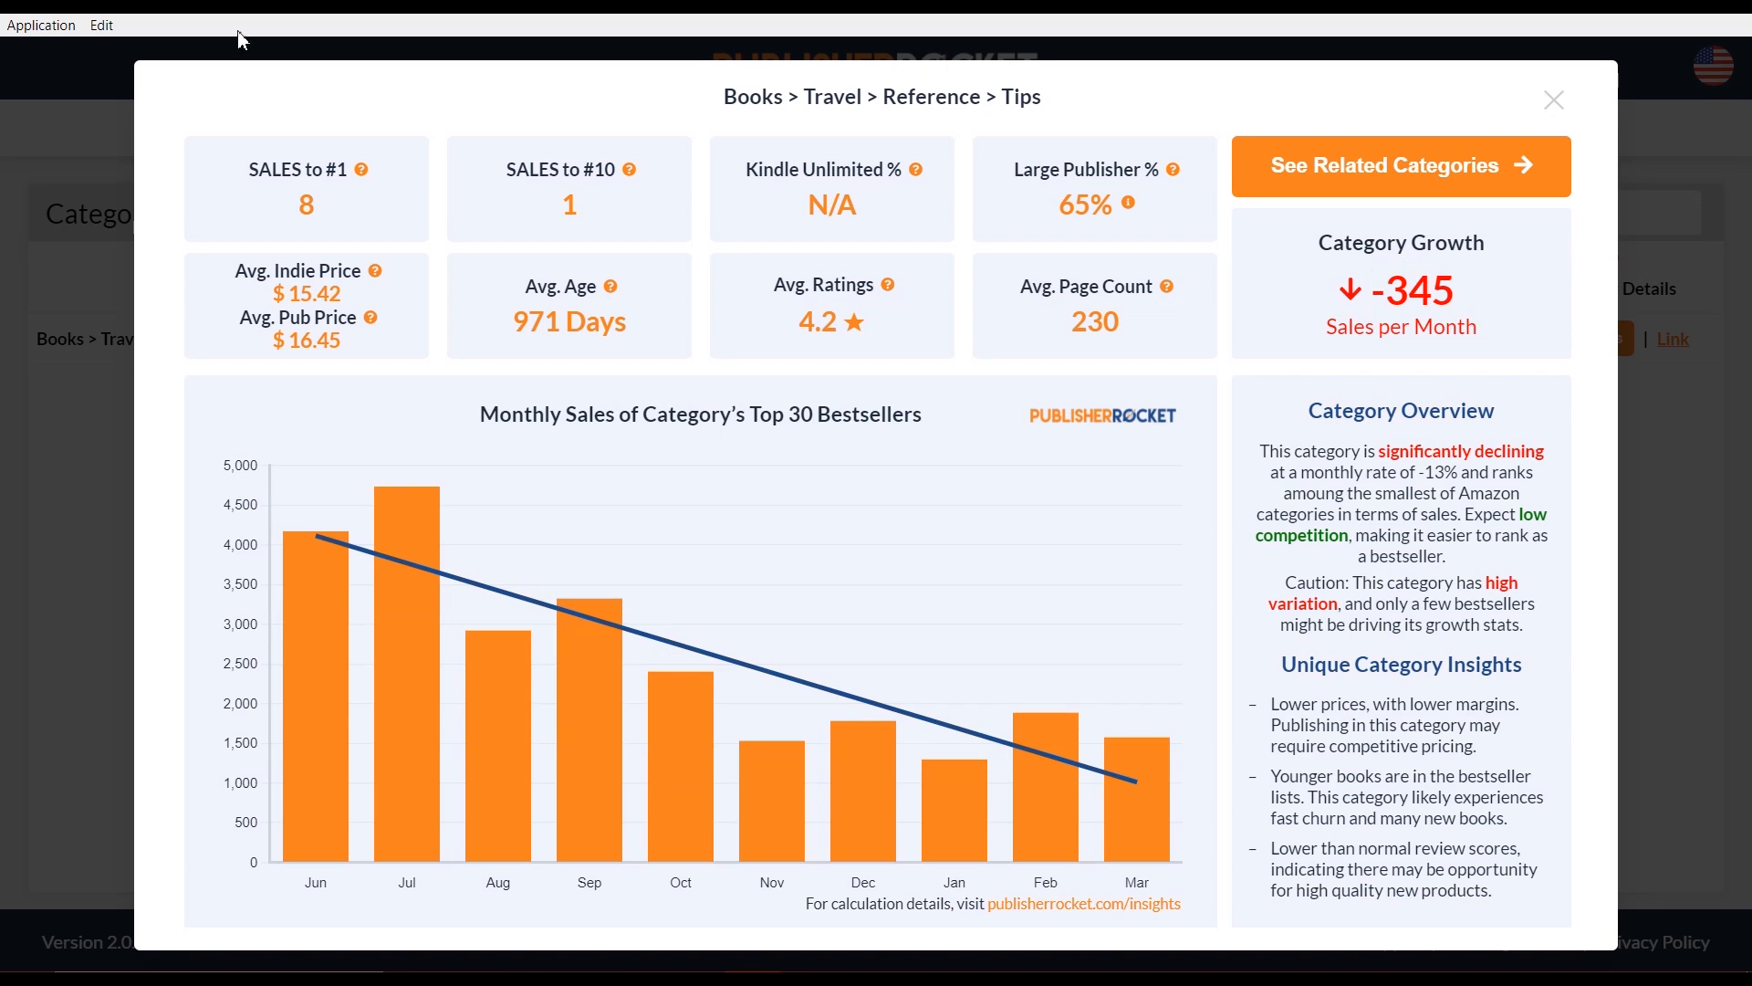
double_click(308, 207)
double_click(573, 204)
left_click_drag(726, 96, 800, 97)
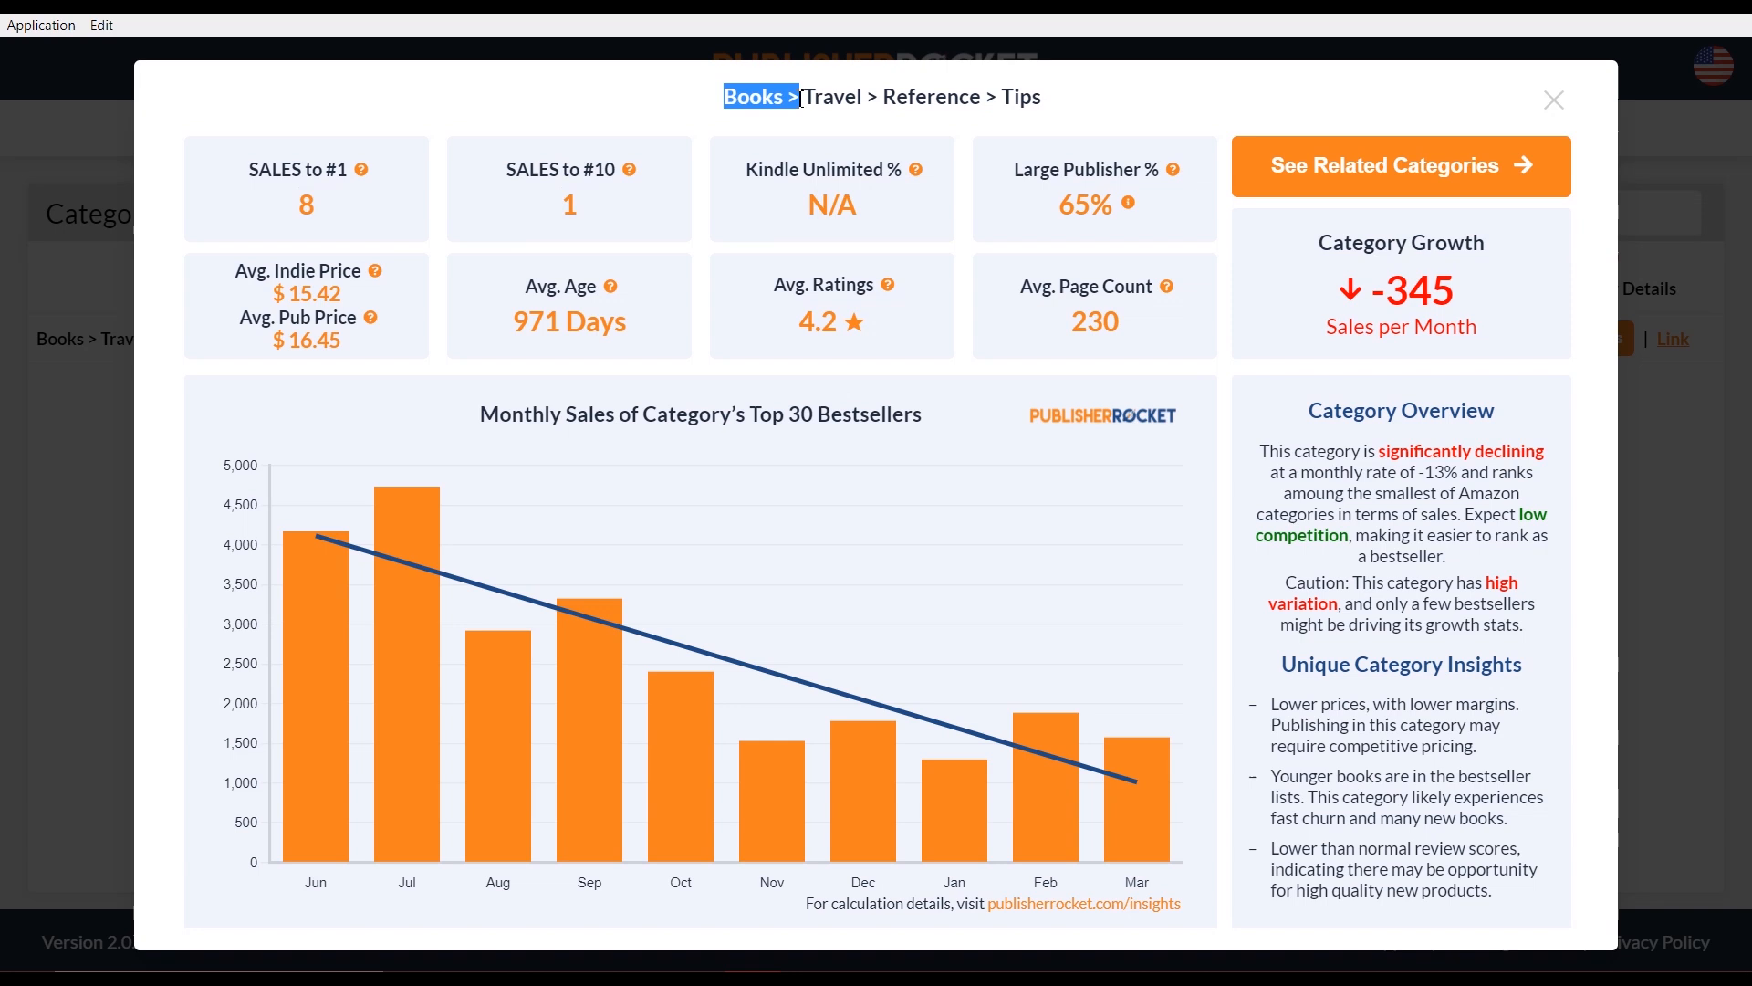
left_click(839, 178)
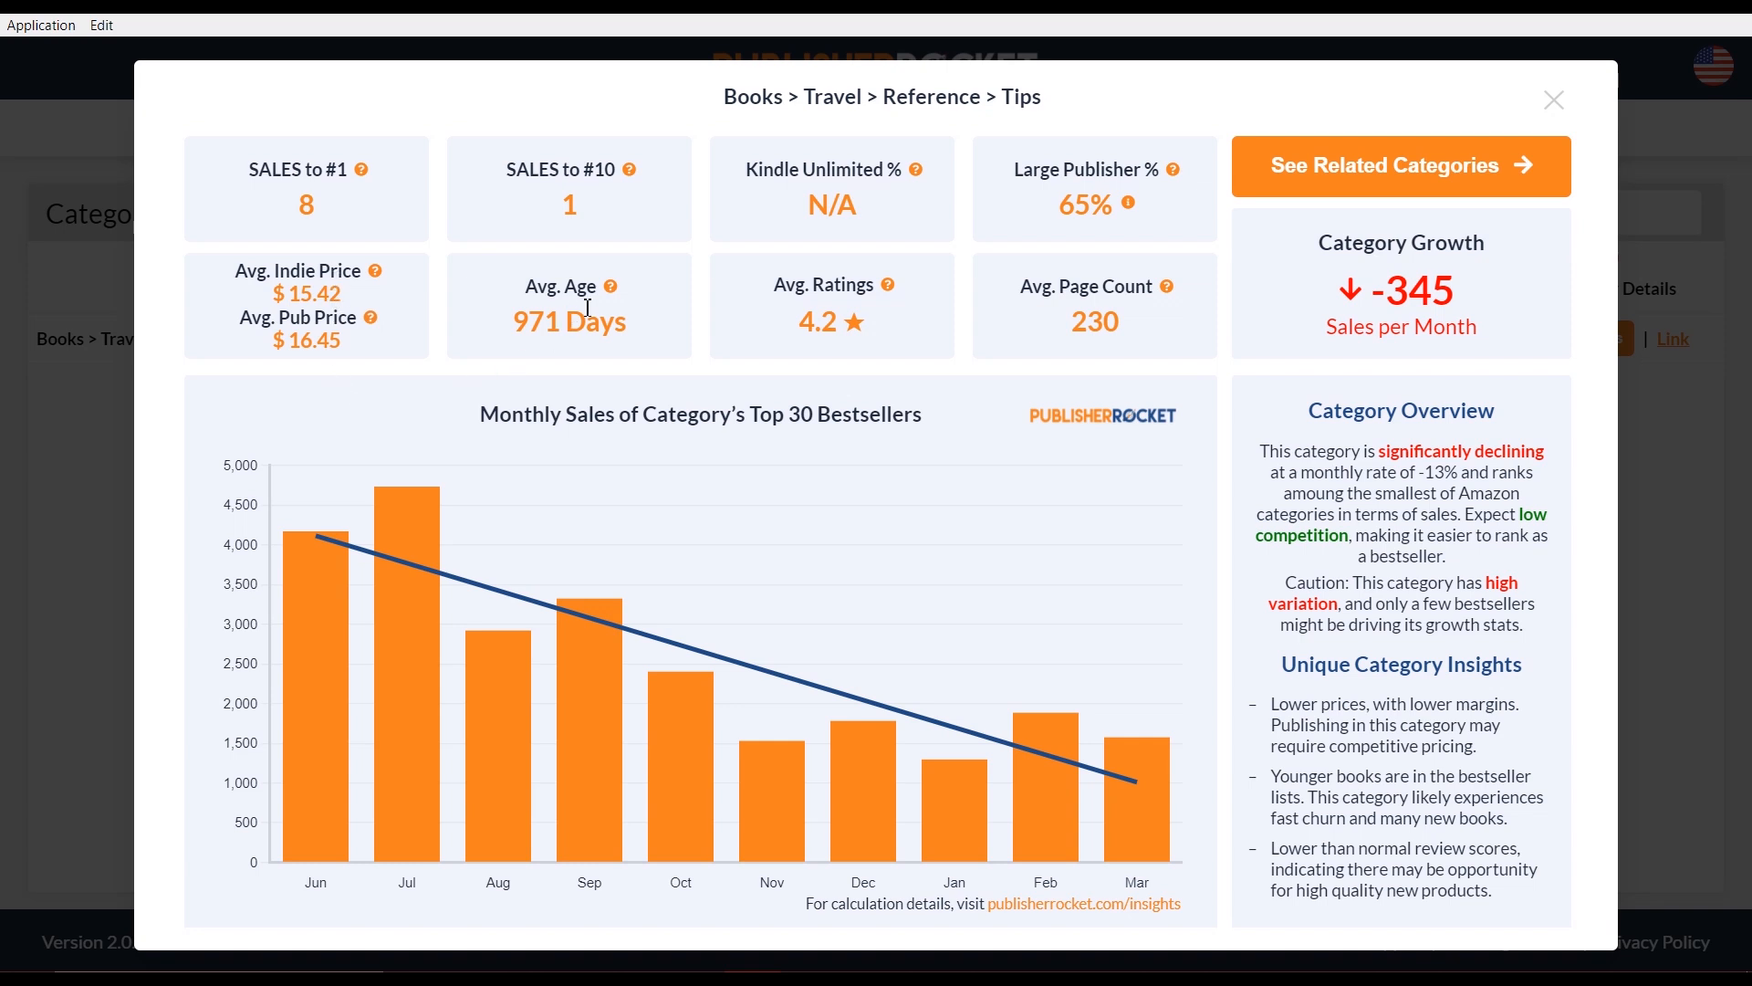
mouse_move(619, 301)
Highlight the -345 growth and sales-to-#10 value 1, then show the Tips category's related categories
mouse_move(894, 297)
mouse_move(1169, 302)
mouse_move(289, 657)
mouse_move(1121, 785)
mouse_move(285, 615)
mouse_move(1064, 736)
left_click_drag(1377, 294, 1459, 297)
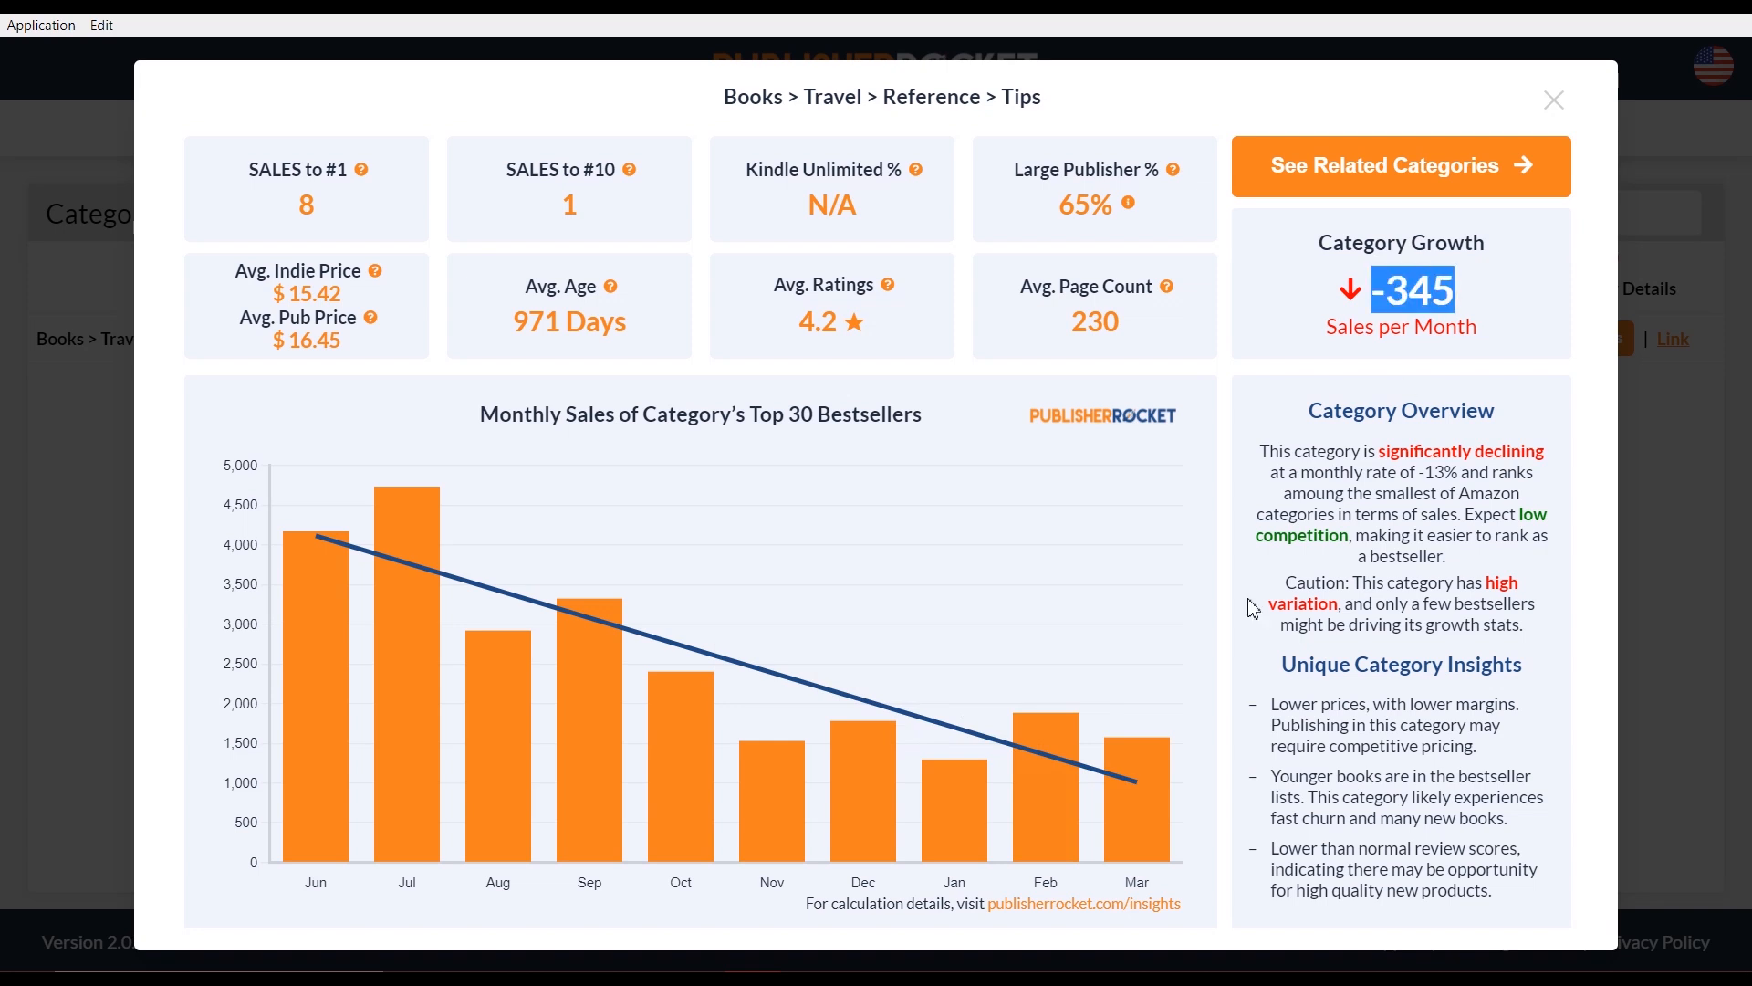
left_click(1203, 758)
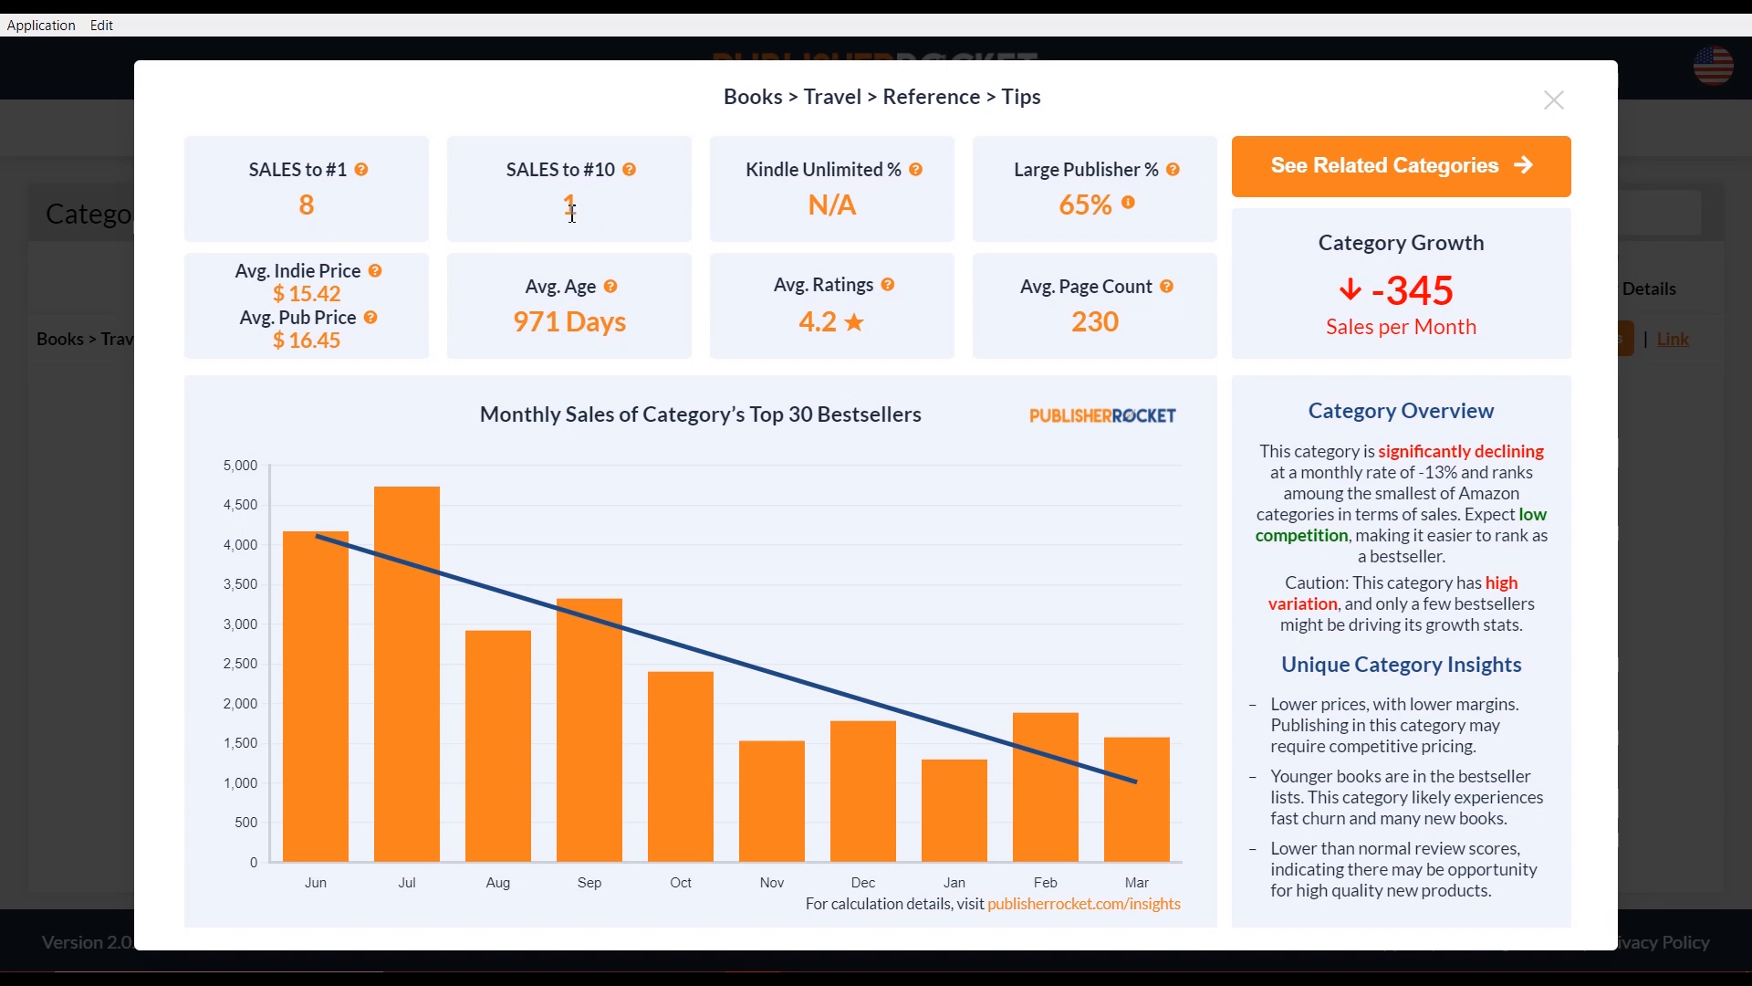
left_click_drag(564, 208, 601, 213)
left_click(729, 455)
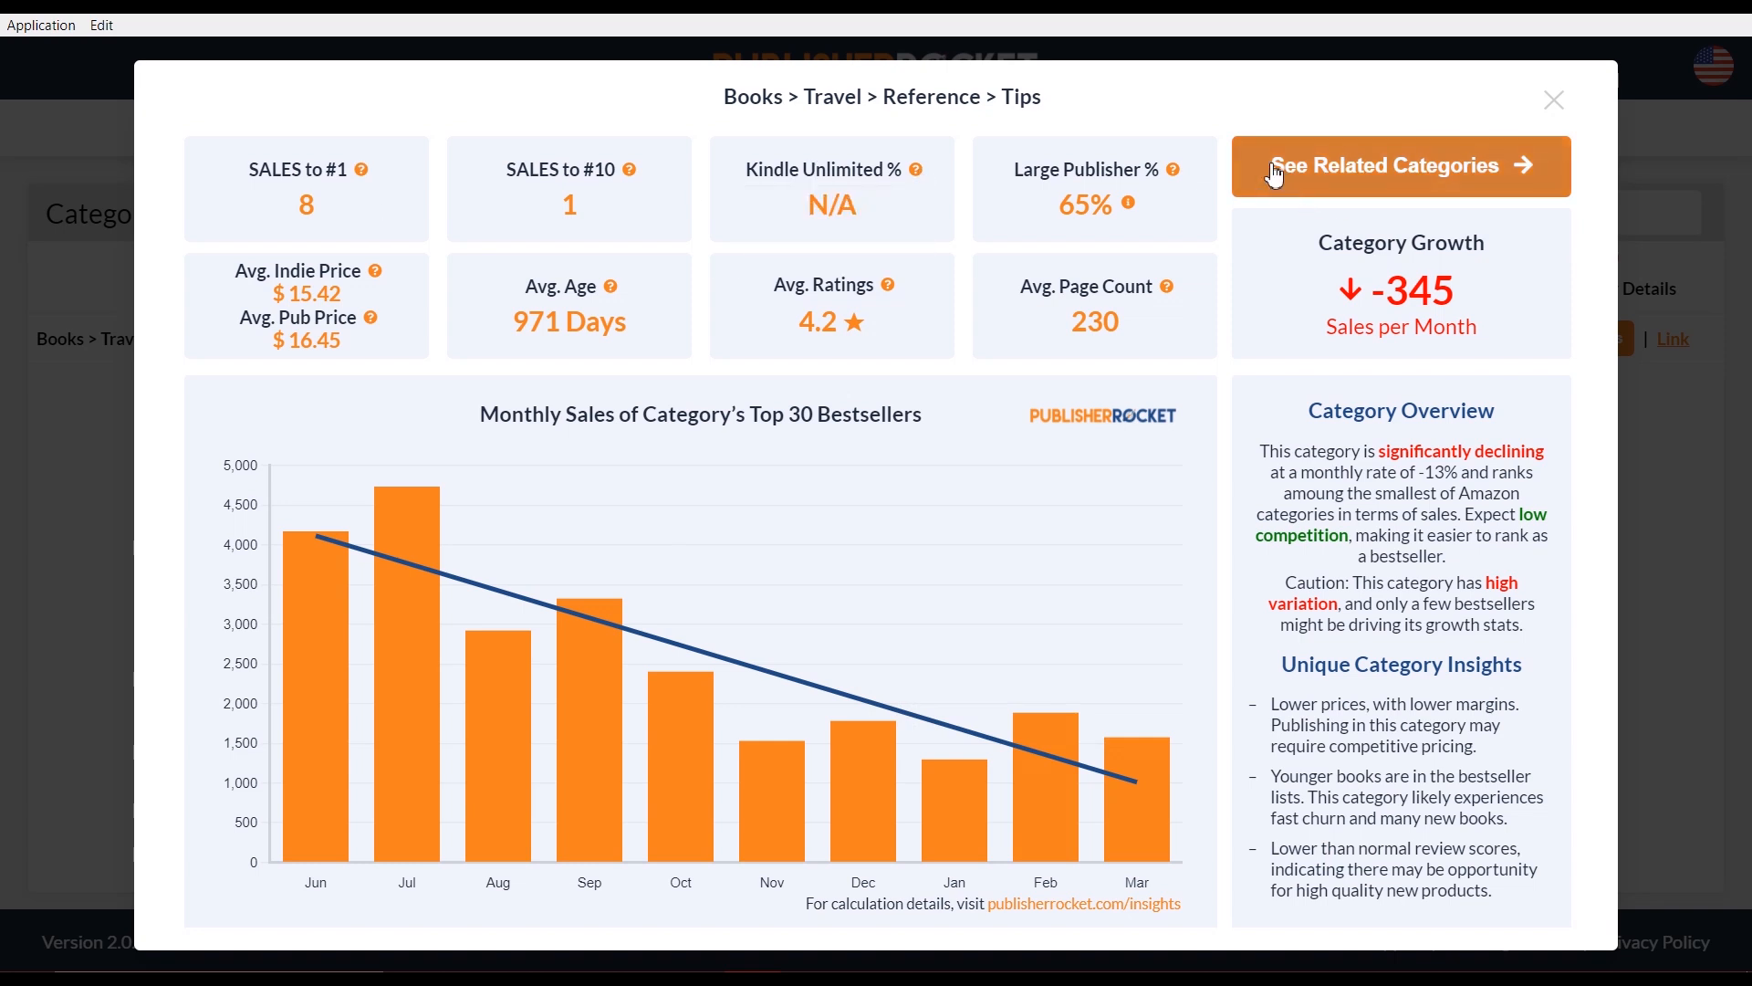
left_click(1489, 164)
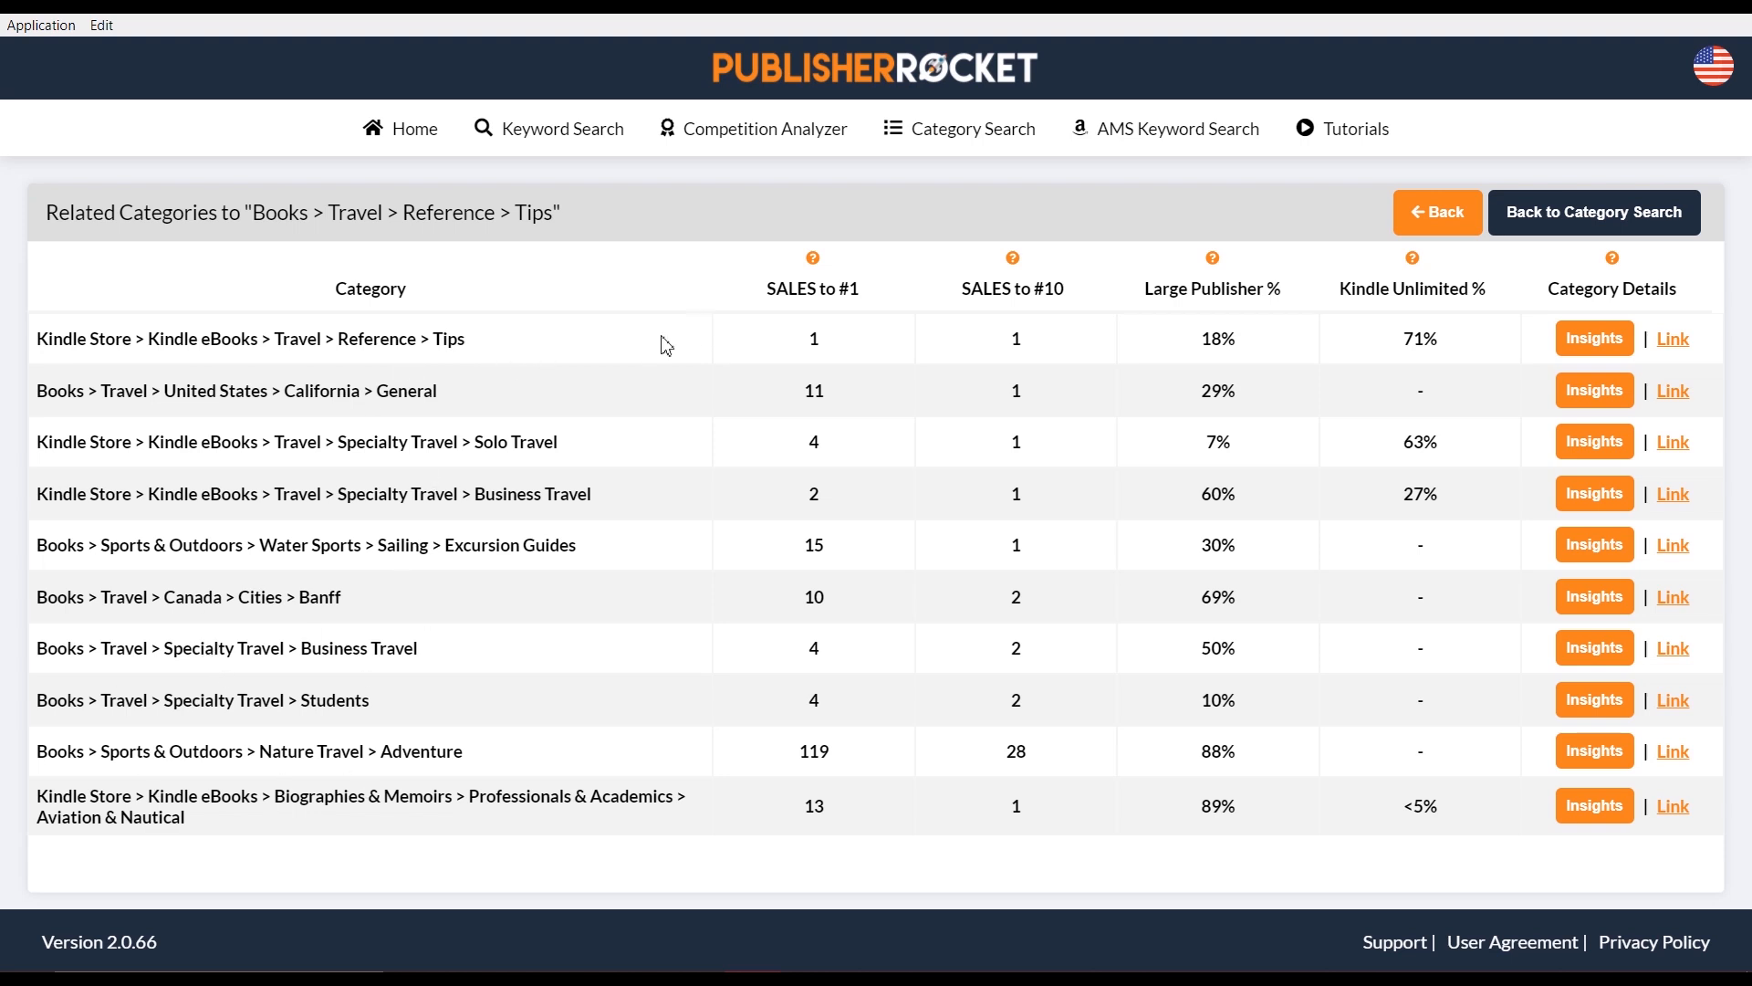
Run an AMS Keyword Search for the pasted keyword 'travel book mexico city'
left_click(1143, 146)
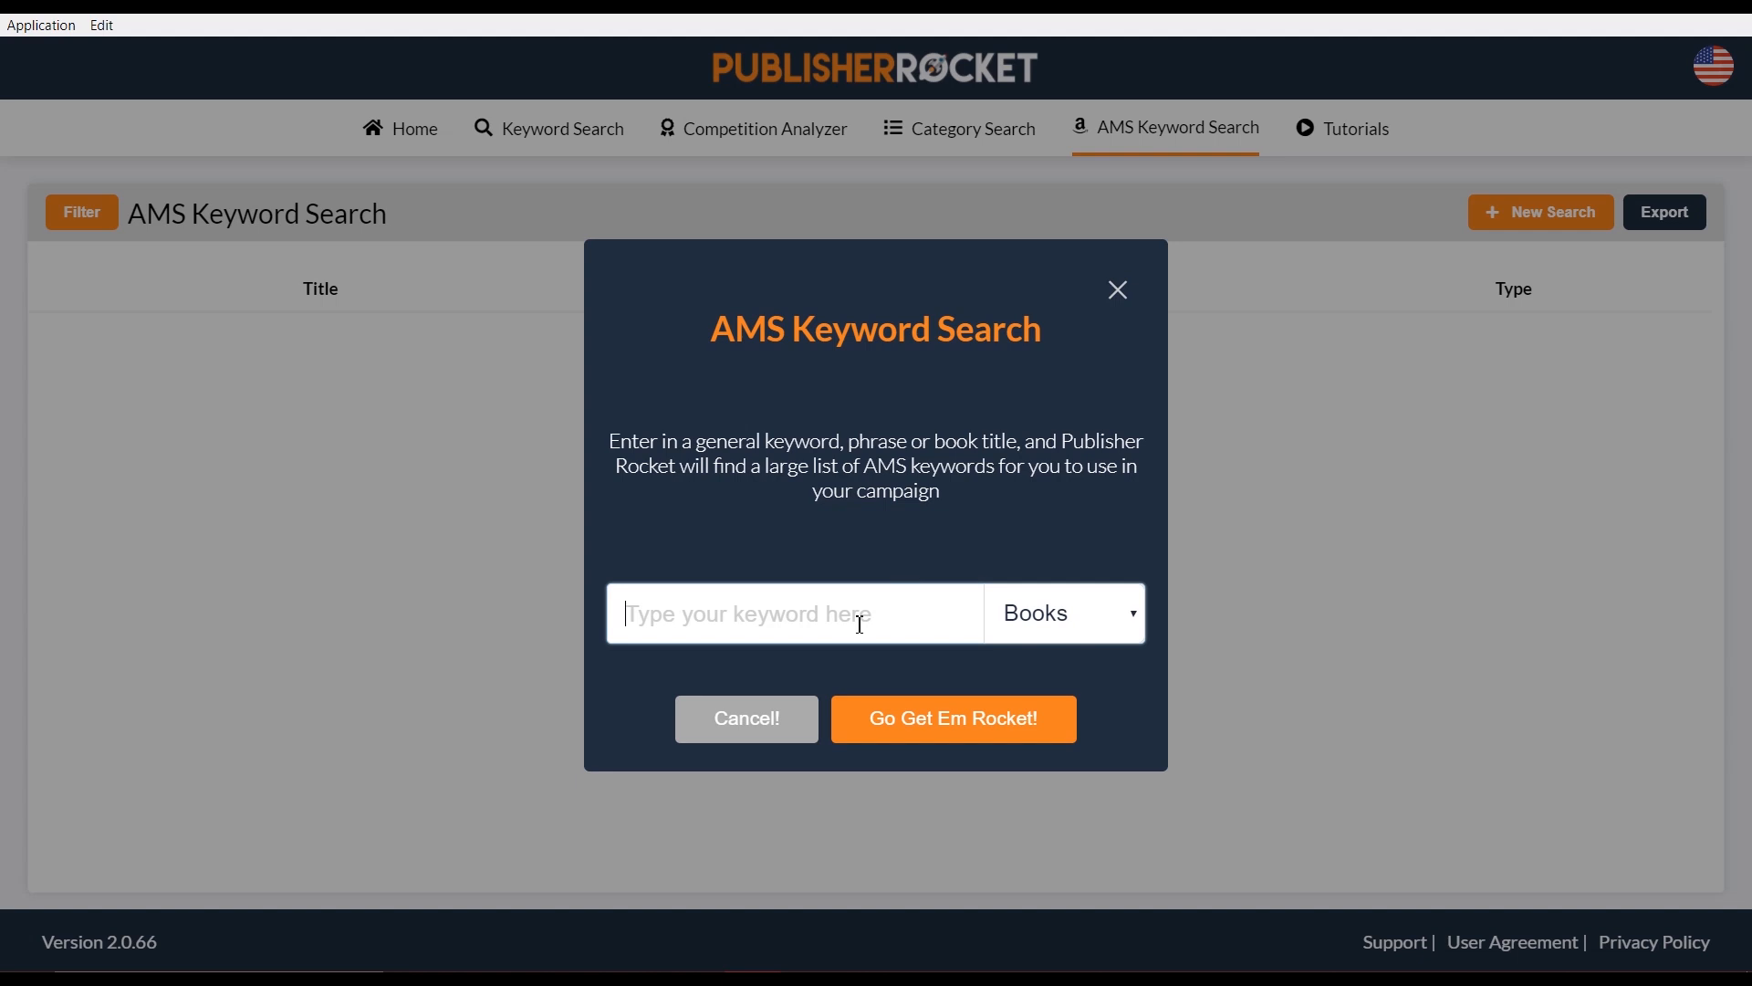
type("travel book mexico city")
left_click(970, 722)
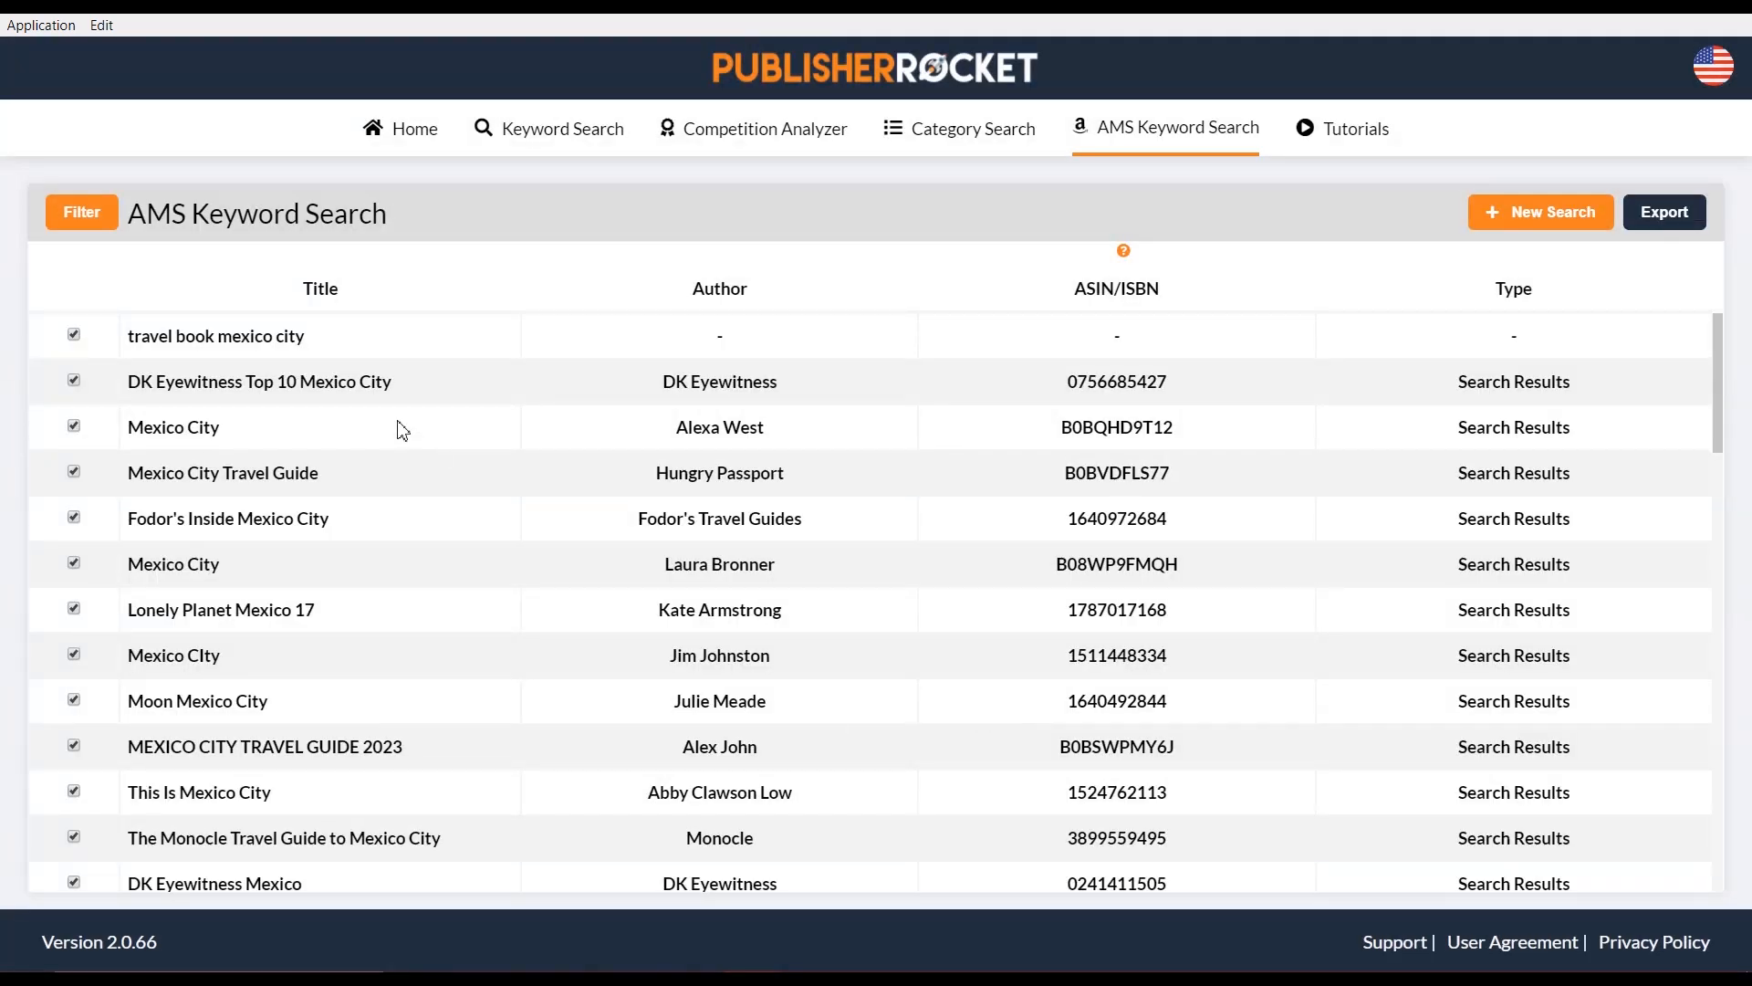
Uncheck the Fodor's Paris 2023 row further down the results table, then return to the top
scroll(369, 447, "down", 3)
scroll(339, 469, "down", 20)
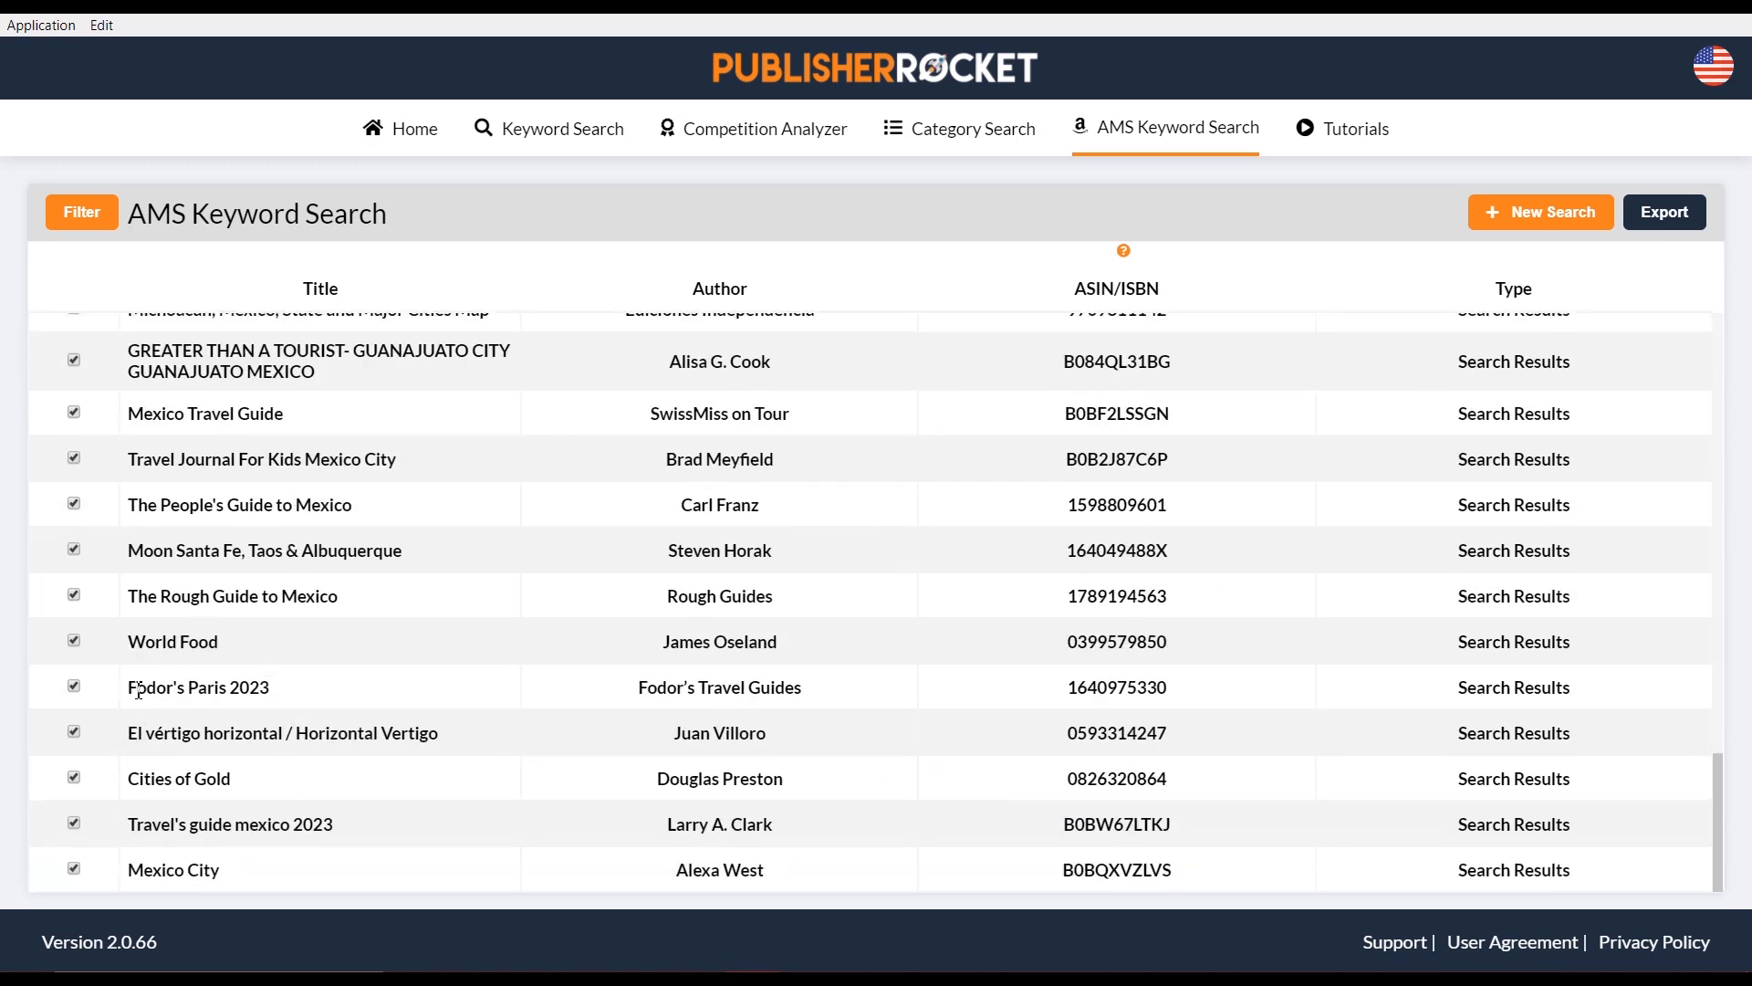
left_click_drag(129, 687, 310, 709)
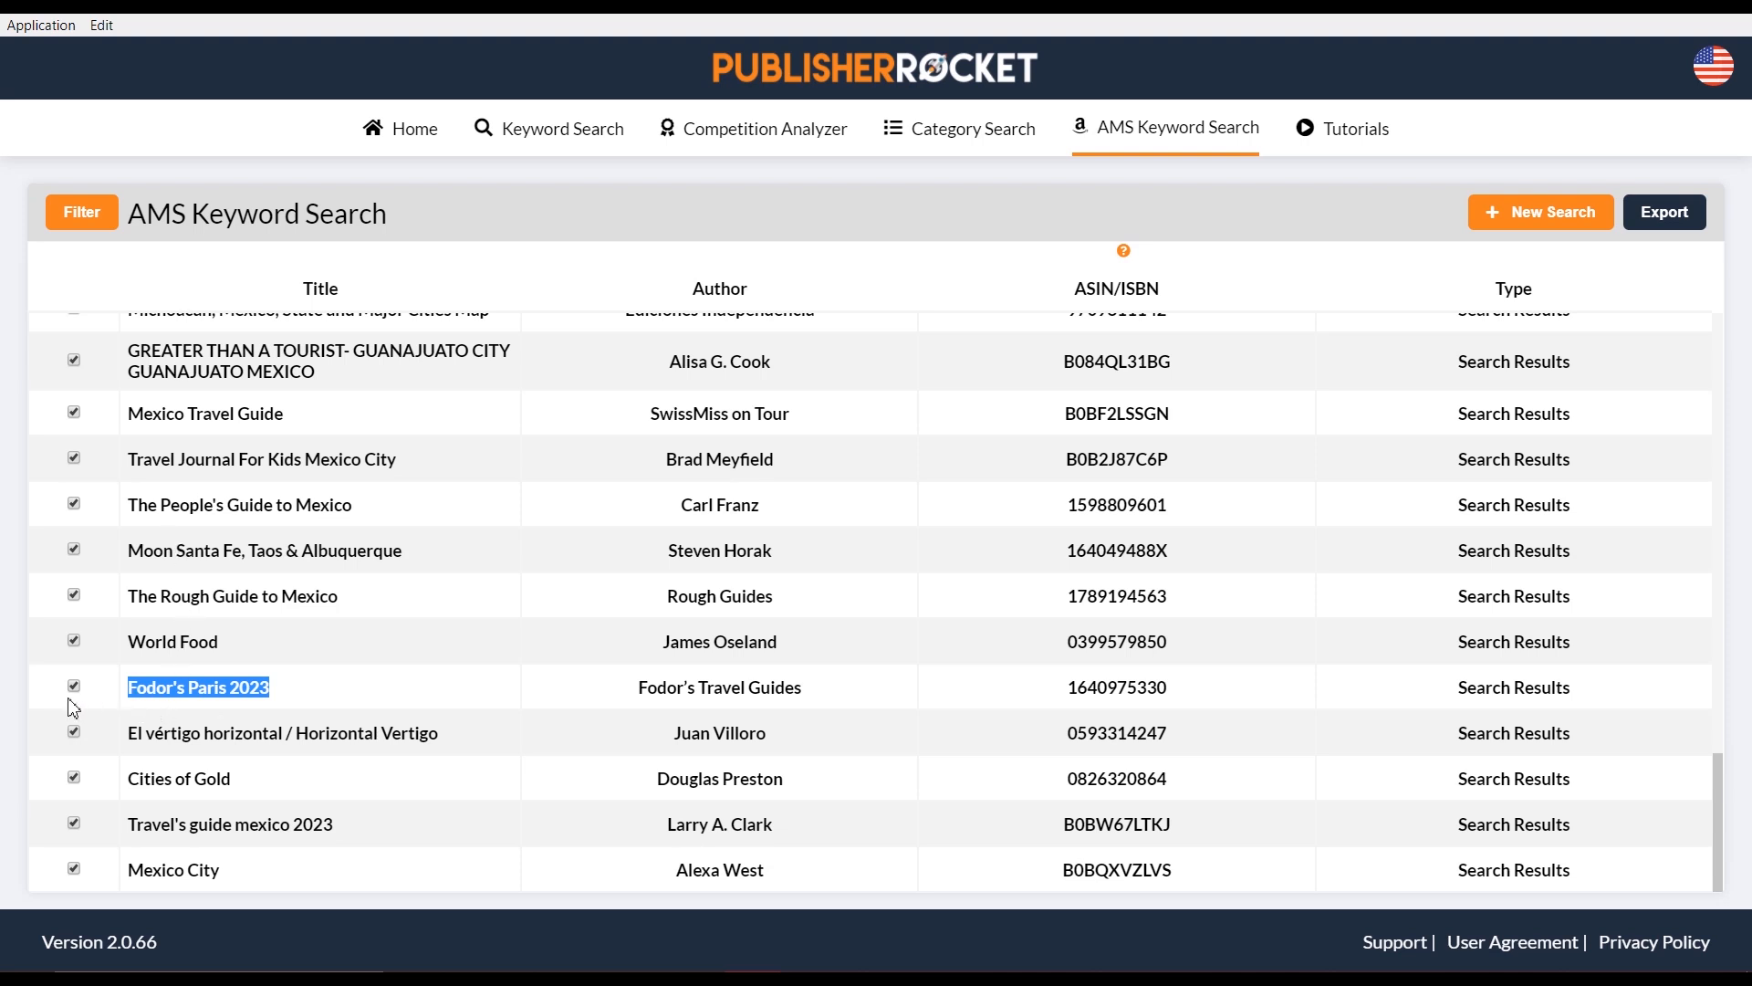
left_click(302, 687)
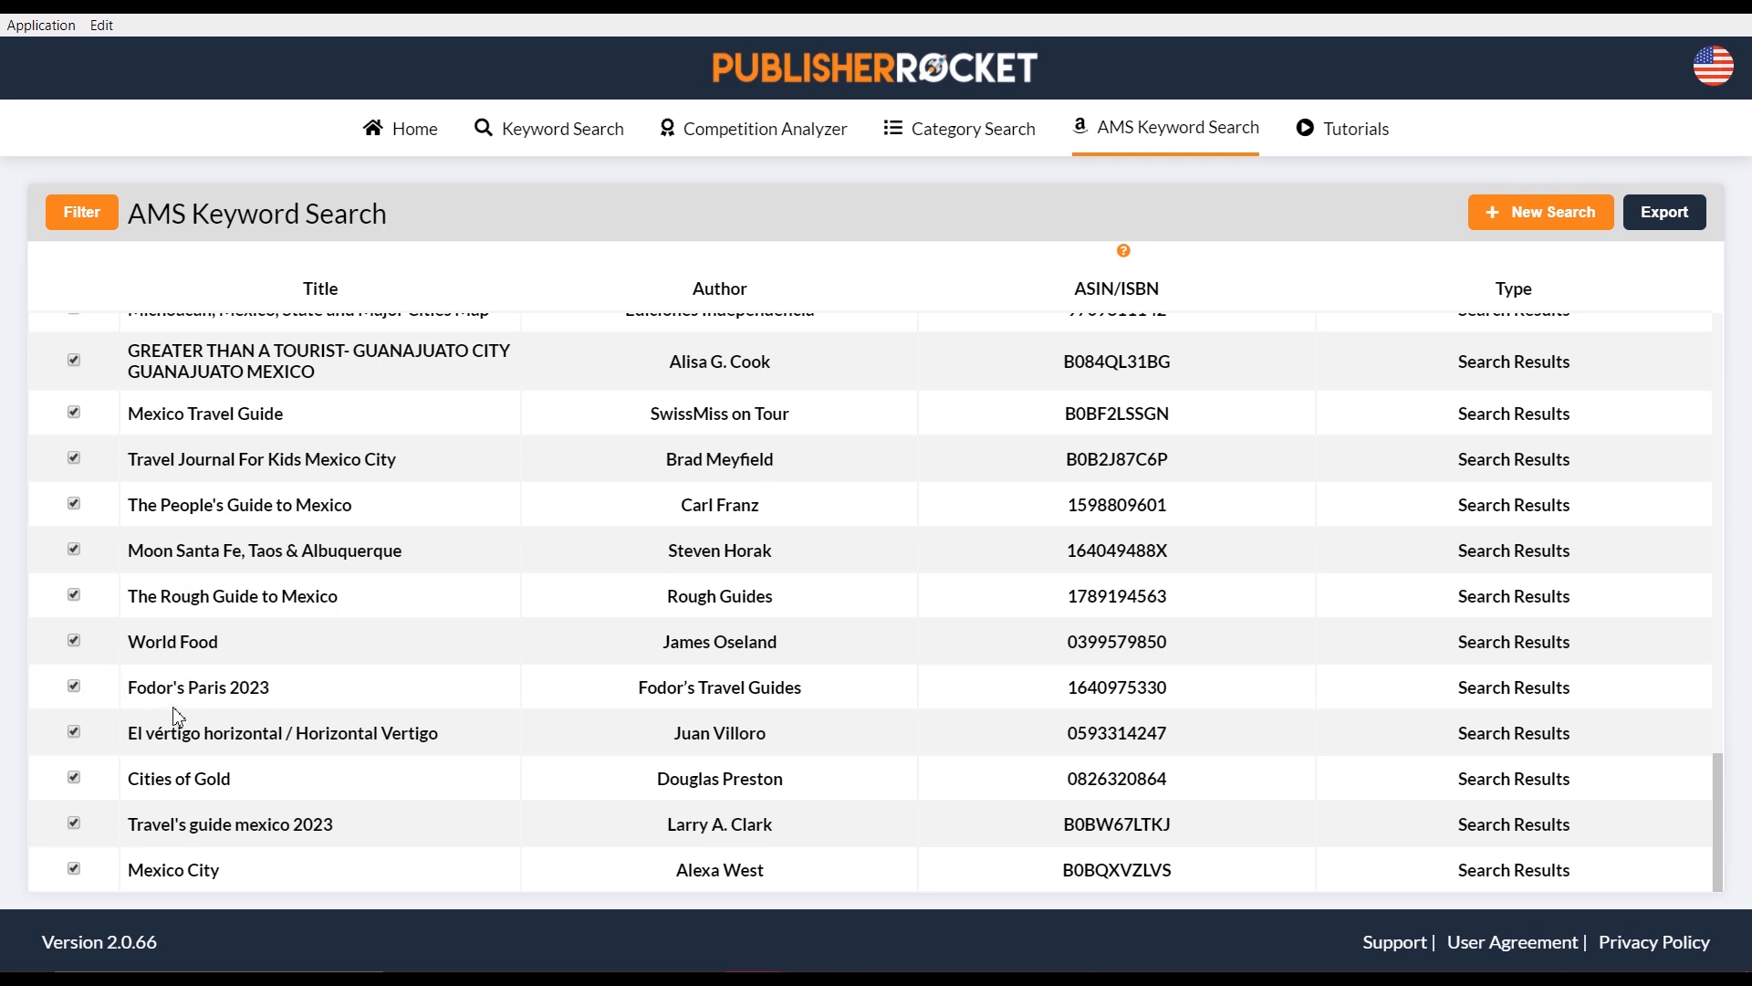
left_click(74, 685)
scroll(241, 495, "up", 3)
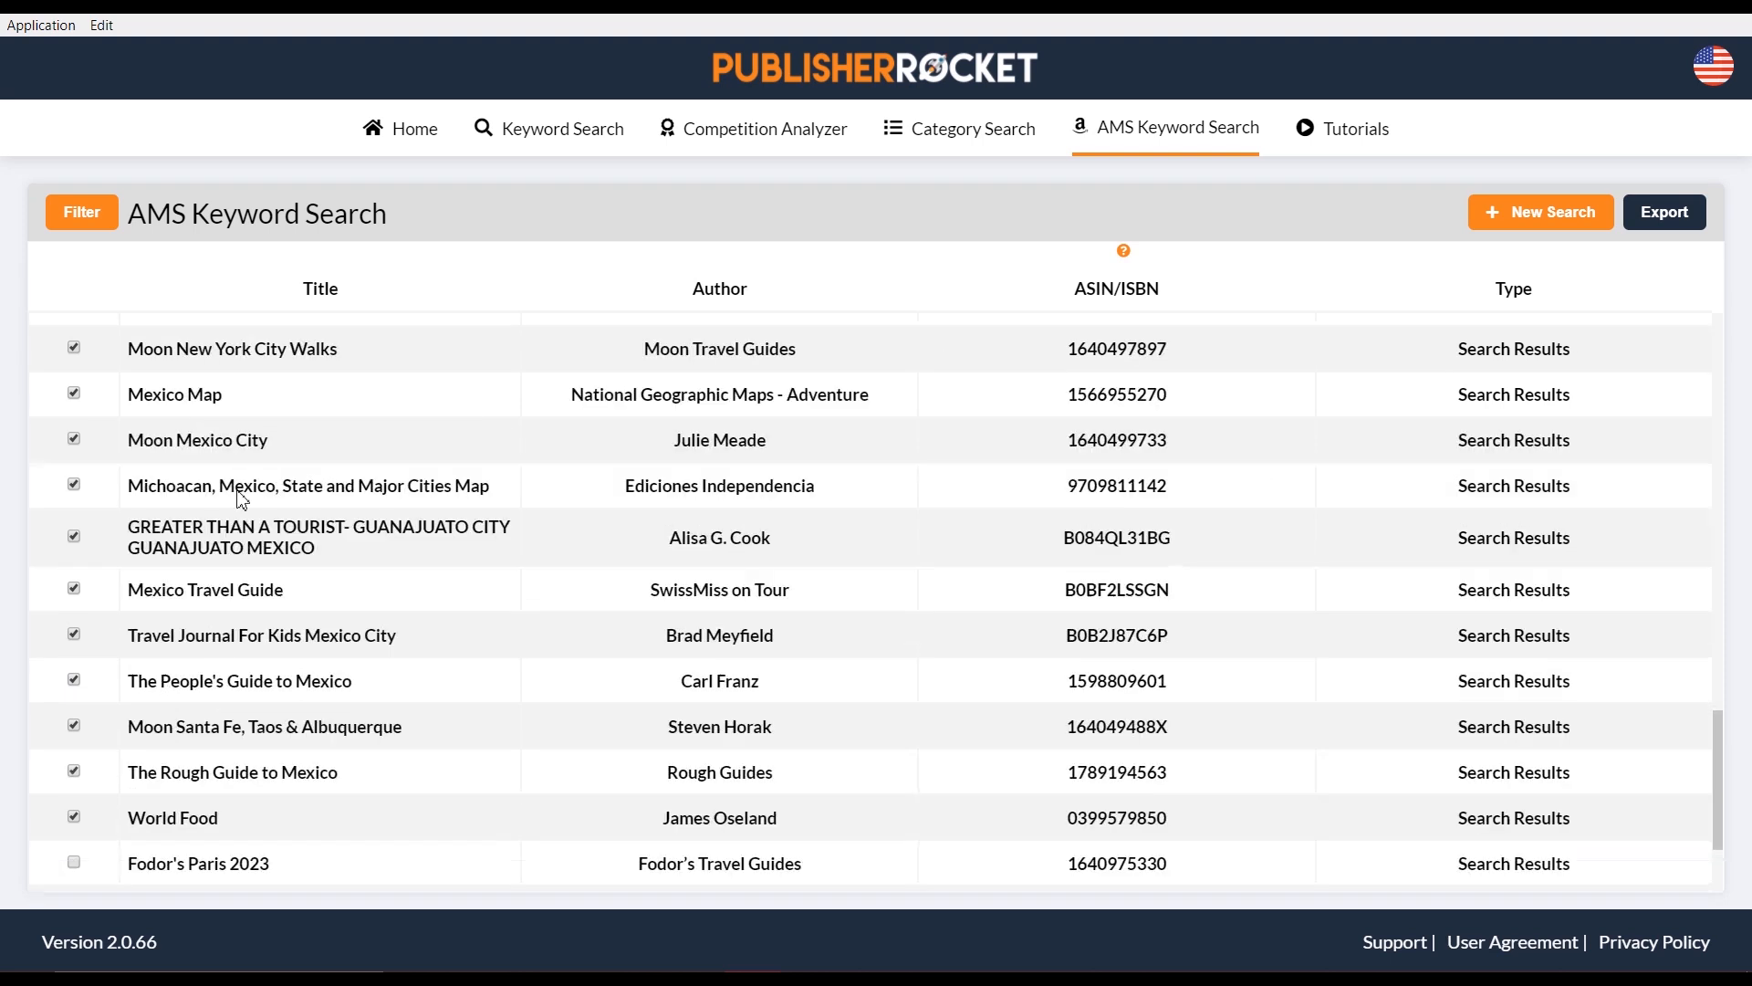
scroll(203, 522, "up", 5)
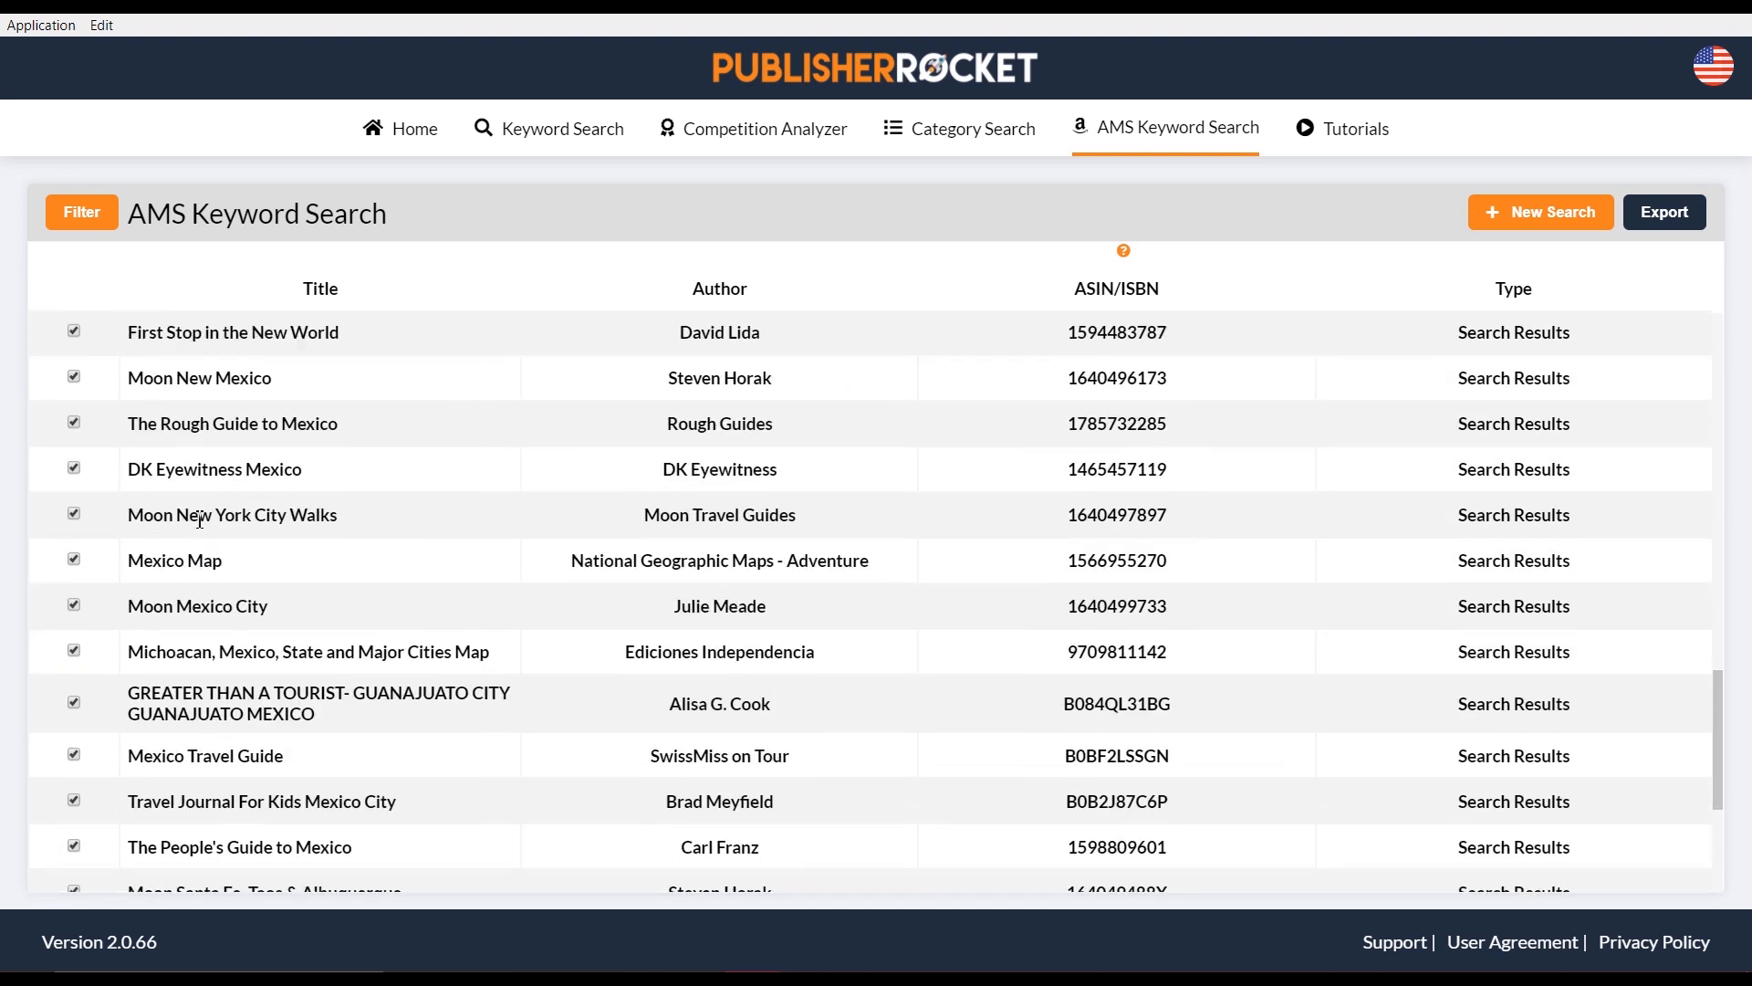
scroll(192, 530, "up", 8)
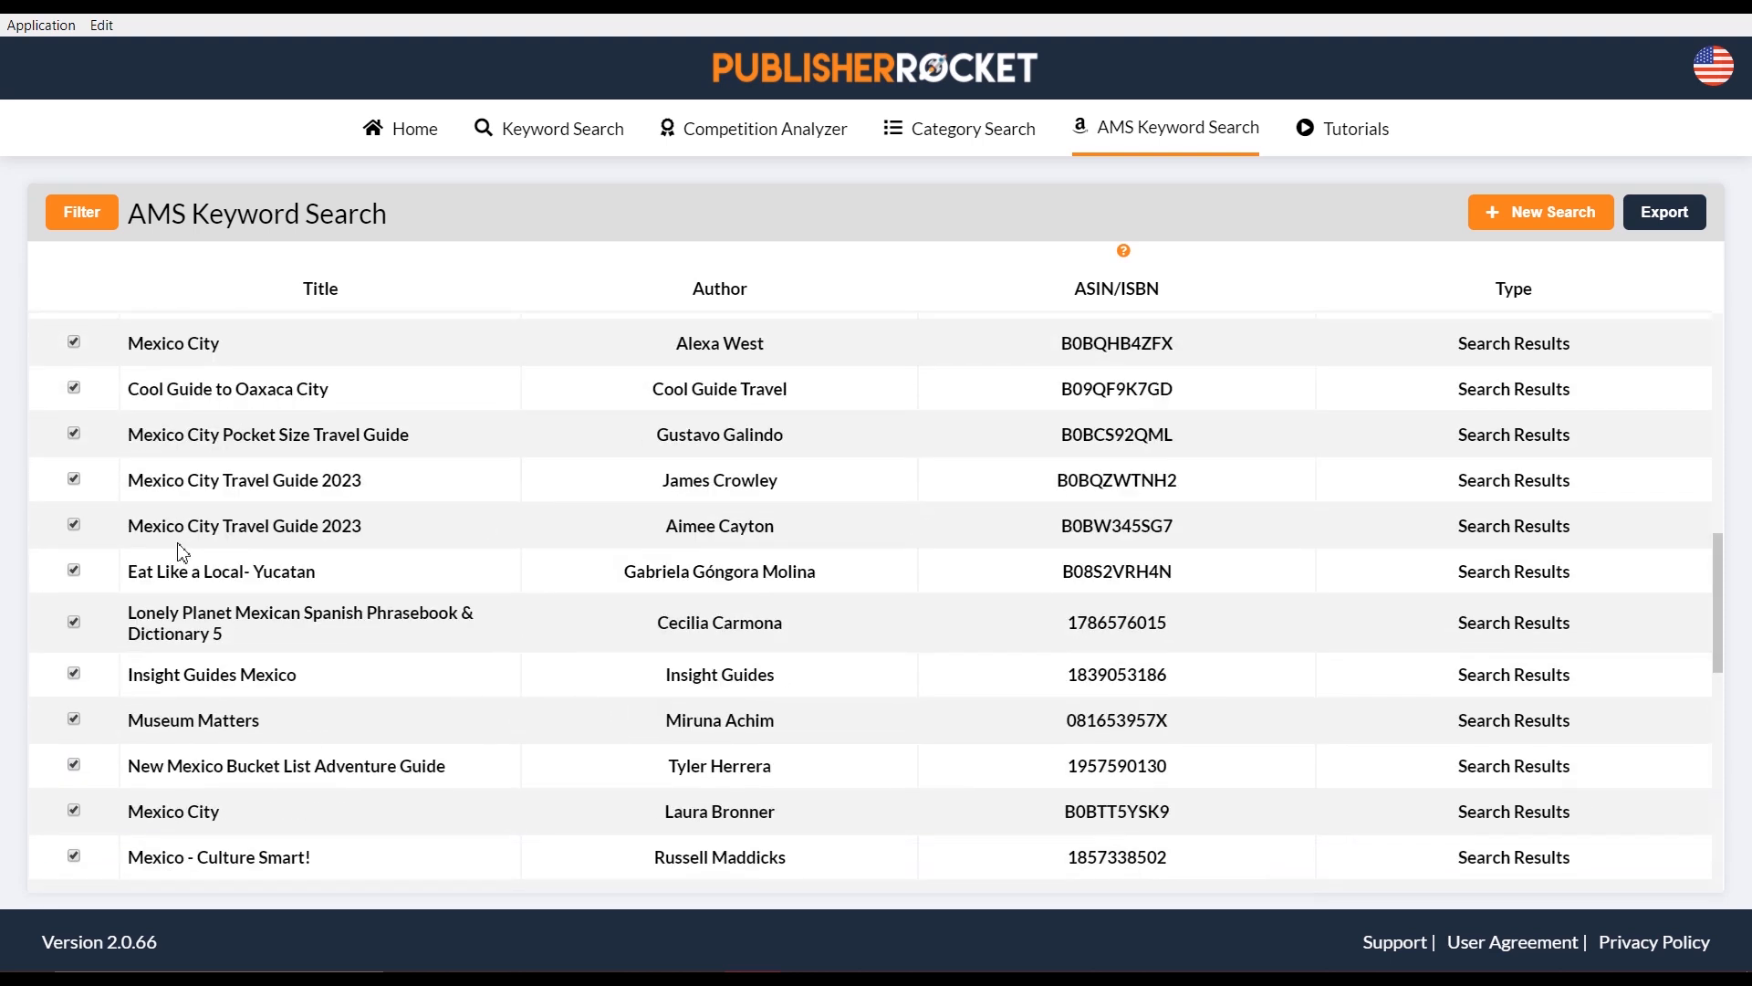
scroll(182, 534, "up", 4)
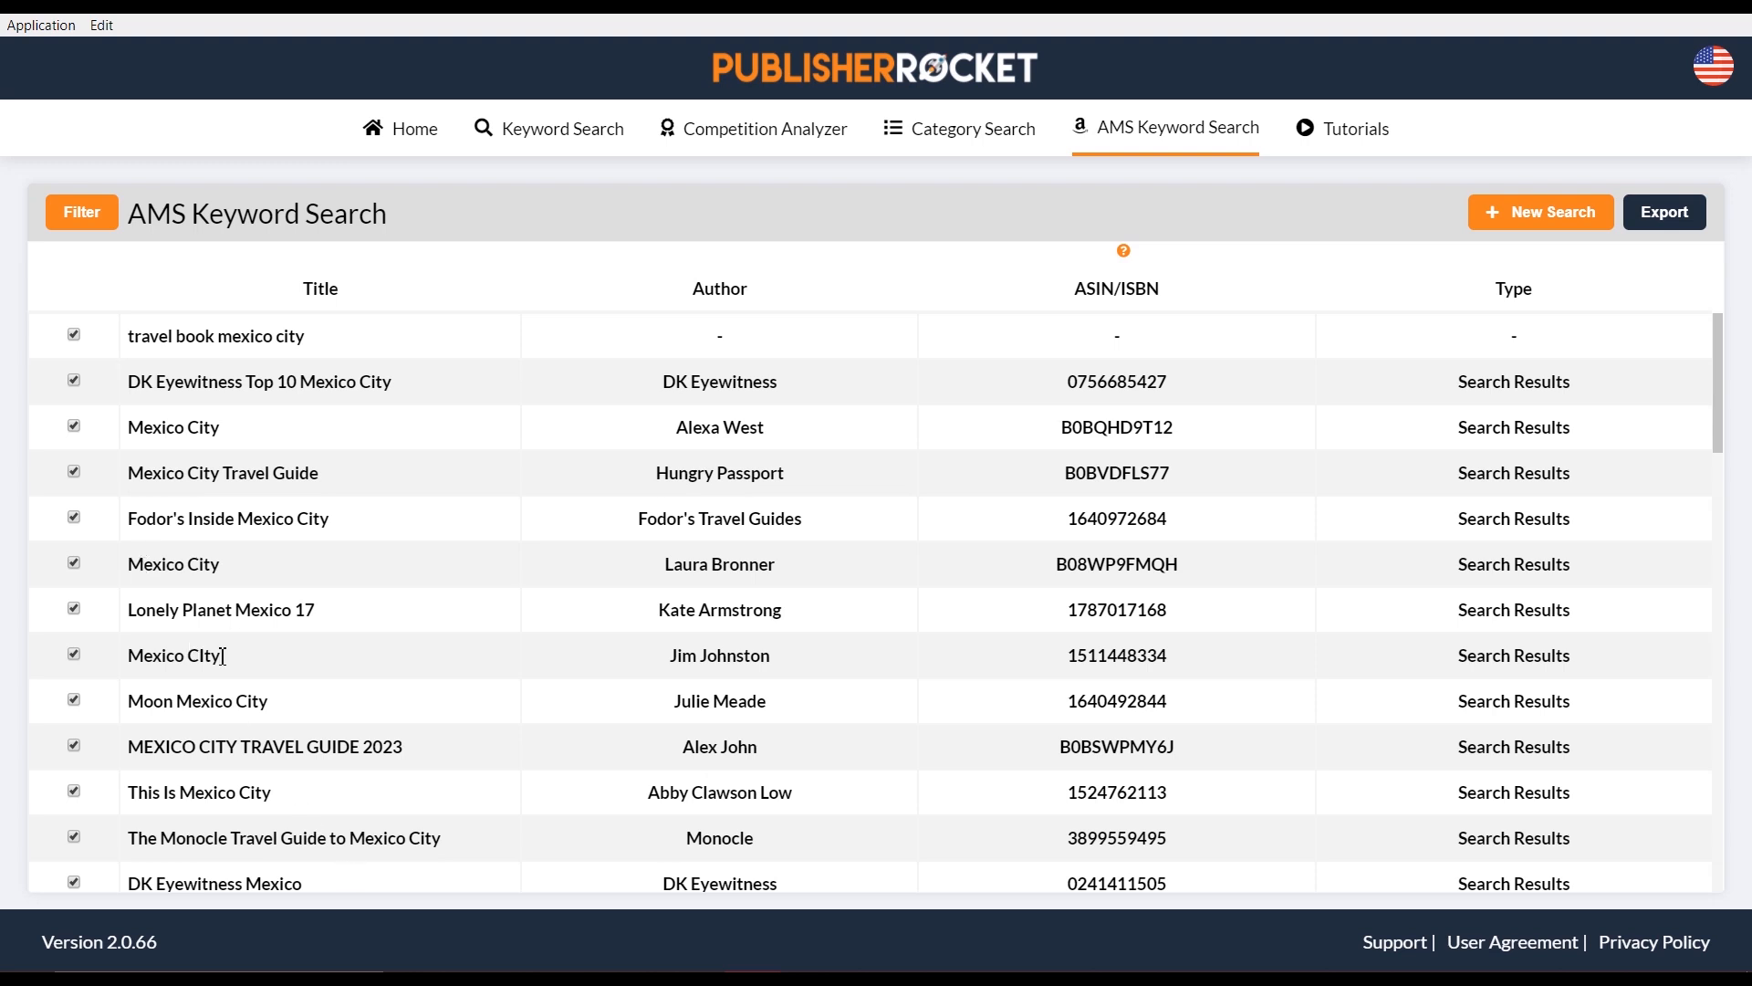
scroll(681, 637, "down", 5)
scroll(681, 637, "up", 8)
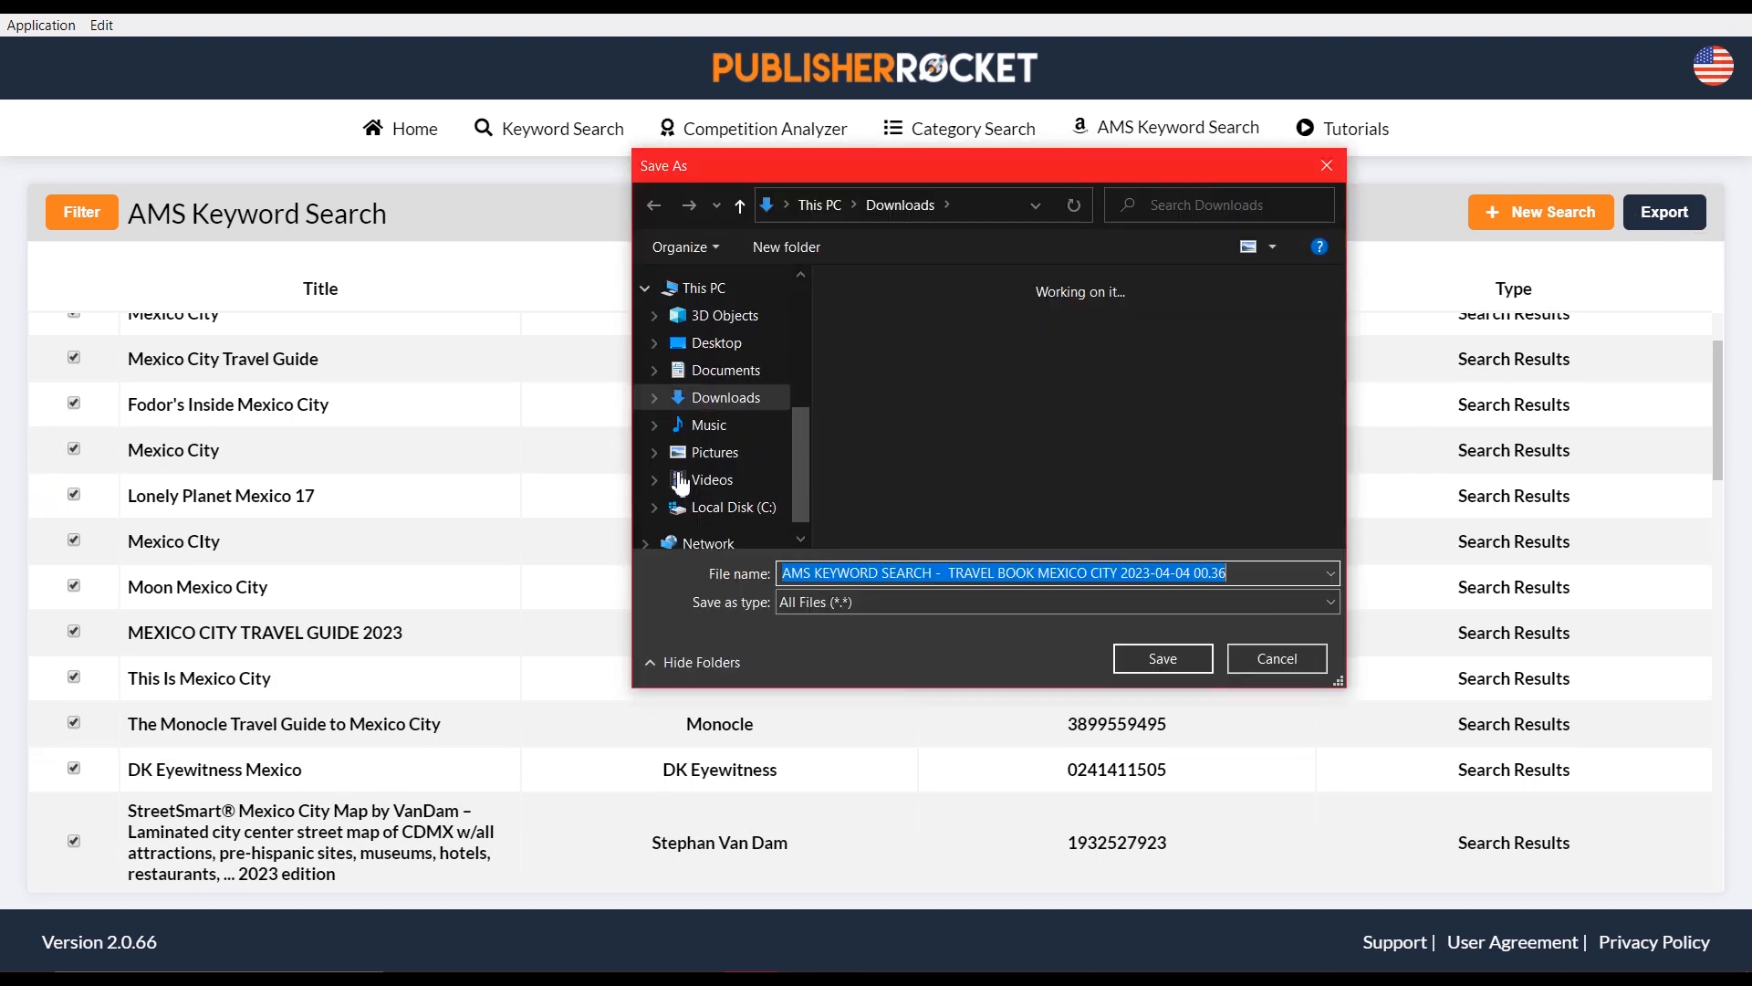
left_click(1250, 654)
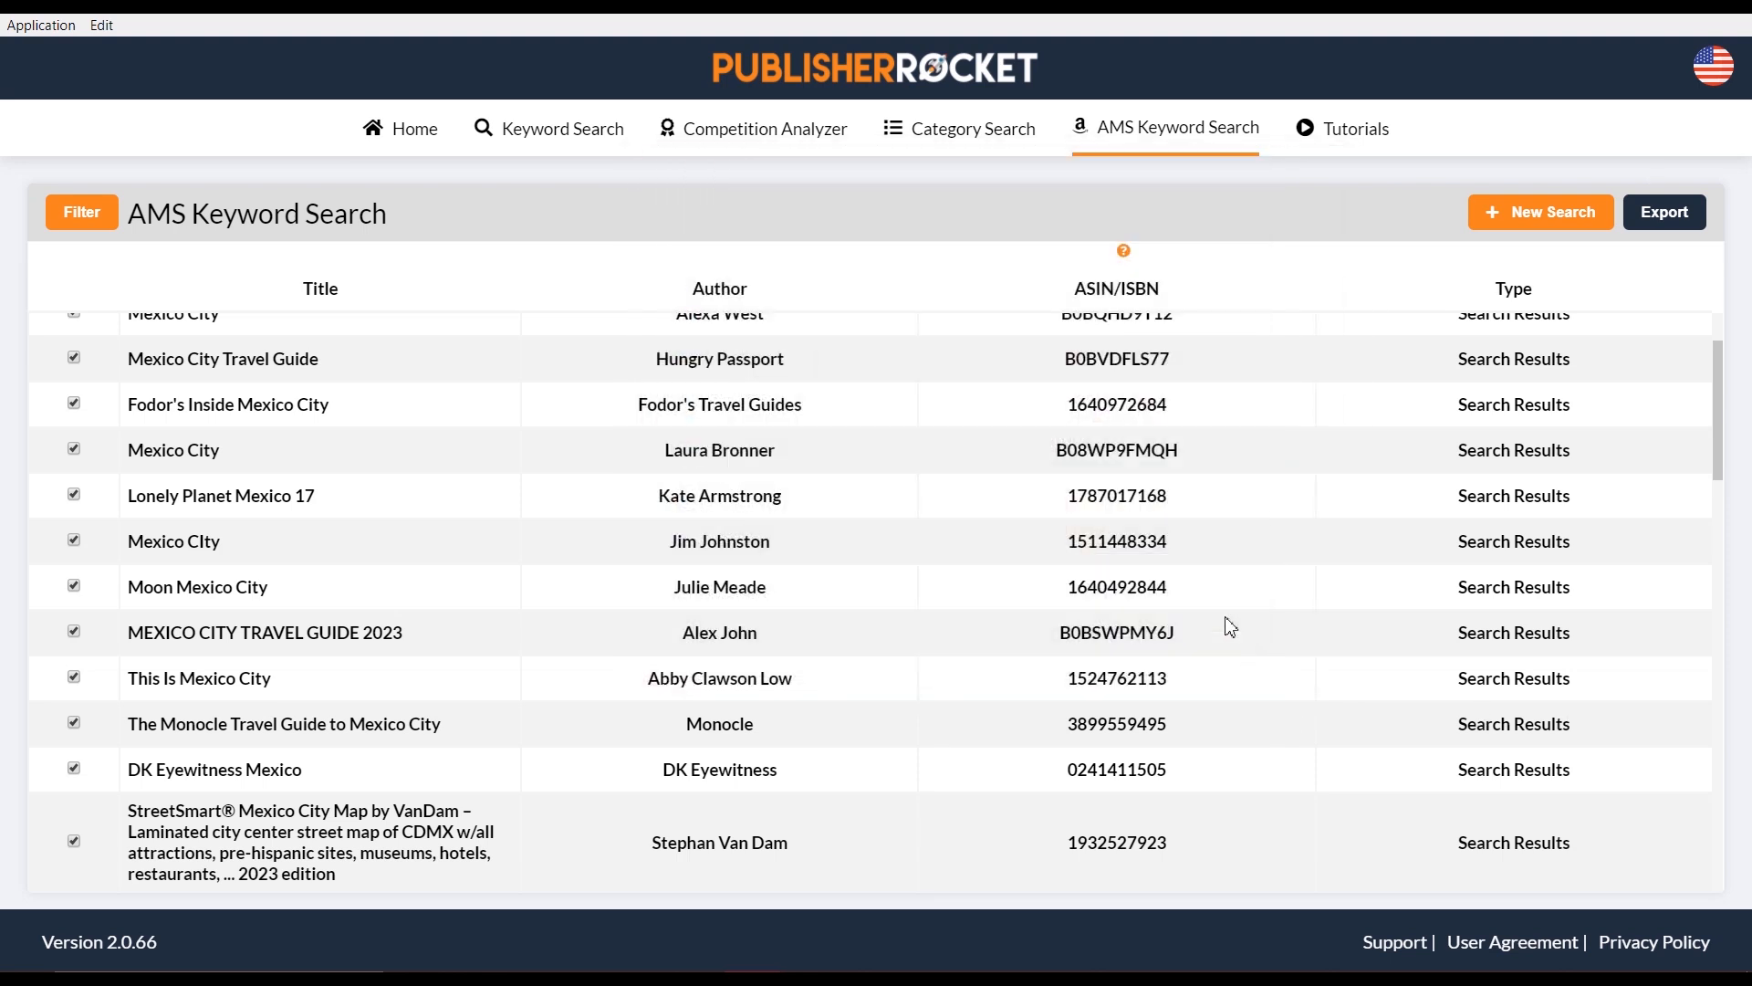